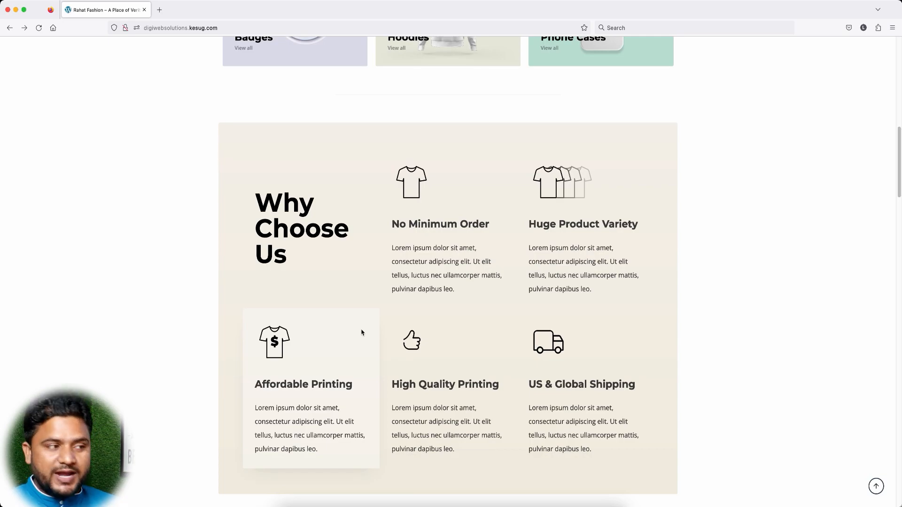
Step: Scroll down the home page to the Features Products grid and open T-Shirt One
scroll(454, 355, down, 10)
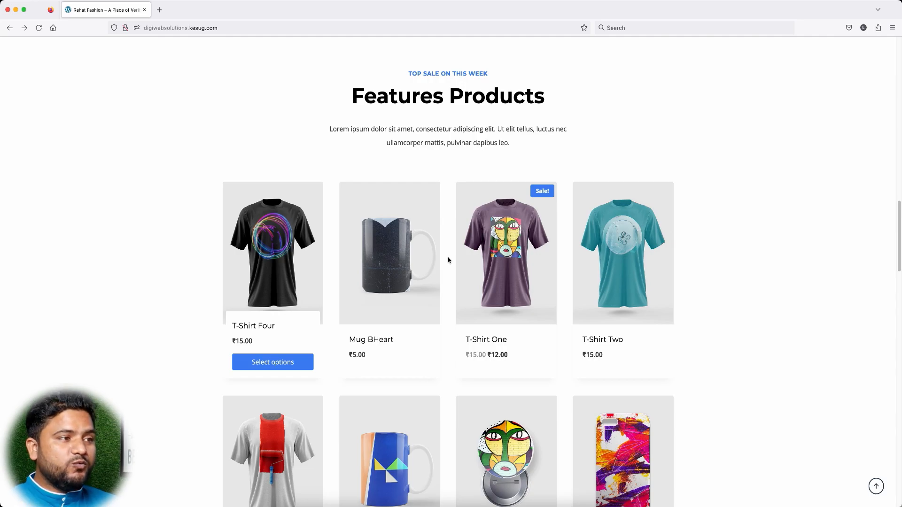
scroll(448, 260, down, 3)
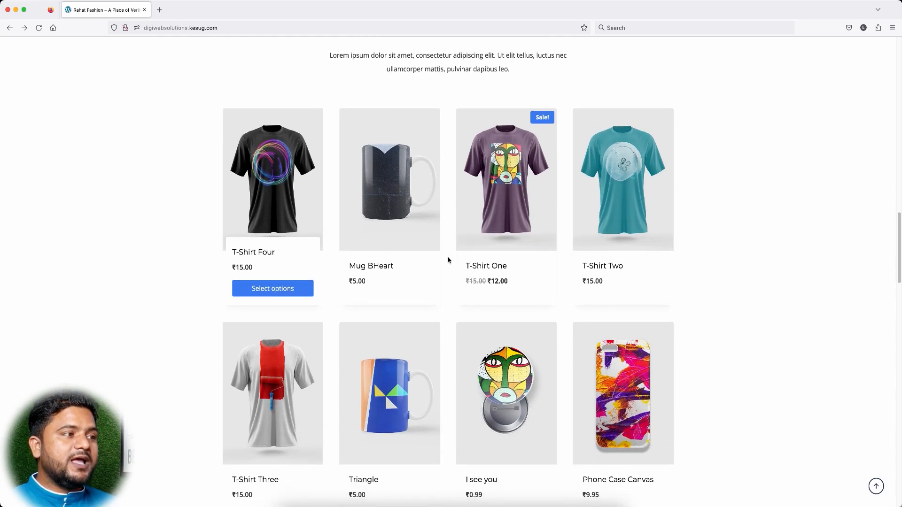
click(455, 254)
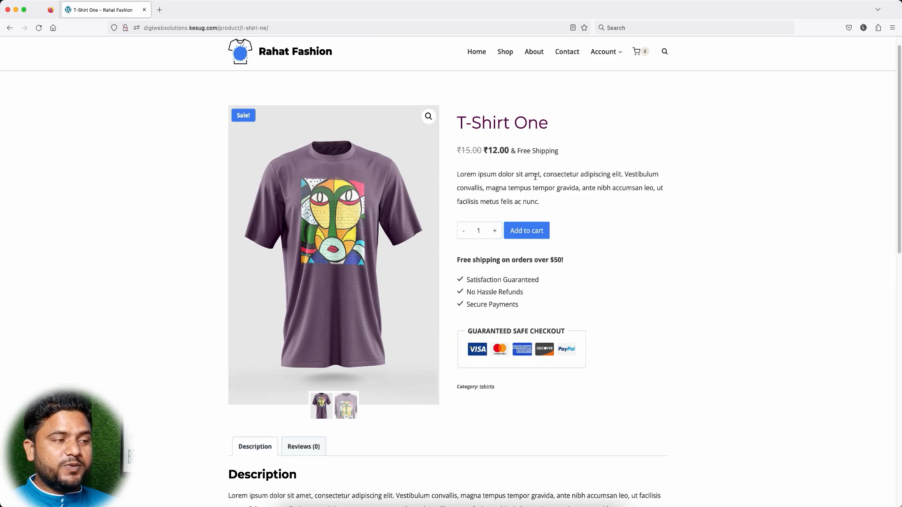
Step: Show the Reviews section on the T-Shirt One product page
scroll(595, 243, down, 4)
scroll(595, 243, down, 7)
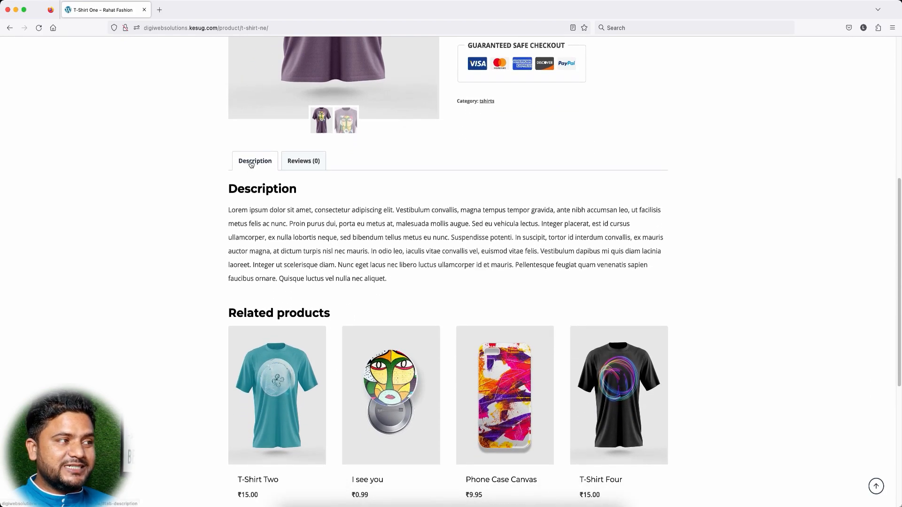
click(306, 162)
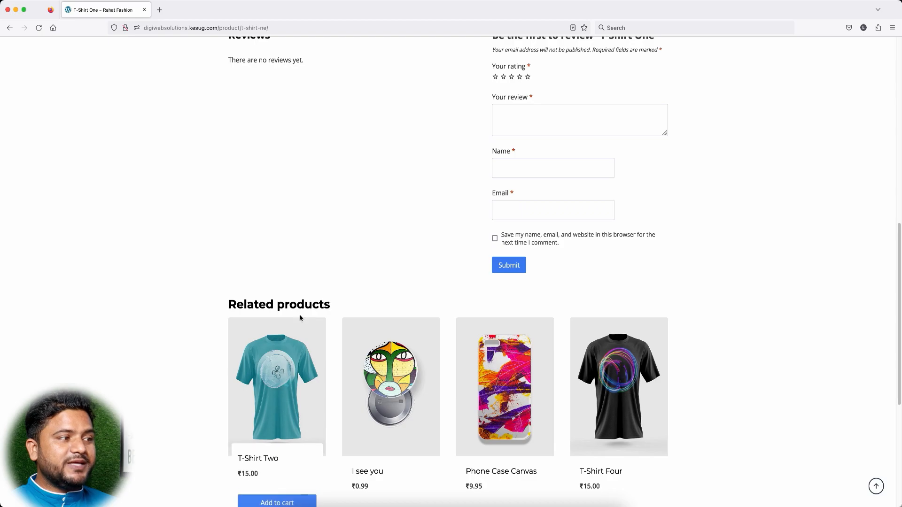
Step: Raise the T-Shirt One quantity to 4 and add it to the cart
scroll(453, 313, down, 3)
scroll(453, 314, down, 2)
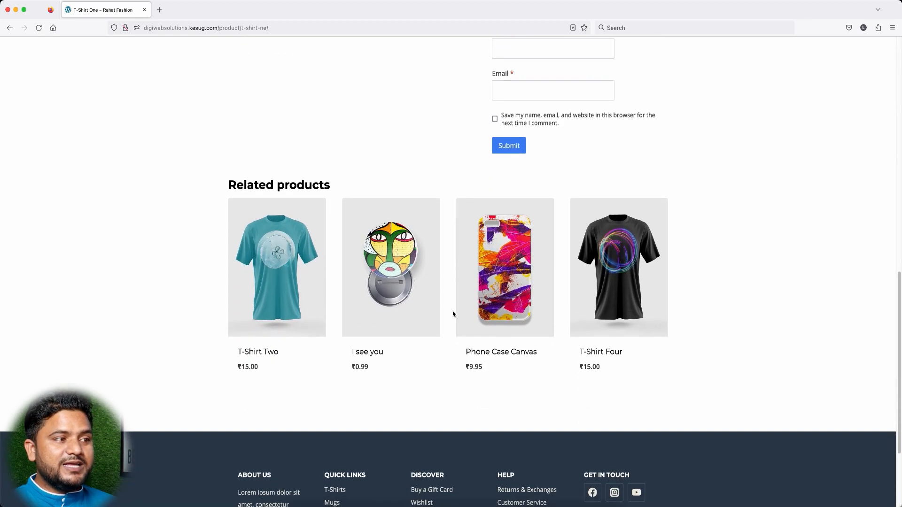
scroll(454, 314, up, 10)
scroll(453, 314, down, 9)
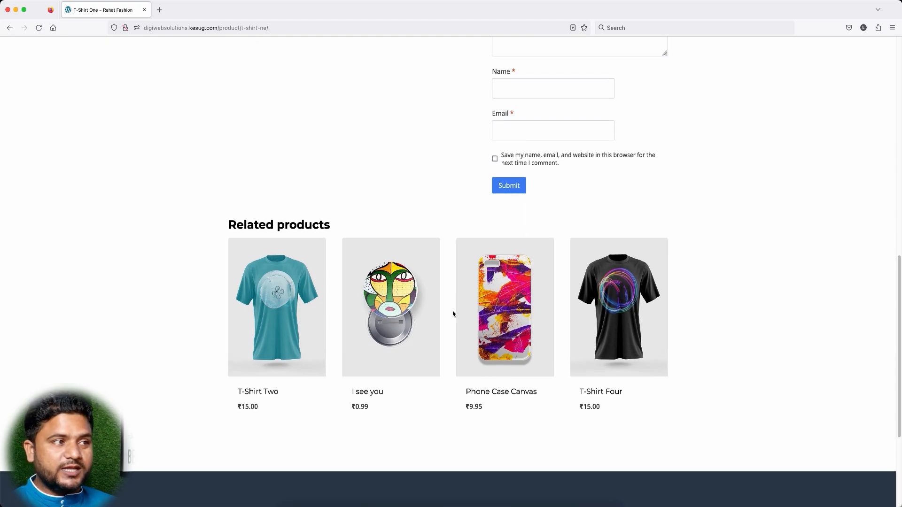
scroll(454, 314, up, 12)
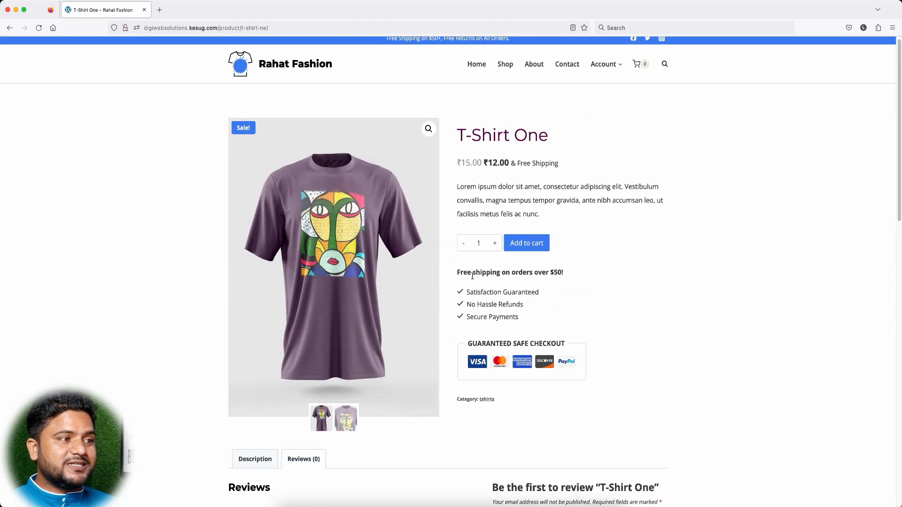
click(495, 244)
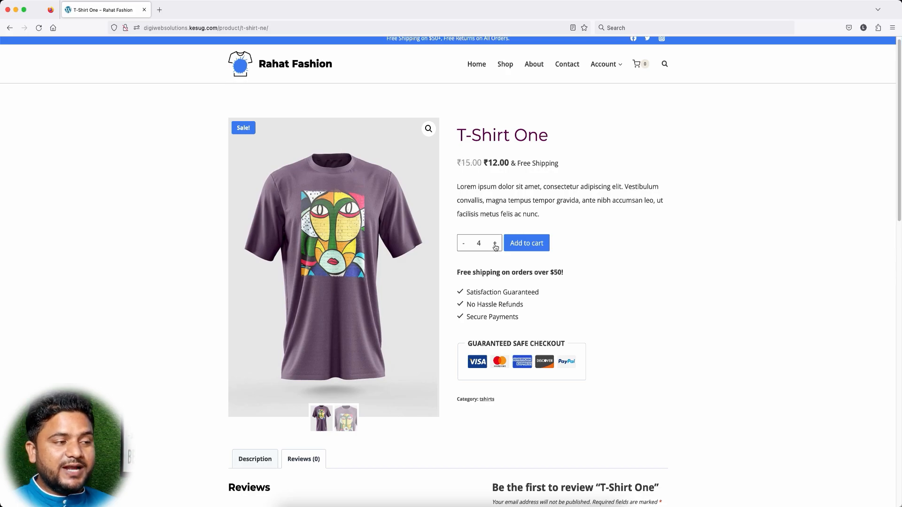
click(525, 245)
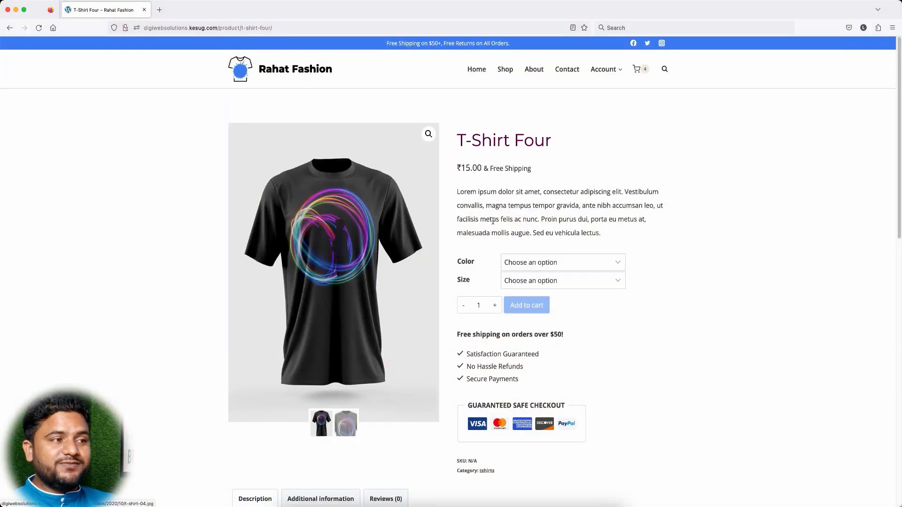
Step: Add three Green, size M T-Shirt Four to the cart
click(563, 262)
click(531, 296)
click(531, 281)
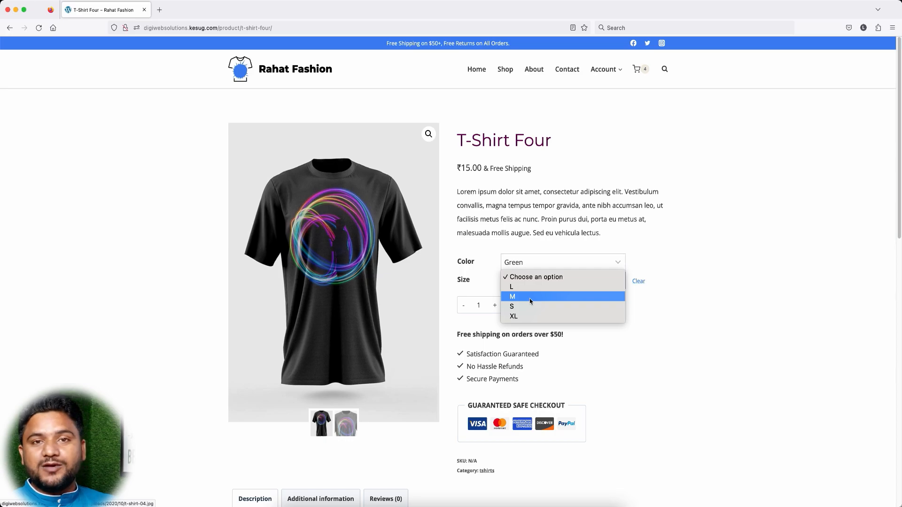
click(530, 297)
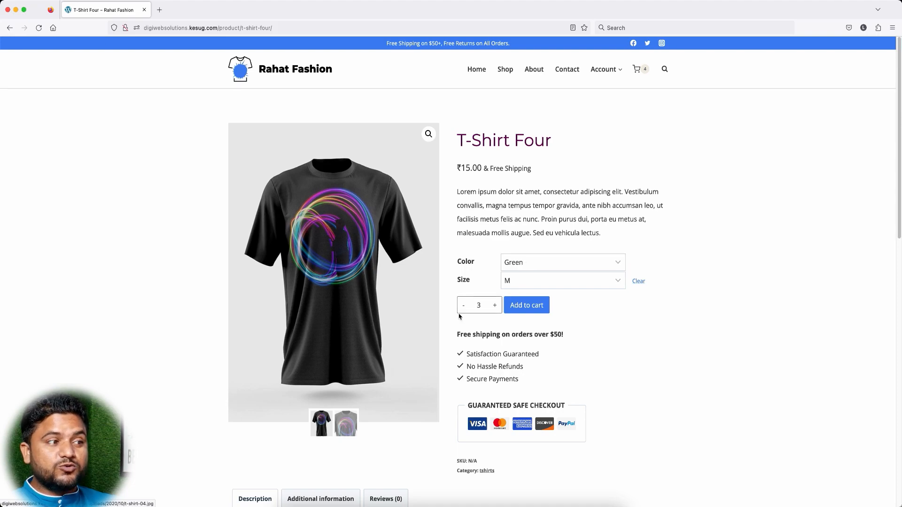
click(523, 310)
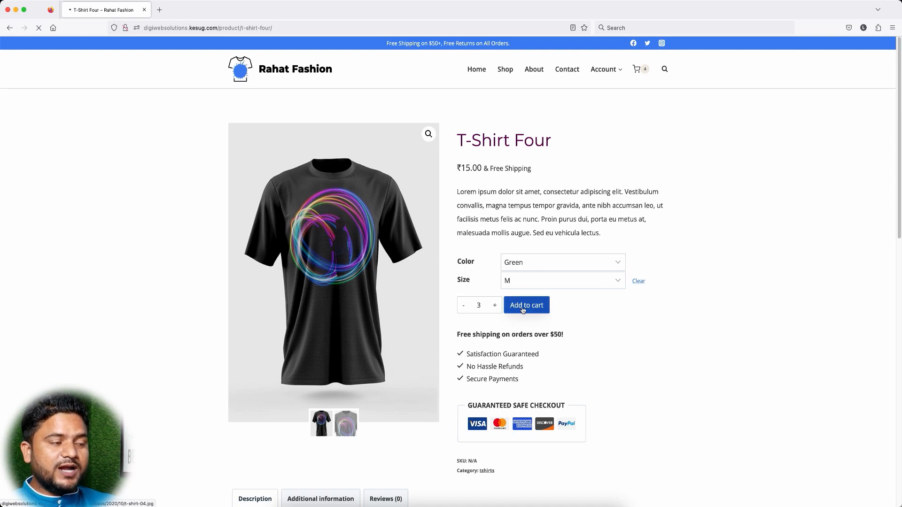
Step: Add two Yellow, size XL T-Shirt Four to the cart and view the cart
click(530, 306)
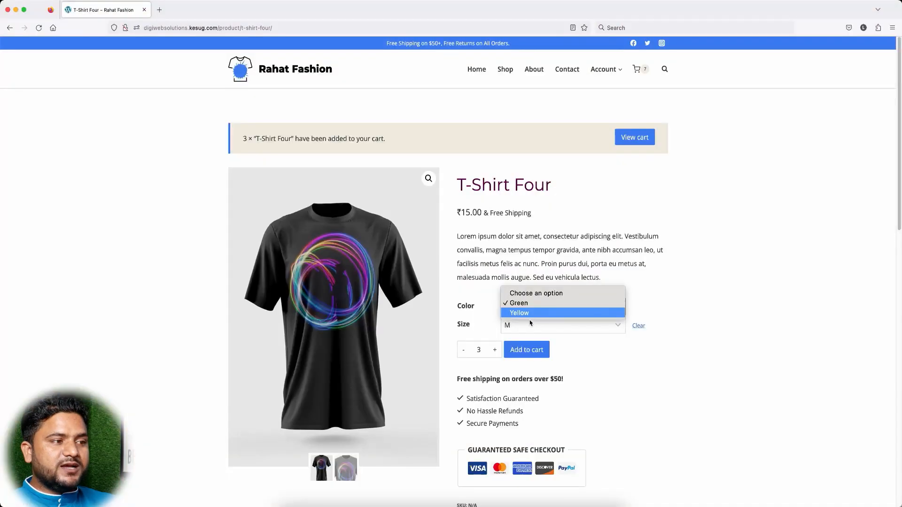
click(529, 313)
click(531, 325)
click(522, 341)
click(463, 350)
click(527, 351)
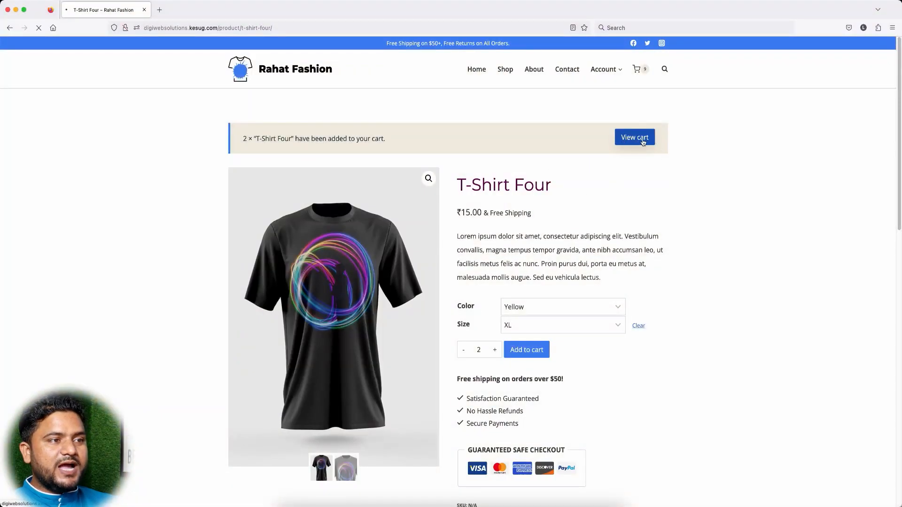
click(642, 140)
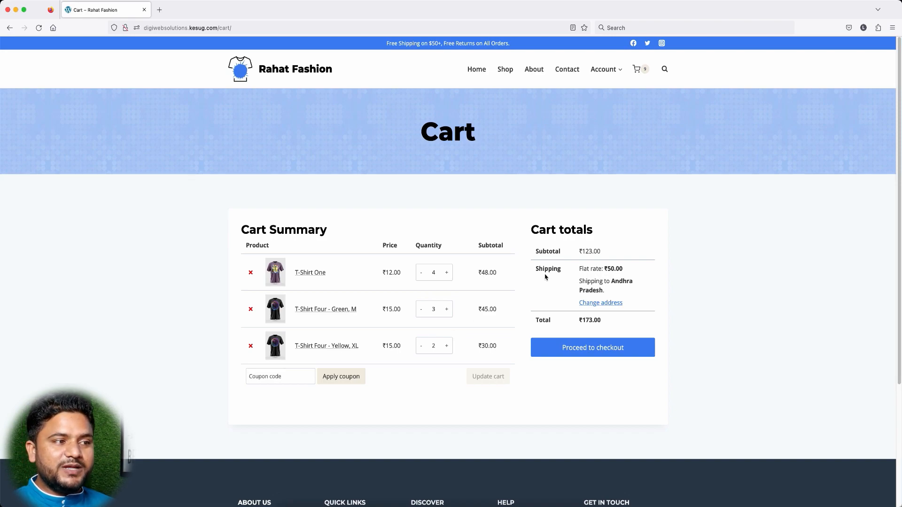
Step: Proceed from the ₹173.00 cart to checkout
scroll(591, 324, down, 1)
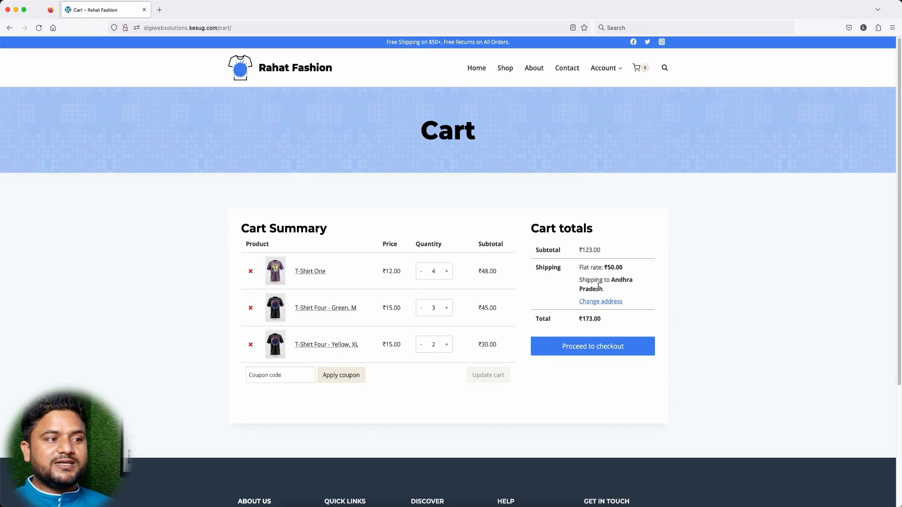
click(592, 349)
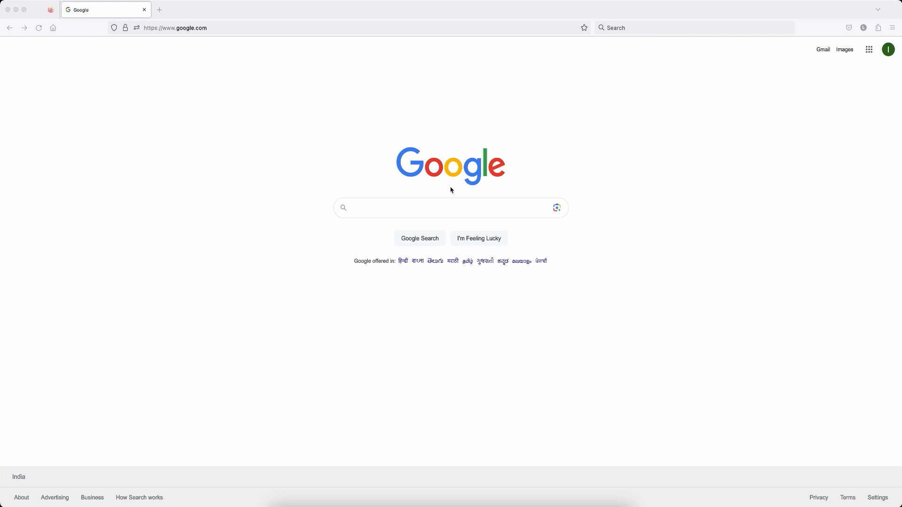
Step: Load the InfinityFree website by entering 'infinity' in the address bar
click(218, 28)
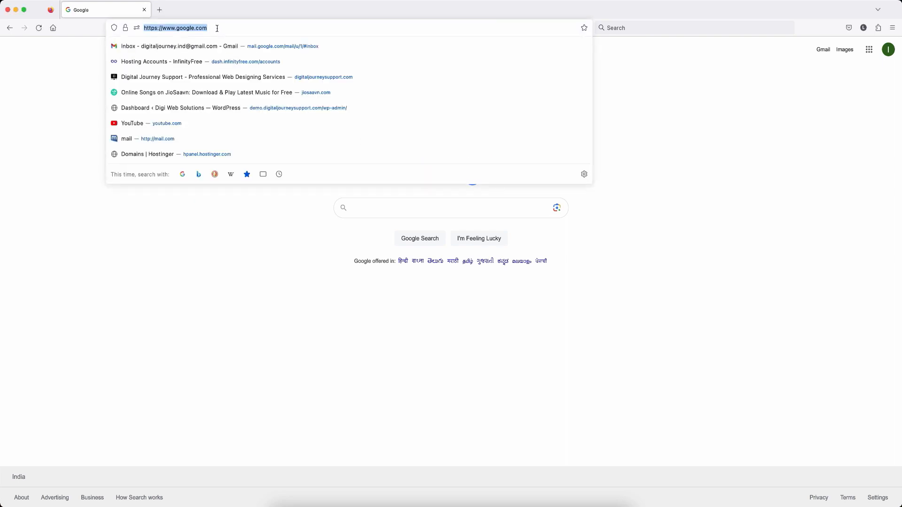
text(infinityfree.com/)
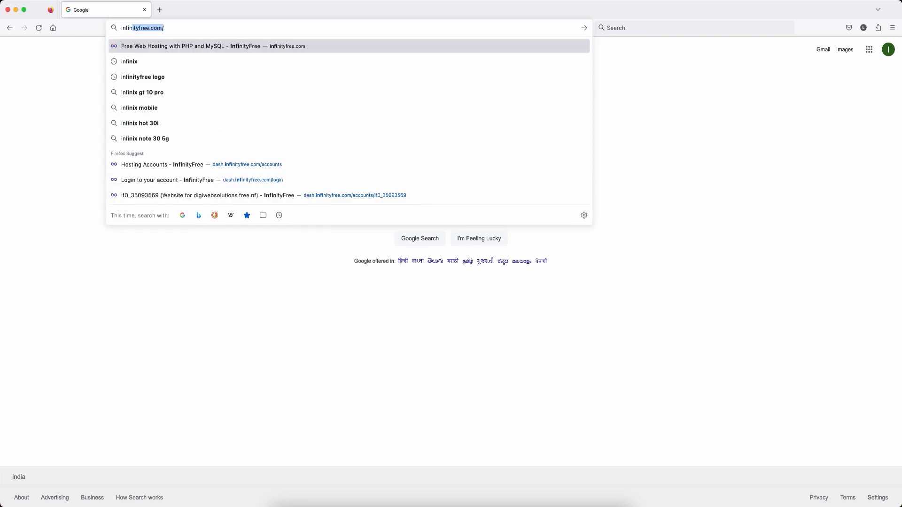
key(Return)
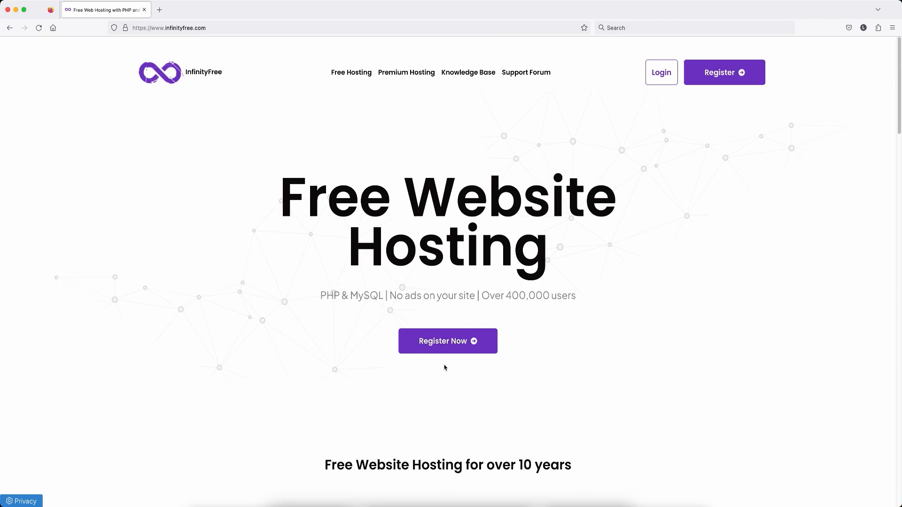
Step: Start registering an InfinityFree account, entering the sign-up email address
click(445, 343)
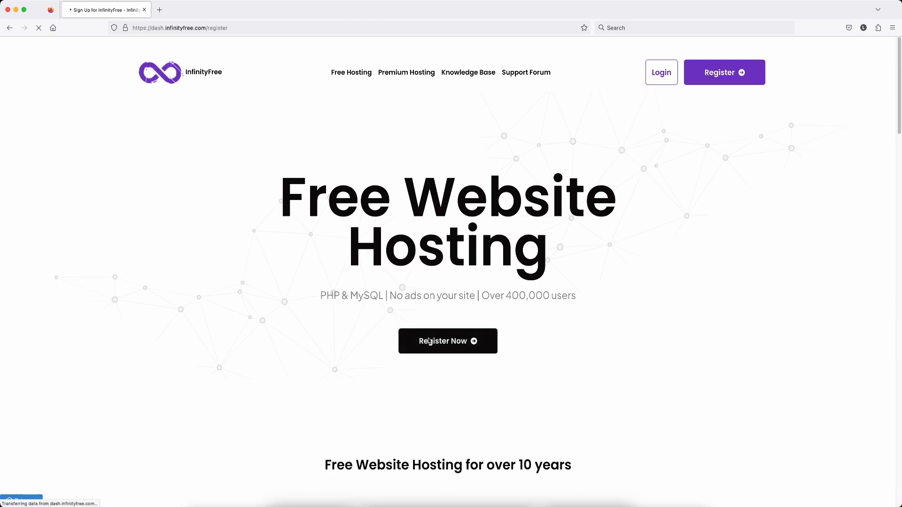
click(405, 238)
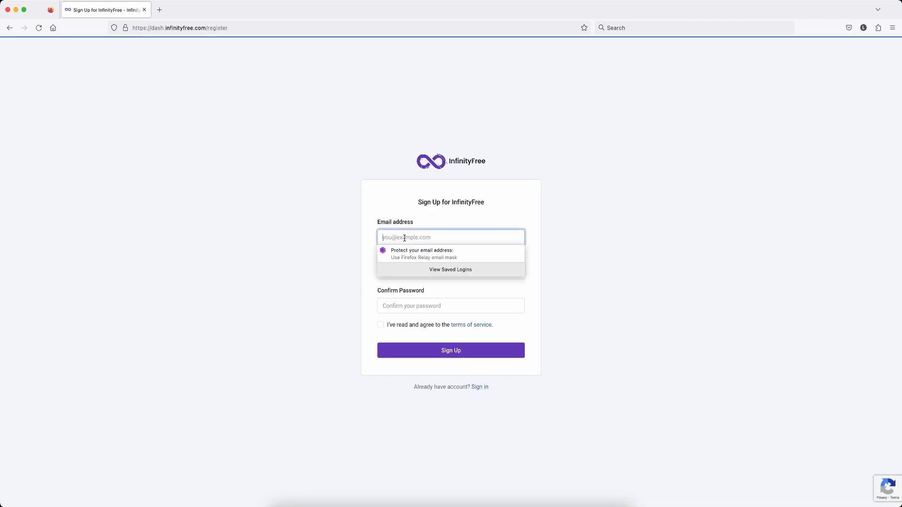
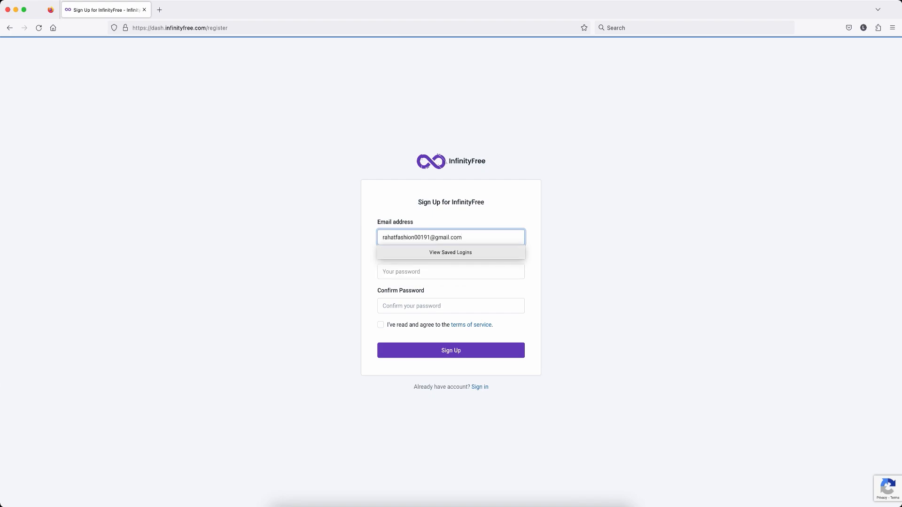
click(400, 271)
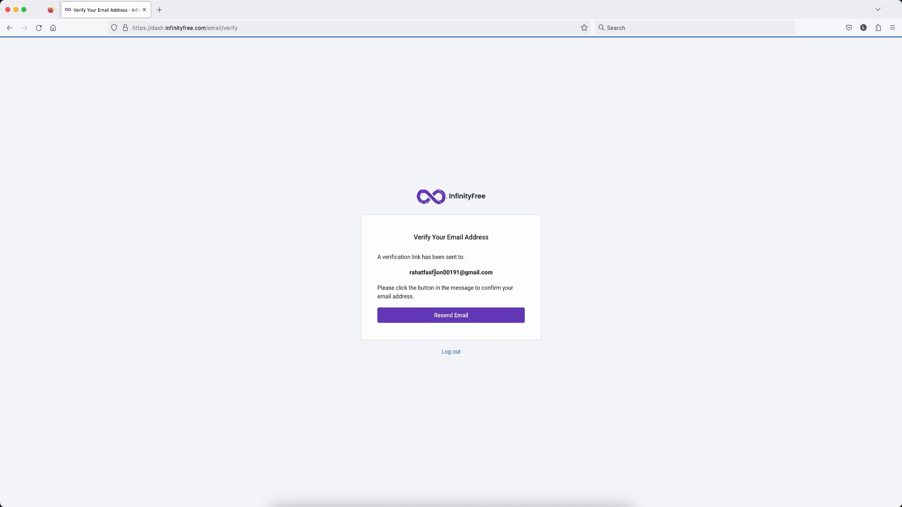
key(ctrl+Up)
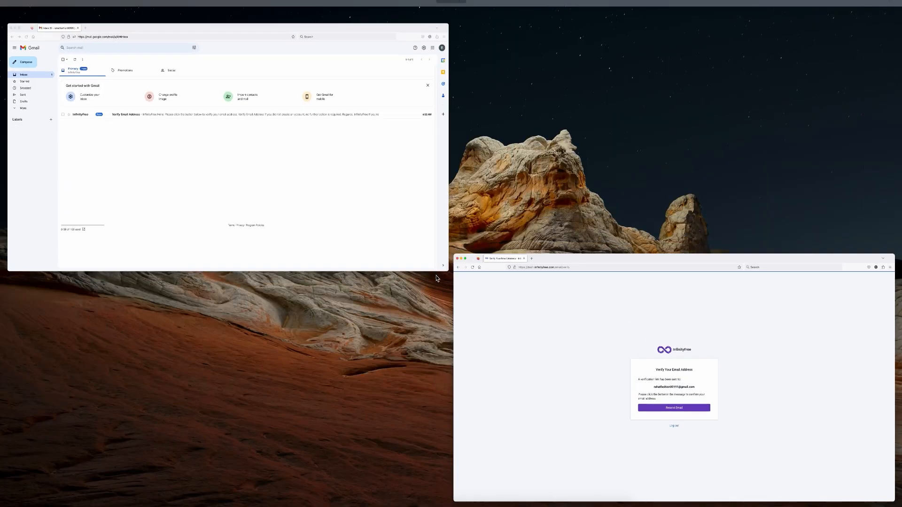
Step: Confirm the email via the InfinityFree message in Gmail, then start a new hosting account
click(339, 176)
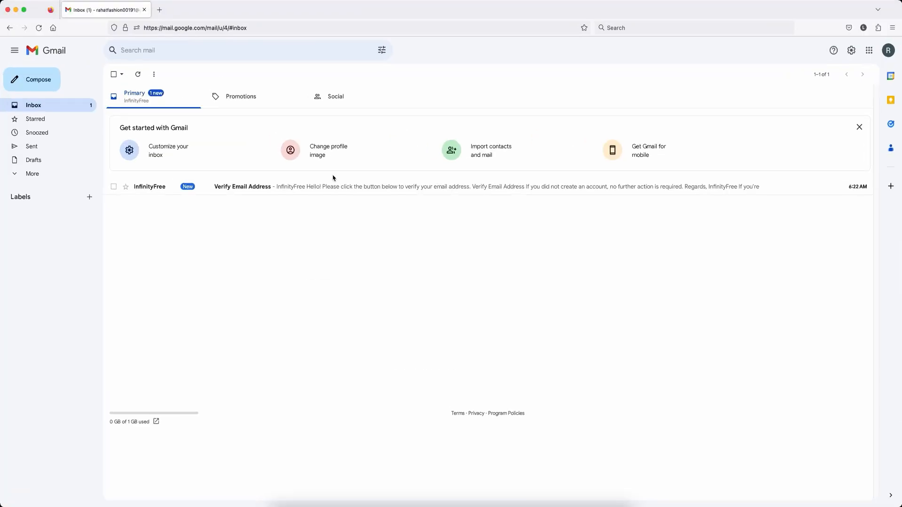
click(246, 192)
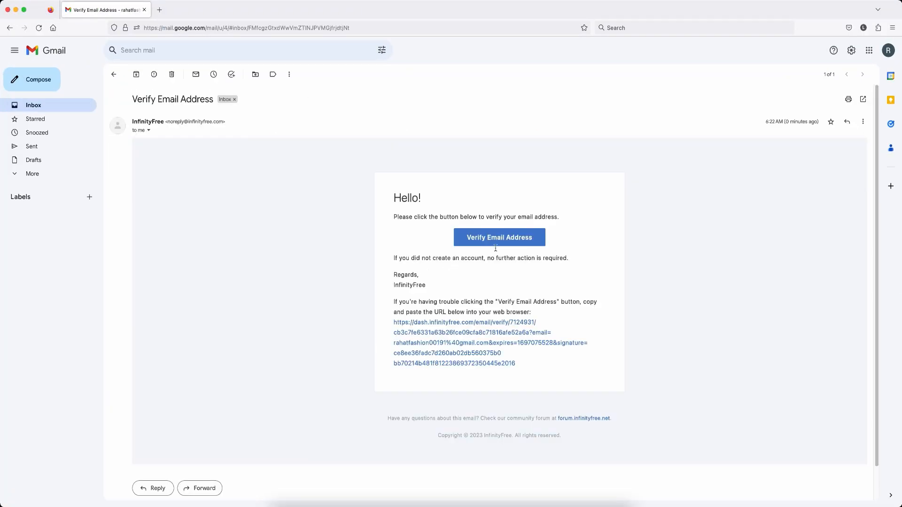
click(505, 237)
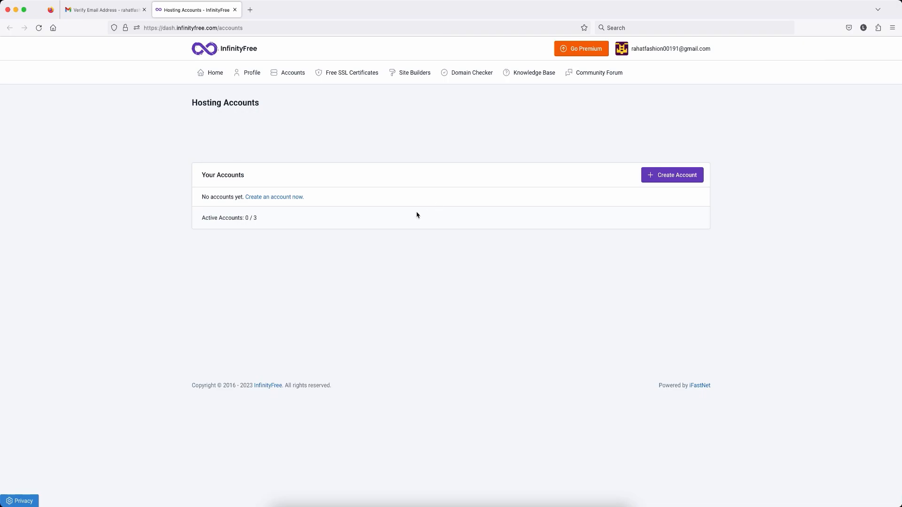
click(679, 178)
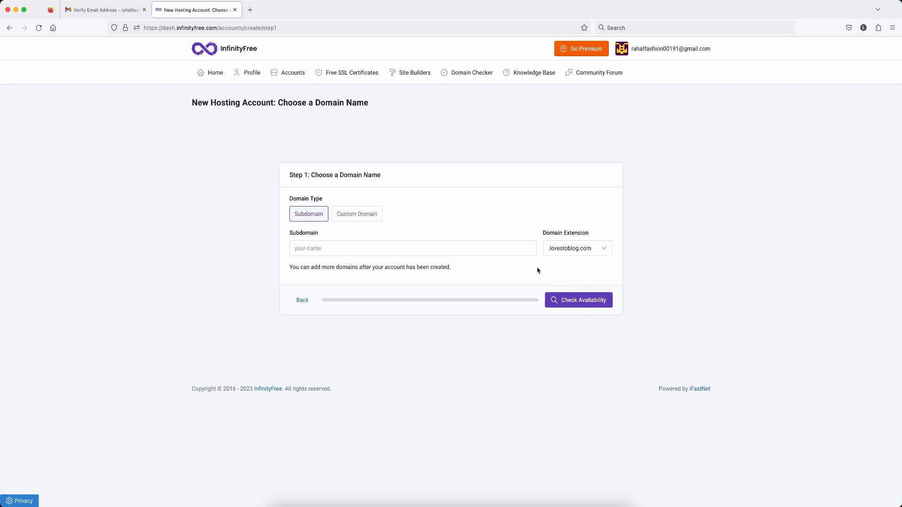
Step: Review the Custom Domain nameserver requirement, then return to the Subdomain option
click(350, 219)
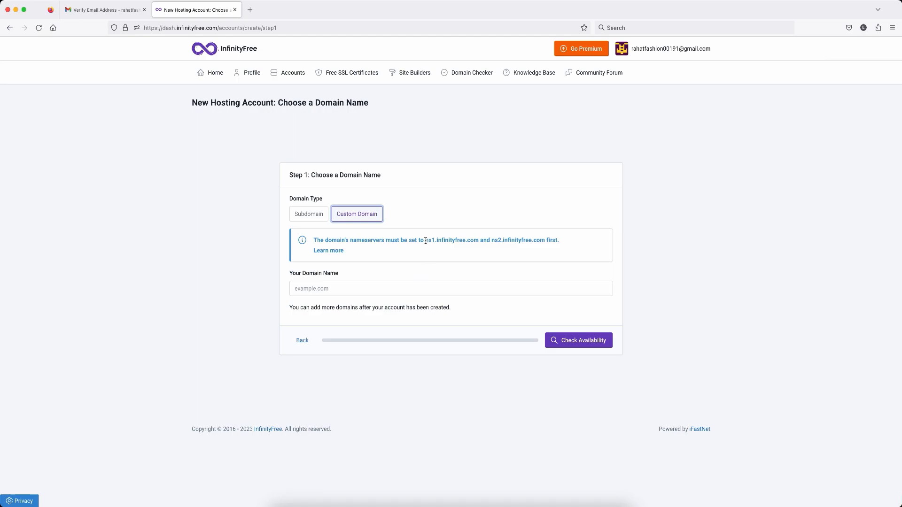
drag(425, 241, 546, 241)
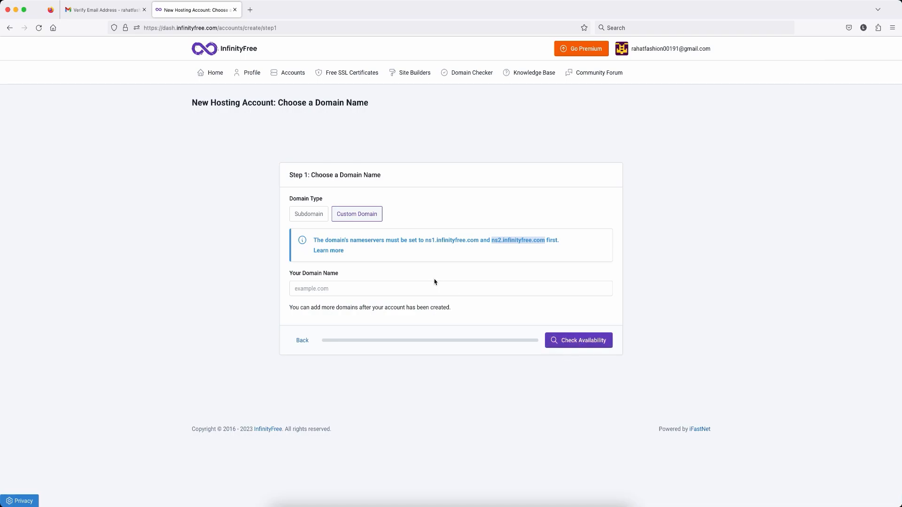
click(313, 220)
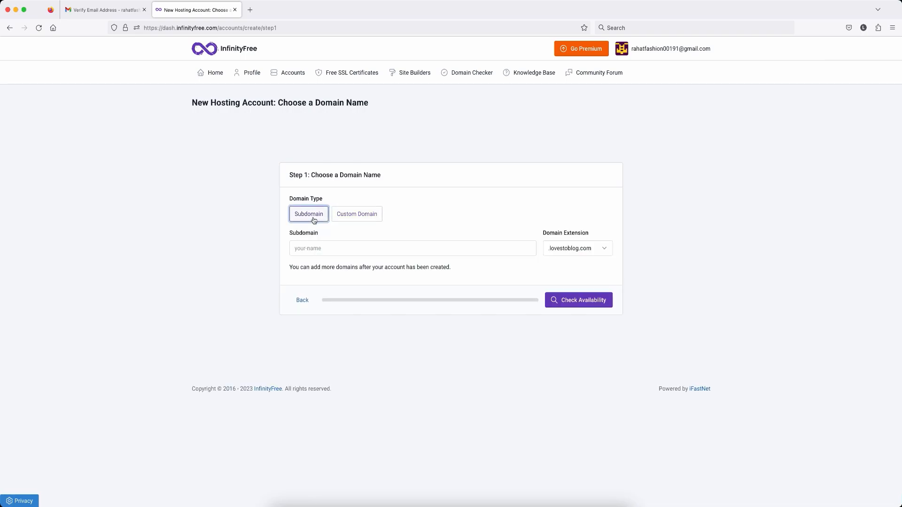
click(316, 248)
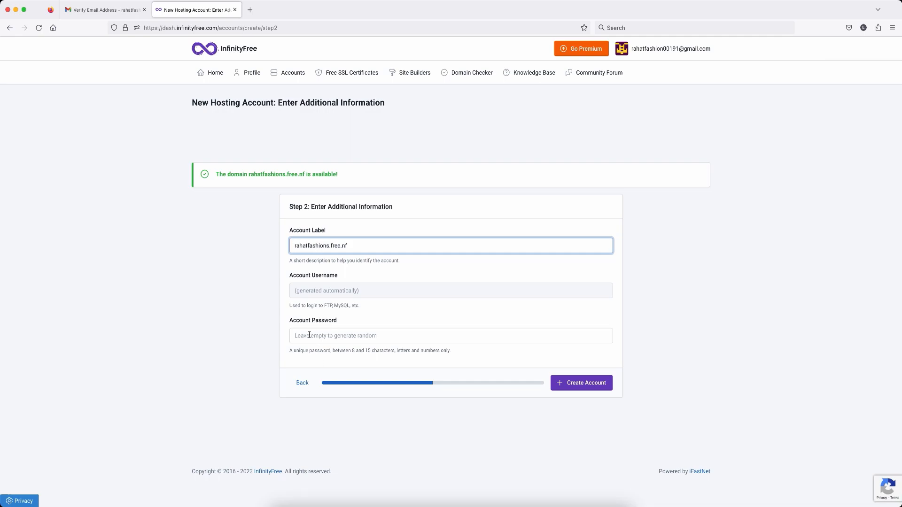
Step: Submit creation of the rahatfashions.free.nf hosting account and highlight its setup notice
key(Return)
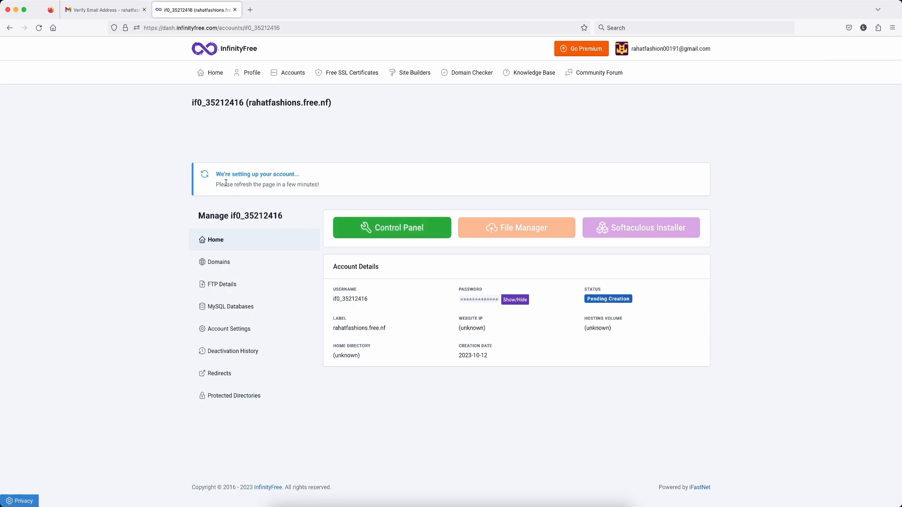
drag(216, 175, 301, 175)
Step: Check the account's domains and FTP details, then return to its Active overview
click(414, 198)
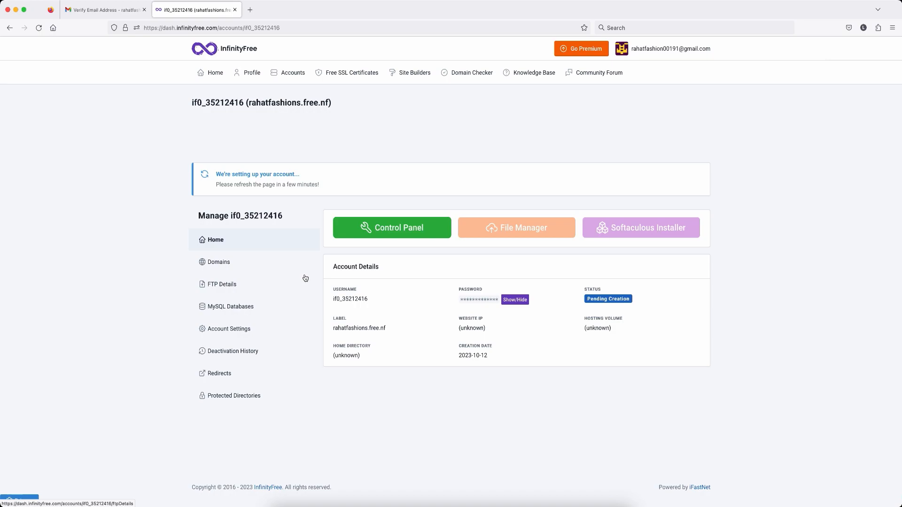
click(217, 262)
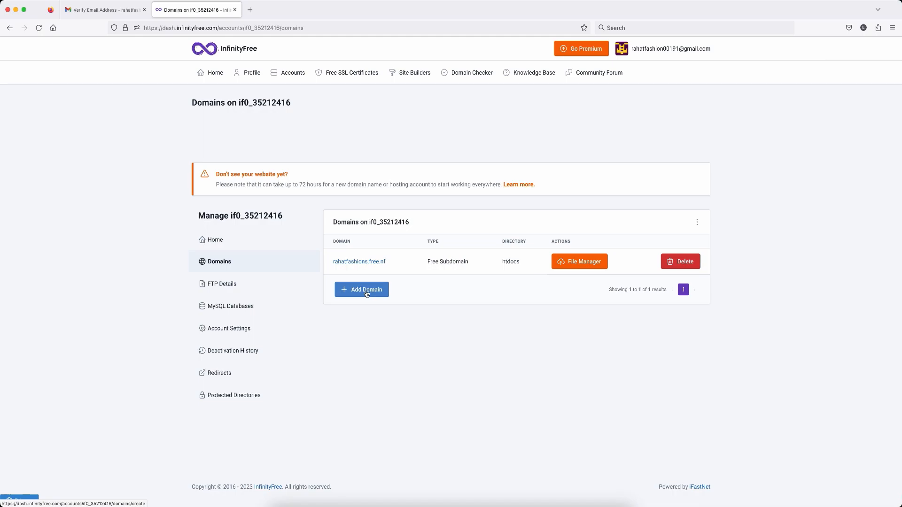
click(222, 284)
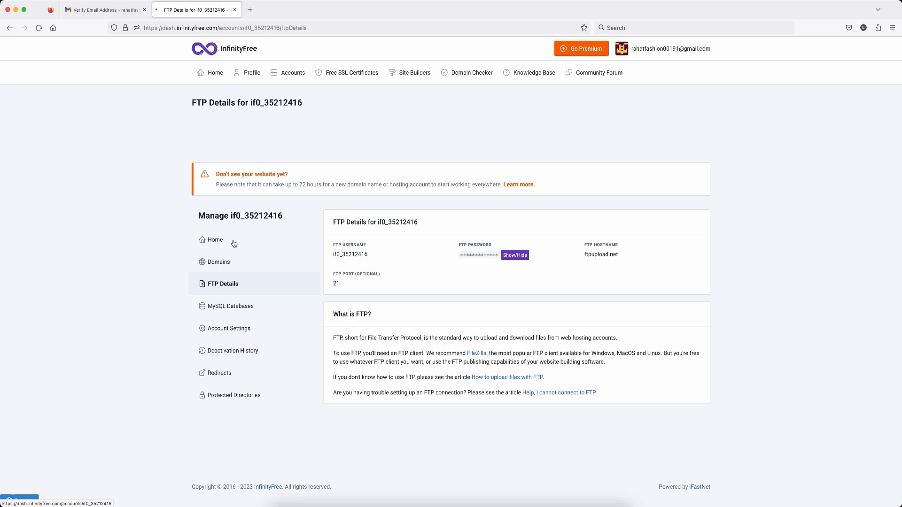
click(215, 240)
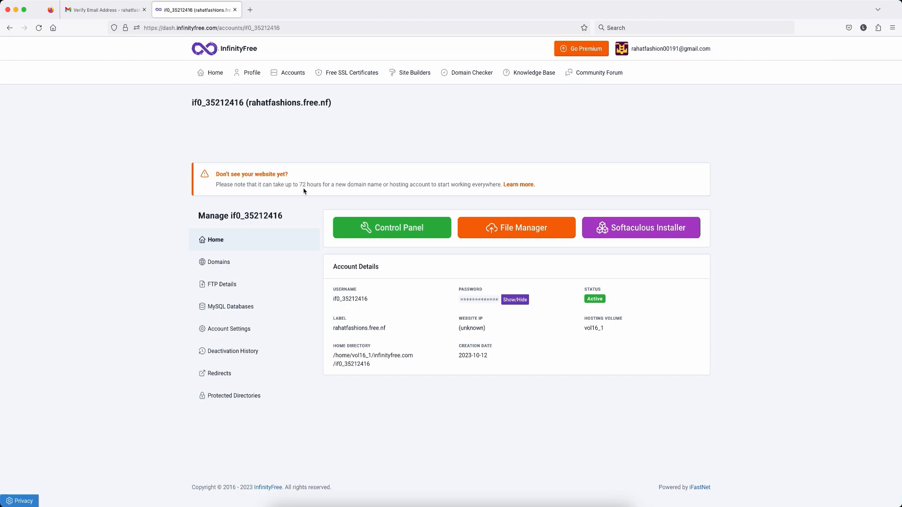
click(400, 232)
Step: Open the Softaculous WordPress installer for rahatfashions.free.nf and begin entering the admin username
click(76, 352)
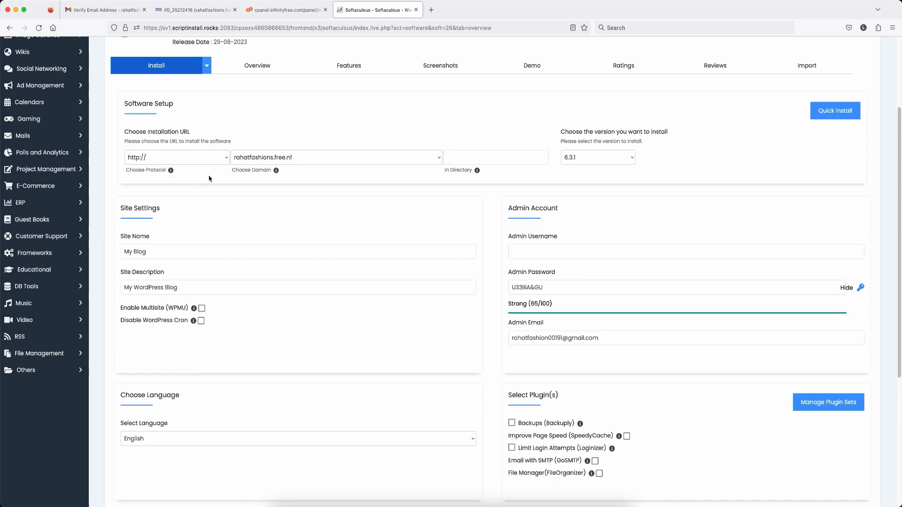
scroll(203, 163, down, 1)
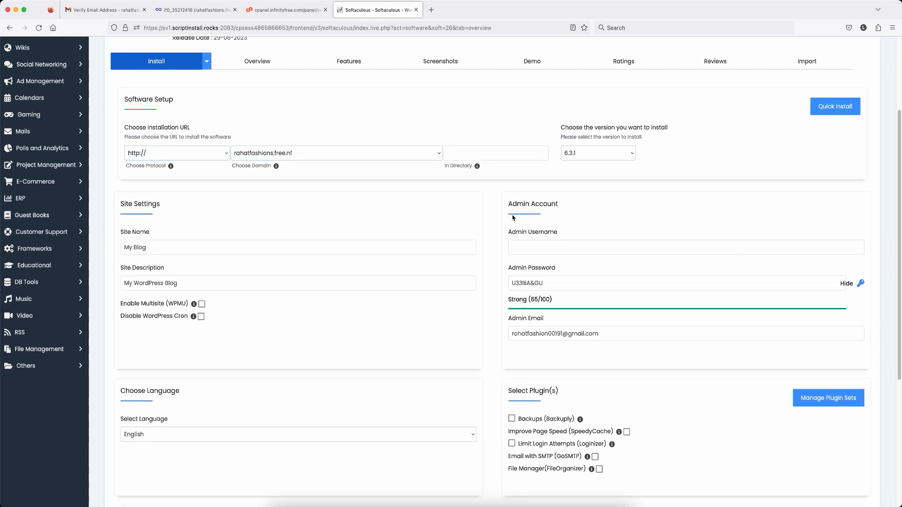
click(526, 244)
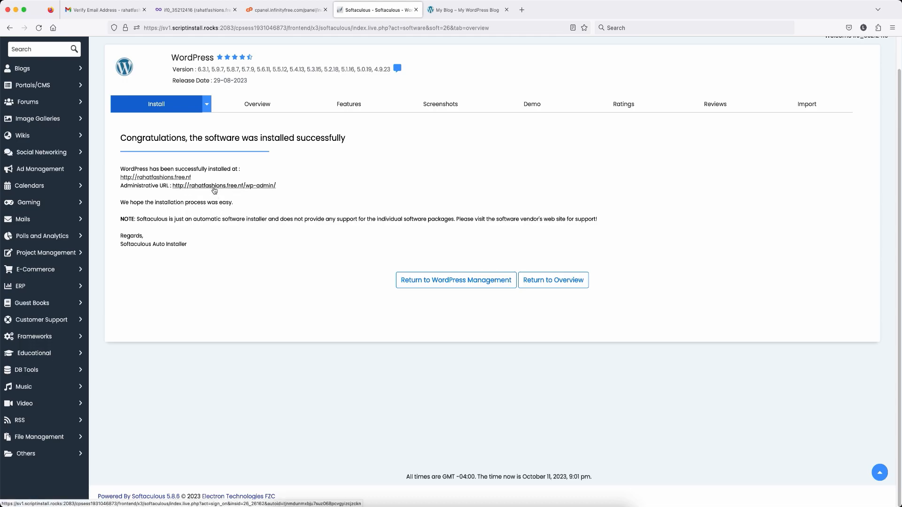
Step: Open the new WordPress admin dashboard for rahatfashions.free.nf from the install success page
click(215, 189)
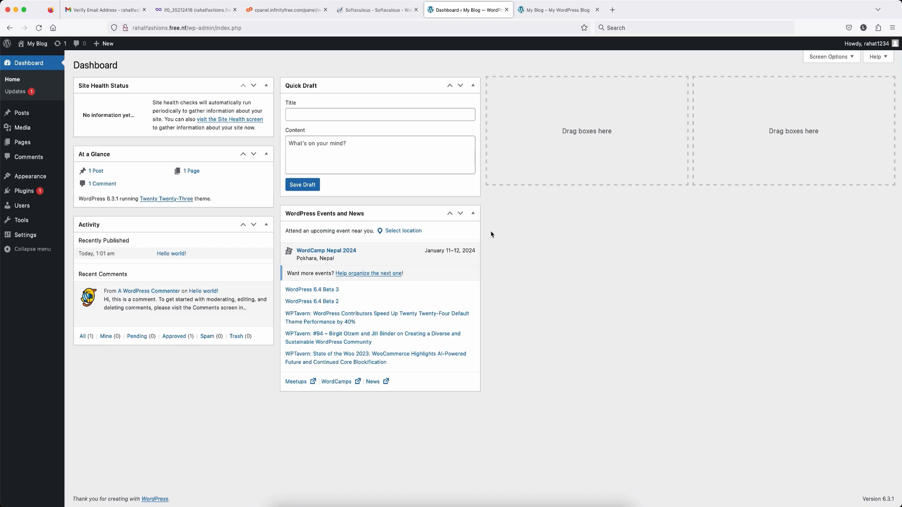
Step: Install and activate the Kadence theme, then install Kadence Starter Templates and open the builder filter
mouse_move(28, 180)
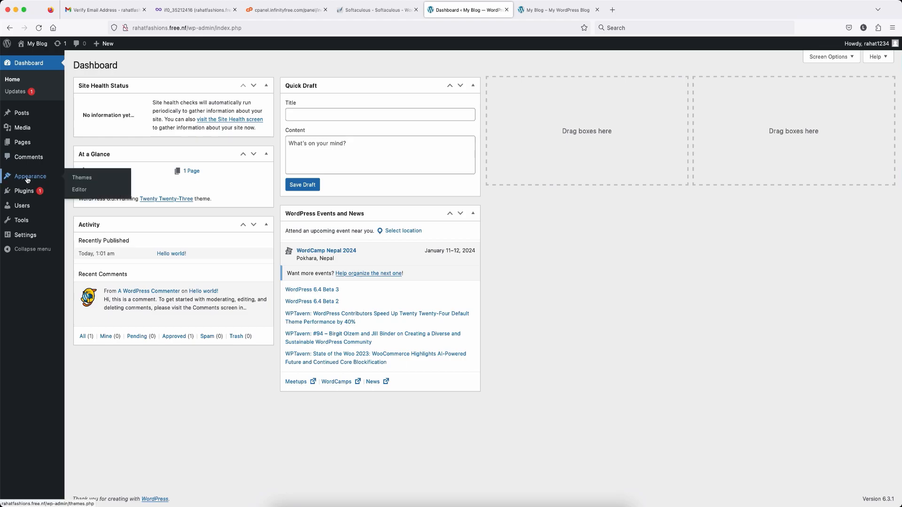
click(82, 182)
click(647, 134)
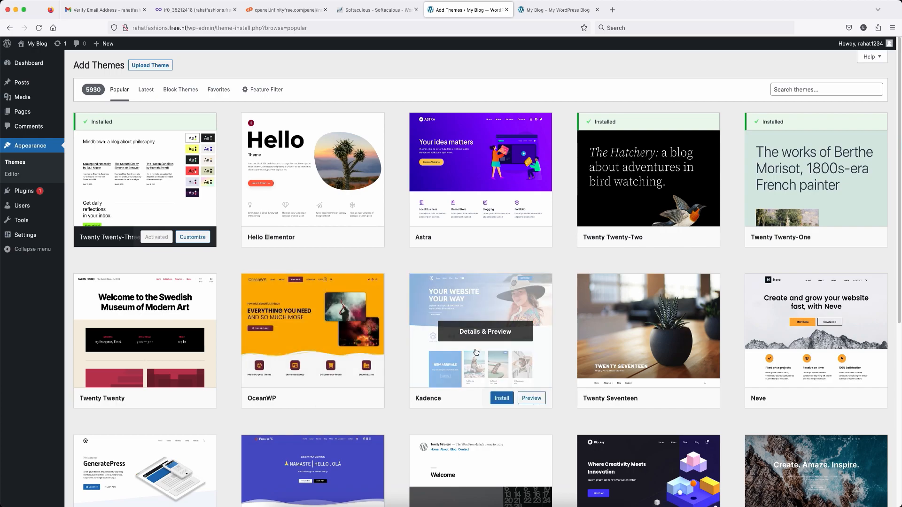
click(511, 375)
click(136, 47)
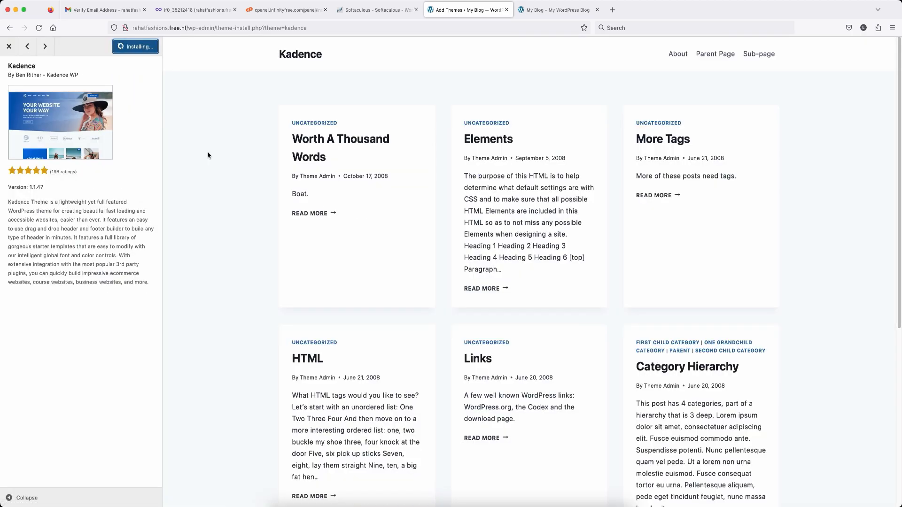
click(137, 46)
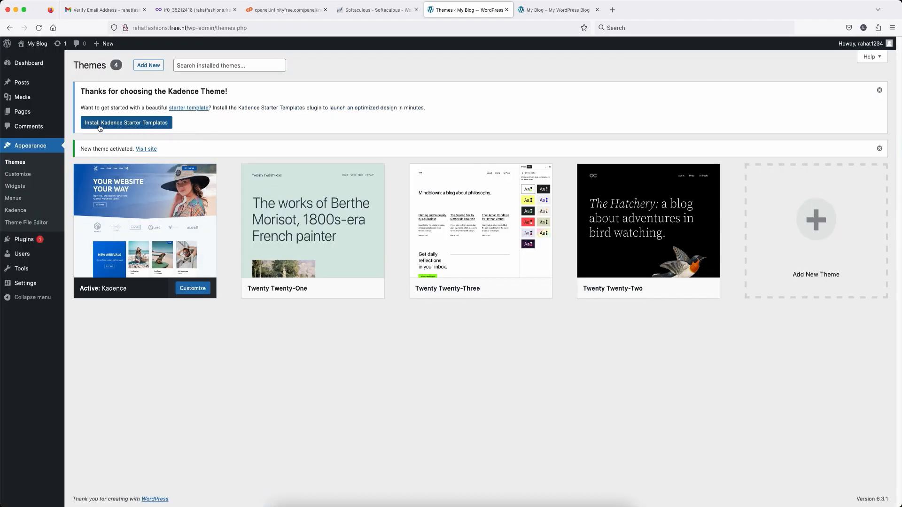
click(146, 125)
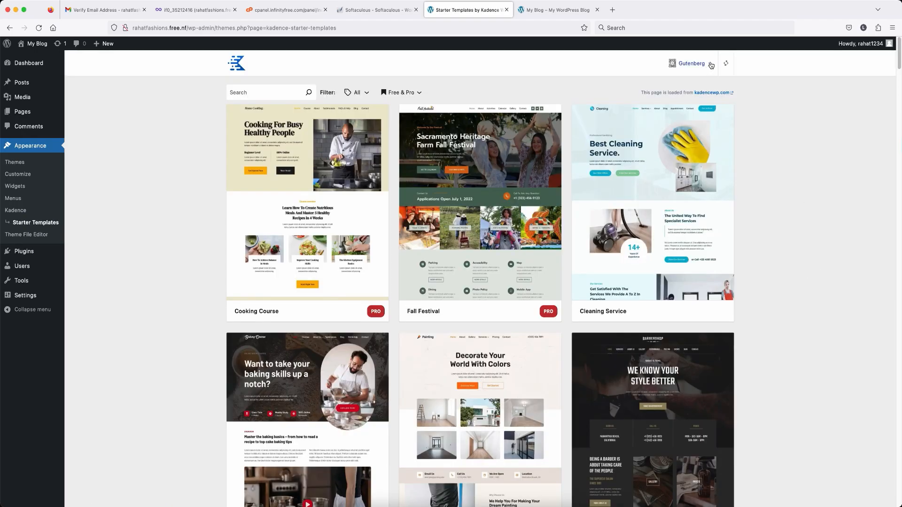
click(711, 65)
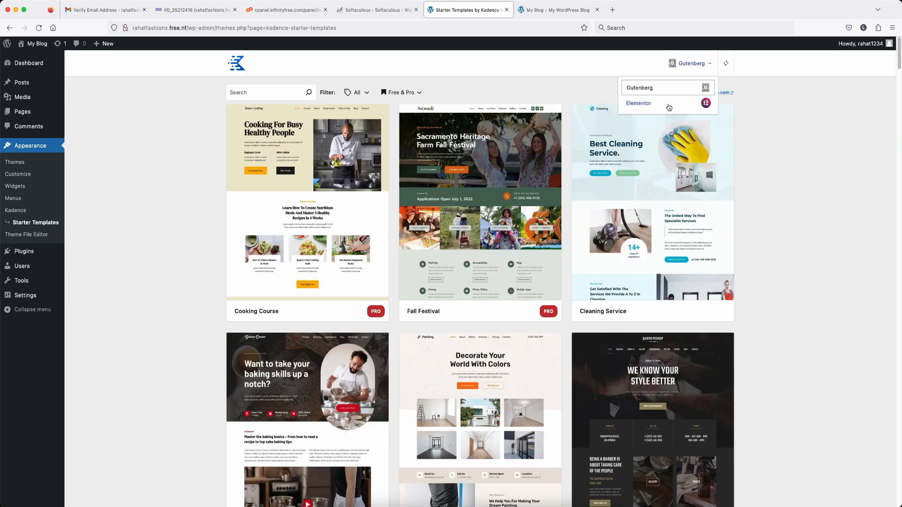
Step: Show Elementor templates, pick Print Shop, and start importing it without subscribing
click(669, 108)
scroll(397, 284, down, 12)
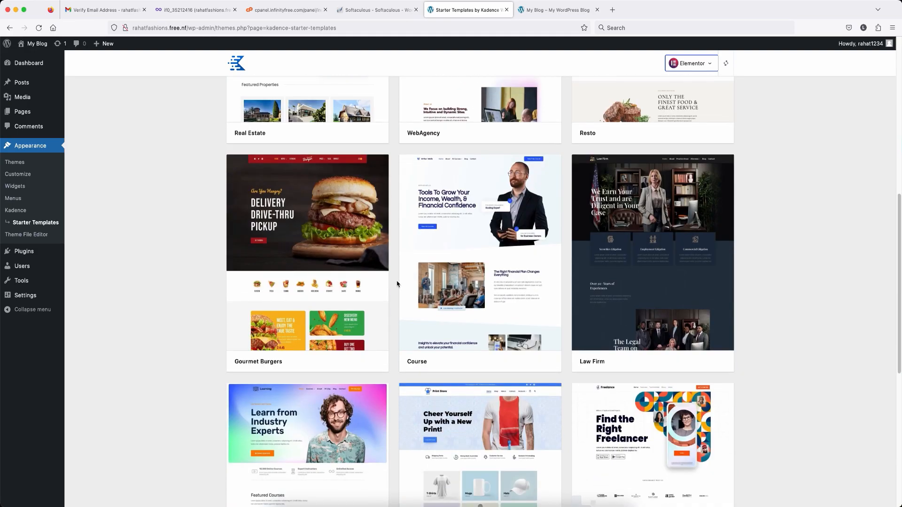
scroll(397, 283, down, 1)
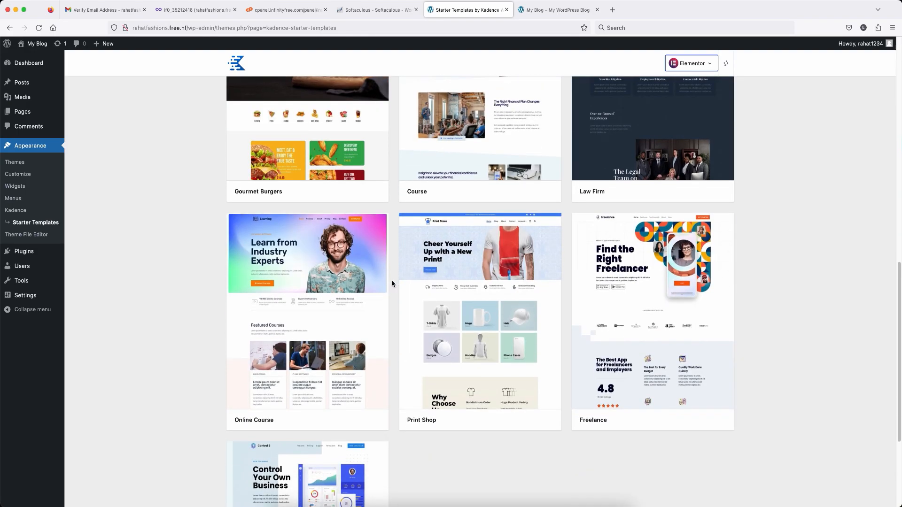
scroll(393, 284, down, 1)
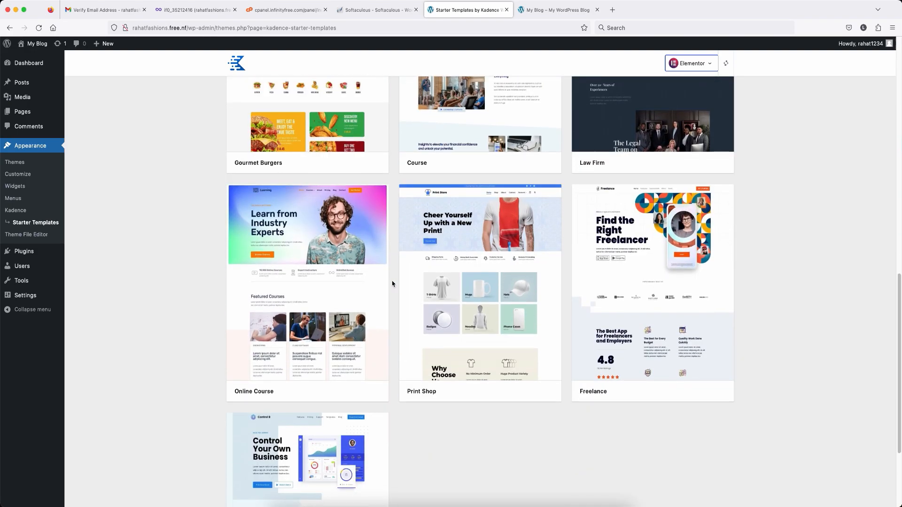
click(460, 296)
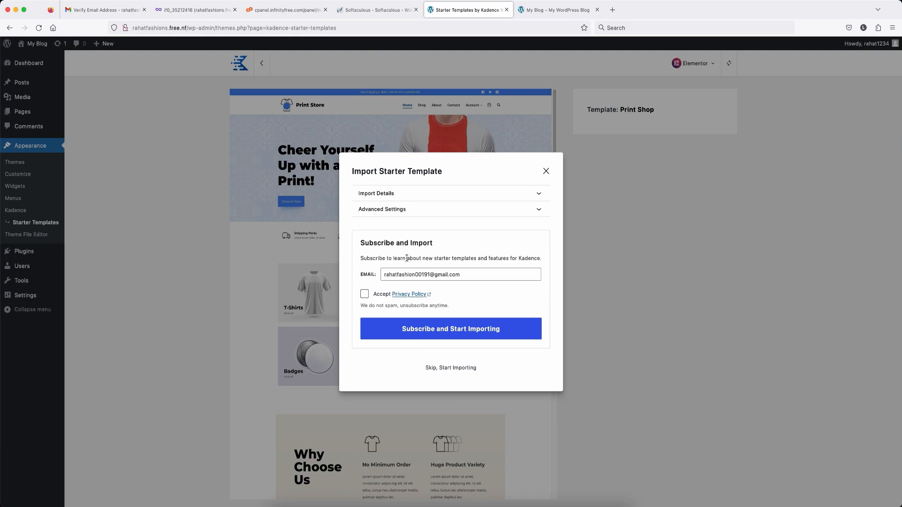
click(451, 369)
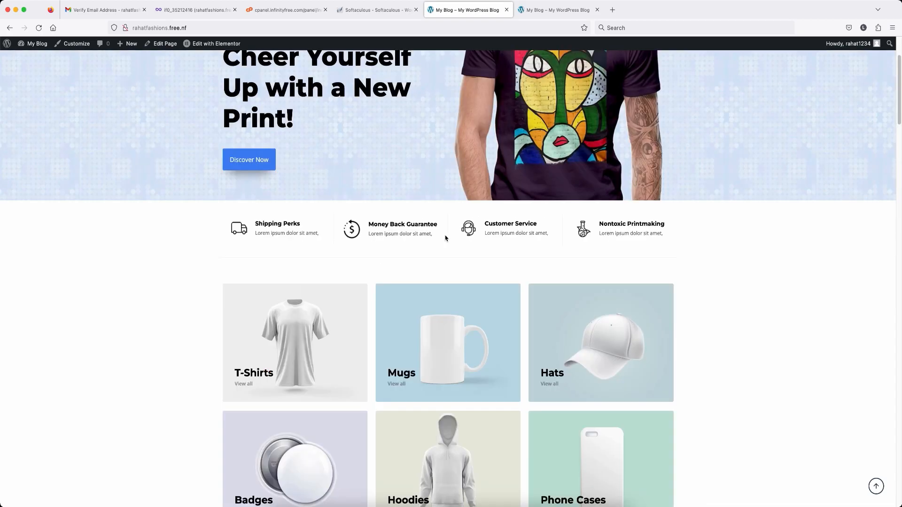
Step: Customize the live Print Shop site and select the header's top bar message for editing
scroll(445, 236, up, 3)
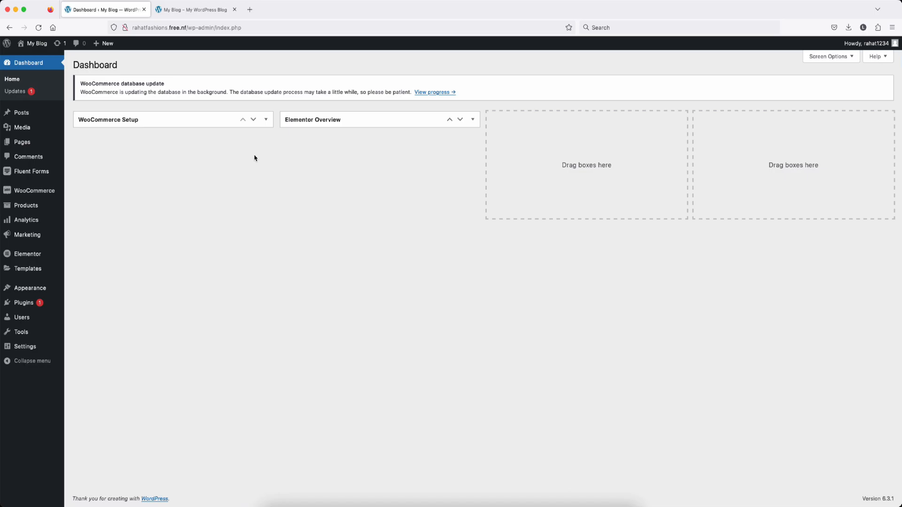
click(198, 13)
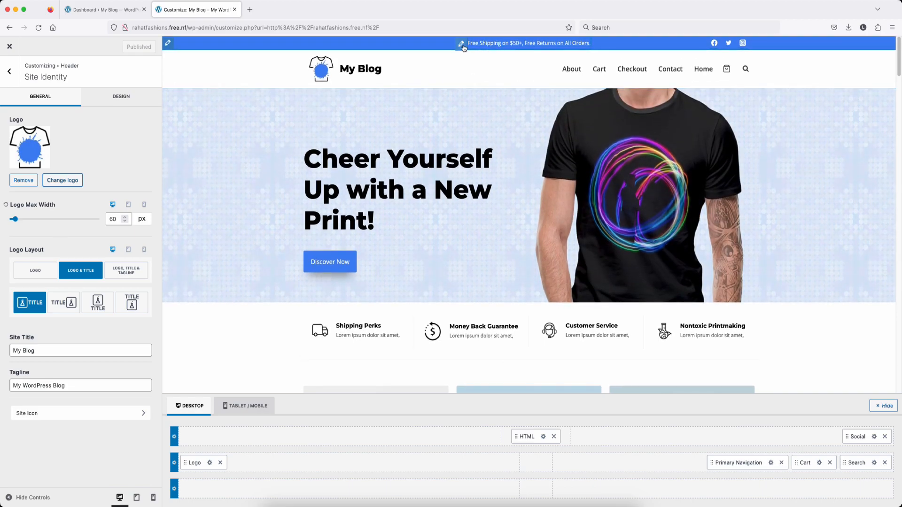
click(462, 43)
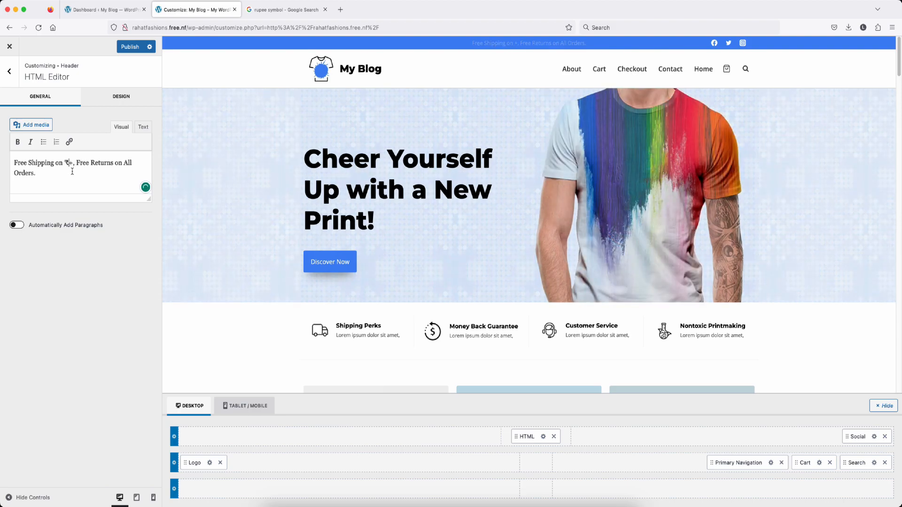
Step: Make the top bar read 'Free Shipping on ₹1000+, Free Returns on All Orders.'
click(69, 163)
text(1000)
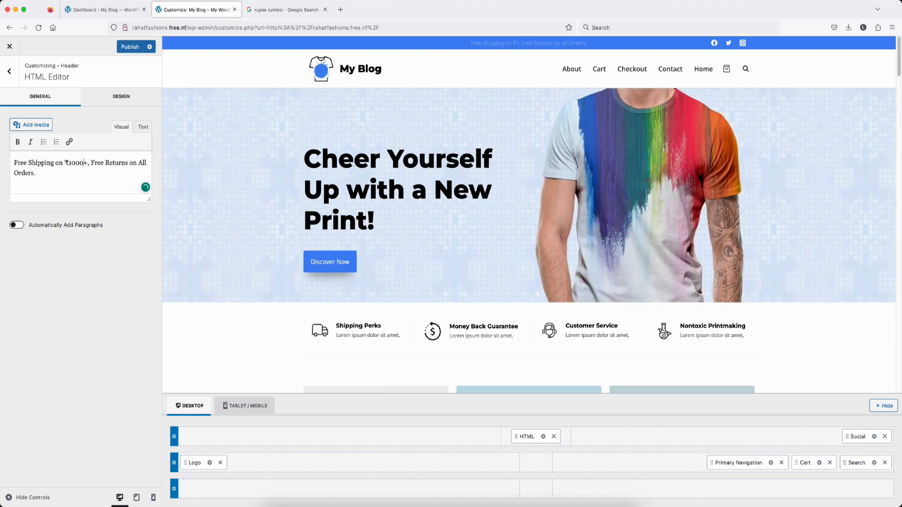
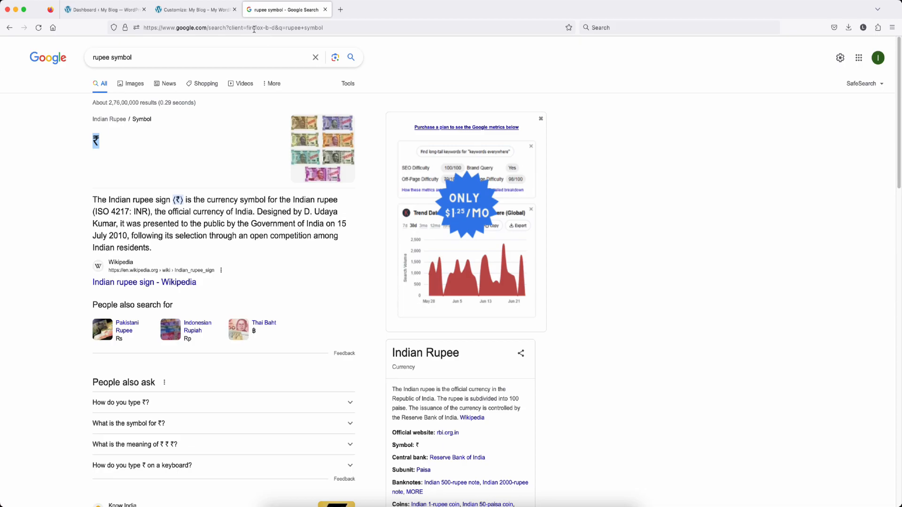
Step: Go to the Flaticon website from the browser address bar
click(254, 29)
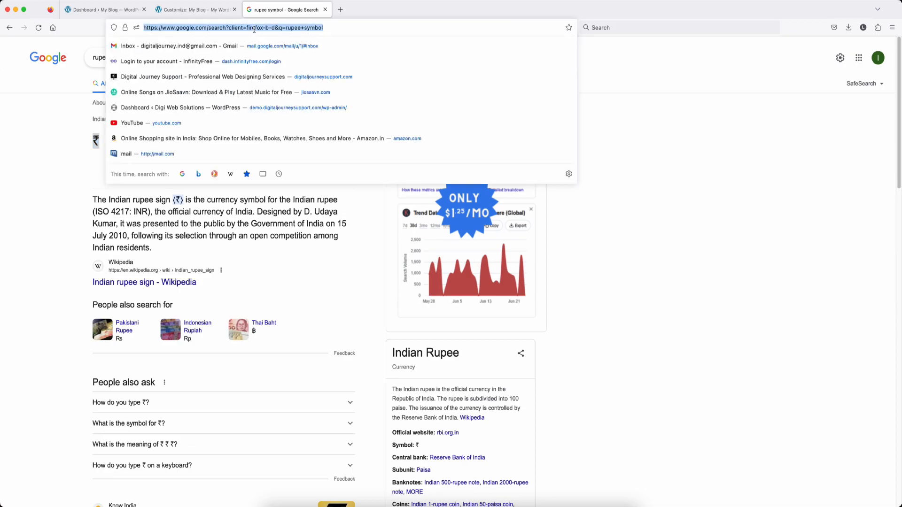
text(flat)
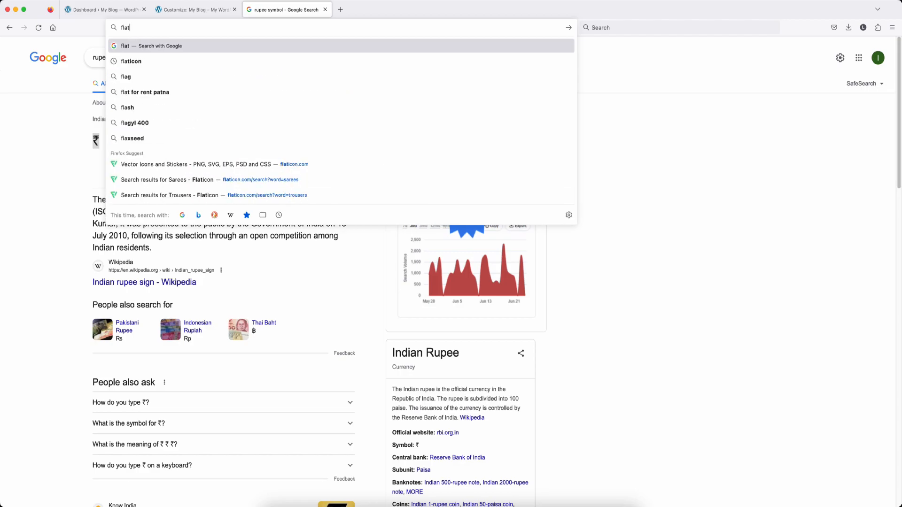
key(Down)
key(Return)
click(115, 143)
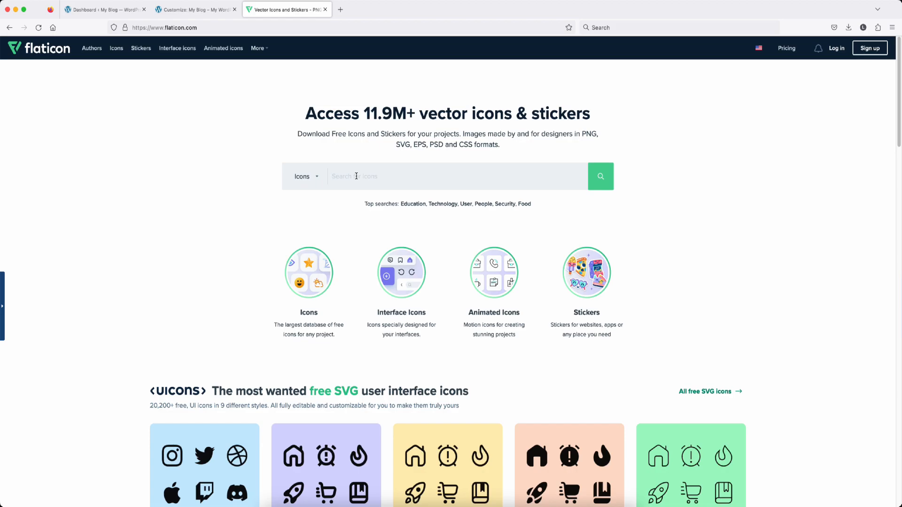
Step: Search Flaticon for 'tshirts' and download a T-shirt icon as a PNG
text(tshirts)
key(Return)
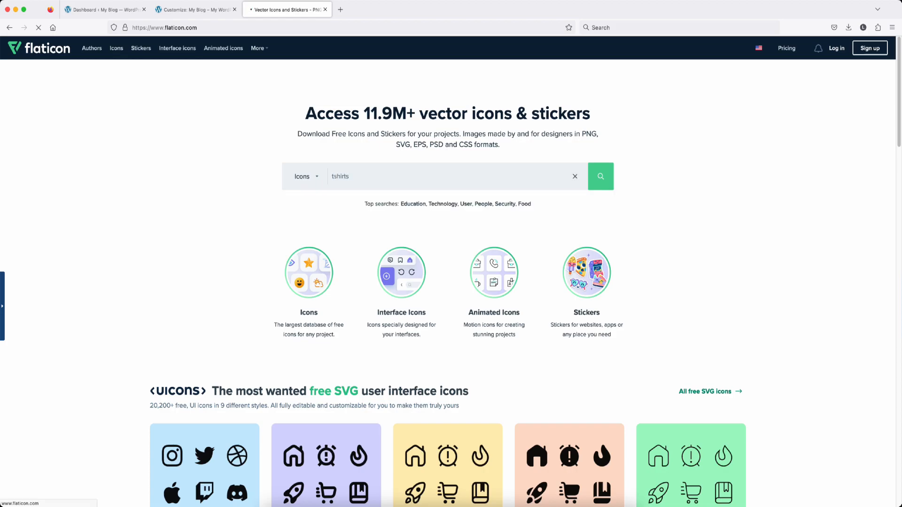
scroll(431, 251, down, 3)
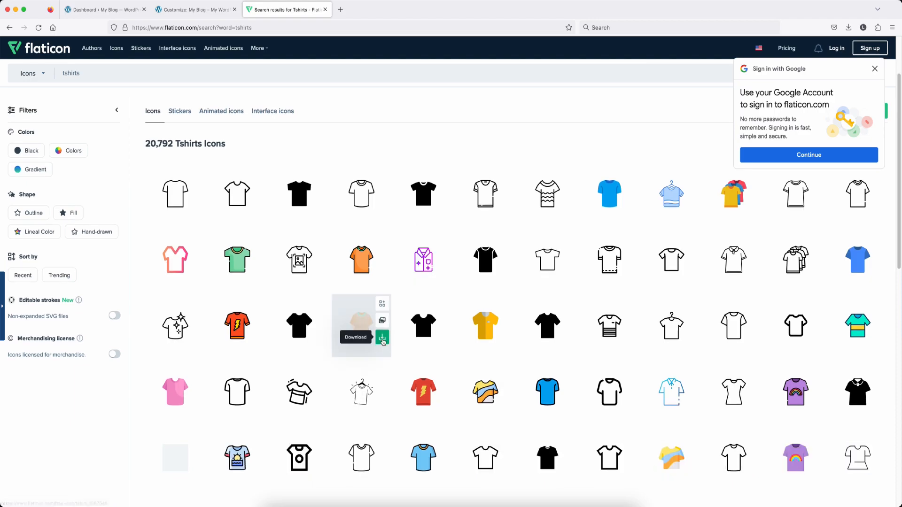
click(383, 341)
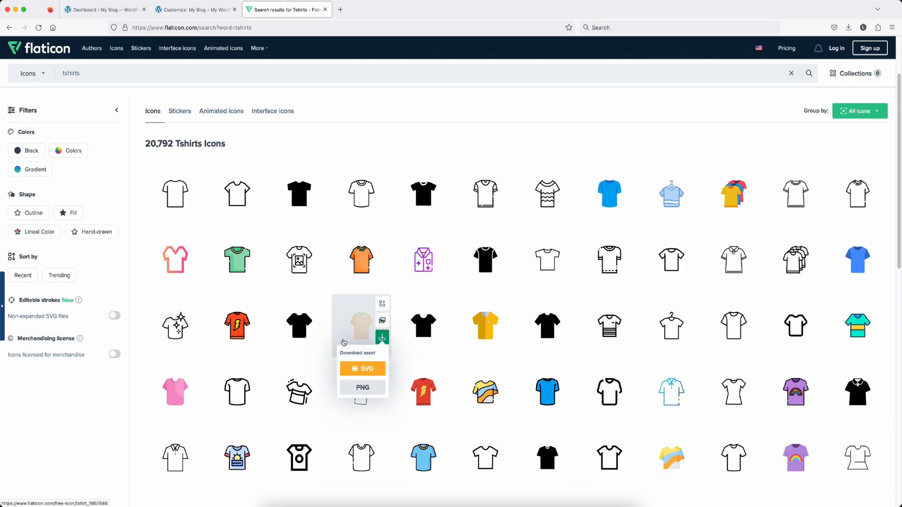
click(355, 387)
click(195, 10)
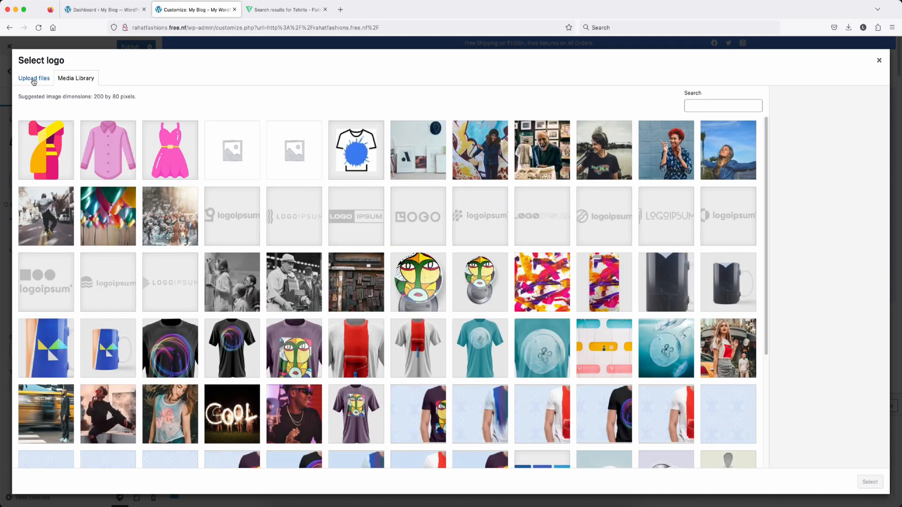
Step: Upload tshirt.png from the computer as the site logo
click(33, 80)
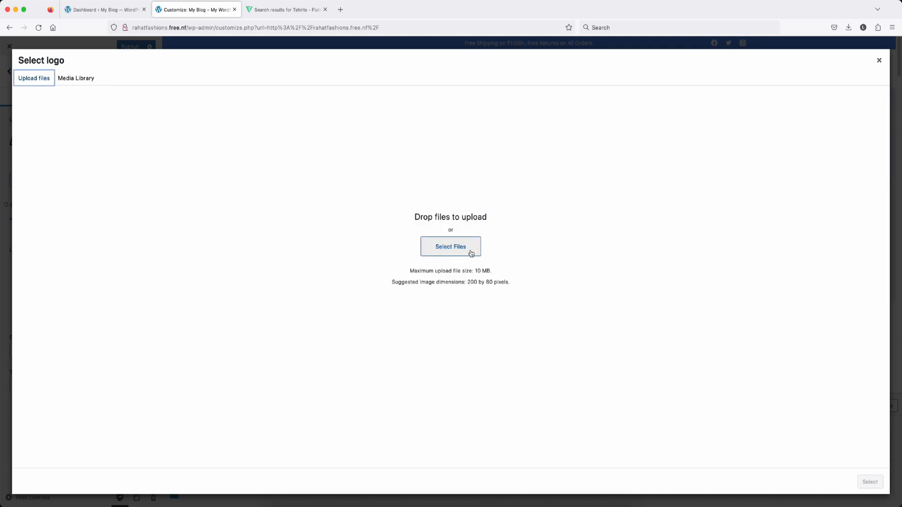
click(446, 239)
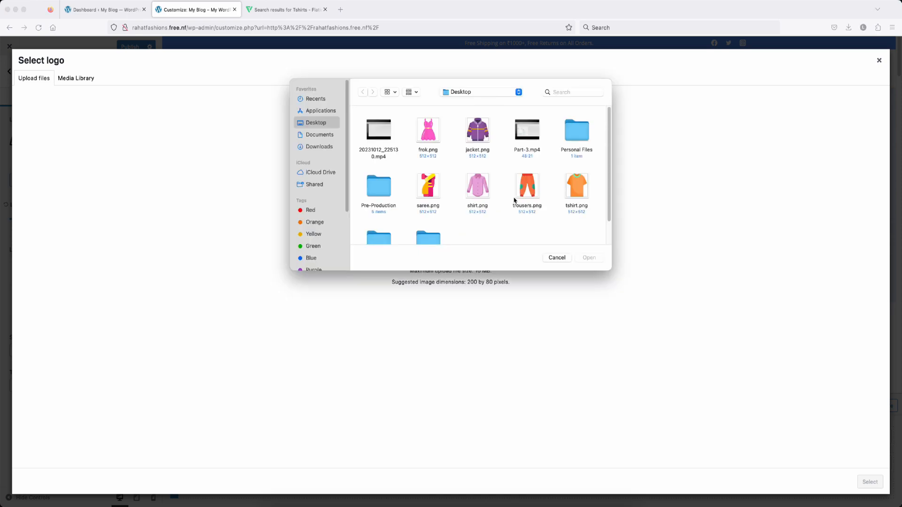
scroll(506, 197, down, 2)
scroll(506, 197, up, 2)
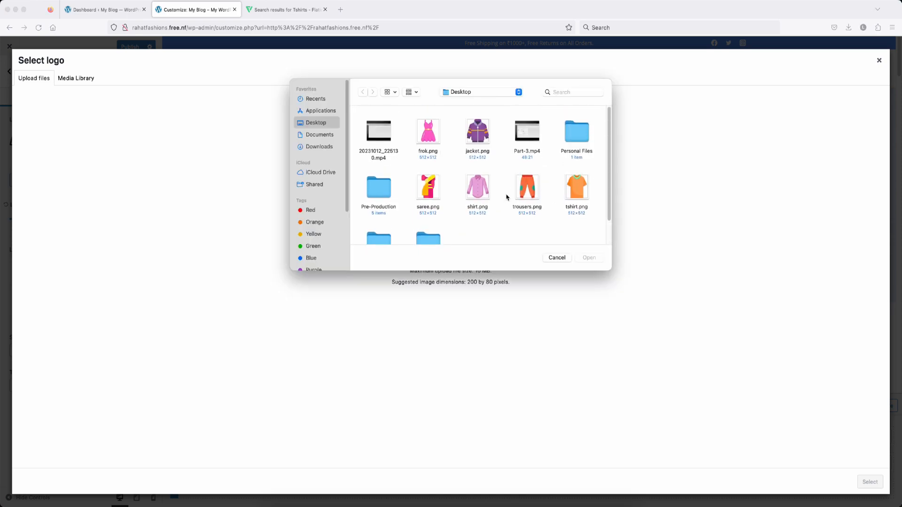
click(582, 191)
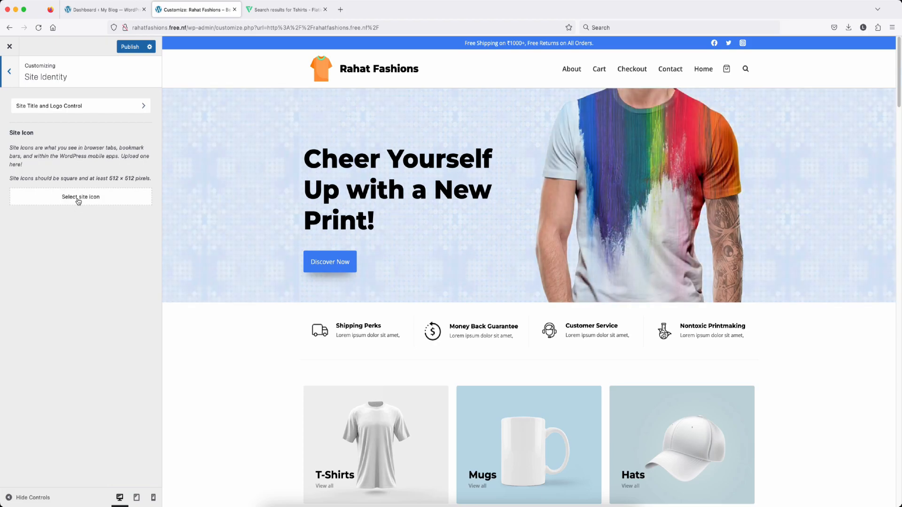
Step: Set the orange T-shirt image as the site icon
click(79, 197)
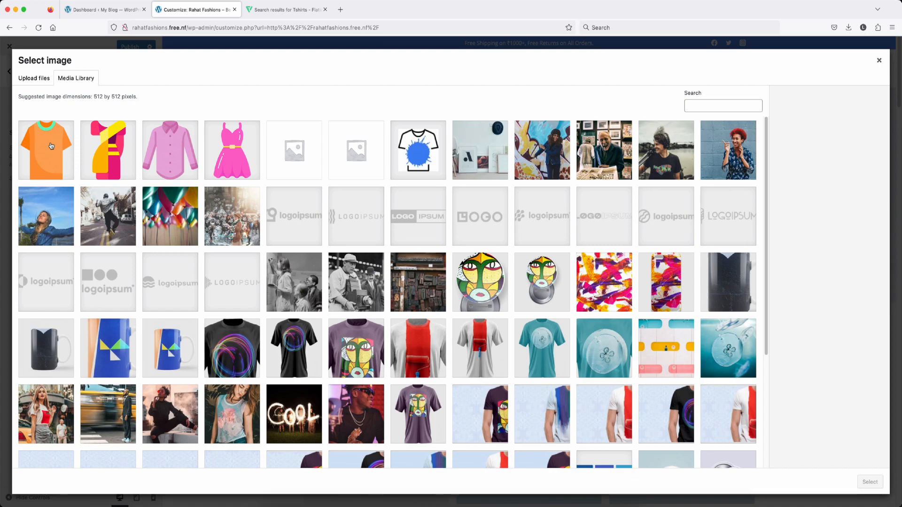
click(50, 146)
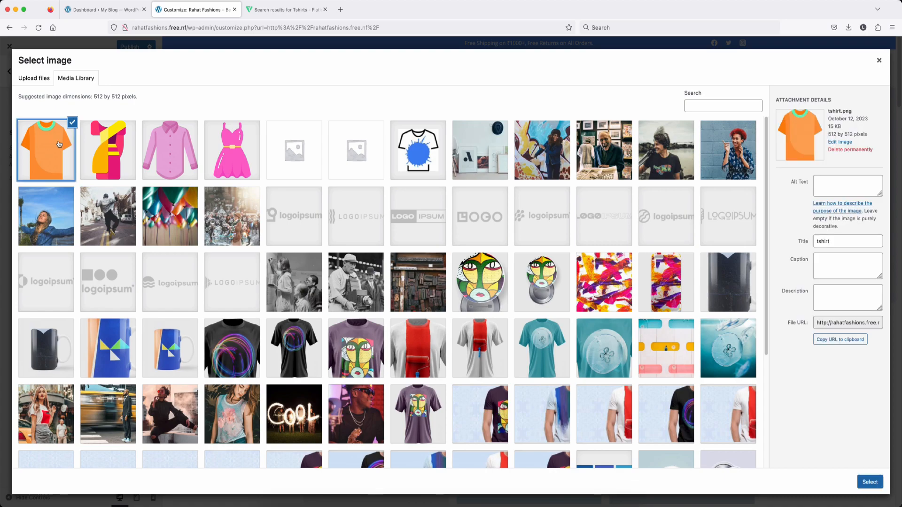
click(870, 483)
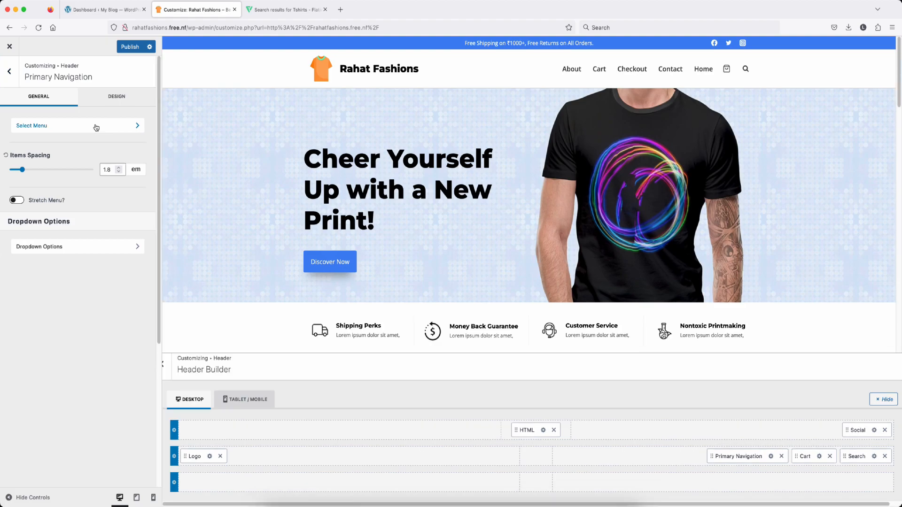
click(96, 127)
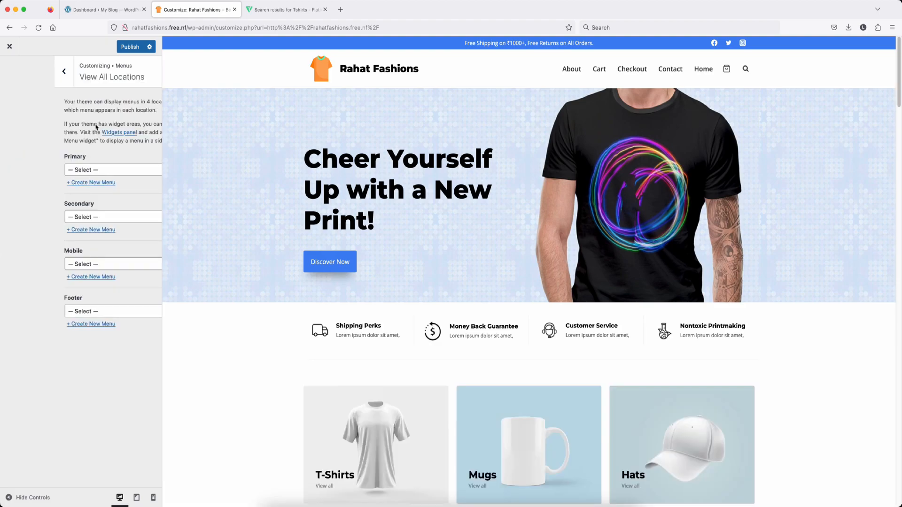
Step: Assign Store Menu to the Primary location and move its Shop item lower
click(82, 170)
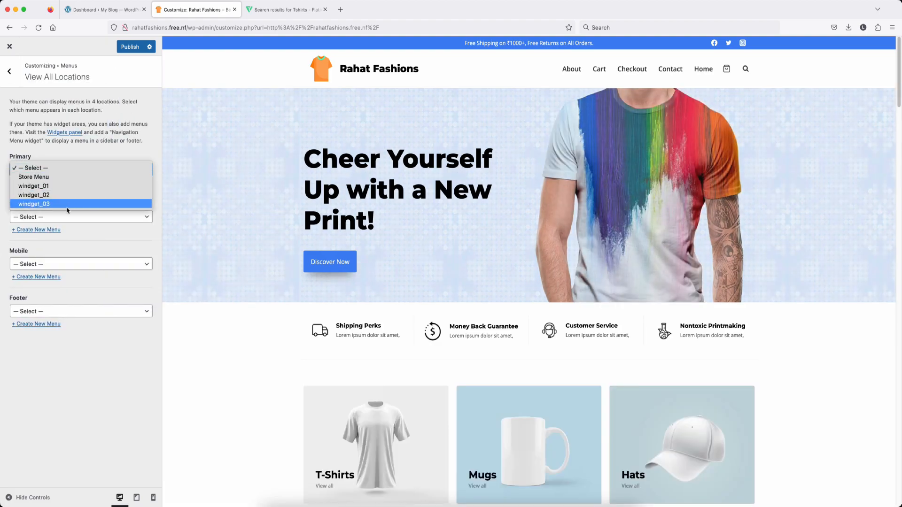
click(60, 177)
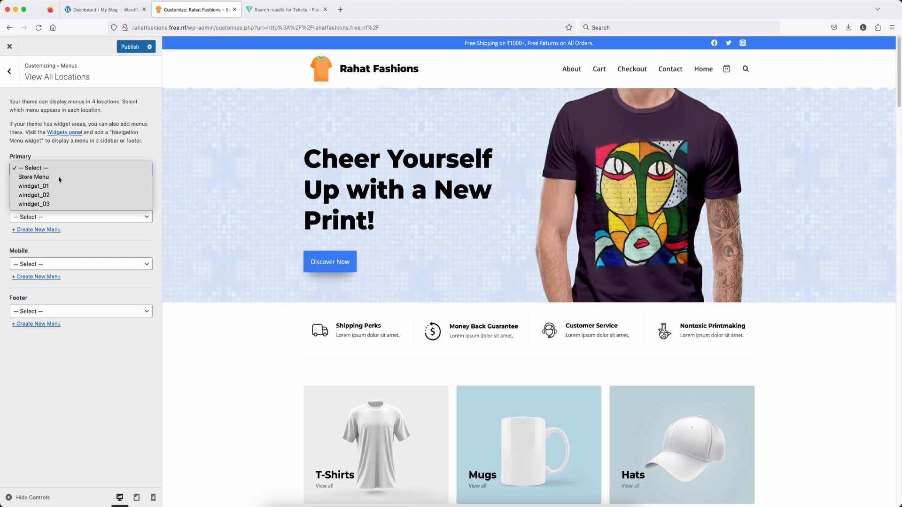
click(24, 182)
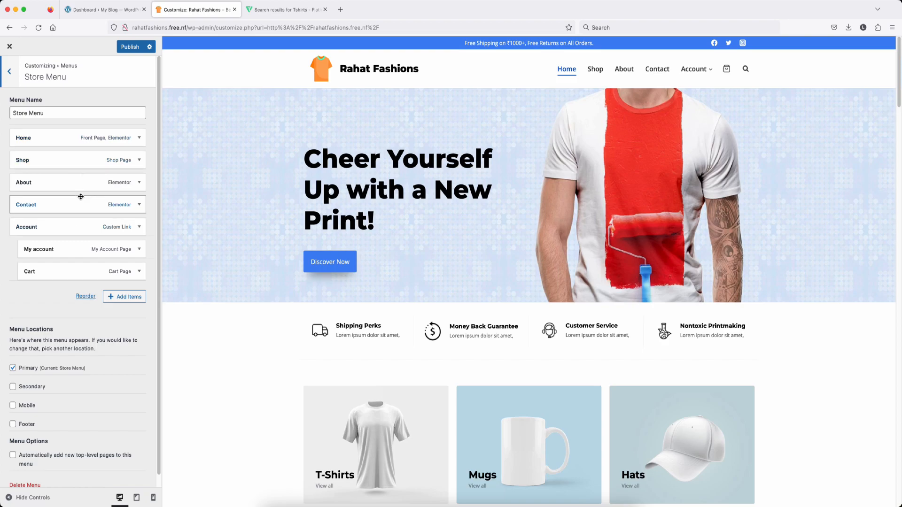
drag(73, 167, 73, 173)
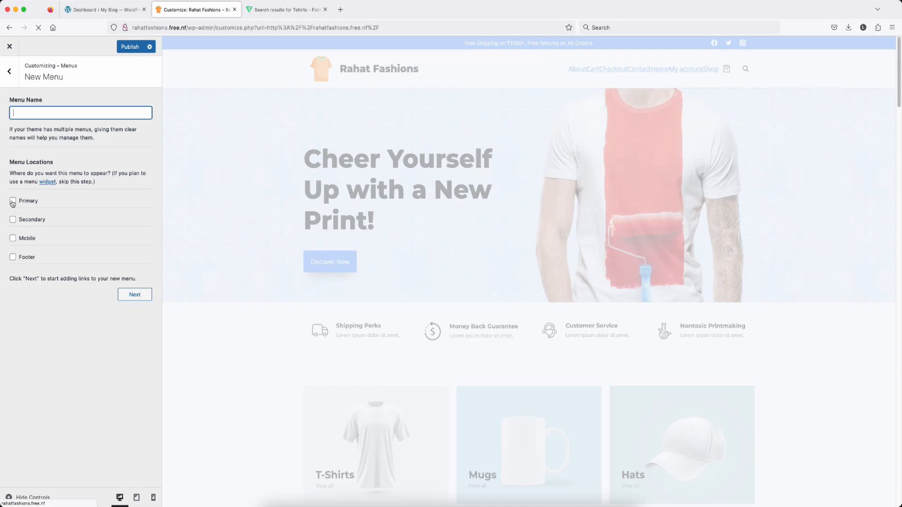
Step: Create a new menu named 'Primary M' in the Primary location
click(13, 201)
click(40, 109)
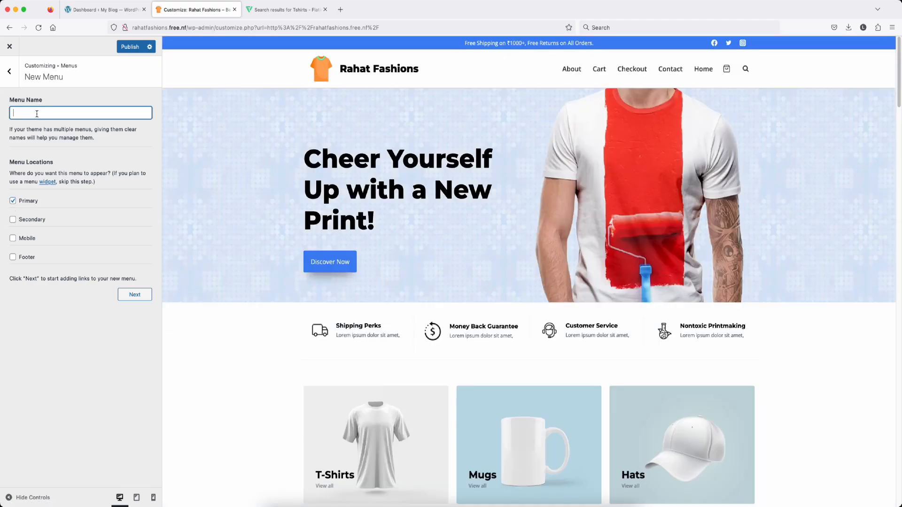
text(Primary Menu)
click(728, 73)
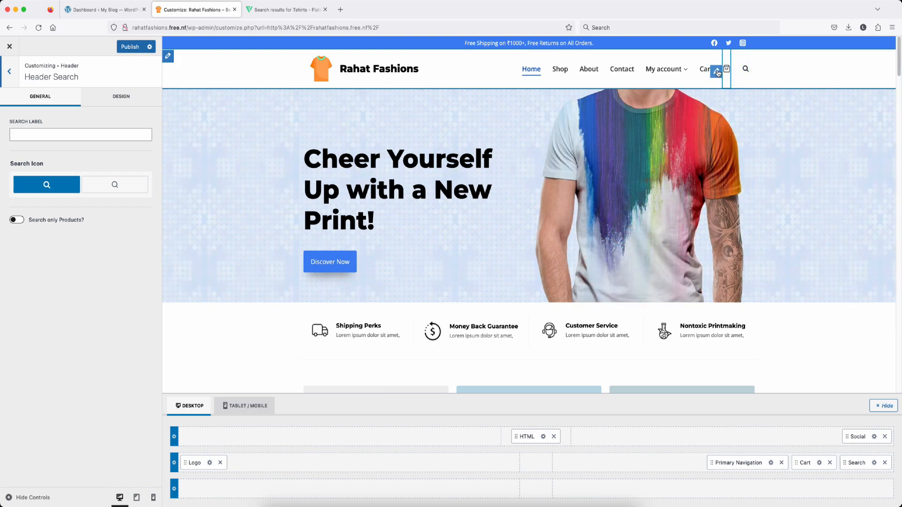
Step: Swap the header cart's shopping-bag icon for the trolley icon
click(717, 72)
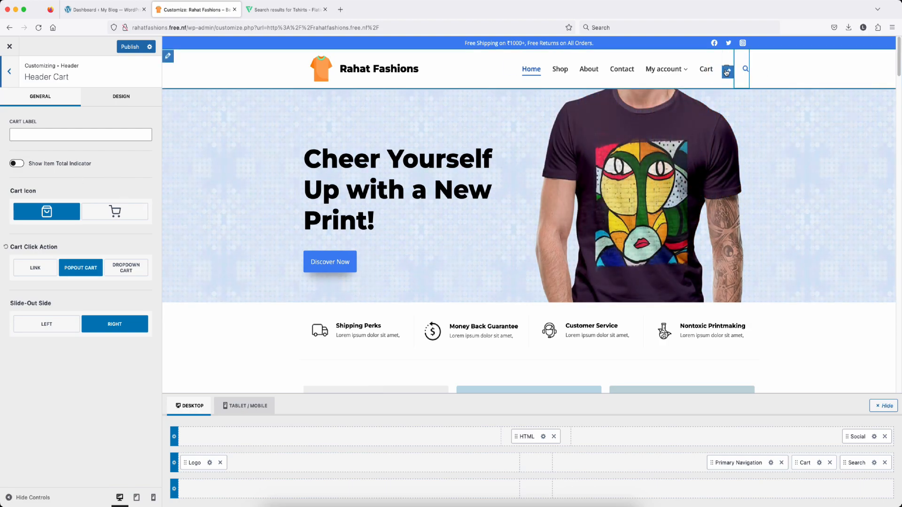
click(109, 212)
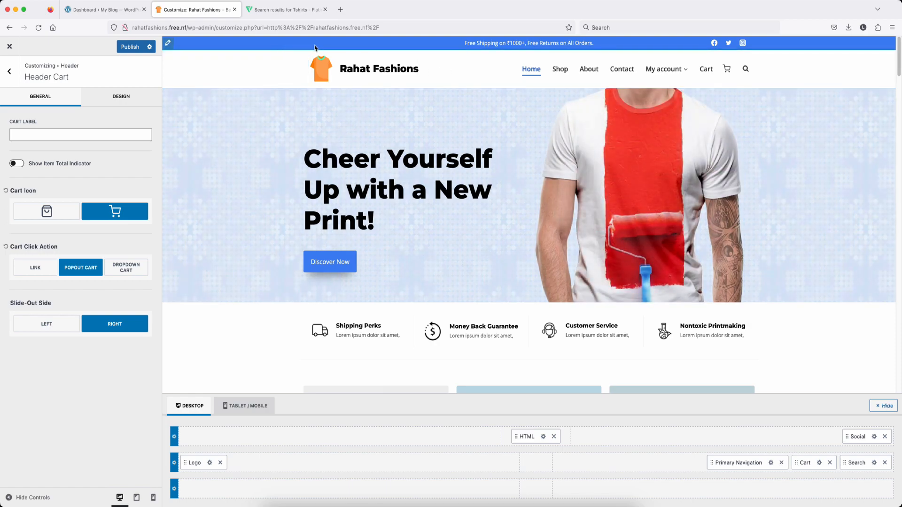
Step: Give the header top row a dark purple background colour
click(168, 44)
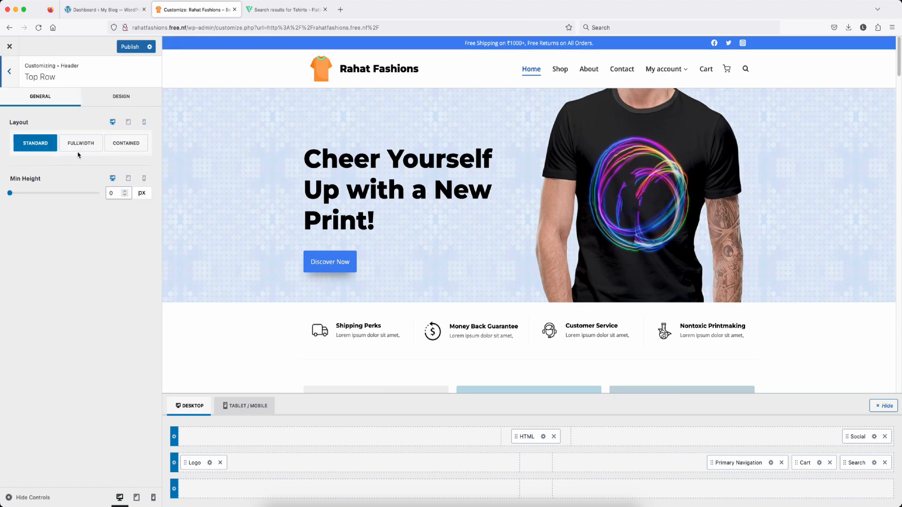
click(123, 99)
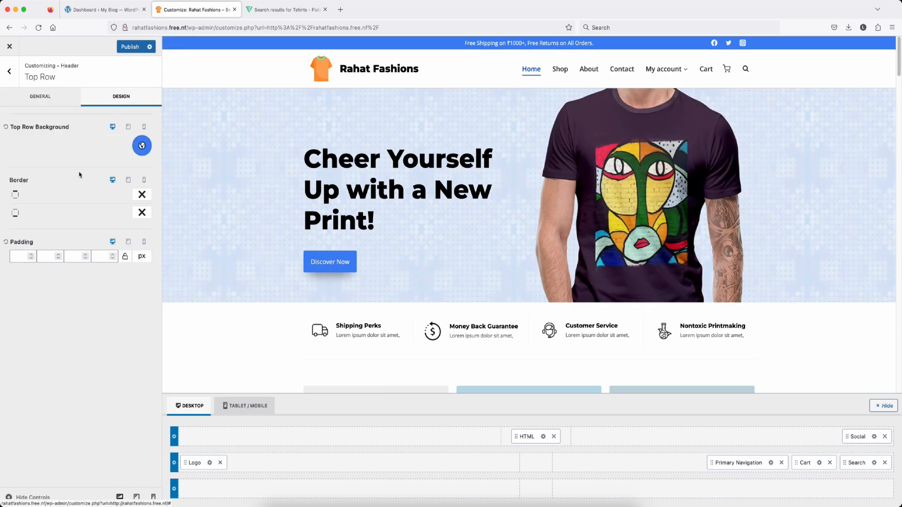
click(142, 146)
drag(121, 200, 78, 215)
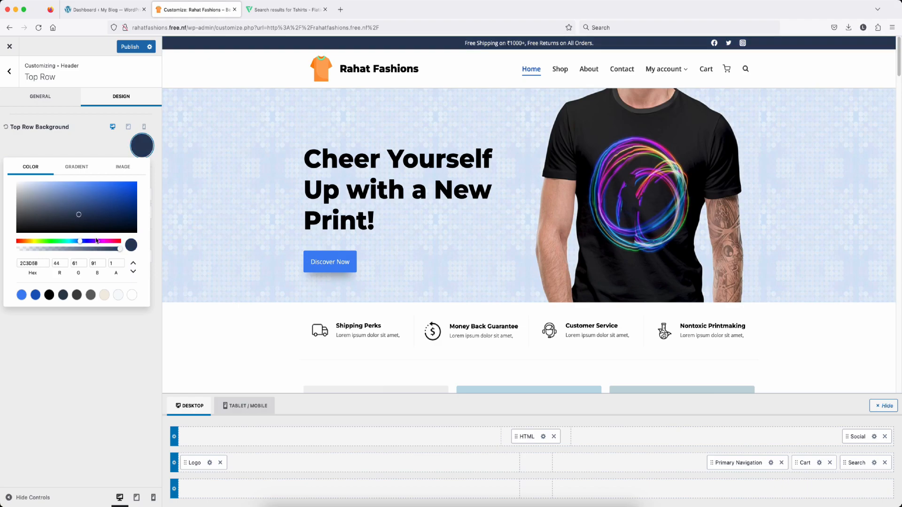
click(97, 241)
click(163, 78)
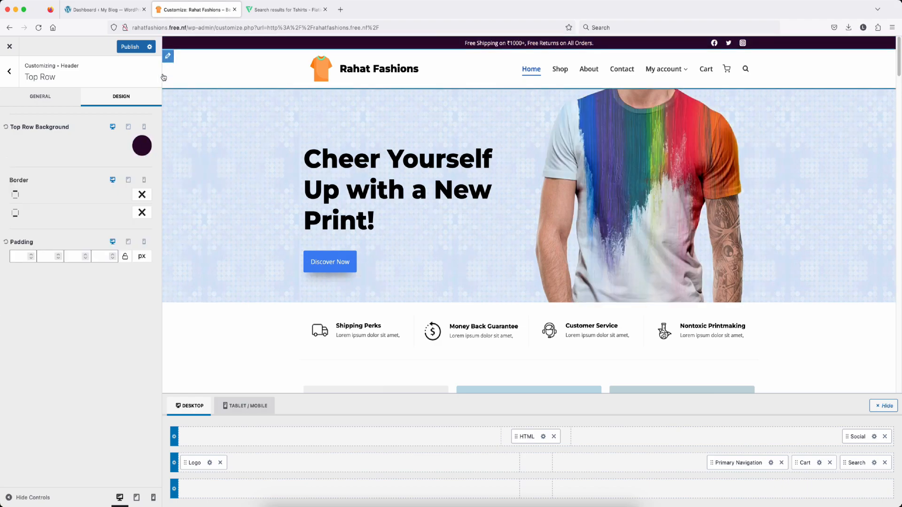
Step: Set the header main row background alpha to 0, making it fully transparent
click(167, 56)
click(141, 146)
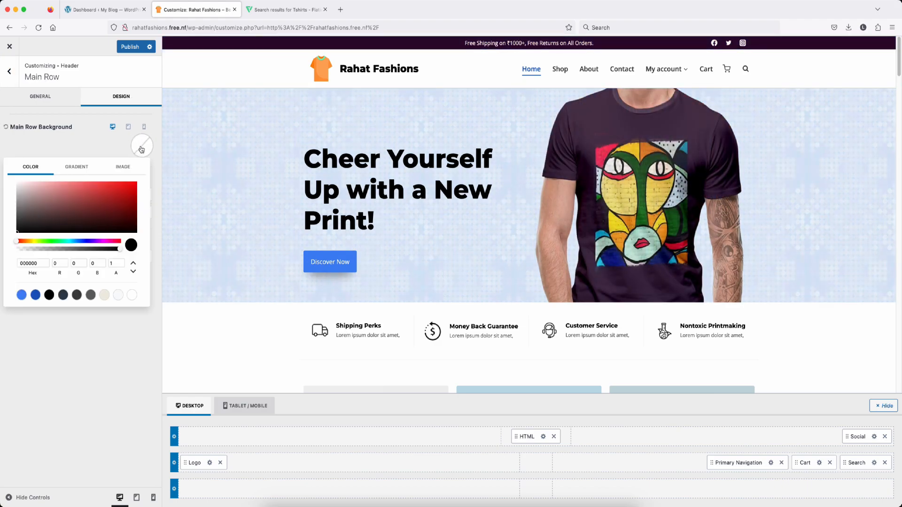
drag(53, 204, 26, 202)
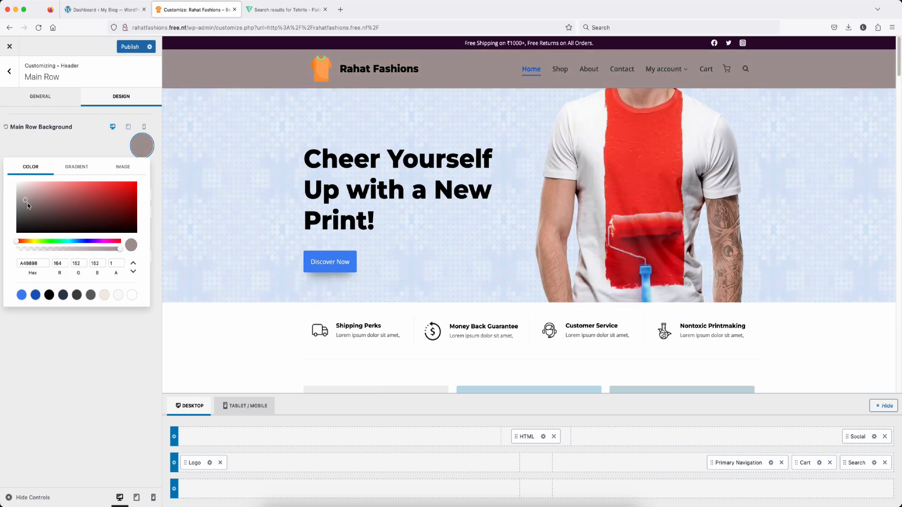
drag(120, 250, 14, 252)
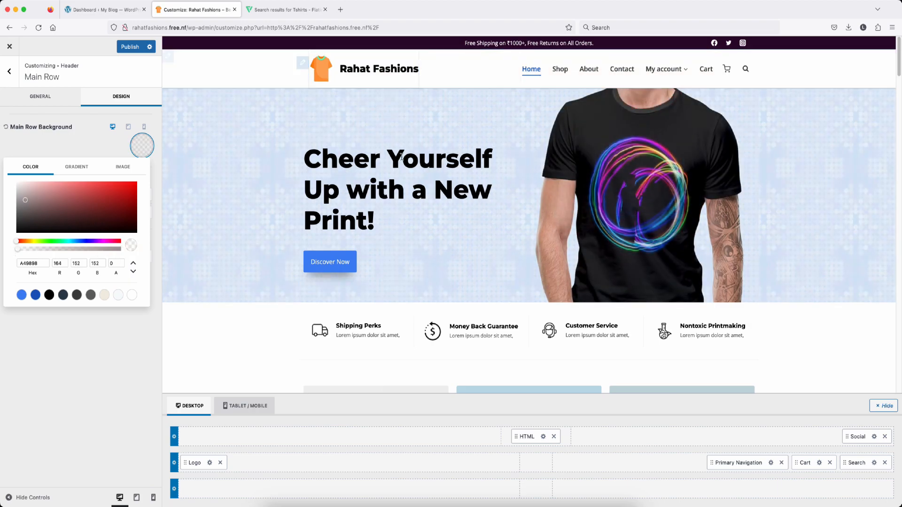
scroll(414, 162, down, 10)
click(432, 253)
Step: Set the footer Widget Titles font size to 16px
scroll(432, 252, down, 15)
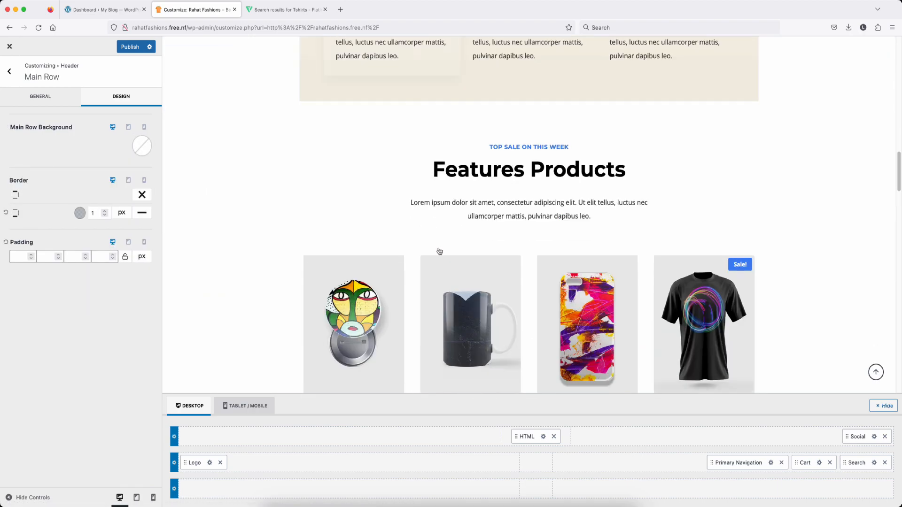
scroll(442, 251, down, 15)
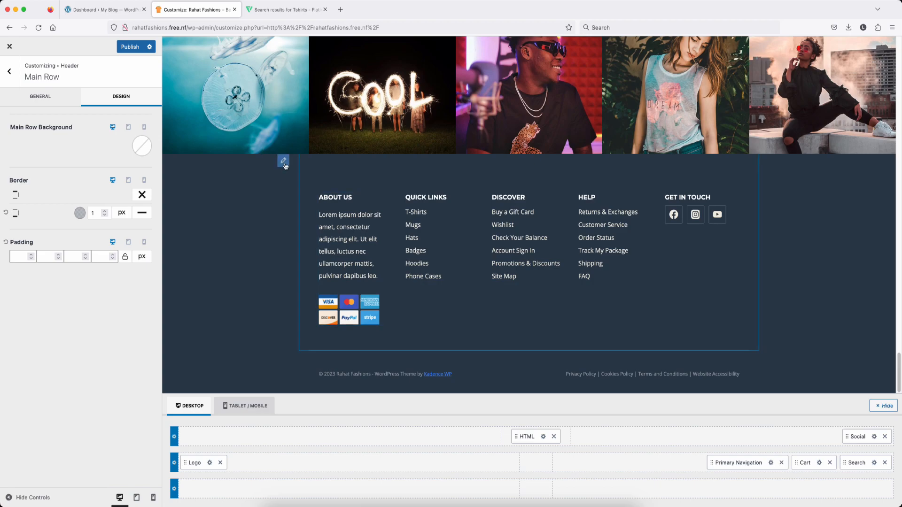
click(283, 162)
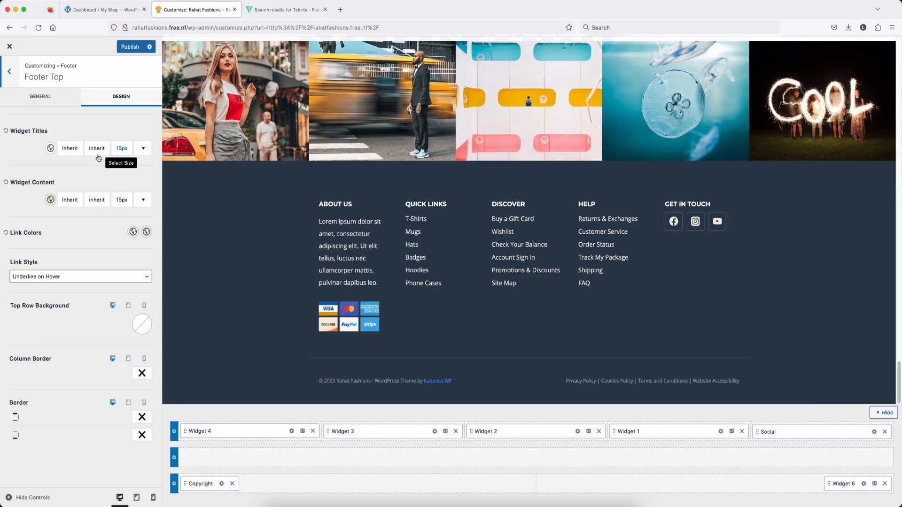
click(126, 154)
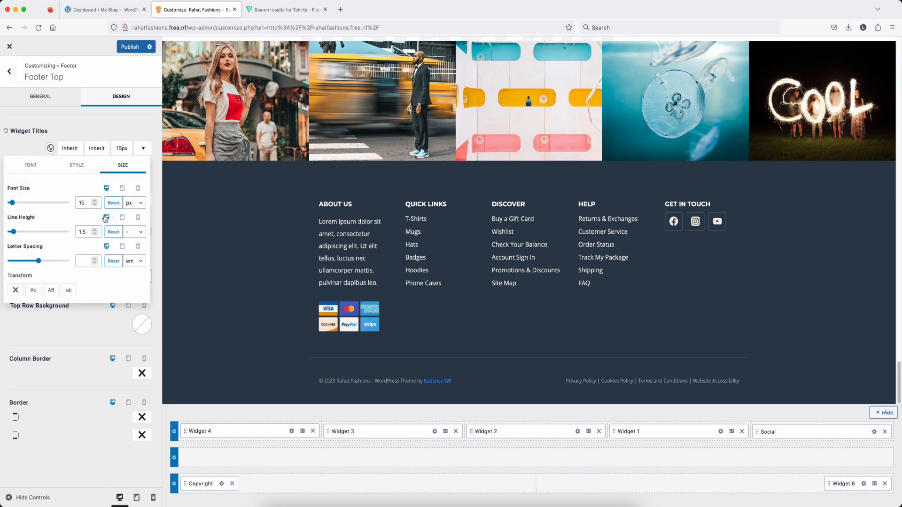
click(95, 201)
click(96, 202)
click(96, 201)
click(96, 201)
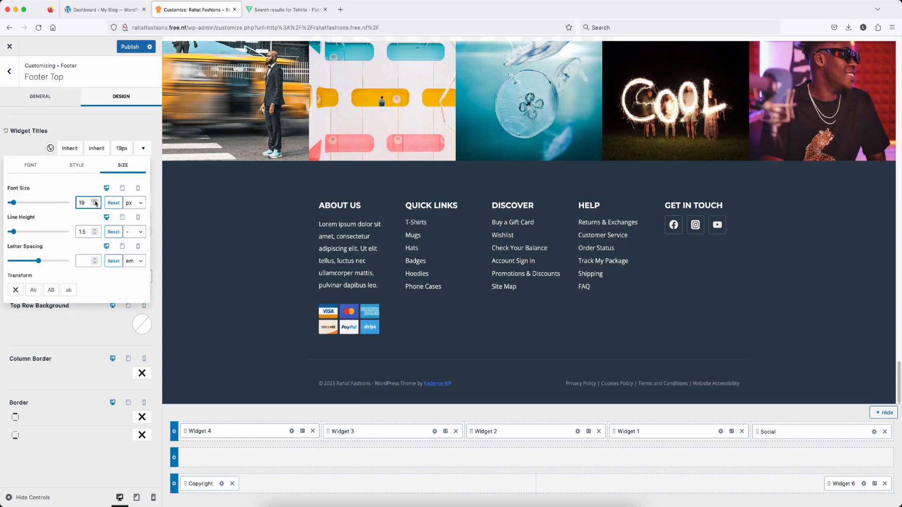
click(95, 206)
click(95, 206)
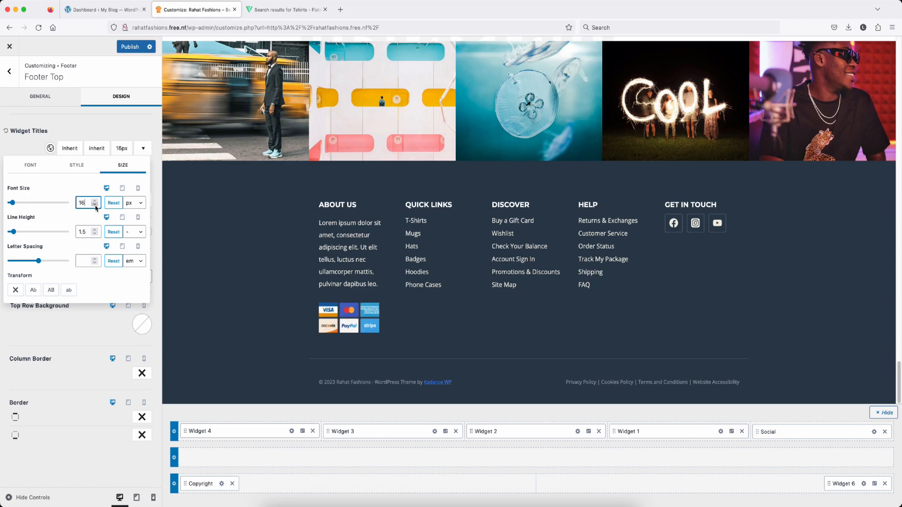
click(95, 206)
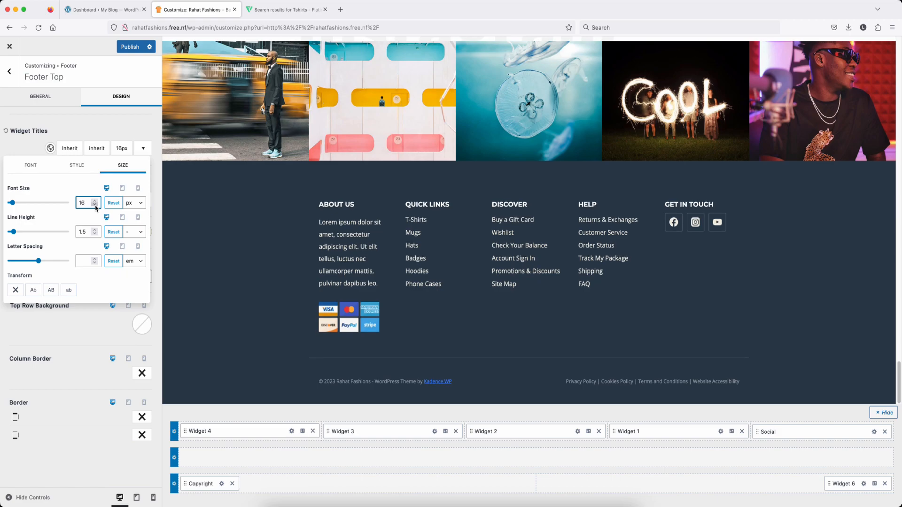
click(90, 131)
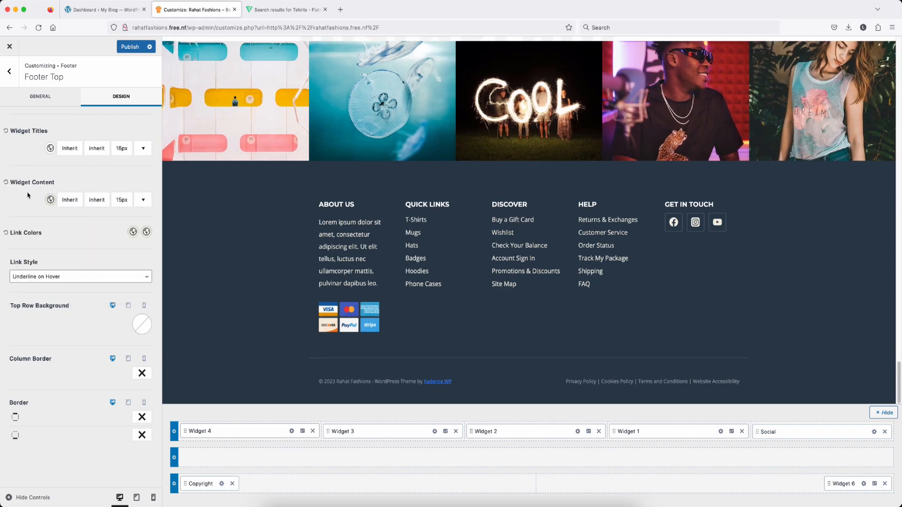
Step: Check the Widget Content font size, then open the About Us footer widget
click(124, 202)
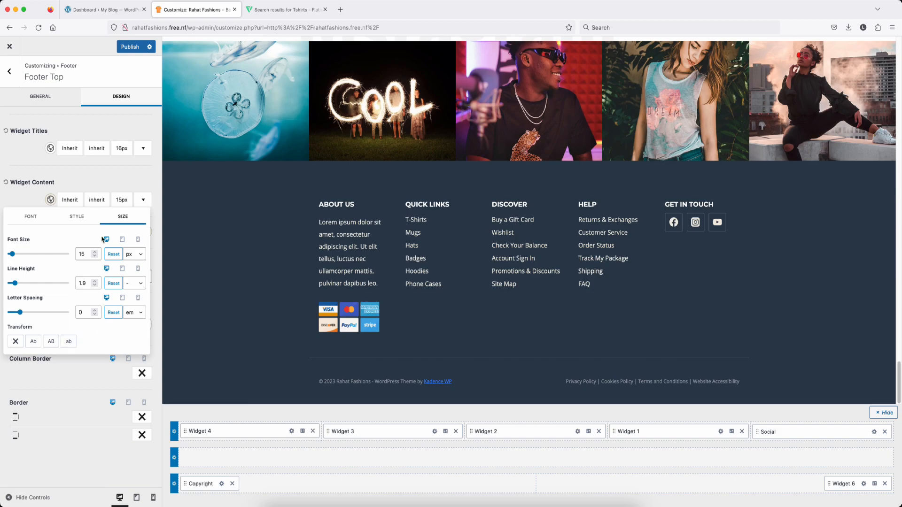
click(101, 173)
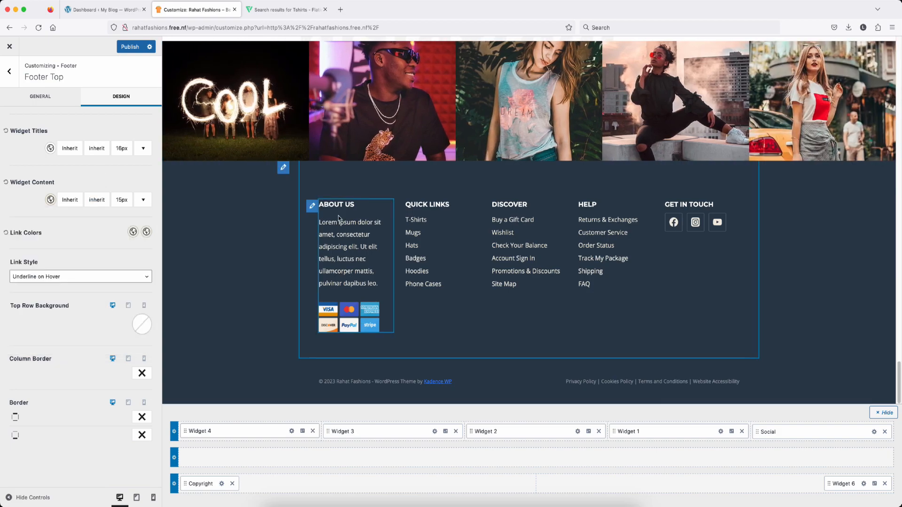
click(313, 207)
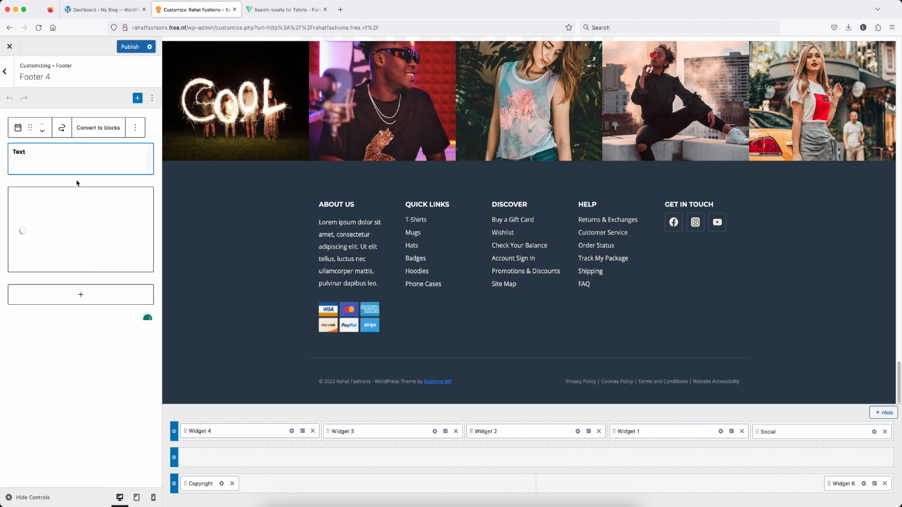
Step: Delete the payment-cards Image block from the About Us footer widget
click(82, 226)
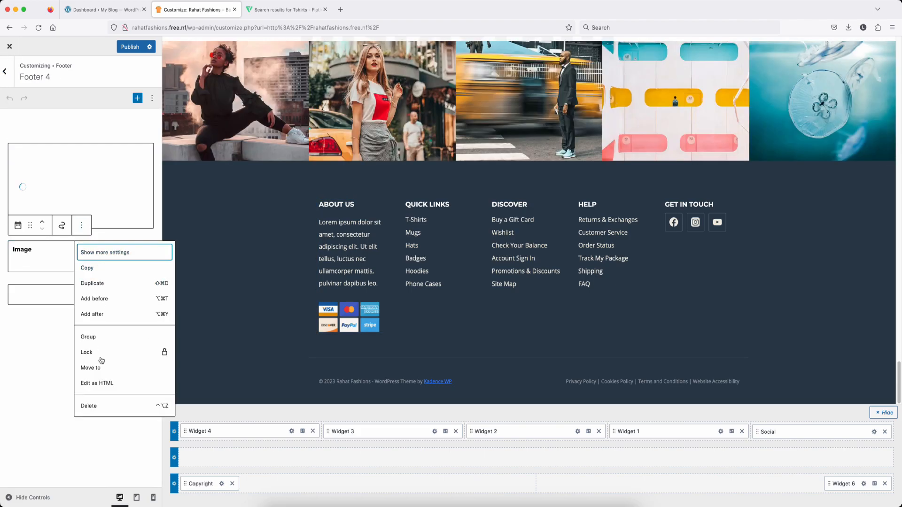
click(82, 405)
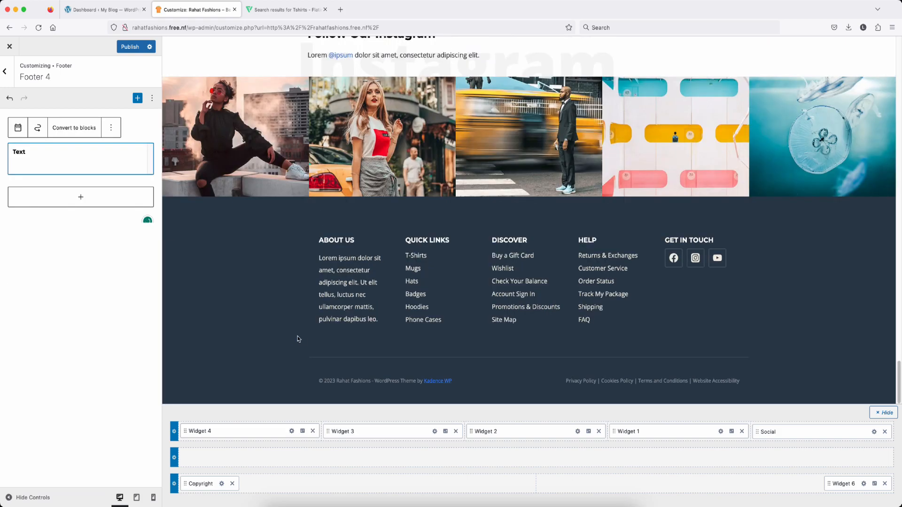
click(418, 256)
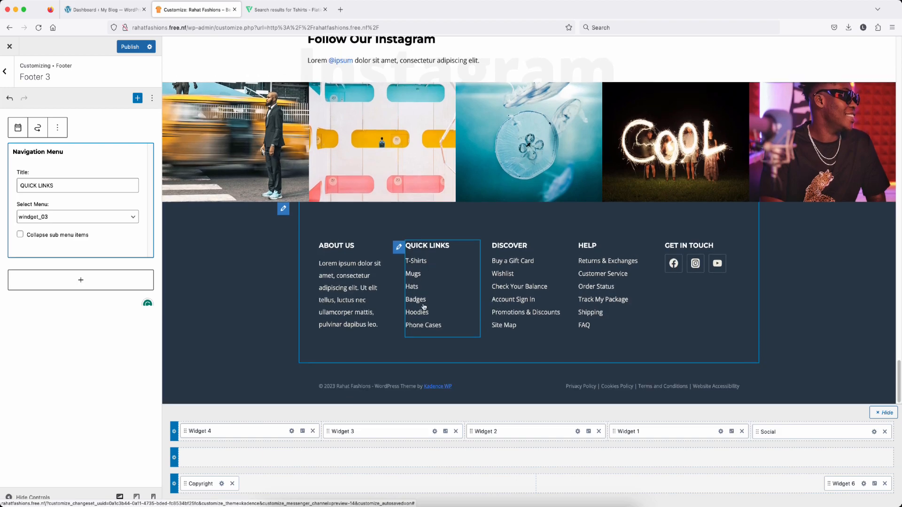
click(7, 73)
Step: Clear the T-Shirts item's '#' URL in windget_03, then open the dashboard's product categories
click(7, 74)
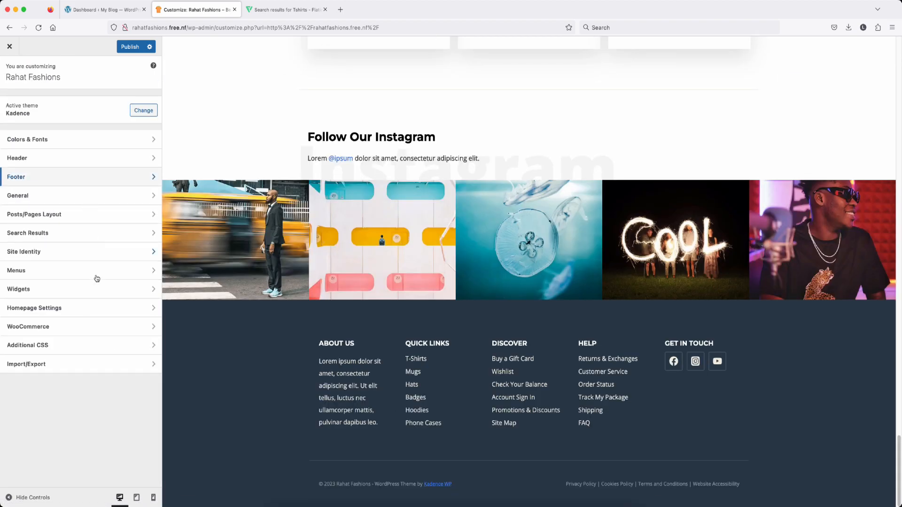
click(29, 275)
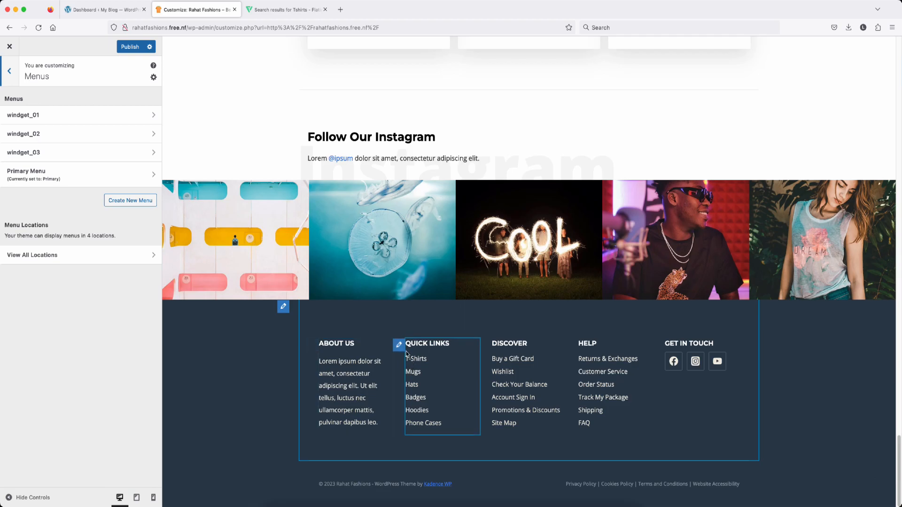
click(63, 153)
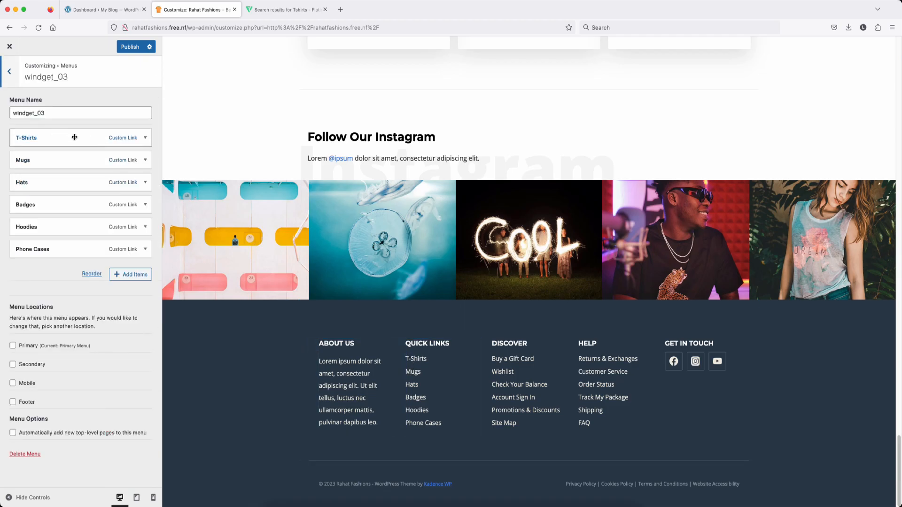
click(74, 137)
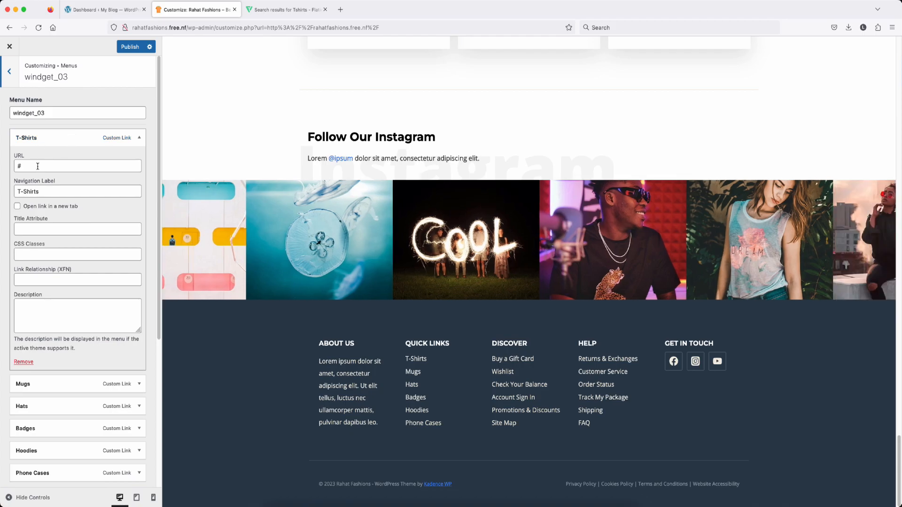
double_click(37, 166)
key(BackSpace)
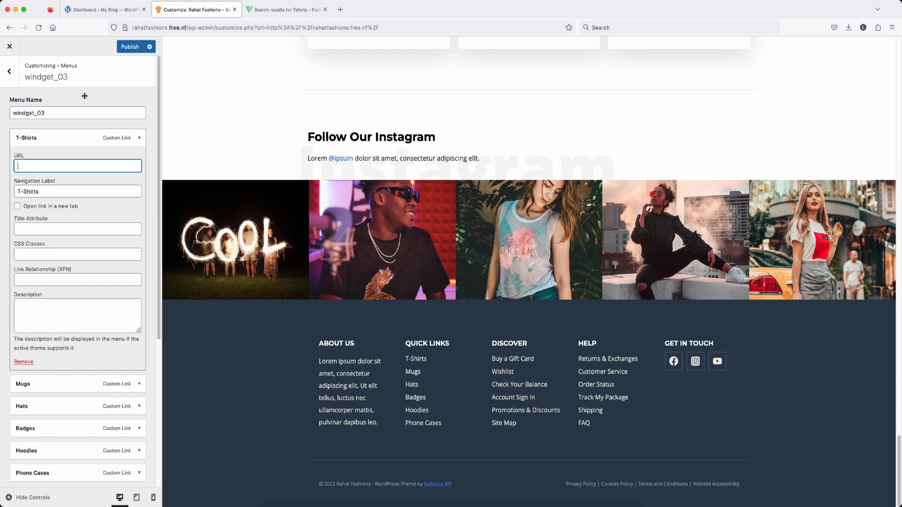
click(89, 10)
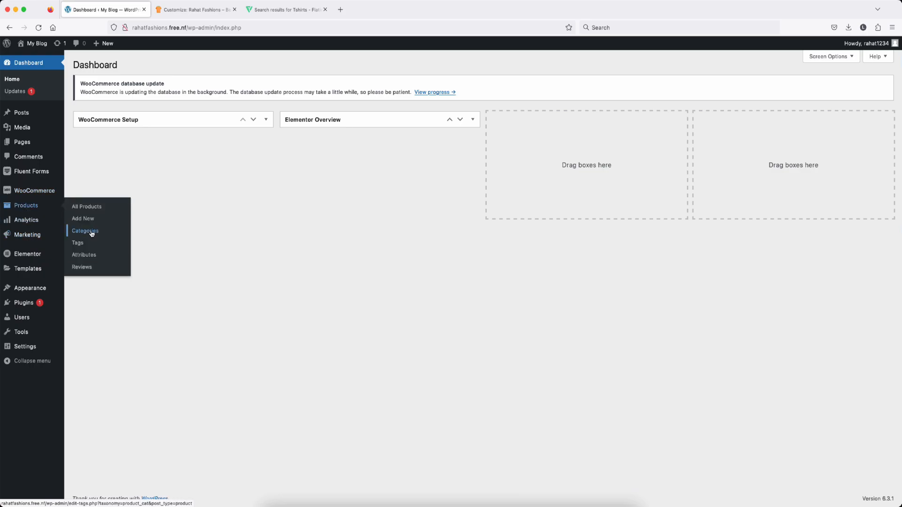
click(92, 233)
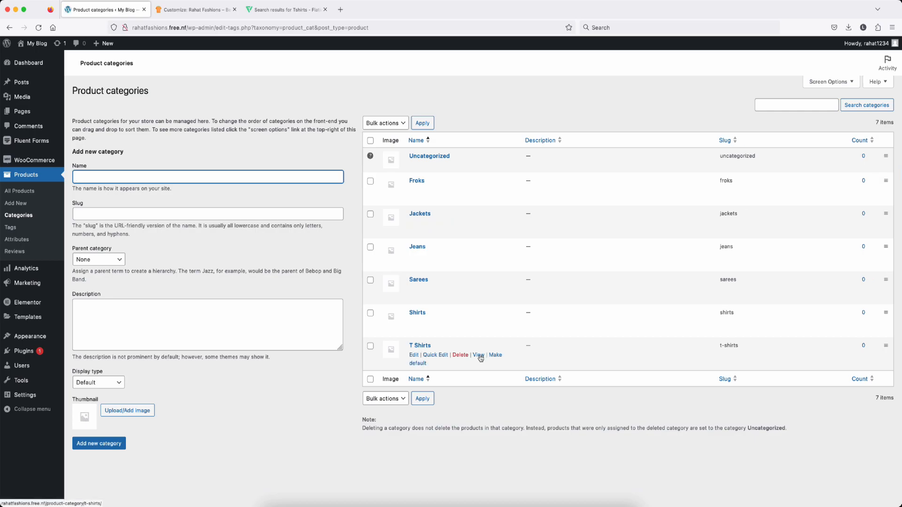
Step: Copy the T Shirts category's View link address and return to the Customizer
right_click(480, 357)
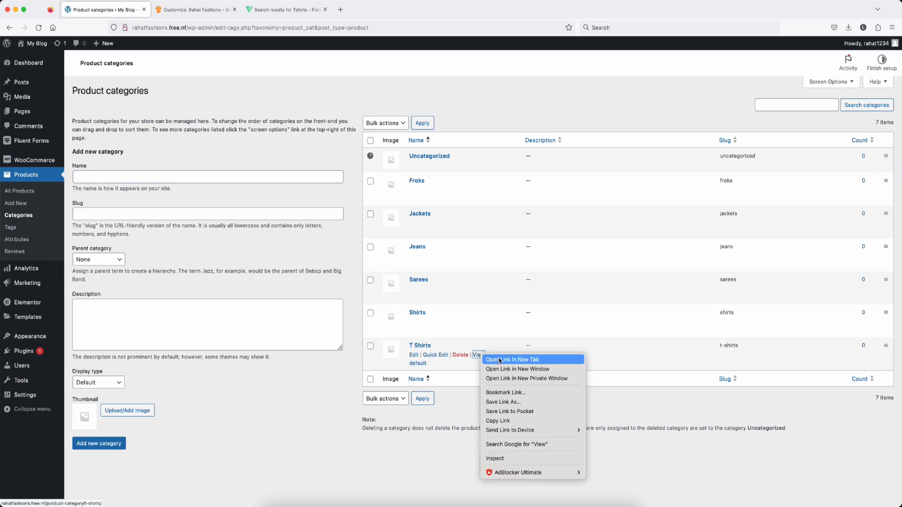
click(498, 421)
click(190, 9)
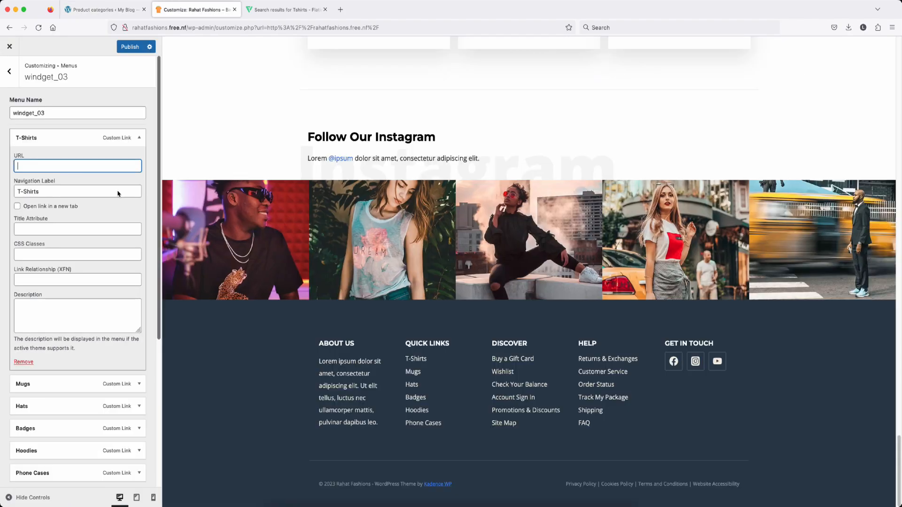
Step: Paste the T Shirts category address into the T-Shirts menu item's URL
click(50, 168)
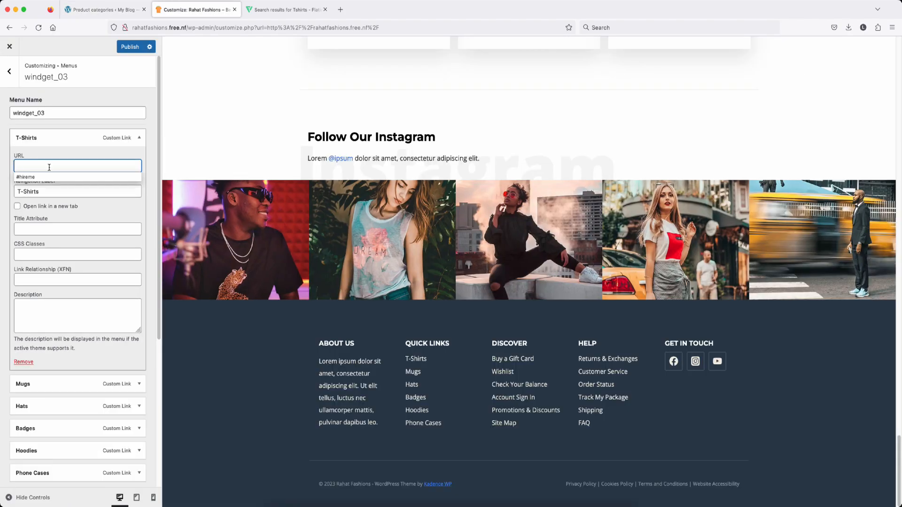
key(super+v)
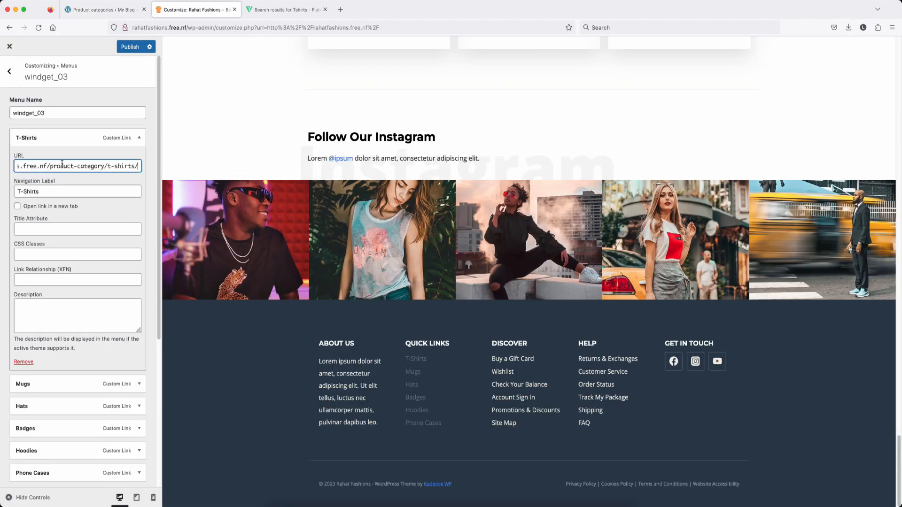
click(63, 138)
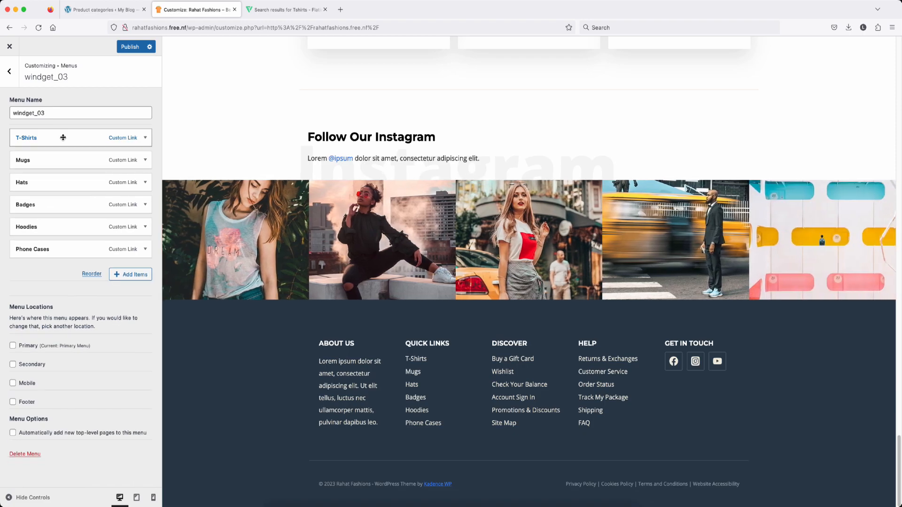
Step: Rename the Mugs menu item to 'Shirts' and clear its placeholder link
click(43, 161)
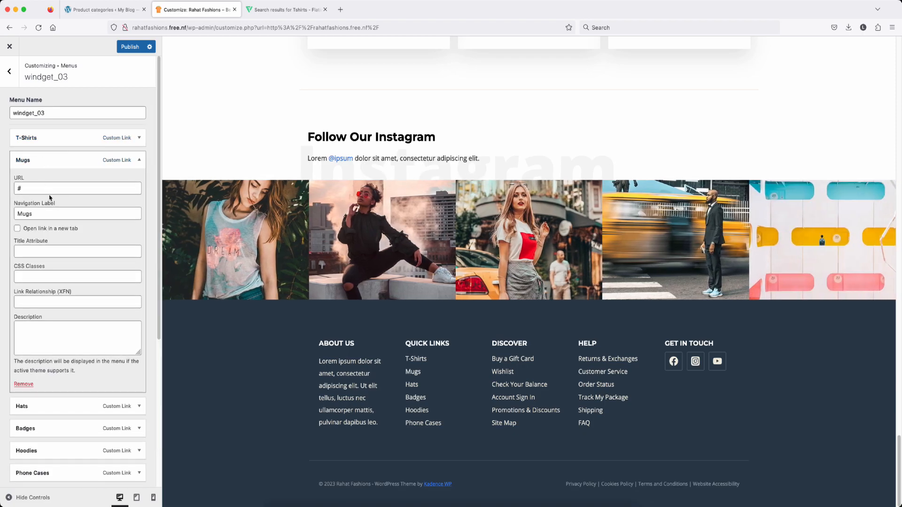
double_click(46, 214)
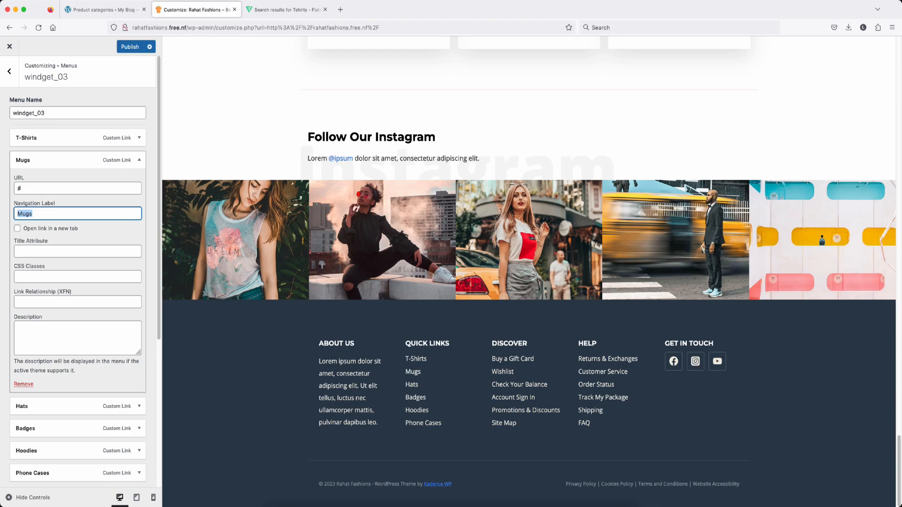
key(BackSpace)
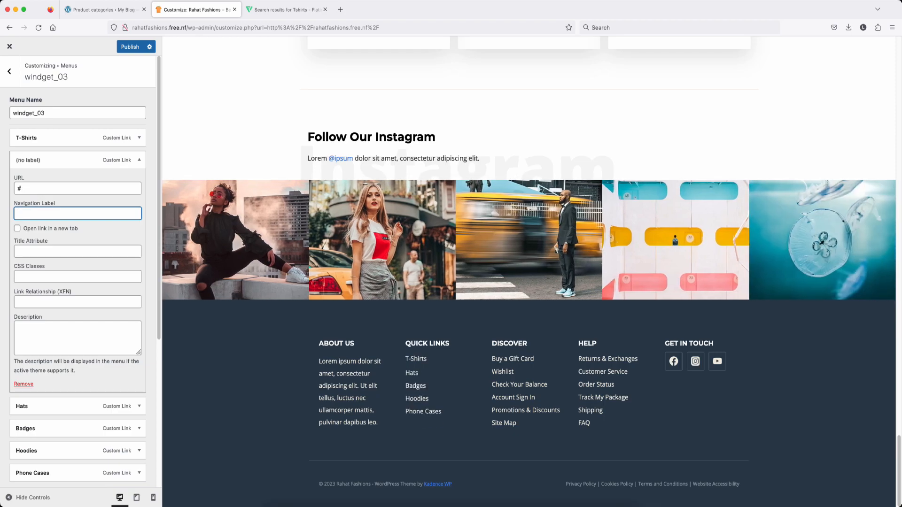
text(Shirts)
click(47, 189)
key(BackSpace)
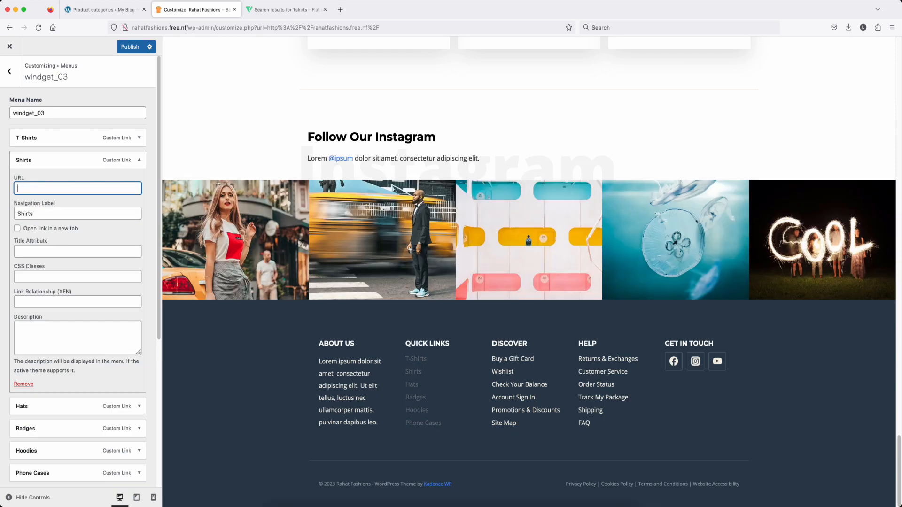
Step: Copy the Shirts category page address and paste it into the Shirts item's URL
click(103, 10)
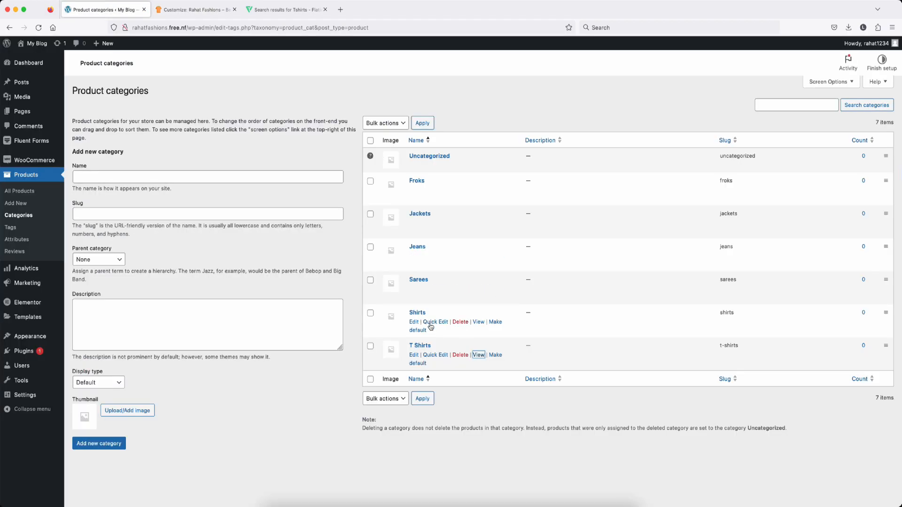
right_click(478, 323)
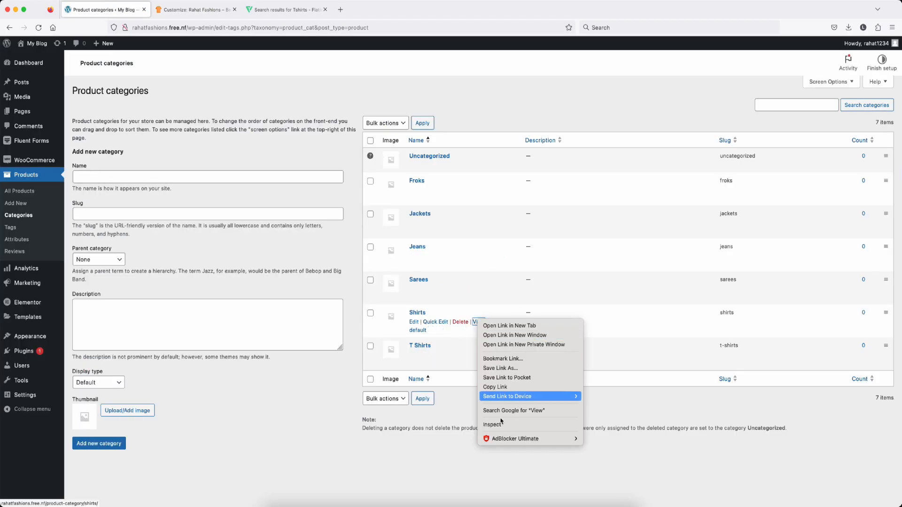
click(498, 388)
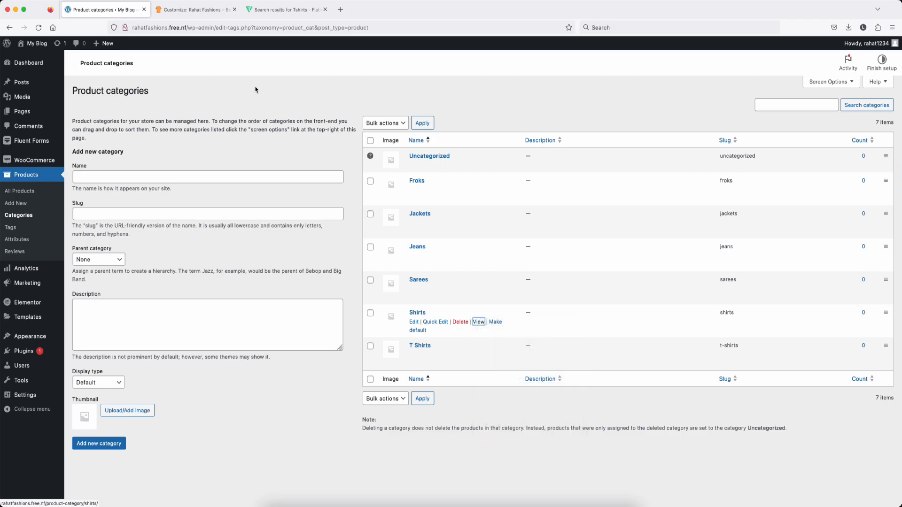
click(190, 11)
click(44, 186)
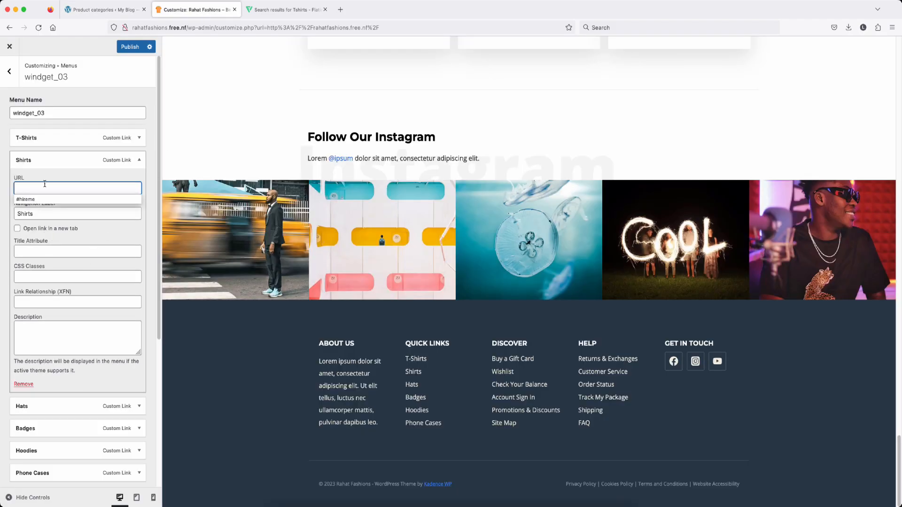
key(super+v)
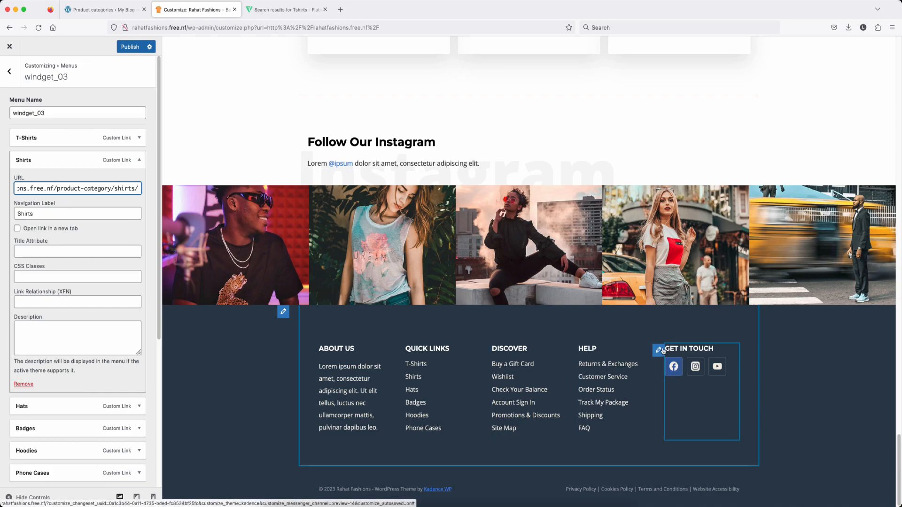
scroll(663, 350, down, 1)
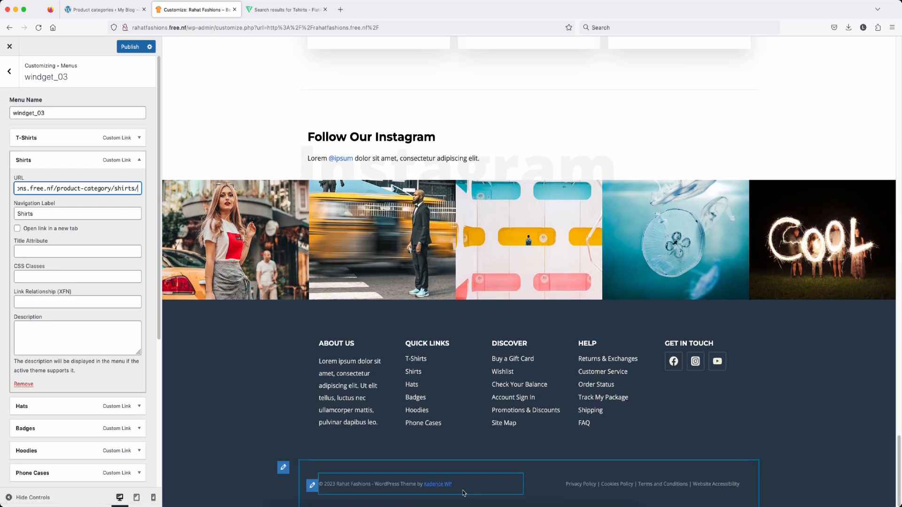
click(310, 490)
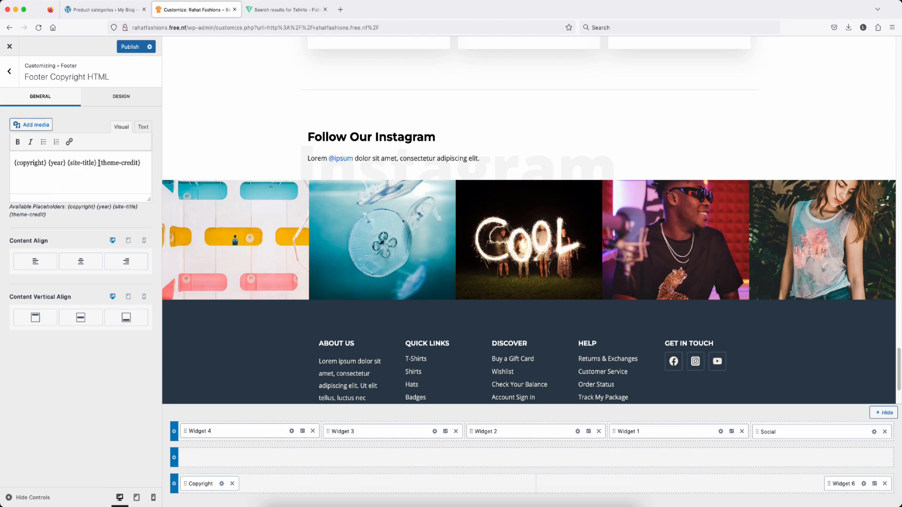
Step: Delete the {theme-credit} placeholder from the footer copyright and open the Footer 6 policy-links widget
drag(99, 162, 135, 163)
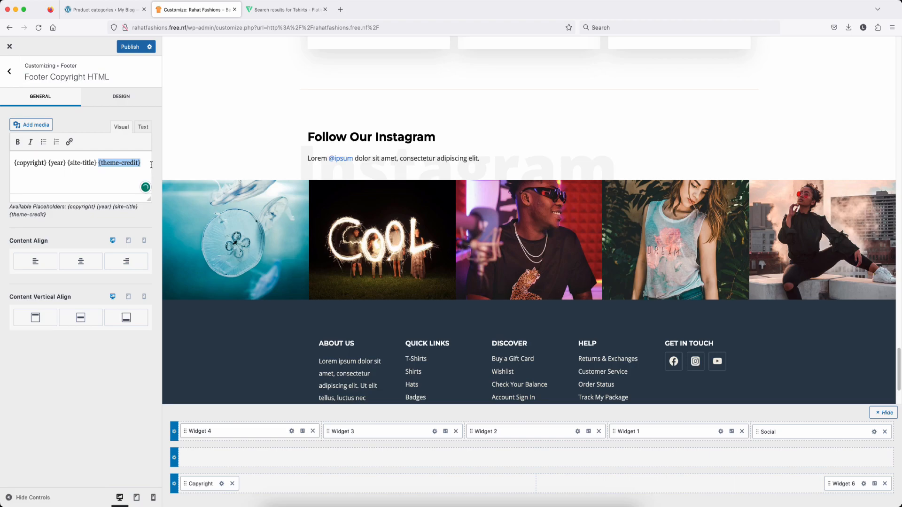
key(BackSpace)
scroll(530, 386, down, 2)
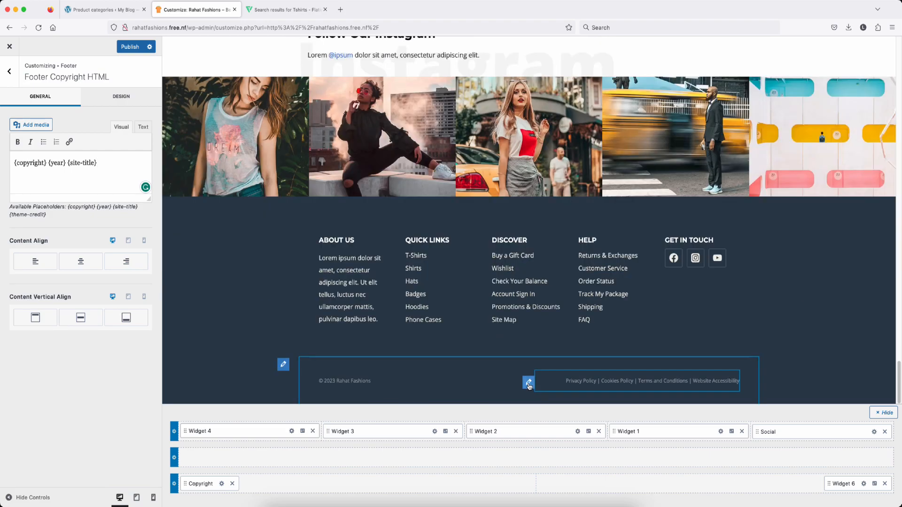
click(528, 383)
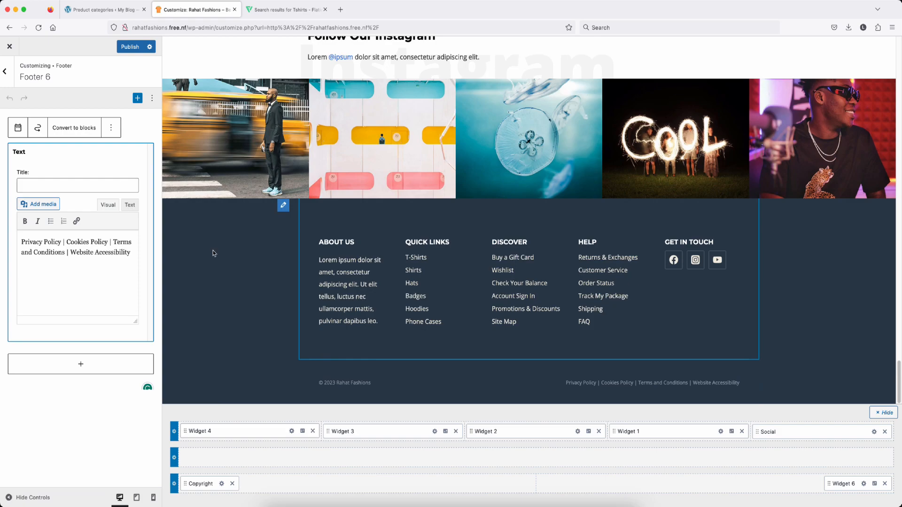
Step: Delete the policy-links Text block and set Copyright Content Align to center
click(111, 128)
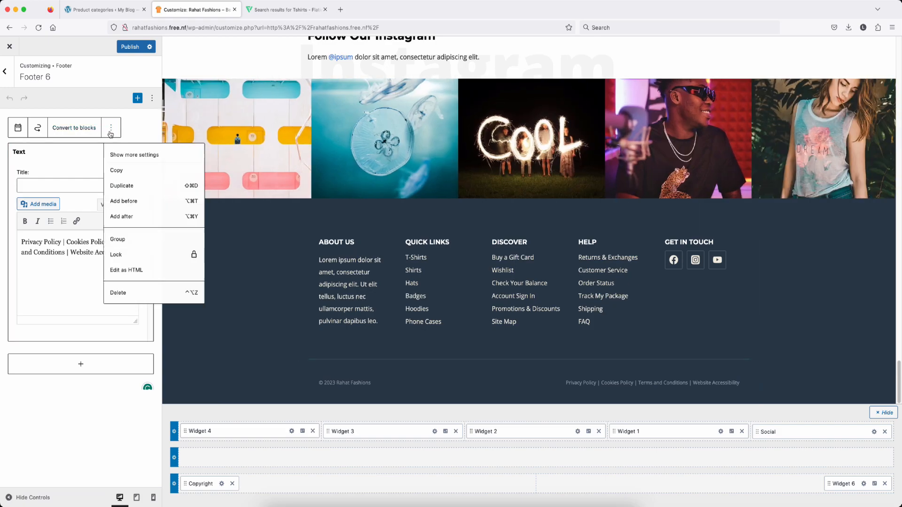
click(128, 300)
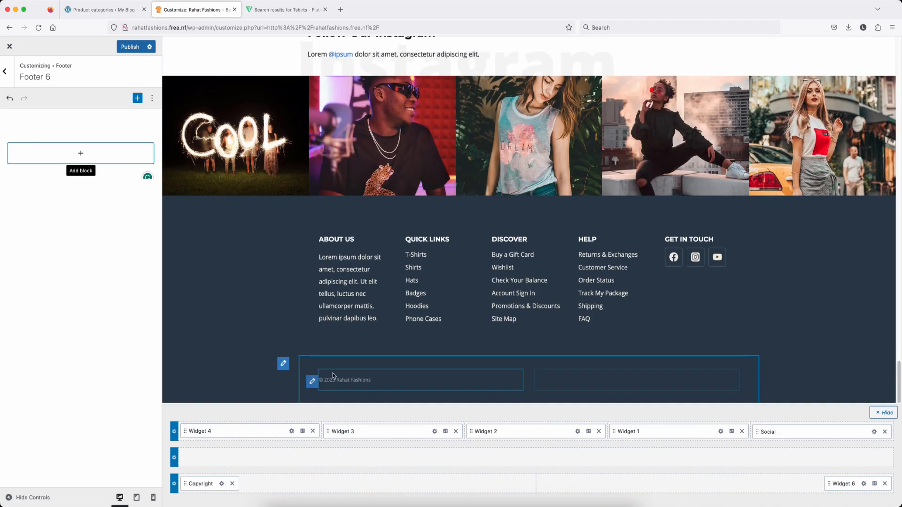
click(313, 383)
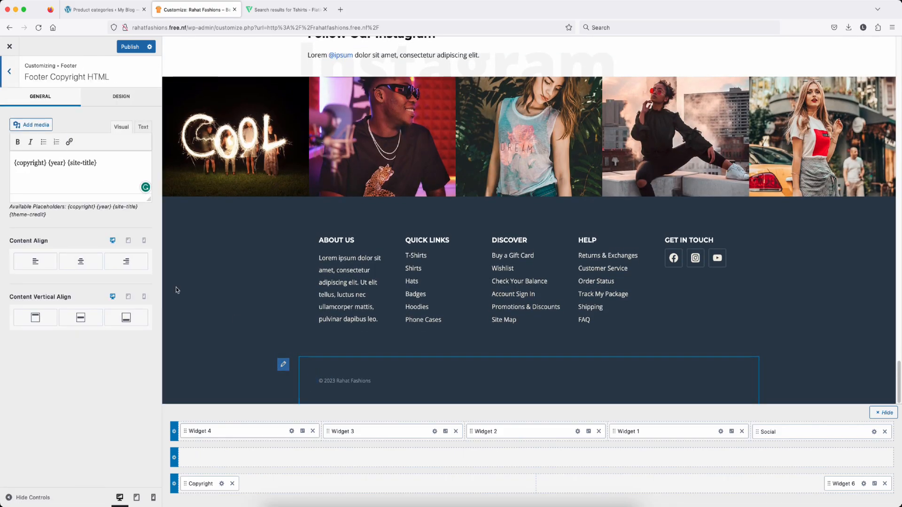
click(84, 264)
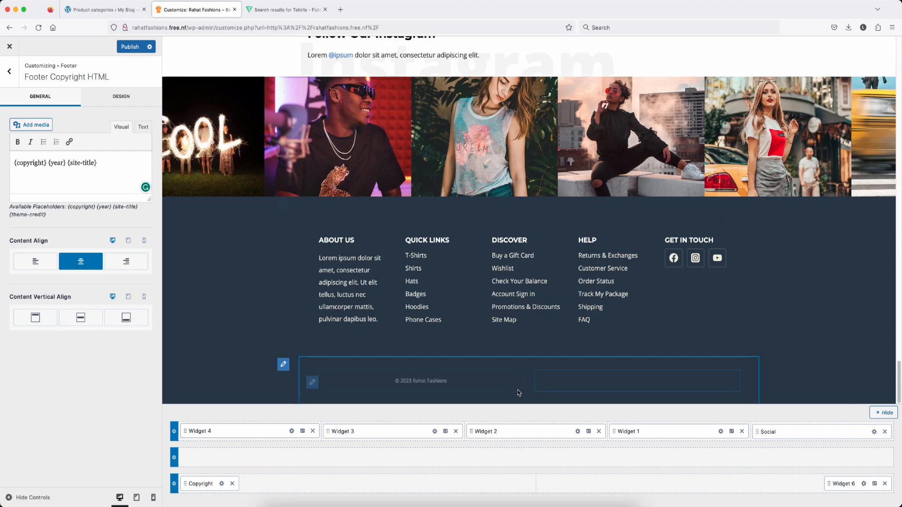
Step: Set Footer Bottom Columns to 1 and publish the Customizer changes
click(284, 382)
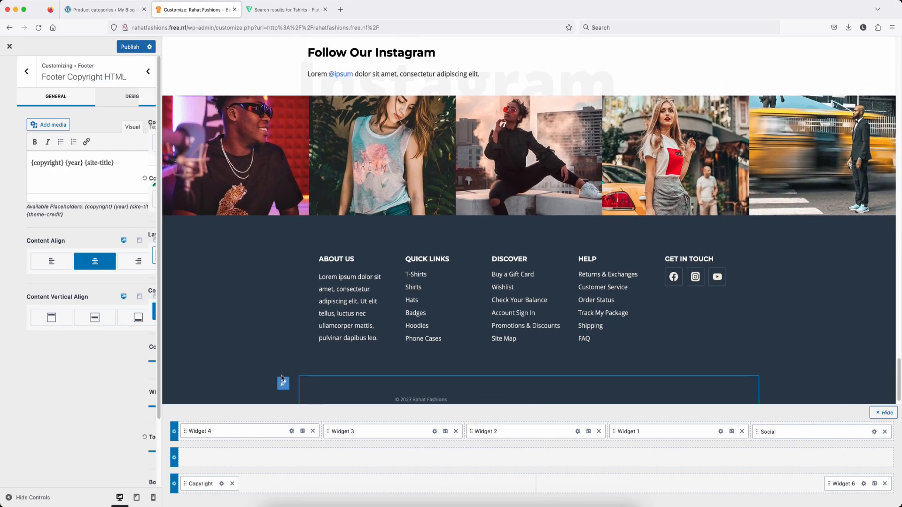
click(26, 200)
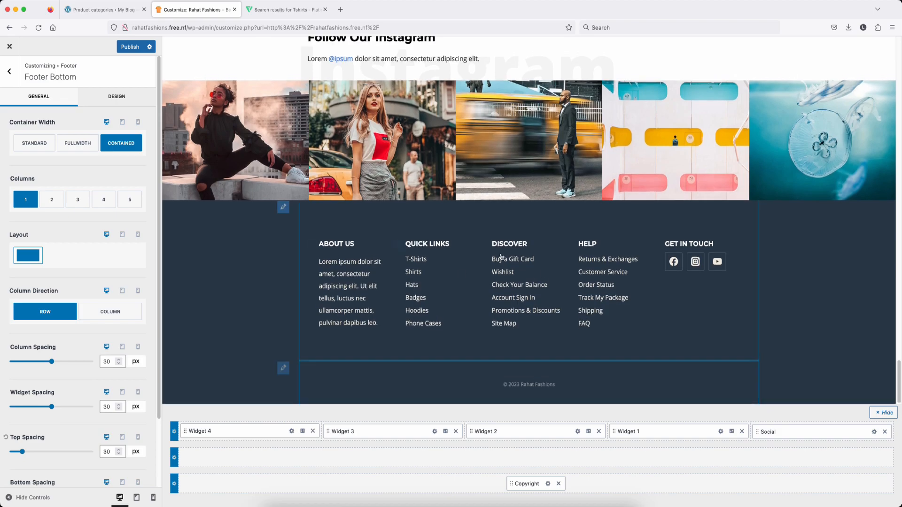
scroll(558, 256, up, 20)
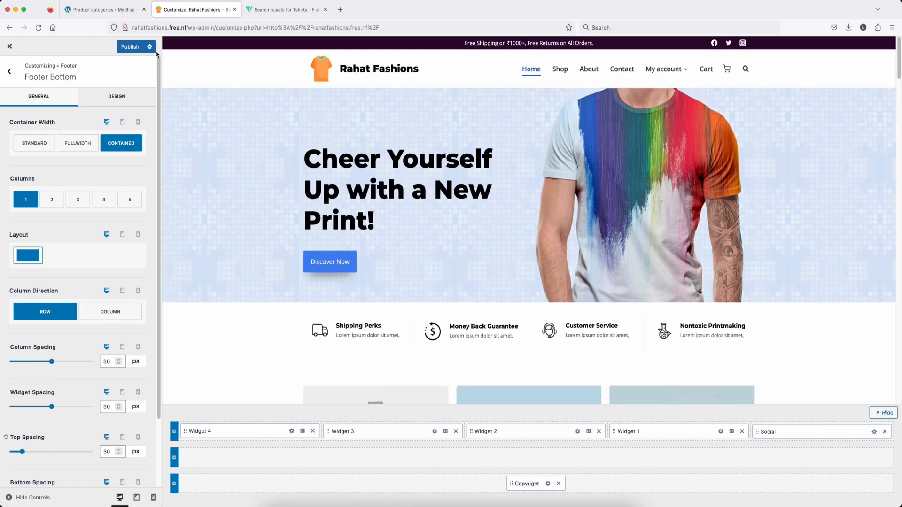
click(127, 50)
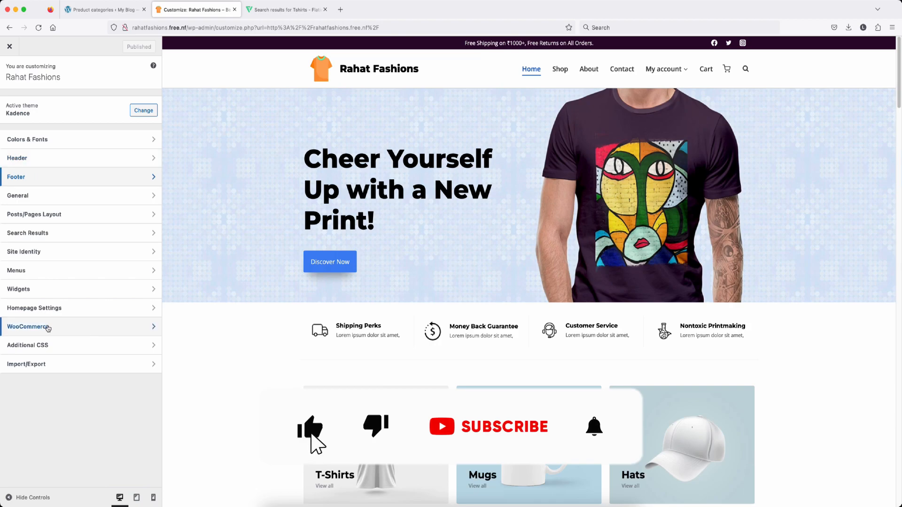
Step: Go to WooCommerce settings, glance at Store Notice, and open Product Catalog with the Shop page previewed
click(84, 329)
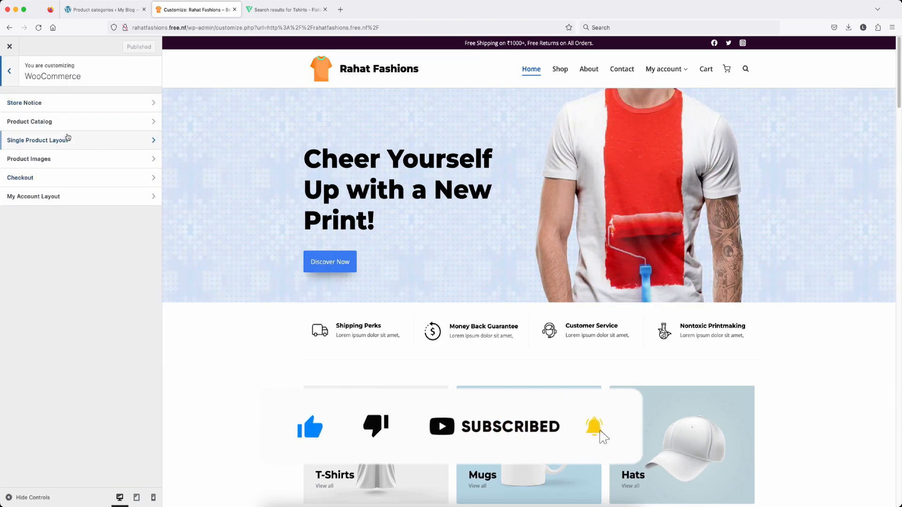
click(68, 106)
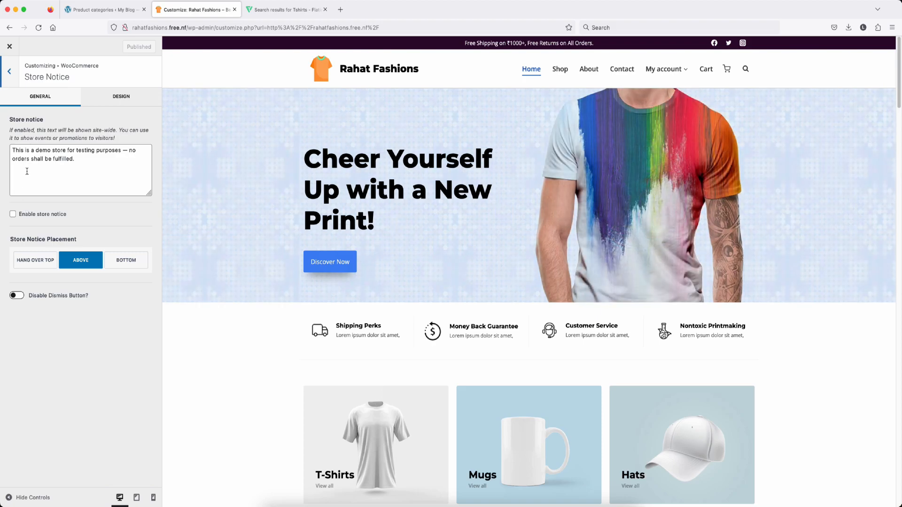
click(10, 73)
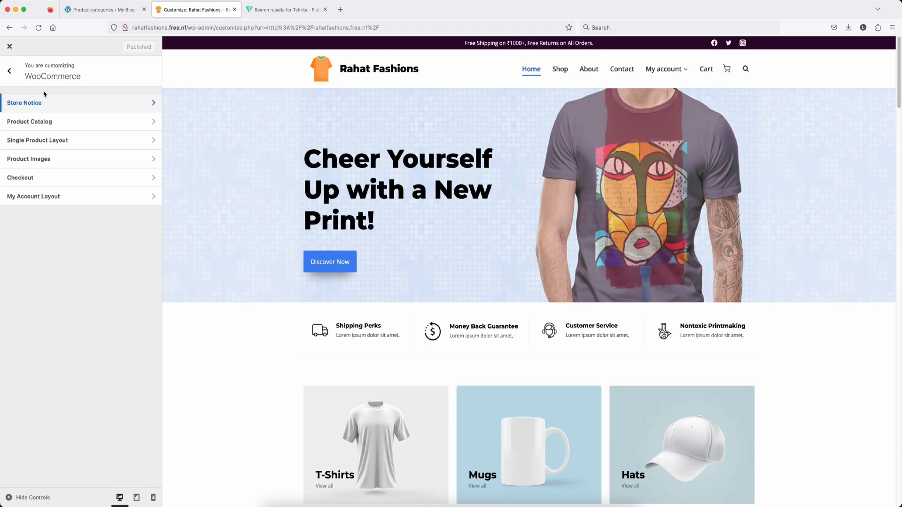
click(70, 123)
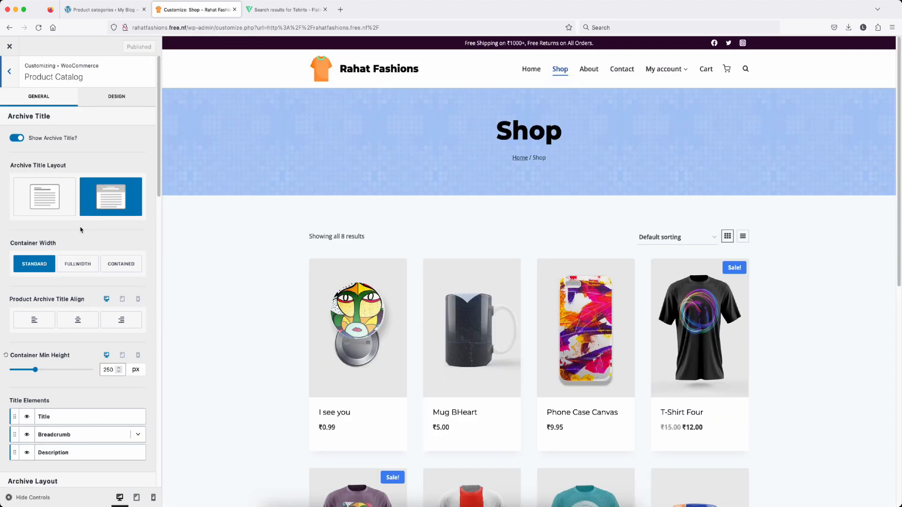
Step: Place the shop title inside the page content and expand the Breadcrumb title element options
scroll(524, 278, down, 6)
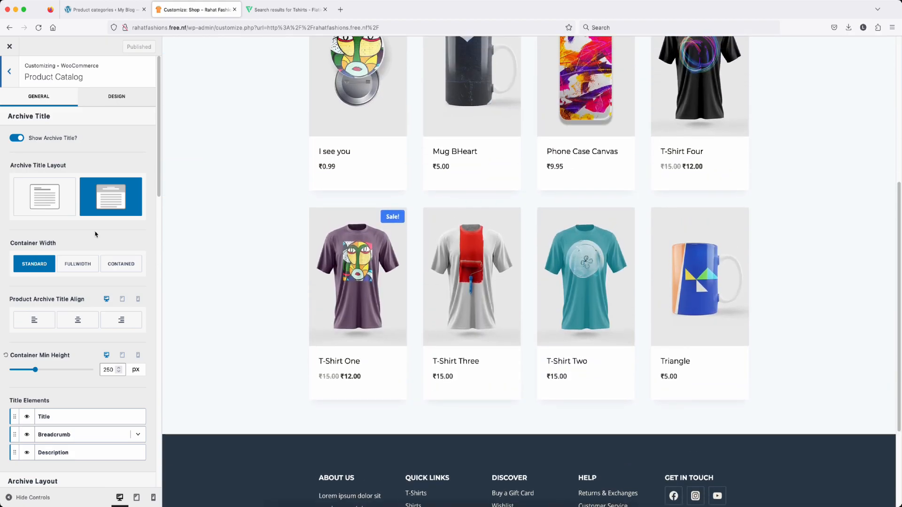
click(48, 203)
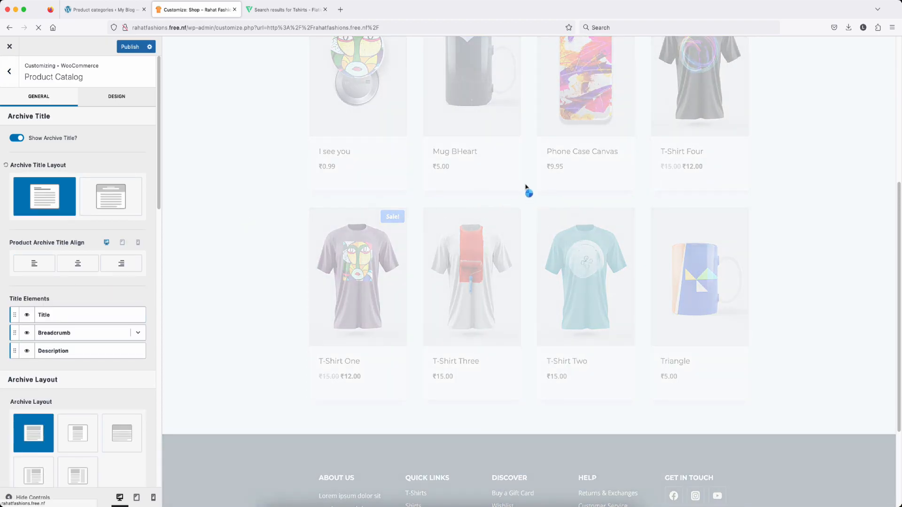
scroll(19, 201, down, 3)
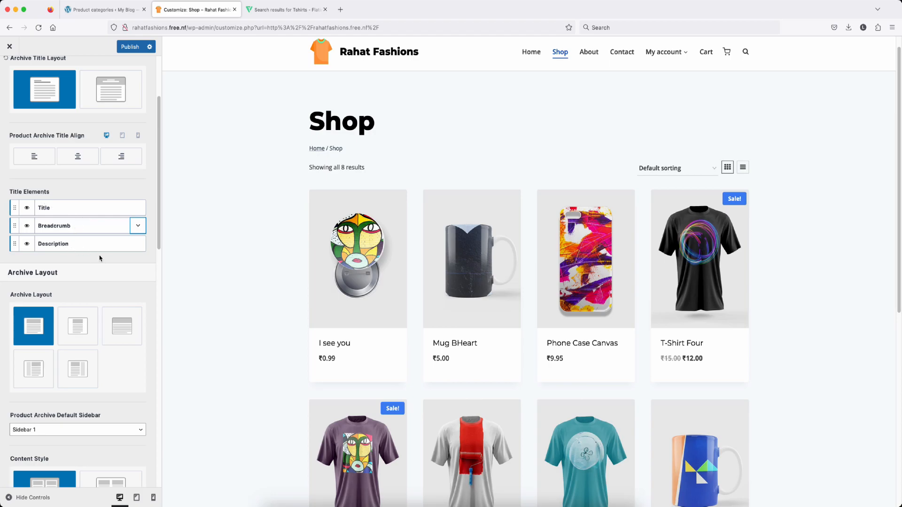
scroll(57, 216, down, 1)
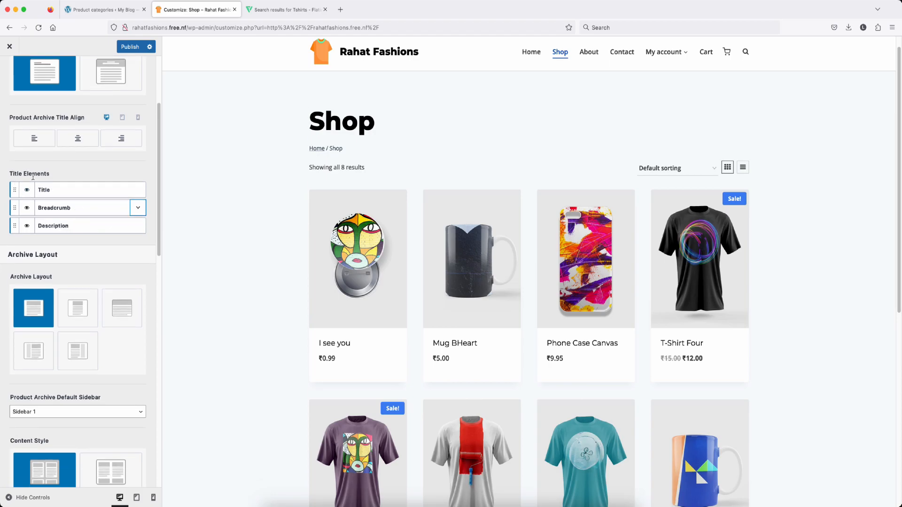
click(138, 211)
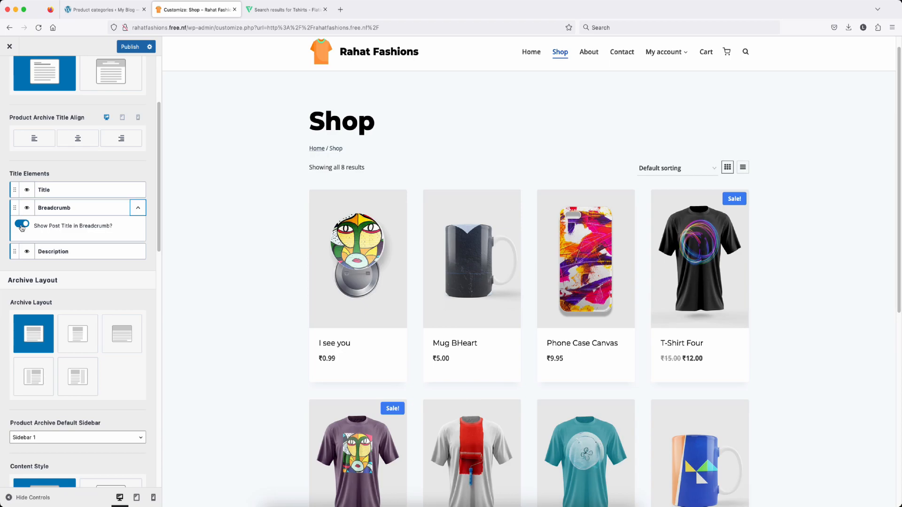
scroll(87, 226, down, 4)
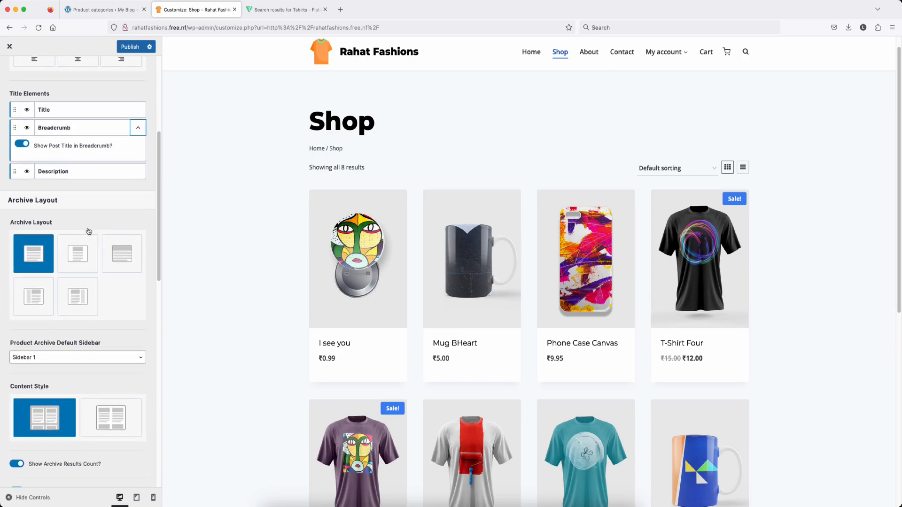
scroll(70, 278, down, 4)
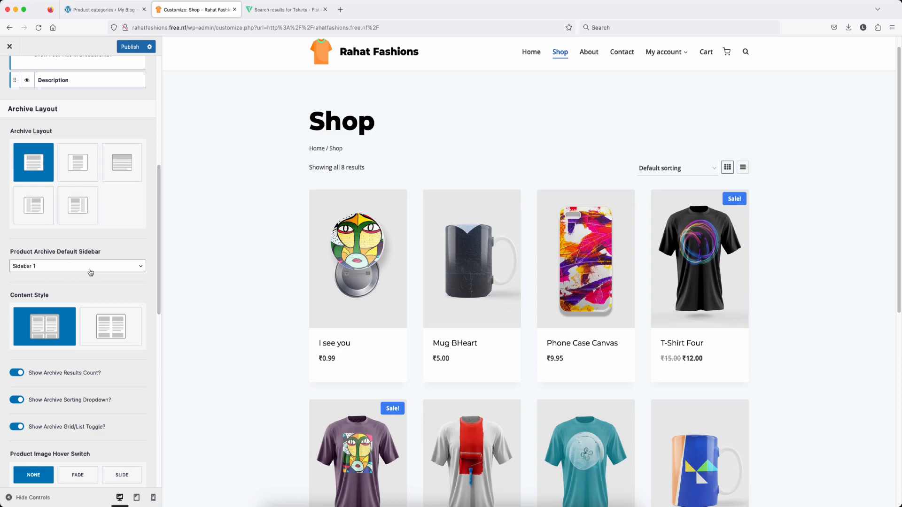
scroll(101, 402, down, 15)
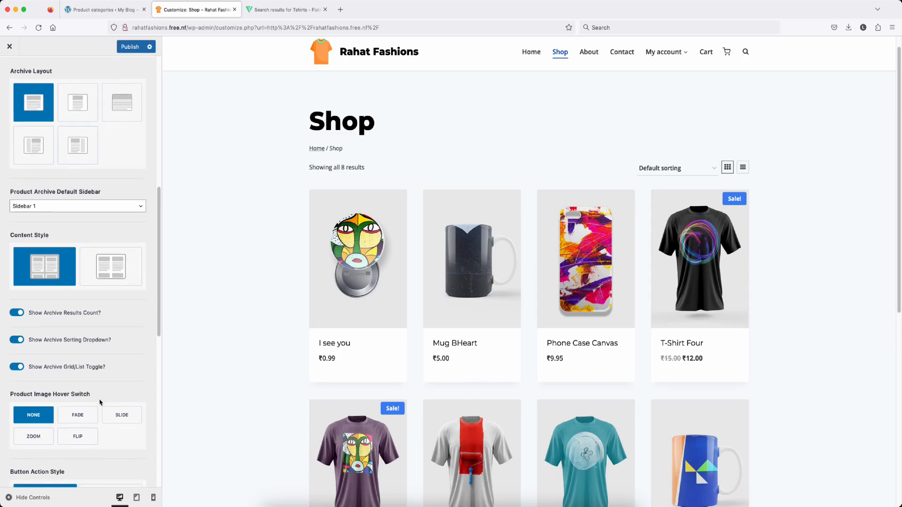
scroll(97, 396, down, 5)
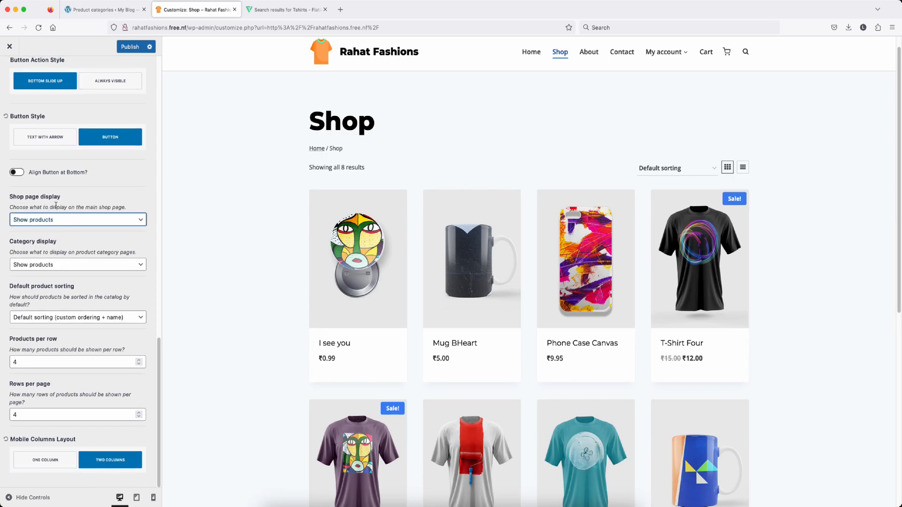
Step: Keep shop and category pages showing products and leave default product sorting unchanged
click(72, 221)
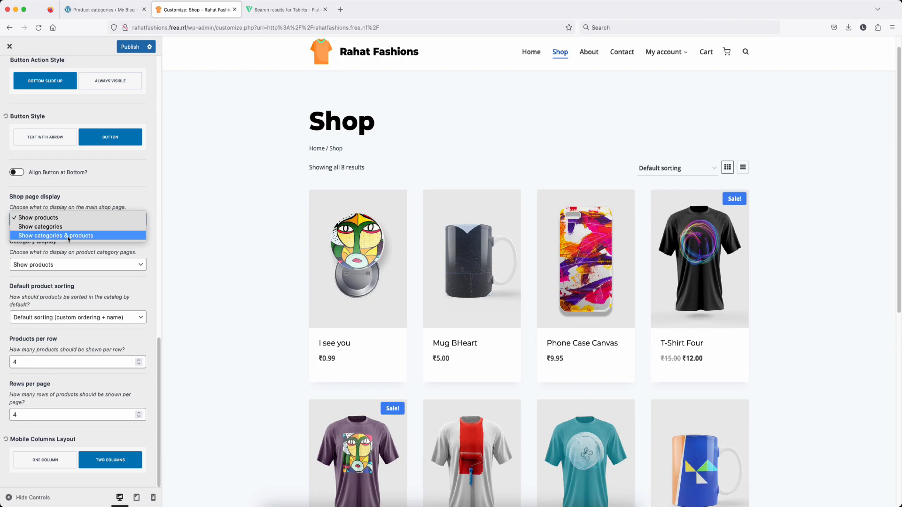
click(52, 252)
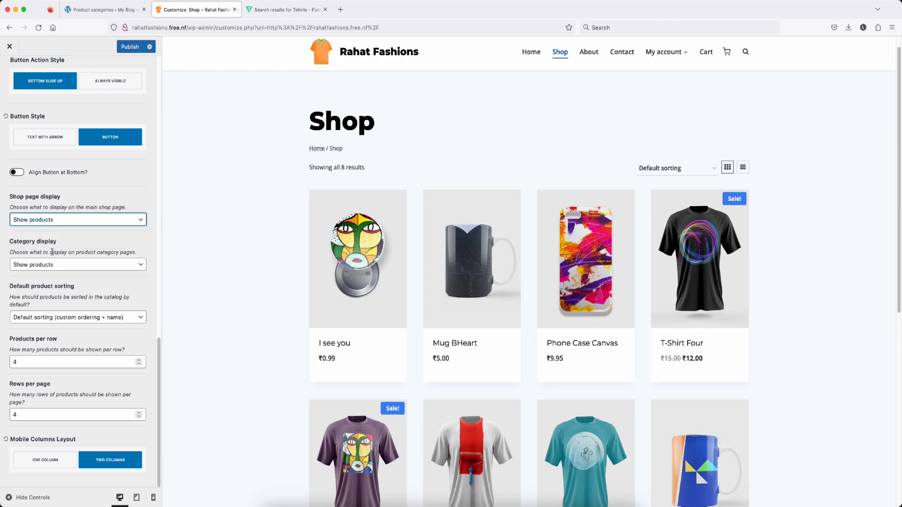
click(70, 266)
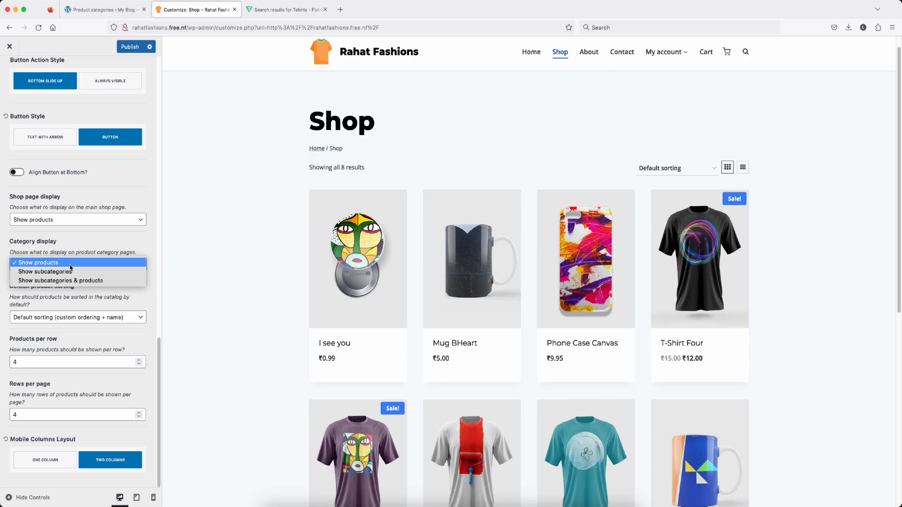
click(61, 291)
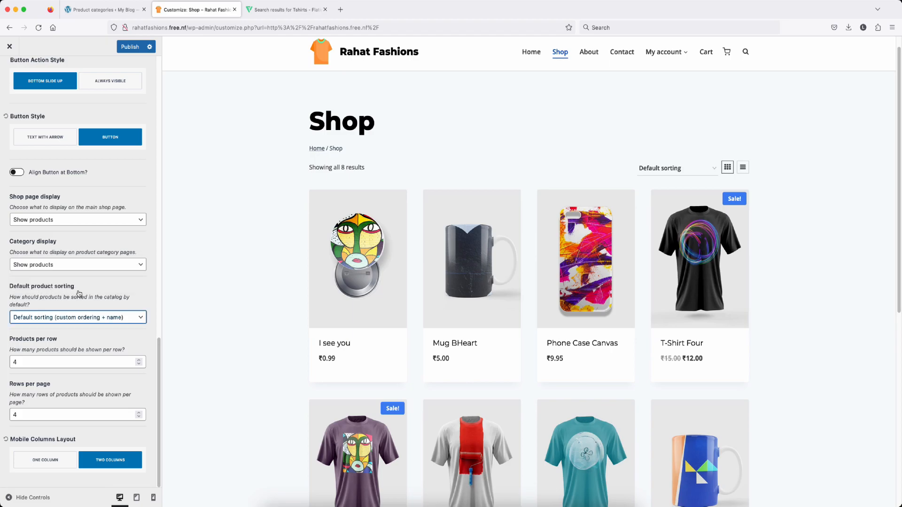
click(71, 317)
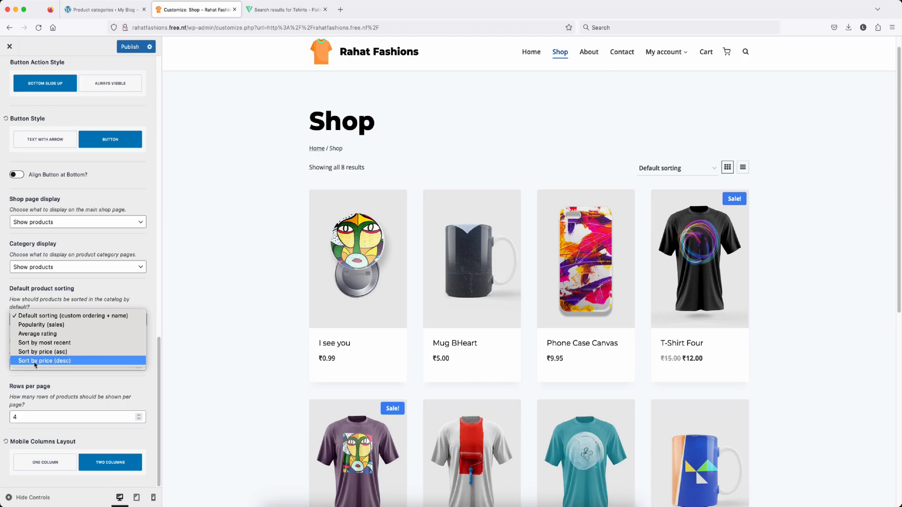
click(78, 383)
Step: Raise Rows per page from 4 to 8 and return to the WooCommerce settings list
scroll(74, 386, down, 1)
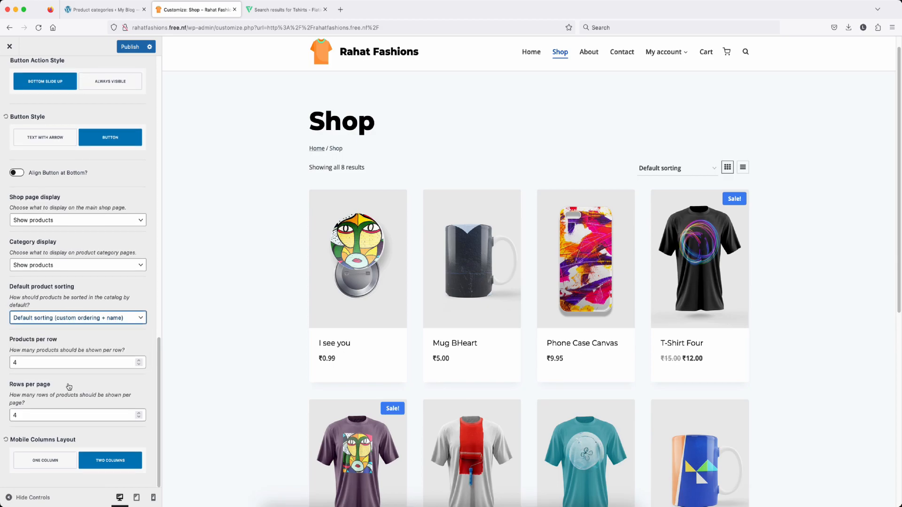
click(38, 415)
click(139, 414)
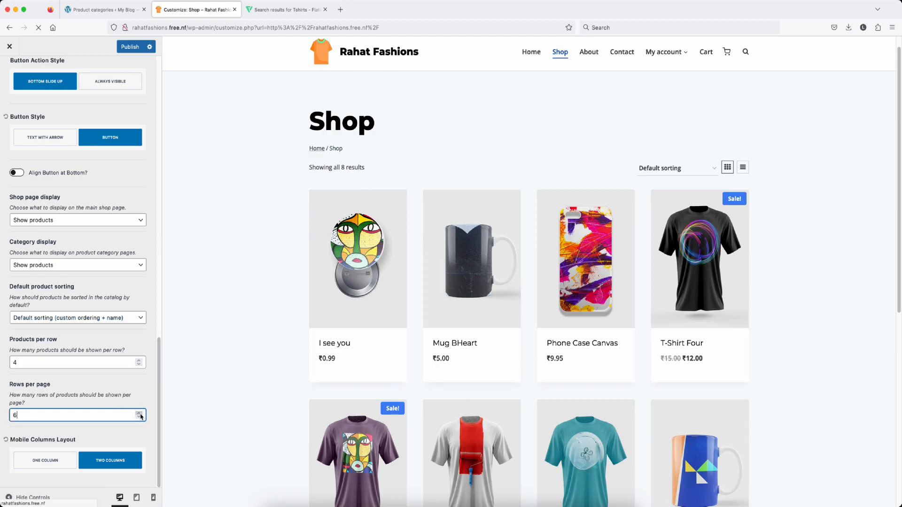
click(140, 414)
click(140, 414)
click(140, 414)
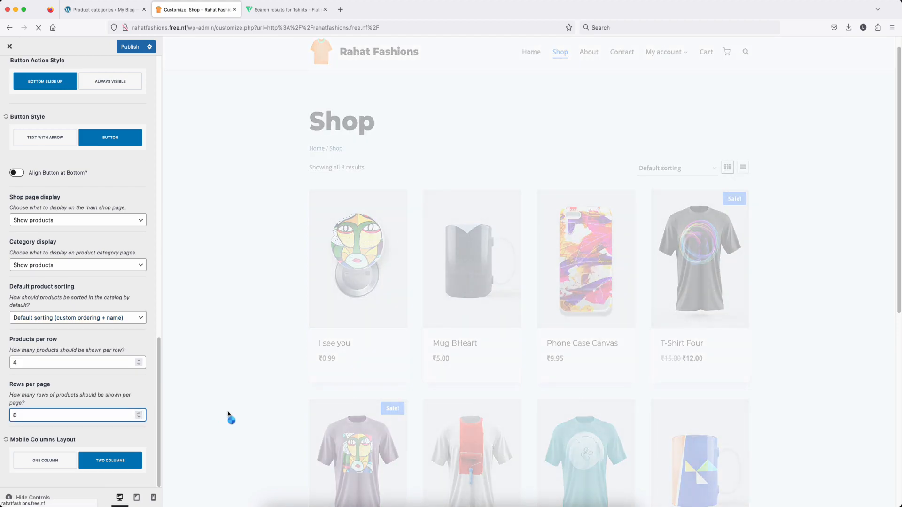
key(Escape)
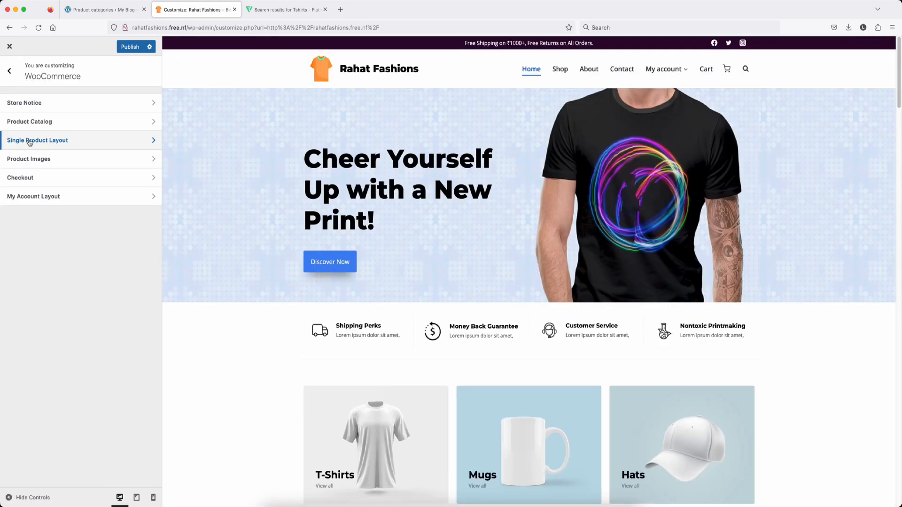
Step: Open Single Product Layout settings and preview the 'I see you' product from Features Products
click(83, 144)
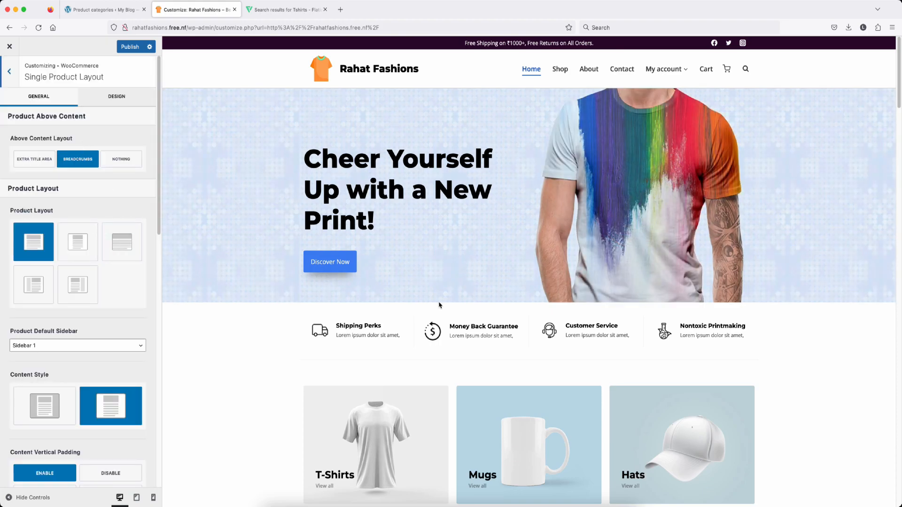
scroll(539, 308, down, 15)
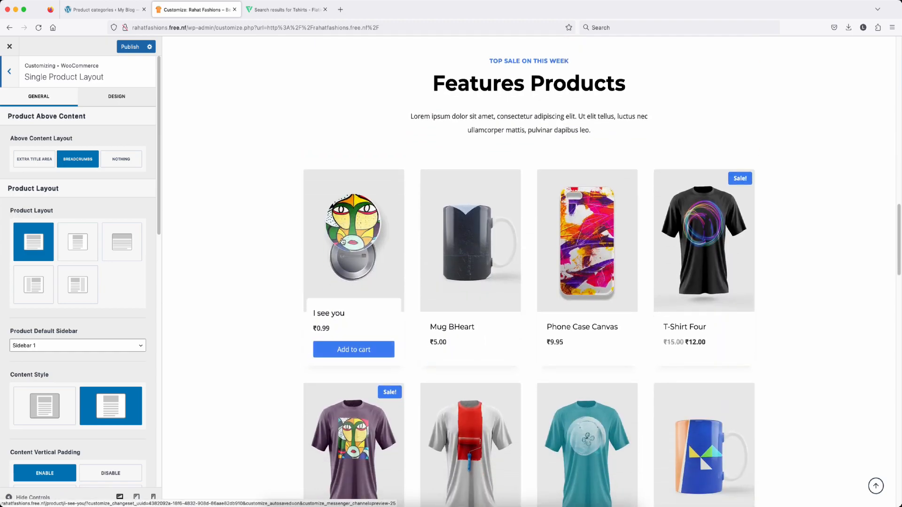
click(350, 241)
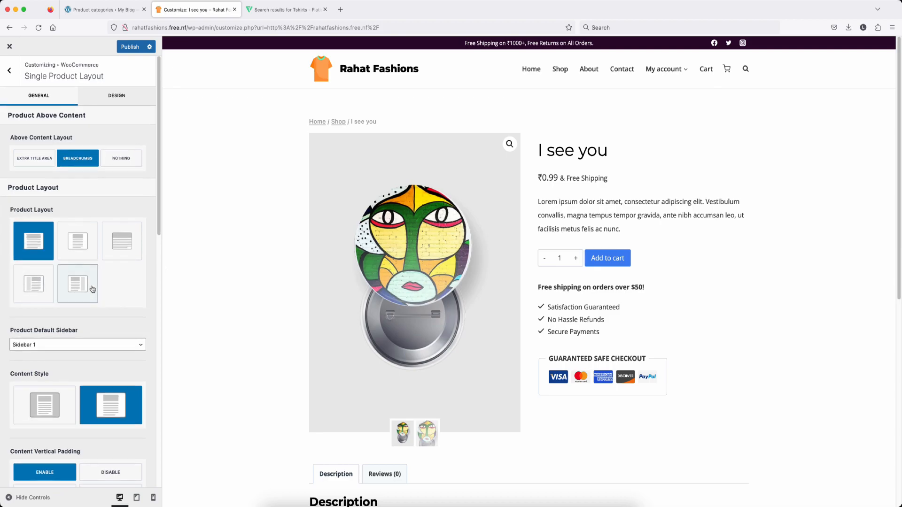
scroll(93, 288, down, 2)
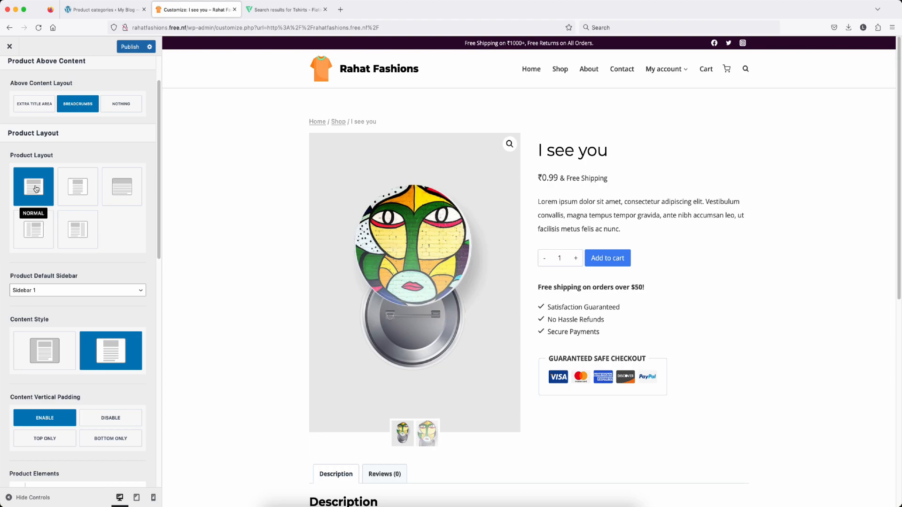
Step: Toggle the Rating element's visibility in Product Elements and expand the Add to cart options
scroll(35, 189, down, 3)
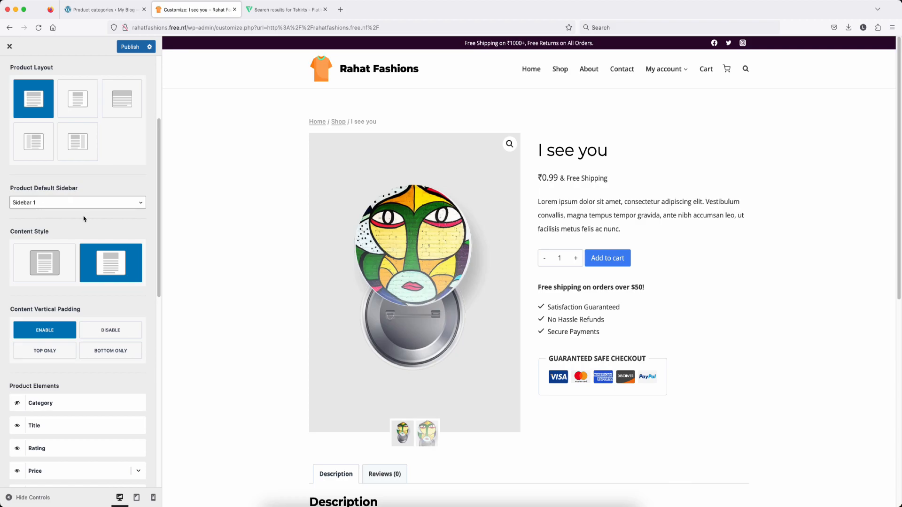
scroll(70, 239, down, 6)
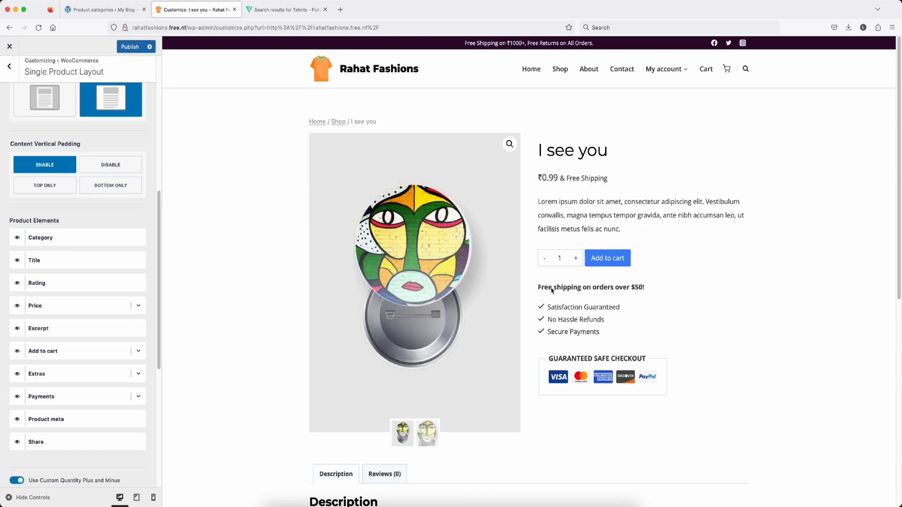
scroll(552, 290, down, 5)
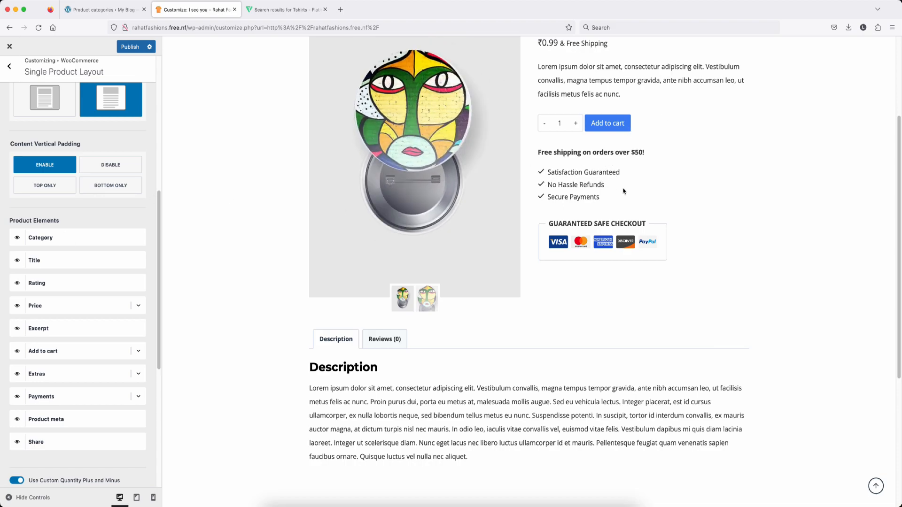
scroll(619, 184, up, 3)
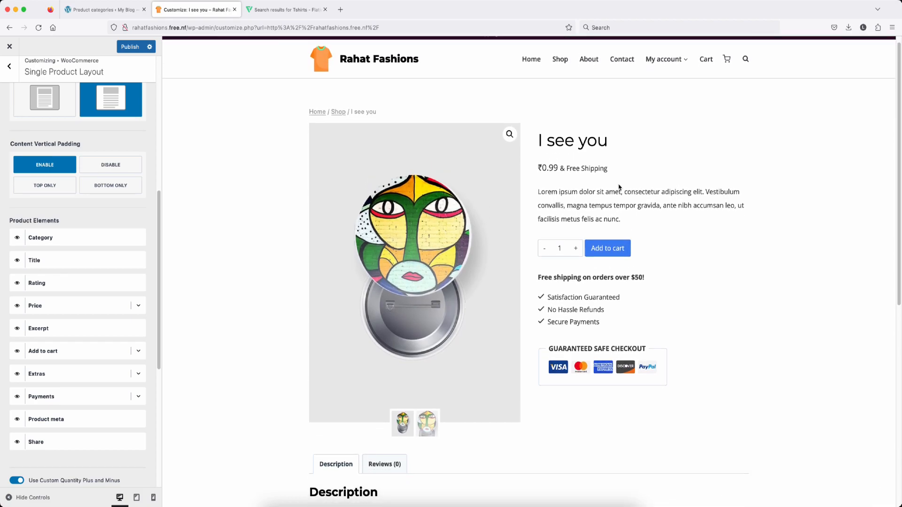
scroll(606, 187, down, 1)
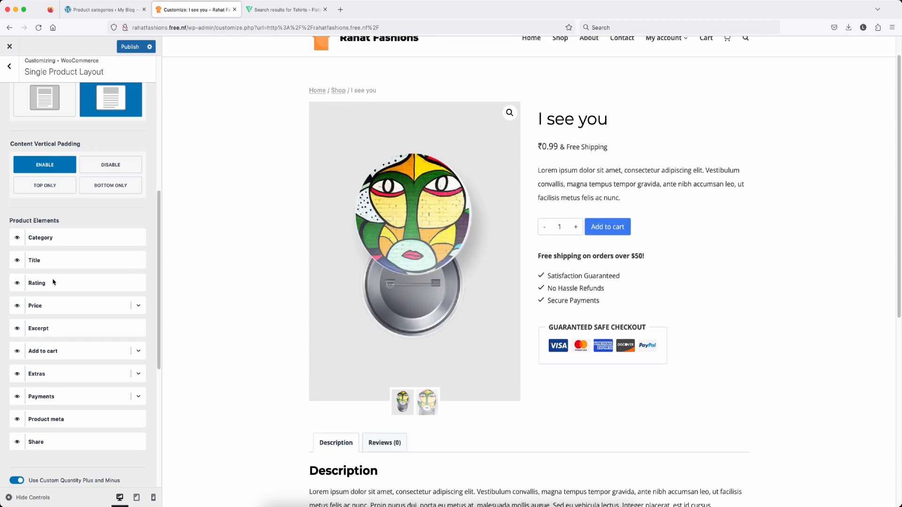
click(18, 285)
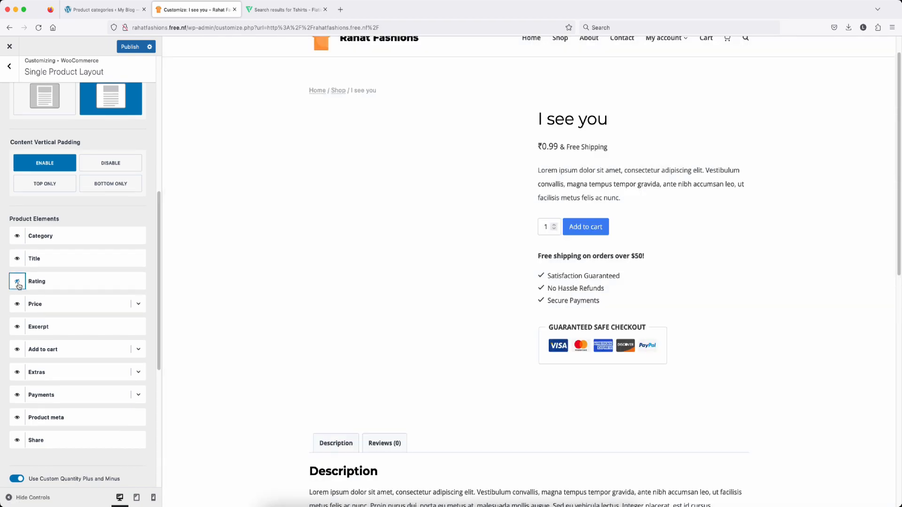
scroll(75, 245, down, 3)
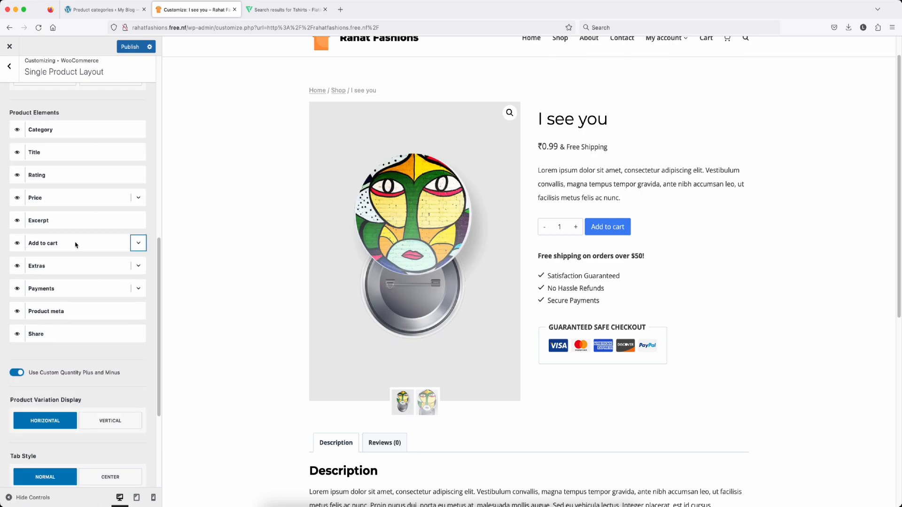
click(135, 244)
Step: Keep the Add to cart button at Normal size and delete '$50!' from the Extras shipping title
click(78, 289)
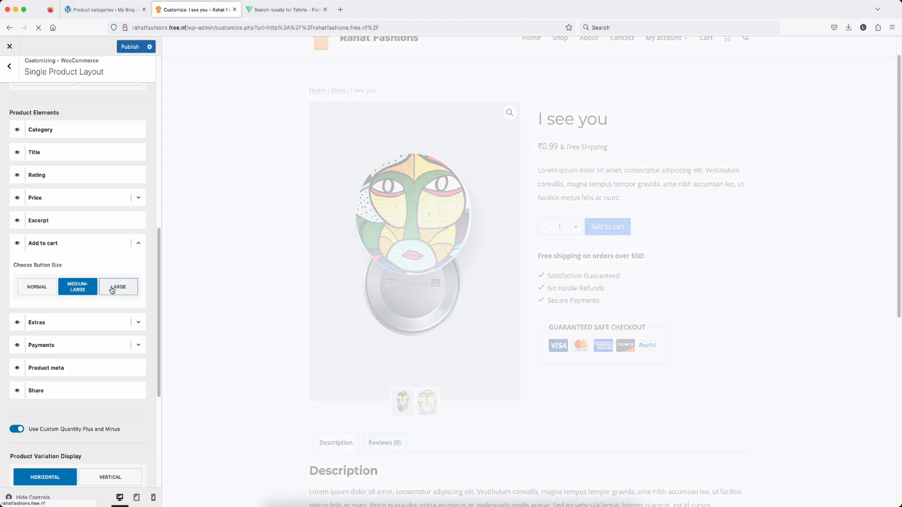
click(36, 287)
click(138, 322)
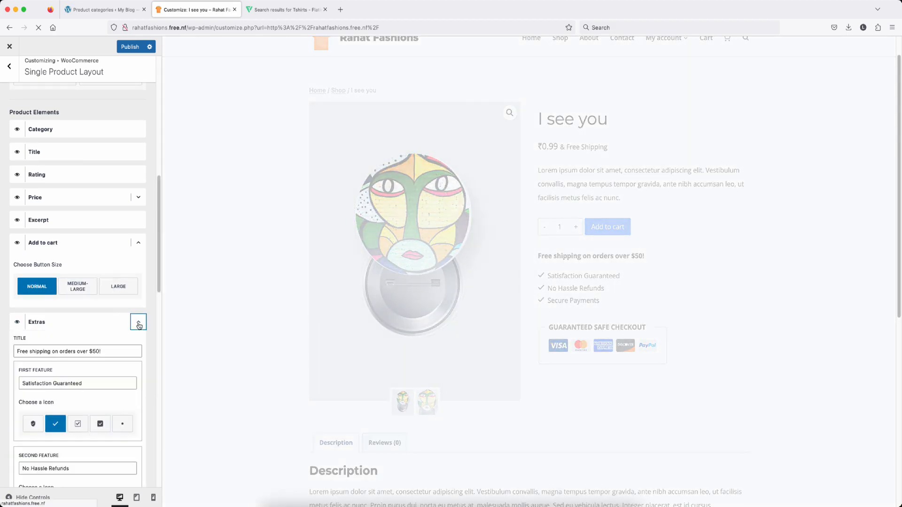
scroll(38, 284, down, 3)
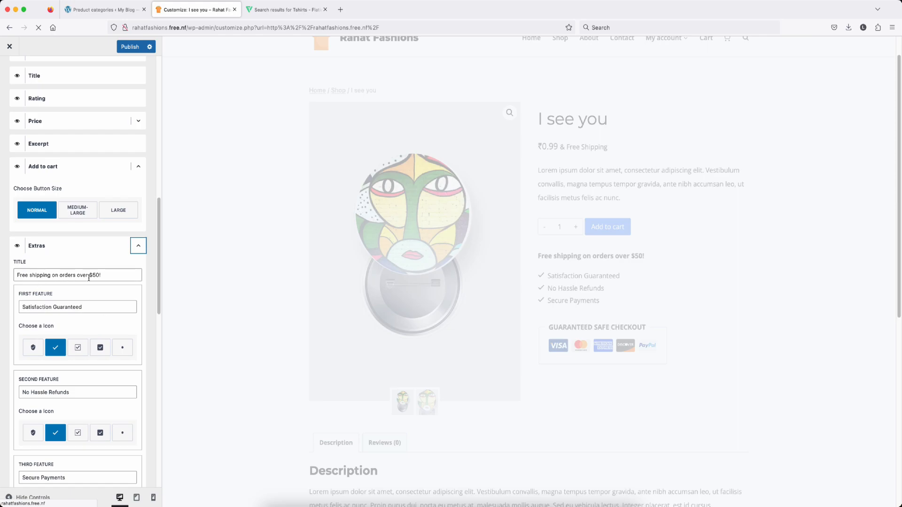
drag(101, 276, 89, 275)
key(BackSpace)
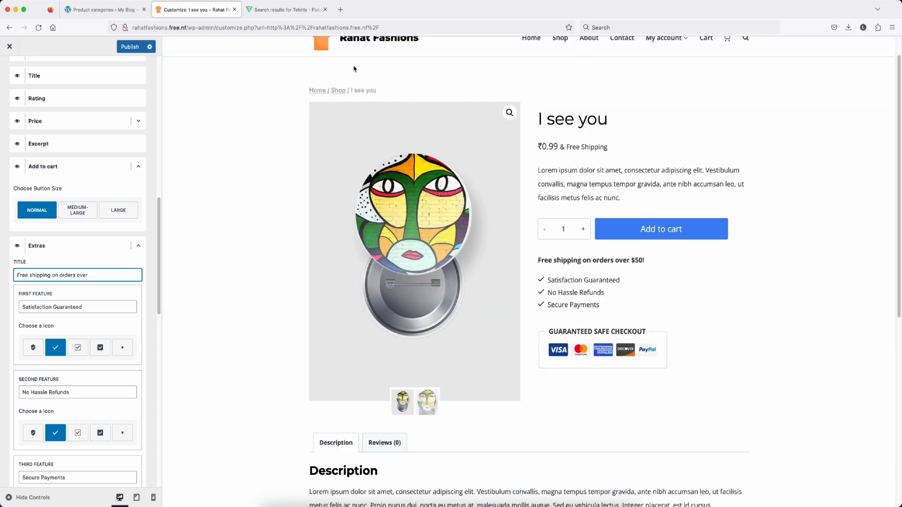
Step: Search 'ru' in a new browser tab to find the rupee symbol to copy
click(344, 13)
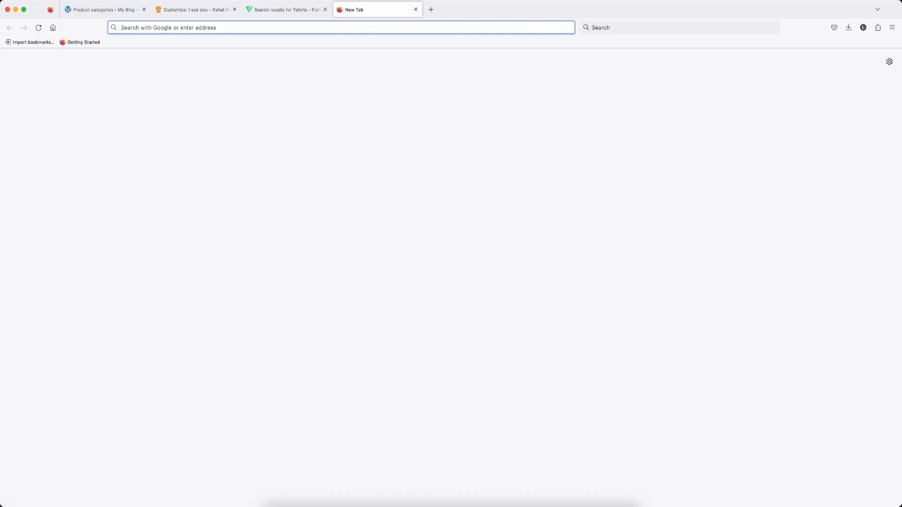
text(ru)
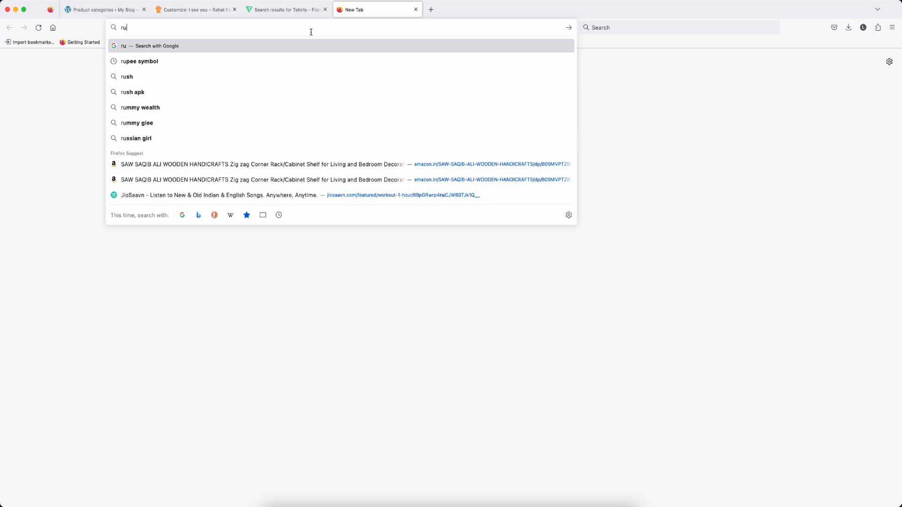
click(139, 65)
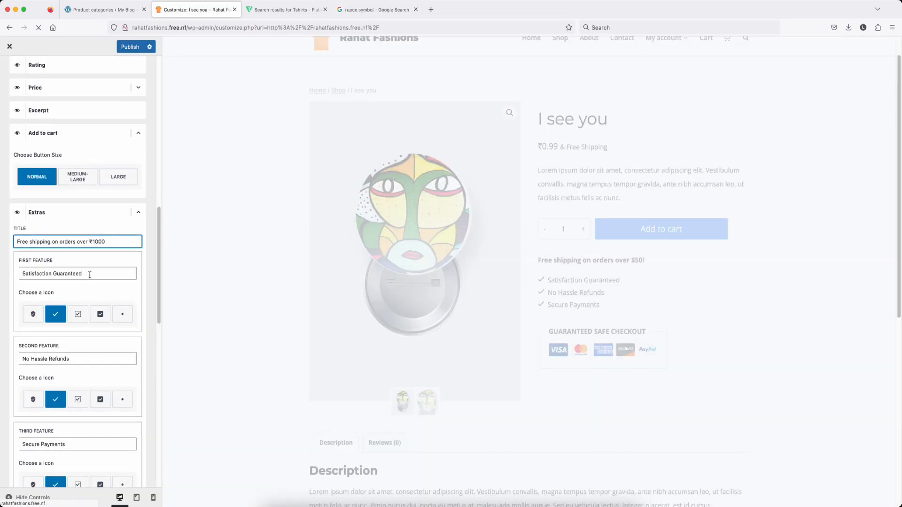
Step: In Payments settings, turn Show Stripe on and Show Visa off
scroll(121, 318, down, 1)
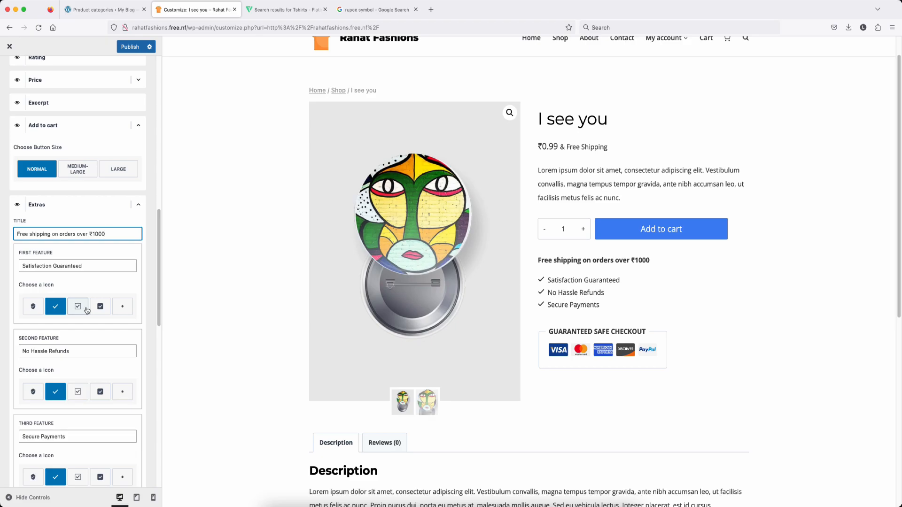
scroll(94, 311, down, 10)
scroll(113, 178, up, 1)
click(138, 202)
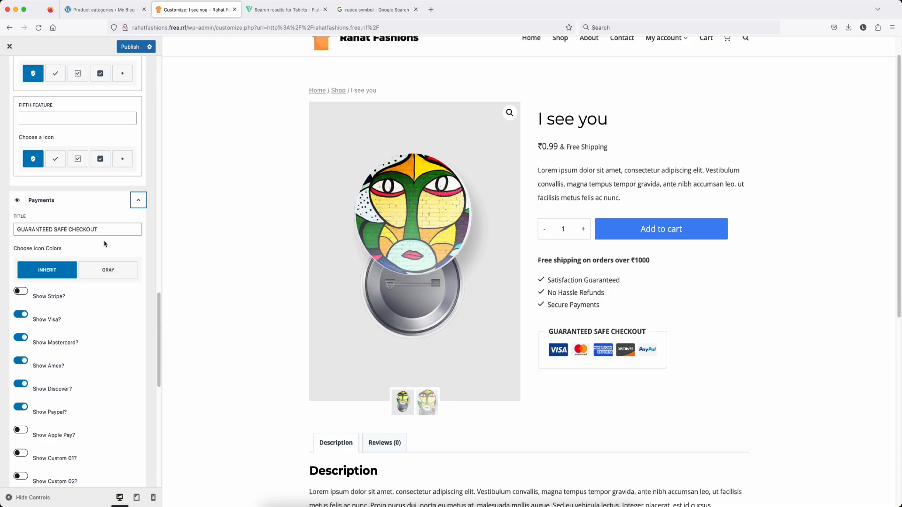
scroll(101, 295, down, 2)
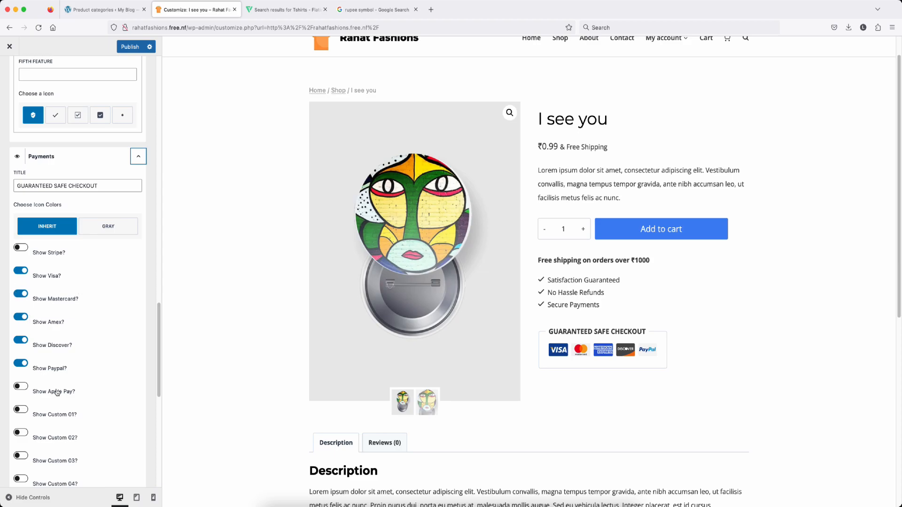
click(20, 247)
click(20, 271)
Step: Enable Show Custom 01 and start adding an image for it
scroll(32, 263, down, 3)
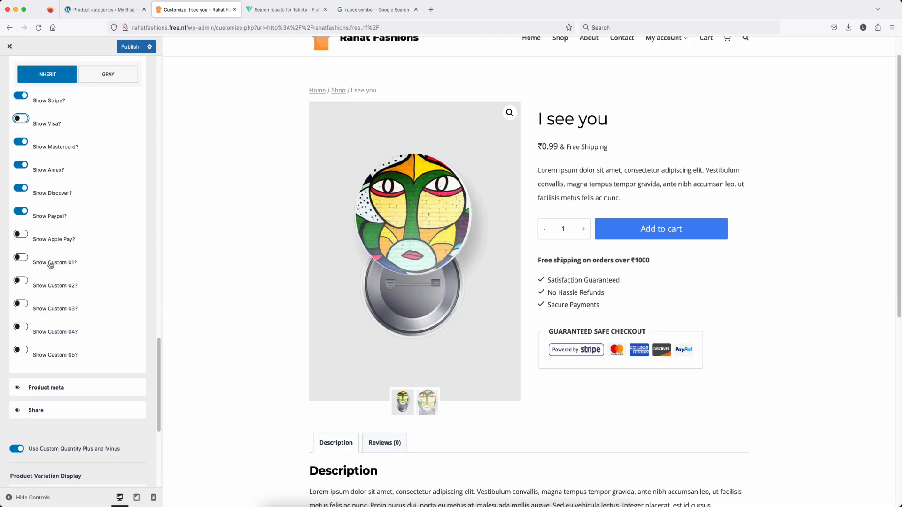
click(22, 259)
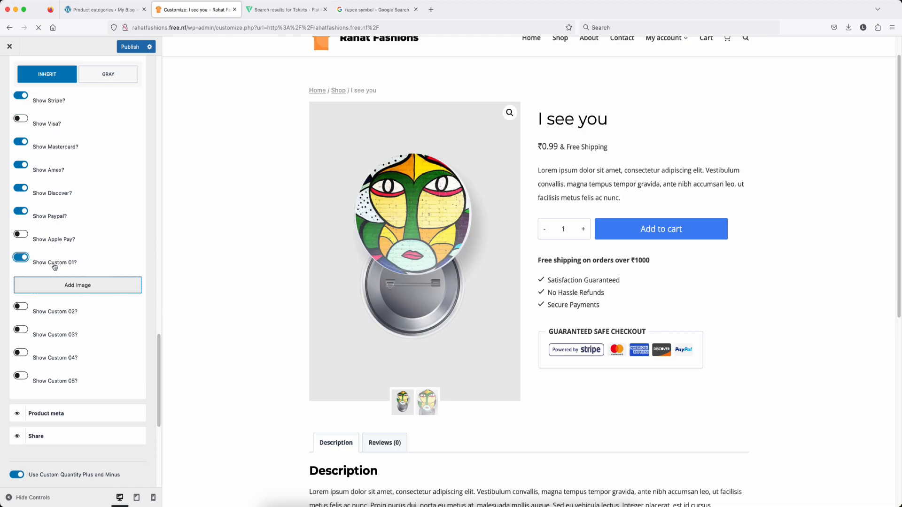
click(66, 287)
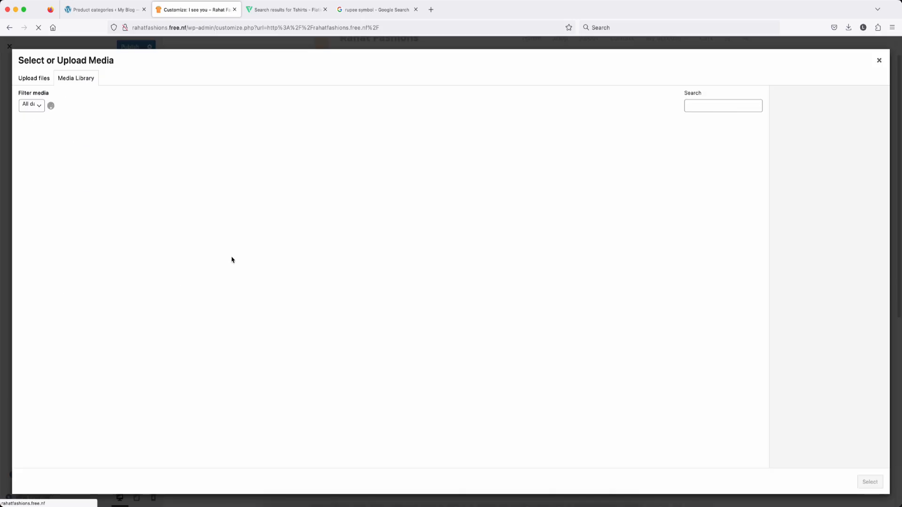
Step: Download Flaticon's G Pay icon as a free PNG and open the media dialog's file picker
key(ctrl+Tab)
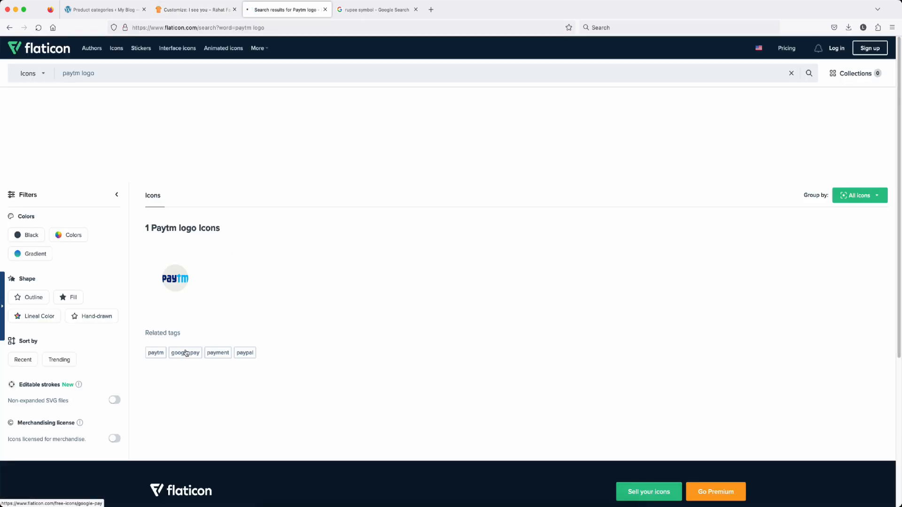
click(198, 353)
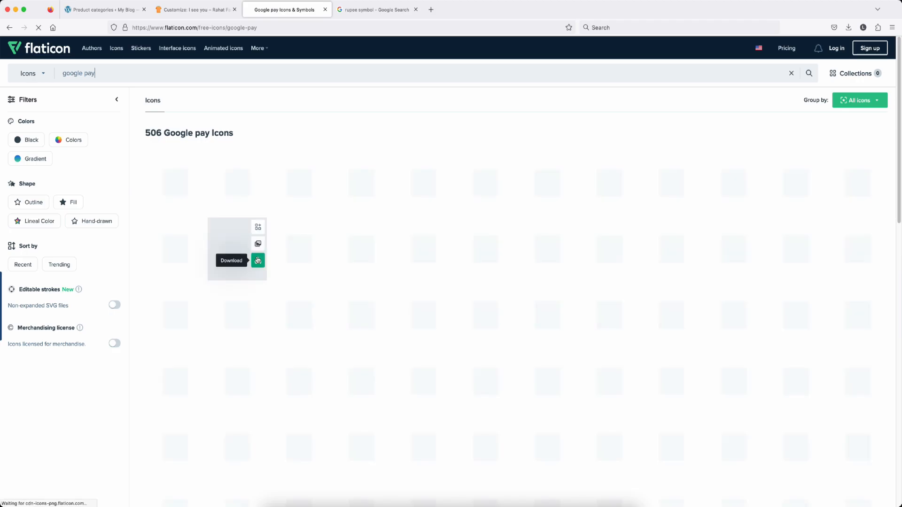
mouse_move(444, 196)
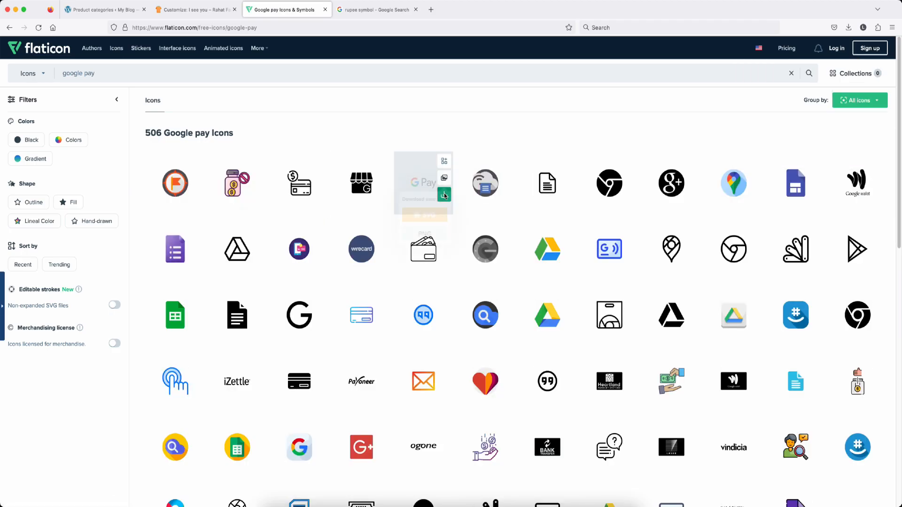
click(444, 197)
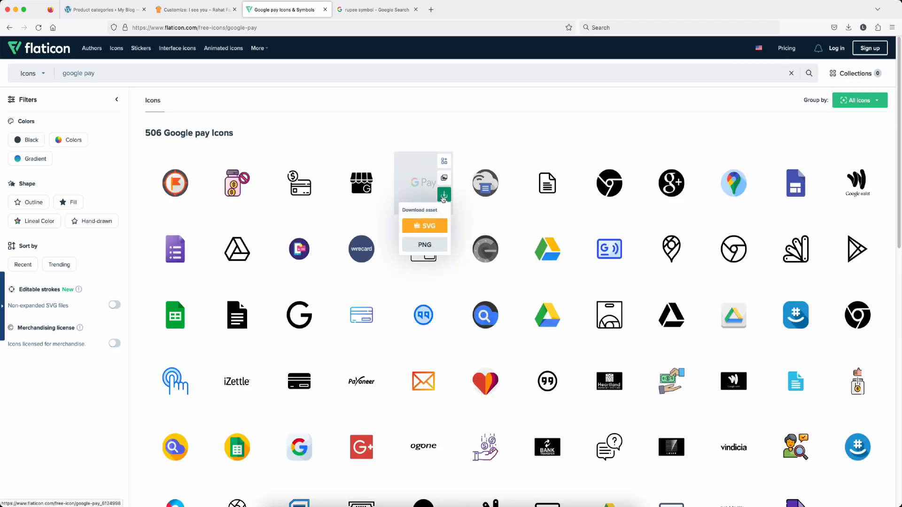
click(425, 245)
click(508, 252)
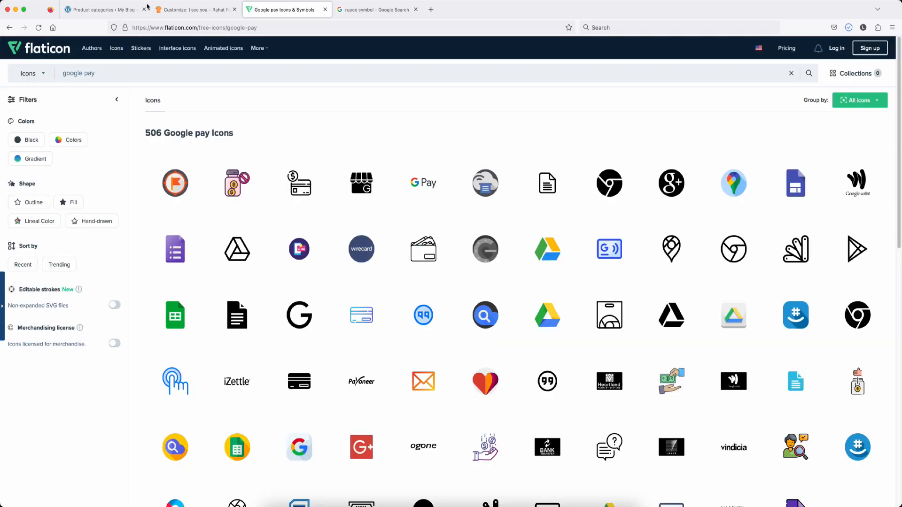
click(193, 9)
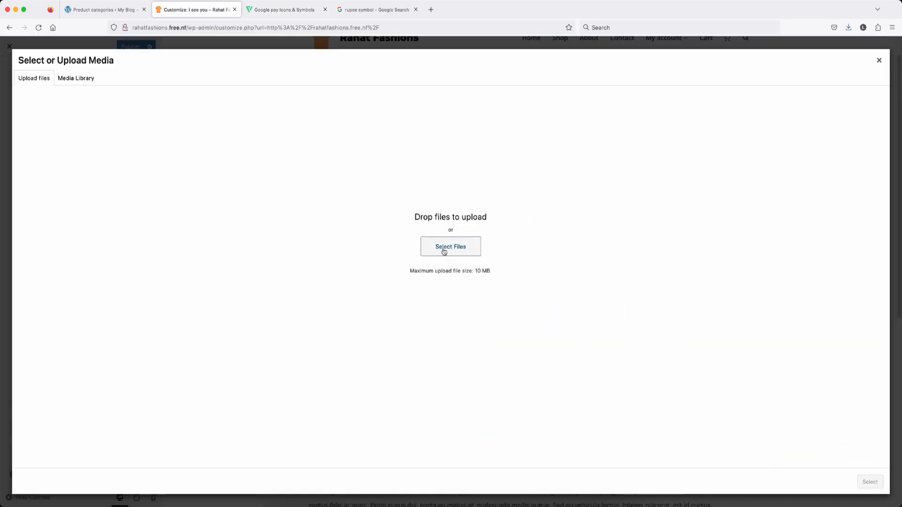
click(445, 246)
Step: Use the uploaded google-pay.png as the custom icon and hide the PayPal, Discover and Amex logos
double_click(478, 188)
click(871, 483)
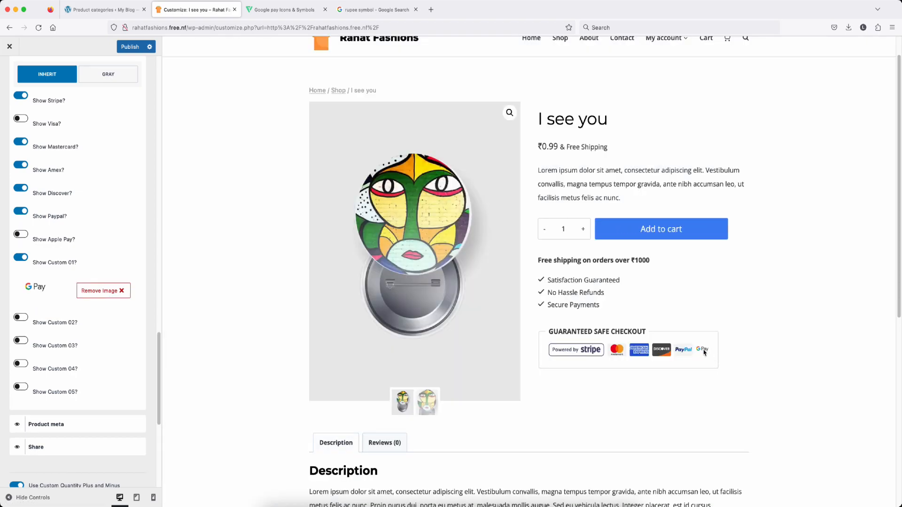
click(20, 211)
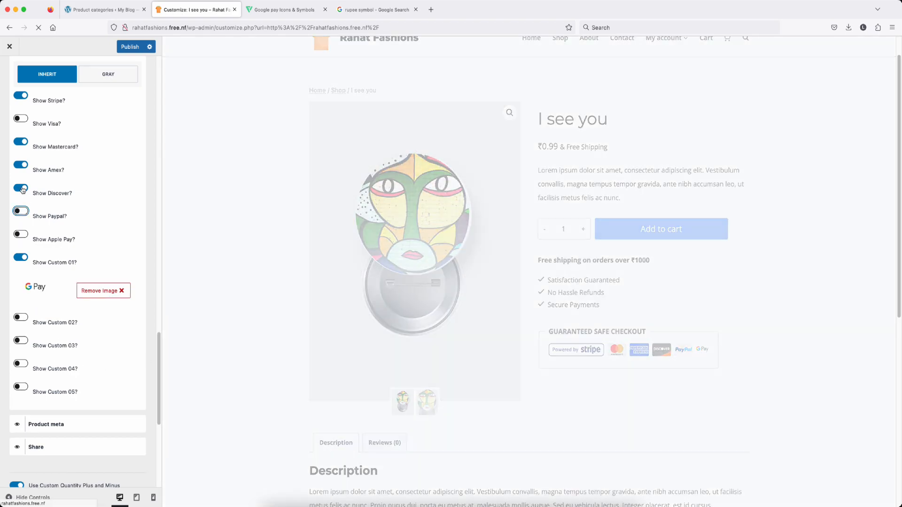
click(21, 187)
click(21, 165)
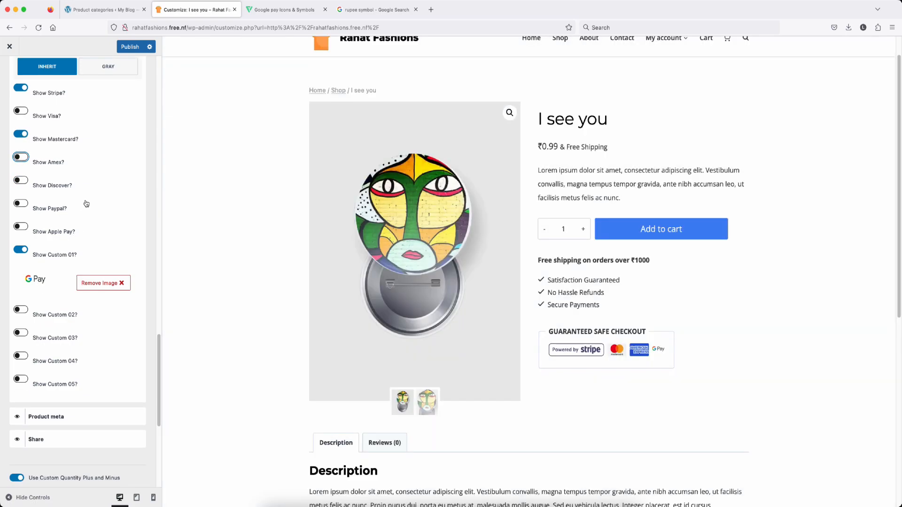
Step: Review the preview's safe-checkout badge with the G Pay icon and publish the changes
scroll(85, 204, down, 3)
scroll(87, 210, up, 15)
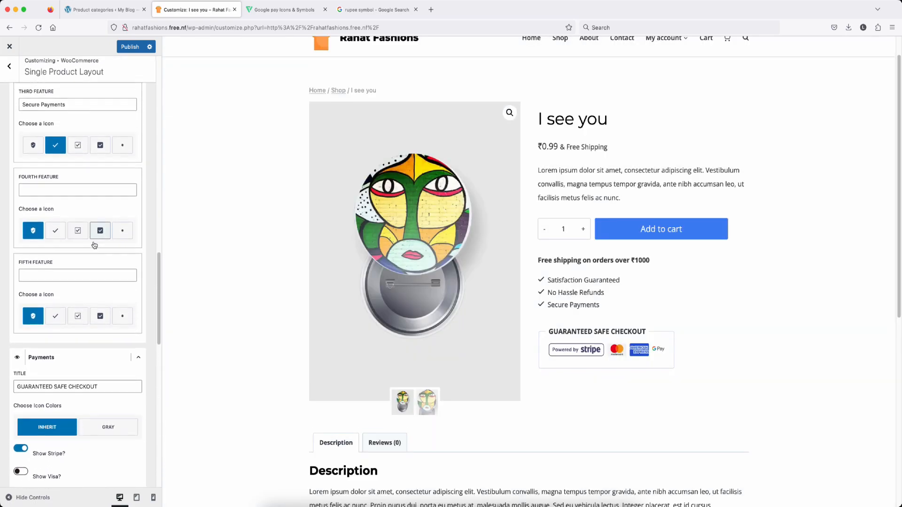
scroll(80, 244, down, 10)
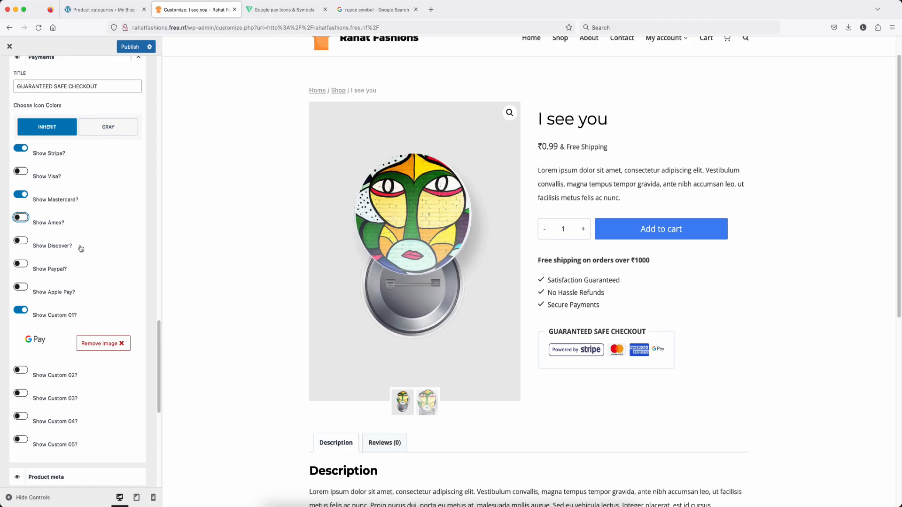
scroll(95, 281, down, 10)
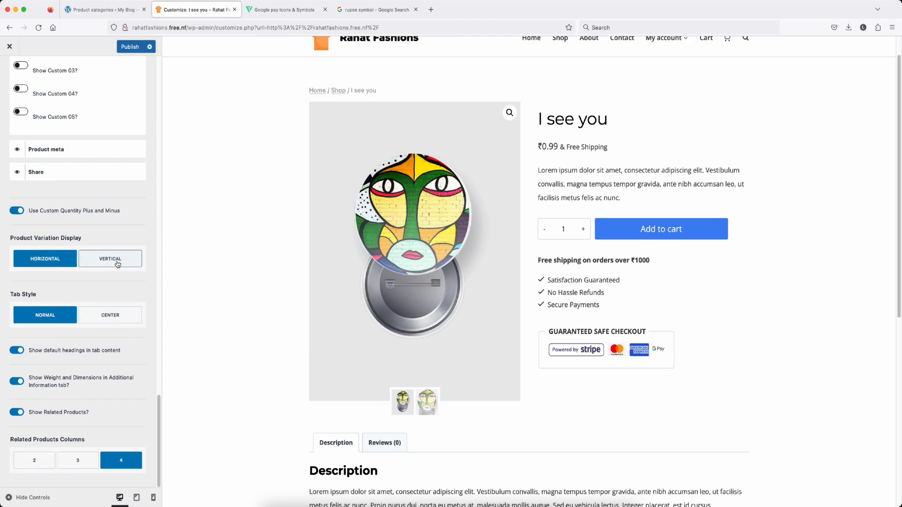
scroll(521, 350, down, 7)
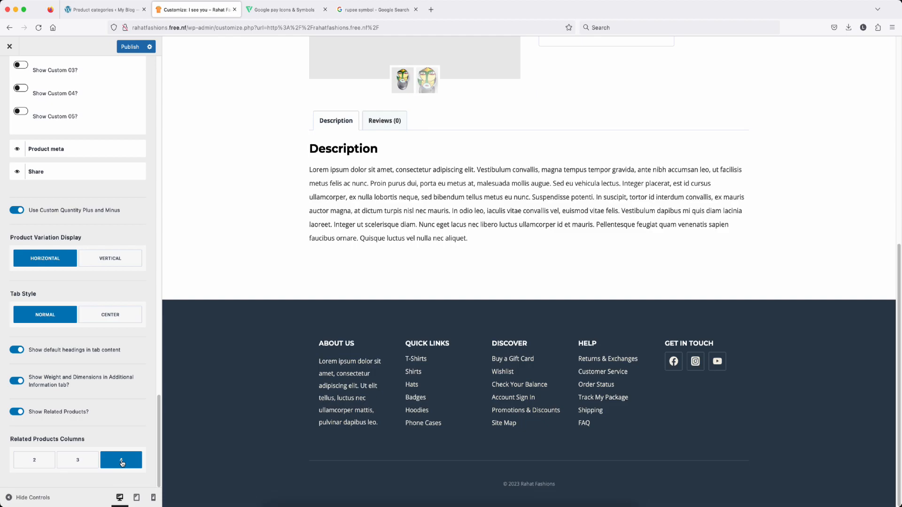
scroll(73, 244, up, 15)
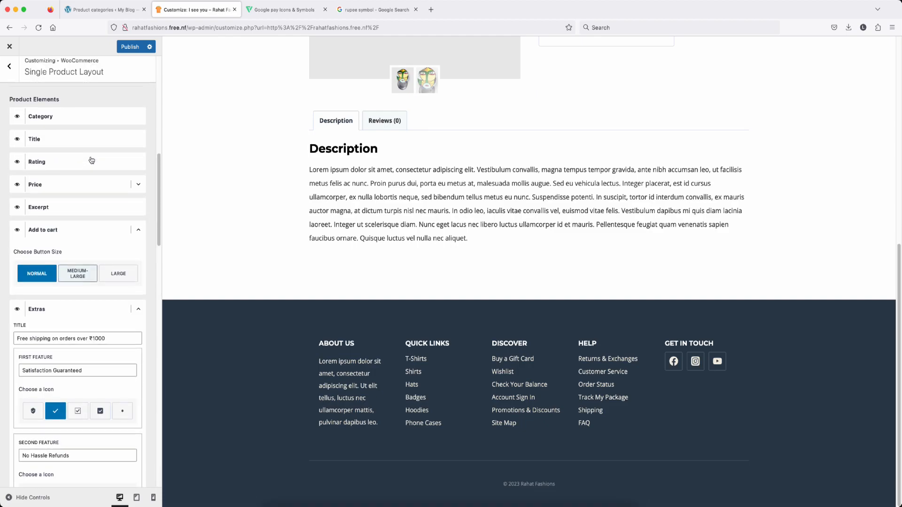
click(130, 47)
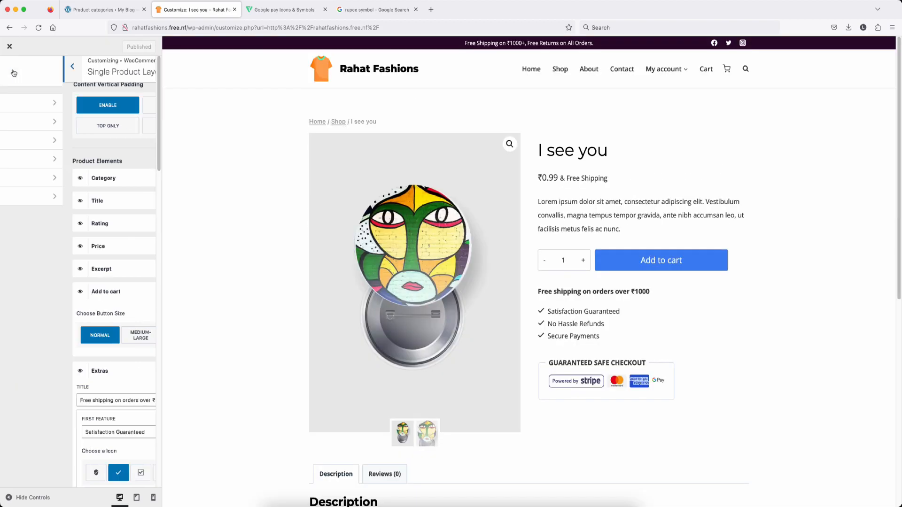
Step: Lower the WooCommerce catalog thumbnail width from 800 to 757 in Product Images
click(9, 66)
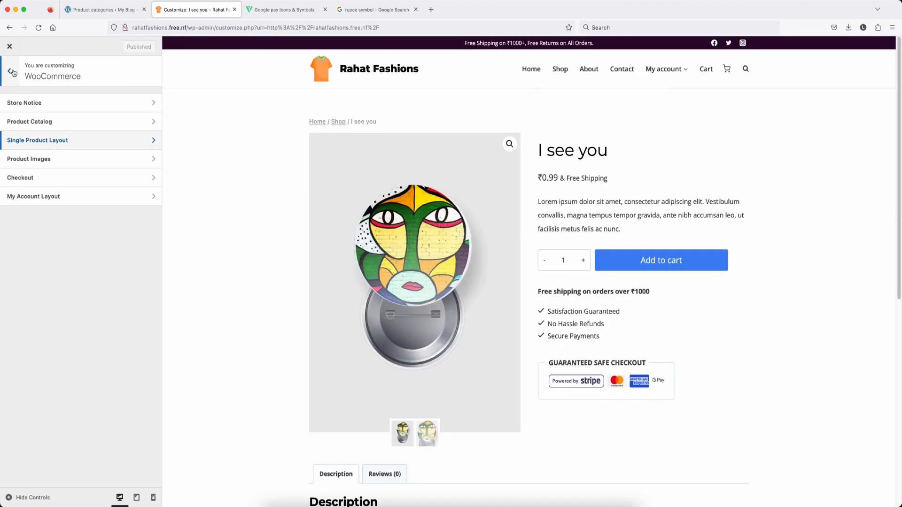
click(78, 163)
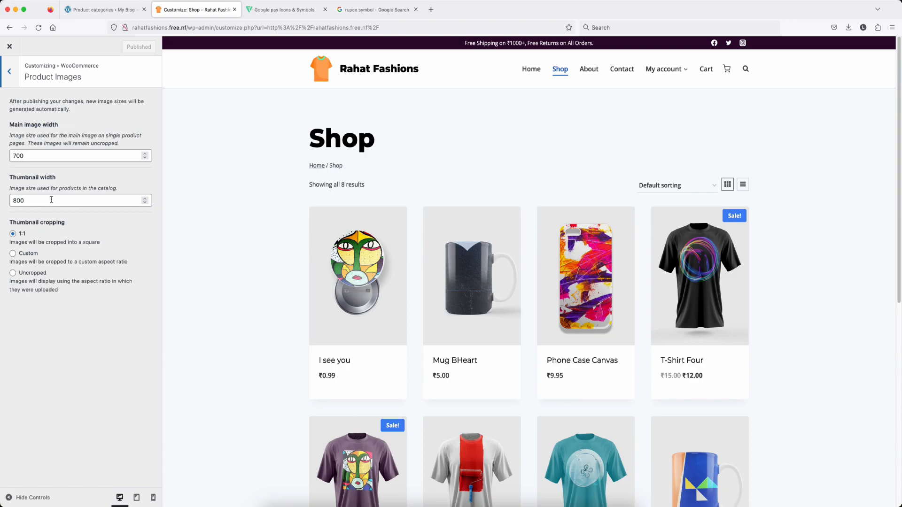
click(145, 203)
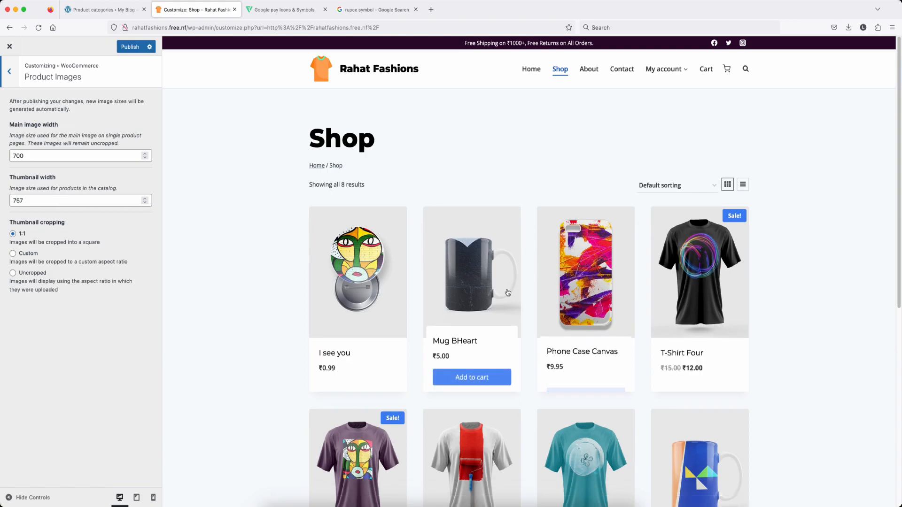
scroll(552, 296, down, 3)
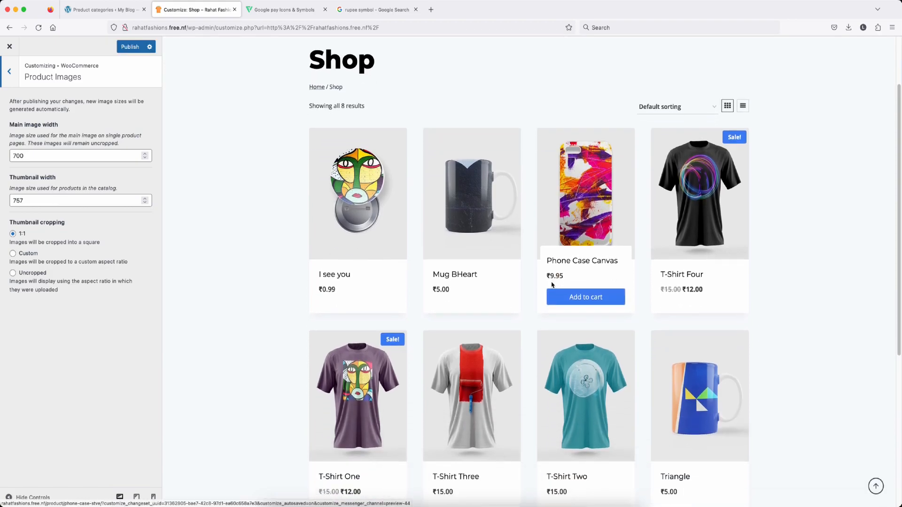
scroll(529, 285, down, 2)
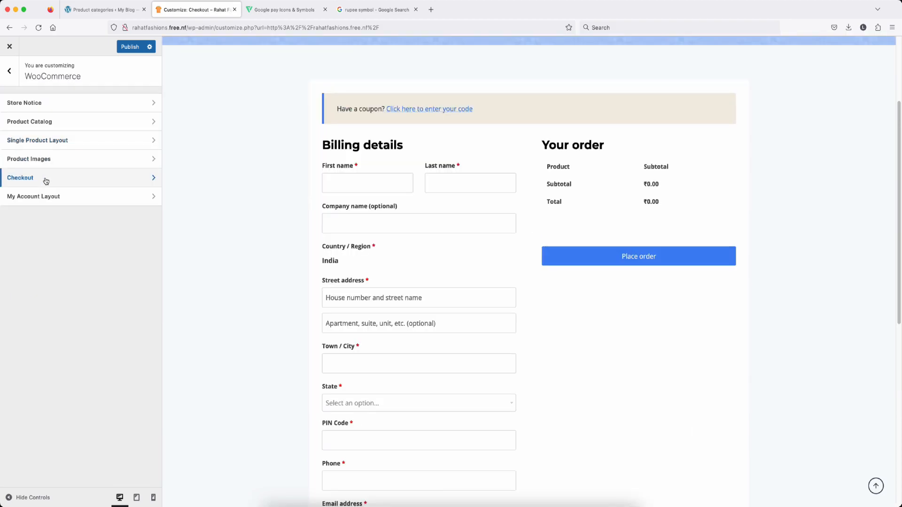
click(45, 178)
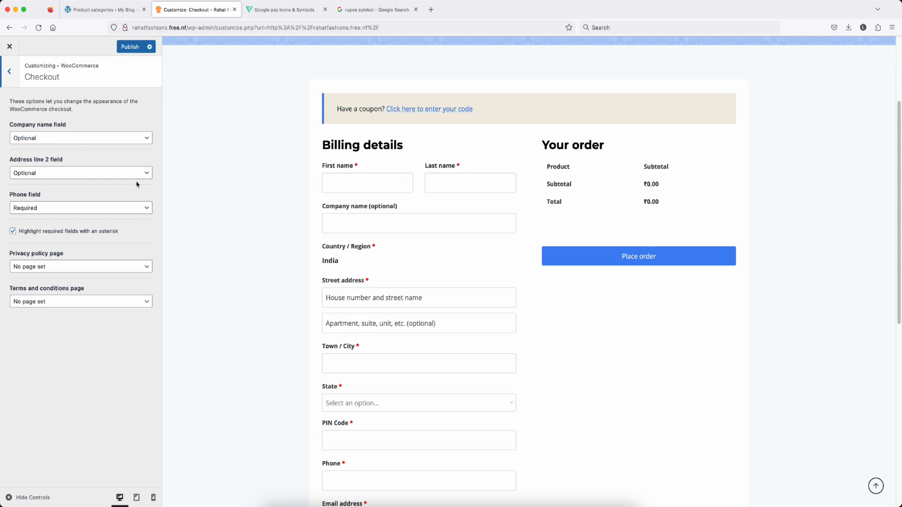
Step: Keep the checkout's company name and address line 2 fields optional
click(113, 139)
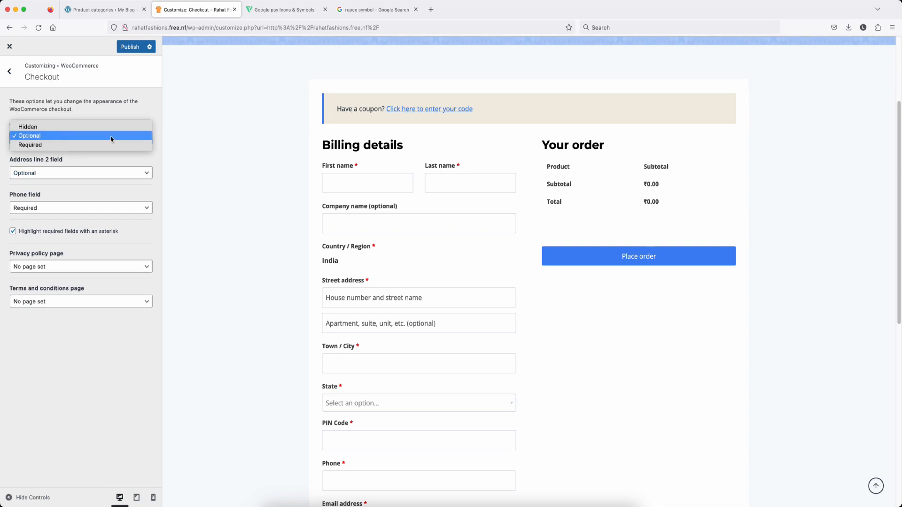
click(106, 136)
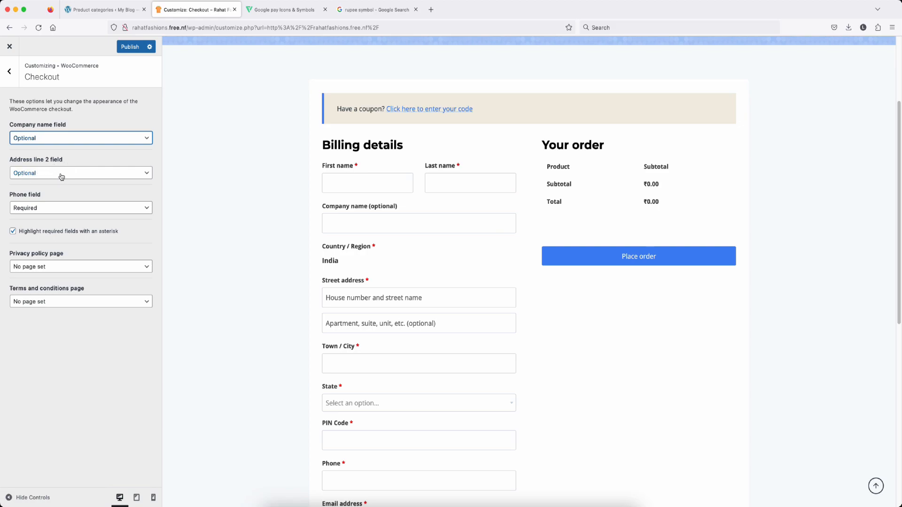
click(62, 175)
click(61, 173)
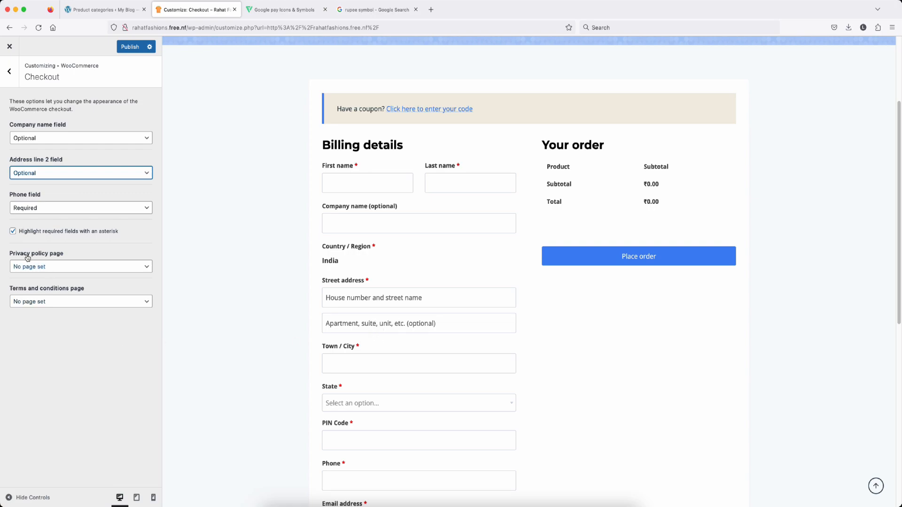
Step: Set Privacy Policy as both the privacy policy and terms pages, then publish
click(98, 269)
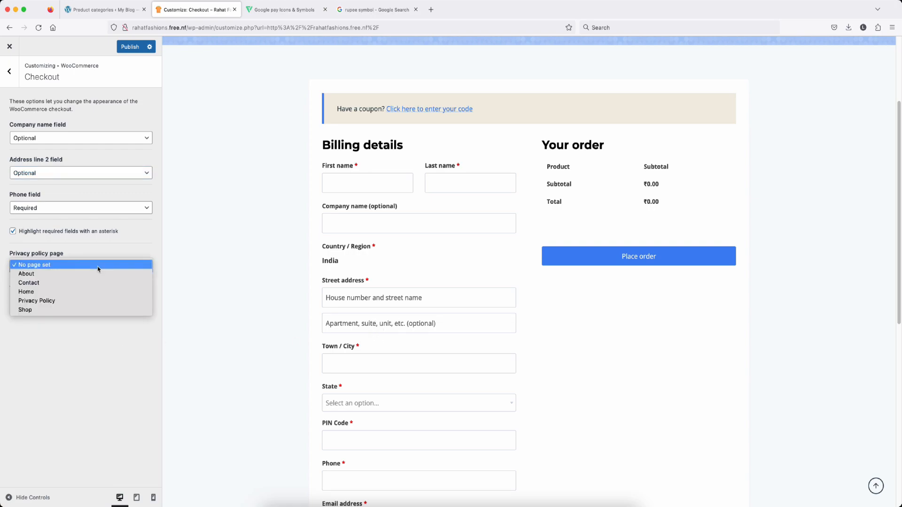
click(61, 304)
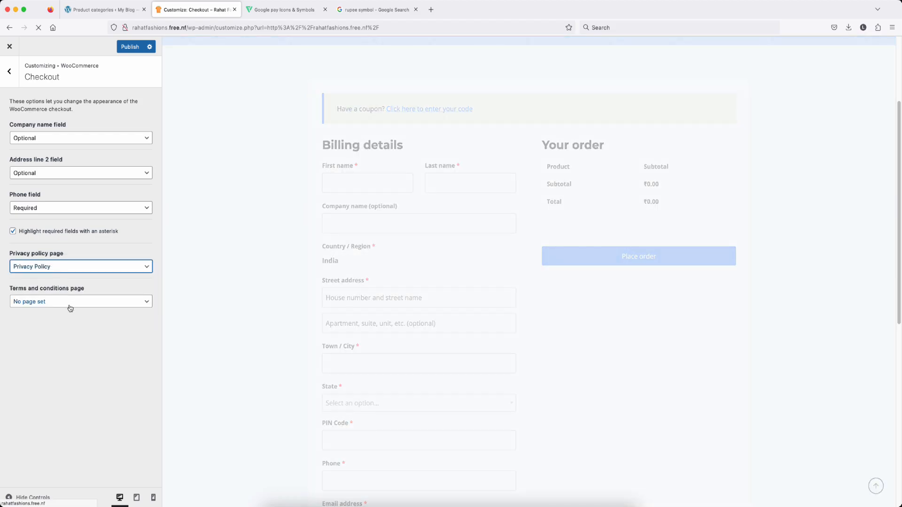
click(99, 303)
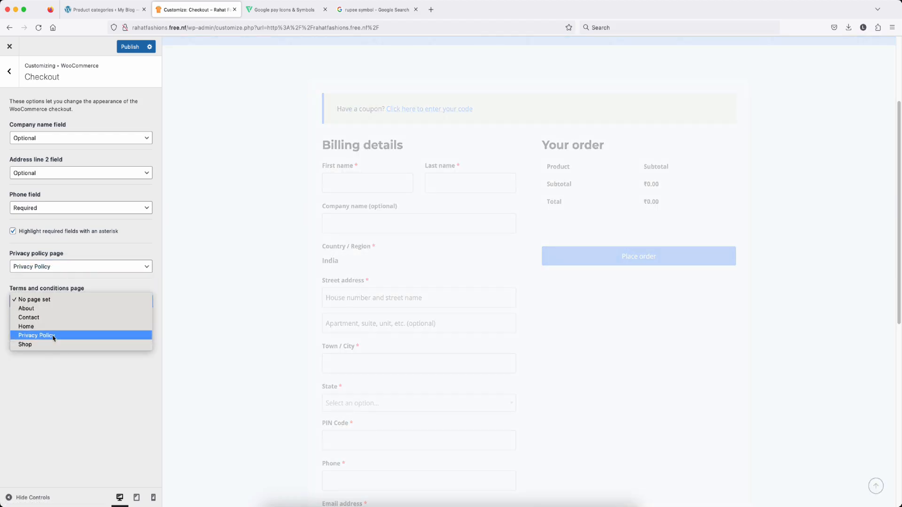
click(54, 336)
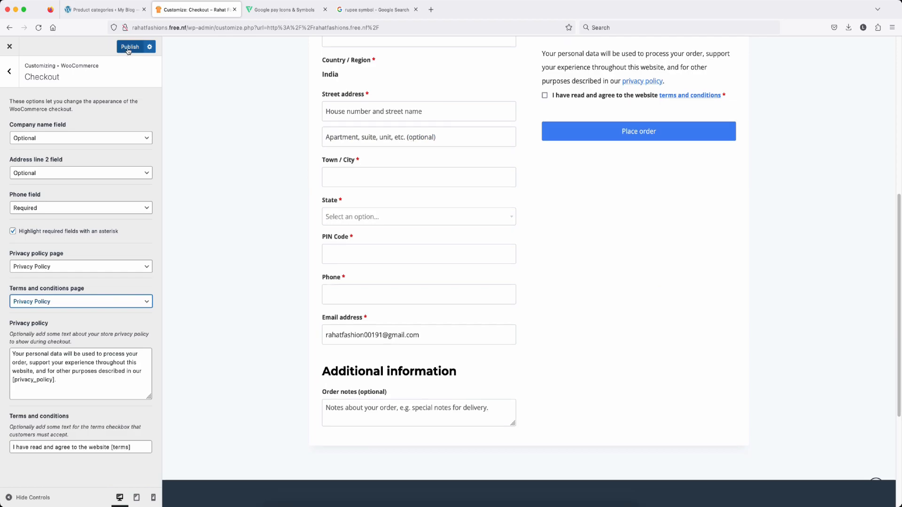
click(131, 47)
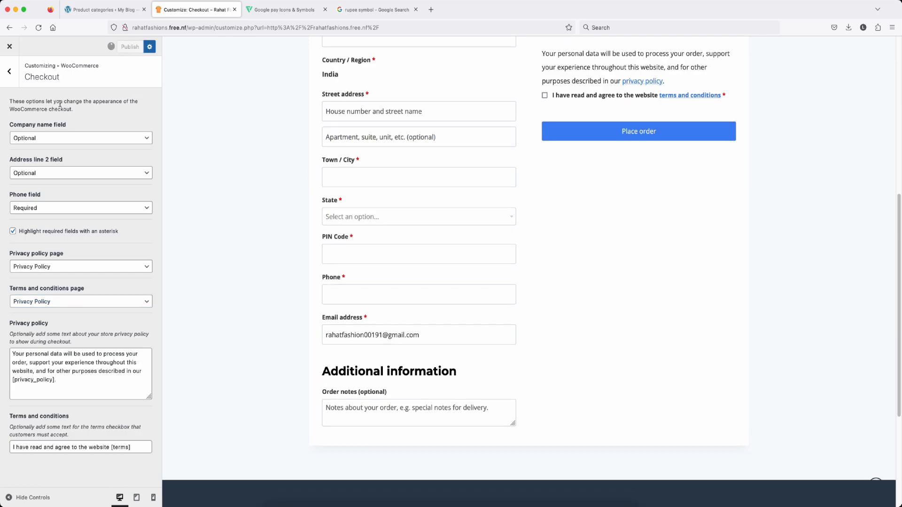
click(9, 73)
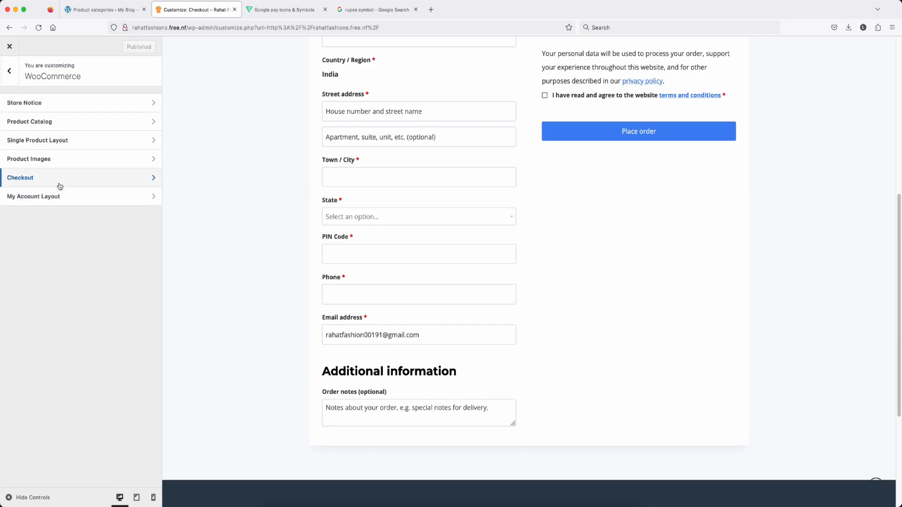
Step: Turn on Show User Name and Avatar in My Account Layout and publish
click(58, 201)
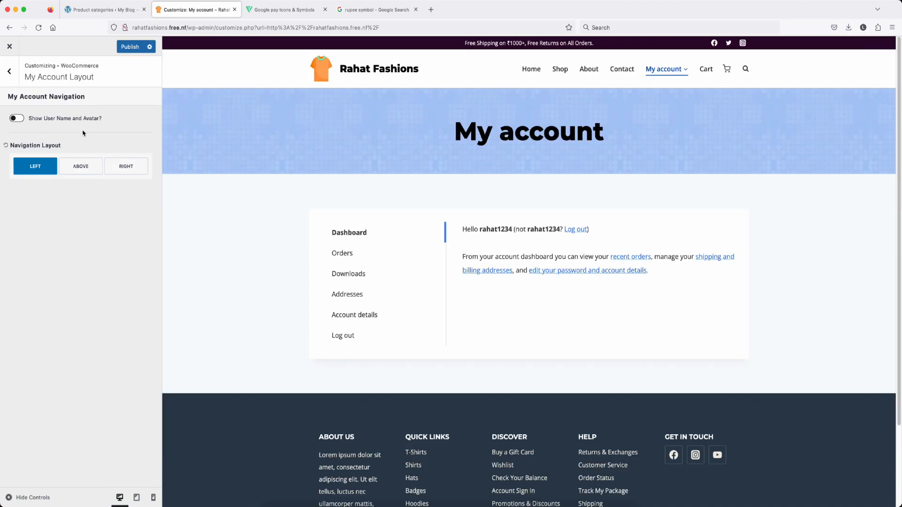
click(18, 118)
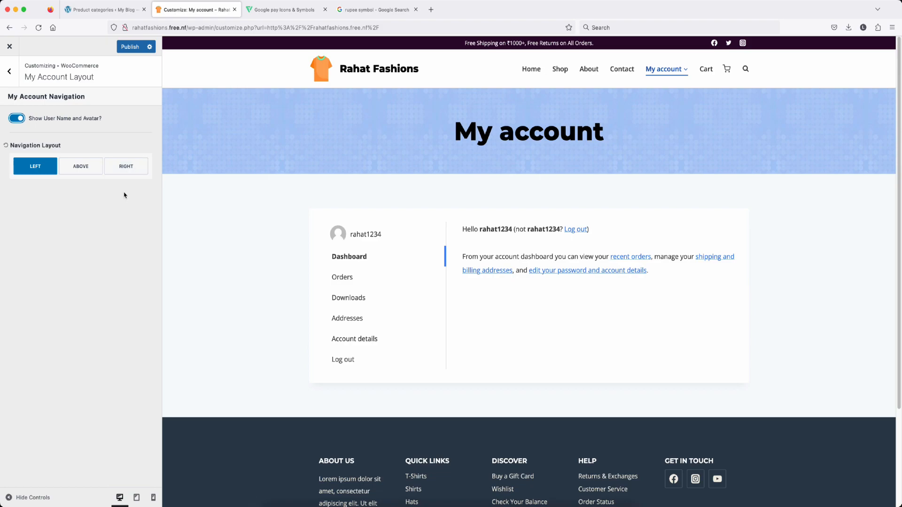
click(130, 47)
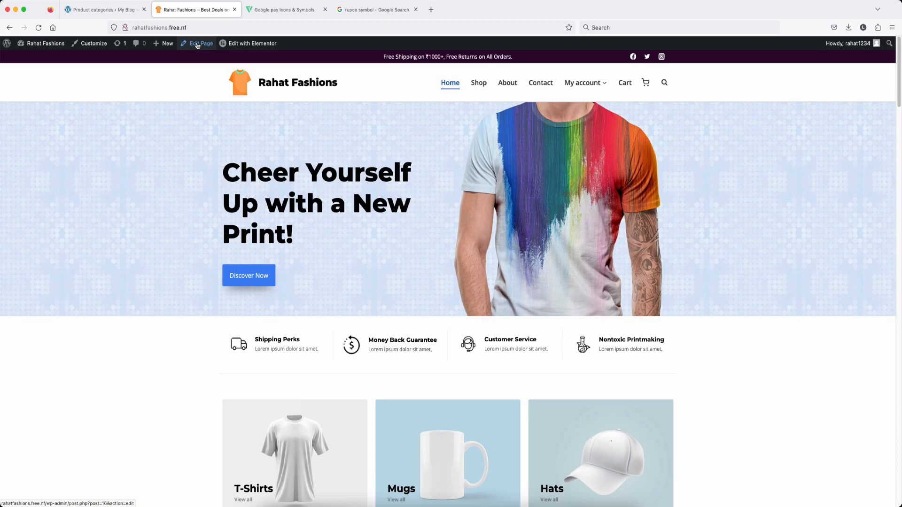
Step: Open the Home page in Elementor, dismissing the autosave notice, then switch to YouTube
click(197, 45)
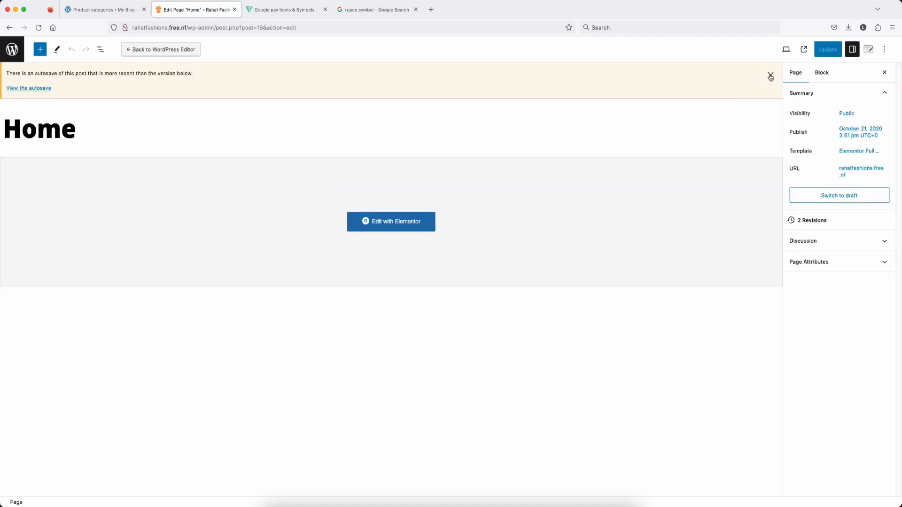
click(772, 76)
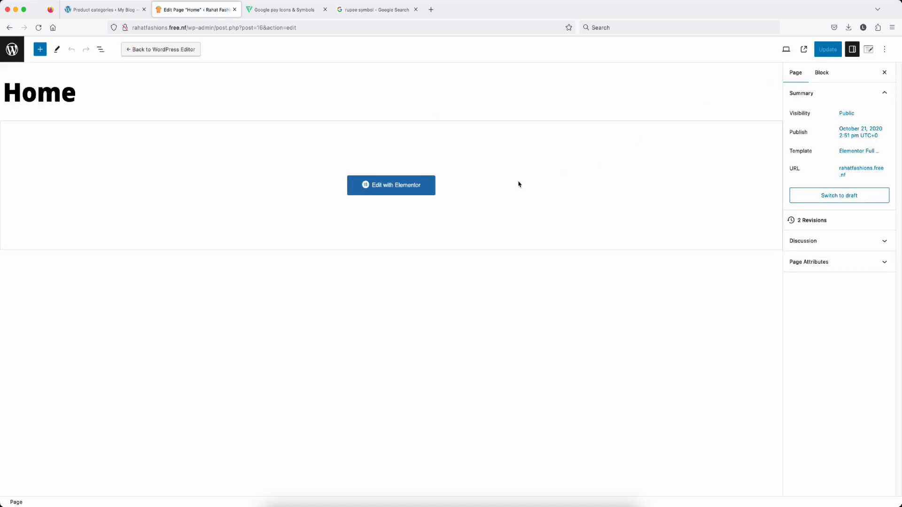
click(389, 185)
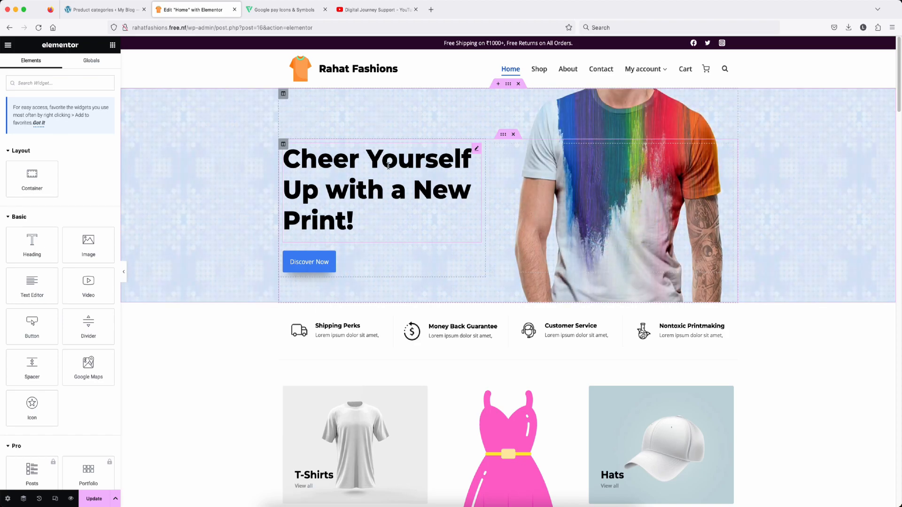
click(381, 11)
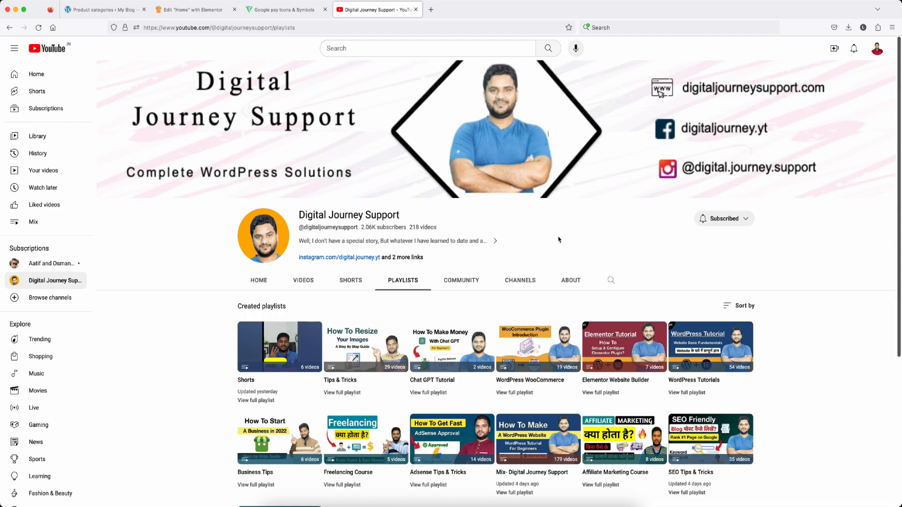
Step: Scroll through the YouTube channel's playlists, then go back to the Elementor Home editor
scroll(559, 240, down, 5)
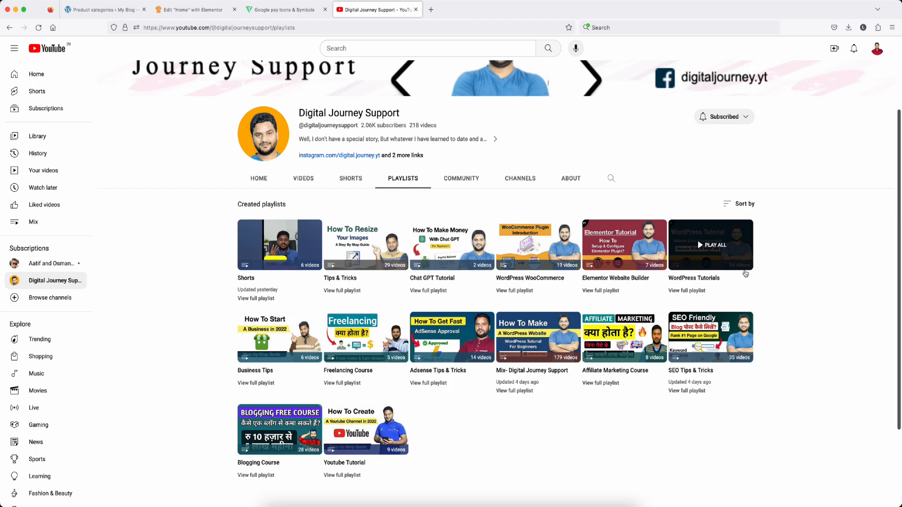
click(193, 10)
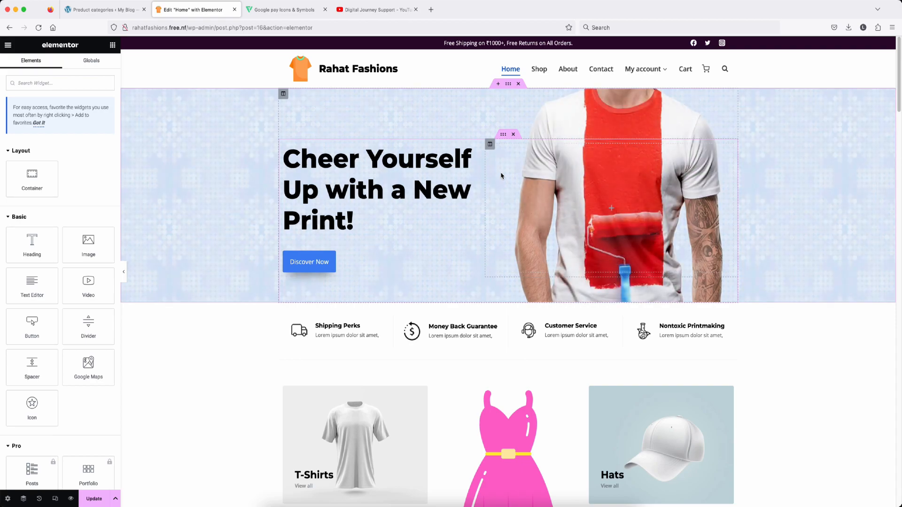
Step: Open the Edit Section settings of the 'Cheer Yourself Up' hero section
scroll(500, 175, down, 1)
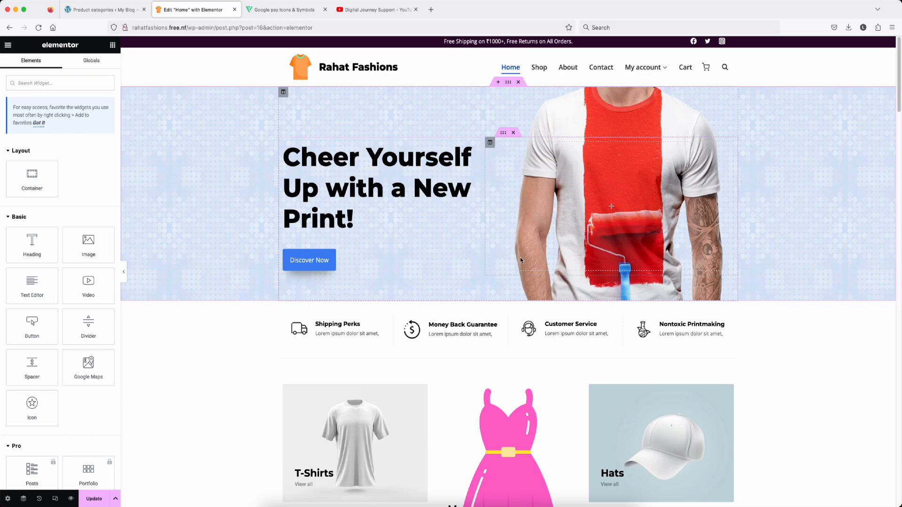
scroll(519, 115, down, 1)
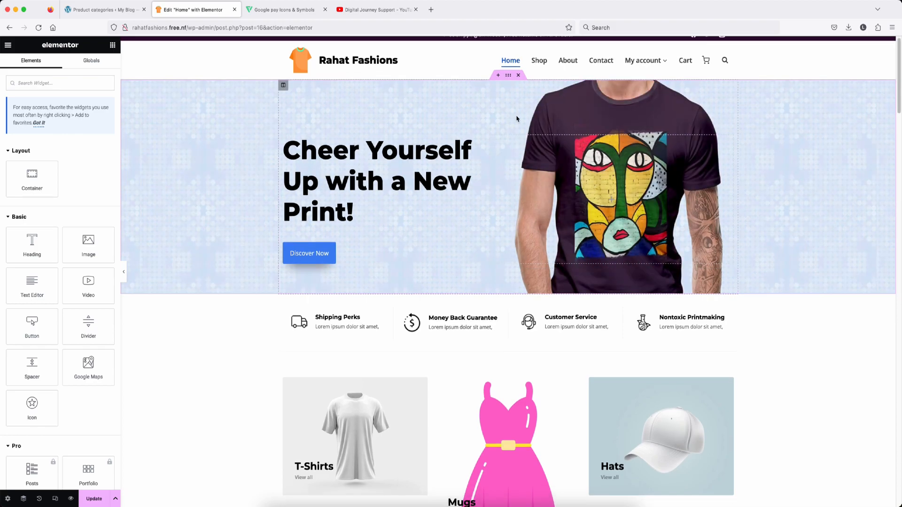
scroll(538, 116, up, 1)
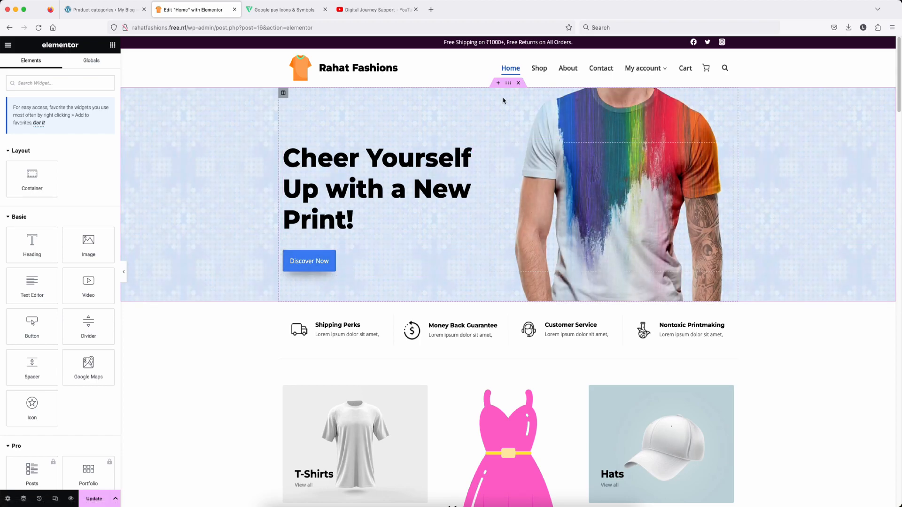
click(509, 86)
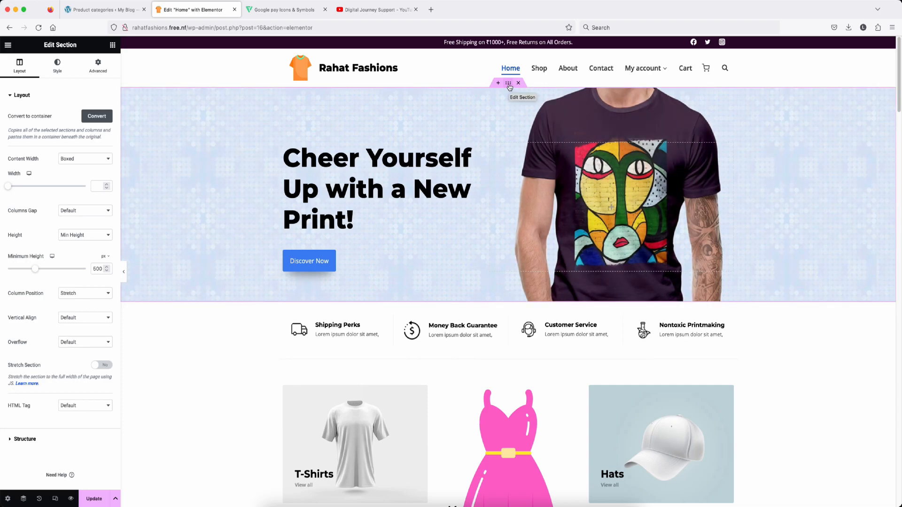
Step: Add the placeholder image to the hero's background slideshow gallery as a fifth slide
click(57, 66)
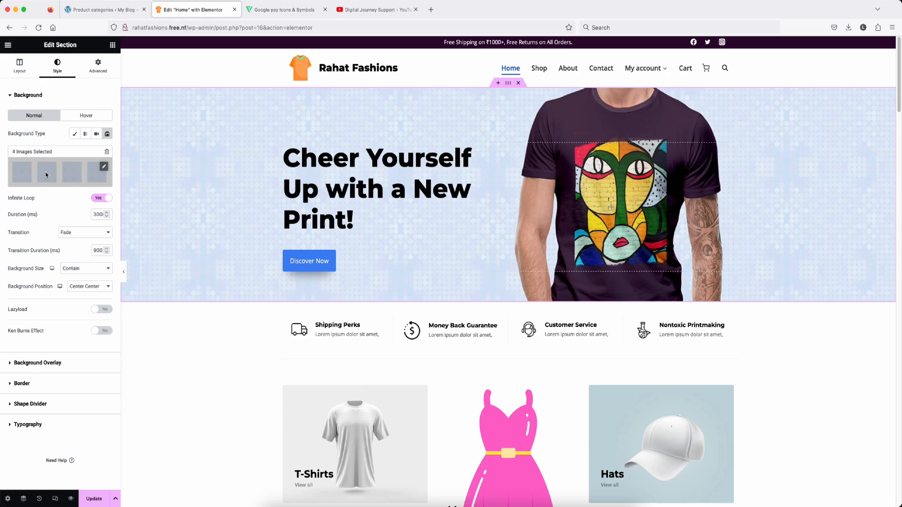
click(46, 175)
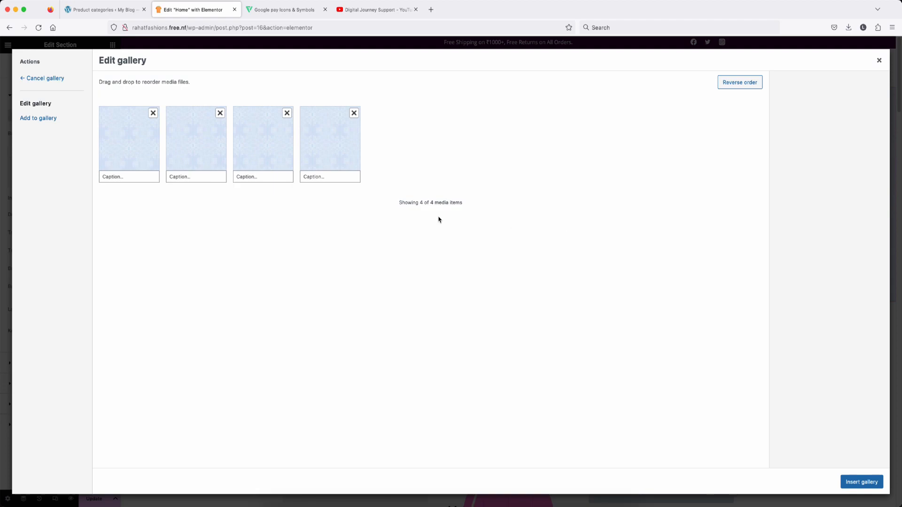
click(39, 123)
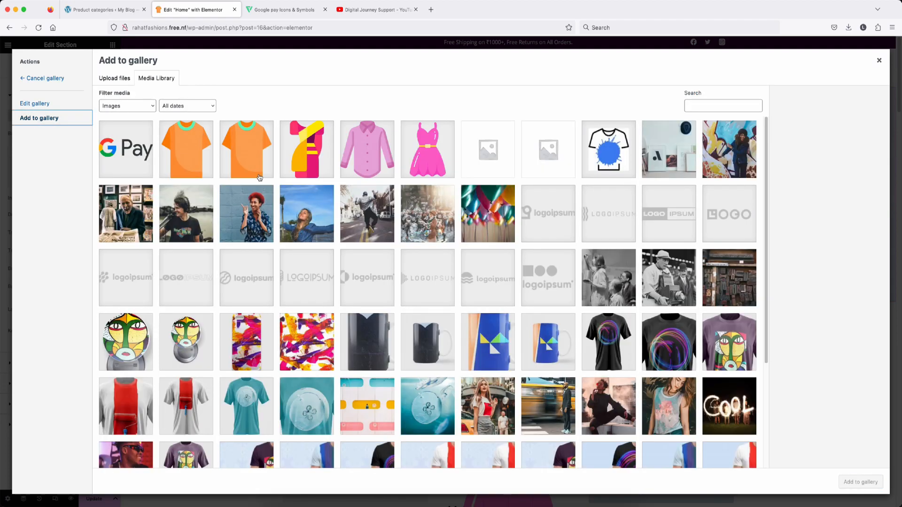
click(493, 154)
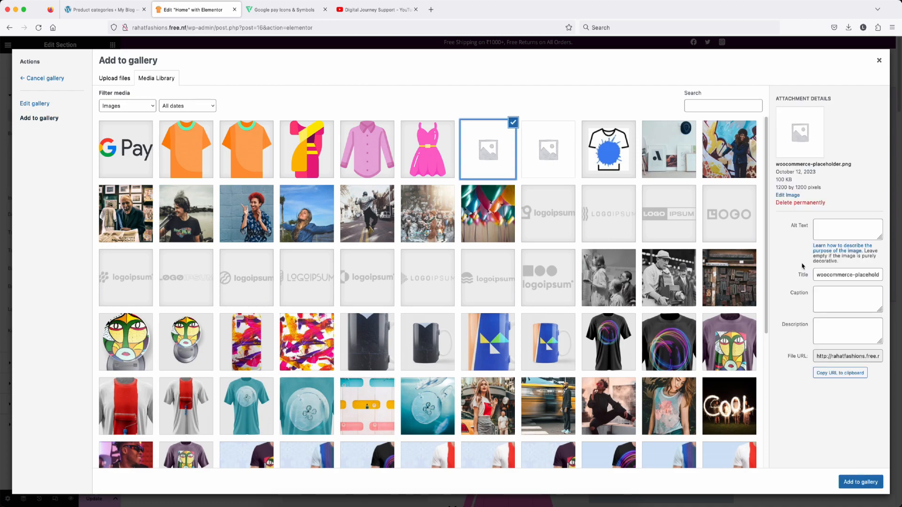
click(860, 482)
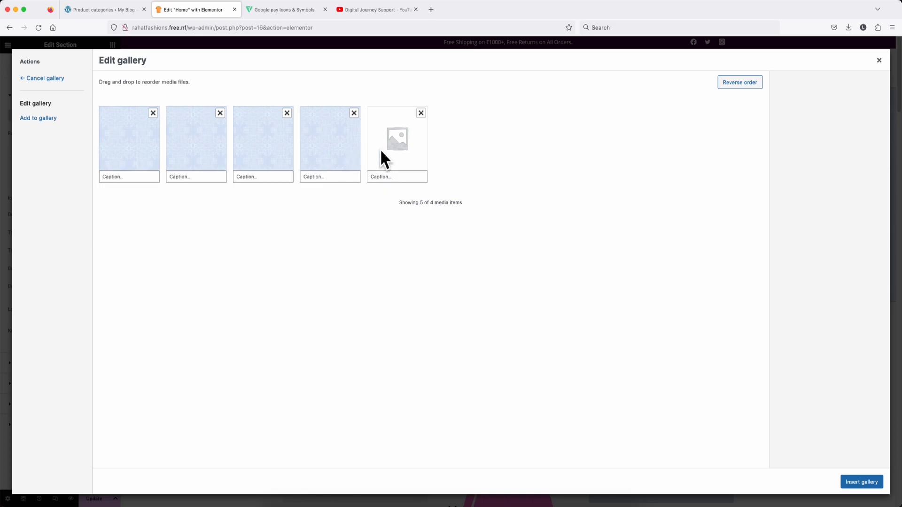
click(863, 482)
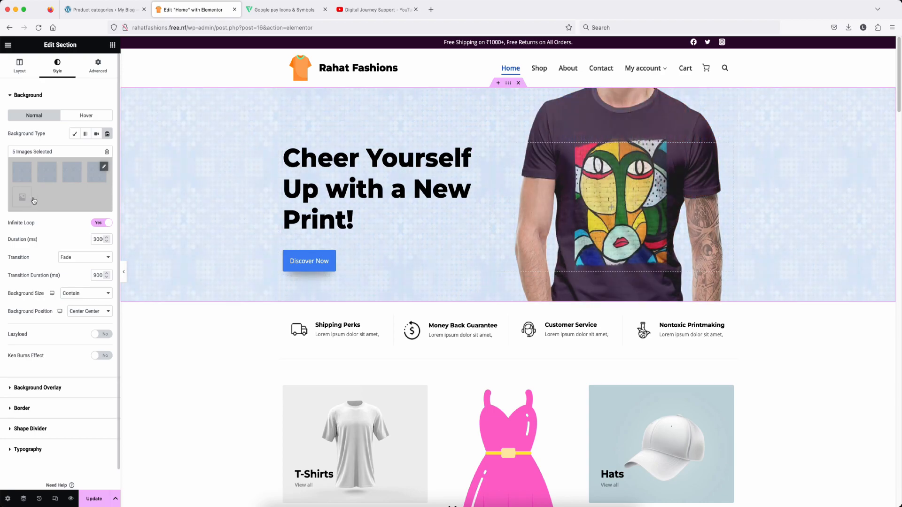
Step: Remove the fifth slideshow image again, then open the hero column's settings
click(33, 200)
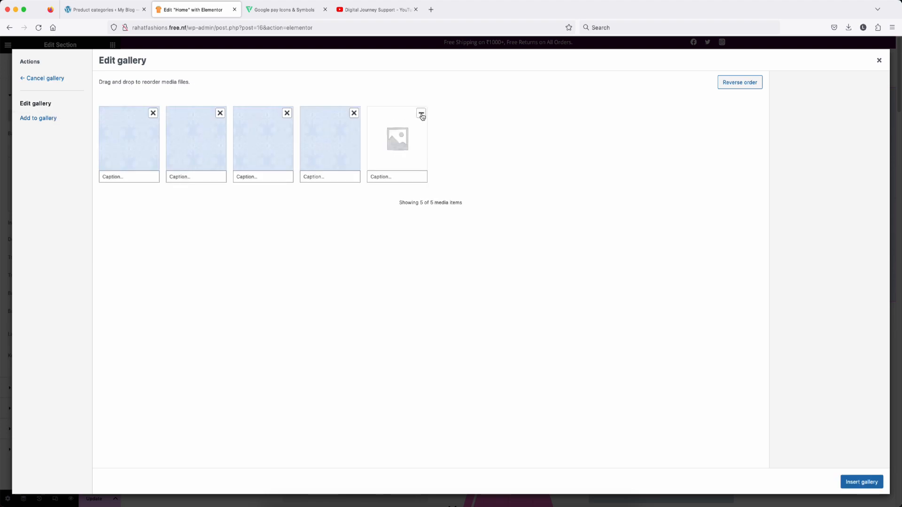
click(422, 114)
click(879, 60)
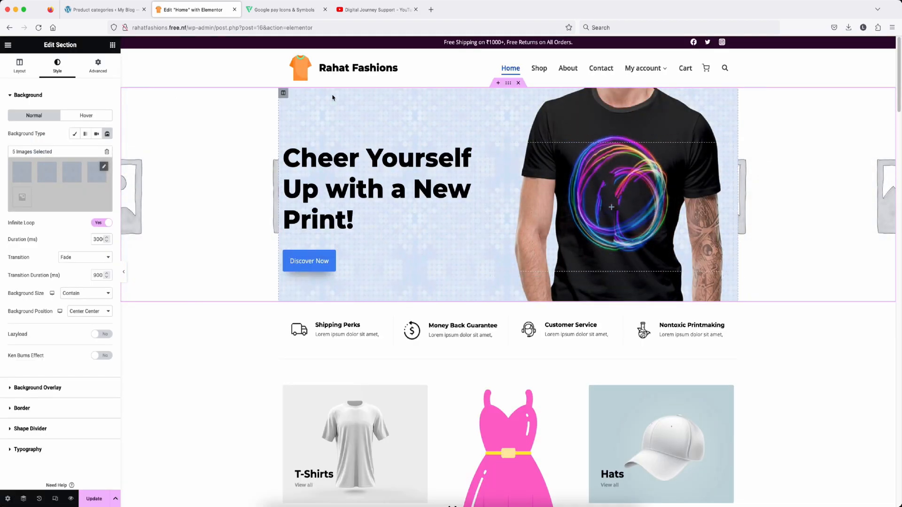
click(283, 95)
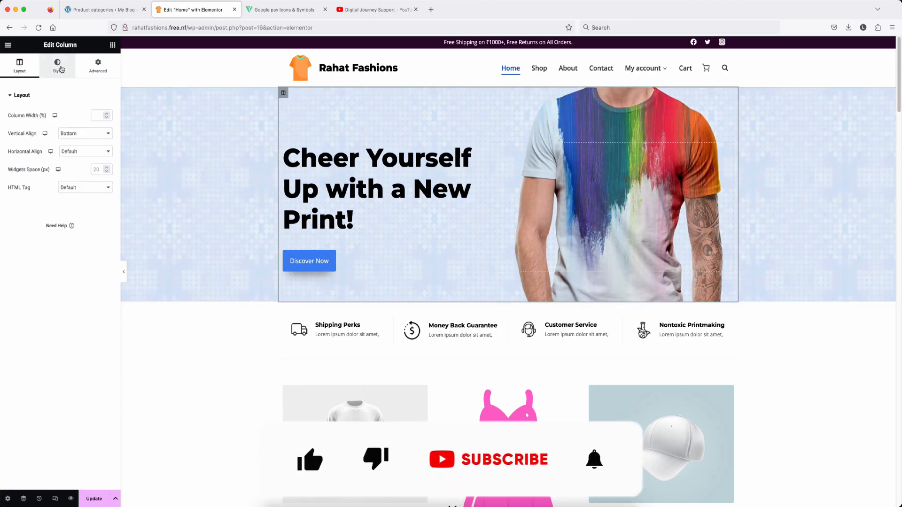
Step: Inspect the column slideshow's fourth image, close the image editor, and select the hero heading
click(59, 68)
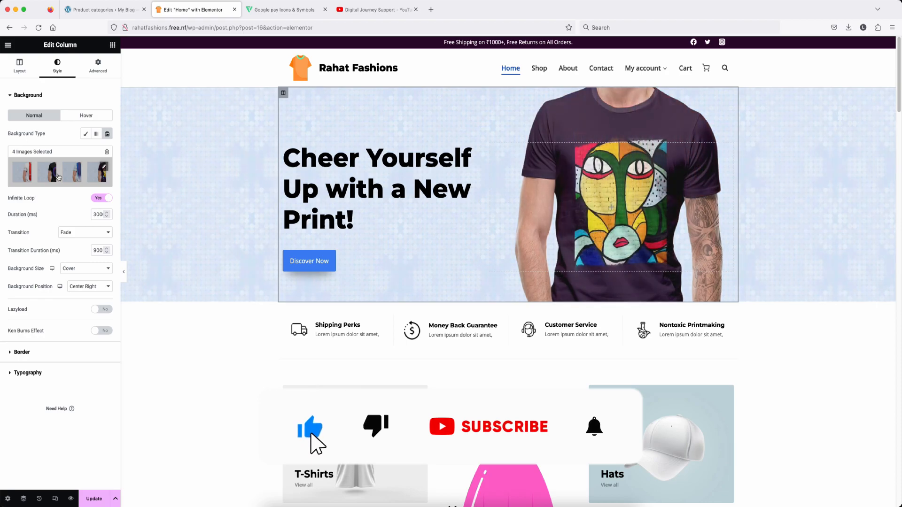
click(58, 176)
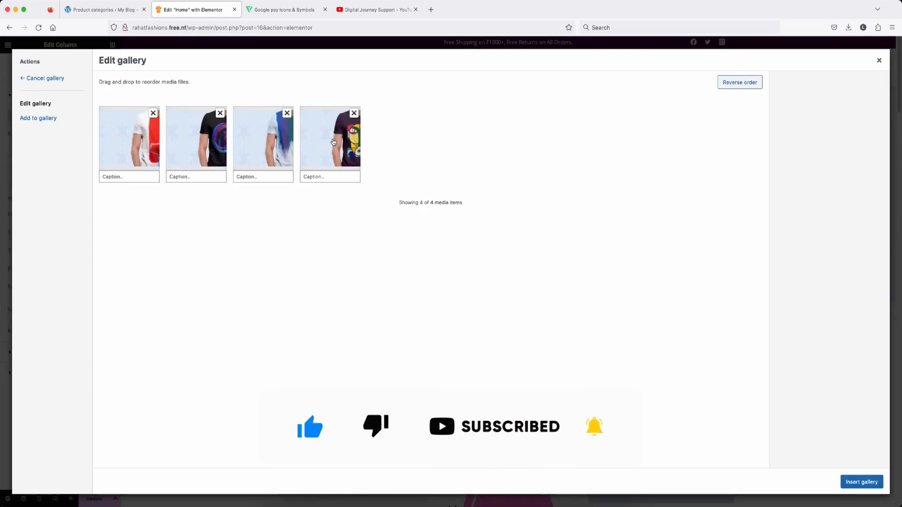
click(333, 142)
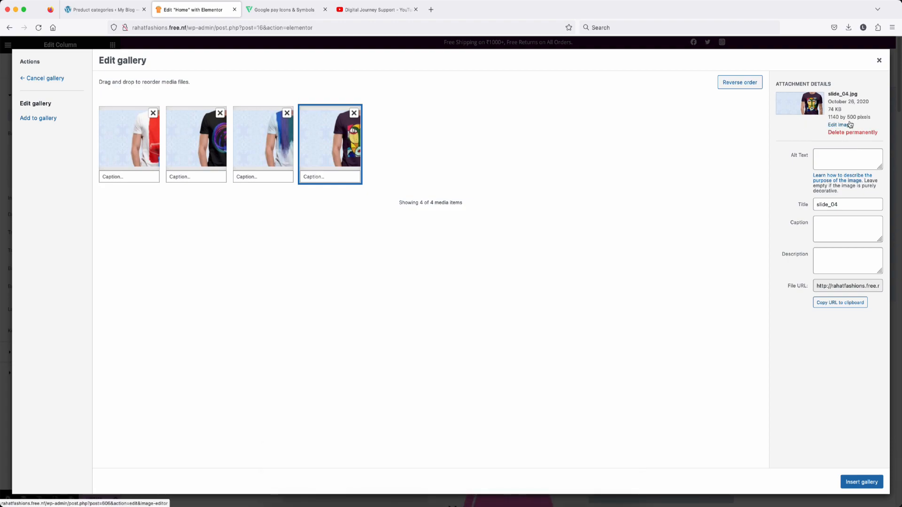
click(835, 126)
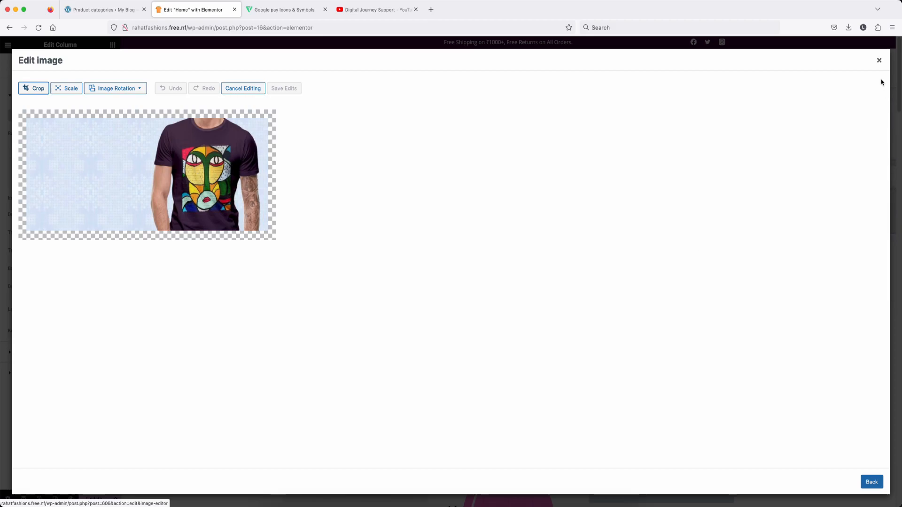
click(879, 61)
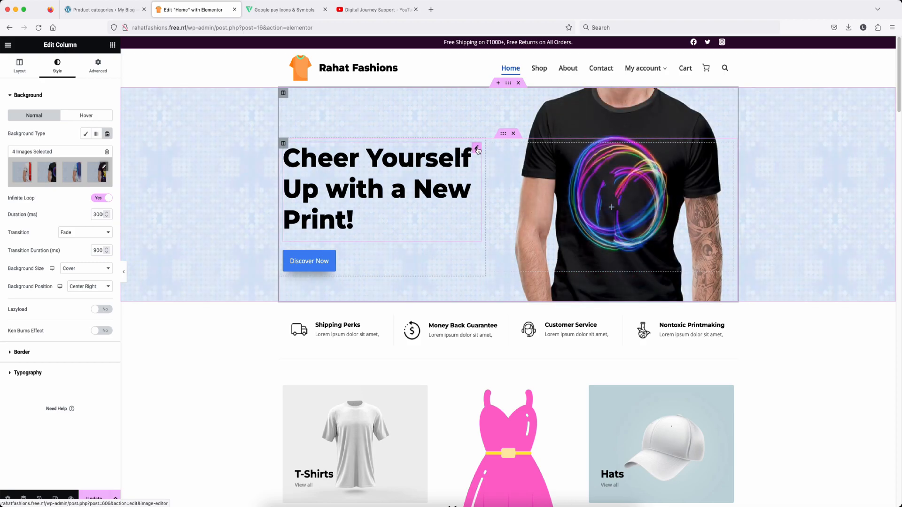
click(477, 150)
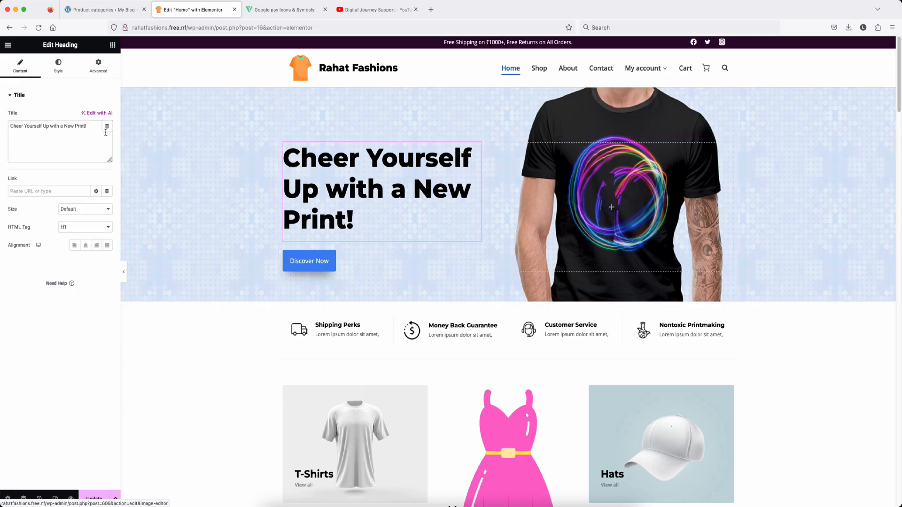
Step: Check the hero heading and Discover Now button link, then select the Shipping Perks box
triple_click(61, 128)
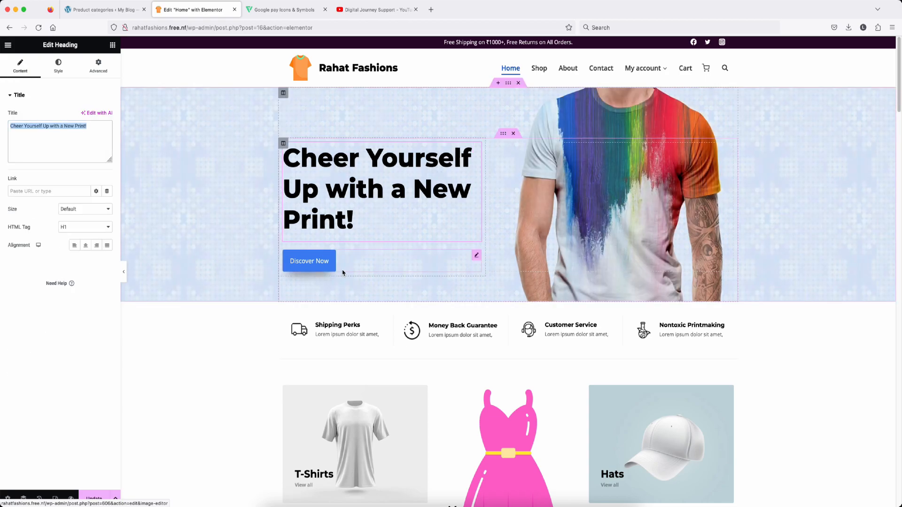
click(476, 257)
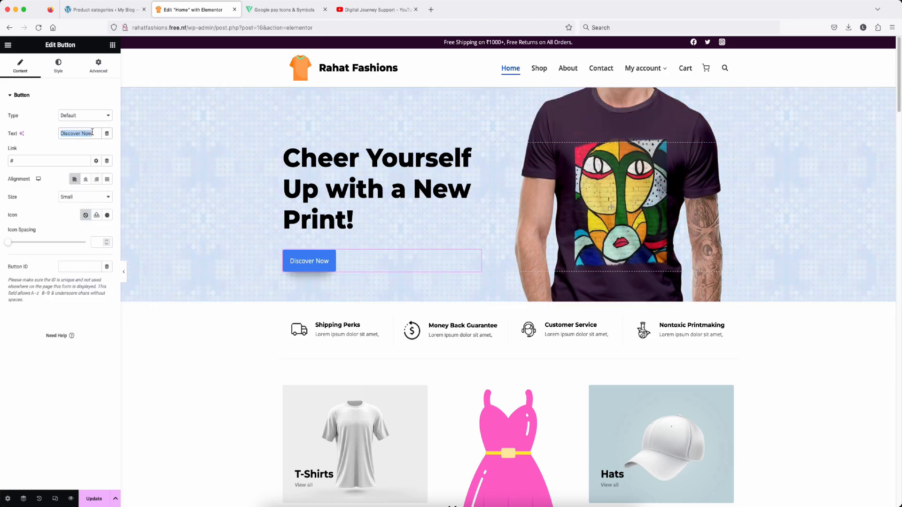
click(28, 161)
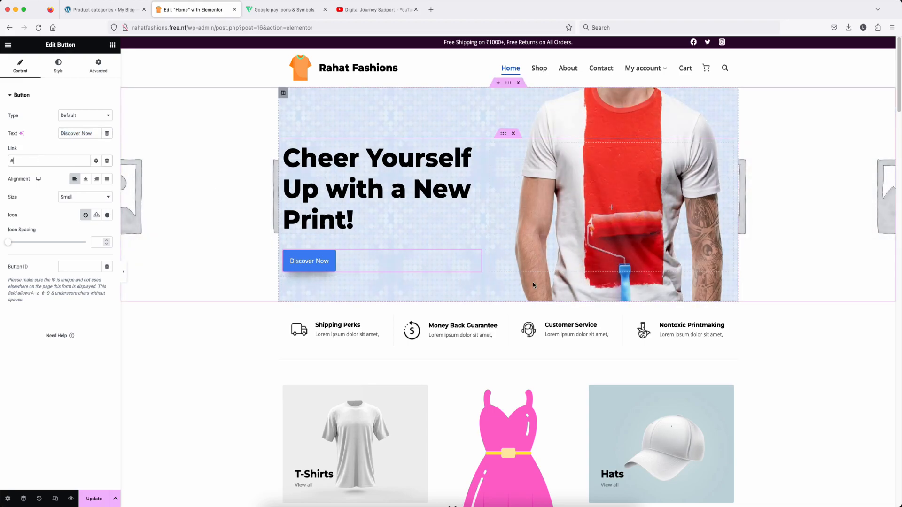
scroll(533, 282, down, 3)
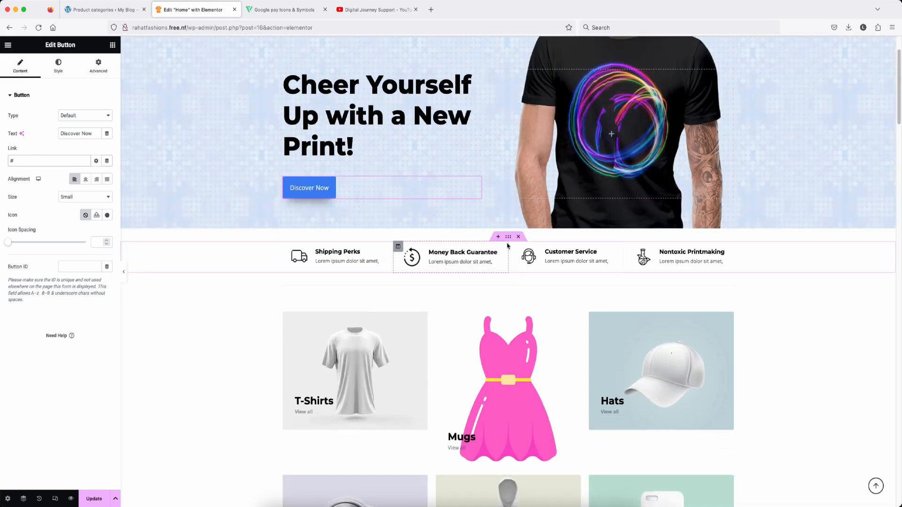
click(508, 237)
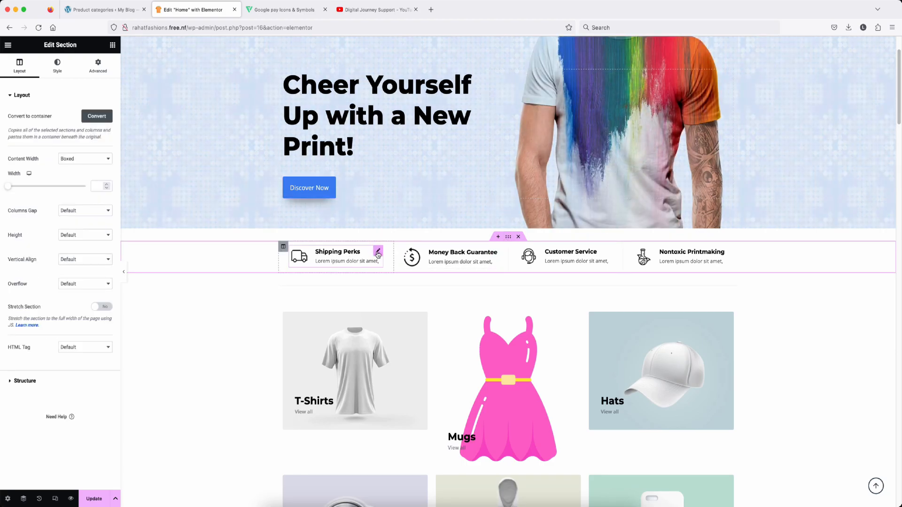
click(377, 254)
Step: Download the free black delivery-truck icon from Flaticon
mouse_move(37, 143)
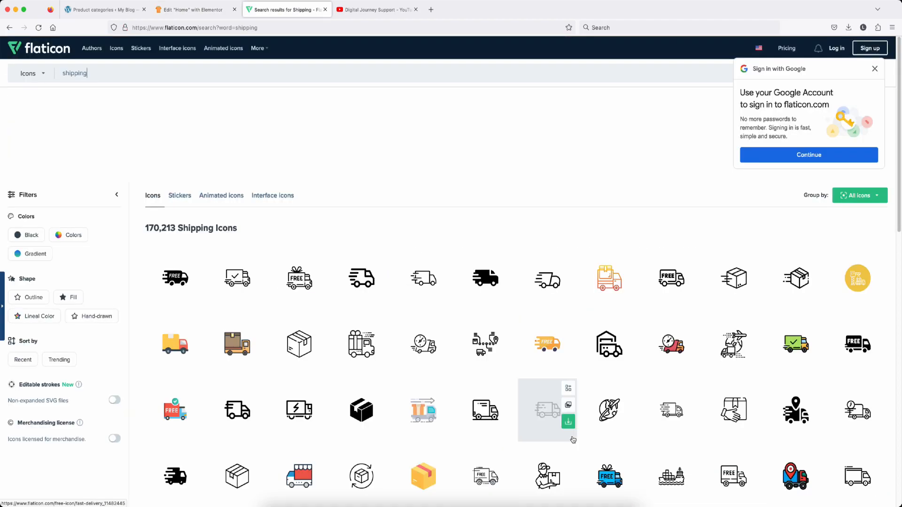
scroll(607, 423, down, 2)
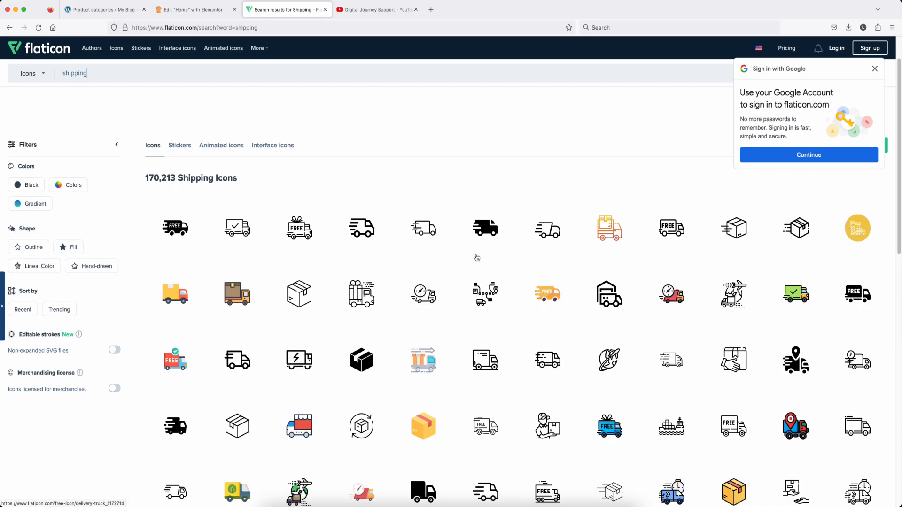
click(507, 242)
click(483, 290)
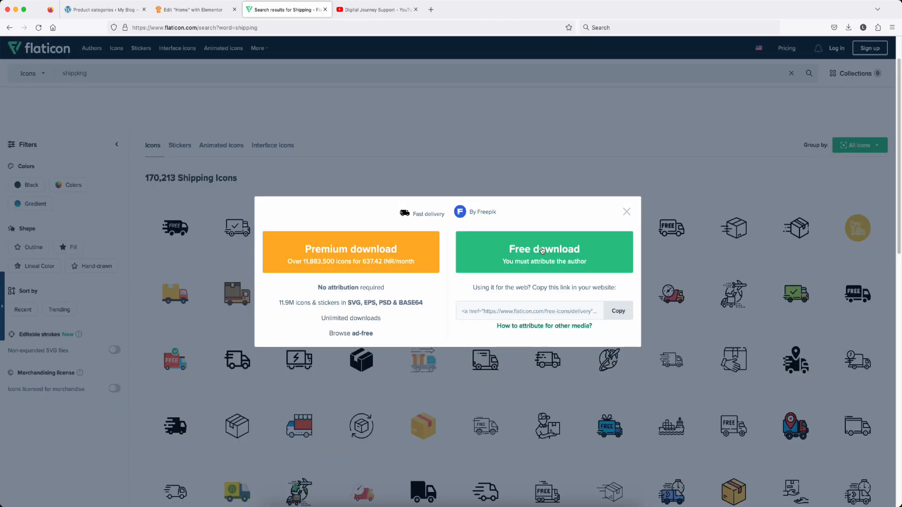
click(543, 251)
Step: Upload fast-delivery.png and insert it as the Shipping Perks image
click(175, 10)
click(114, 78)
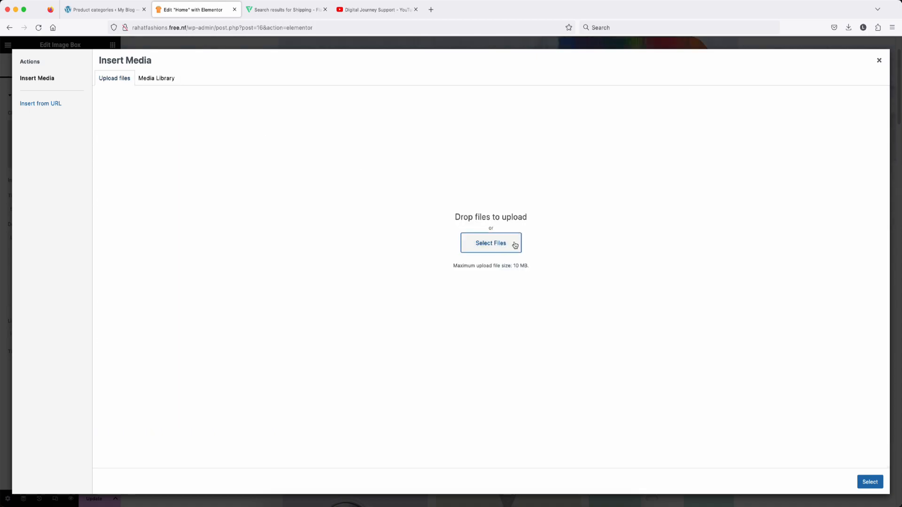
double_click(431, 132)
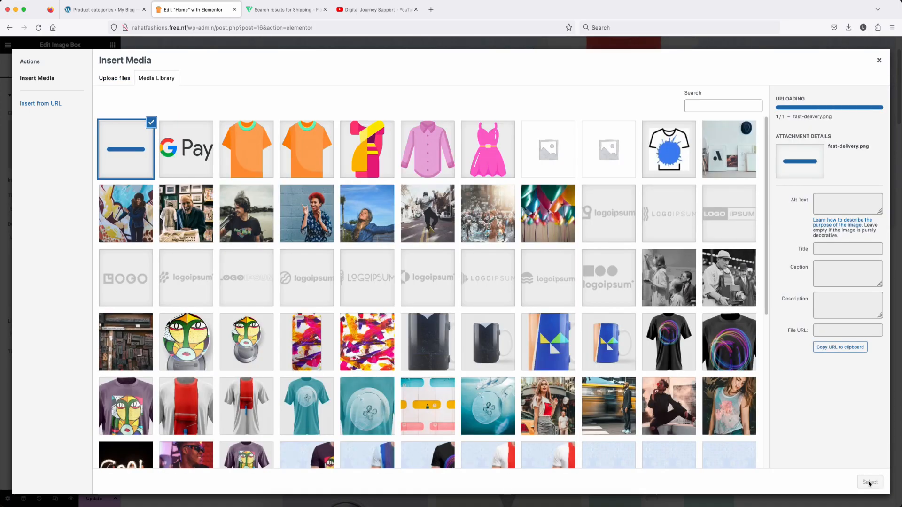
click(870, 483)
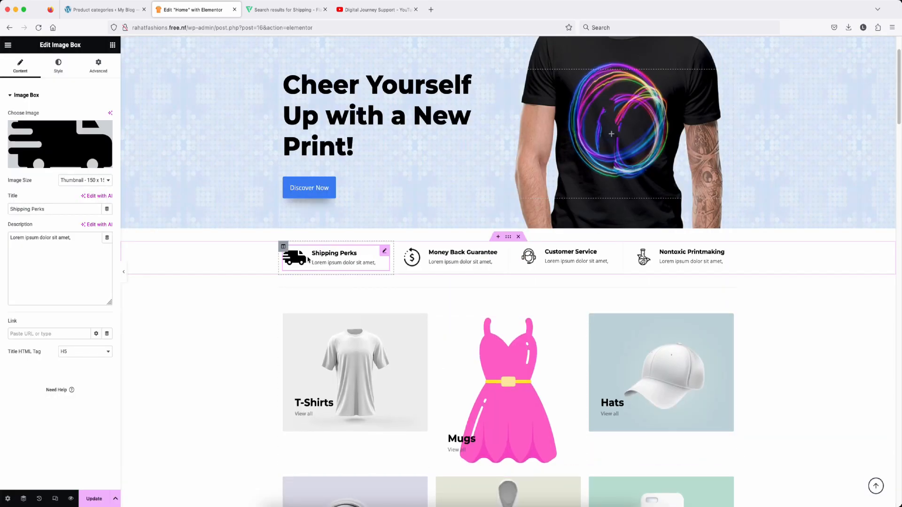
scroll(307, 260, down, 1)
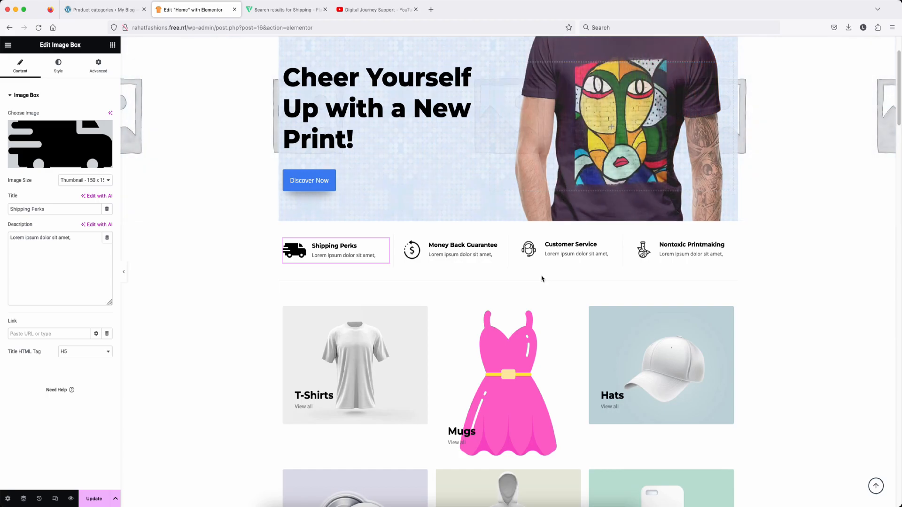
scroll(542, 280, down, 2)
Step: Upload tshirt.png as the new image in the T-Shirts tile
click(511, 278)
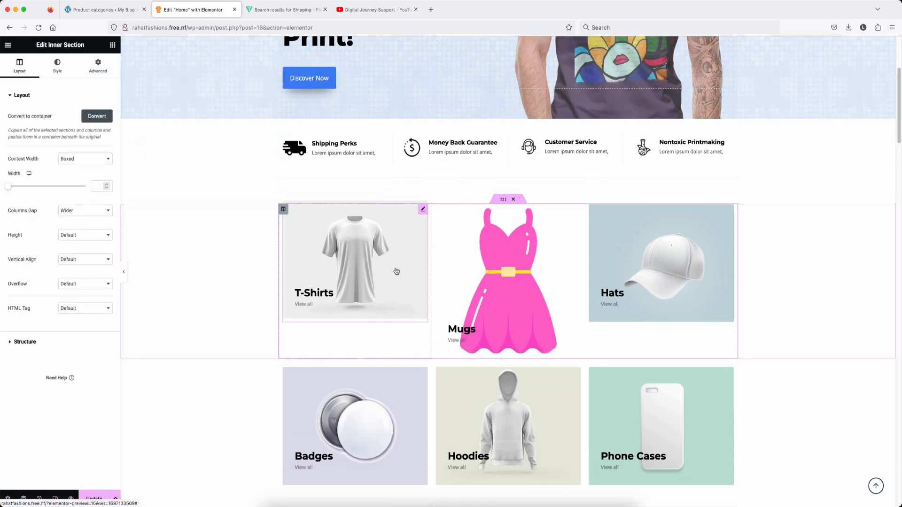
click(422, 211)
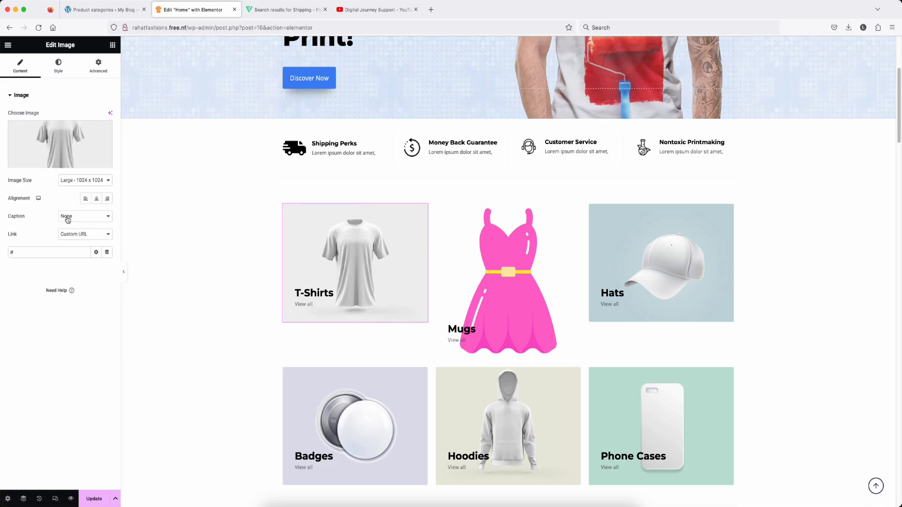
click(50, 137)
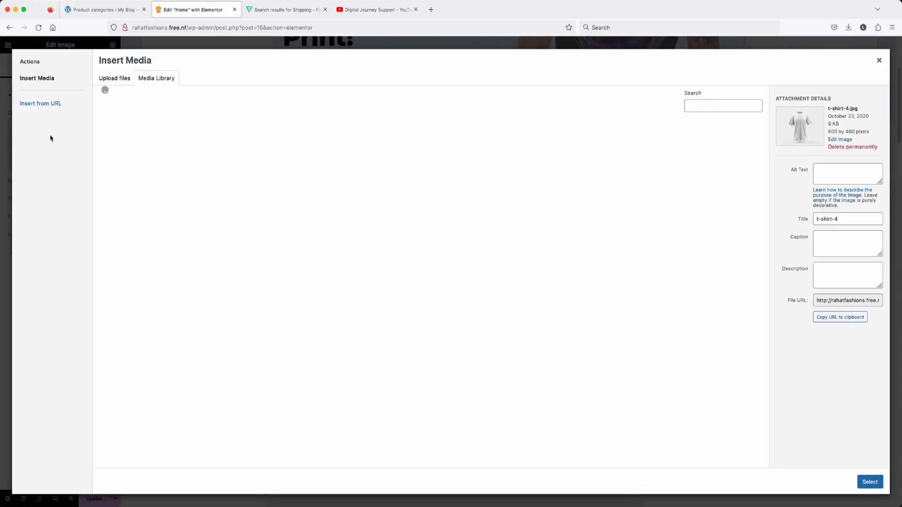
click(119, 78)
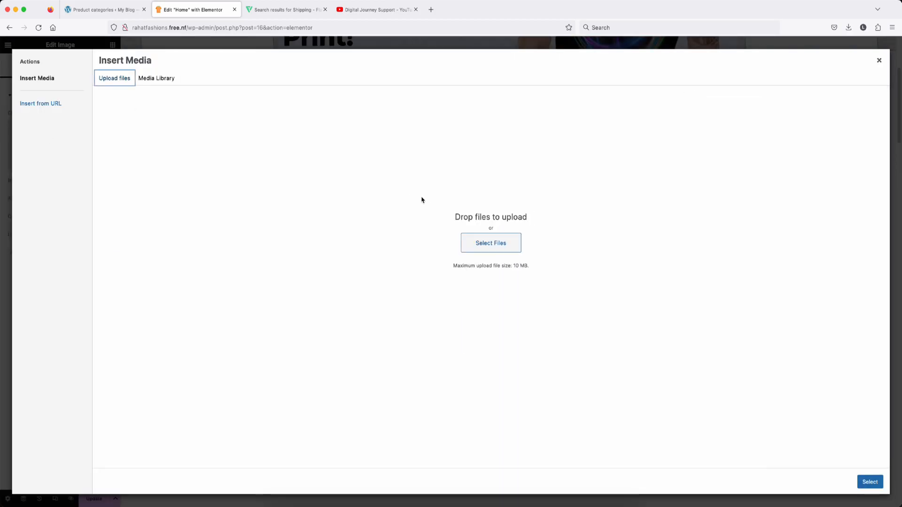
click(491, 242)
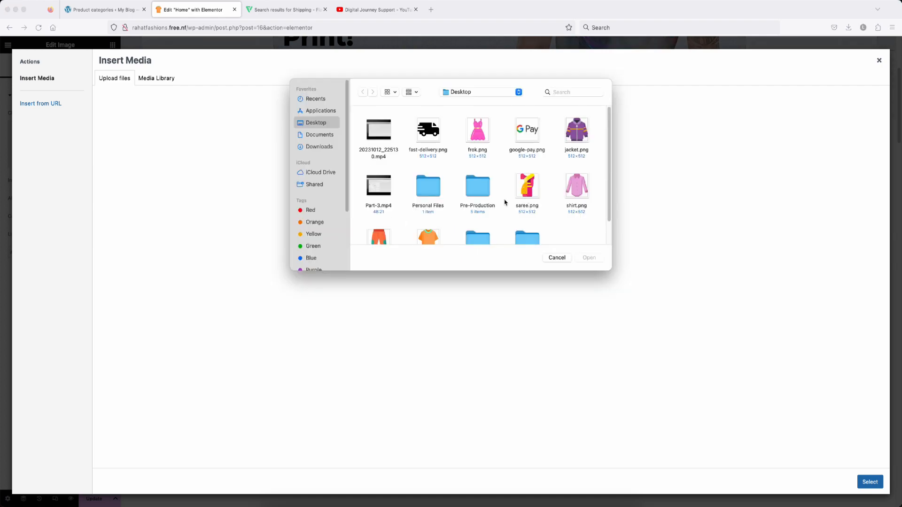
scroll(556, 210, down, 3)
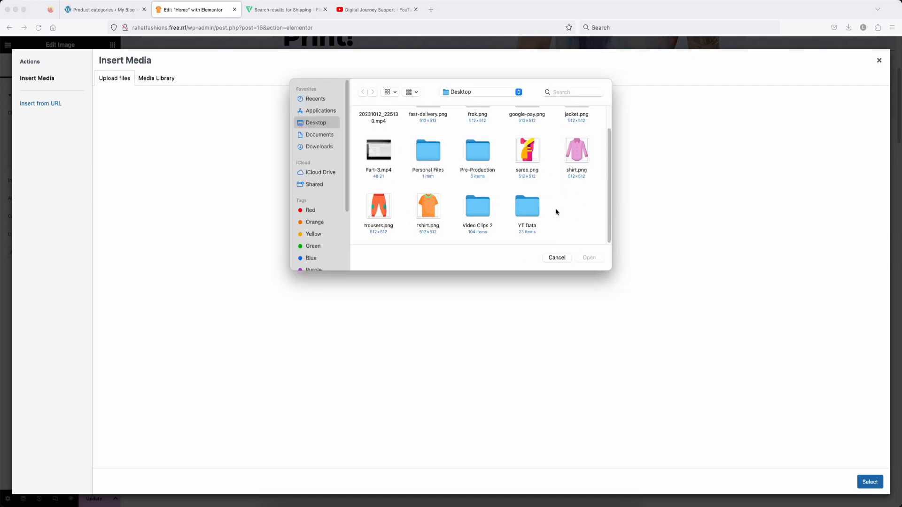
double_click(430, 208)
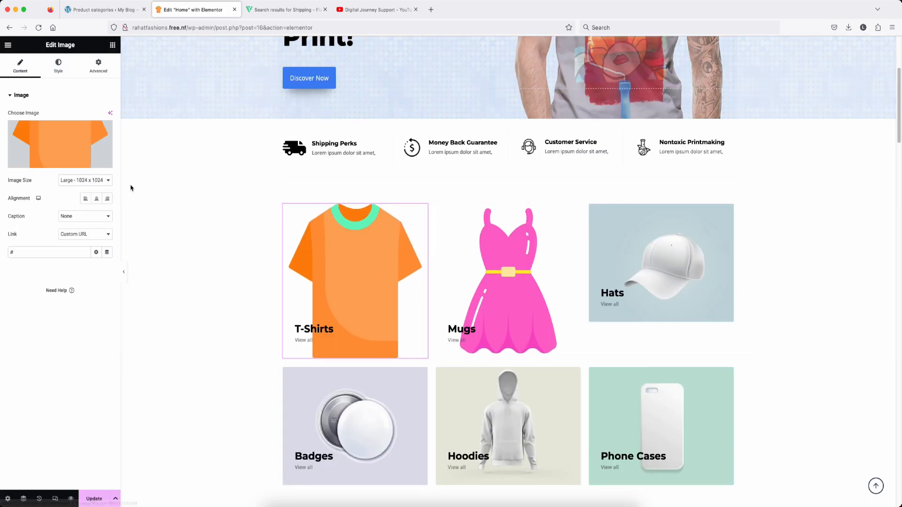
Step: Set the T-Shirts image size to Thumbnail - 150 x 150
click(106, 180)
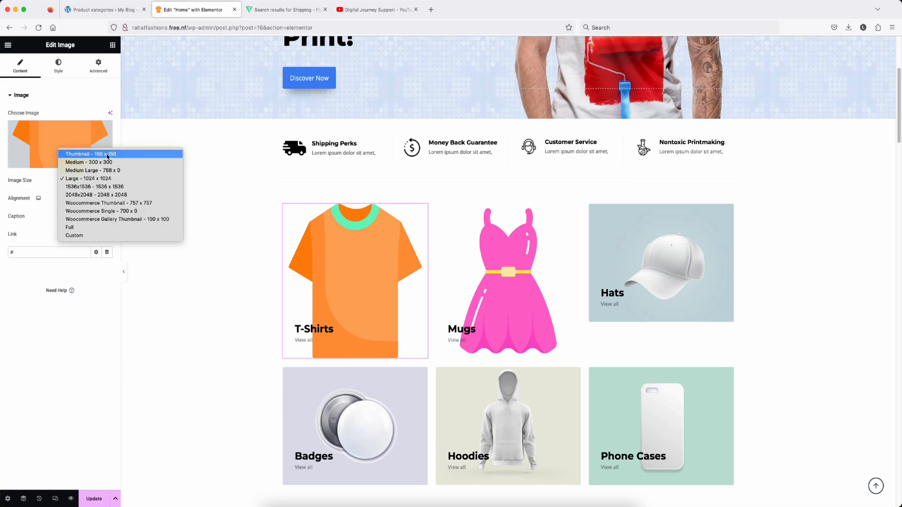
click(108, 155)
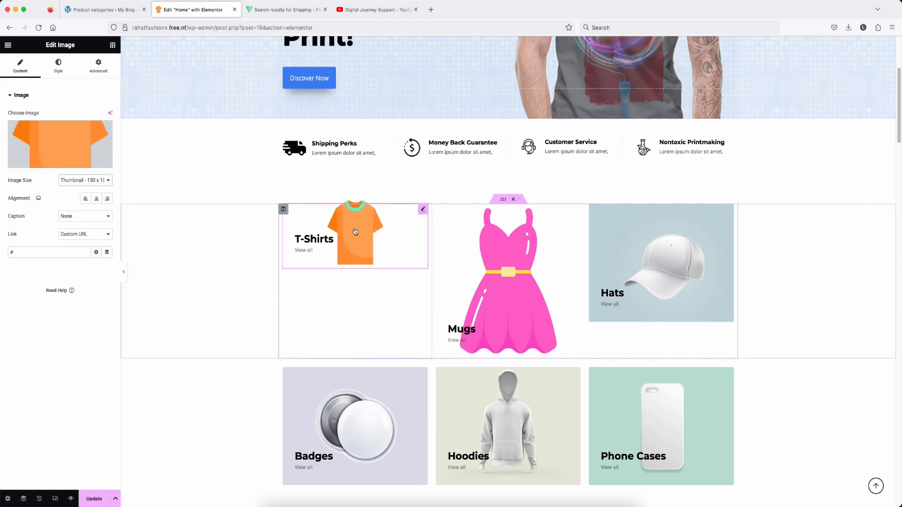
click(95, 183)
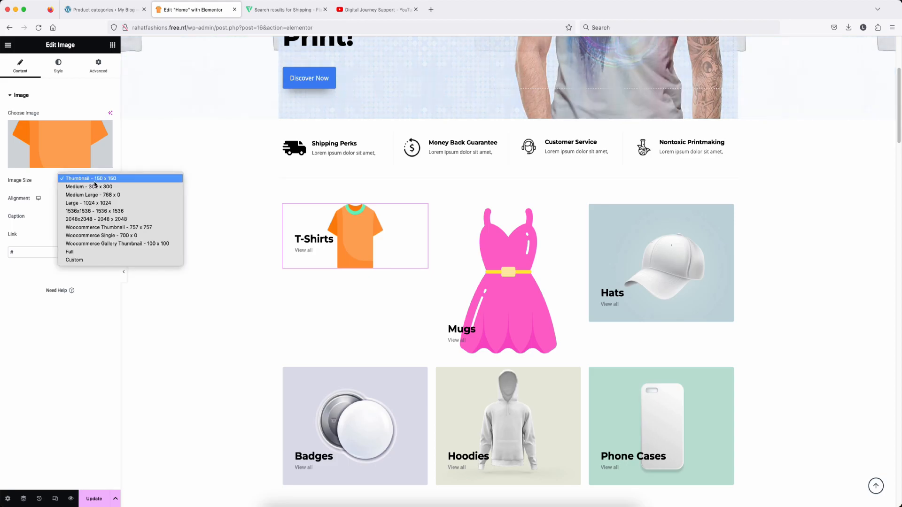
click(95, 183)
click(514, 235)
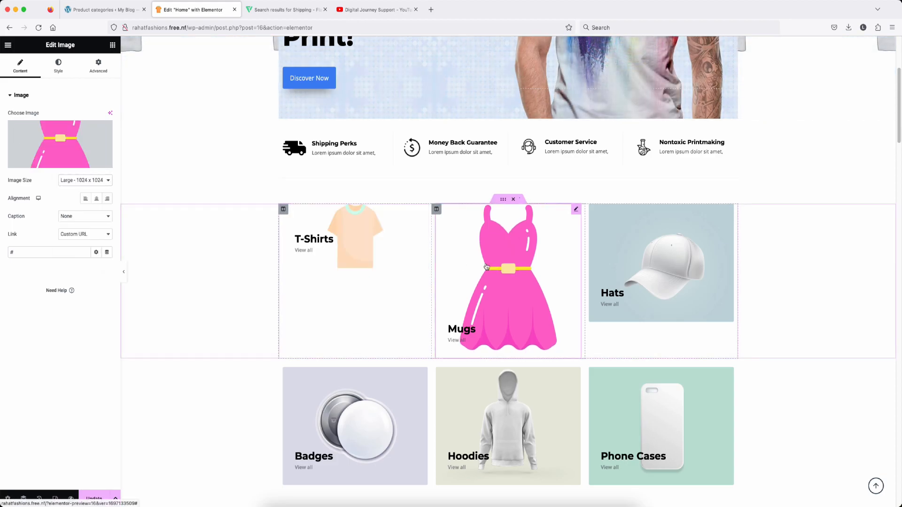
Step: Inspect the T-Shirts heading's title text, style and margin settings
click(319, 238)
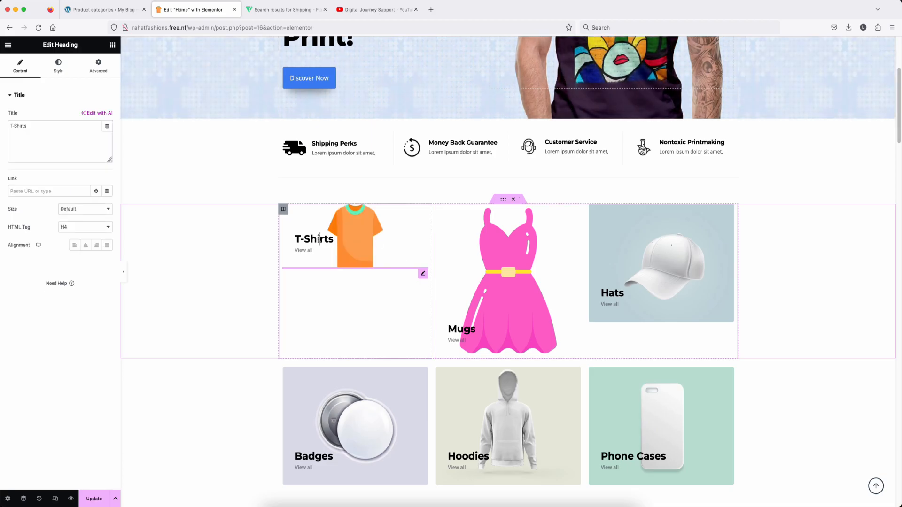
triple_click(320, 239)
triple_click(32, 127)
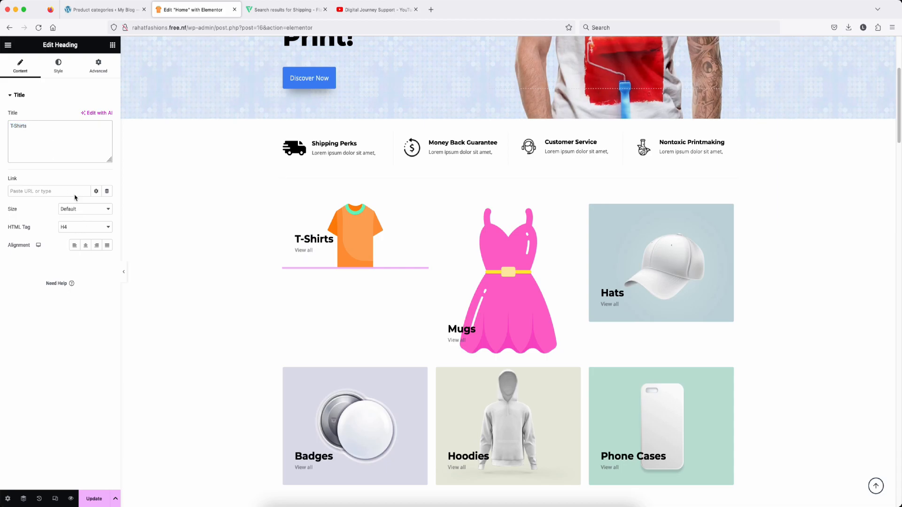
click(58, 66)
click(92, 68)
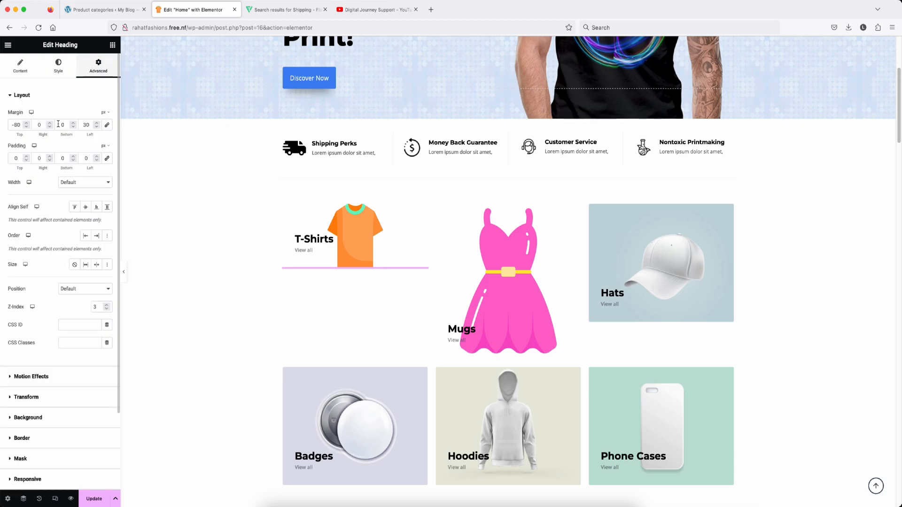
Step: Replace the Mugs tile's dress image with frok.png at Thumbnail - 150 x 150
click(534, 240)
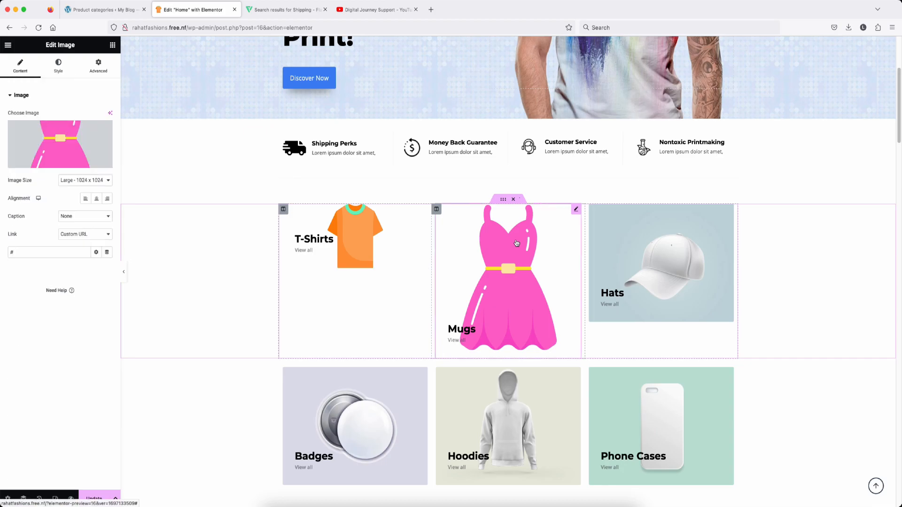
click(59, 143)
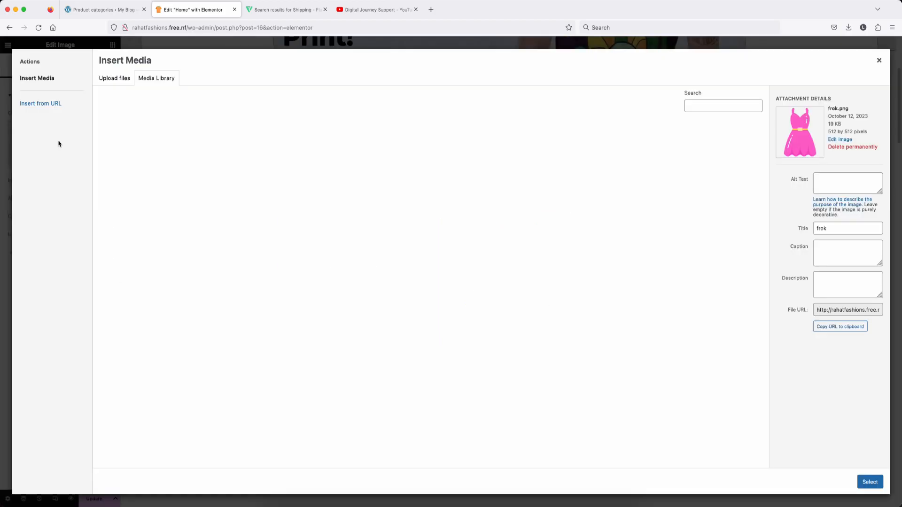
click(165, 79)
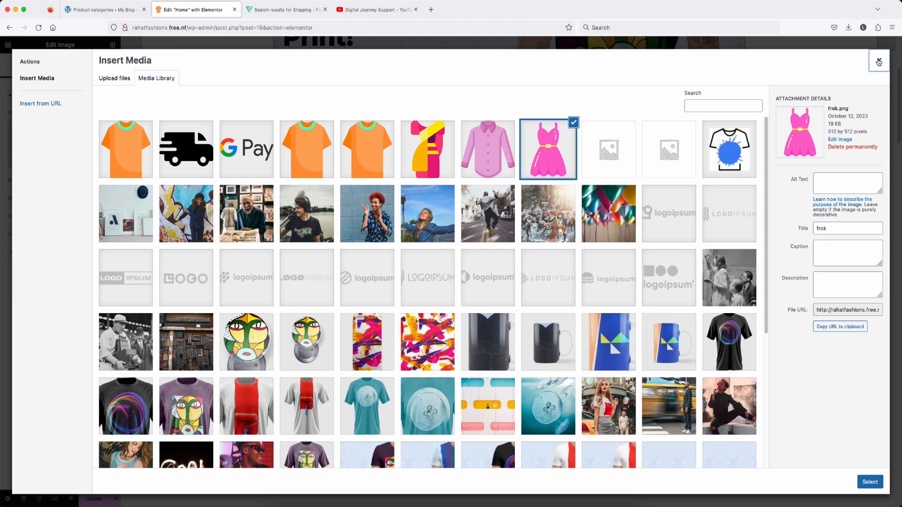
click(880, 60)
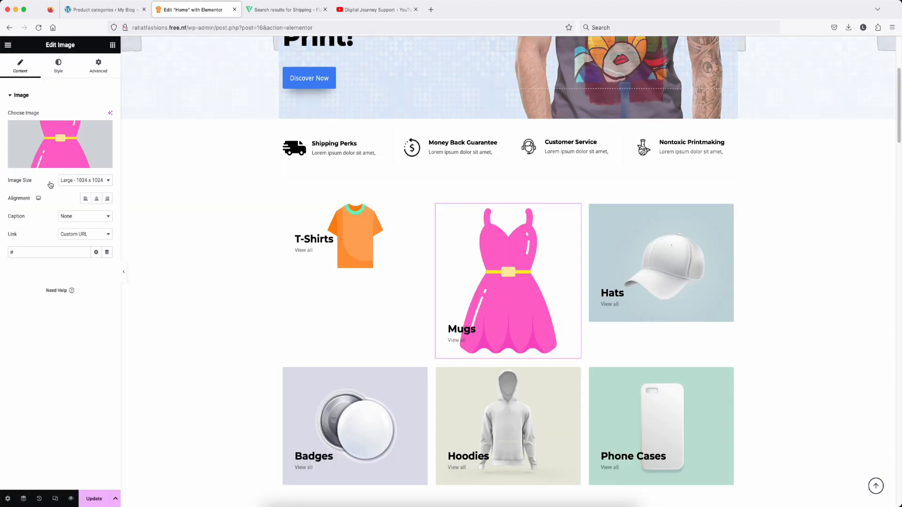
click(87, 180)
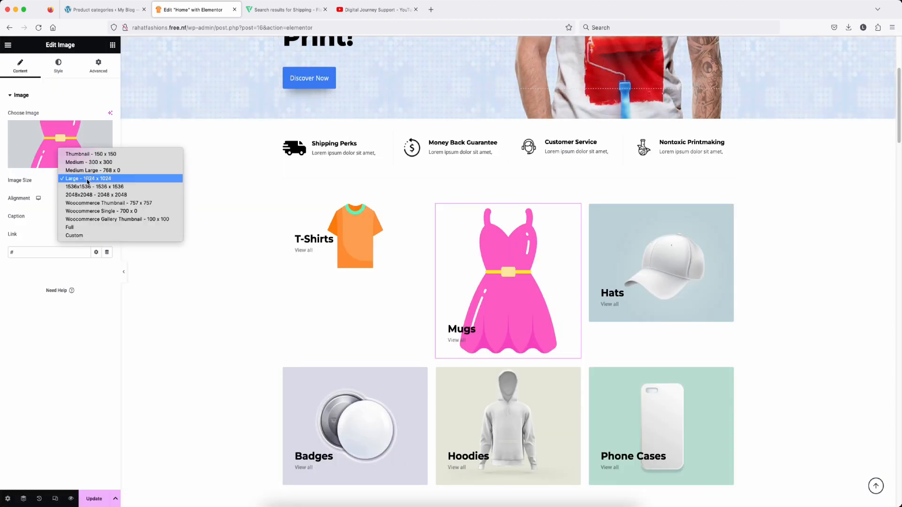
click(94, 155)
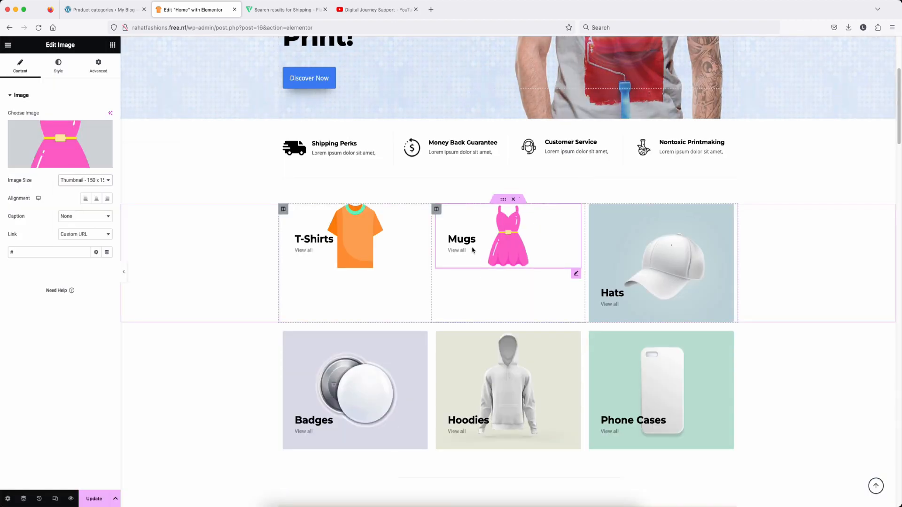
Step: Retitle the Mugs heading to Froks
click(465, 242)
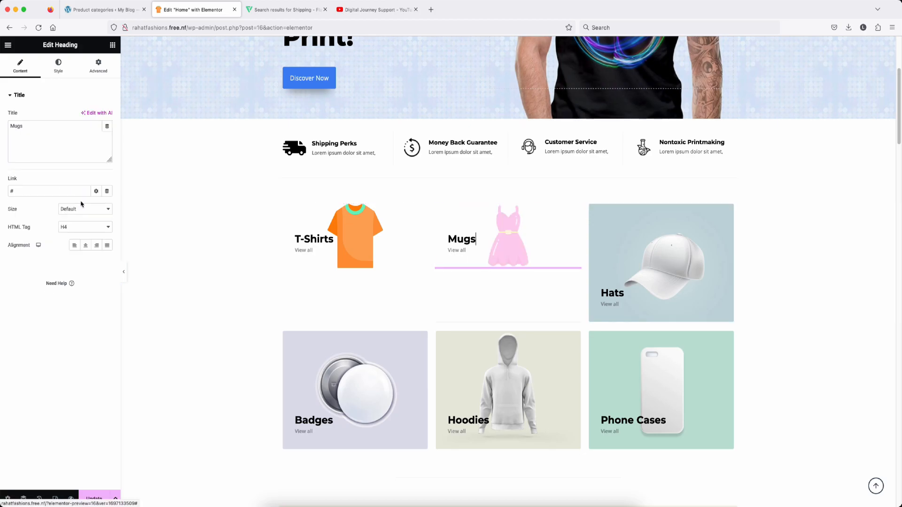
double_click(32, 126)
text(Froks)
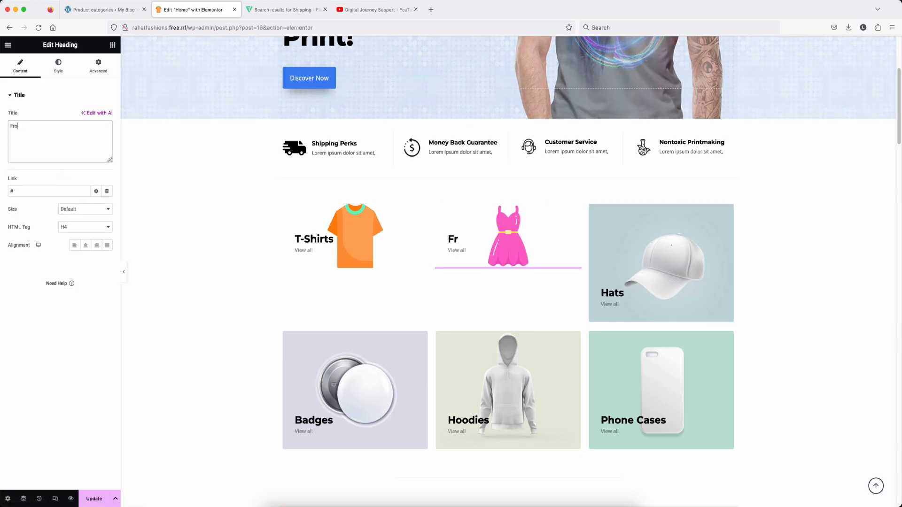
Step: Upload saree.png and place it as the Hats tile image
click(654, 227)
click(61, 139)
click(114, 78)
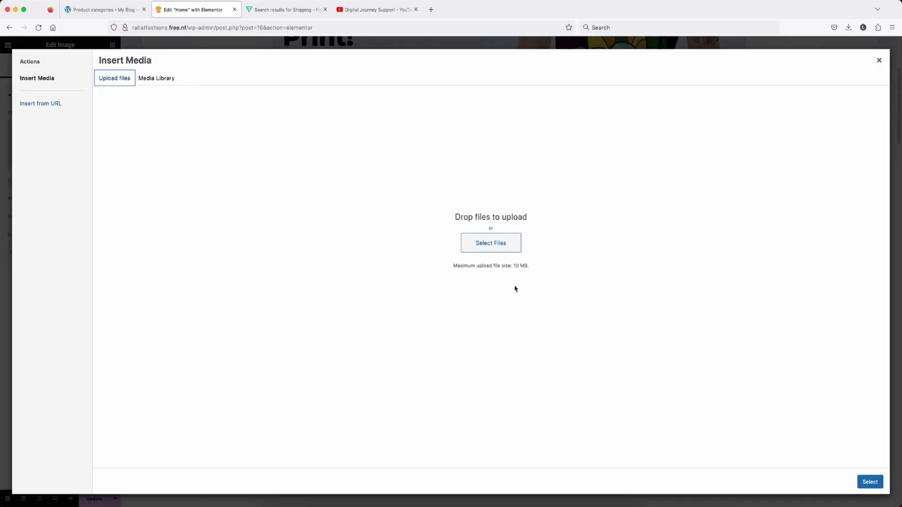
click(490, 242)
click(527, 188)
key(Return)
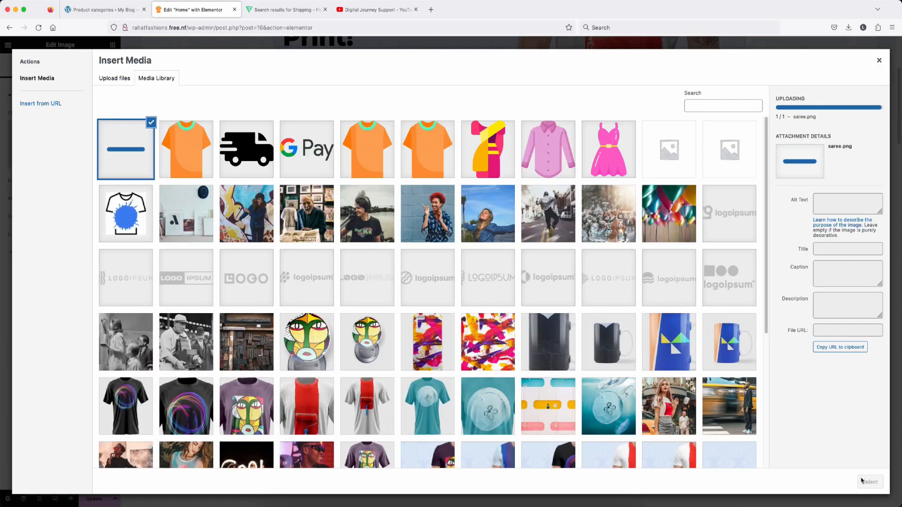
click(870, 483)
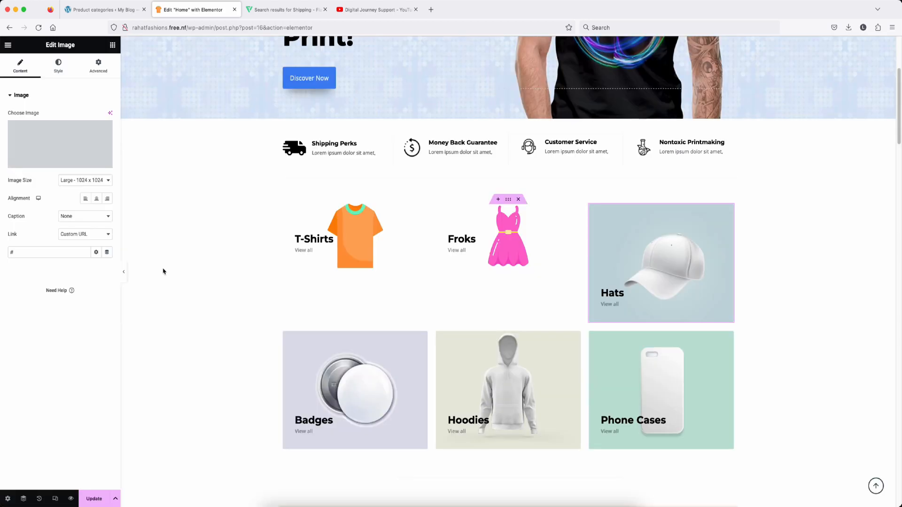
Step: Set the saree and shirt images to Thumbnail size and retitle the Phone Cases heading Shirts
click(84, 180)
click(113, 155)
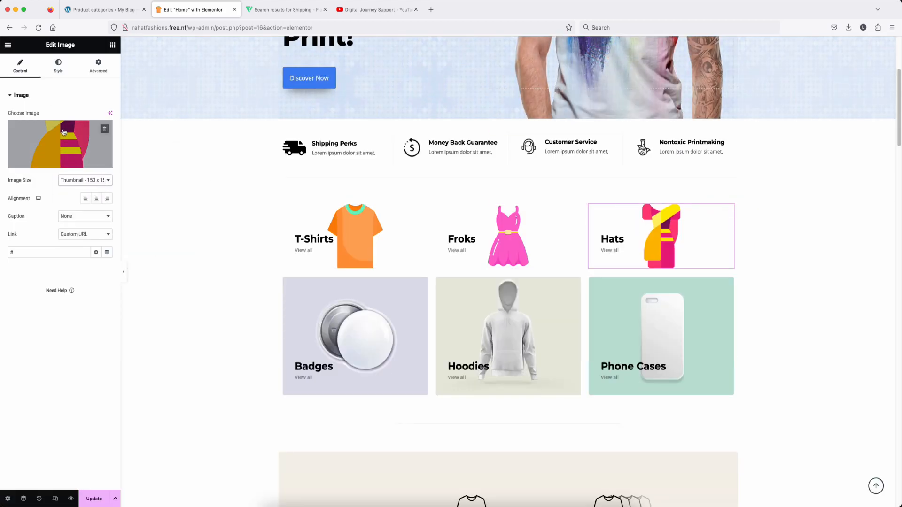
click(612, 239)
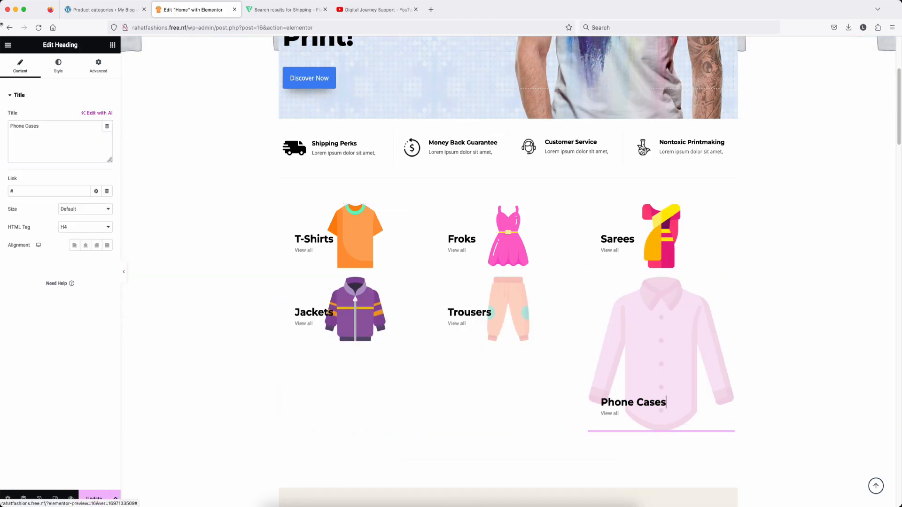
triple_click(53, 126)
text(Shirts)
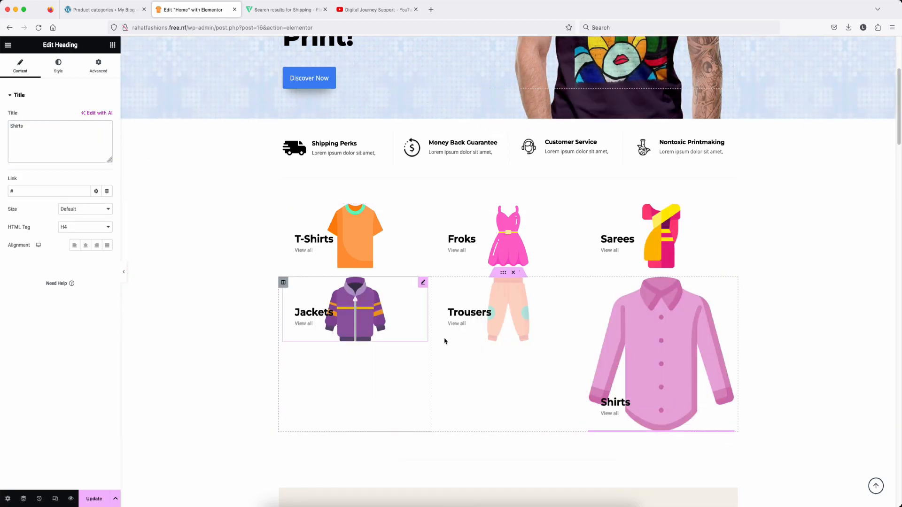
click(658, 329)
click(94, 180)
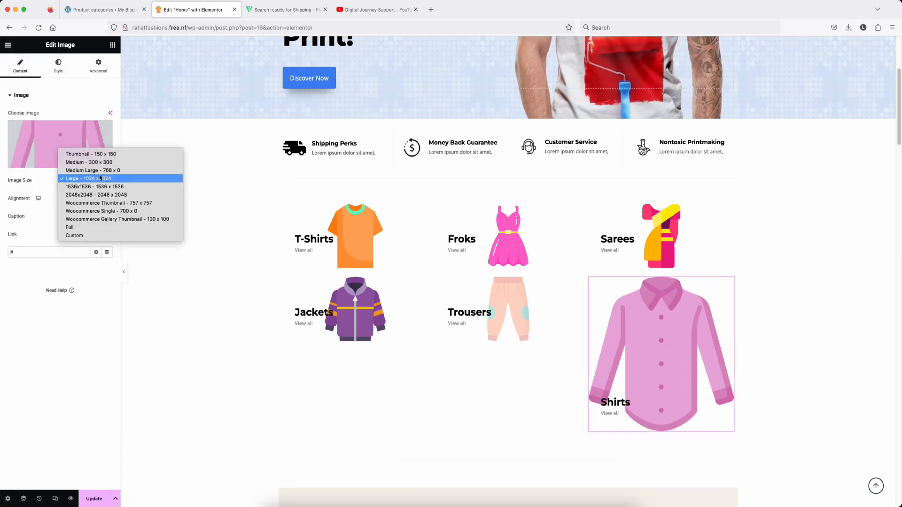
click(85, 154)
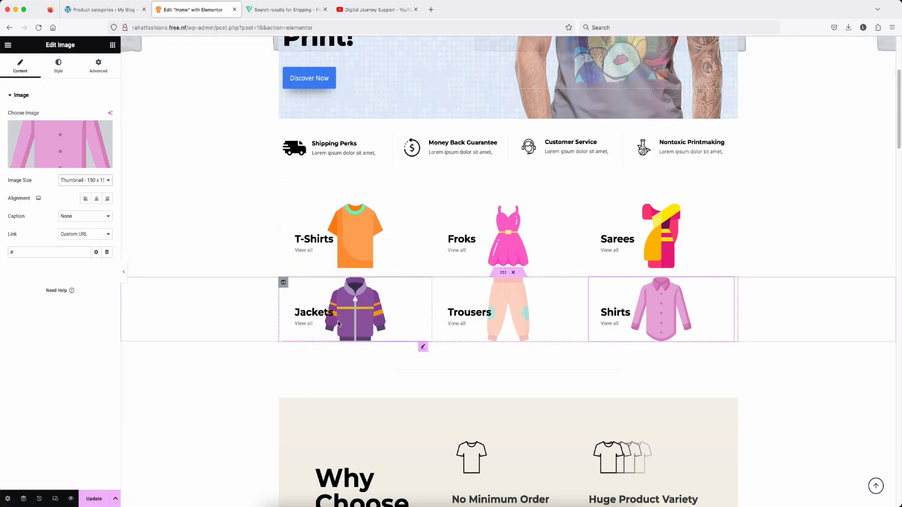
Step: Give the T-Shirts image a negative right margin to nudge it right
click(352, 235)
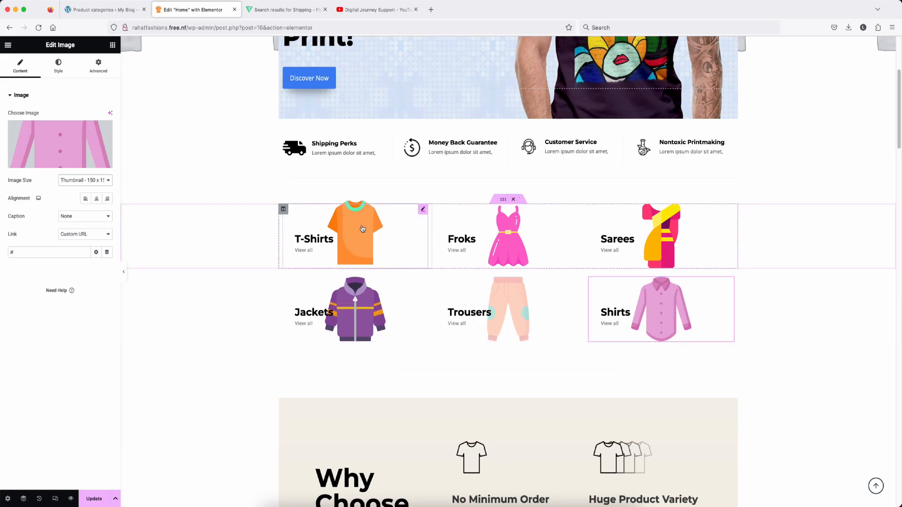
click(98, 66)
double_click(50, 123)
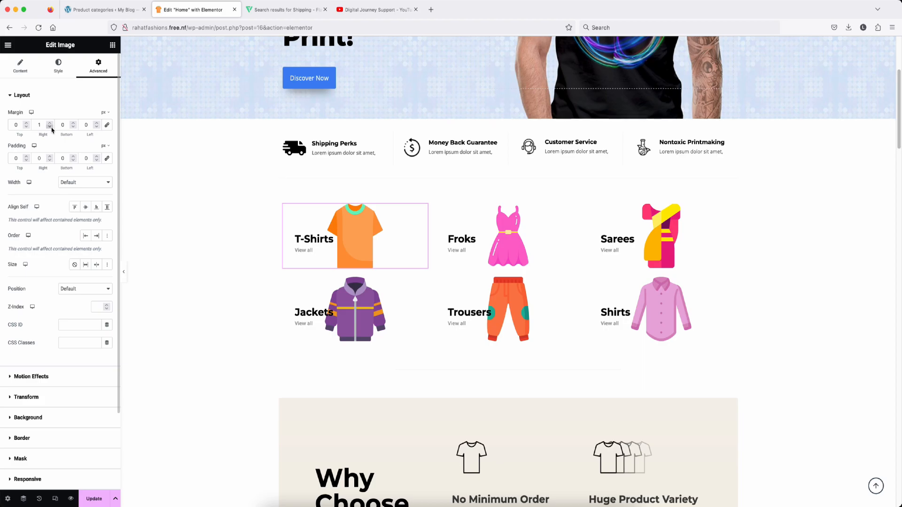
click(51, 127)
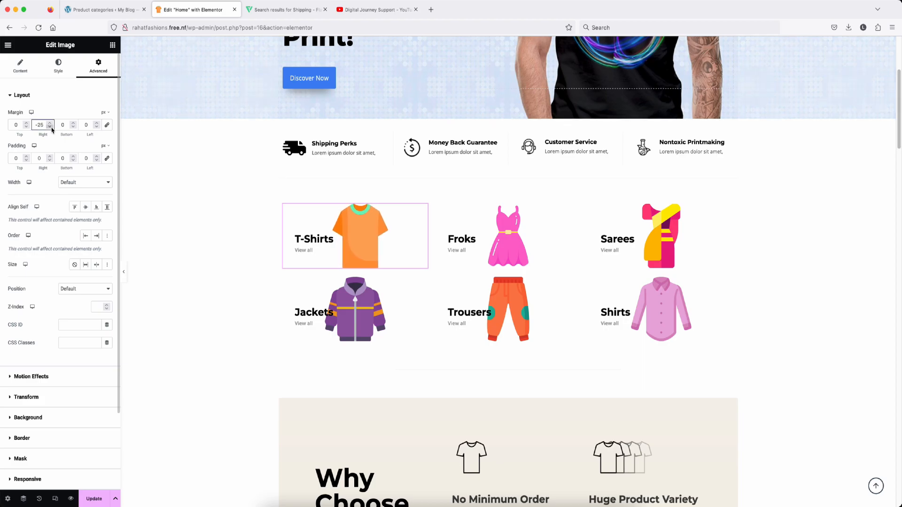
drag(52, 129, 53, 129)
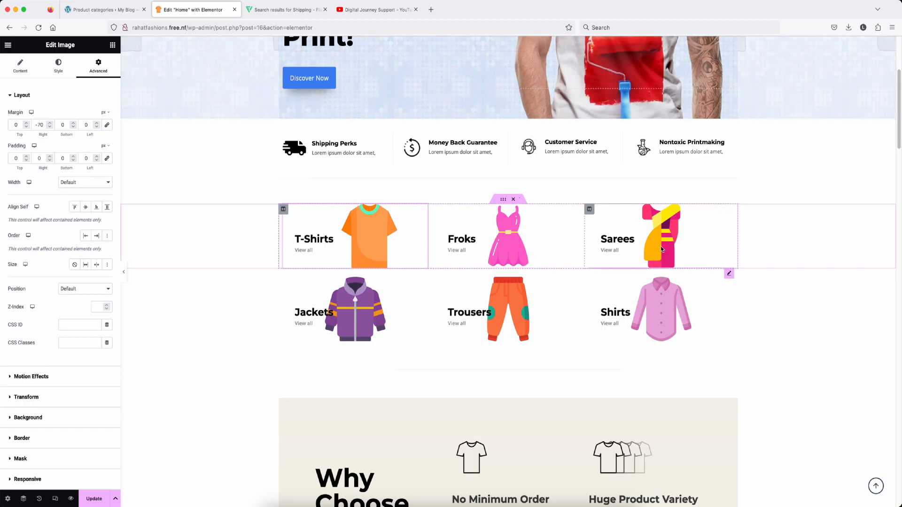
Step: Decrease the right margin of the View all label under Jackets
click(351, 314)
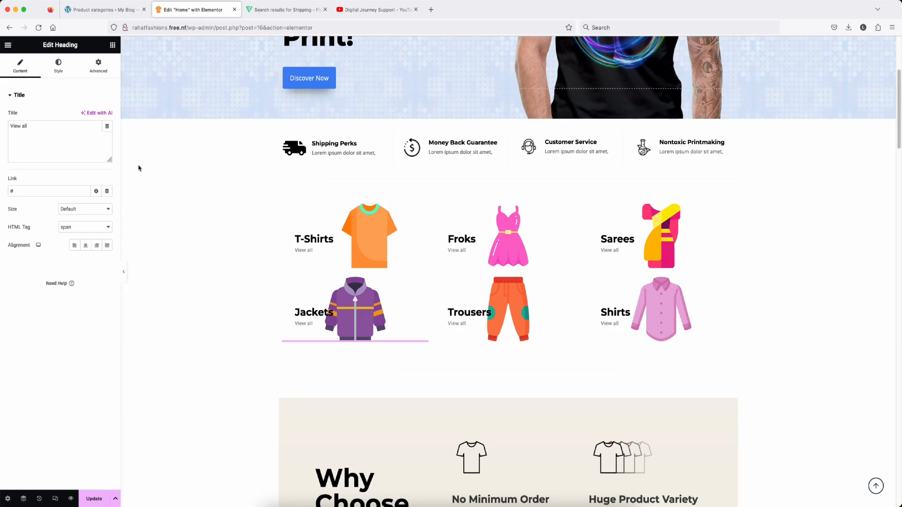
click(98, 66)
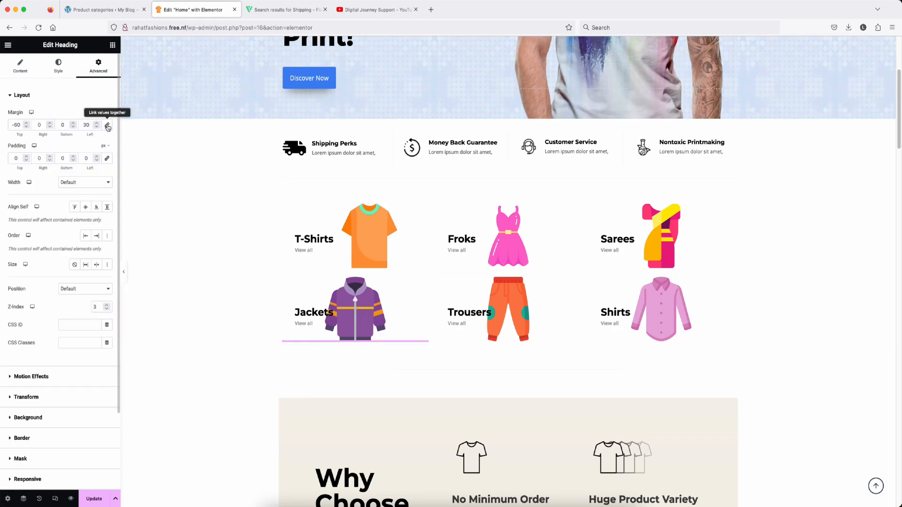
click(49, 128)
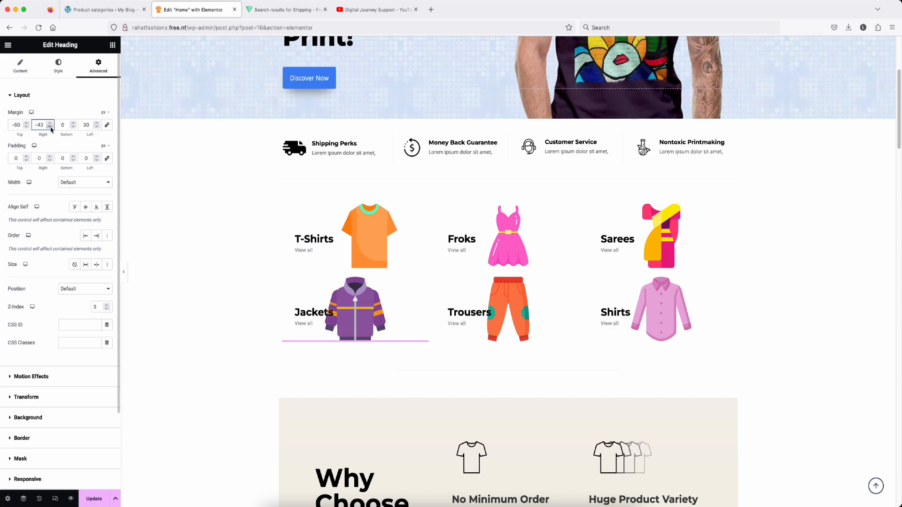
click(50, 128)
click(362, 319)
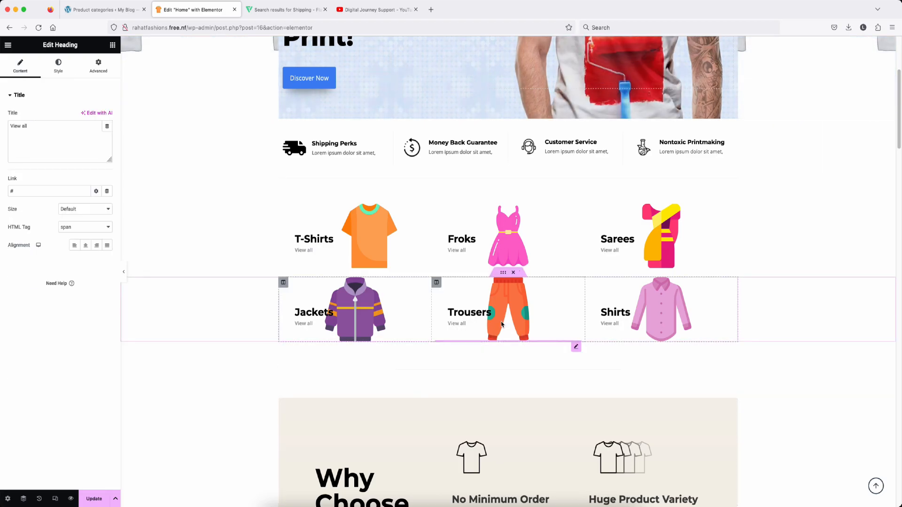
click(314, 312)
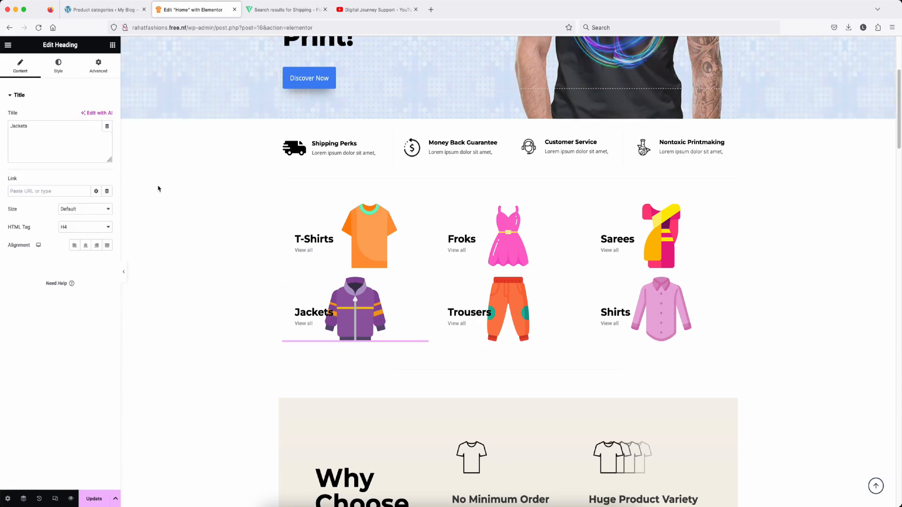
Step: Shift the jacket and trousers images right, setting the trousers margin value to 70
click(363, 306)
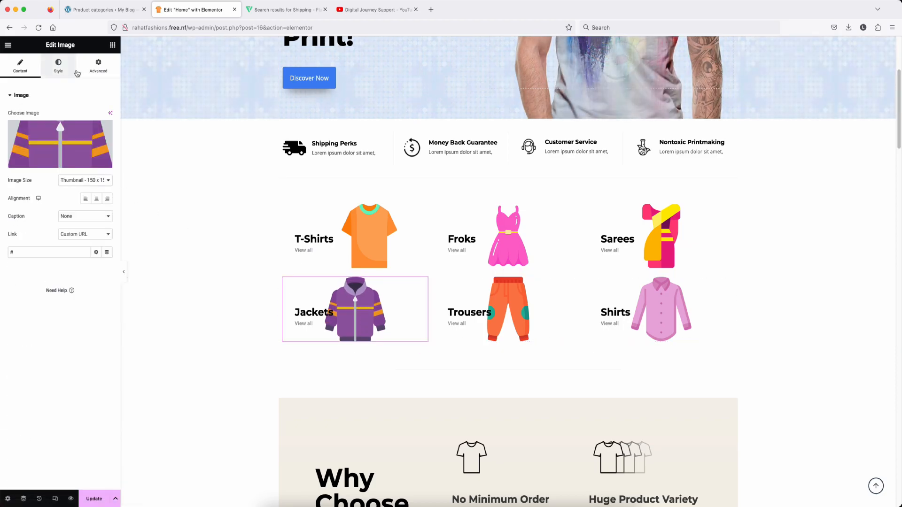
click(98, 66)
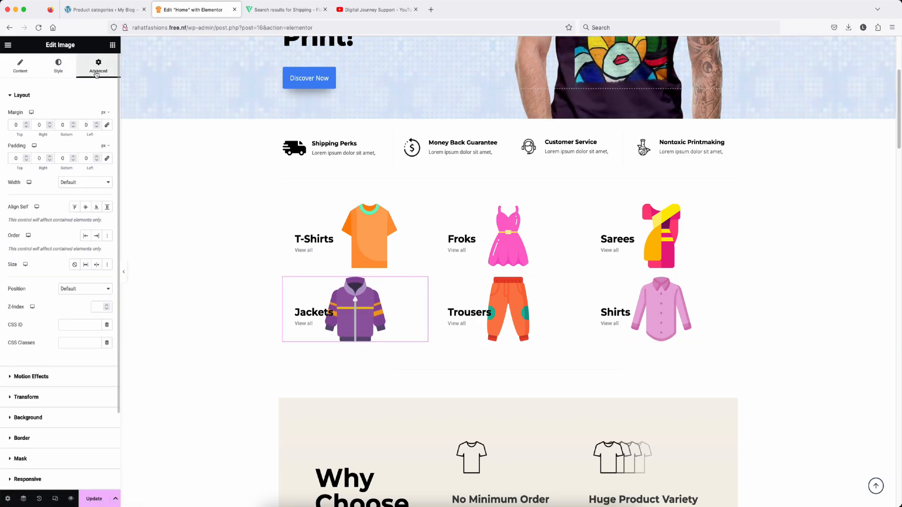
click(50, 127)
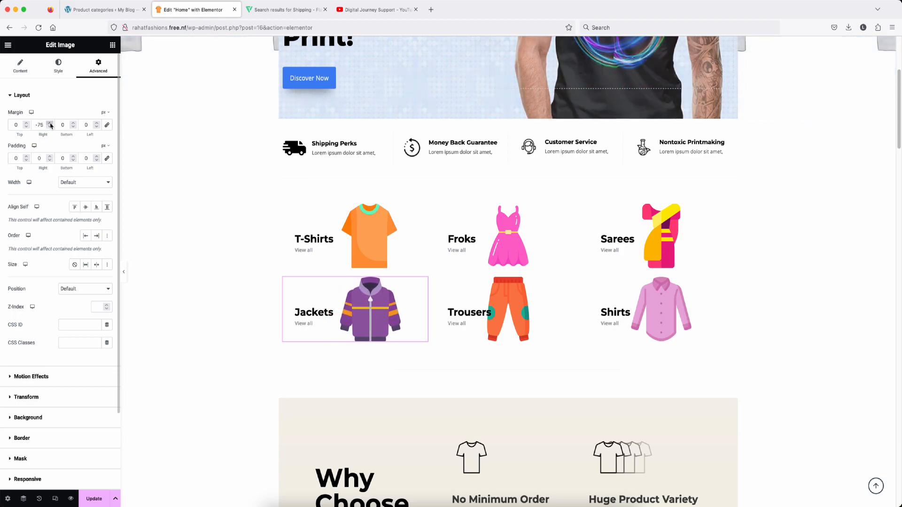
click(50, 122)
click(538, 306)
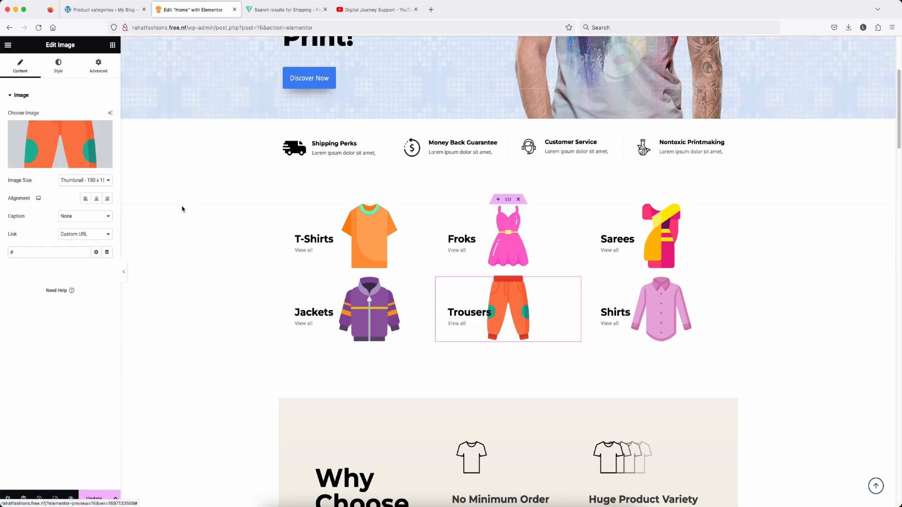
click(98, 66)
click(49, 127)
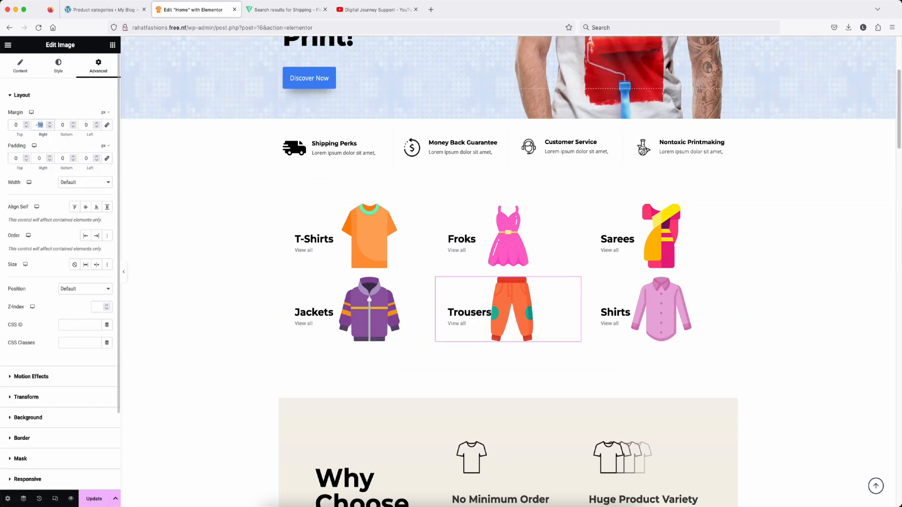
text(70)
Step: Set the Shirts image's right margin to -20 px
click(687, 316)
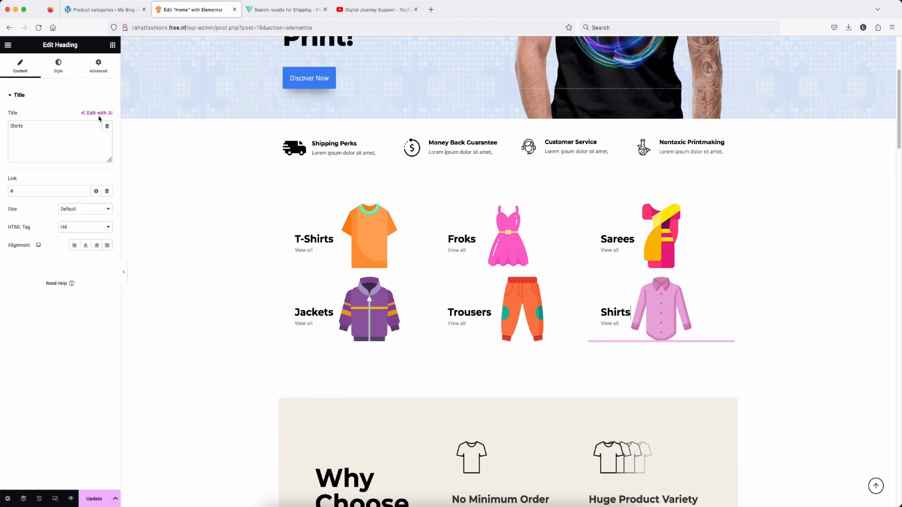
click(662, 303)
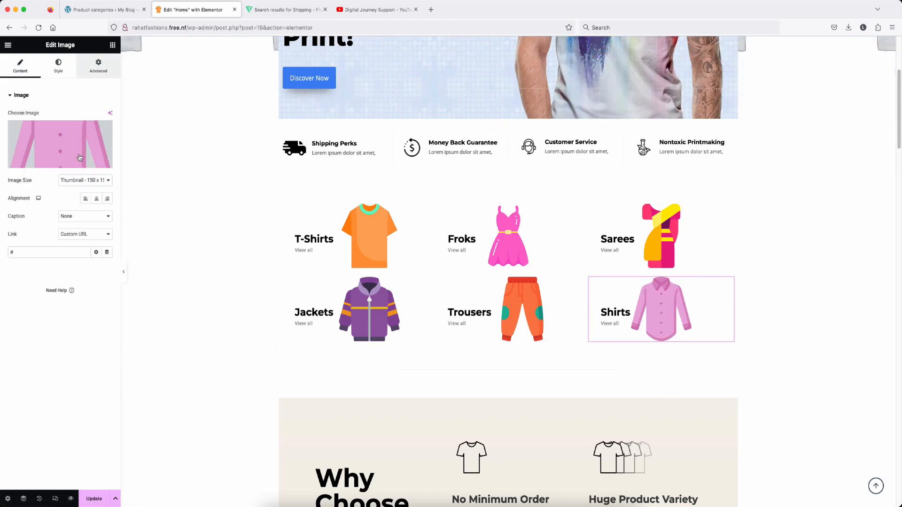
click(98, 66)
double_click(41, 125)
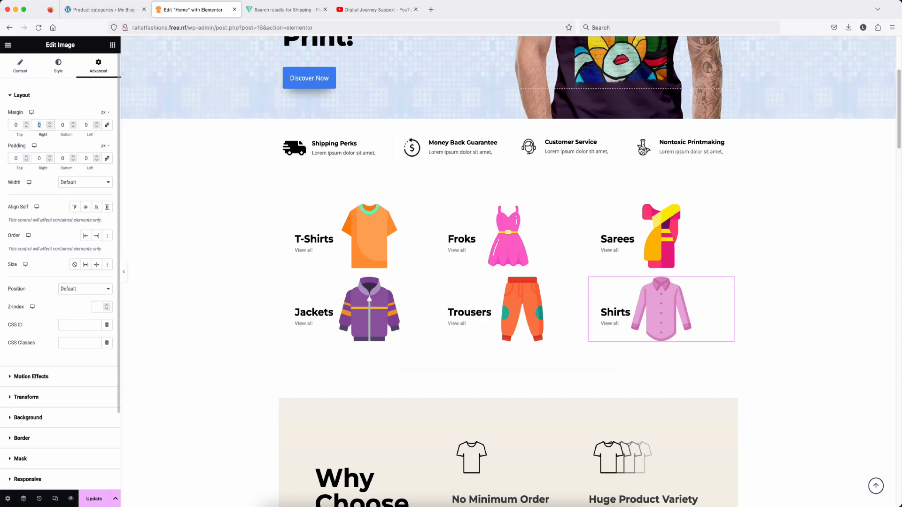
text(-20)
scroll(353, 306, down, 1)
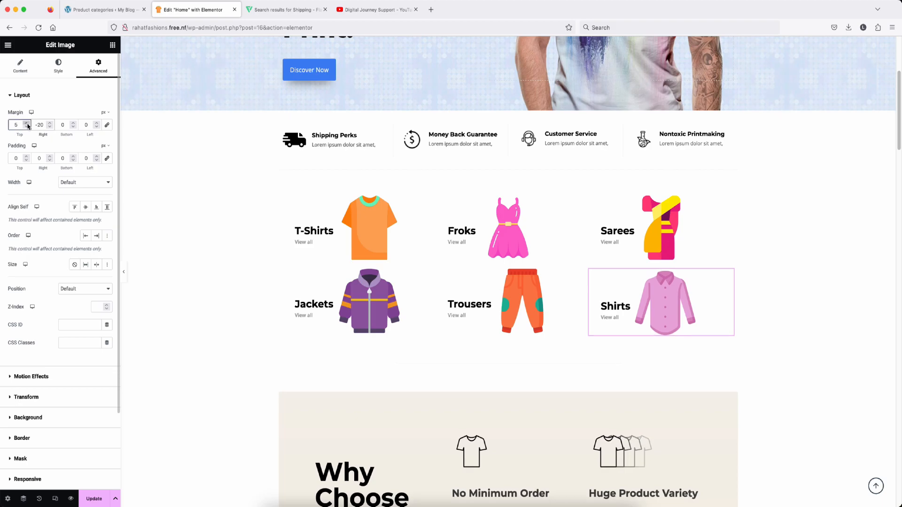
click(324, 242)
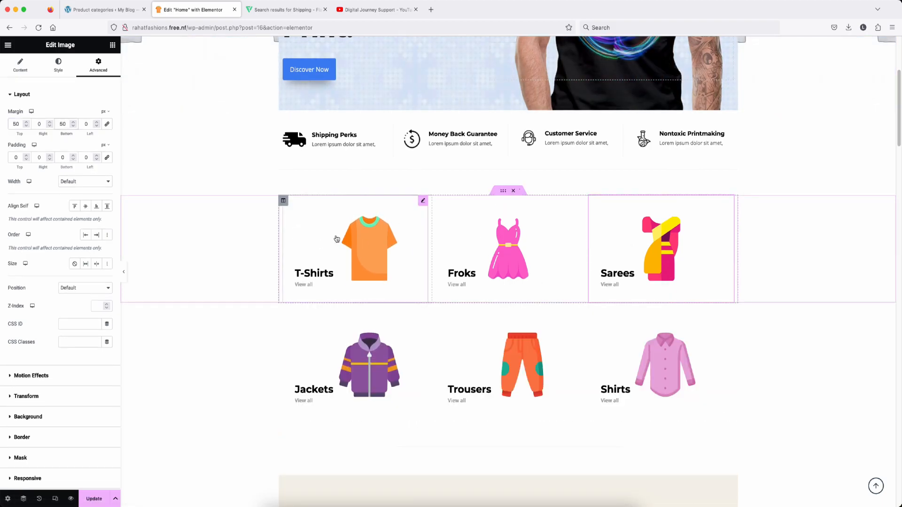
click(284, 203)
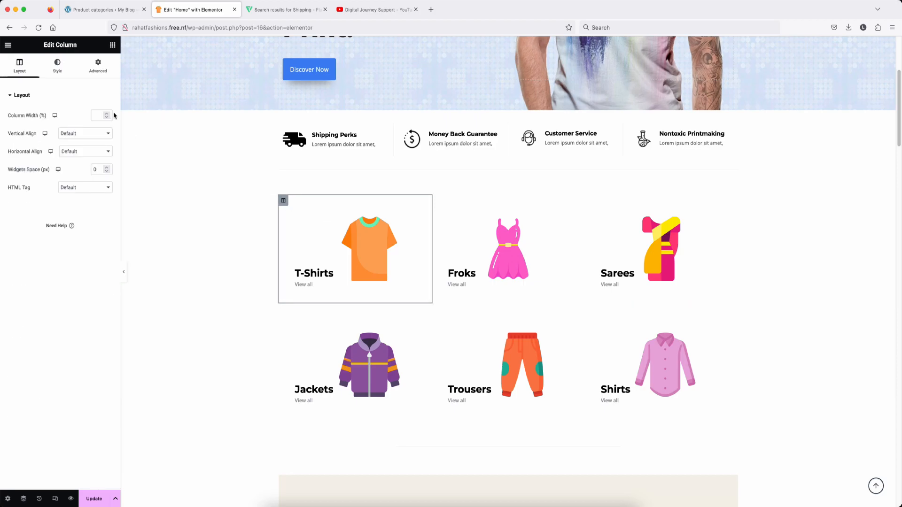
Step: Give the T-Shirts column a grey background colour (about #AFAAAA)
click(57, 69)
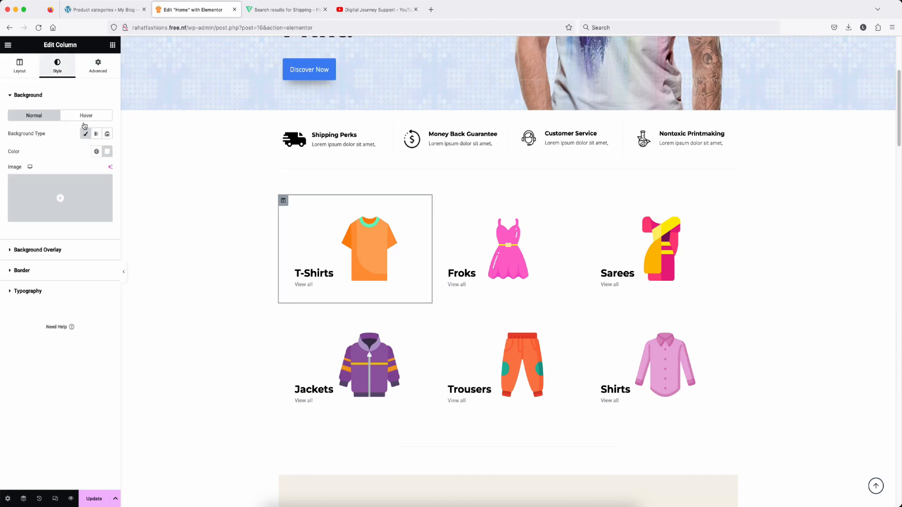
click(107, 152)
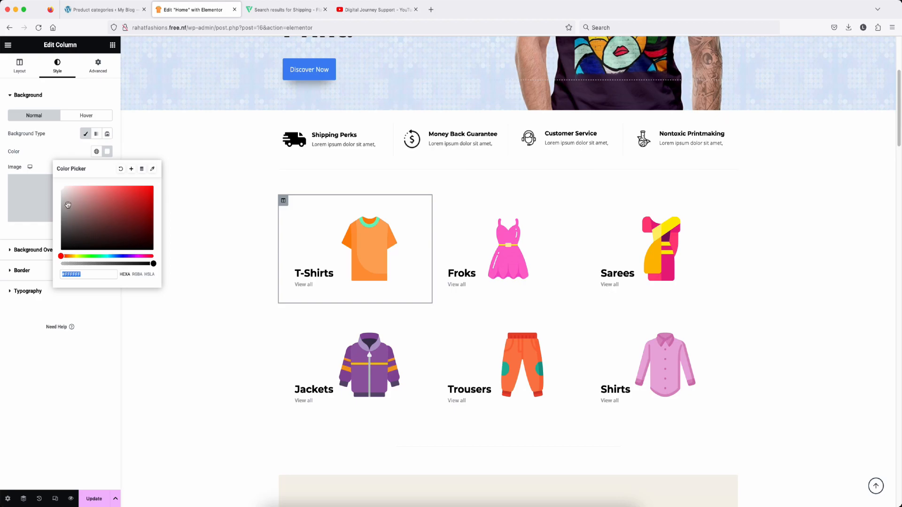
click(64, 206)
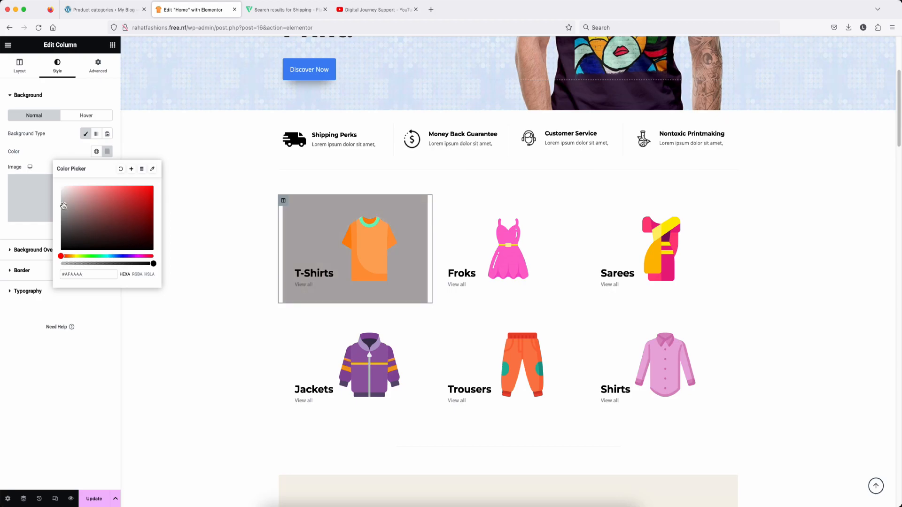
Step: Give the Froks column a pale yellow background (#F3F5C2)
click(436, 201)
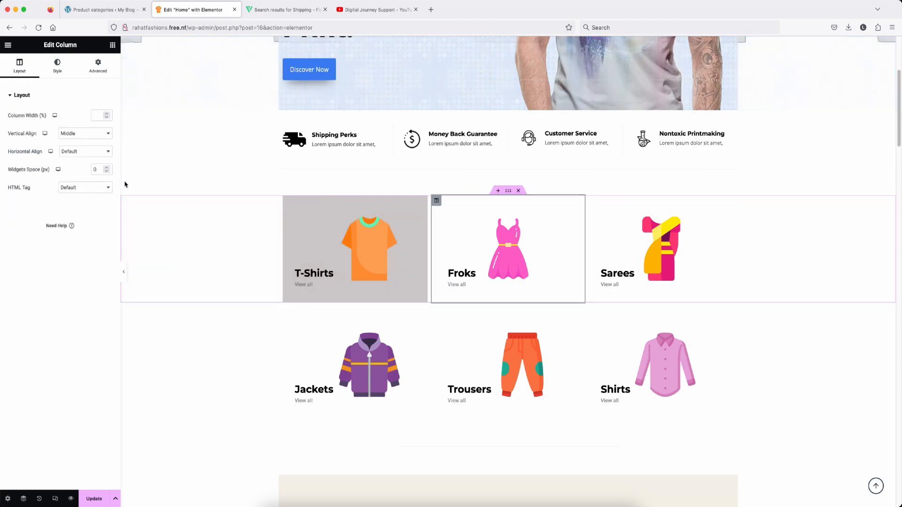
click(58, 66)
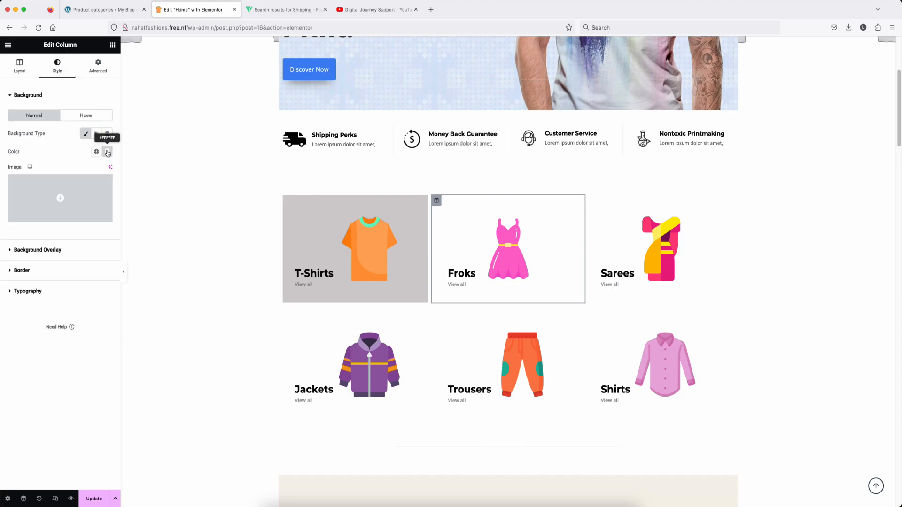
click(107, 153)
click(76, 256)
click(80, 188)
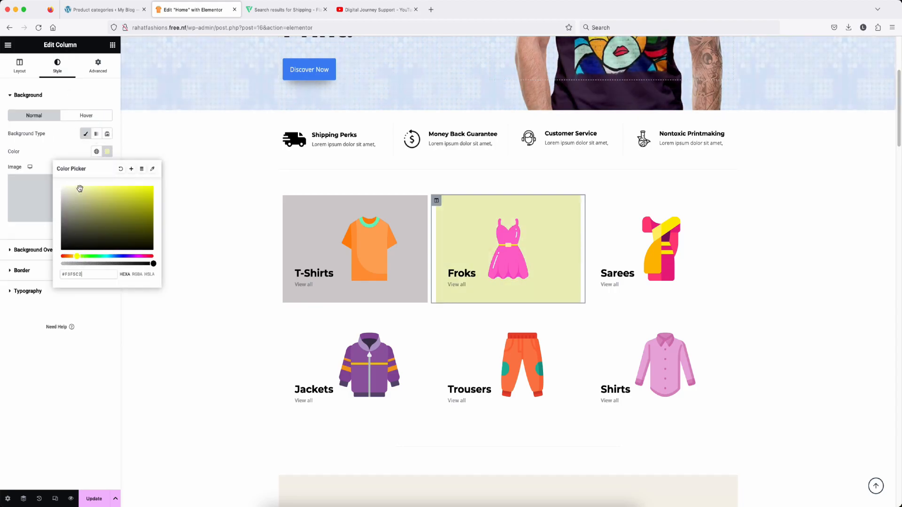
Step: Give the Sarees column a pale blue background (#D9F1FC) and preview the tiles
click(590, 203)
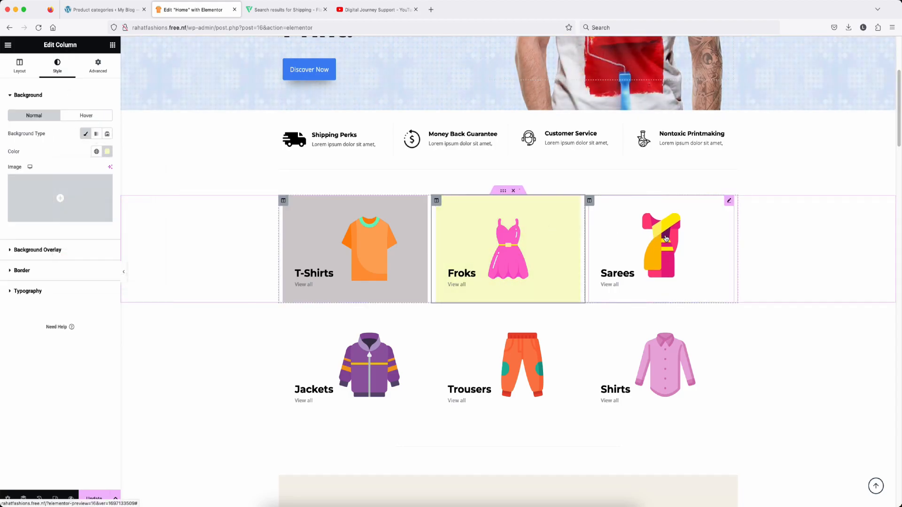
click(589, 201)
click(57, 66)
click(107, 151)
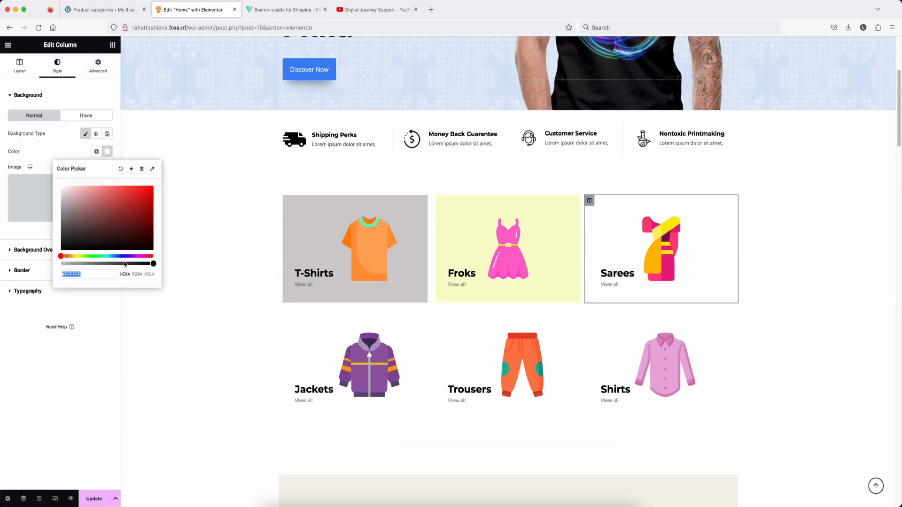
click(112, 256)
drag(85, 190, 72, 187)
click(146, 314)
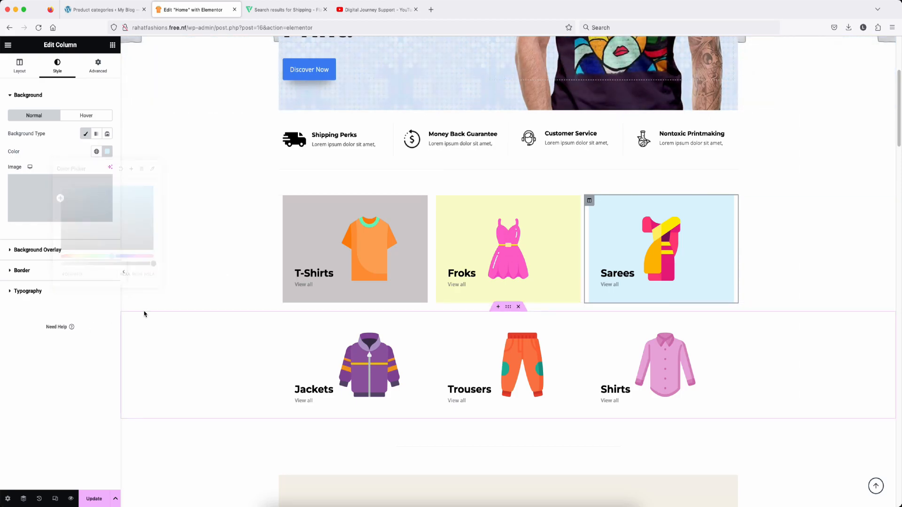
click(125, 274)
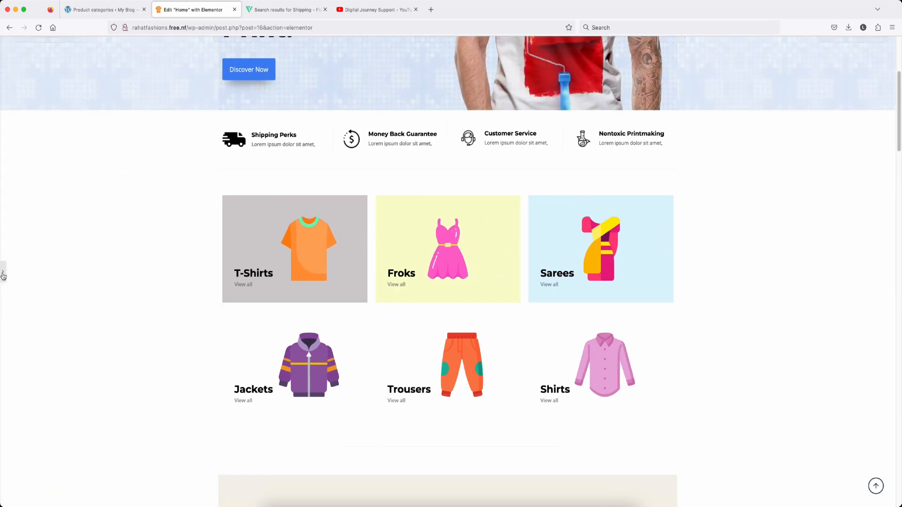
key(super+p)
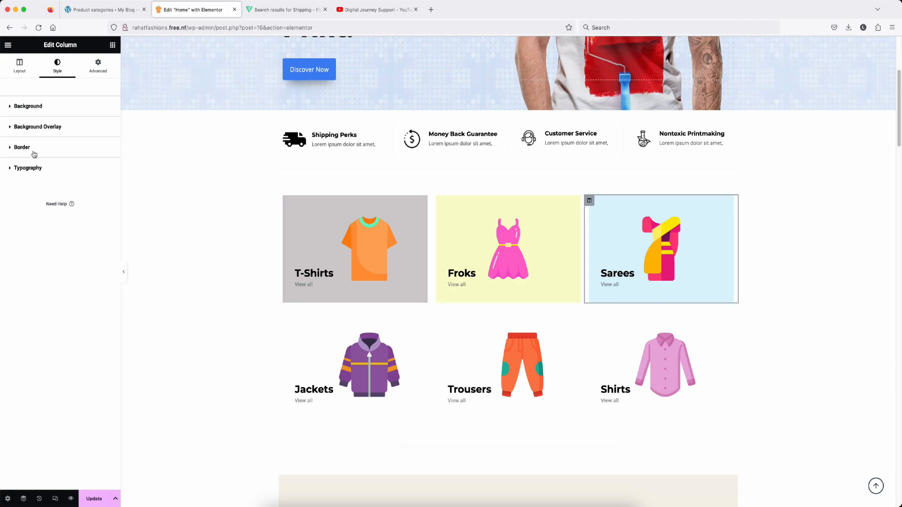
Step: Set the Sarees column's linked border radius to 10 px and preview without the sidebar
click(56, 149)
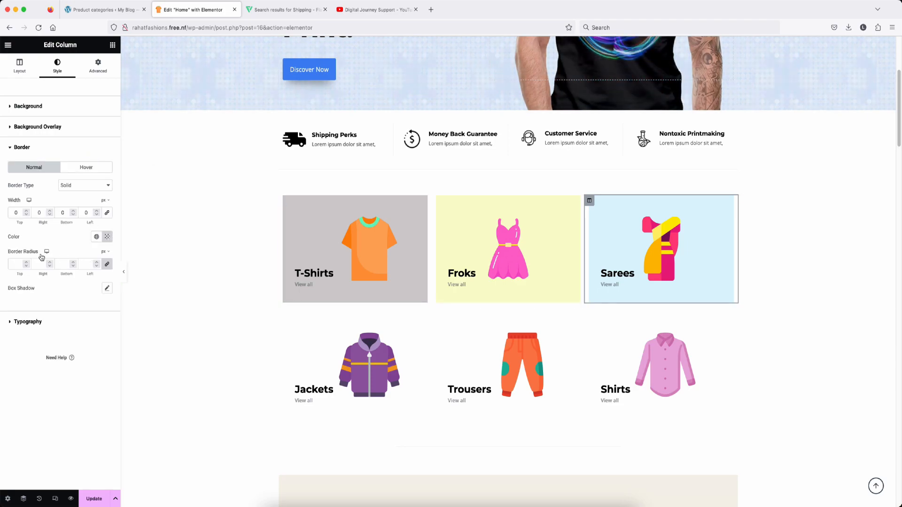
click(98, 263)
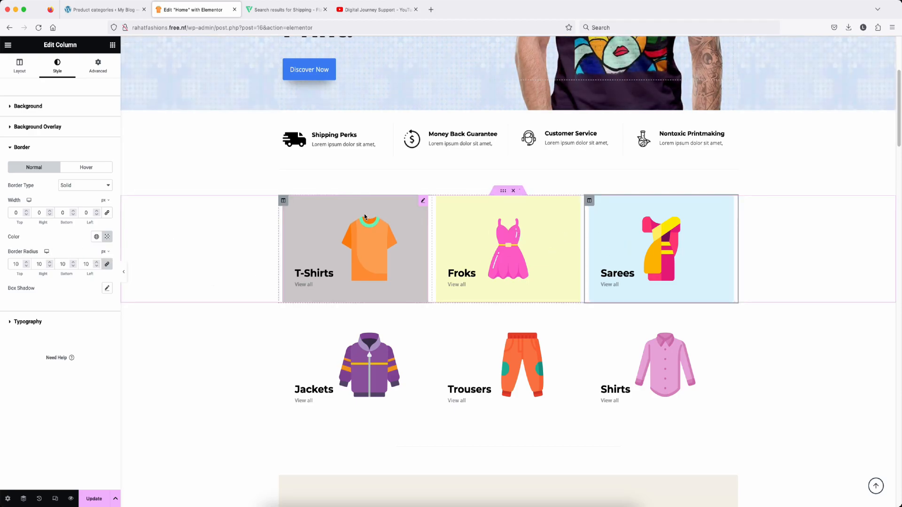
key(super+p)
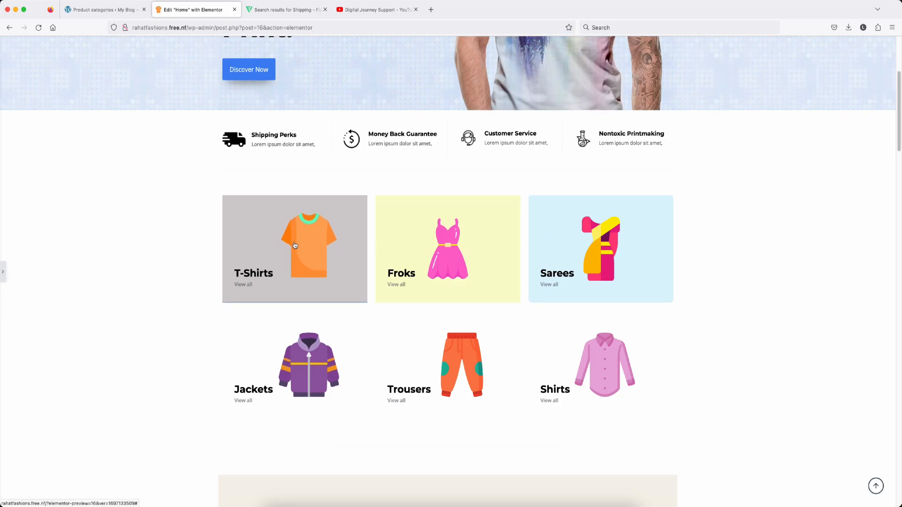
scroll(480, 318, down, 8)
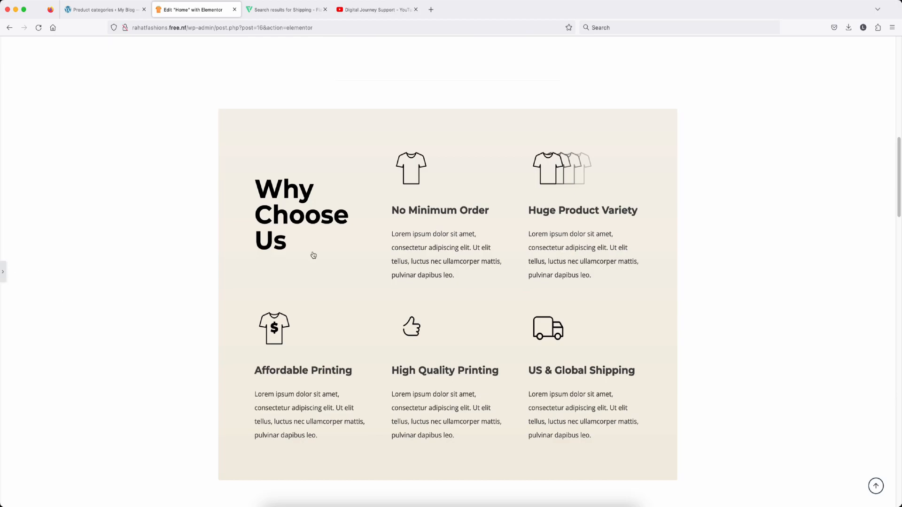
click(365, 227)
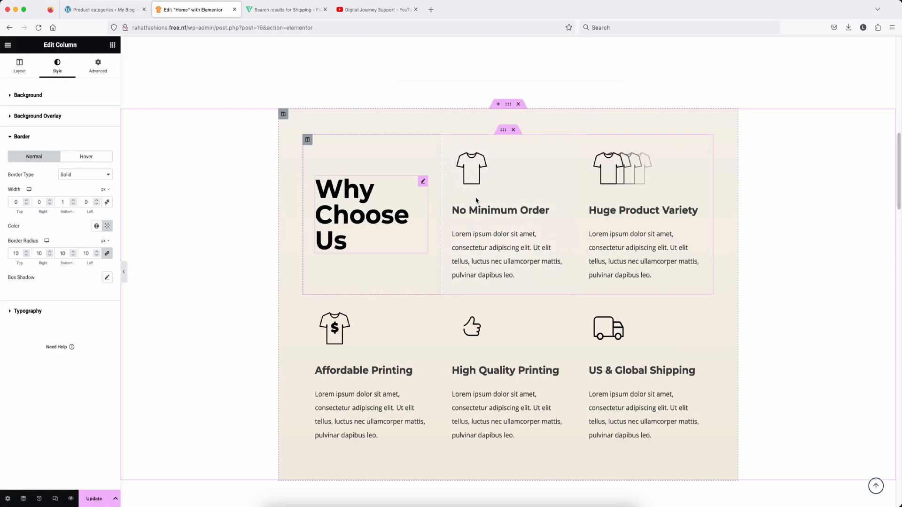
Step: Select the Features Products shortcode widget showing 8 featured tshirts in 4 columns
click(481, 169)
scroll(474, 180, down, 1)
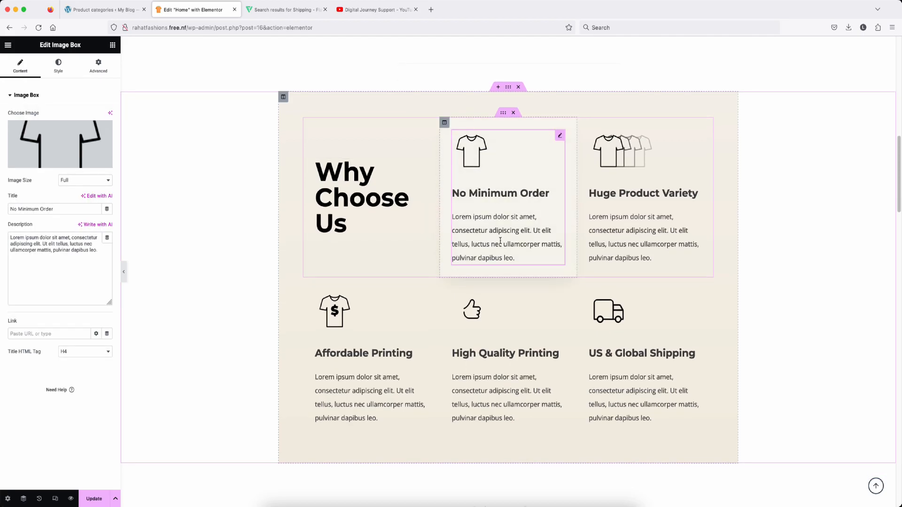
scroll(501, 241, down, 9)
click(551, 189)
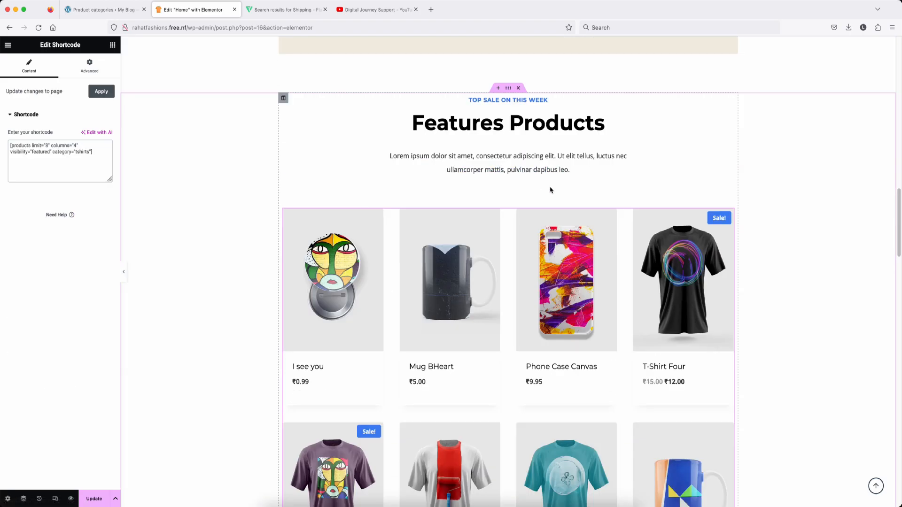
scroll(517, 187, down, 10)
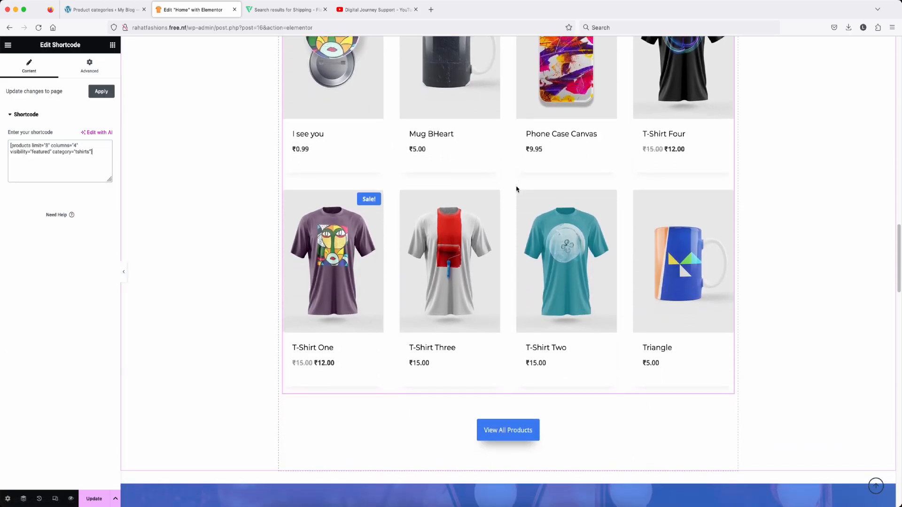
scroll(517, 189, up, 10)
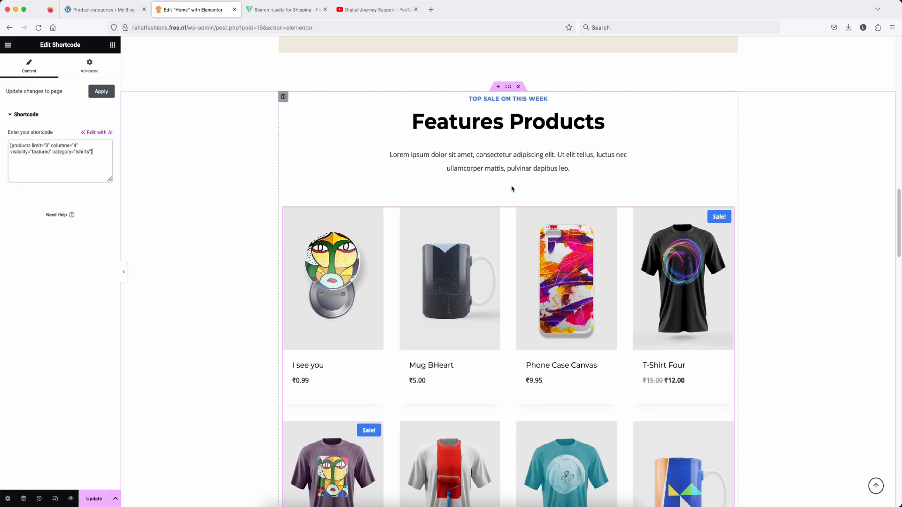
scroll(513, 189, down, 1)
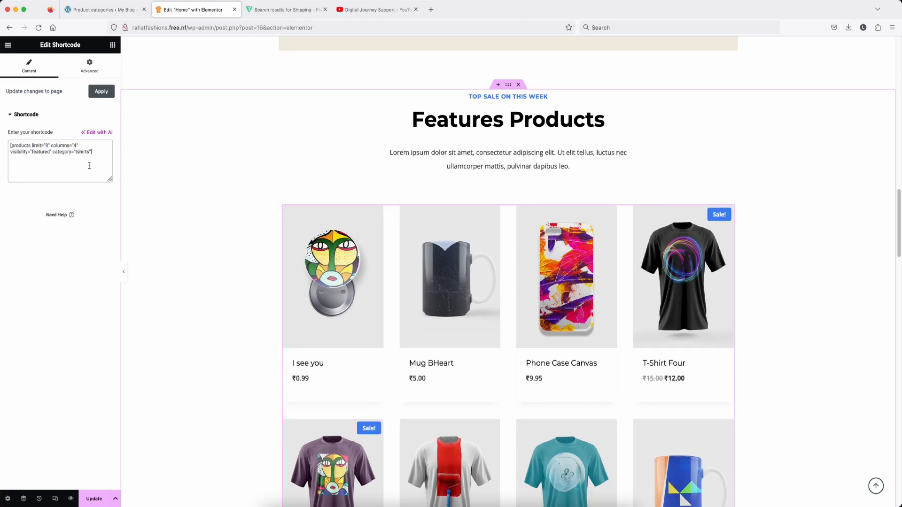
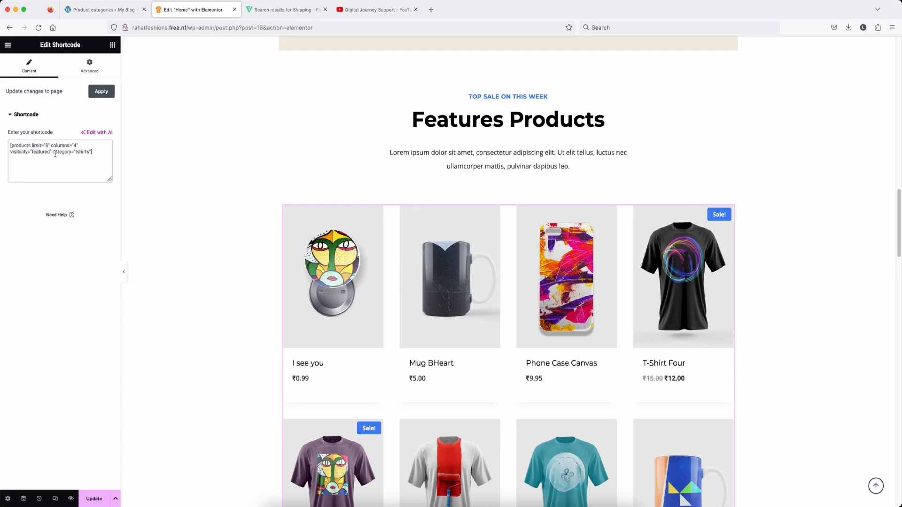
Step: Change the shortcode's visibility to "recent" and delete the category="tshirts" filter
triple_click(54, 152)
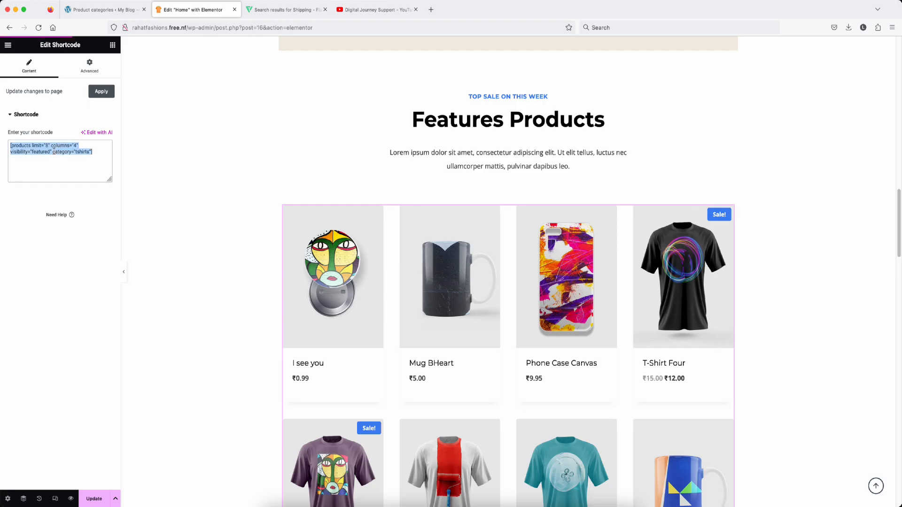
click(54, 151)
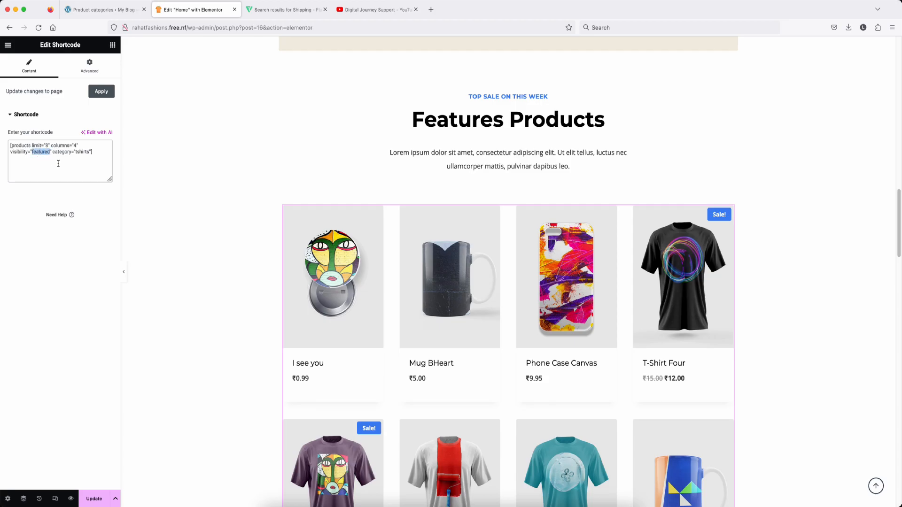
text(recent)
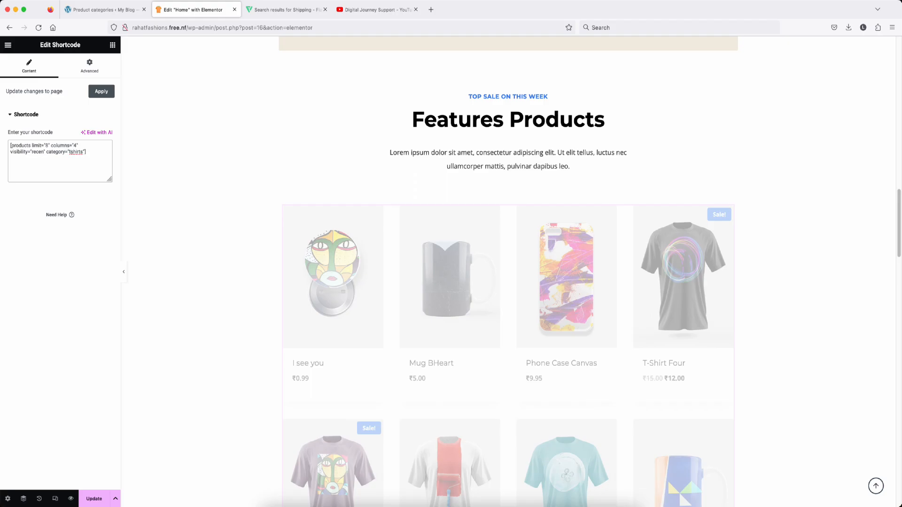
drag(86, 152, 48, 153)
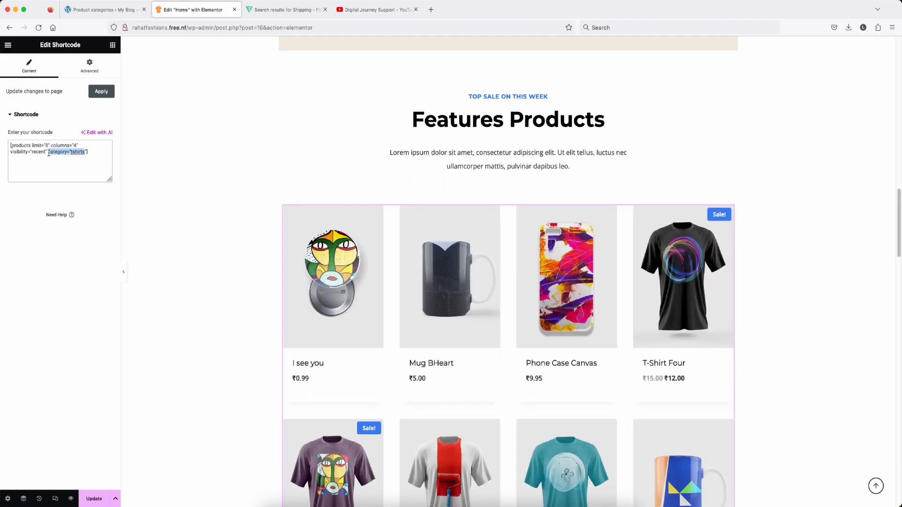
key(BackSpace)
Step: Change the shortcode's product limit from 8 to 12 and review the recent-products grid
scroll(509, 316, down, 5)
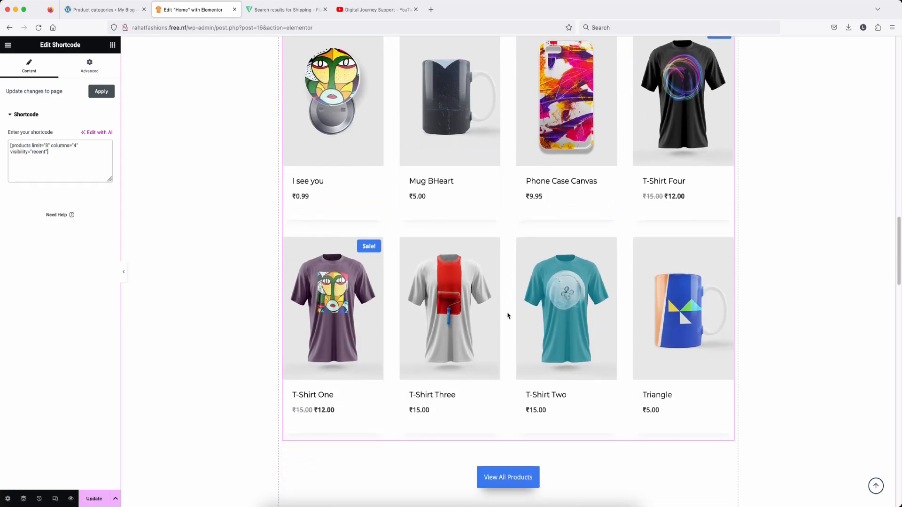
scroll(508, 316, down, 4)
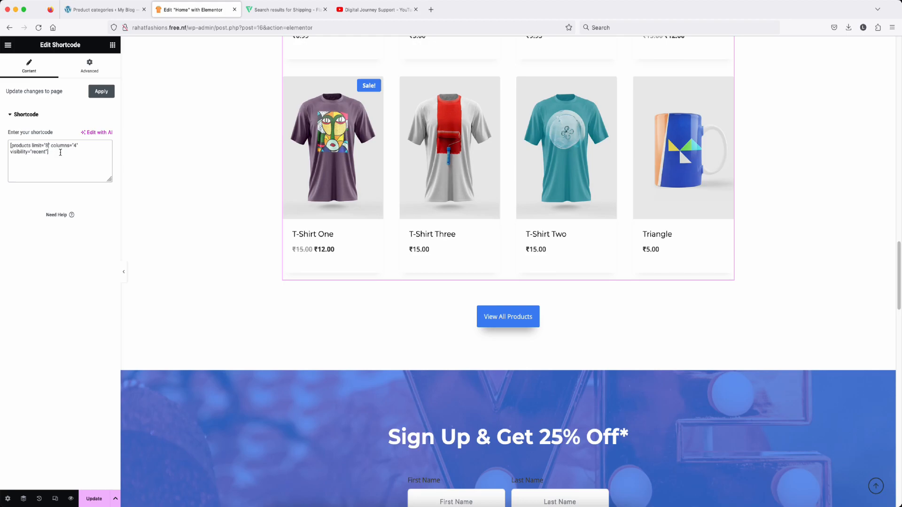
click(46, 146)
key(BackSpace)
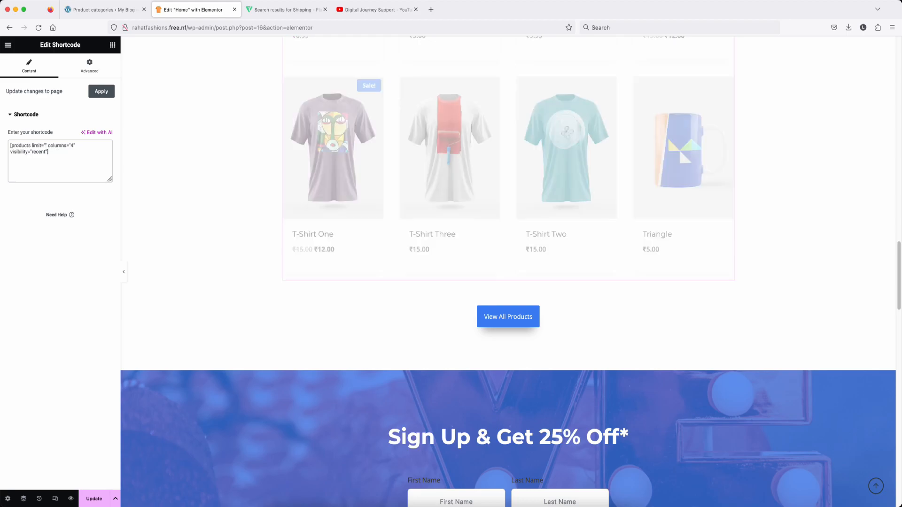
text(12)
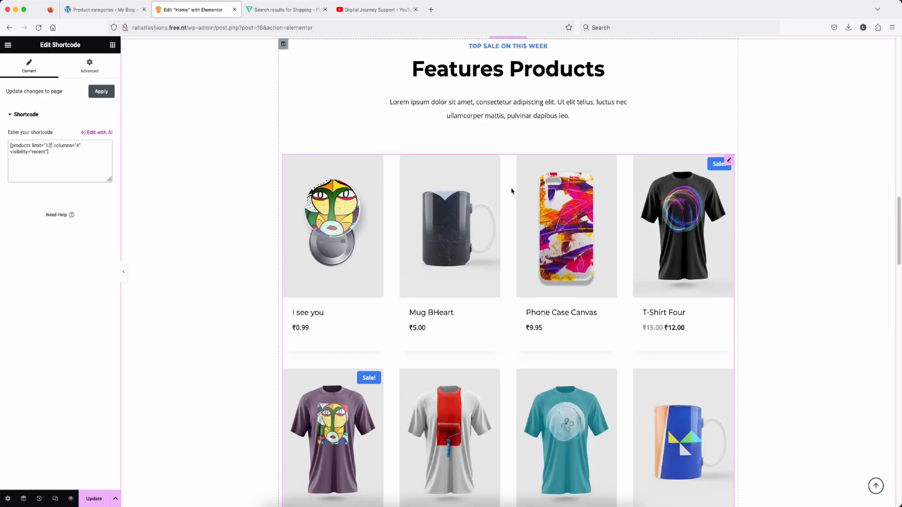
scroll(512, 191, down, 1)
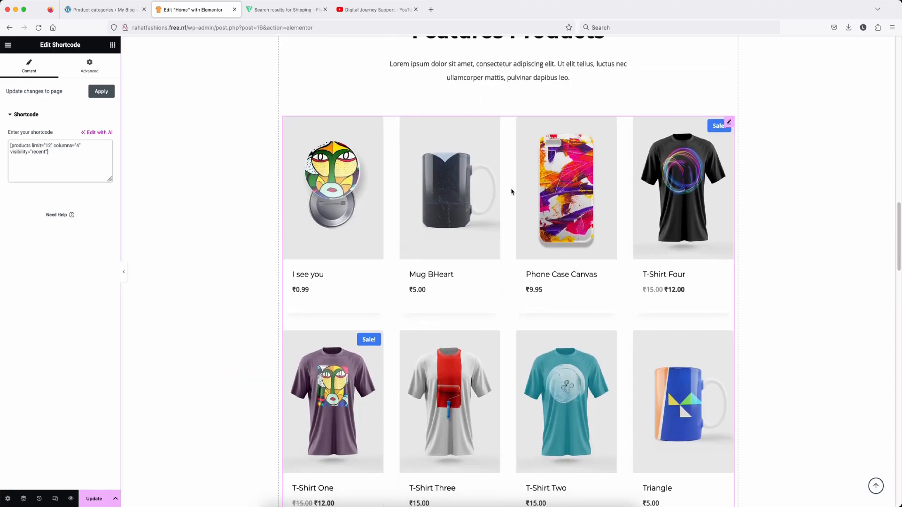
scroll(511, 203, down, 3)
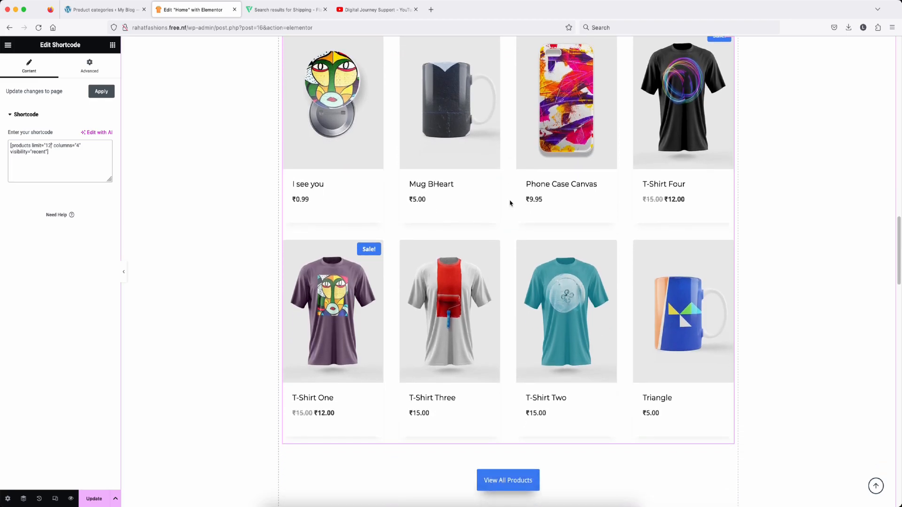
scroll(511, 203, down, 3)
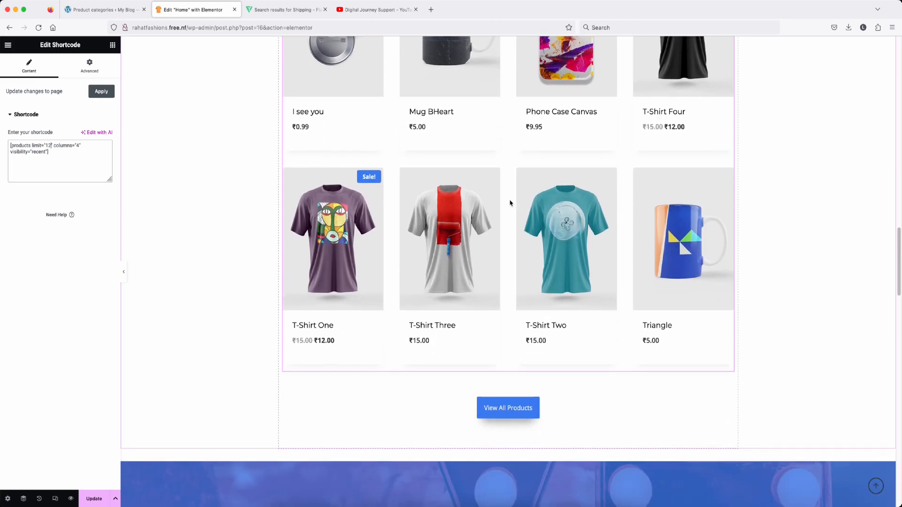
scroll(511, 203, down, 1)
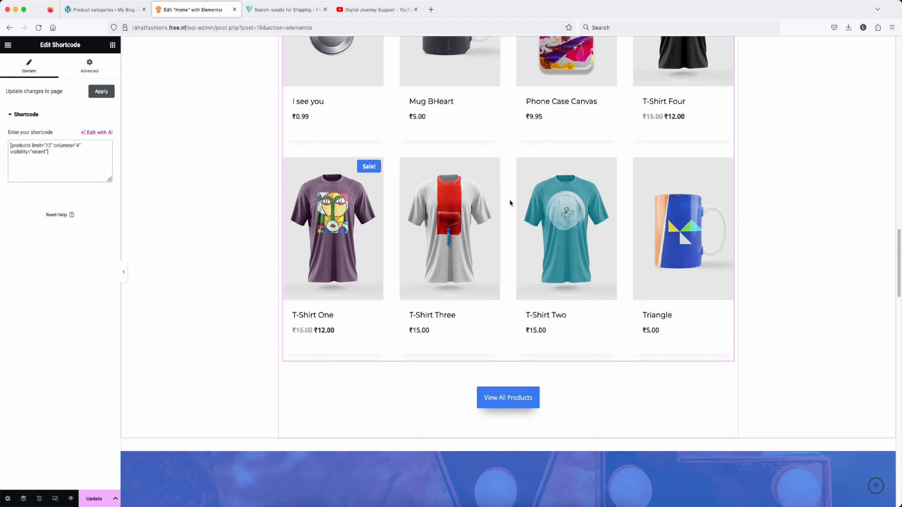
scroll(510, 203, up, 1)
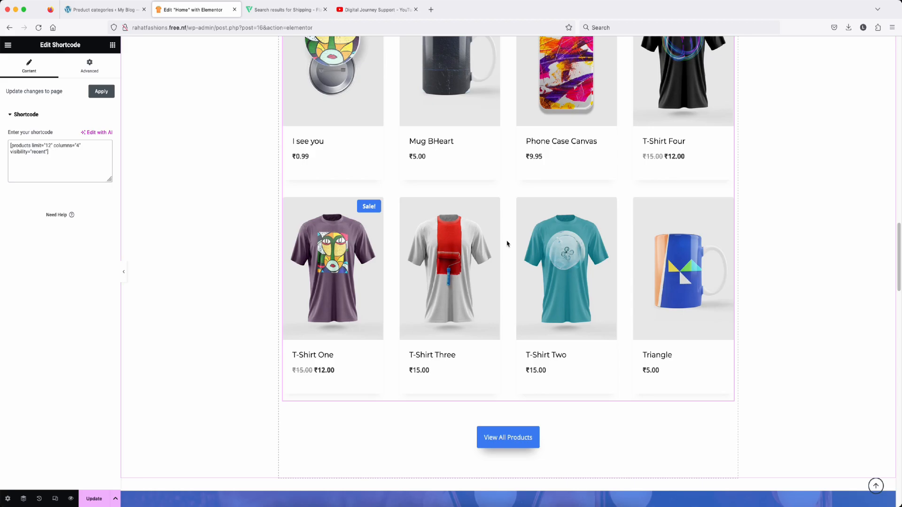
scroll(507, 244, up, 2)
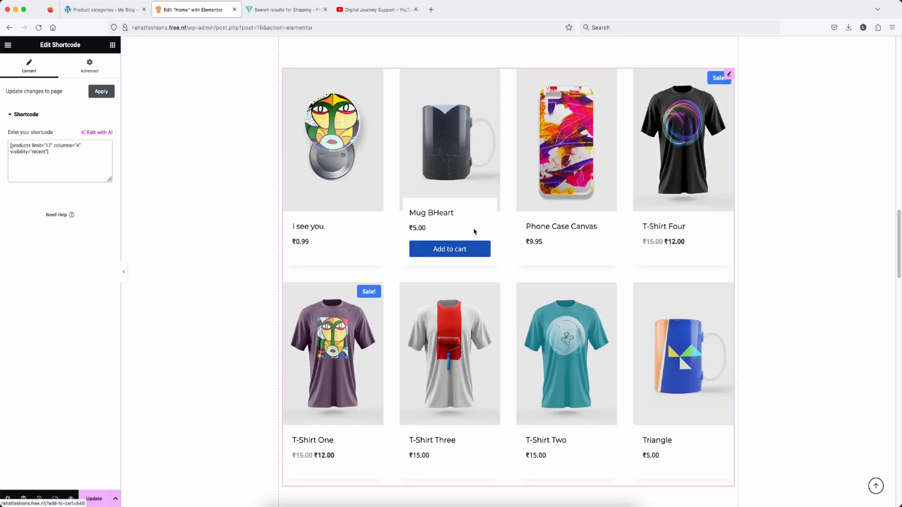
scroll(506, 253, down, 6)
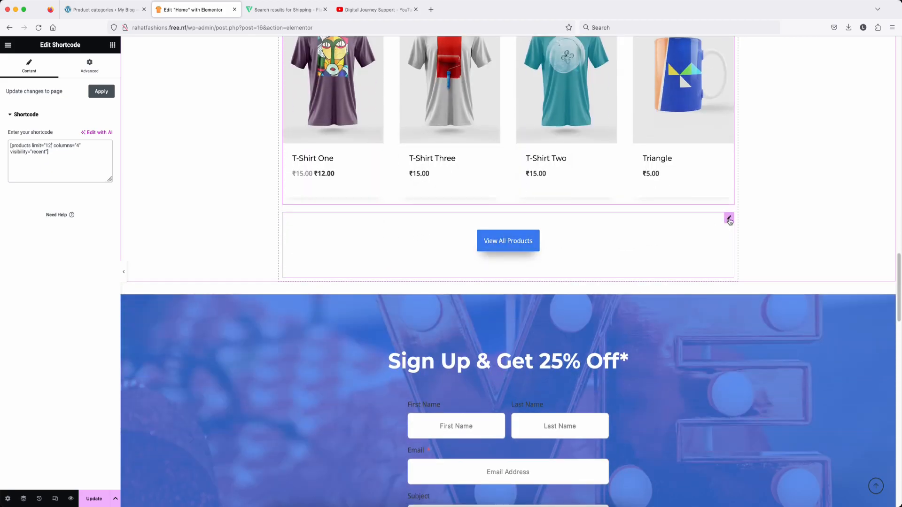
Step: Edit the View All Products button and copy the Shop menu link's address
click(729, 220)
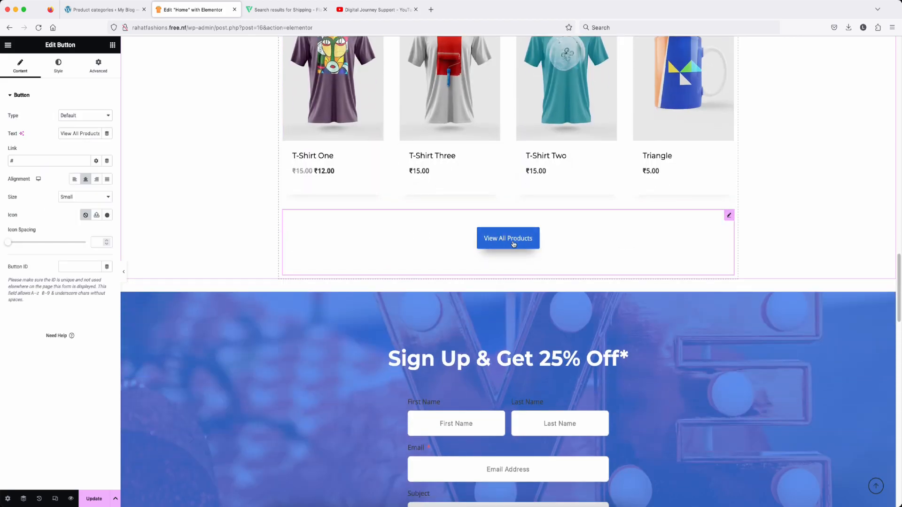
scroll(490, 240, down, 1)
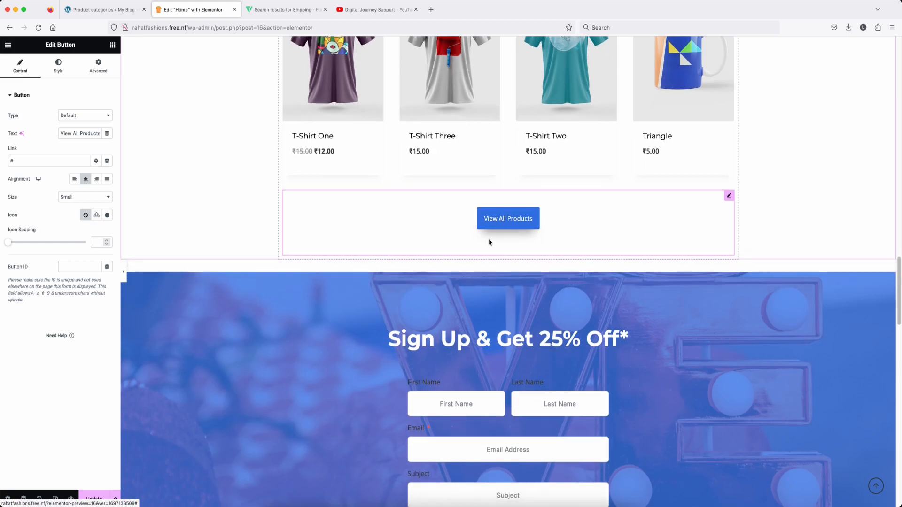
scroll(594, 188, up, 15)
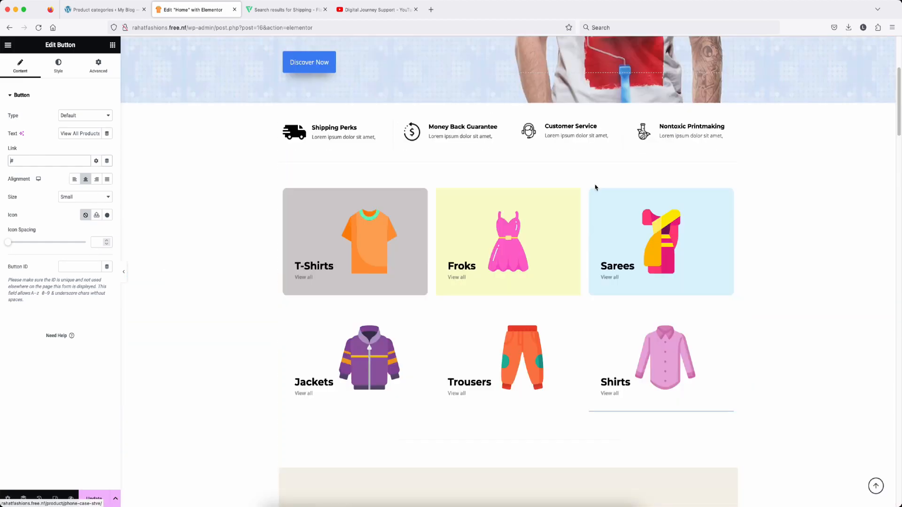
scroll(540, 71, down, 1)
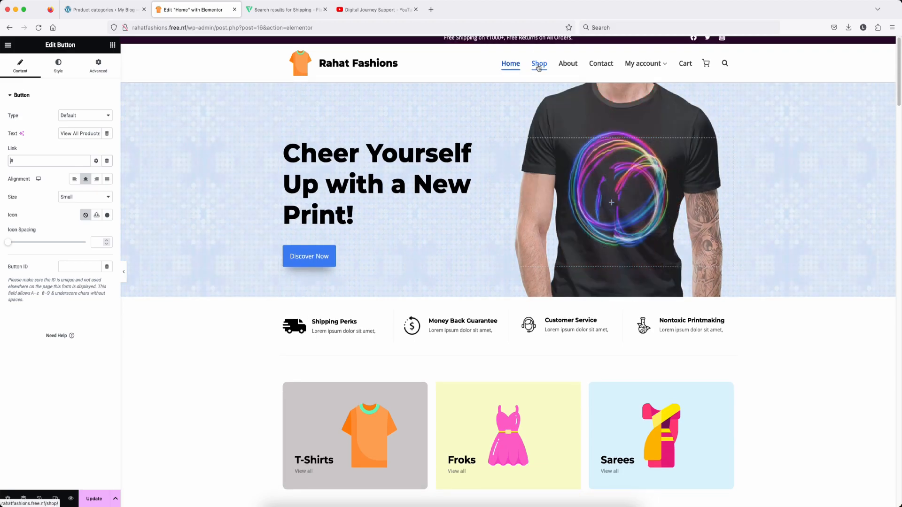
right_click(539, 67)
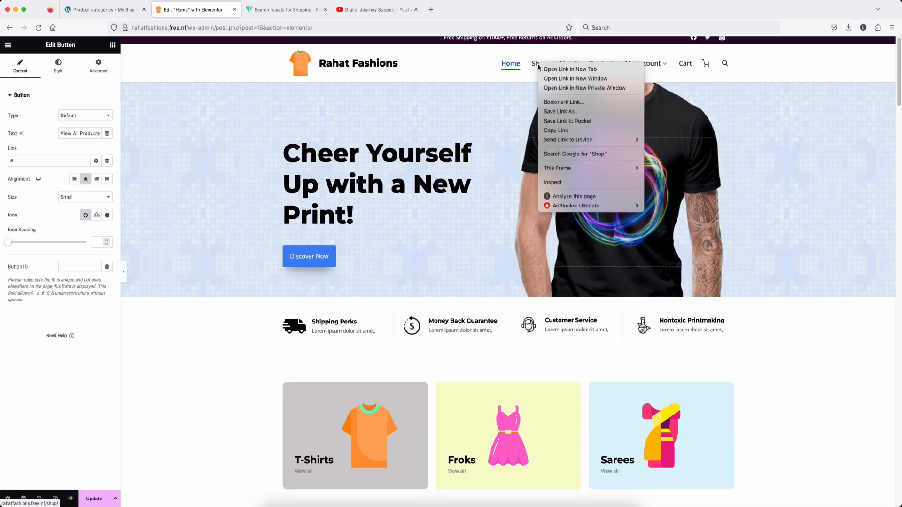
click(564, 131)
double_click(33, 160)
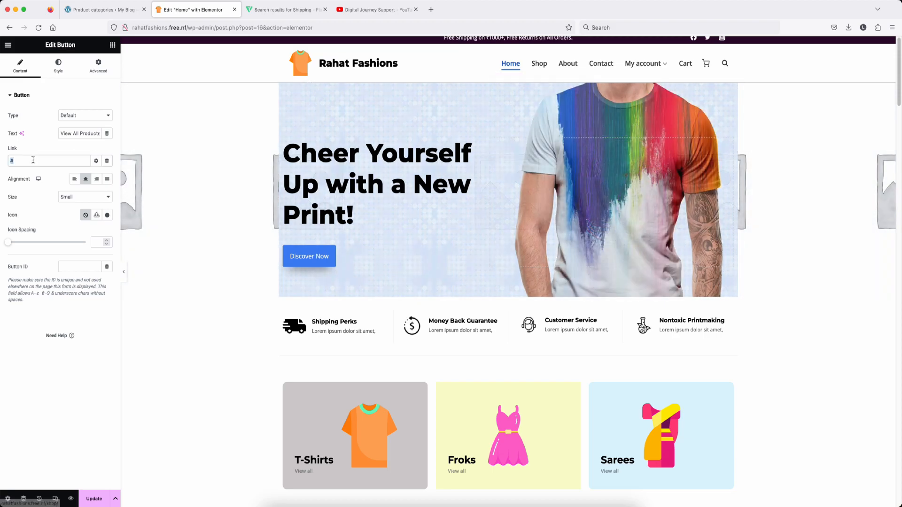
text(http://rahatfashions.free.nf/shop/)
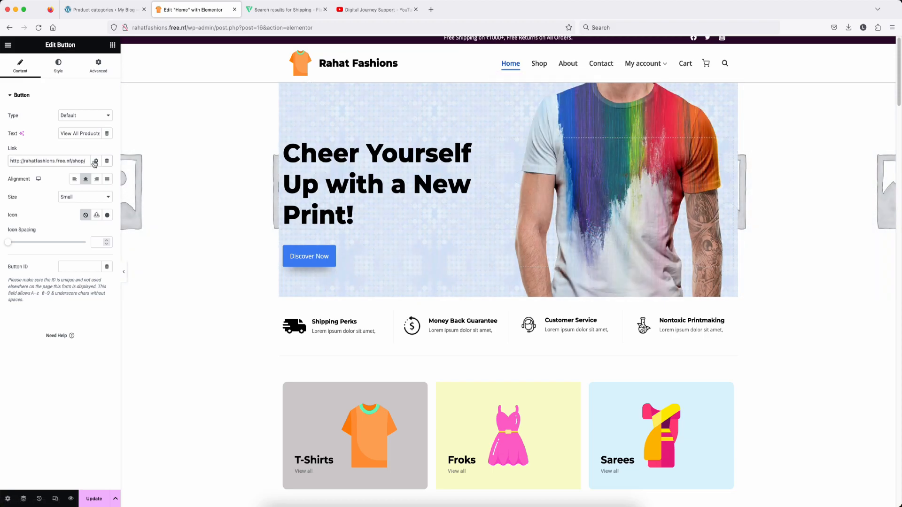
scroll(531, 213, down, 15)
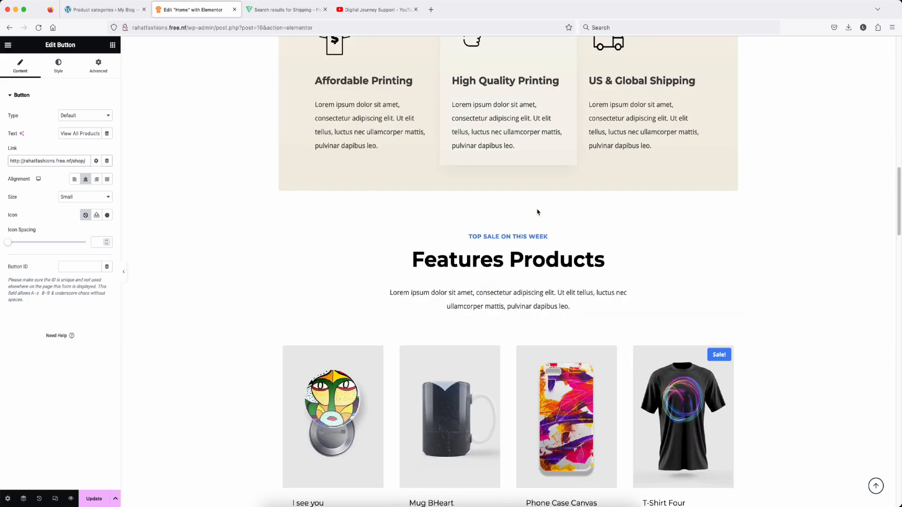
scroll(538, 212, down, 10)
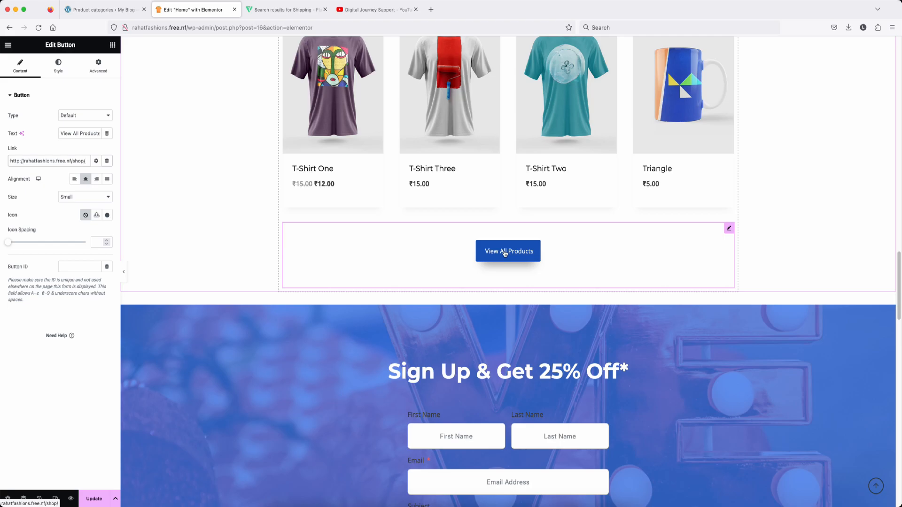
scroll(505, 254, down, 5)
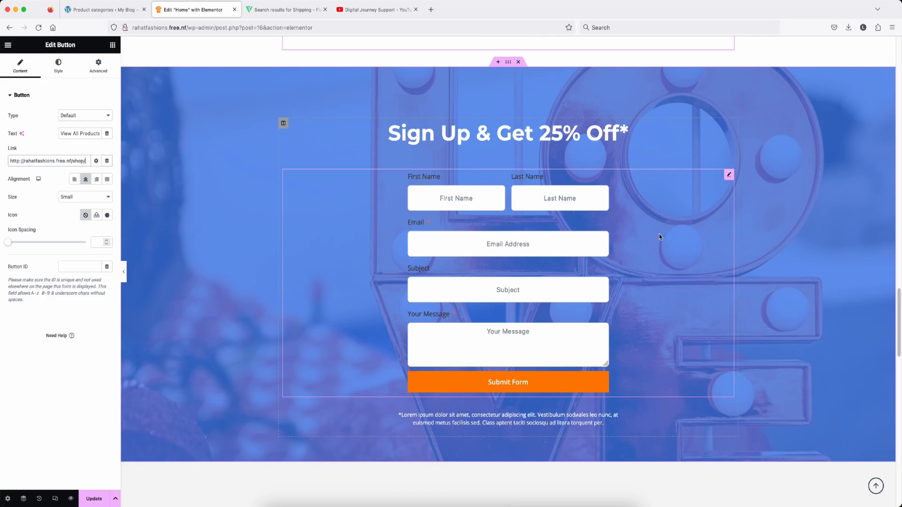
scroll(658, 235, down, 7)
scroll(659, 237, down, 3)
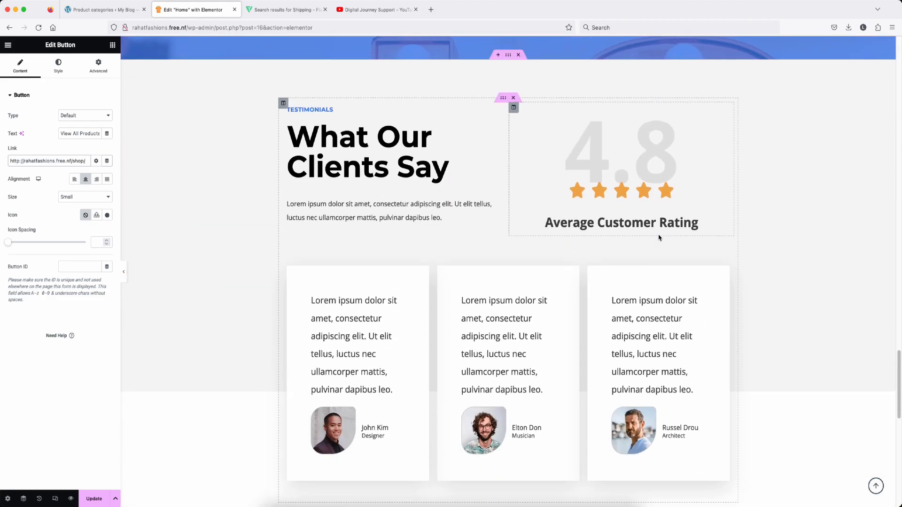
scroll(495, 178, up, 2)
scroll(495, 179, down, 3)
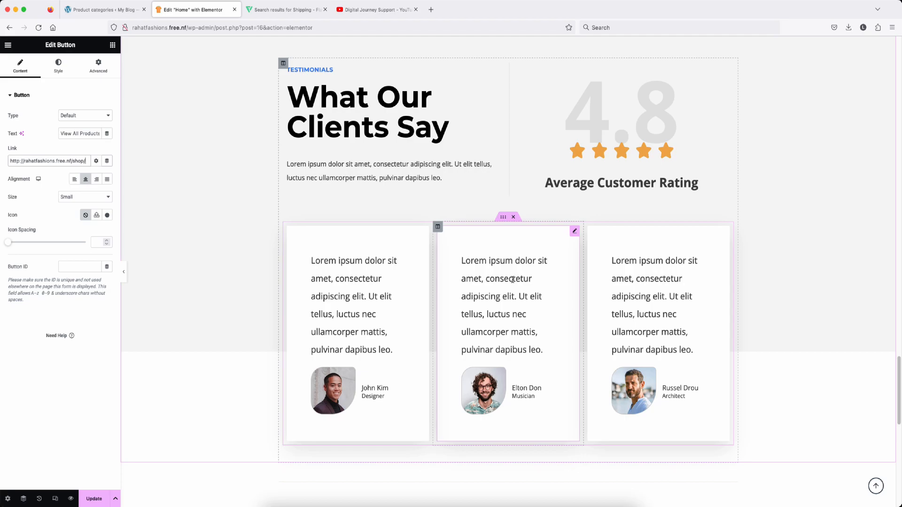
Step: Select the first testimonial card's placeholder text
click(335, 273)
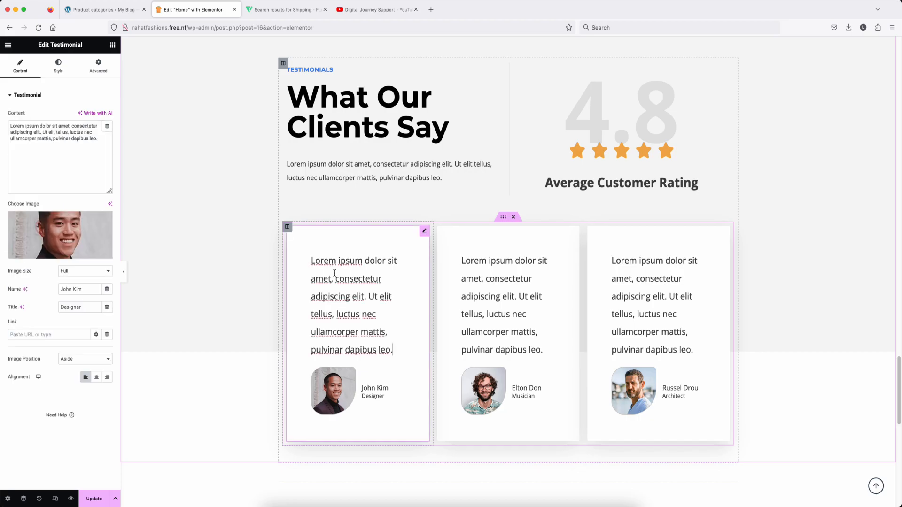
triple_click(61, 141)
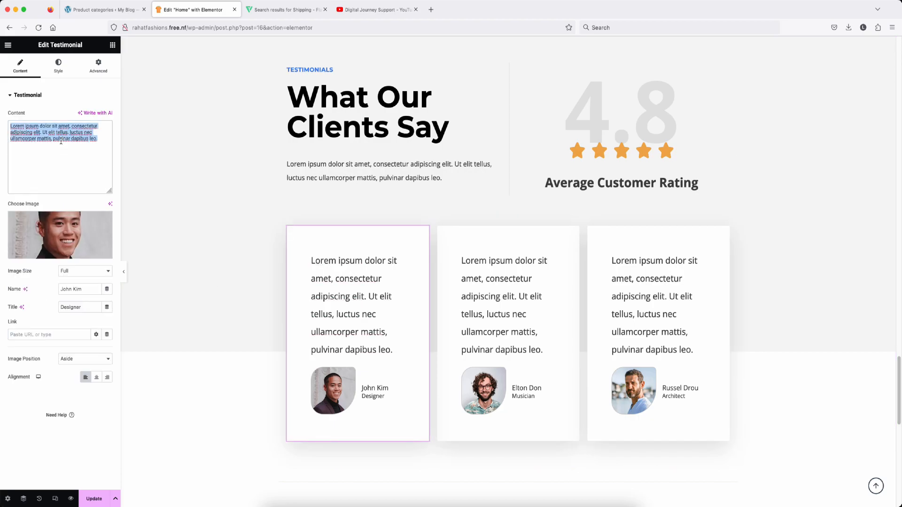
mouse_move(58, 233)
scroll(357, 179, down, 8)
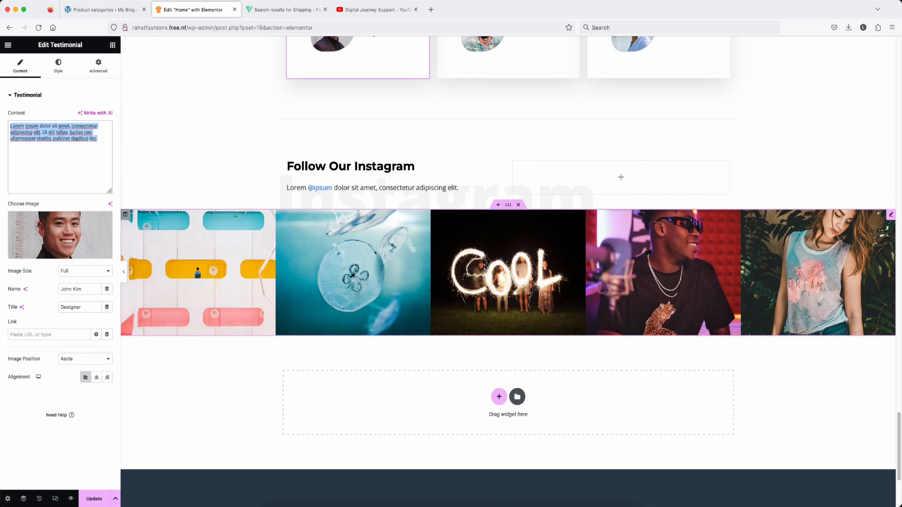
Step: Set the Instagram carousel to 8 images, 5 slides shown, stretched, no navigation, then save
click(485, 267)
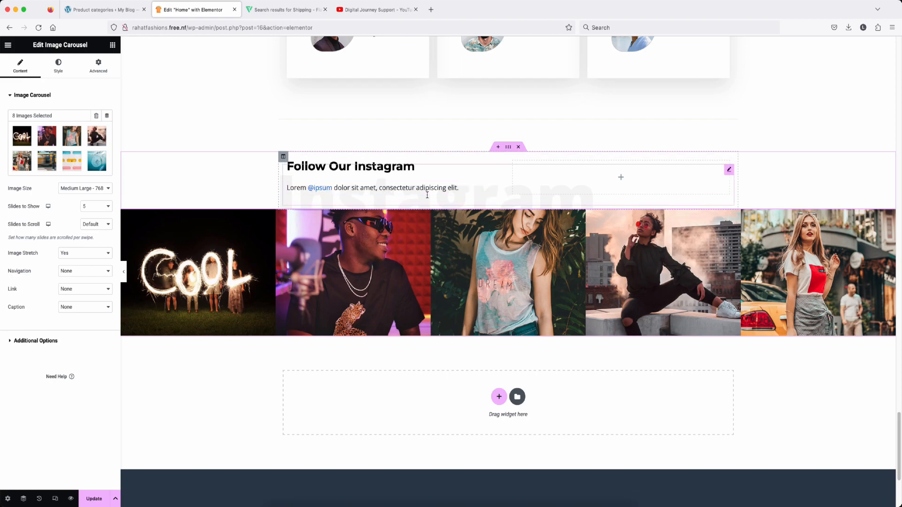
scroll(490, 266, down, 5)
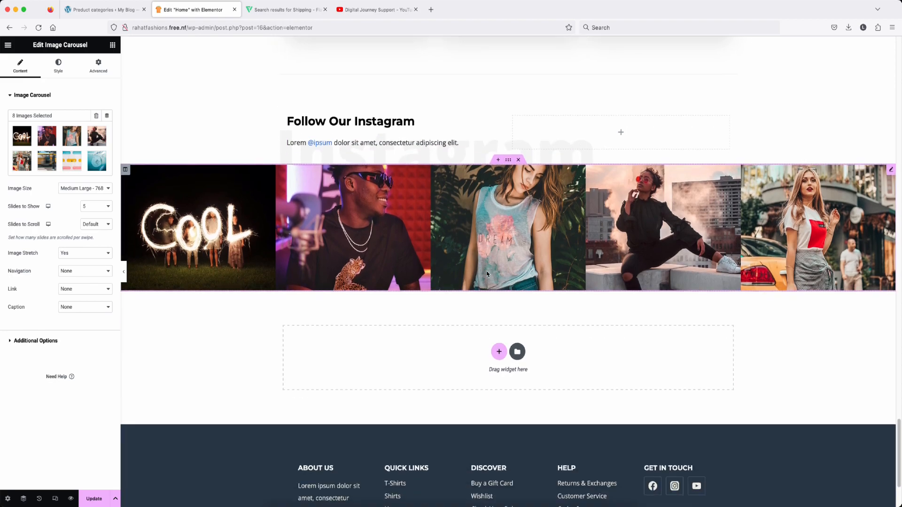
scroll(486, 272, up, 7)
scroll(486, 275, up, 15)
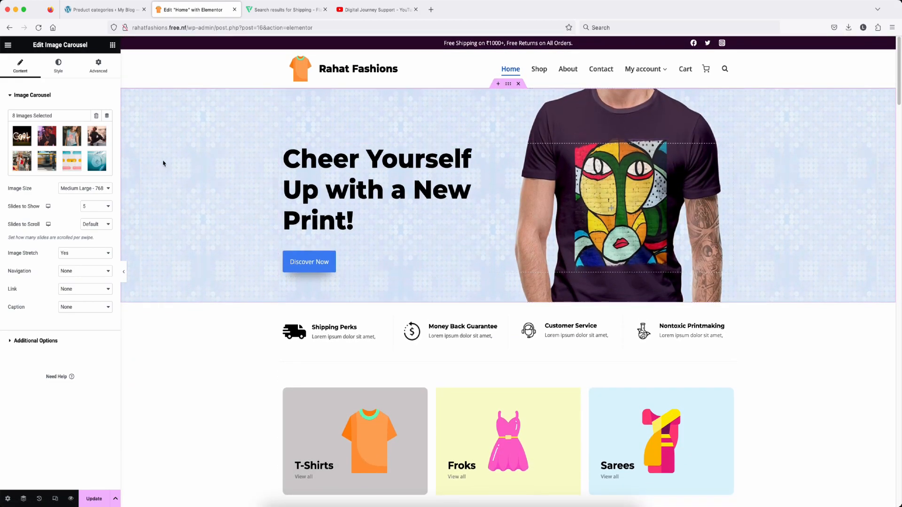
click(96, 499)
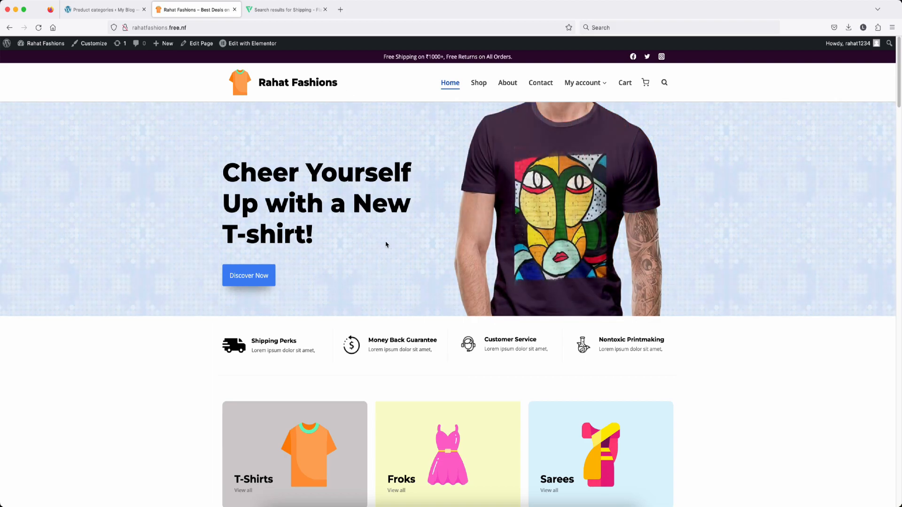
Step: Scroll through the live Rahat Fashions home page to check the published changes
scroll(369, 234, down, 5)
scroll(373, 233, down, 20)
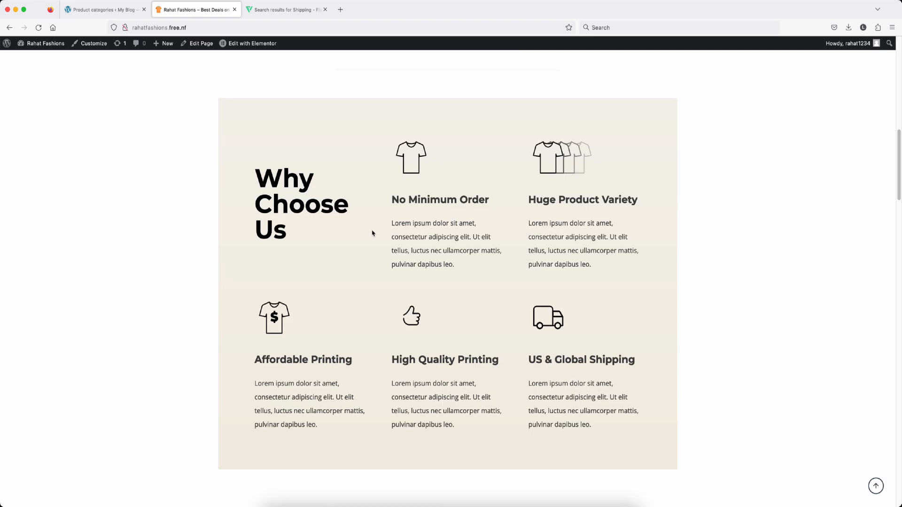
scroll(373, 234, down, 9)
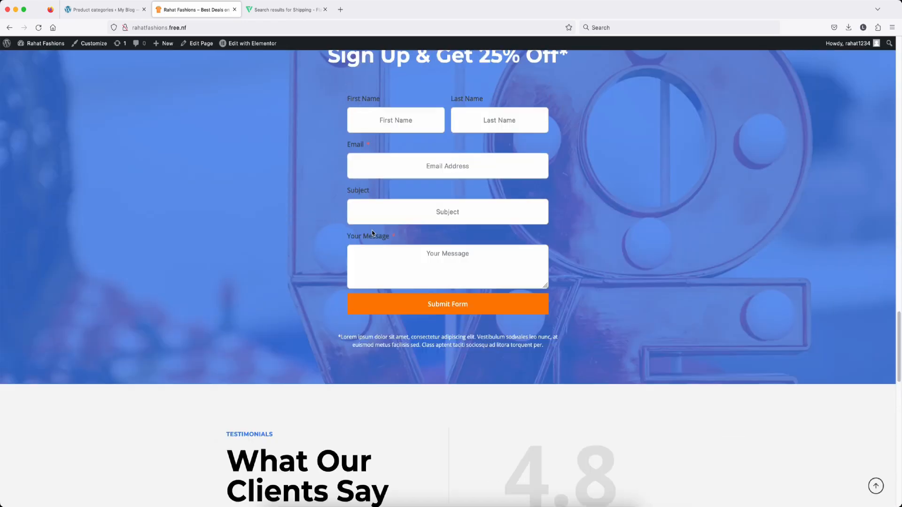
scroll(373, 234, up, 20)
scroll(374, 234, up, 10)
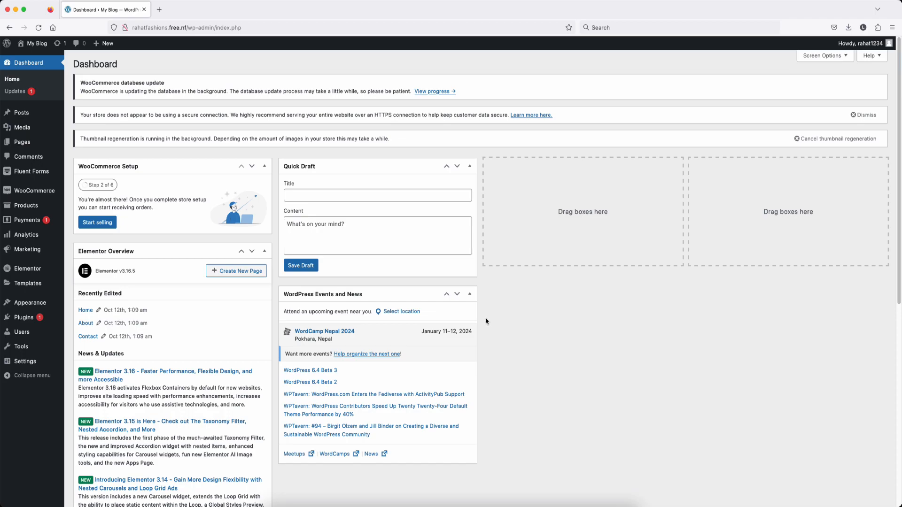
Step: In WooCommerce settings, enter 'patna' for both address lines and the city
mouse_move(36, 196)
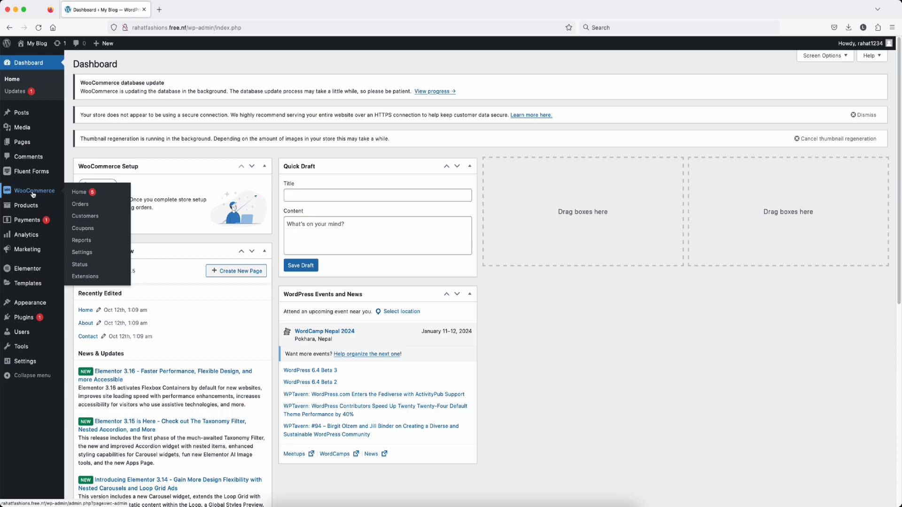
click(78, 252)
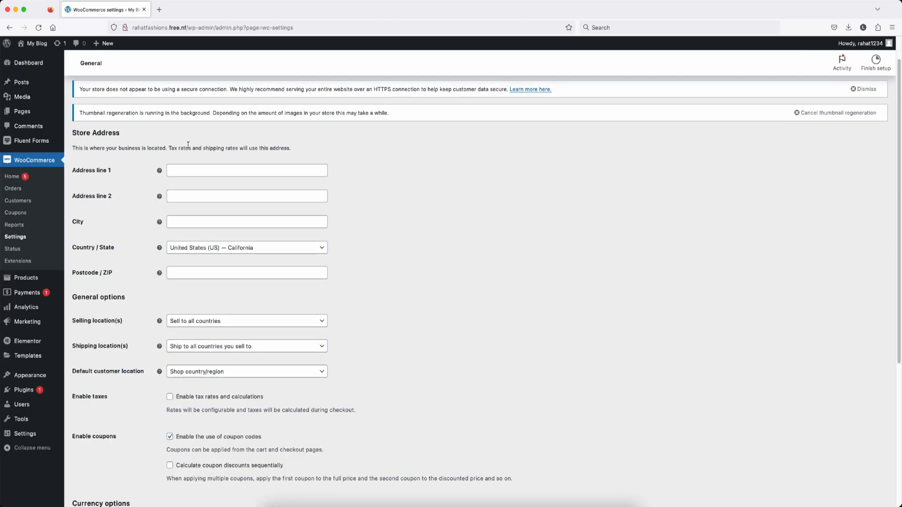
scroll(221, 359, down, 5)
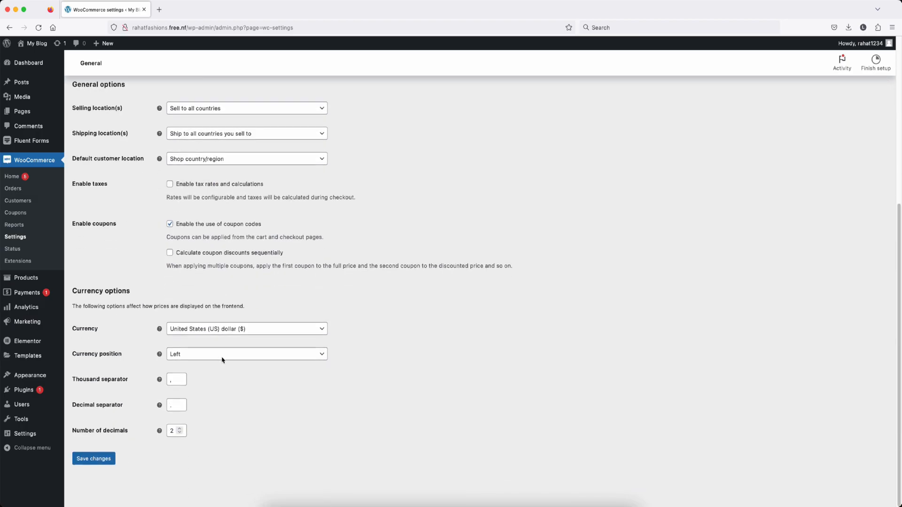
scroll(202, 211, up, 5)
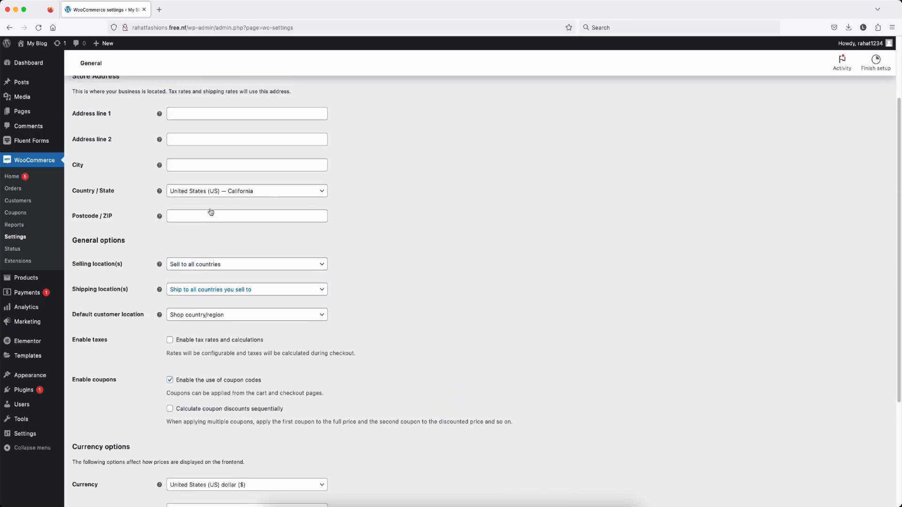
click(189, 169)
text(patna)
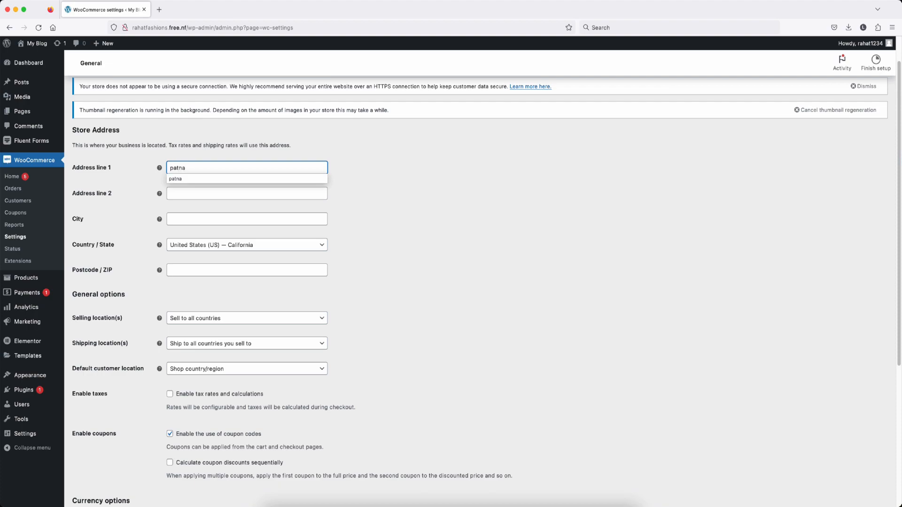
key(Tab)
key(Tab)
text(patna)
key(Tab)
key(Tab)
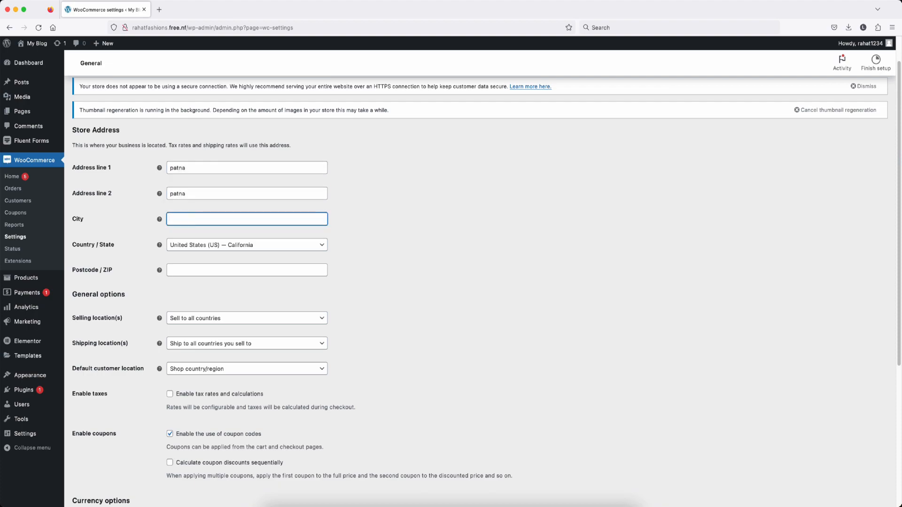
text(patna)
key(Tab)
key(Tab)
Step: Set the store country/state to India — Bihar and fill in the postcode
text(ind)
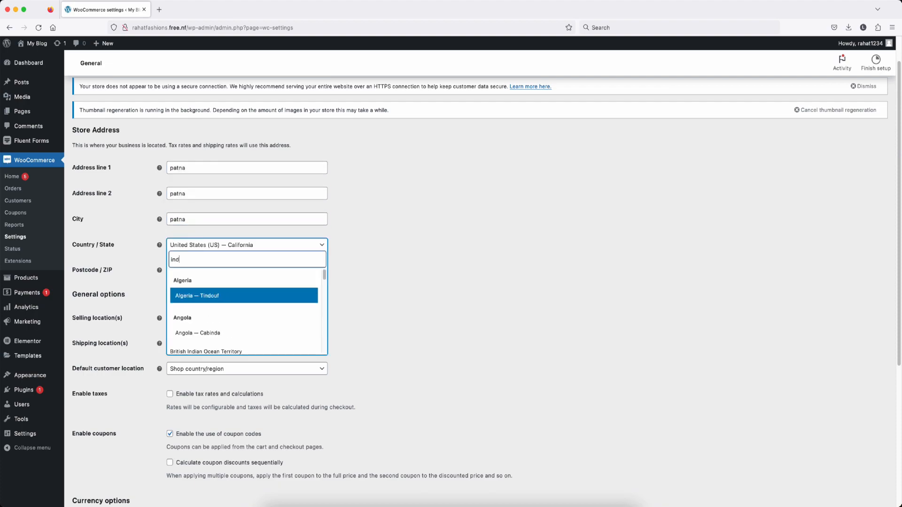
key(BackSpace)
key(BackSpace)
key(BackSpace)
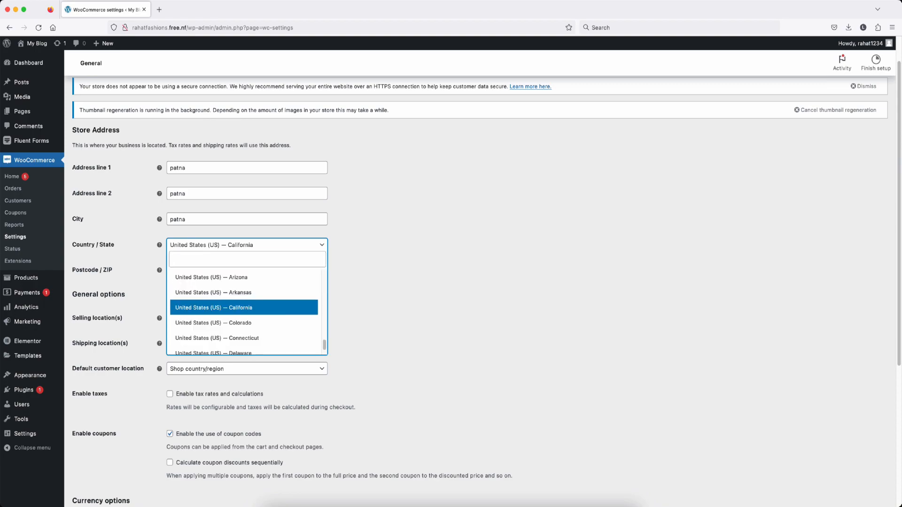
text(bihar)
click(223, 332)
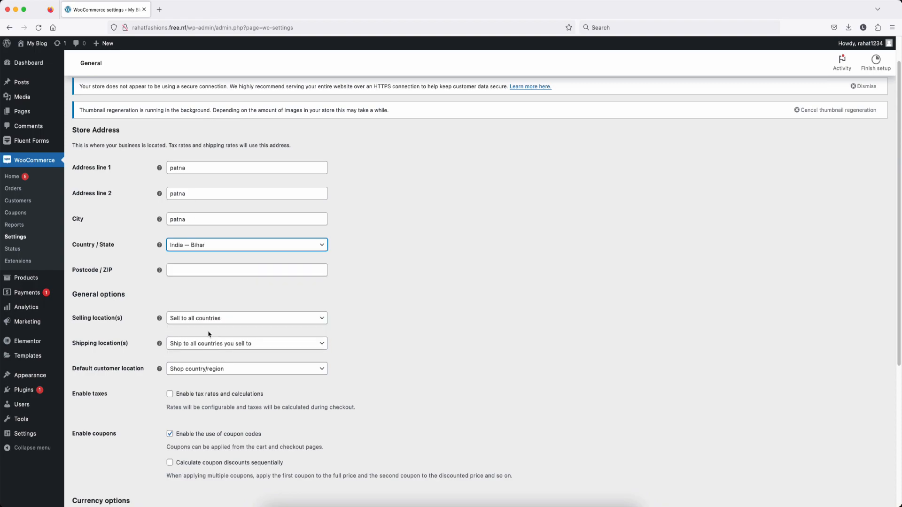
click(95, 255)
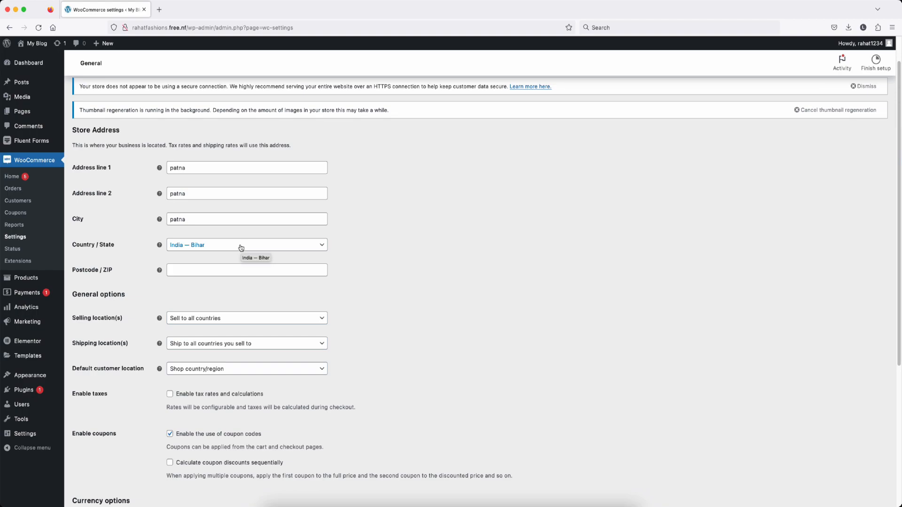
click(200, 271)
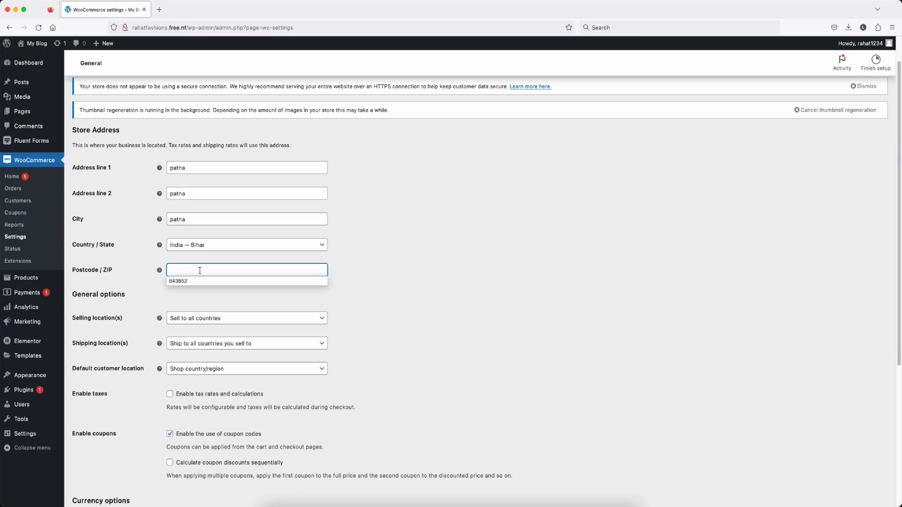
click(202, 278)
scroll(118, 222, down, 3)
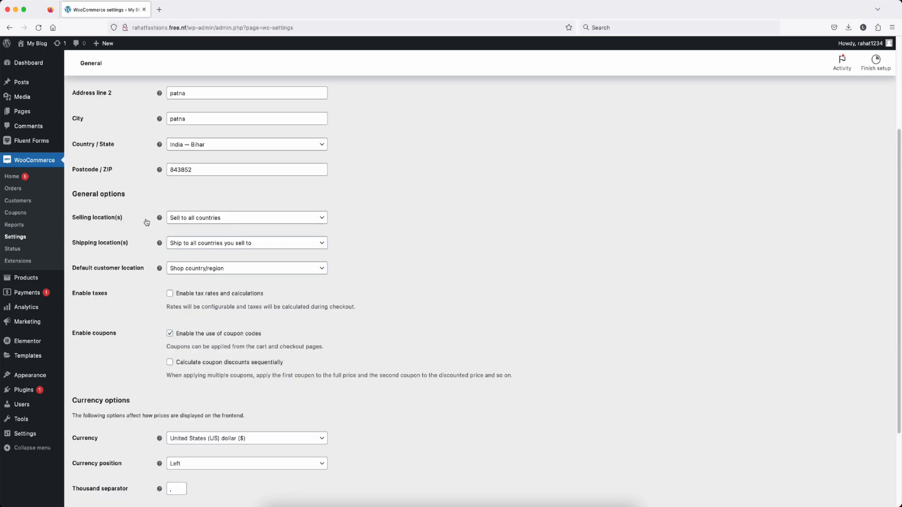
click(231, 222)
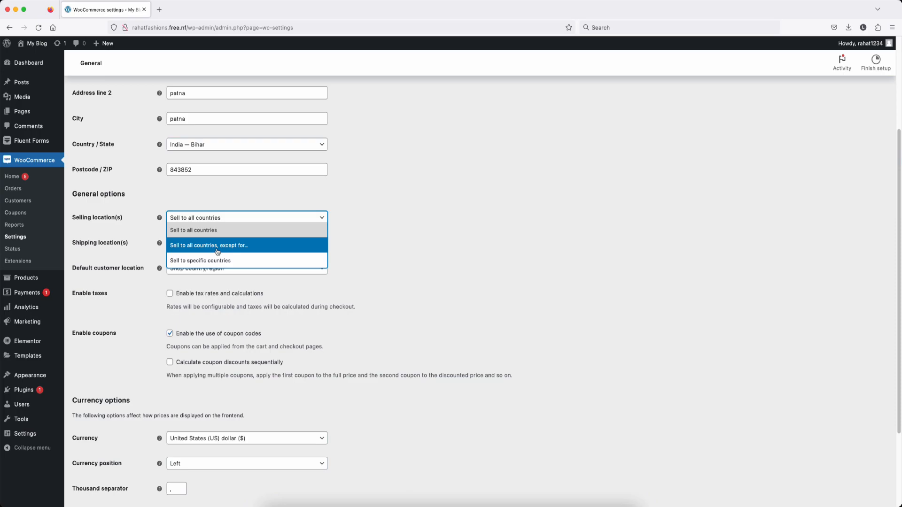
Step: Limit selling to specific countries and add India to the sell-to list
click(239, 262)
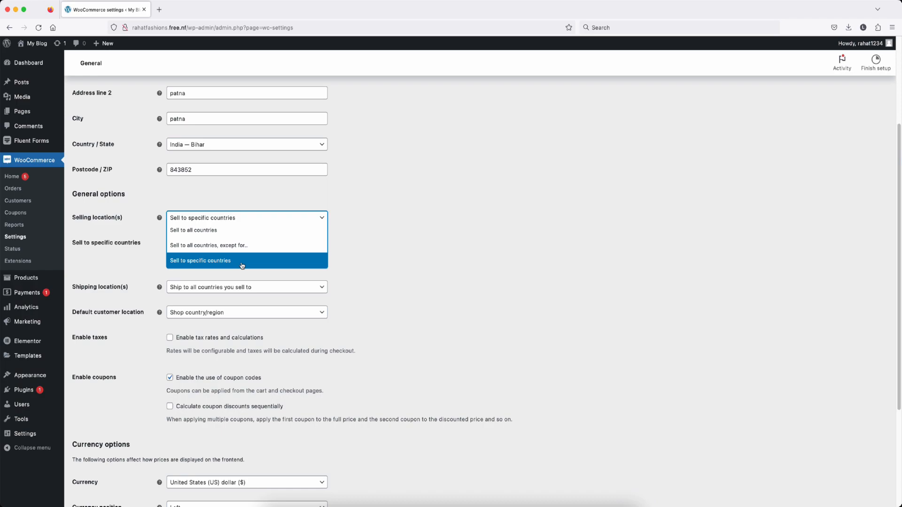
click(235, 265)
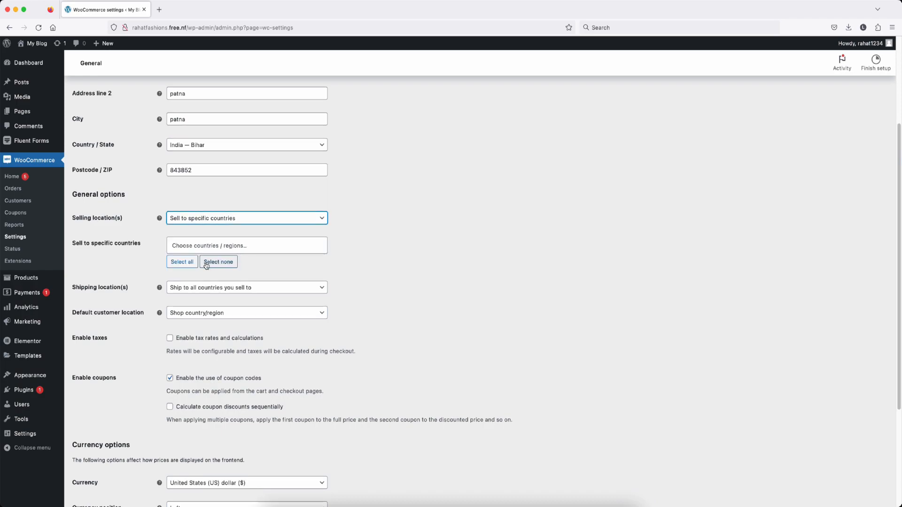
click(195, 246)
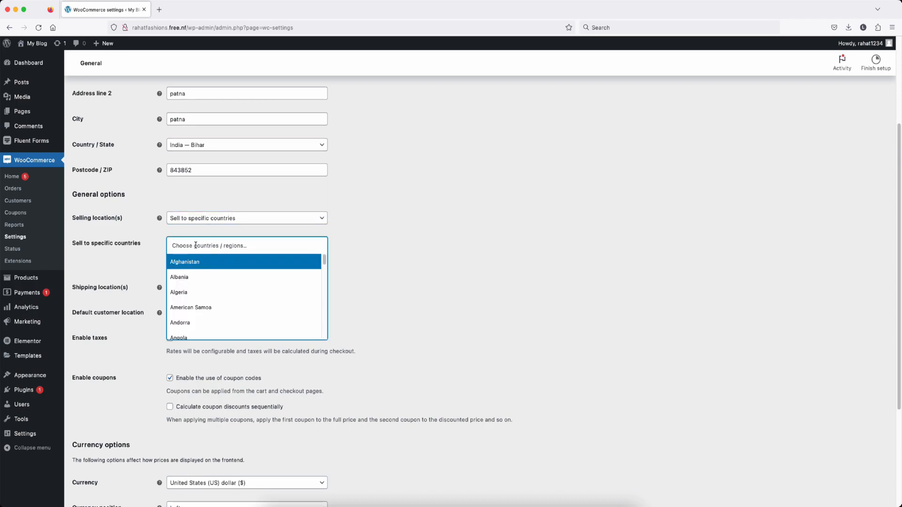
text(ia)
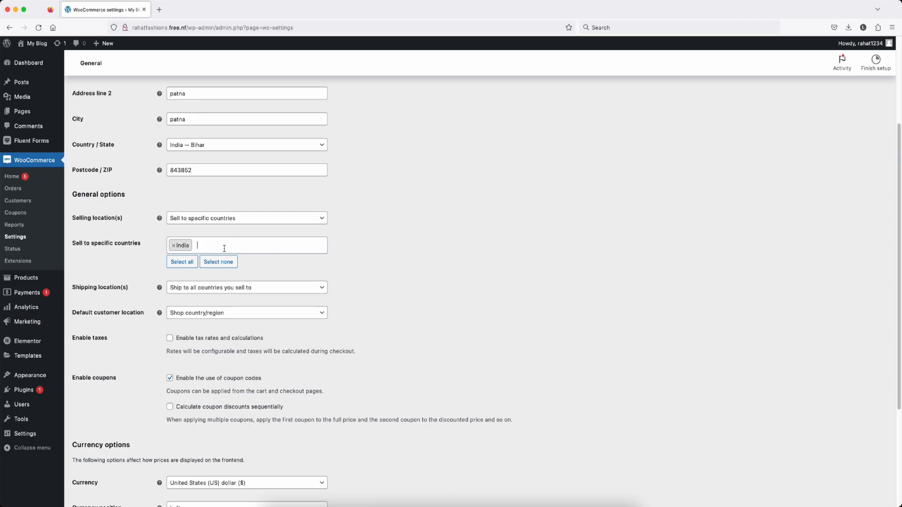
scroll(181, 272, down, 3)
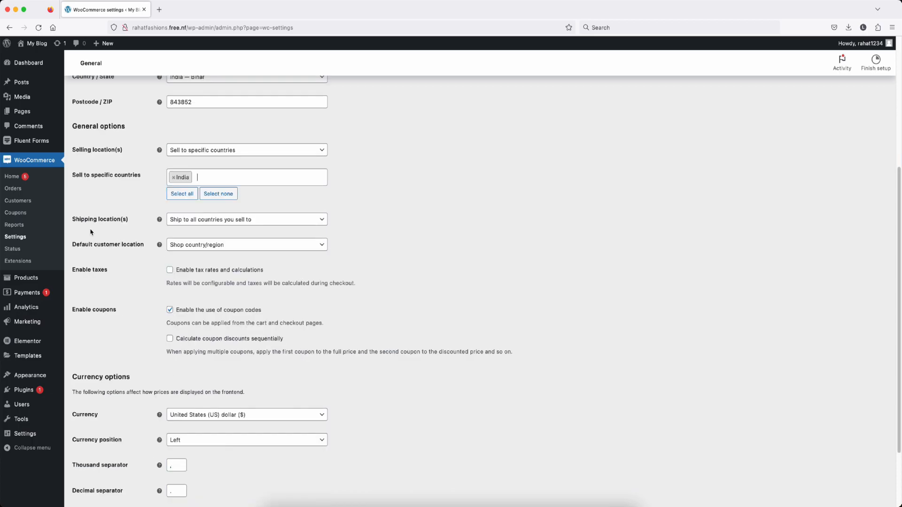
Step: Ship only to India and set the default customer location to No location by default
click(264, 225)
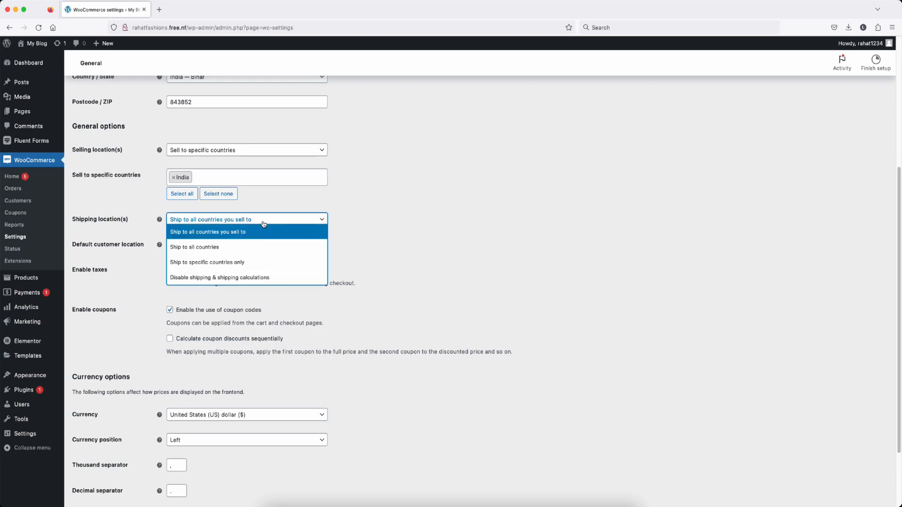
click(227, 266)
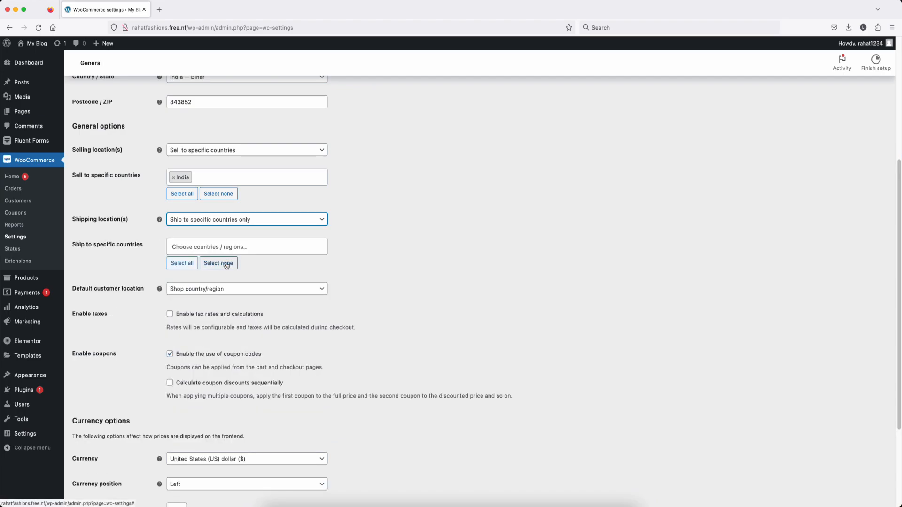
click(192, 249)
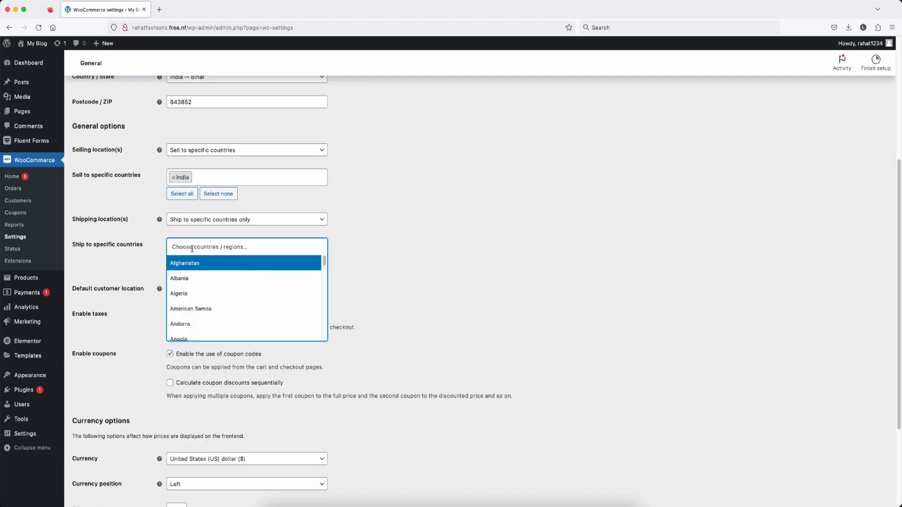
text(india)
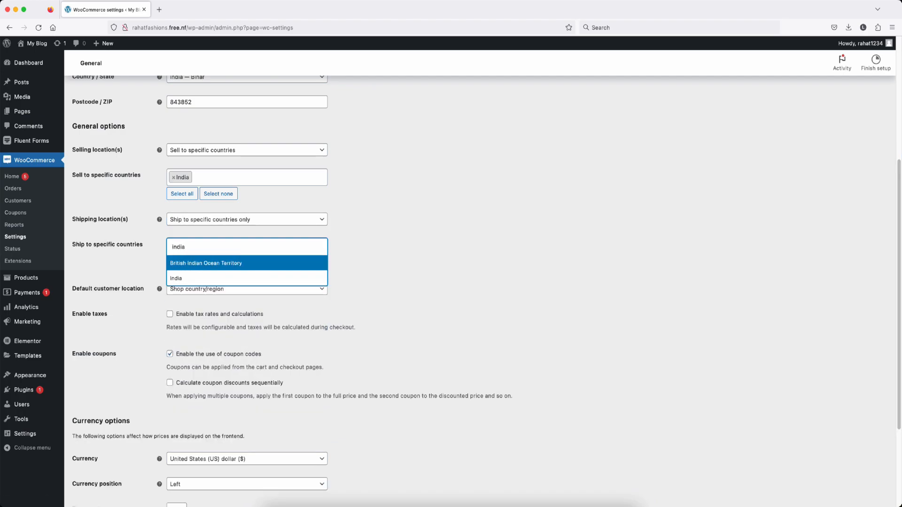
click(210, 280)
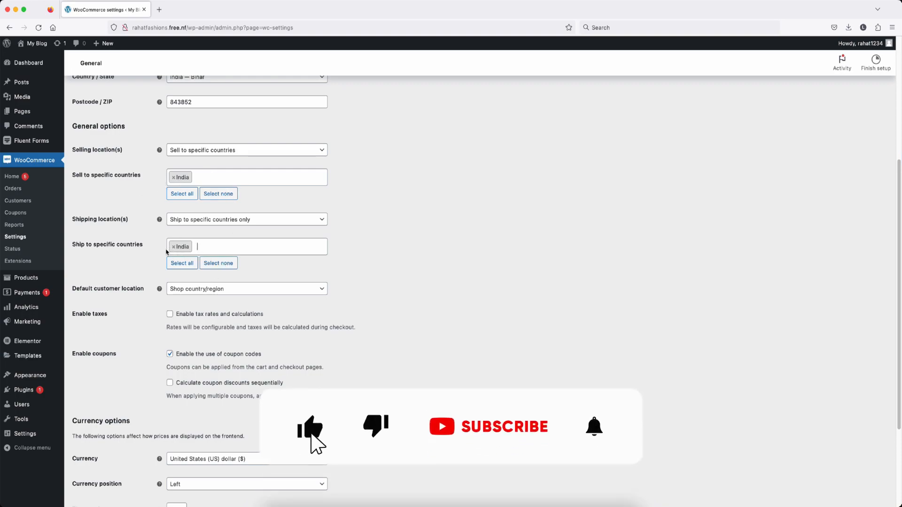
scroll(131, 265, down, 2)
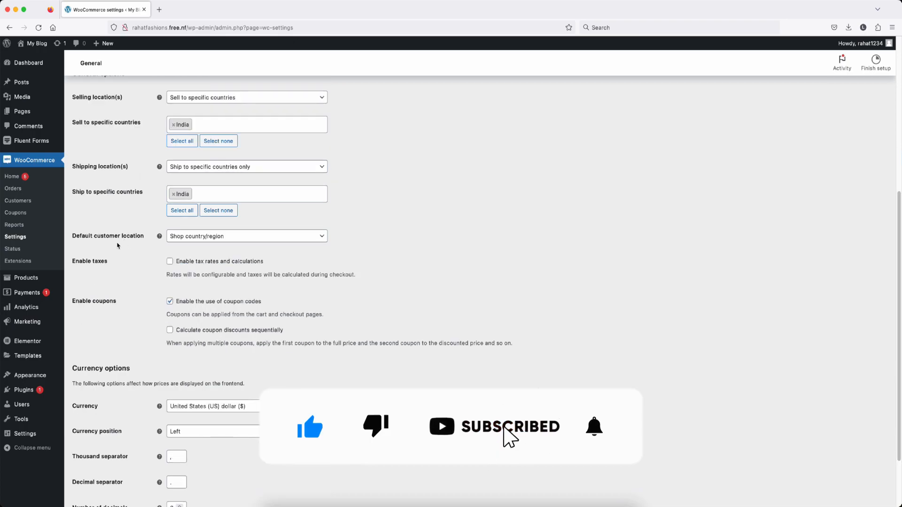
click(242, 237)
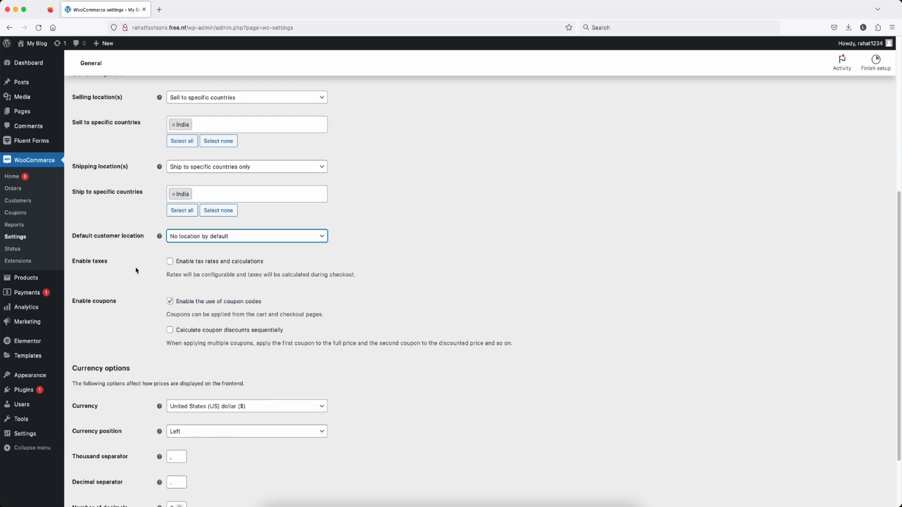
scroll(185, 262, down, 1)
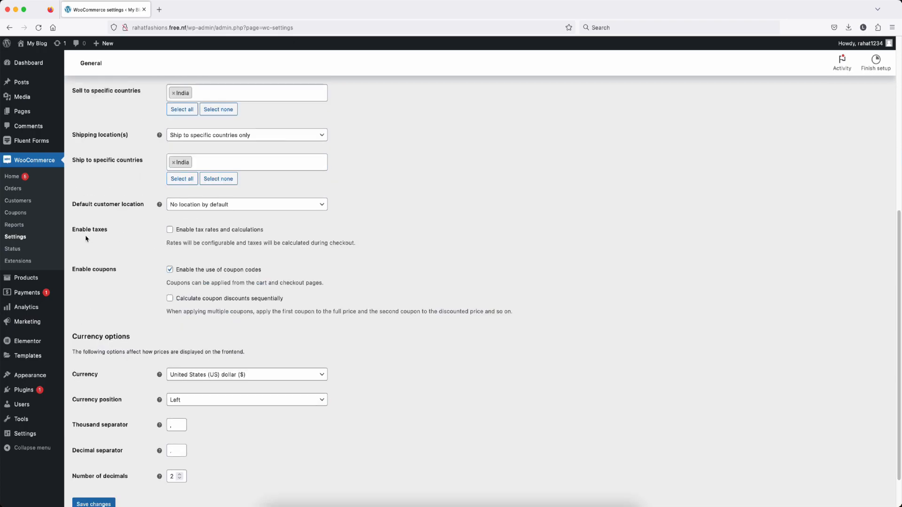
Step: Enable tax rates and calculations, set currency to Indian rupee (₹), and save
click(171, 232)
scroll(142, 279, down, 1)
scroll(142, 280, down, 3)
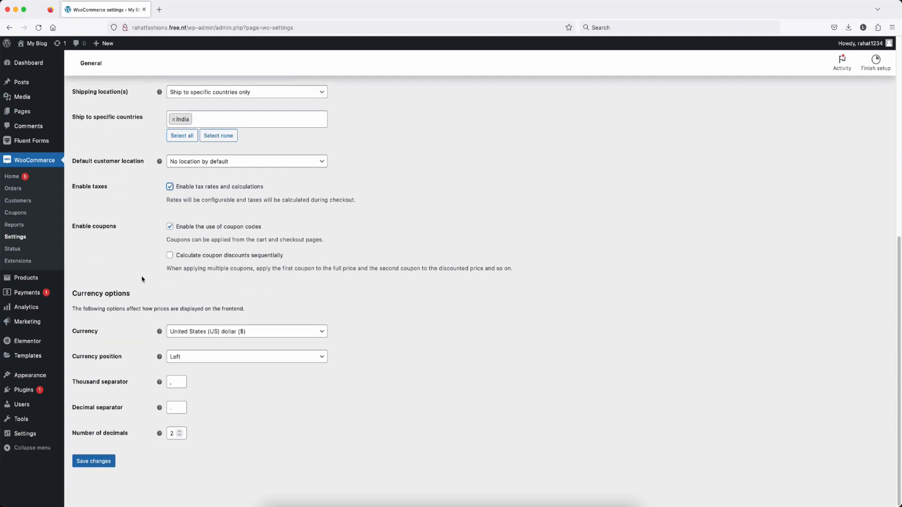
click(273, 332)
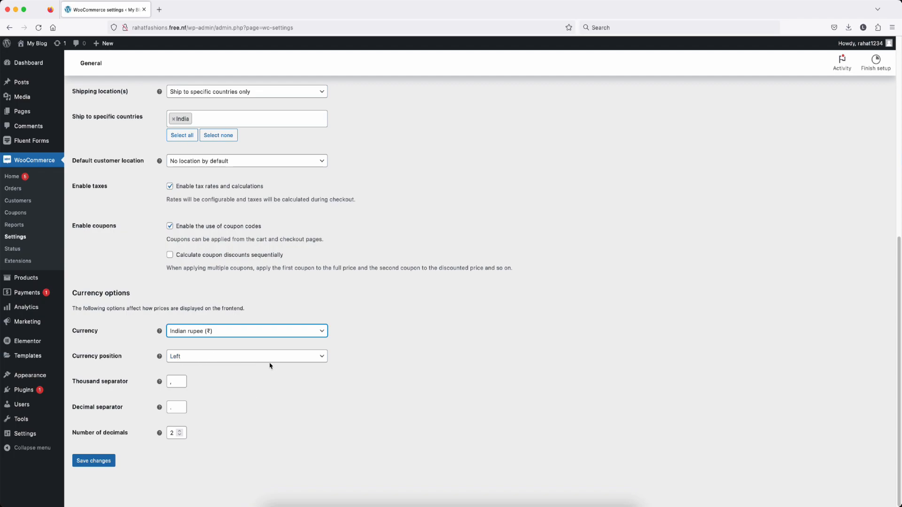
click(107, 463)
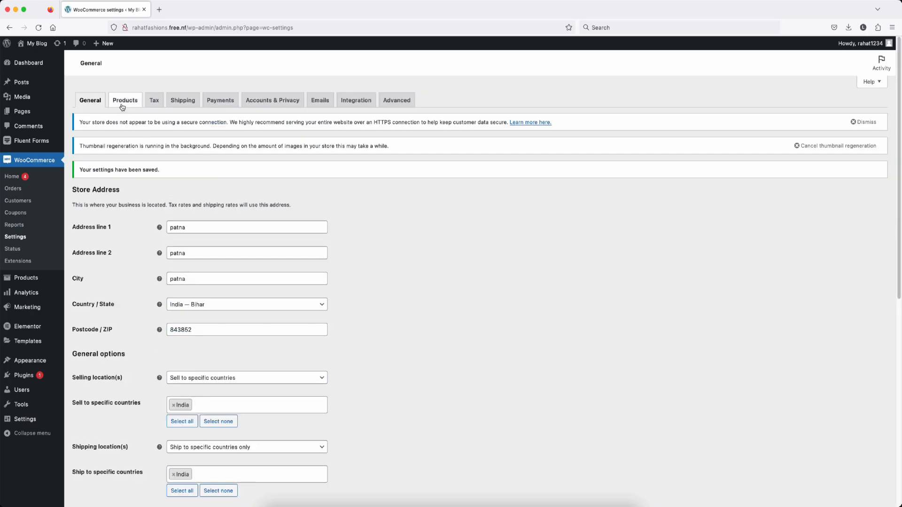
click(123, 101)
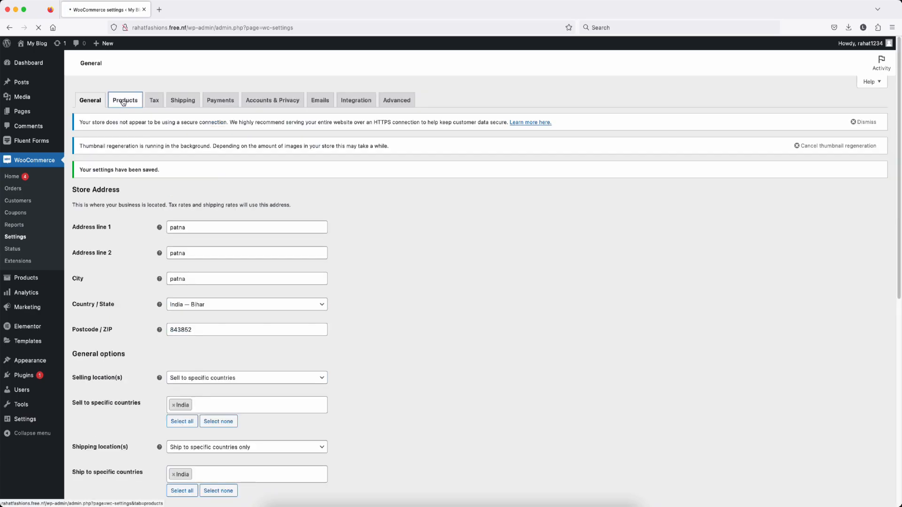
Step: Keep Shop as shop page and kg weight, stop requiring star ratings, and save
scroll(157, 235, down, 1)
scroll(158, 235, down, 1)
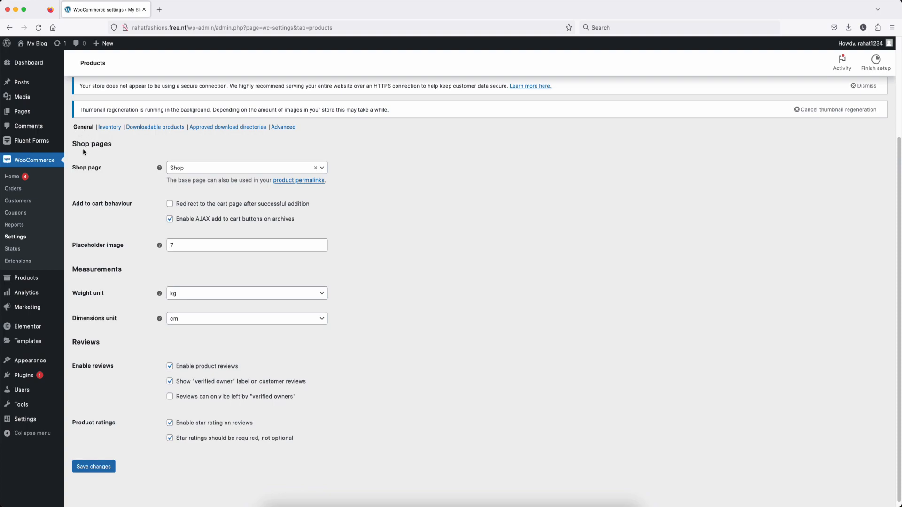
click(215, 171)
click(210, 195)
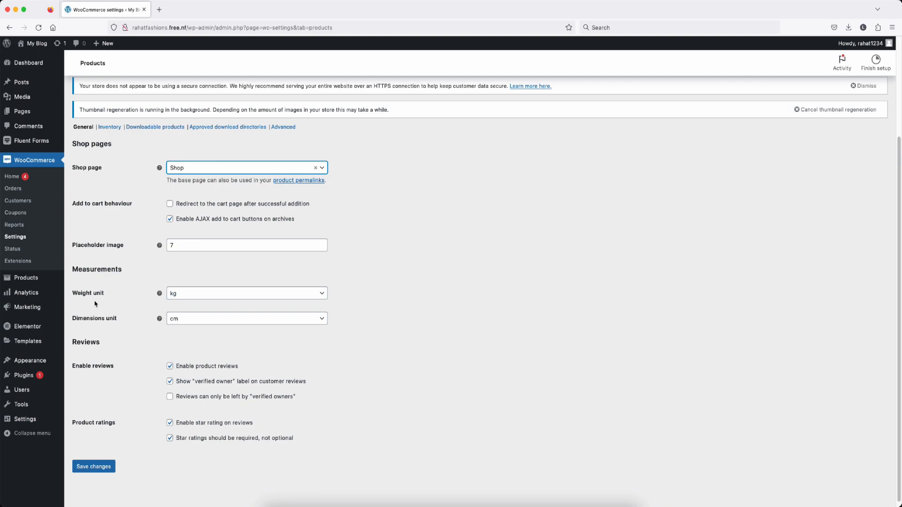
scroll(102, 301, down, 1)
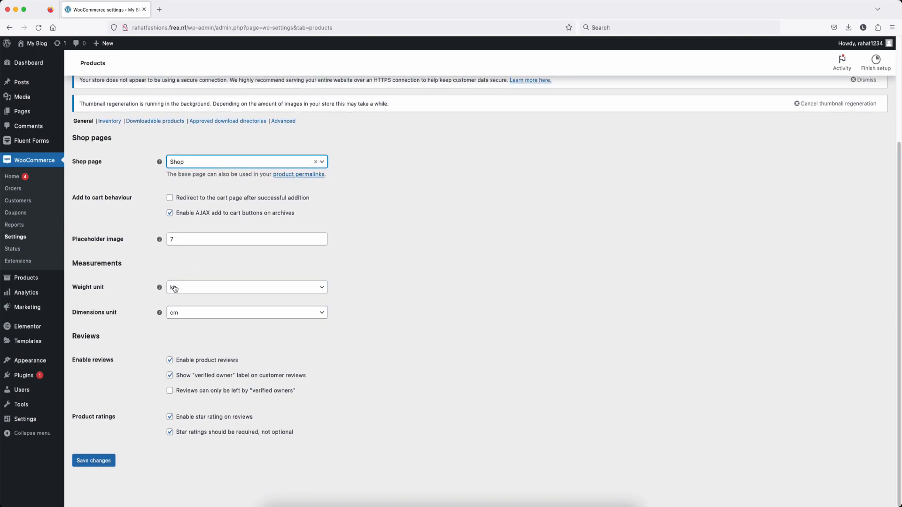
scroll(195, 290, up, 1)
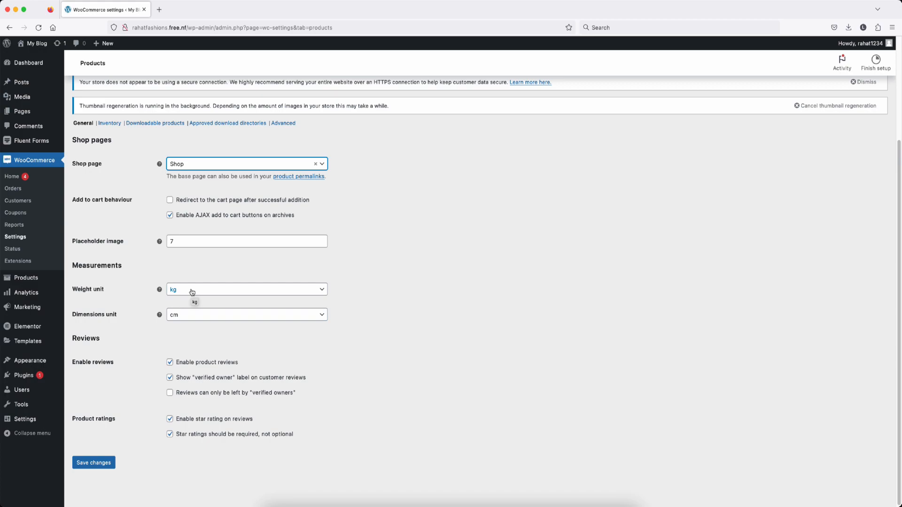
click(192, 292)
click(194, 301)
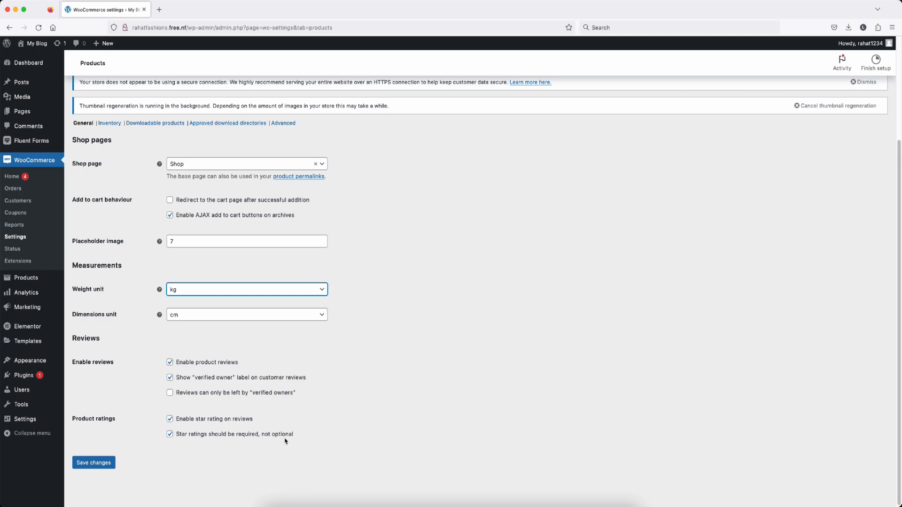
click(170, 435)
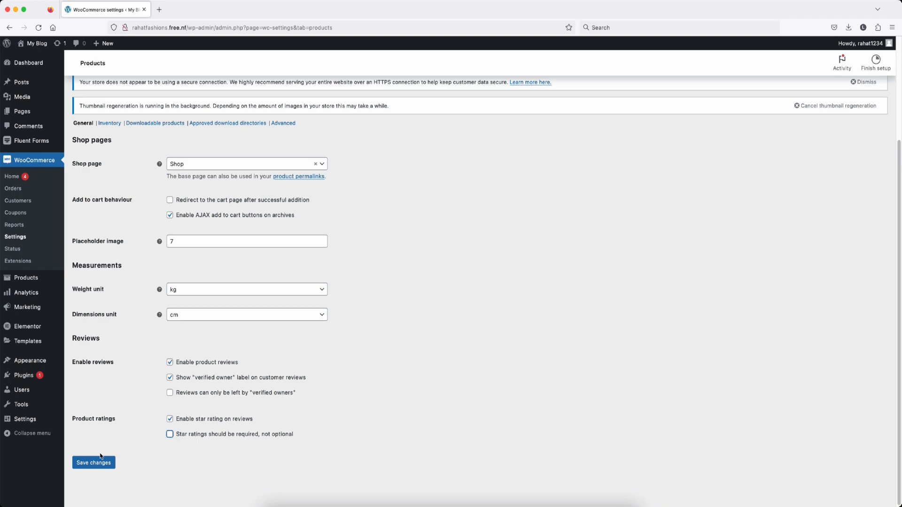
click(90, 463)
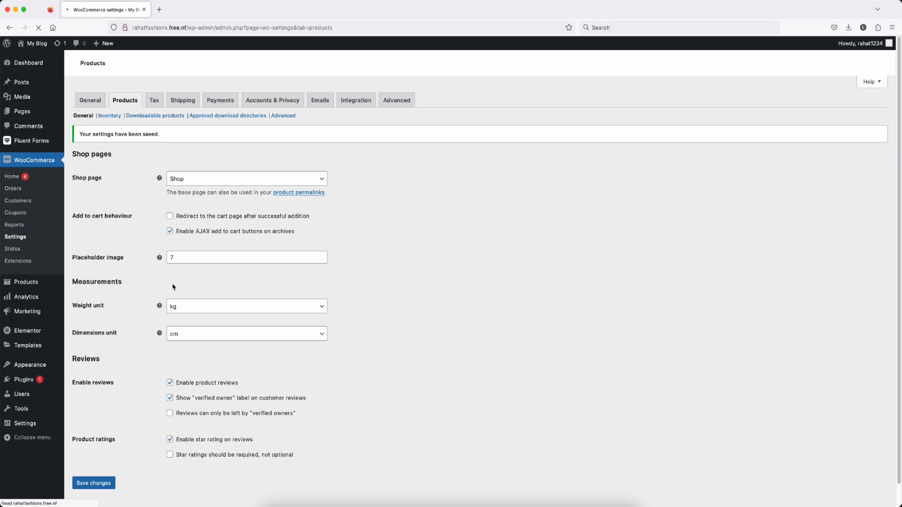
click(109, 163)
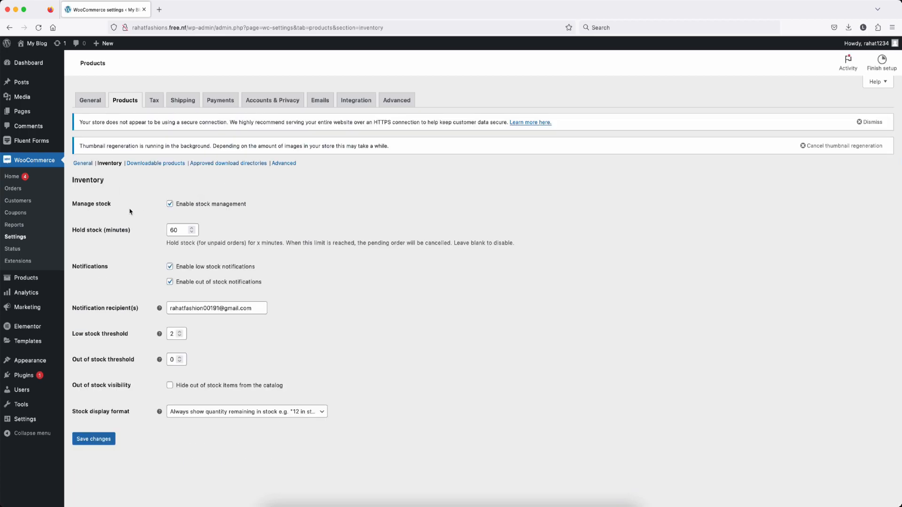
Step: Set low stock threshold 5 and out-of-stock threshold 2, always show stock quantity, and save
click(170, 204)
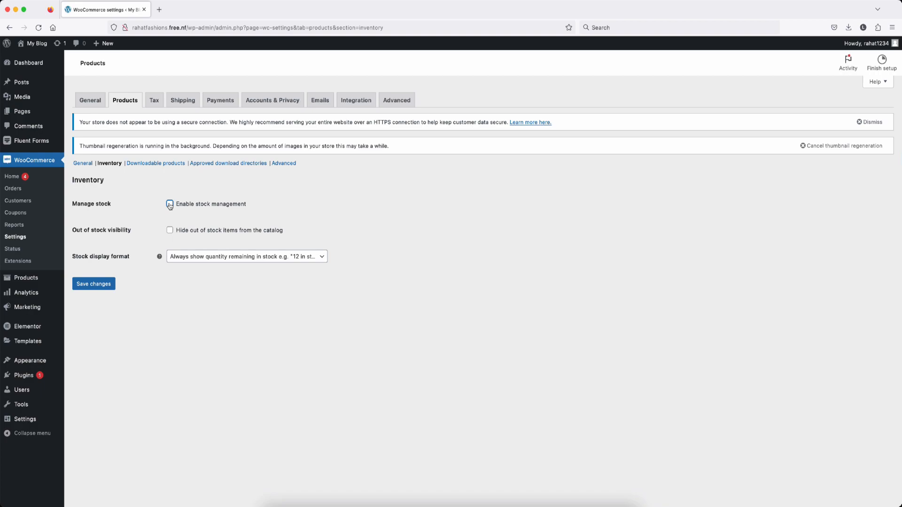
click(170, 204)
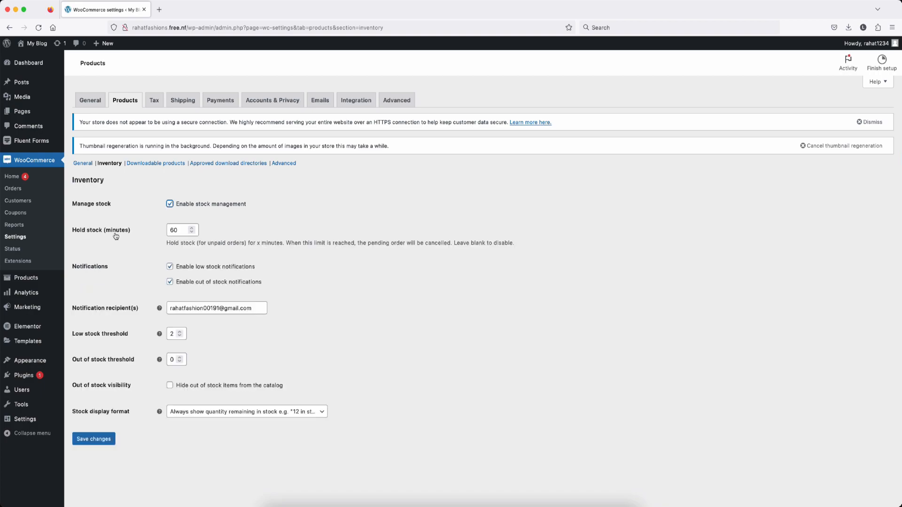
double_click(179, 231)
click(240, 417)
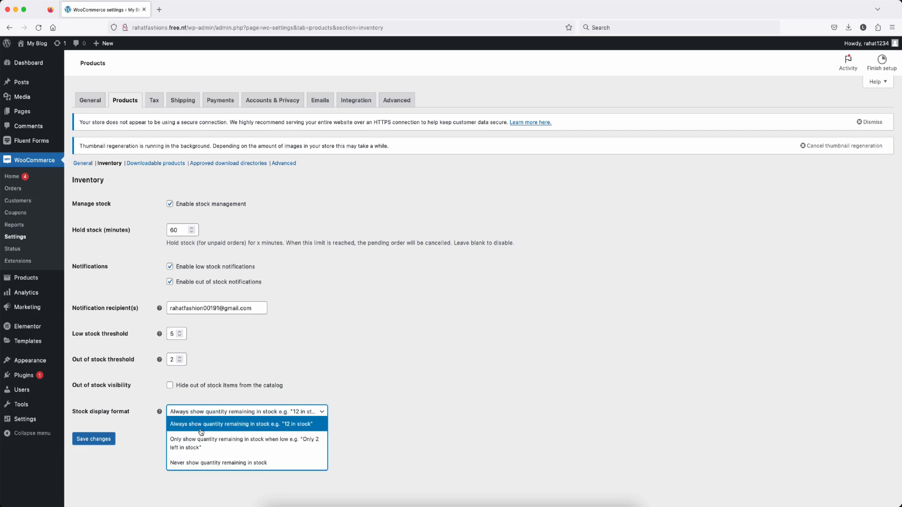
click(201, 429)
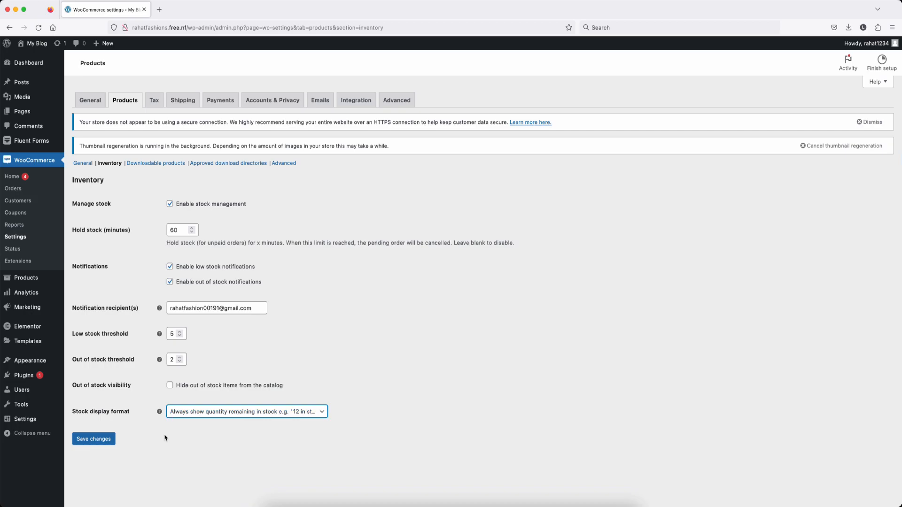
click(100, 440)
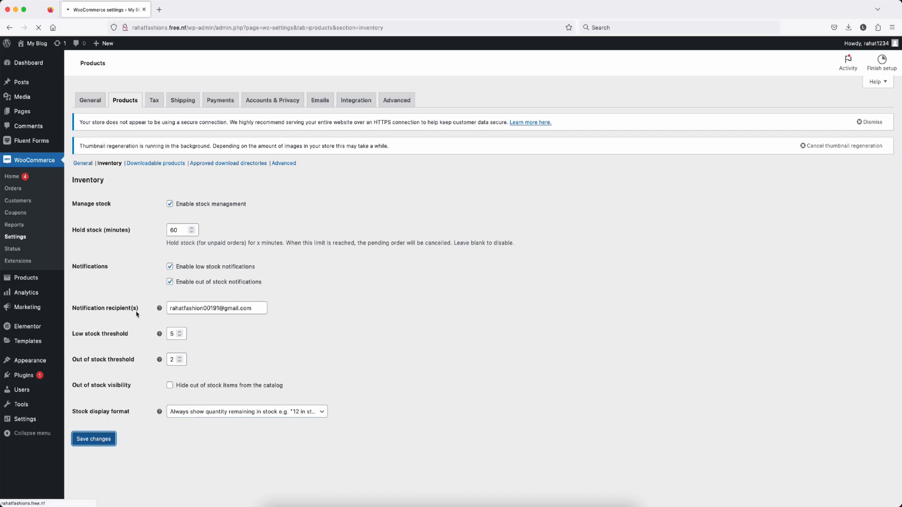
click(136, 165)
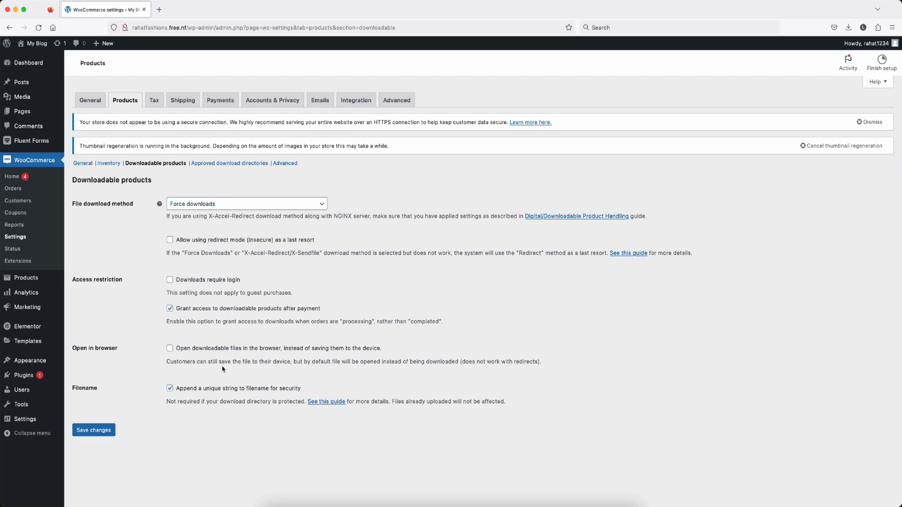
click(107, 429)
click(155, 101)
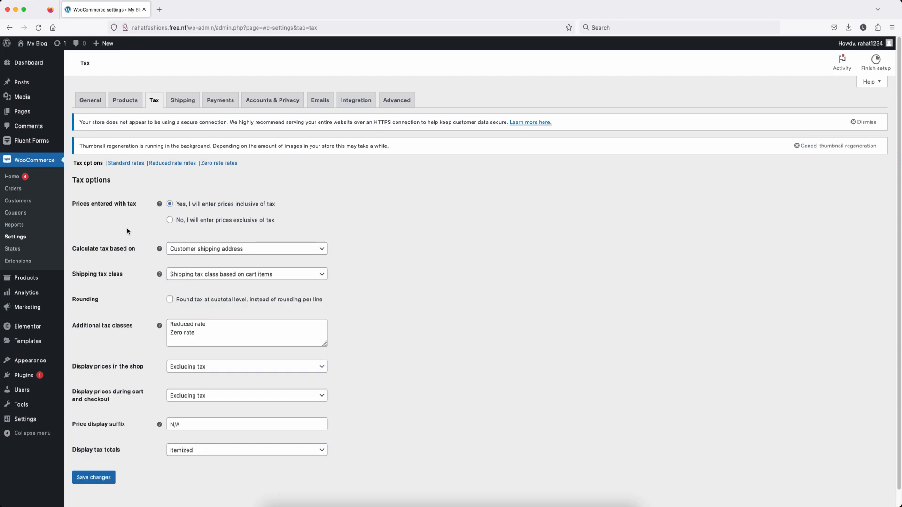
Step: Keep prices inclusive of tax and tax based on customer shipping address, leaving shipping tax class unchanged
scroll(150, 228, down, 1)
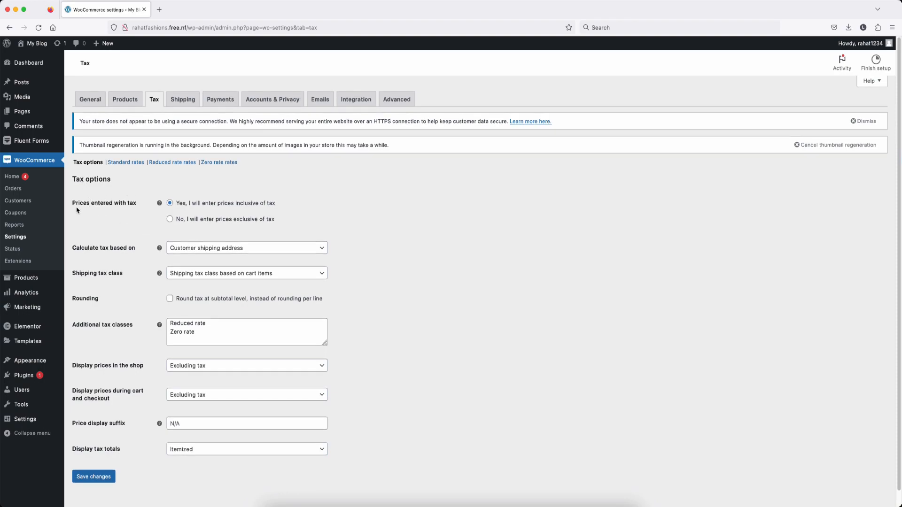
click(170, 205)
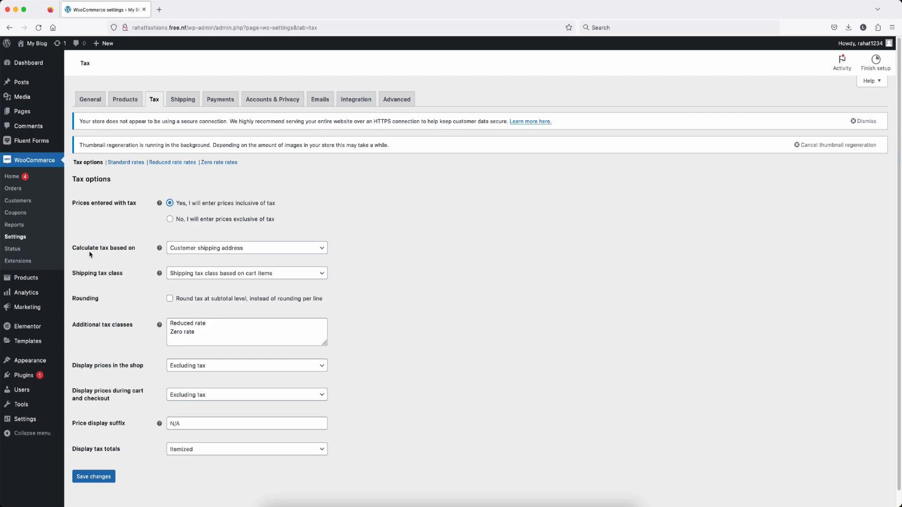
click(248, 251)
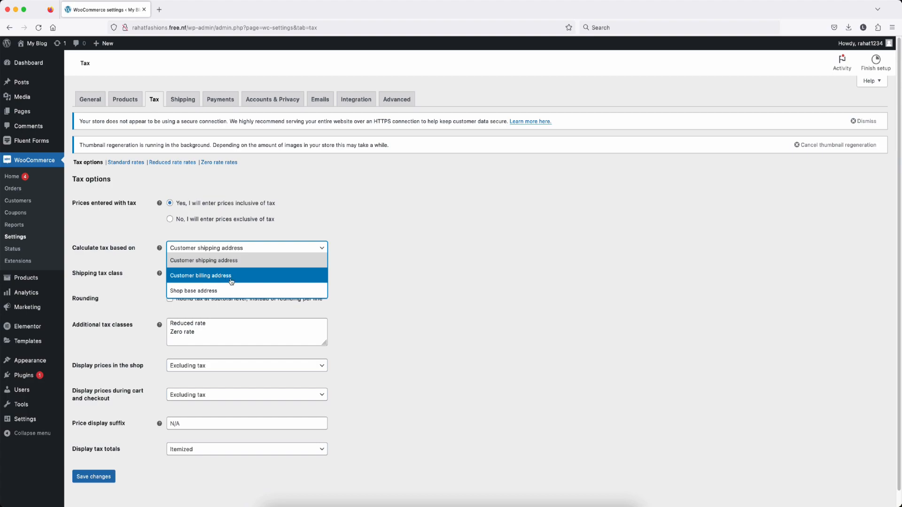
click(78, 275)
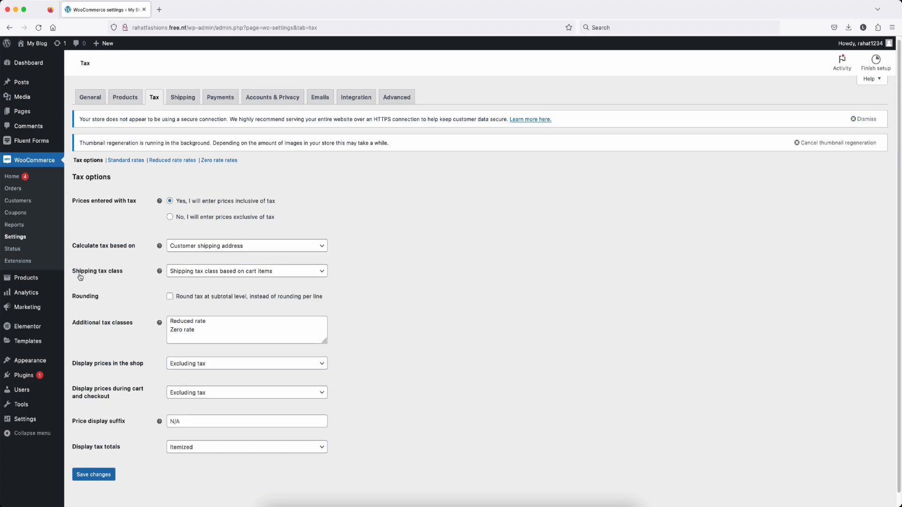
click(209, 274)
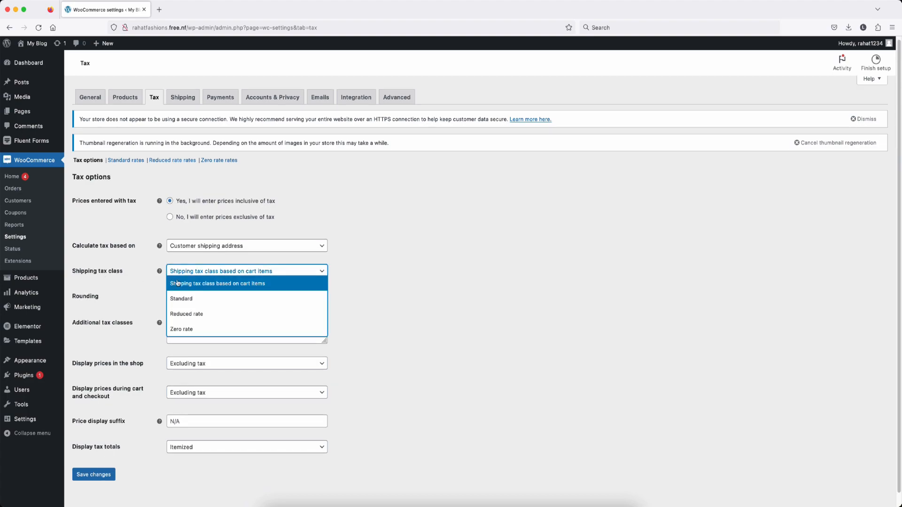
click(136, 296)
Step: Replace the additional tax classes with GST 18%, GST 12% and GST 5%
drag(210, 329, 166, 321)
key(BackSpace)
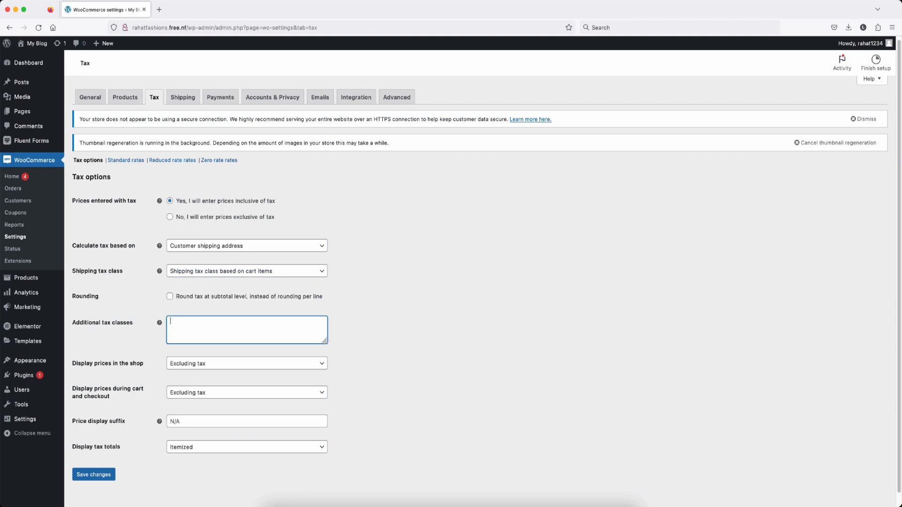
text(GST 18%)
key(Return)
text(GST 12%)
key(Return)
text(GST 5%)
Step: Set the shipping tax class to Standard and tax totals to Itemized, then save the tax options
click(218, 272)
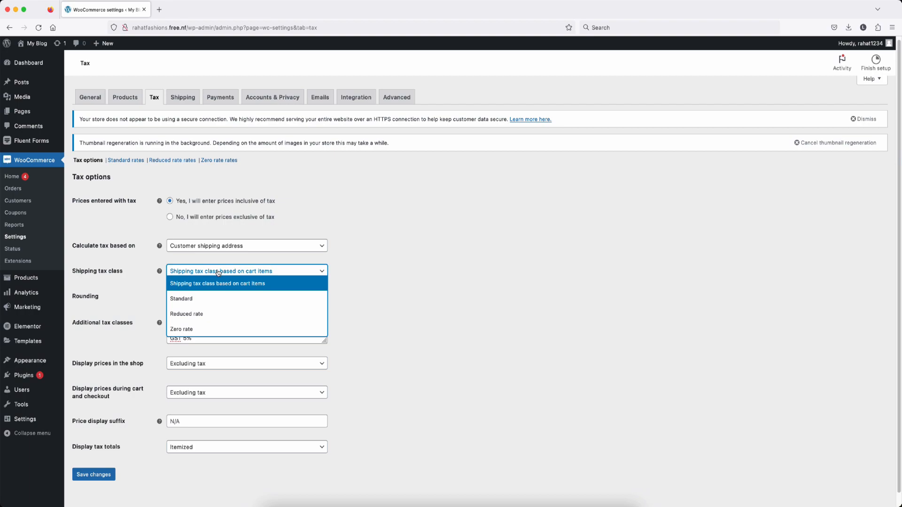
click(205, 300)
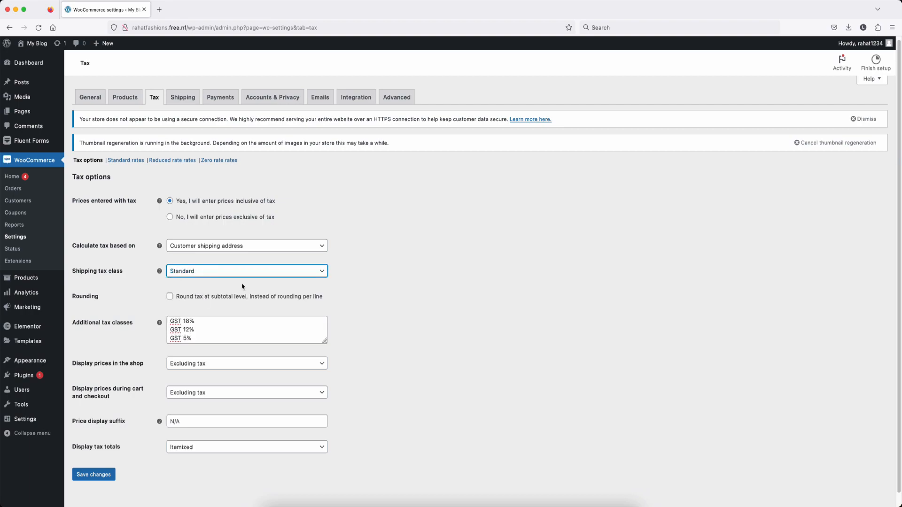
scroll(155, 308, down, 1)
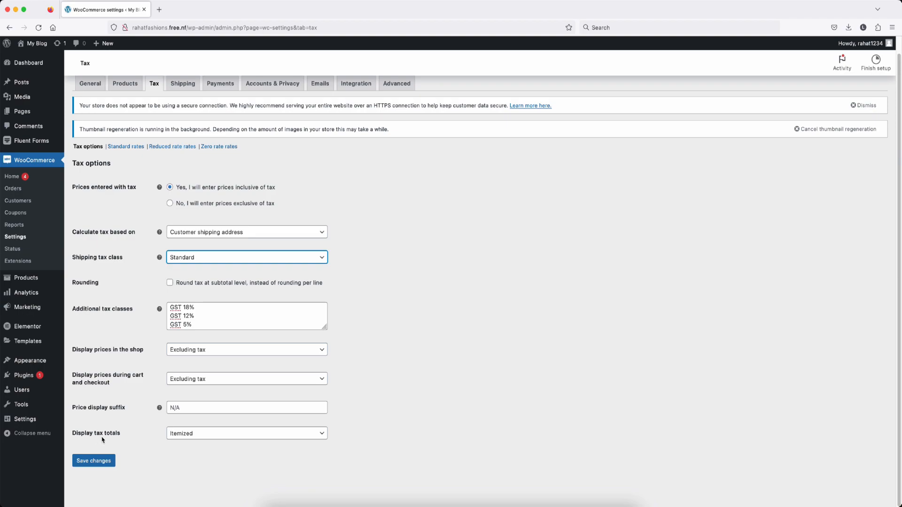
click(208, 437)
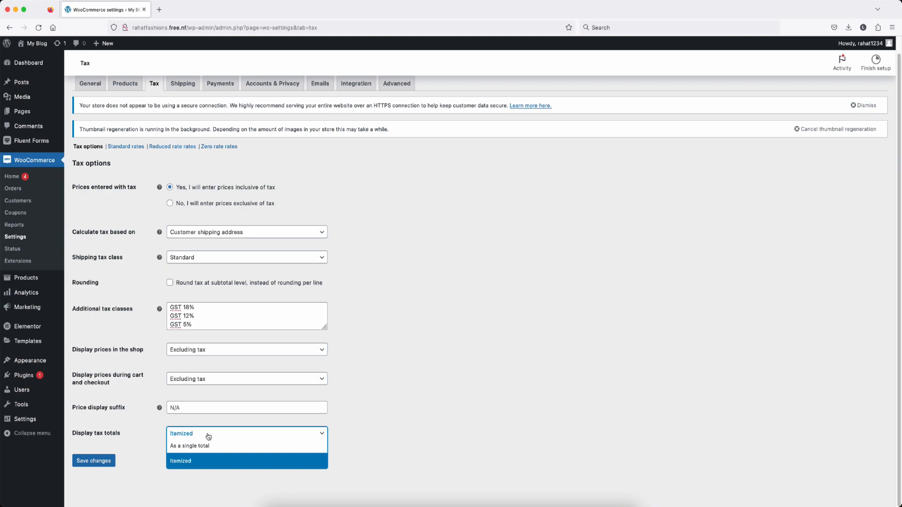
click(198, 464)
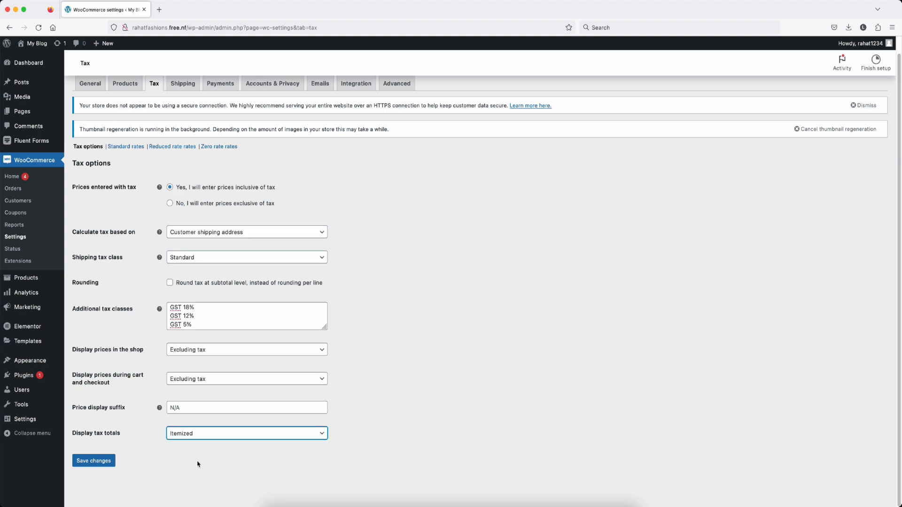
click(94, 462)
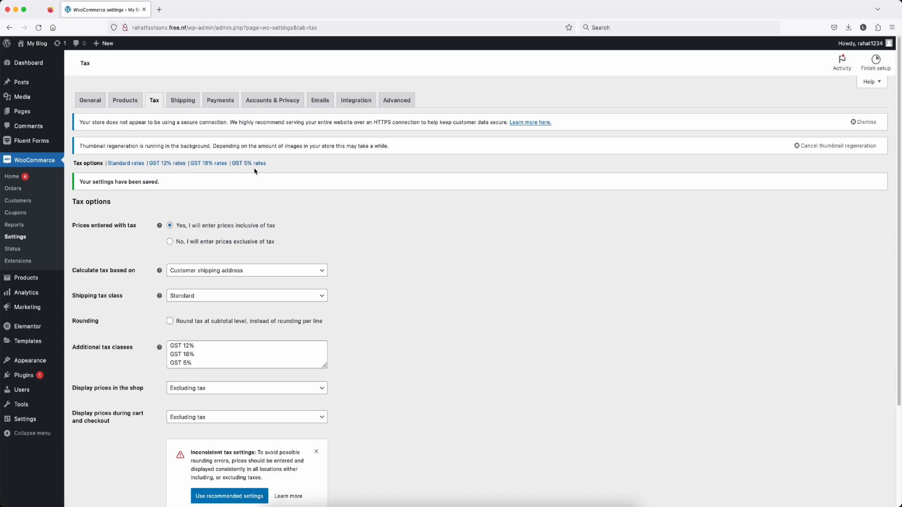
Step: Insert a new Standard tax rate row for country IN and state Bihar
click(123, 164)
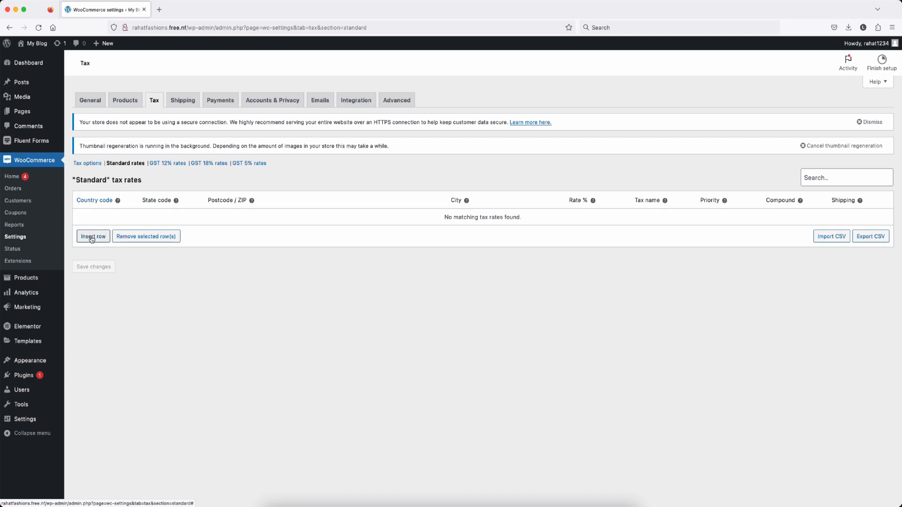
click(92, 238)
click(104, 215)
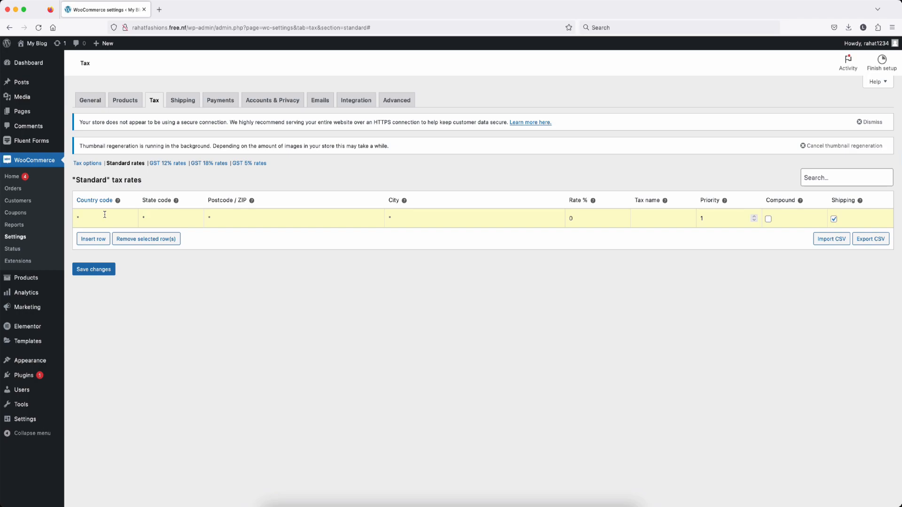
text(IN)
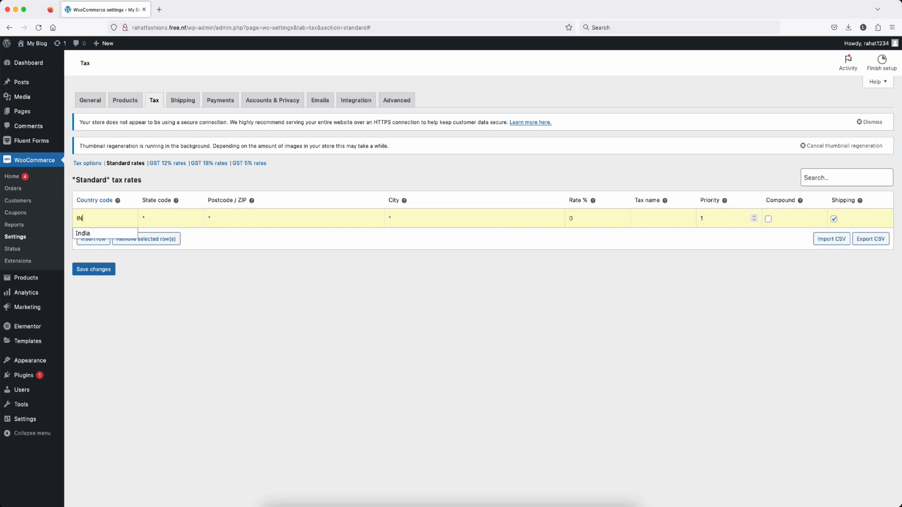
click(101, 233)
click(162, 219)
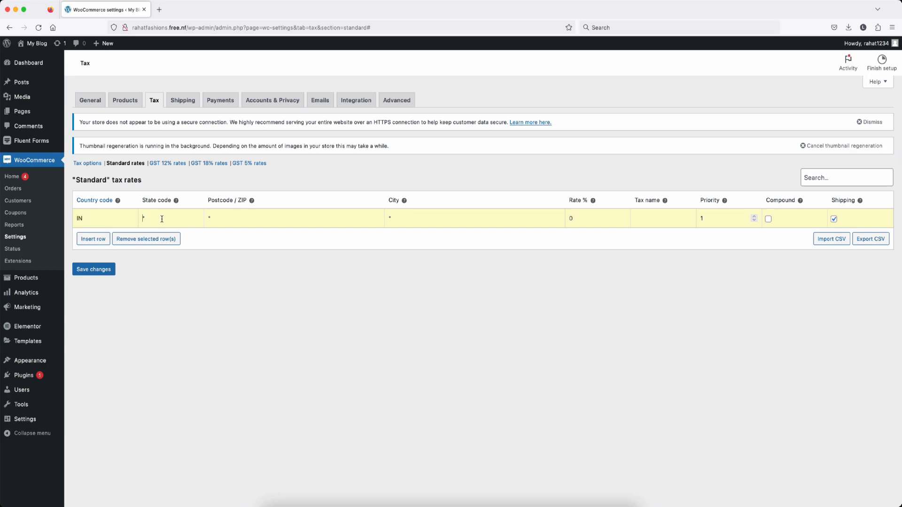
text(bihar)
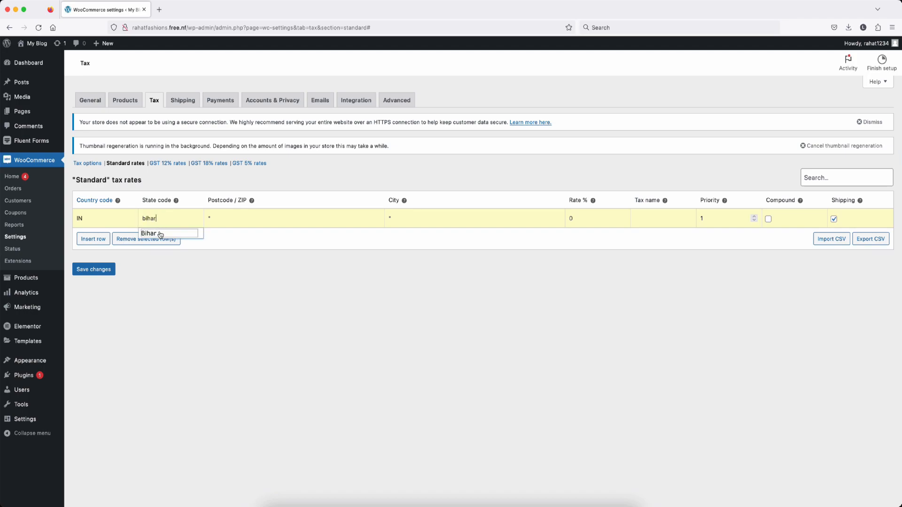
click(159, 234)
Step: Fill in postcode 800042, city Patna, rate 5% named GST, and save the rate
click(237, 220)
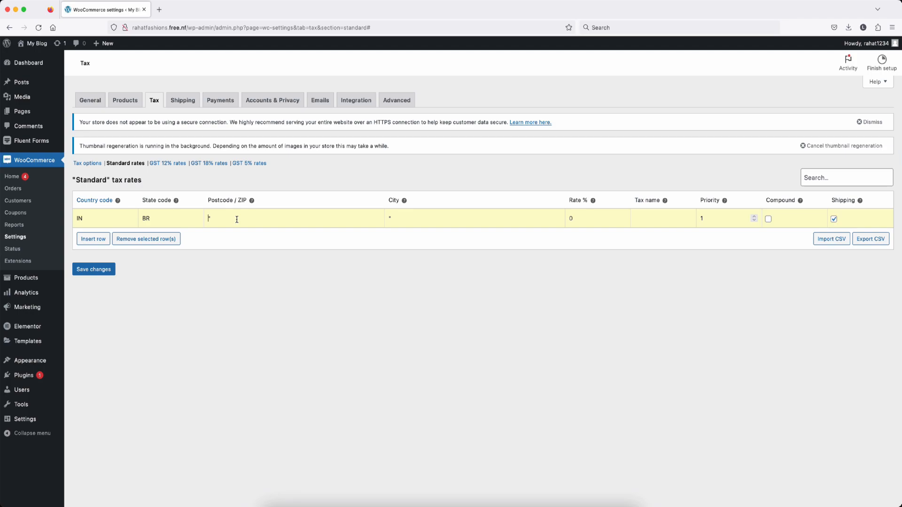
text(800042)
key(Tab)
text(Patna)
text(5%)
text(GST)
click(100, 272)
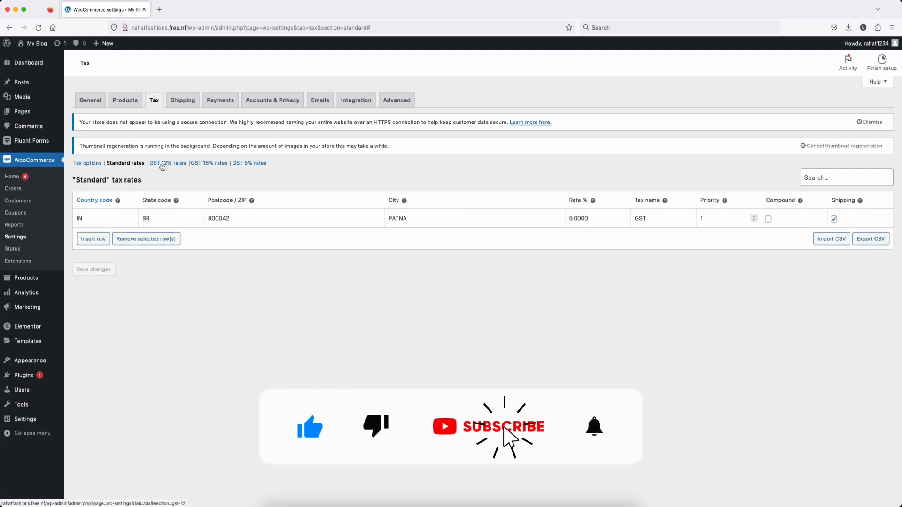
click(163, 164)
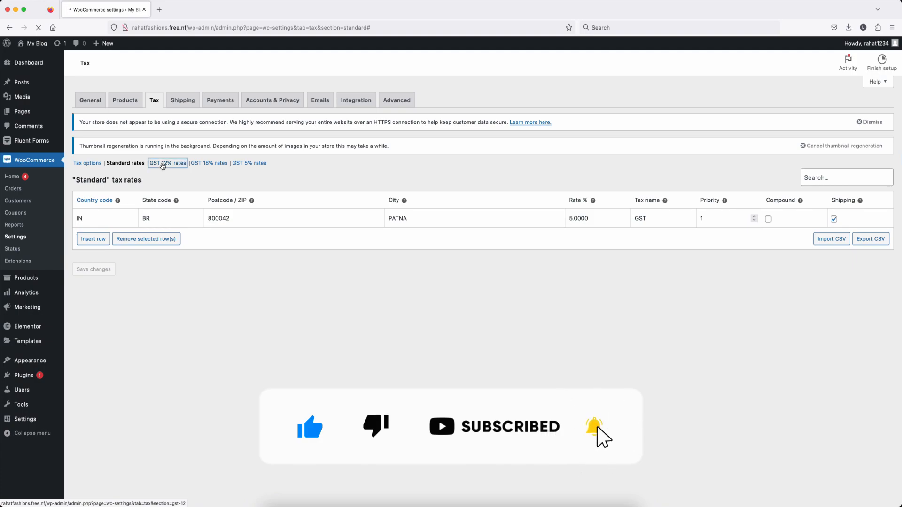
Step: Insert a GST tax rate row with country code IN, then switch to Shipping settings
click(93, 239)
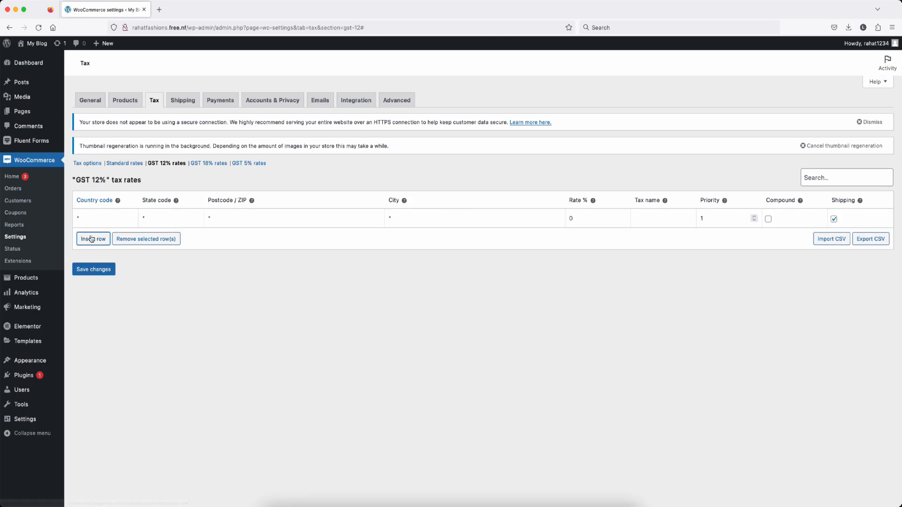
click(94, 220)
text(IN)
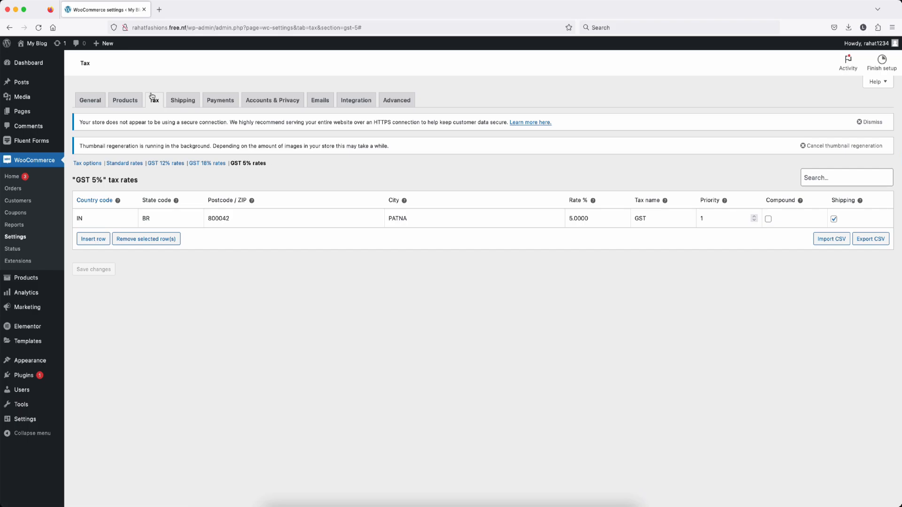
click(183, 103)
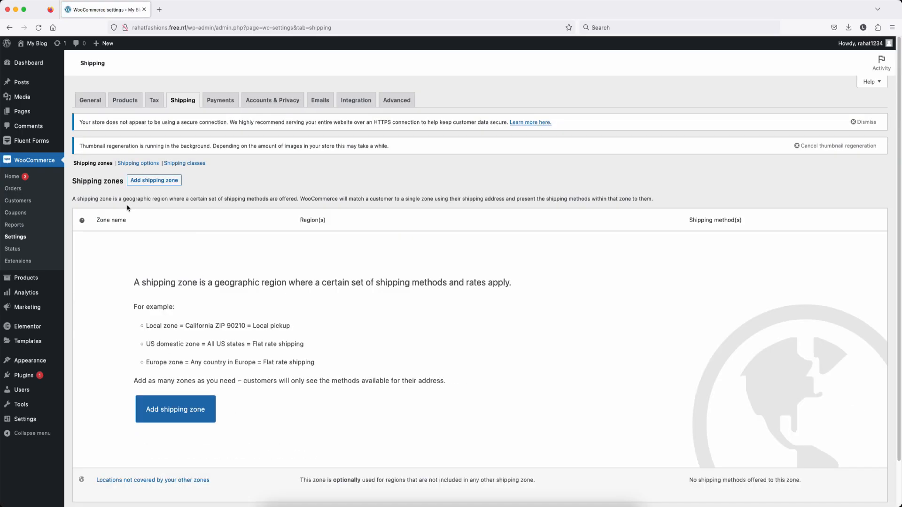
Step: Create a shipping zone named India with Andhra Pradesh, Arunachal Pradesh and Assam as regions
click(144, 184)
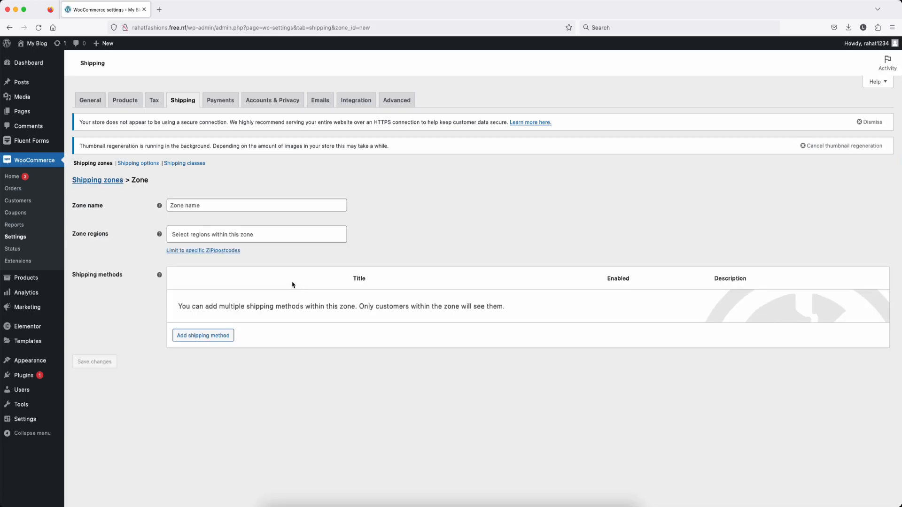
click(199, 205)
text(India)
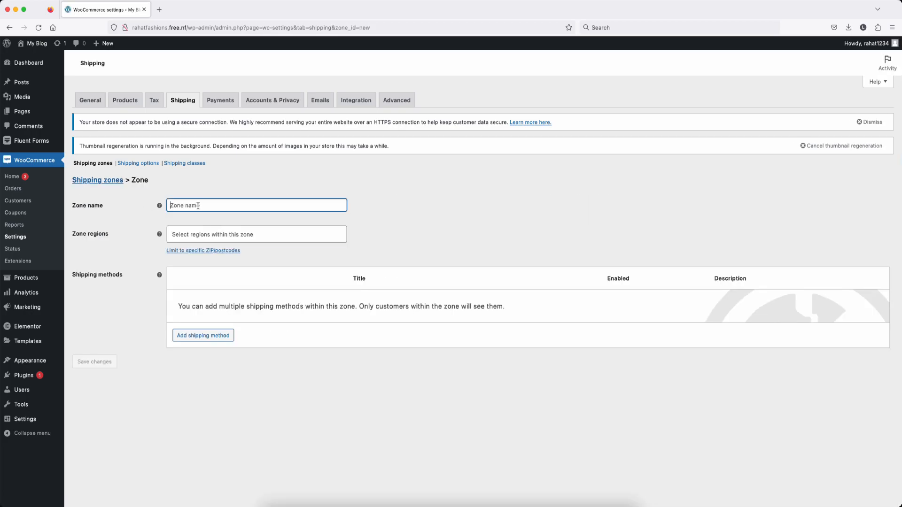
click(264, 235)
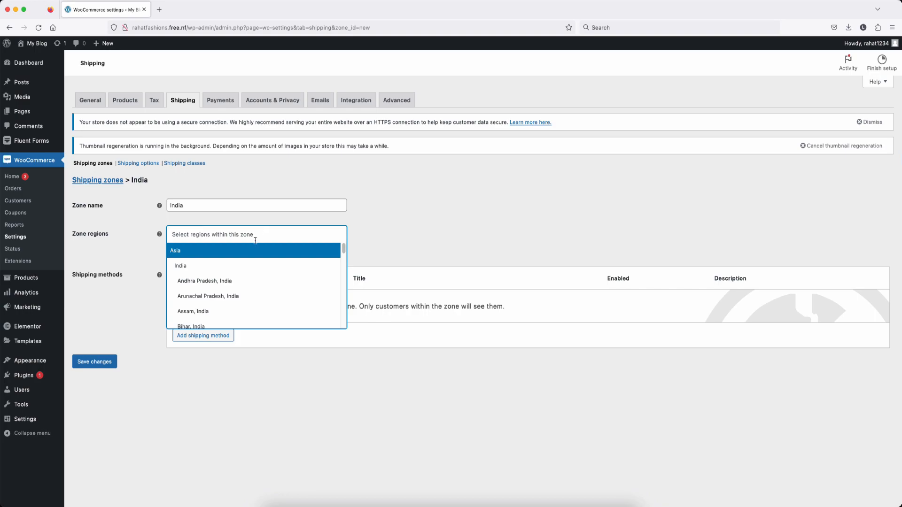
click(235, 280)
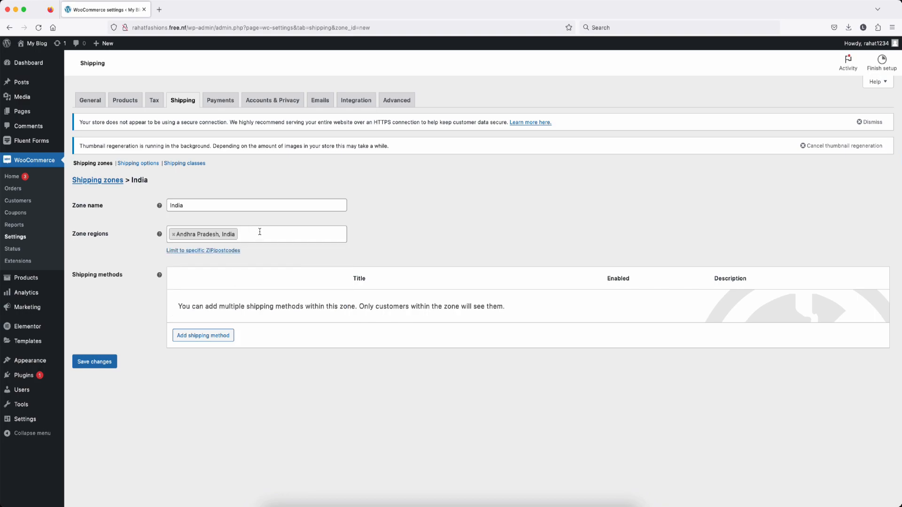
click(258, 233)
click(237, 294)
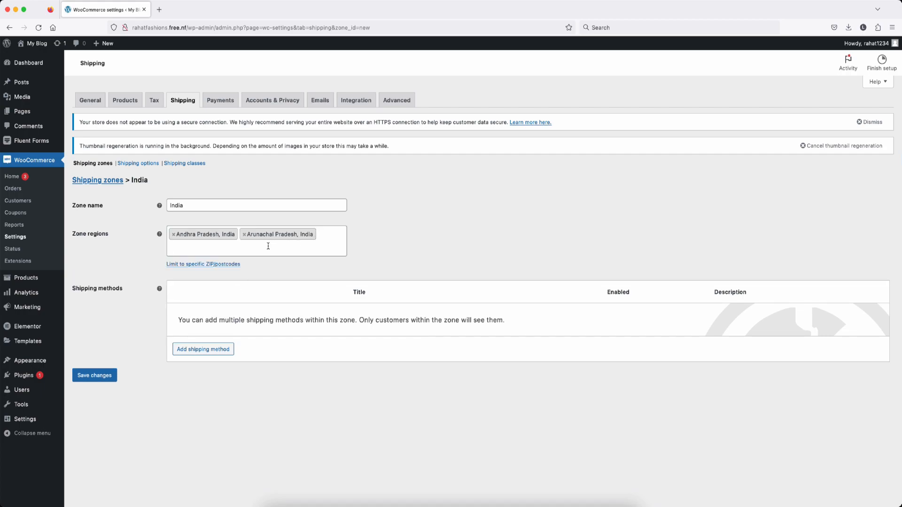
click(269, 247)
click(230, 324)
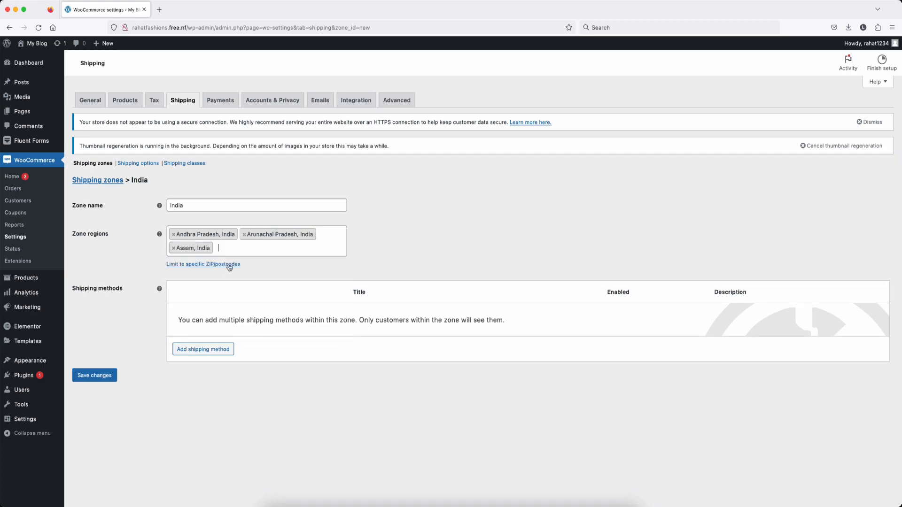
Step: Add Bihar, Chhattisgarh, Goa and further states to the India zone's regions
click(234, 249)
scroll(244, 313, down, 2)
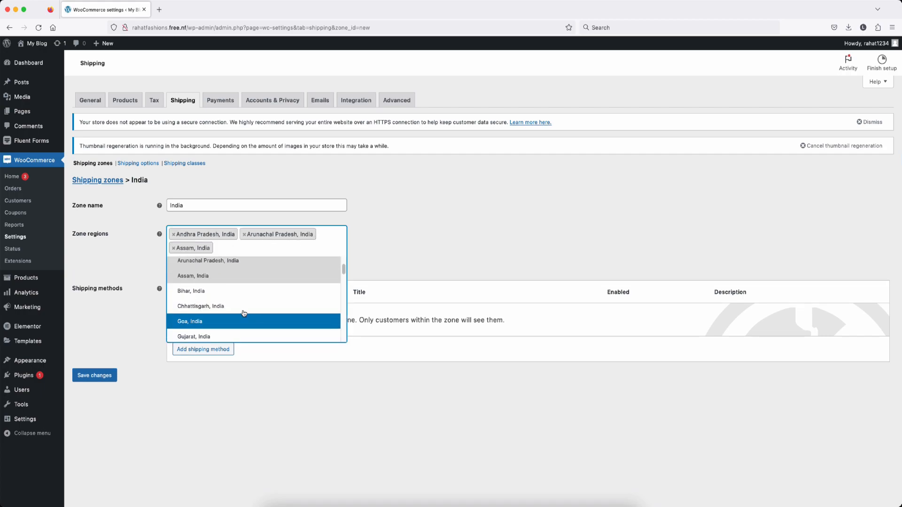
click(224, 292)
click(272, 248)
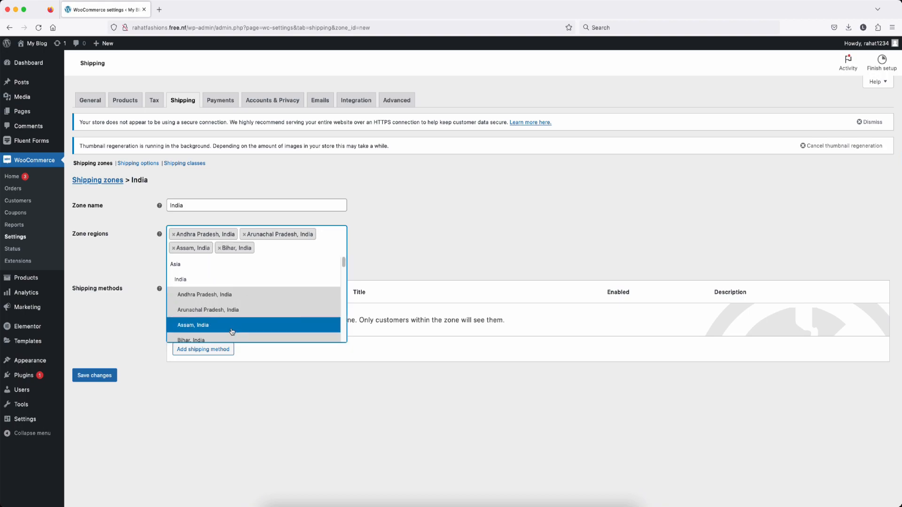
scroll(232, 329, down, 2)
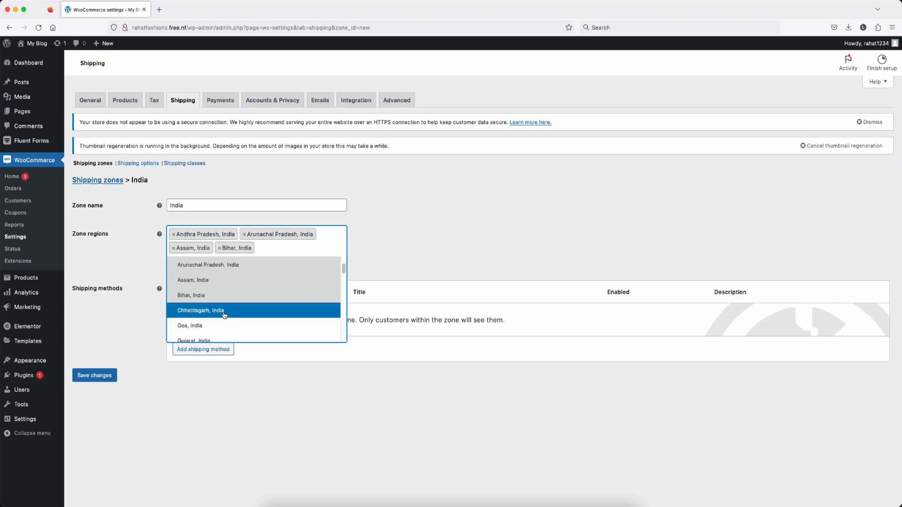
click(224, 311)
click(261, 262)
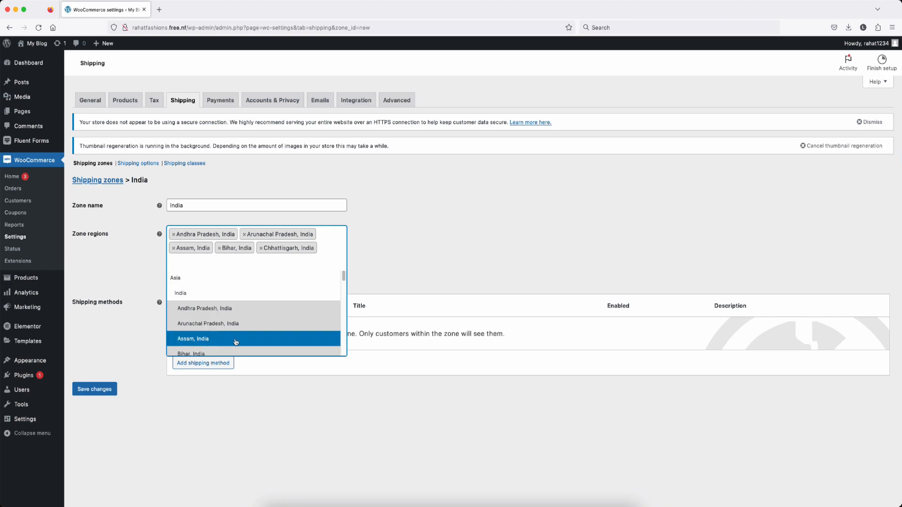
scroll(236, 342, down, 3)
click(214, 301)
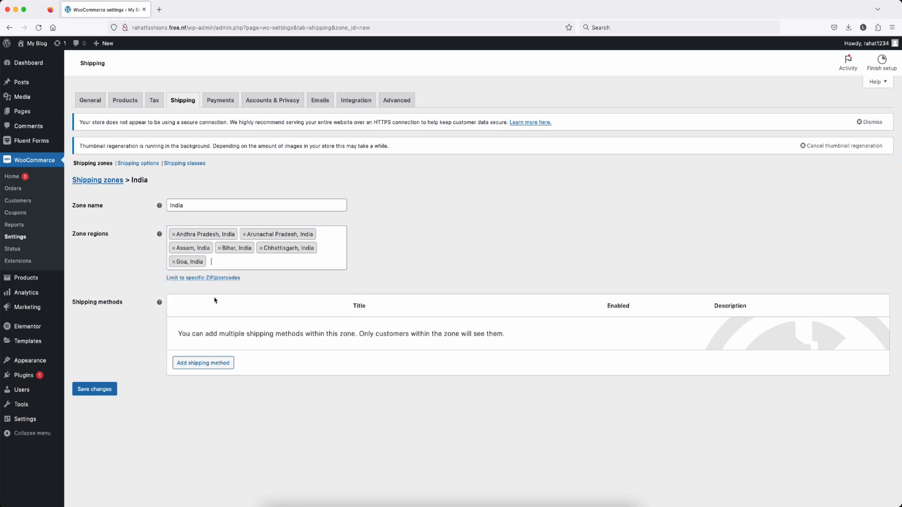
click(226, 264)
scroll(238, 350, down, 3)
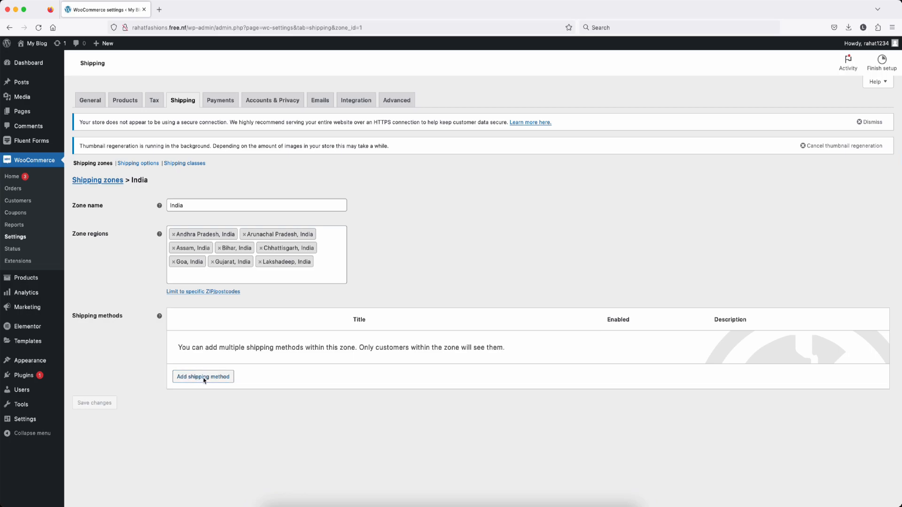
click(205, 377)
click(414, 273)
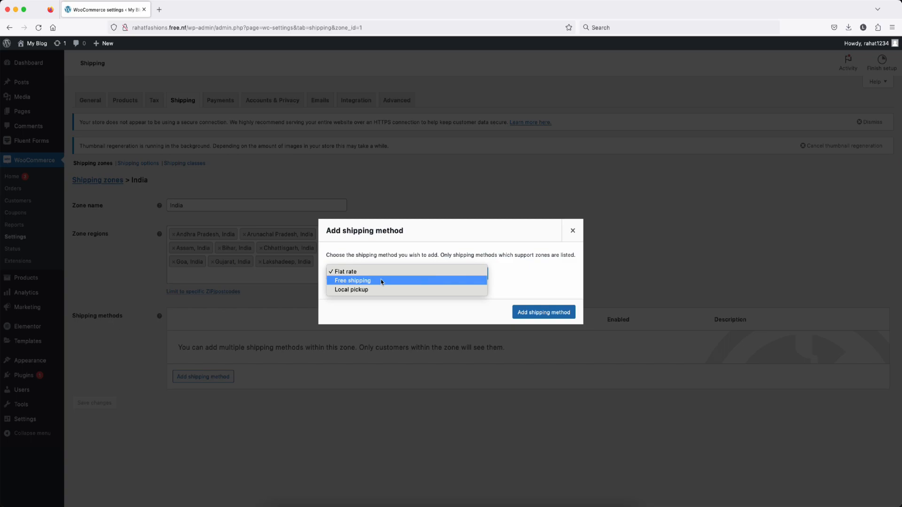
Step: Add a Flat rate method to the India zone costing 40, taxable, and save it
click(553, 317)
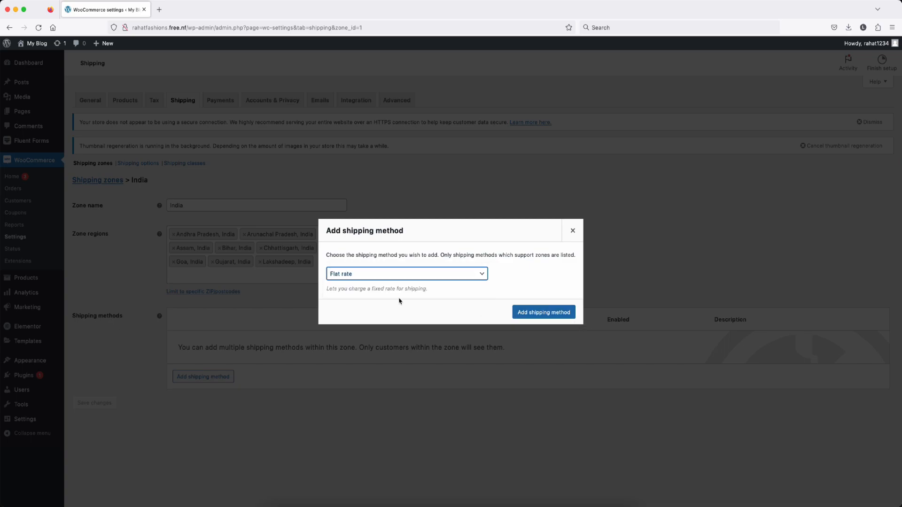
click(549, 313)
click(196, 353)
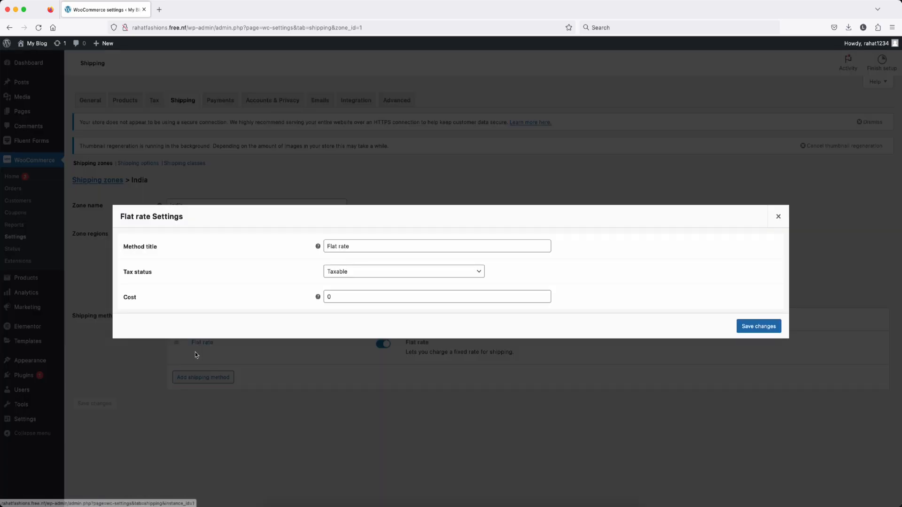
click(328, 297)
text(4)
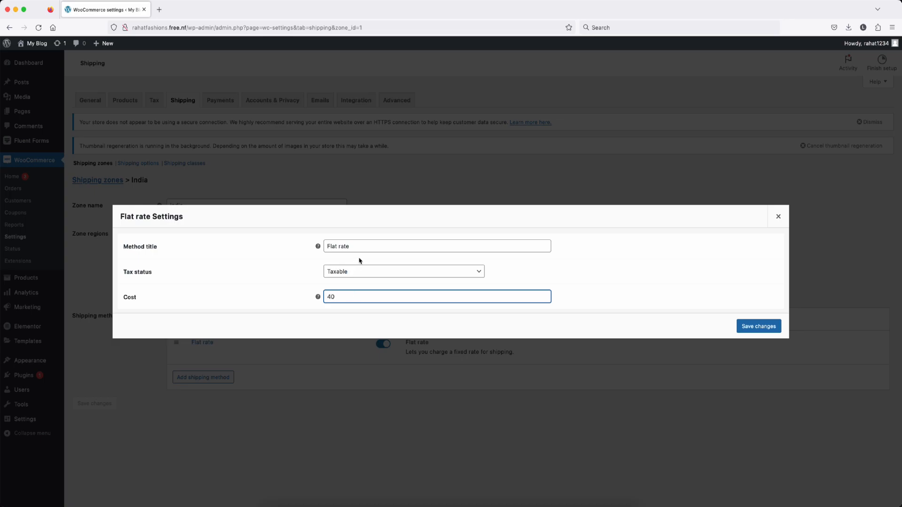
click(361, 273)
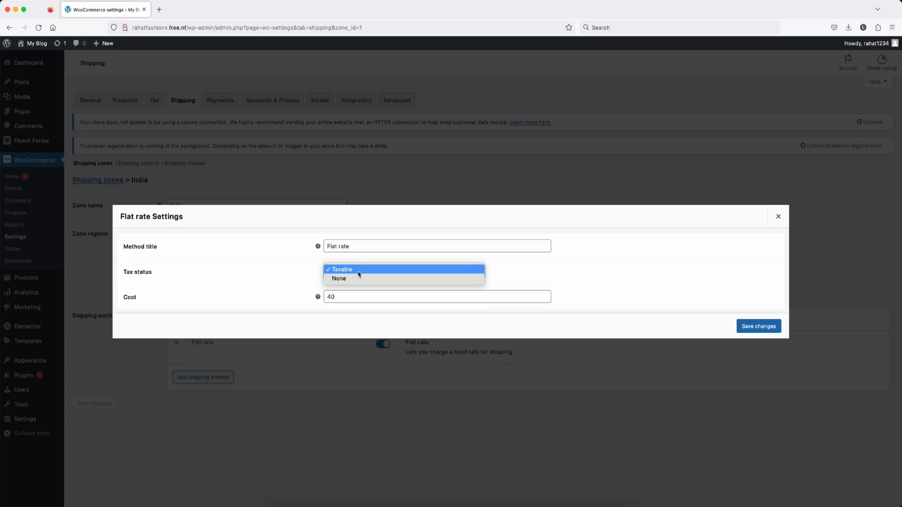
click(359, 274)
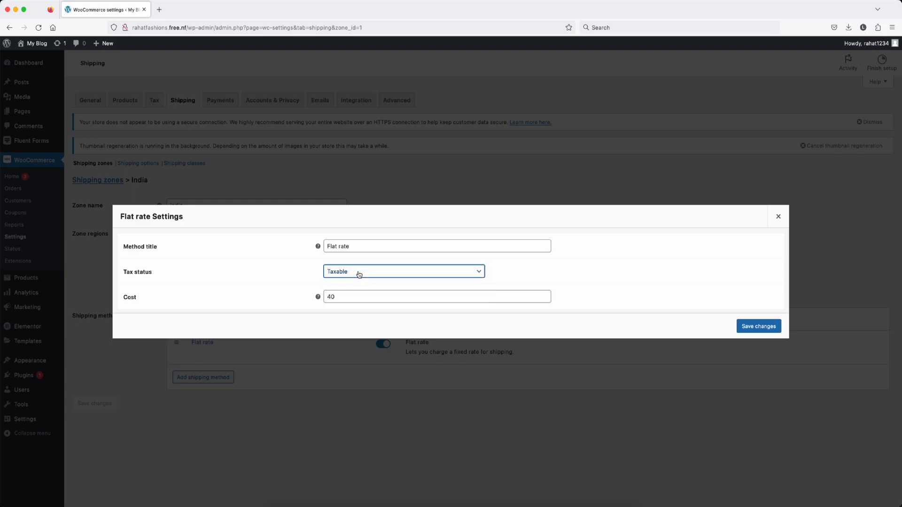
click(755, 332)
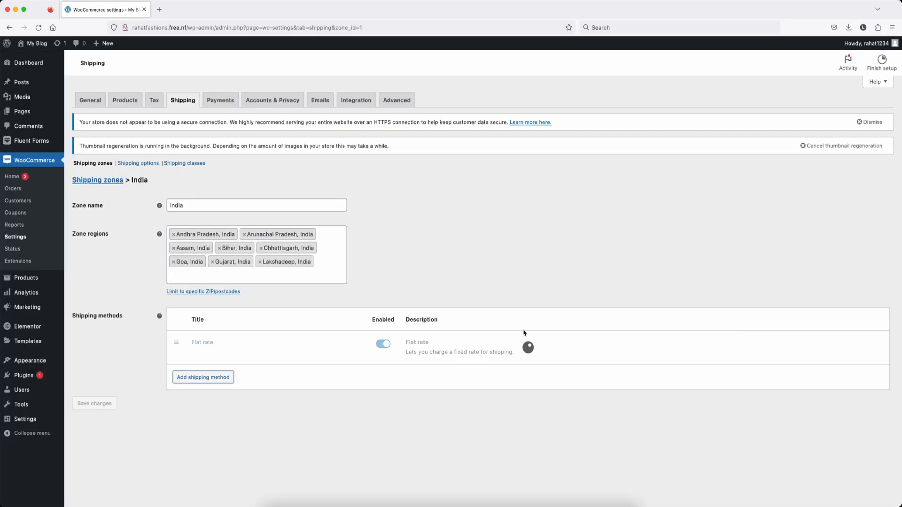
click(206, 381)
Step: Add Free shipping to India requiring a 1000 minimum order, applied before coupon discounts
click(403, 275)
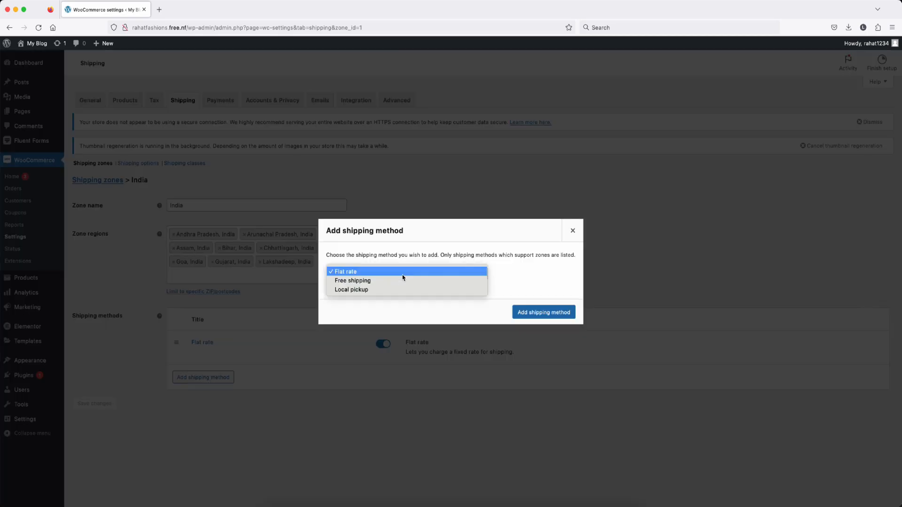
click(386, 282)
click(536, 313)
click(389, 284)
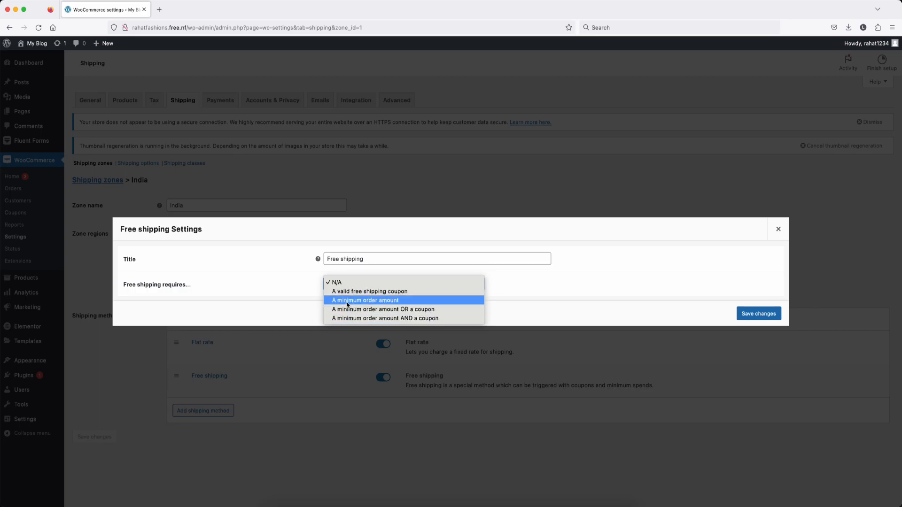
click(374, 304)
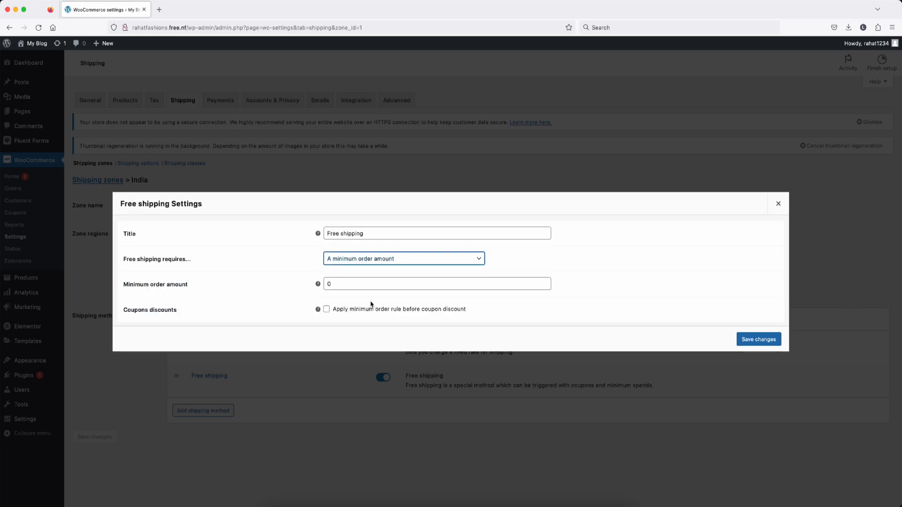
click(328, 285)
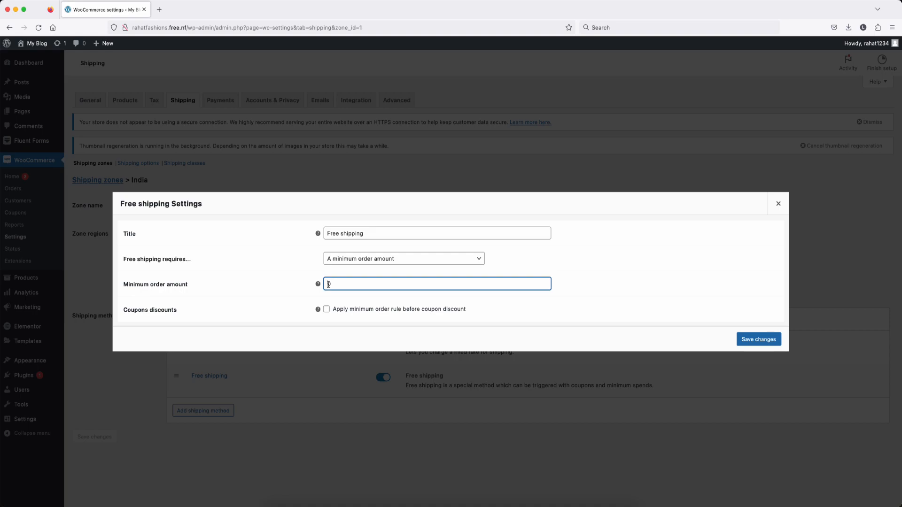
text(1000)
click(326, 311)
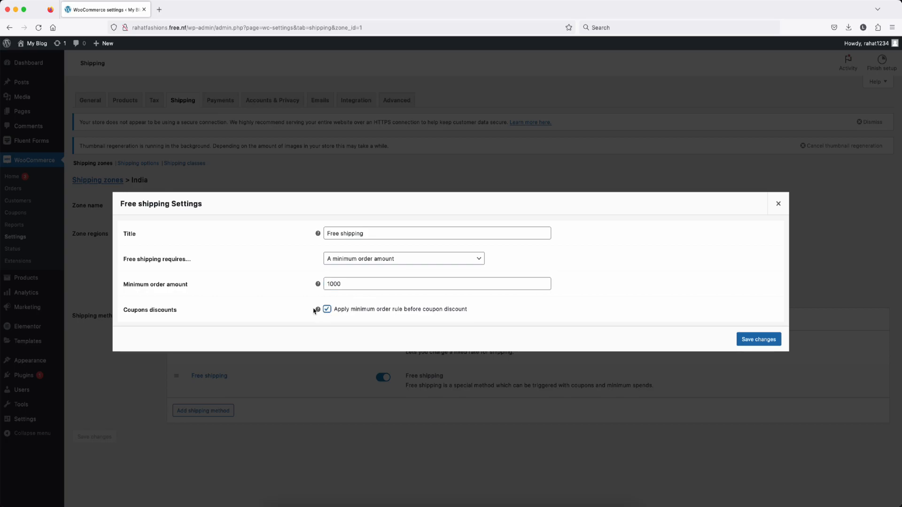
click(752, 346)
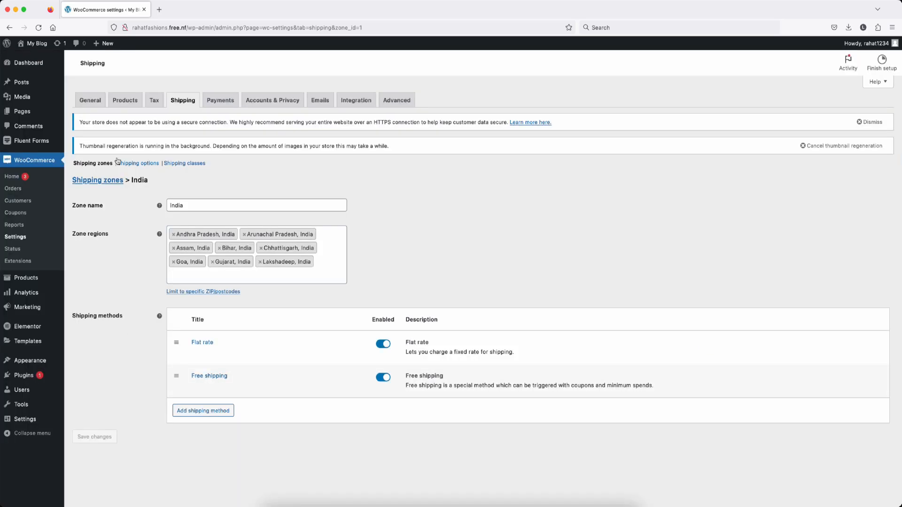
click(138, 164)
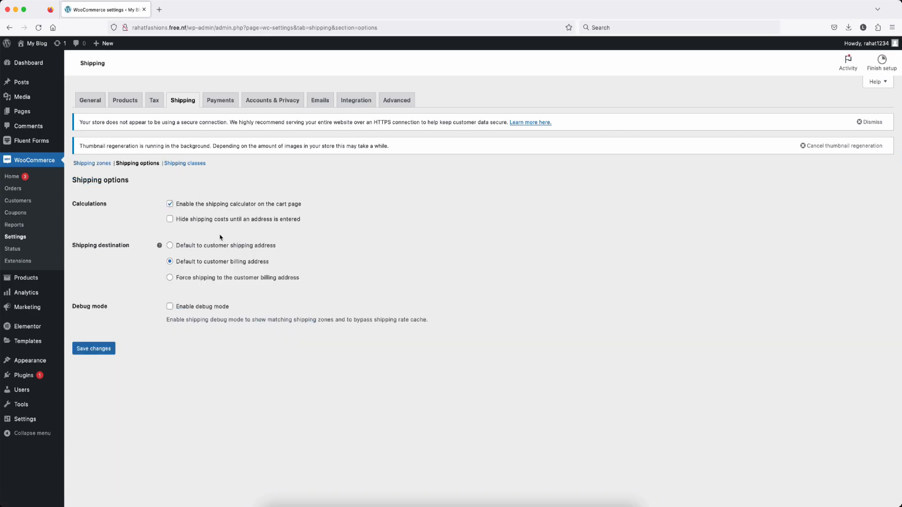
Step: Go from the Shipping options page to the Shipping classes settings
click(178, 165)
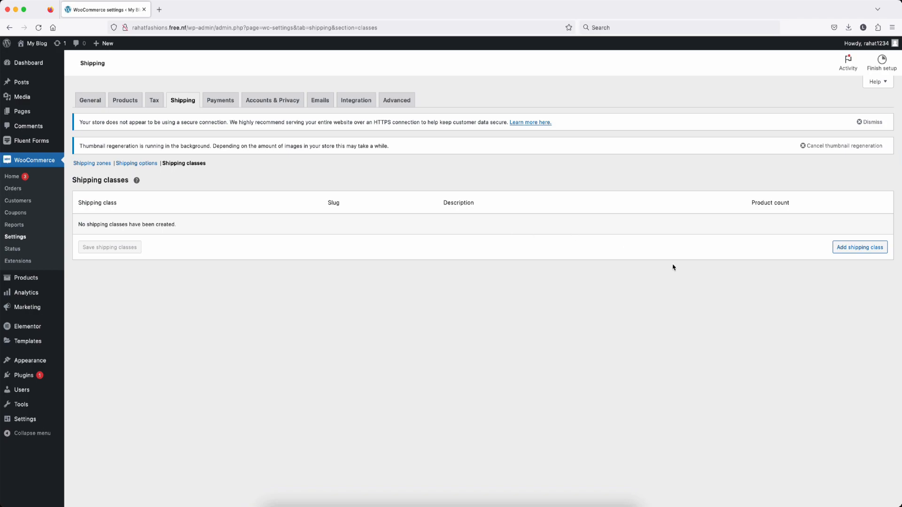
Step: Create and save a shipping class named Fridge with slug fridge
click(862, 249)
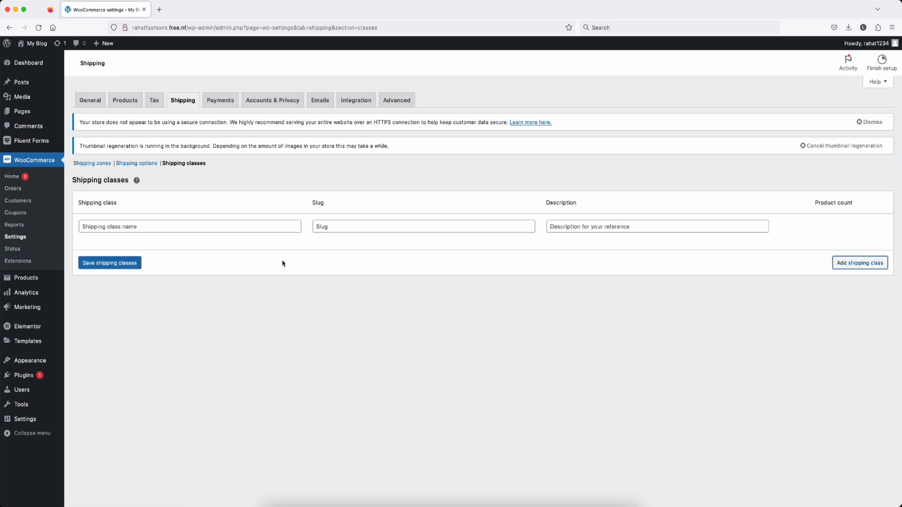
click(158, 226)
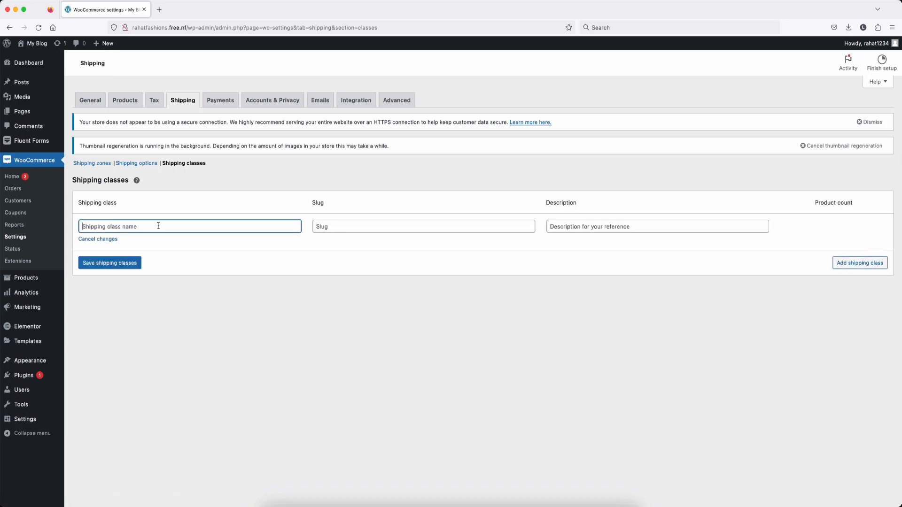
text(Fridge)
click(316, 227)
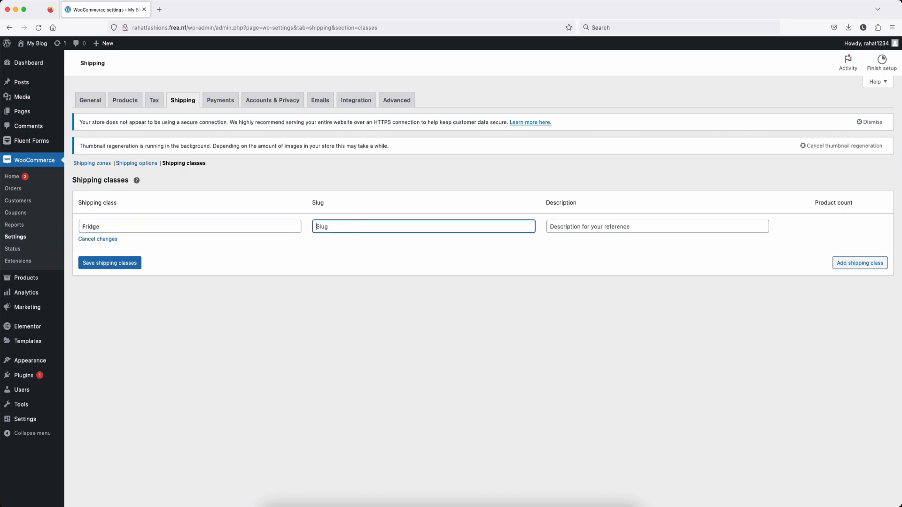
text(fridge)
click(95, 263)
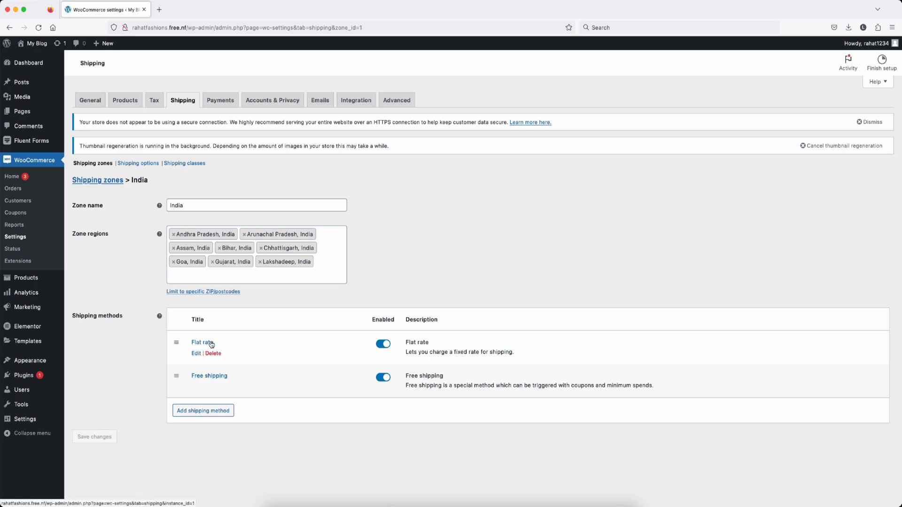
Step: Set Flat rate class costs to clothes 40, Electronics 100 and Fridge 300, charged per class
click(196, 354)
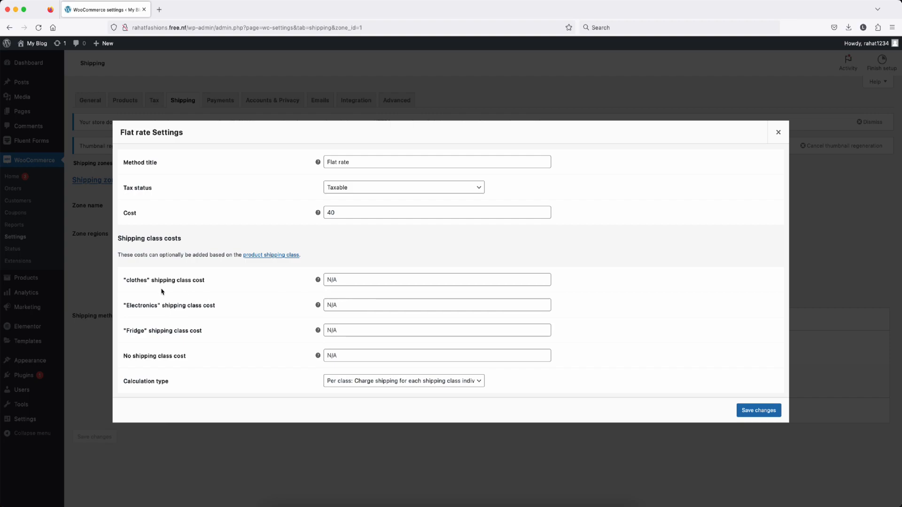
click(350, 278)
text(40)
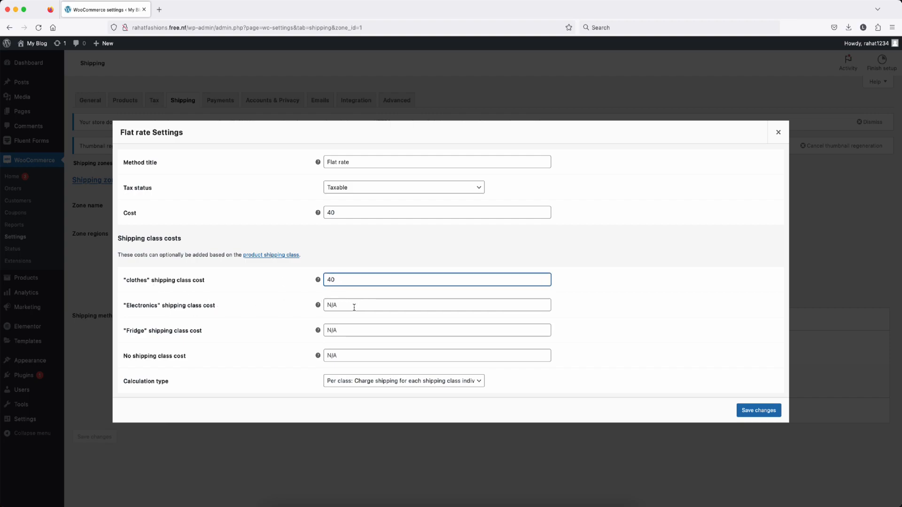
click(355, 307)
text(100)
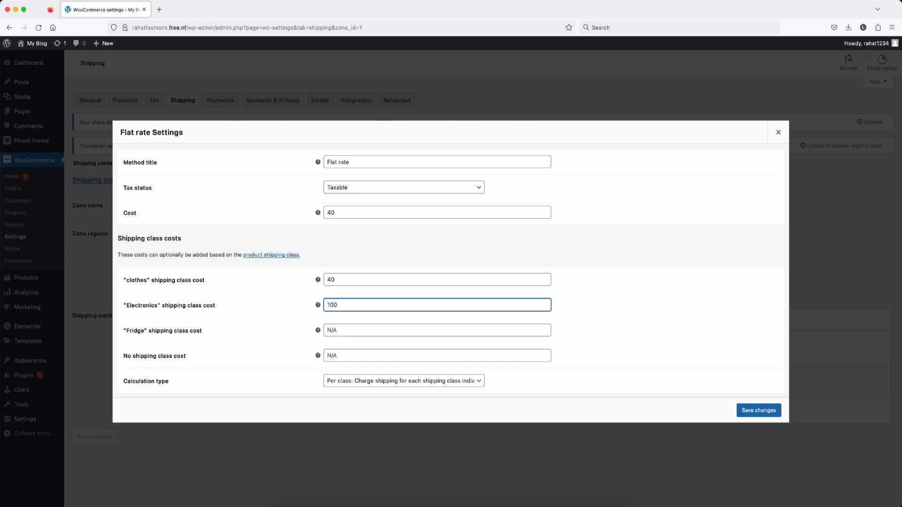
click(350, 331)
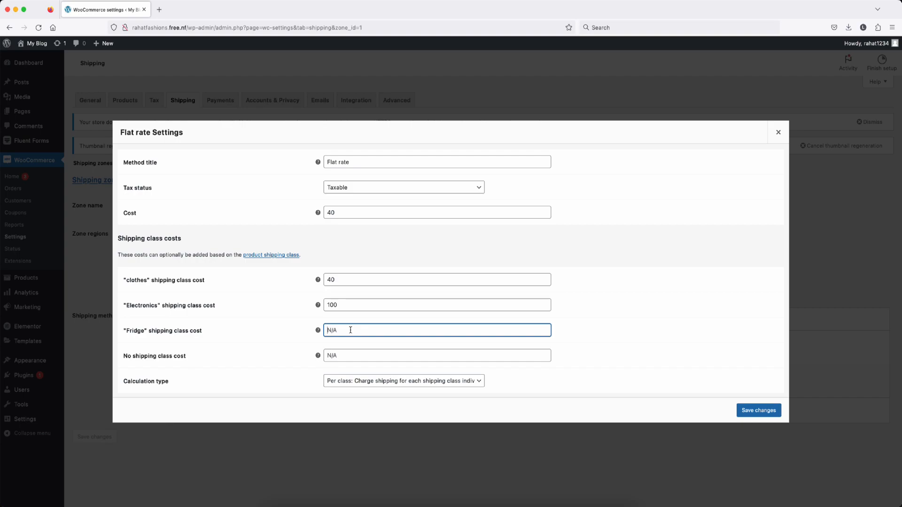
text(300)
click(376, 385)
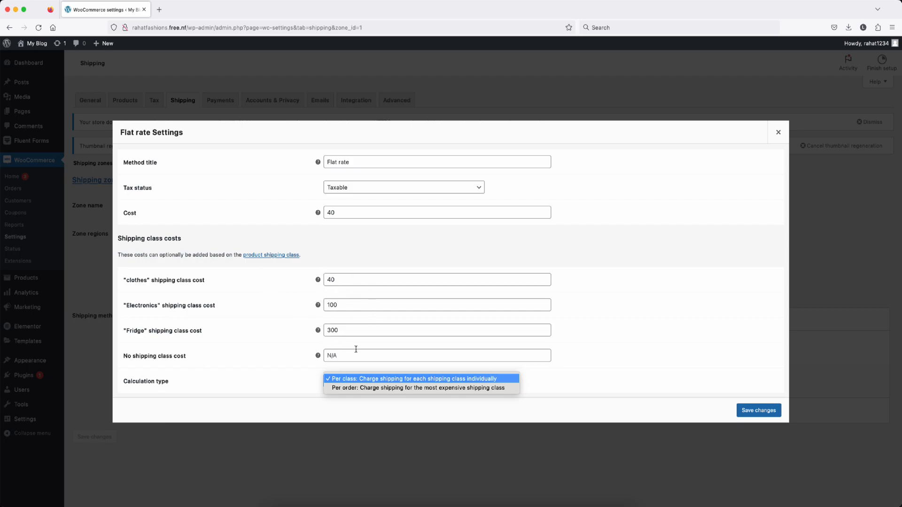
click(376, 382)
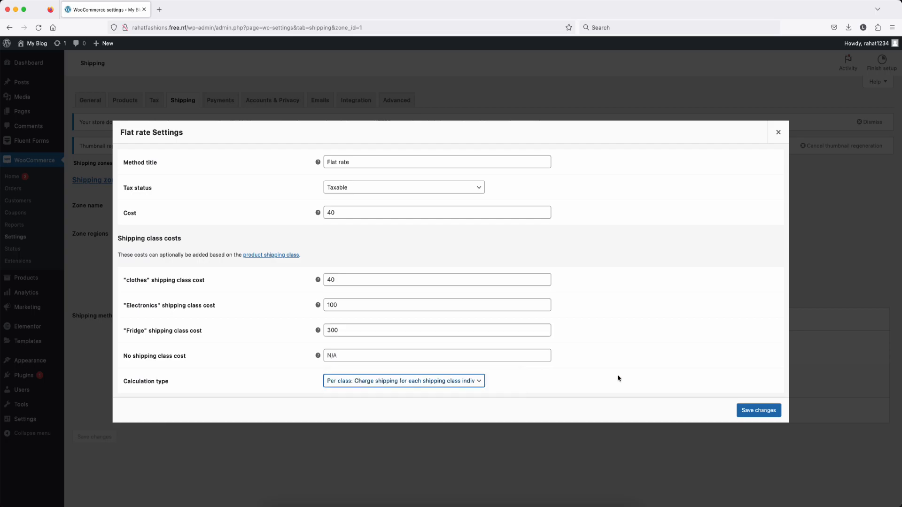
click(754, 412)
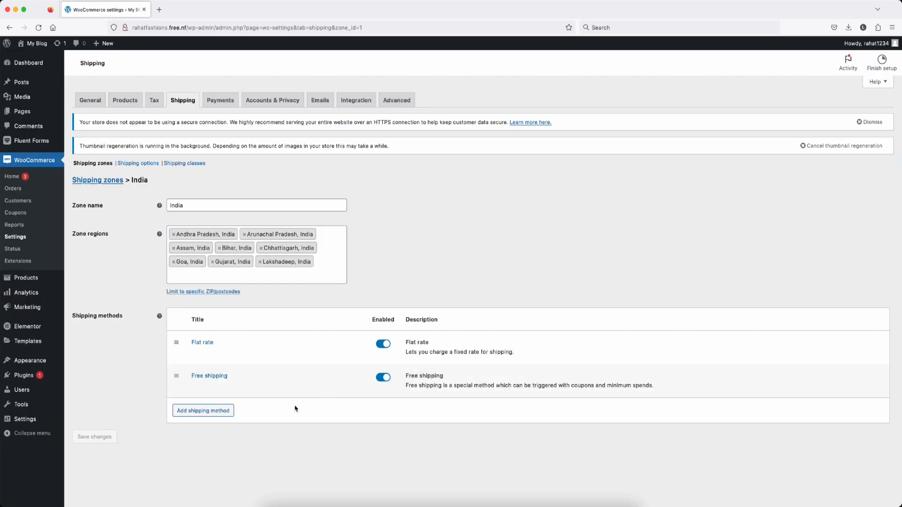
Step: Enable Cash on delivery under Payments, then move on to the Accounts & Privacy settings
click(215, 102)
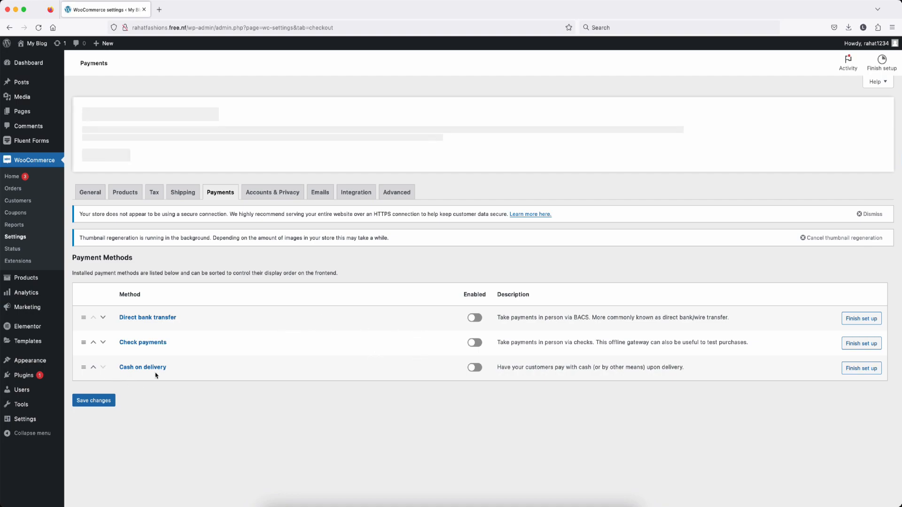
click(479, 369)
mouse_move(22, 350)
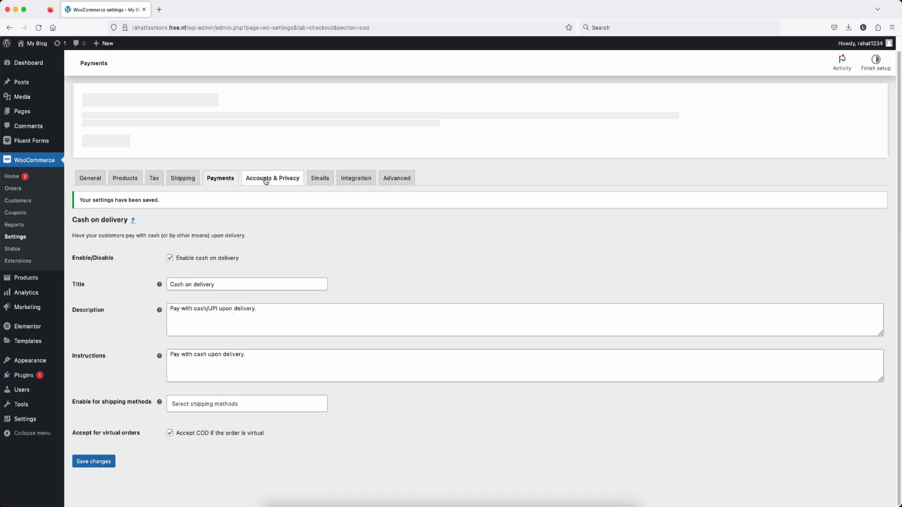
click(252, 180)
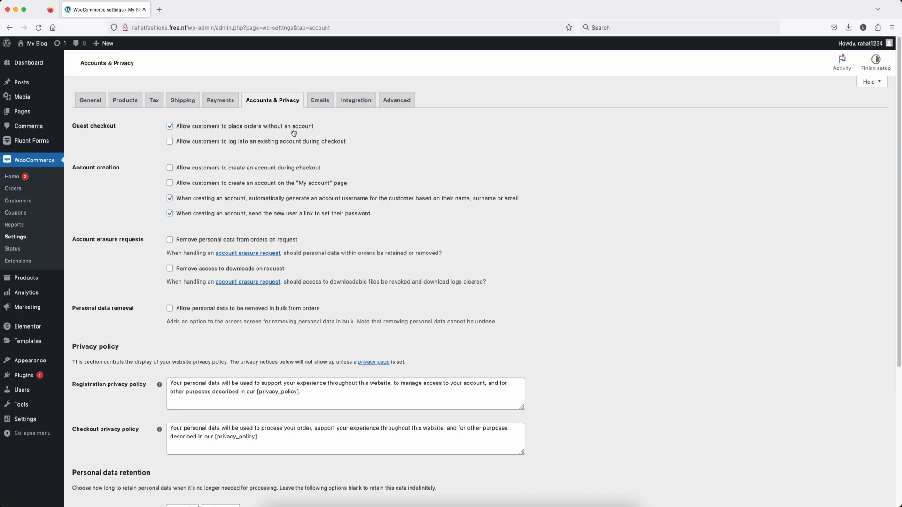
Step: Disable guest checkout and allow login and account creation at checkout and on My account
click(170, 126)
click(170, 141)
click(170, 167)
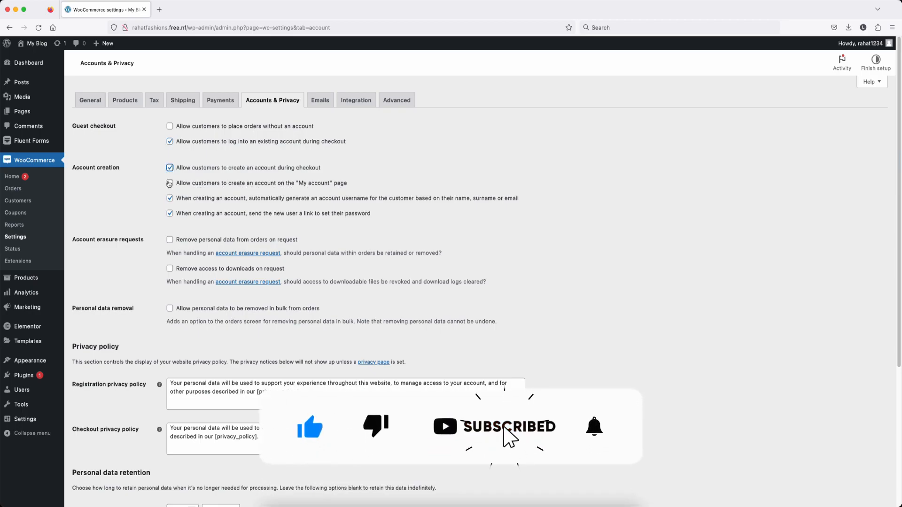
click(170, 184)
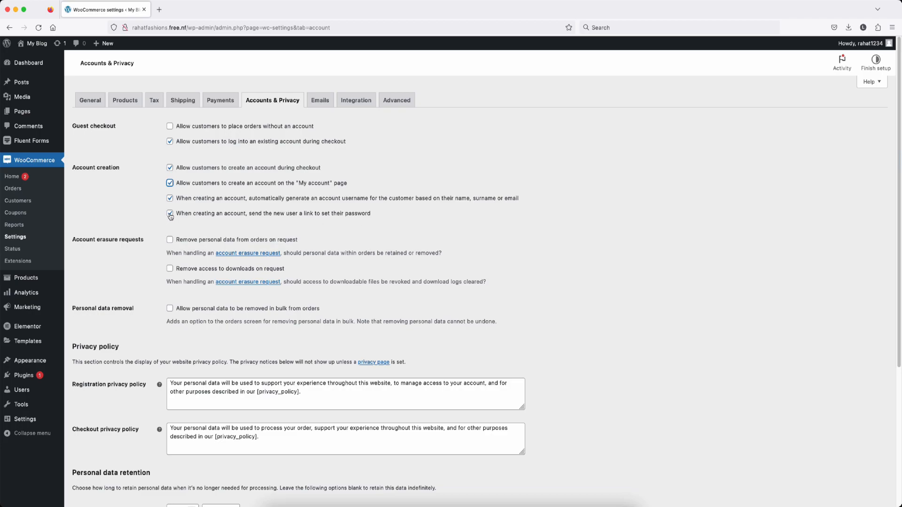
Step: Enable removing personal data from orders on request, save, and show the Emails settings
scroll(156, 217, down, 3)
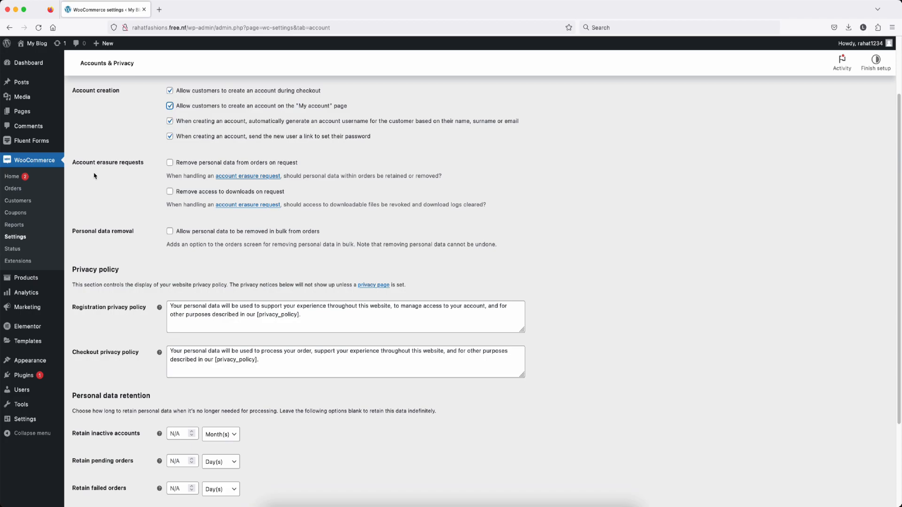
click(171, 164)
scroll(133, 190, down, 5)
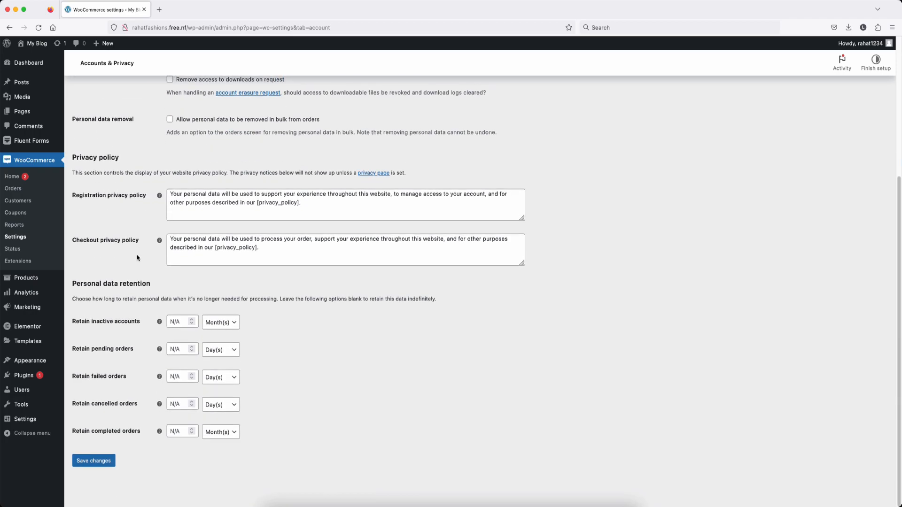
click(97, 461)
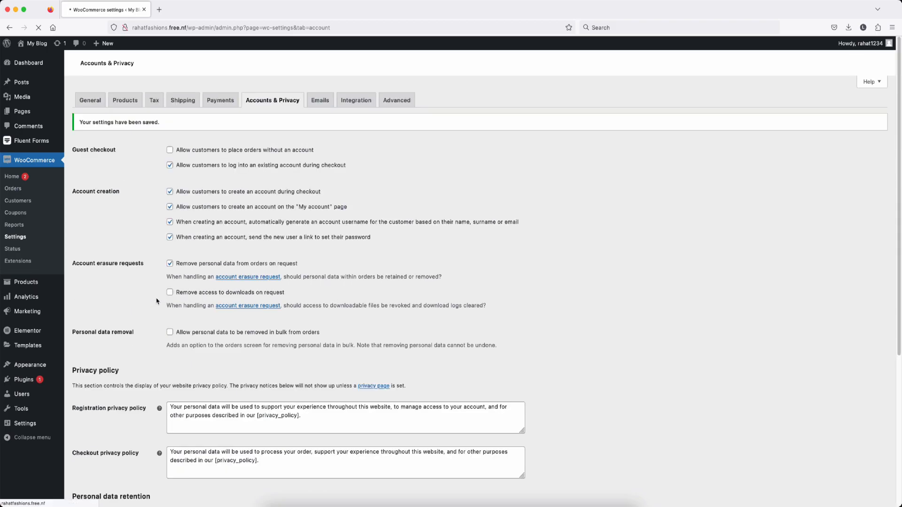
click(321, 103)
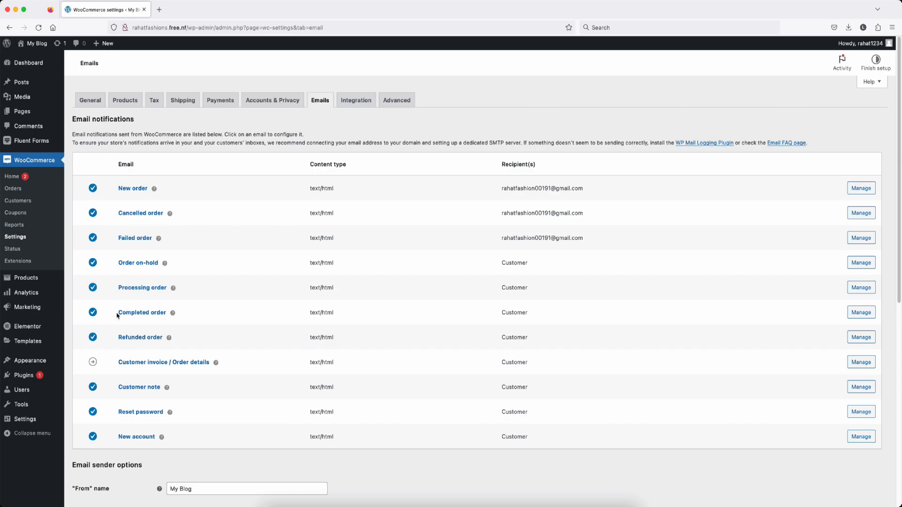
Step: Open the New order email settings and save them unchanged
scroll(257, 378, down, 1)
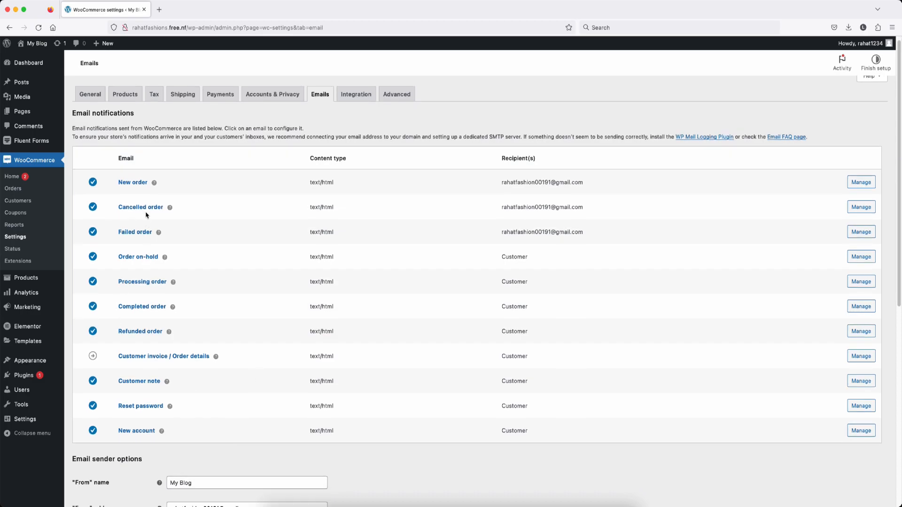
click(135, 185)
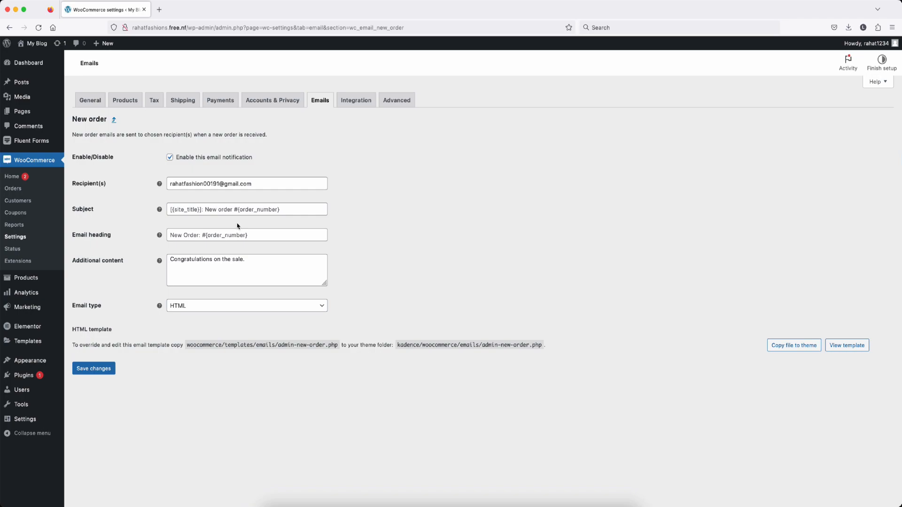
click(95, 369)
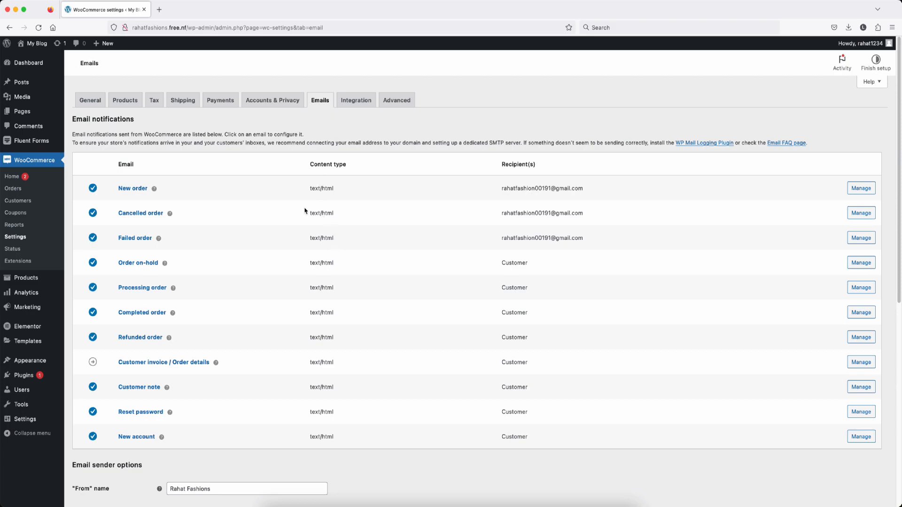
Step: On the Dashboard, hide Events and News, Quick Draft, Fluent Forms, Activity and At a Glance
click(29, 65)
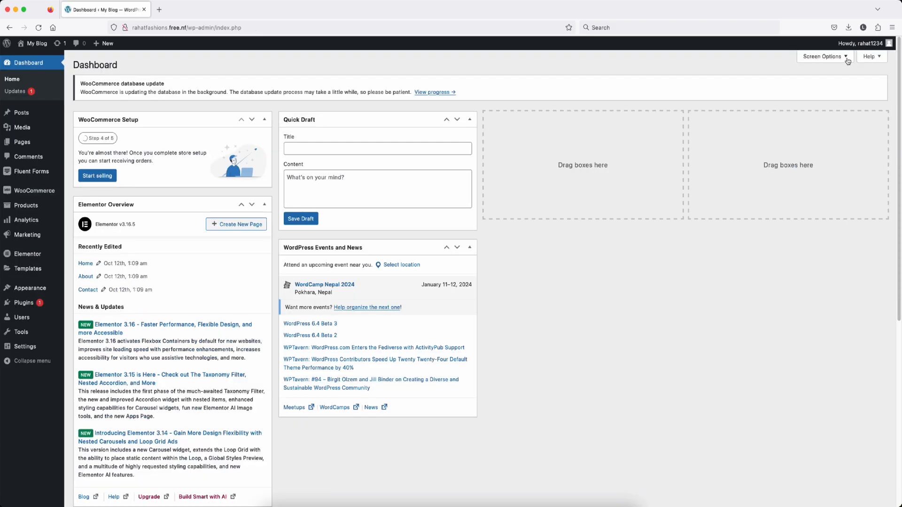
click(848, 58)
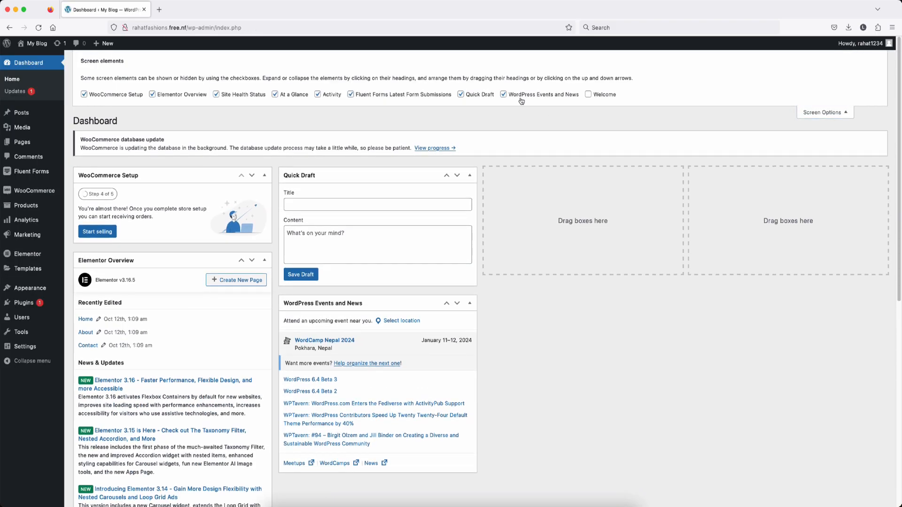
click(503, 94)
click(461, 95)
click(351, 95)
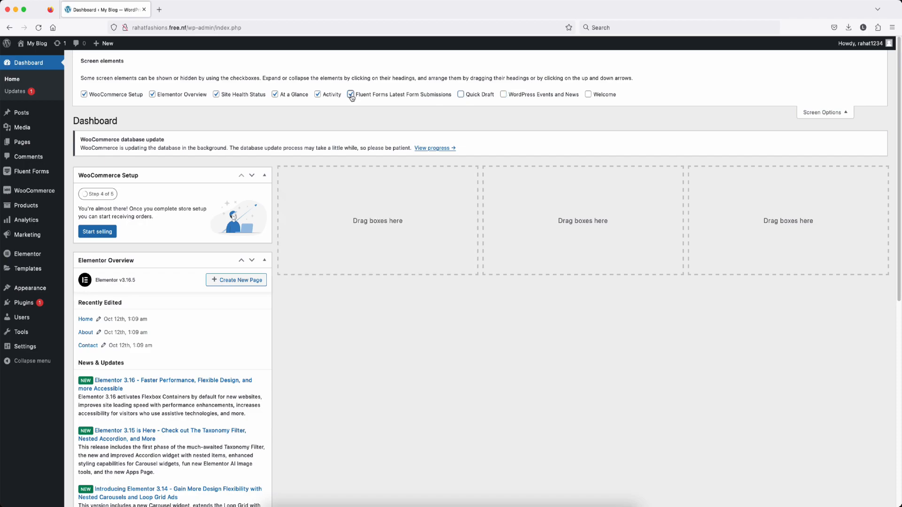
click(317, 95)
click(275, 95)
click(825, 112)
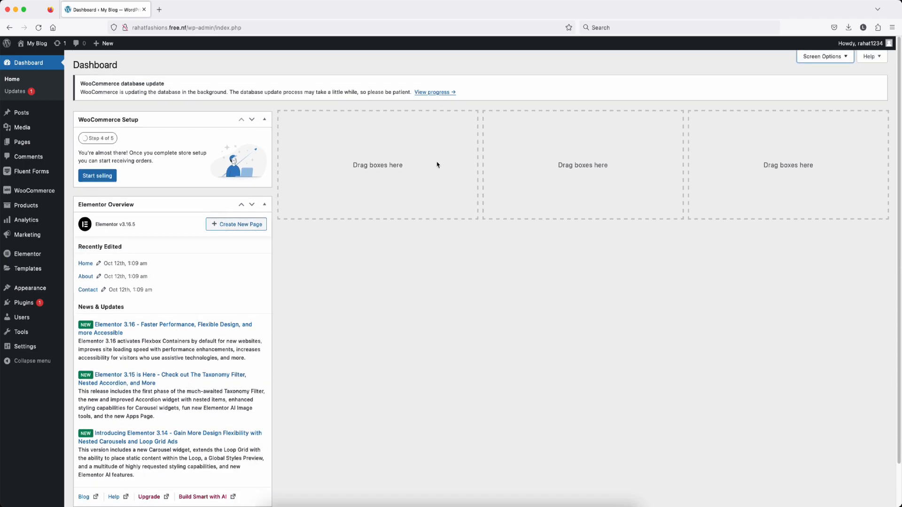
Step: Move the Elementor Overview box into the second column, then go to Product categories
drag(197, 268, 426, 177)
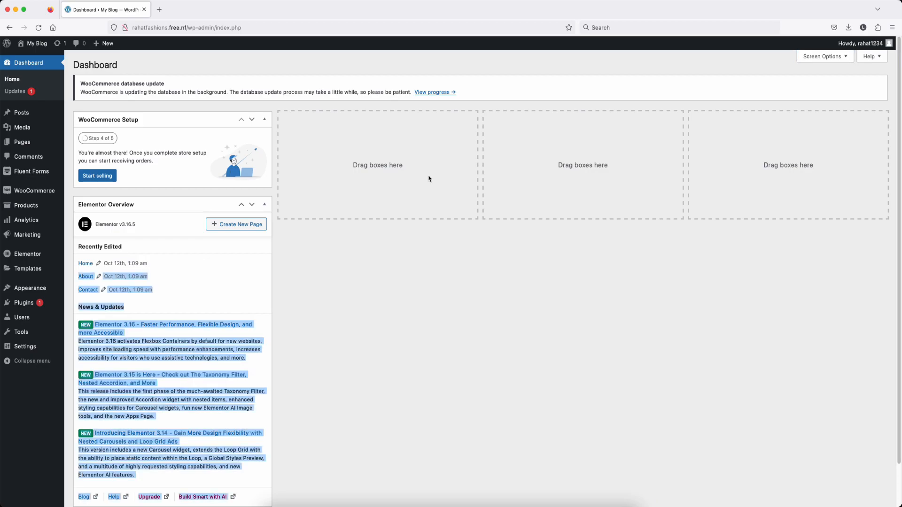
click(252, 204)
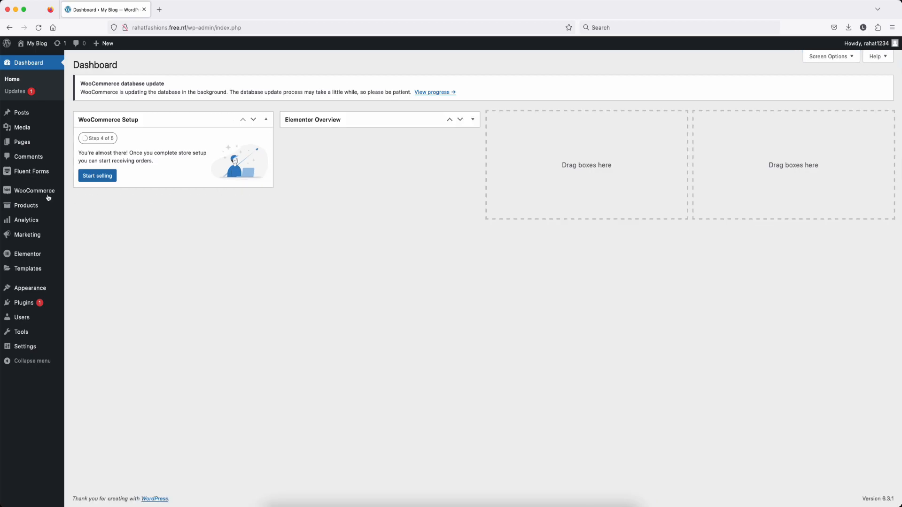
mouse_move(35, 193)
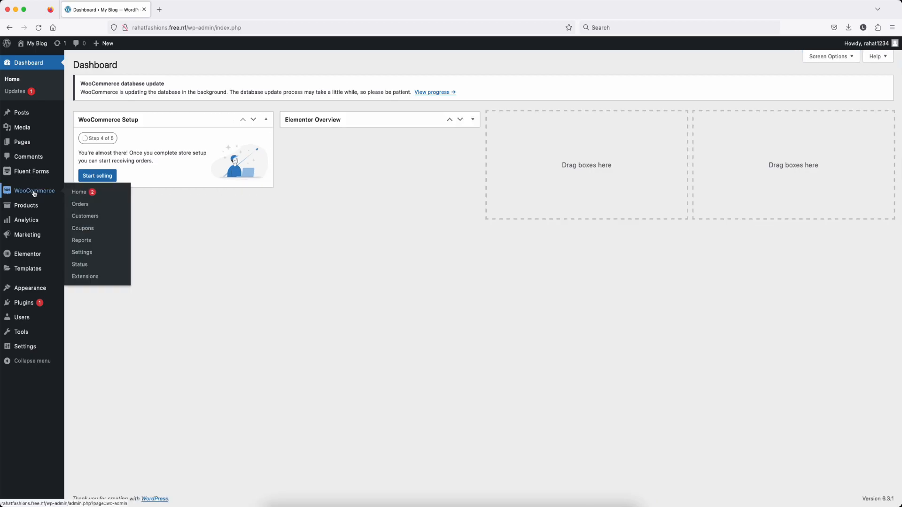
mouse_move(23, 208)
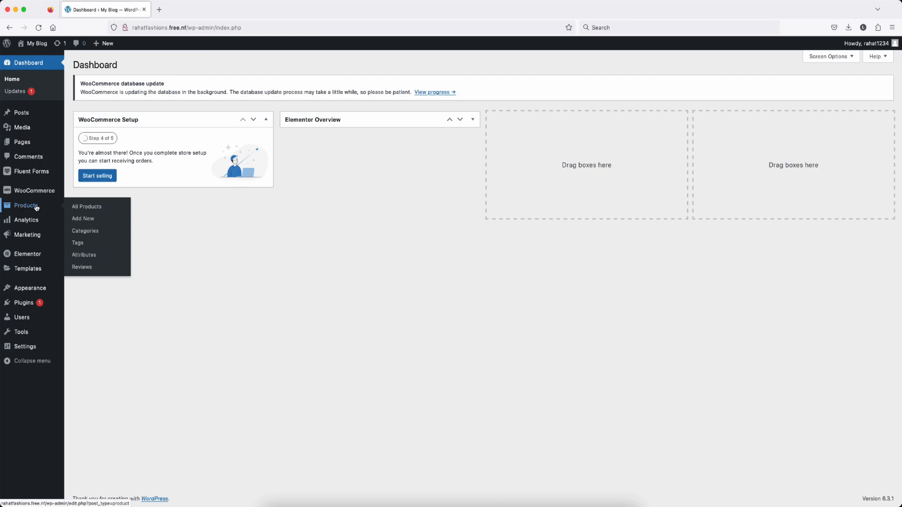
click(90, 234)
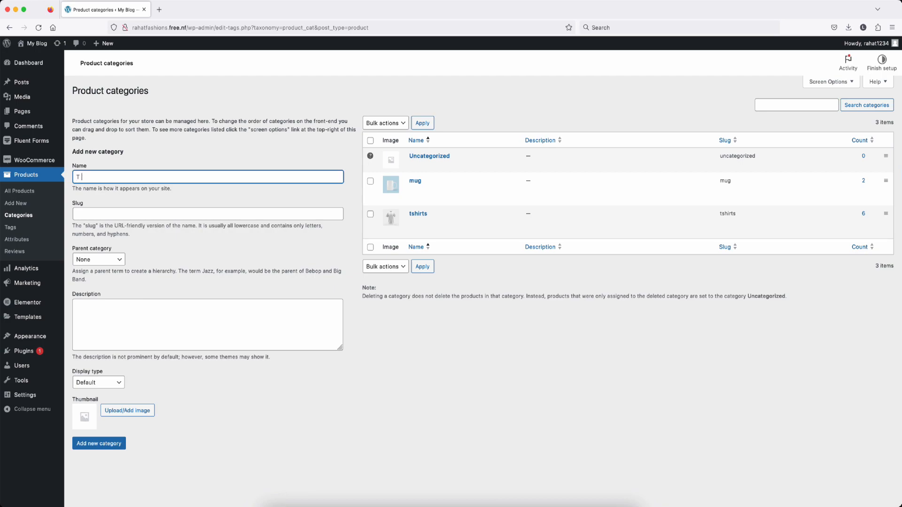
Step: Add the T Shirts category and bulk-delete the mug and tshirts categories
text(T Shirts)
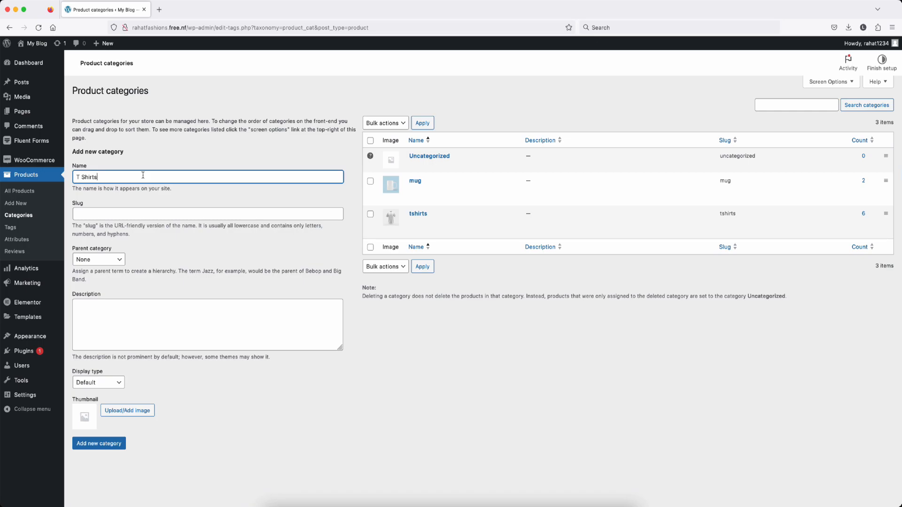
click(107, 447)
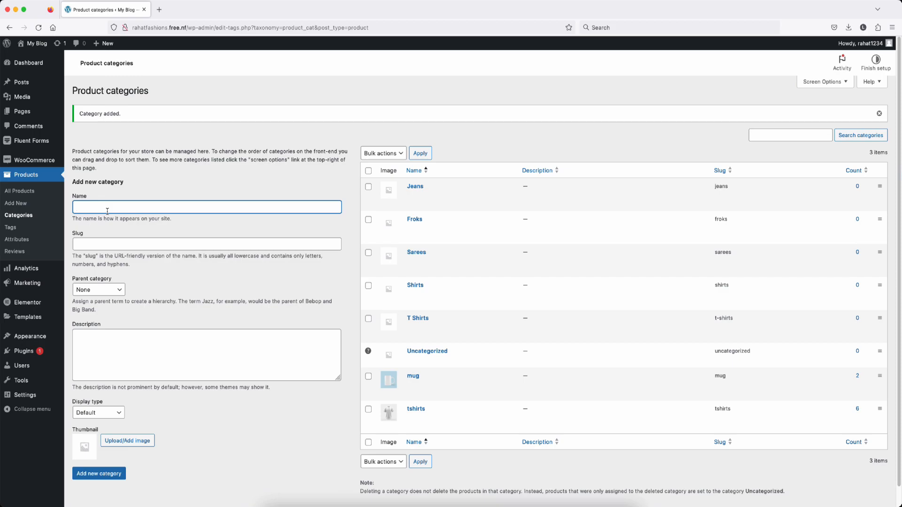
click(368, 409)
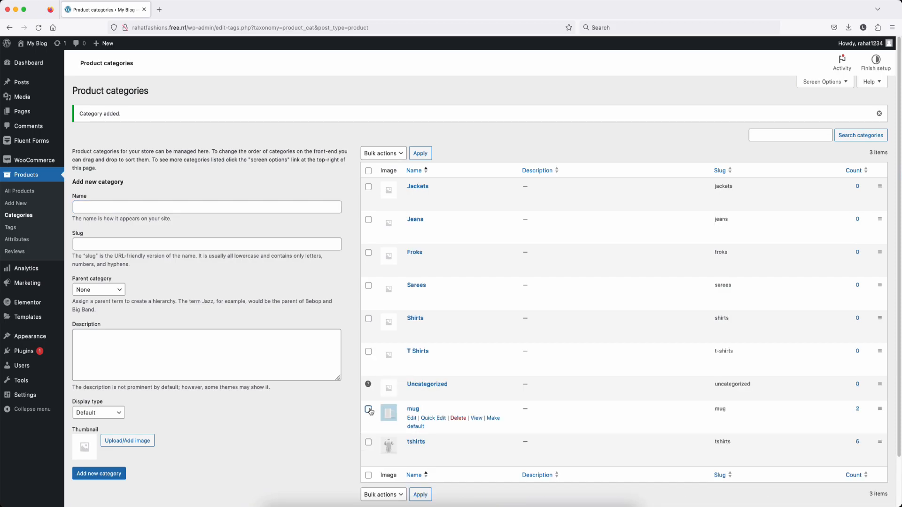
click(369, 442)
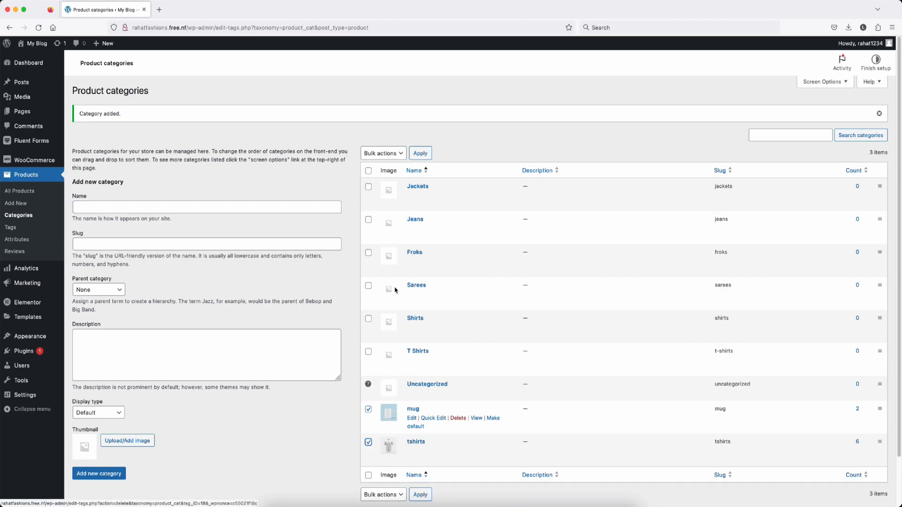
click(381, 153)
click(386, 160)
click(420, 153)
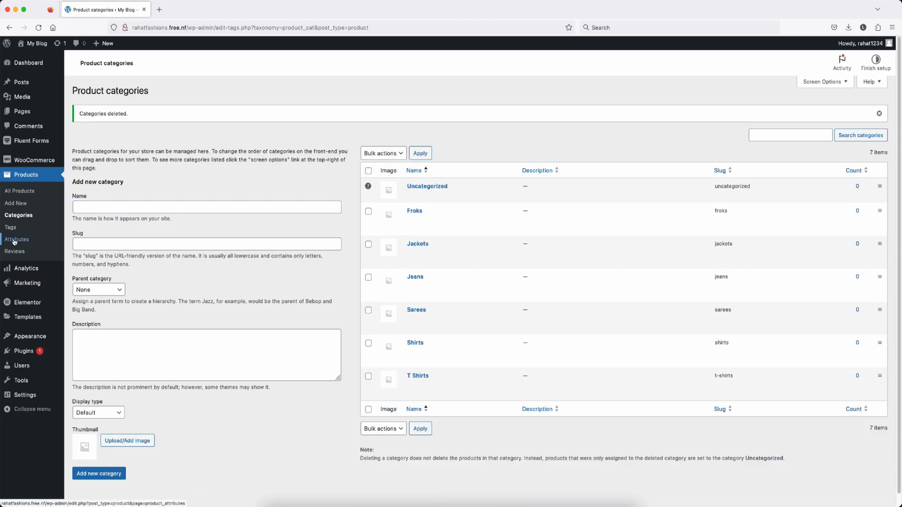
click(55, 229)
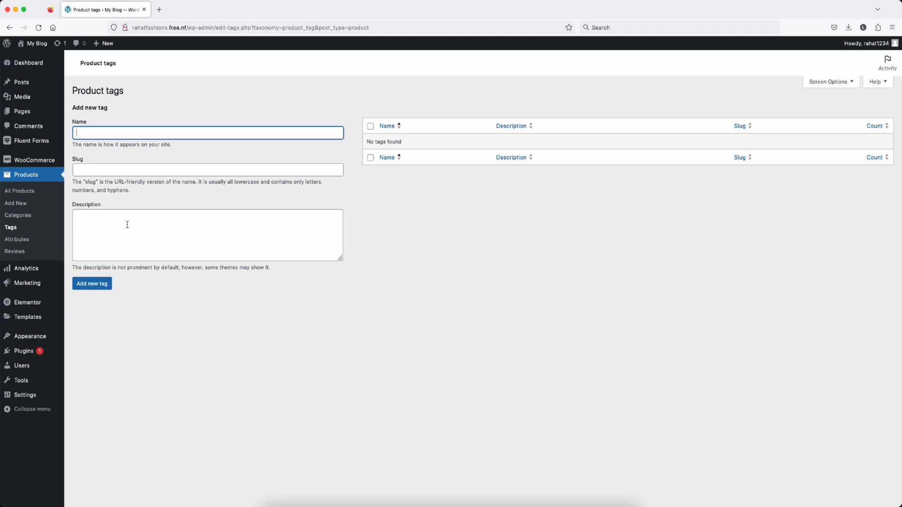
Step: Create the Size product attribute on the Attributes page
click(17, 239)
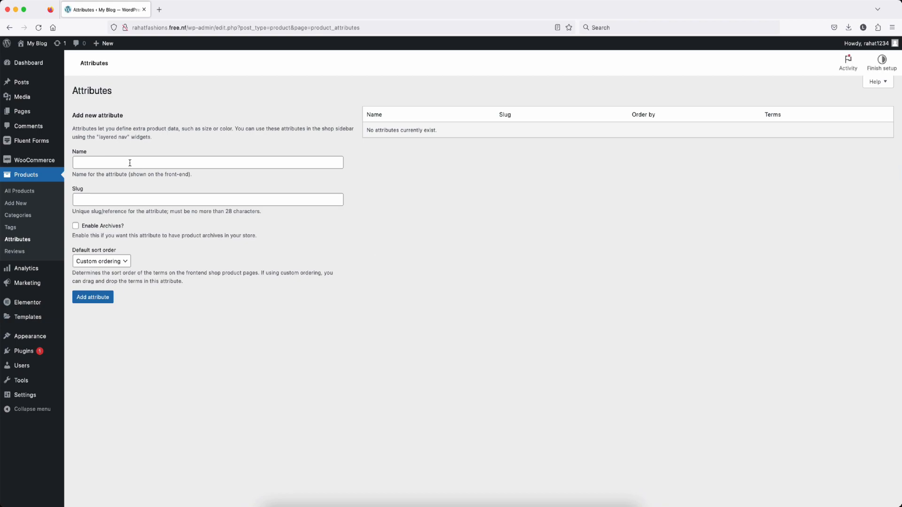
click(130, 163)
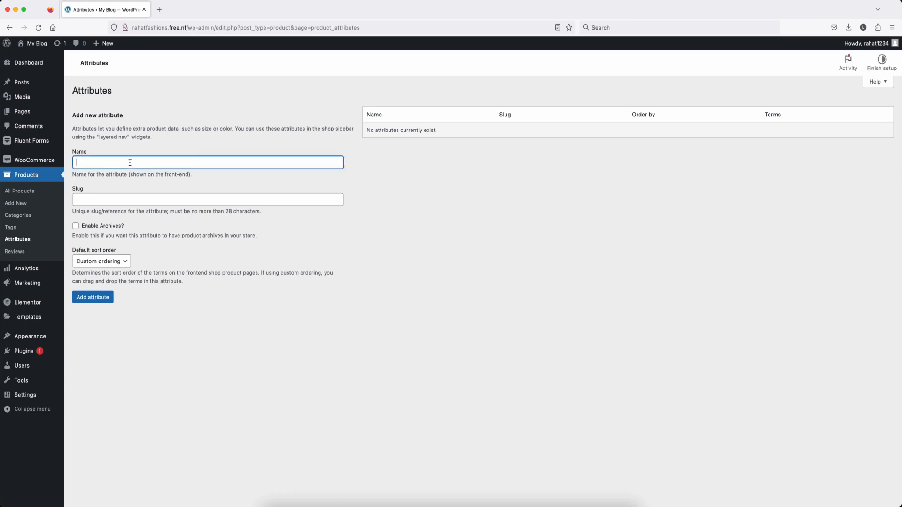
text(Si)
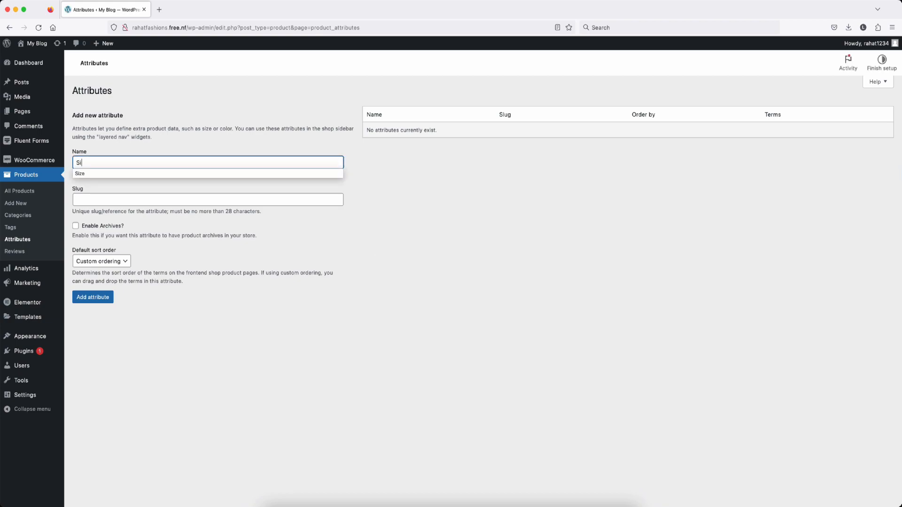
text(ze)
click(104, 297)
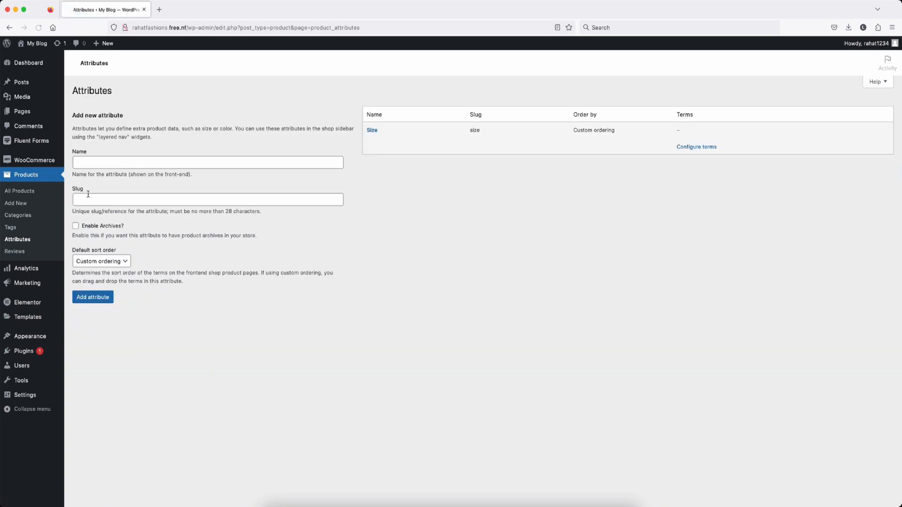
Step: Create the Color attribute with archives left disabled
click(101, 164)
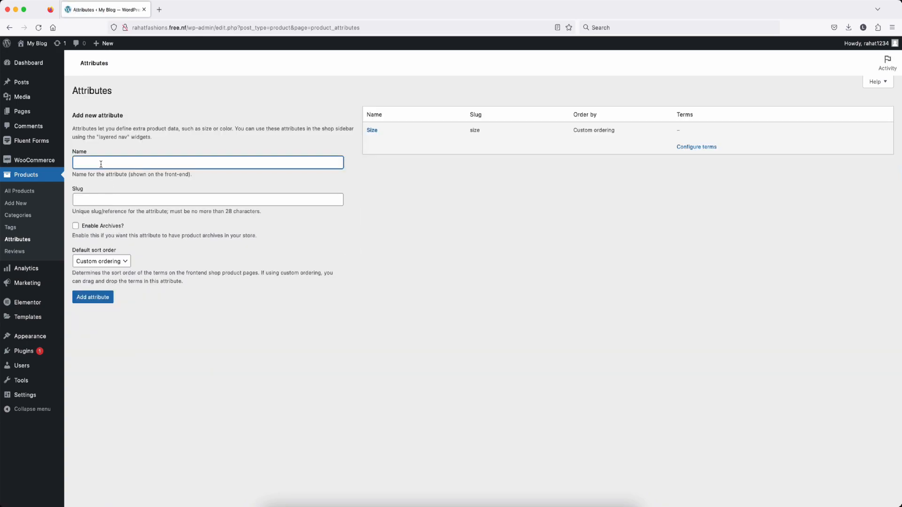
text(Color)
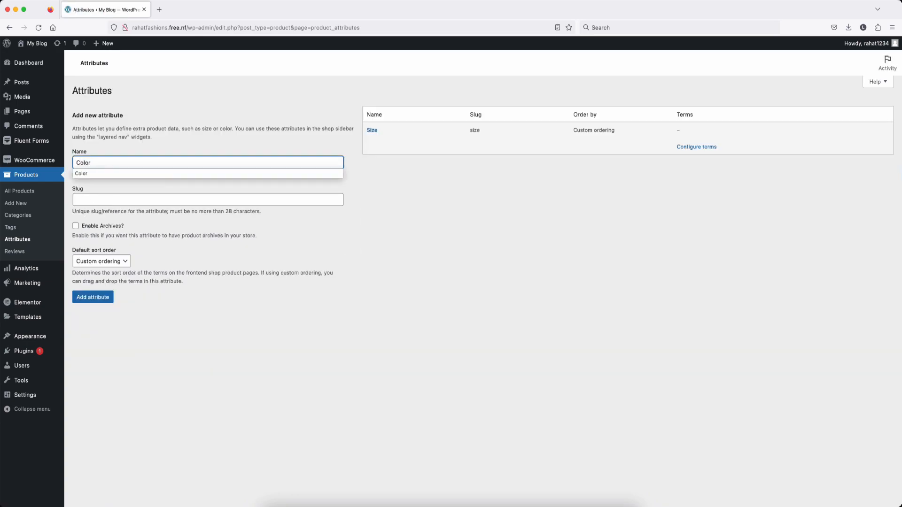
click(246, 227)
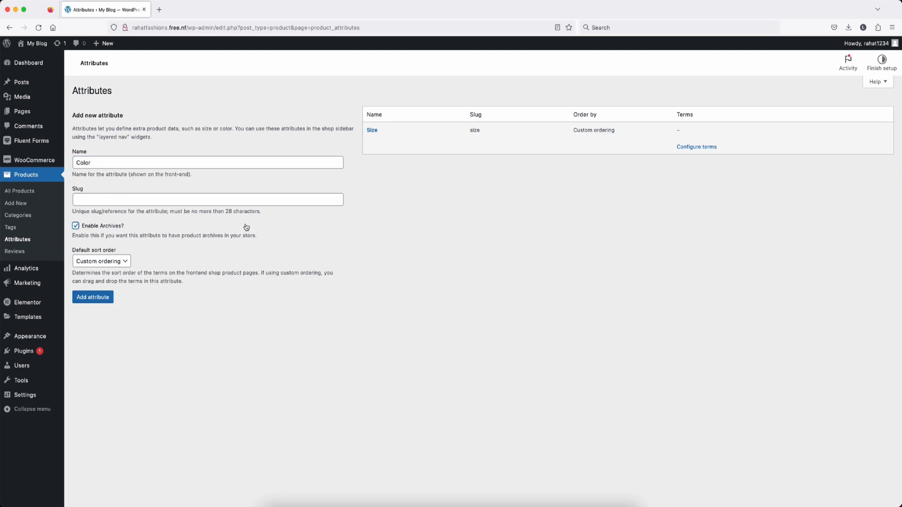
click(99, 226)
click(90, 301)
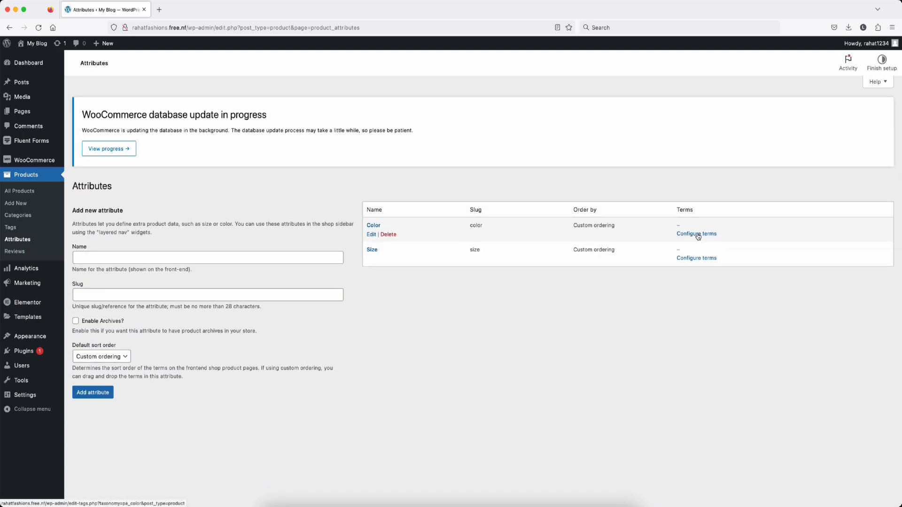
Step: Add the terms Green, Yellow and Blue to the Color attribute
click(698, 236)
click(101, 168)
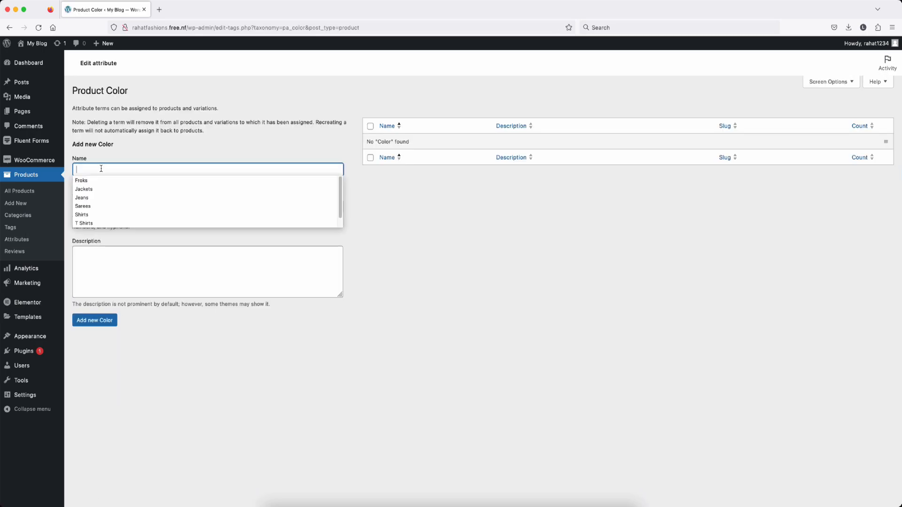
text(G)
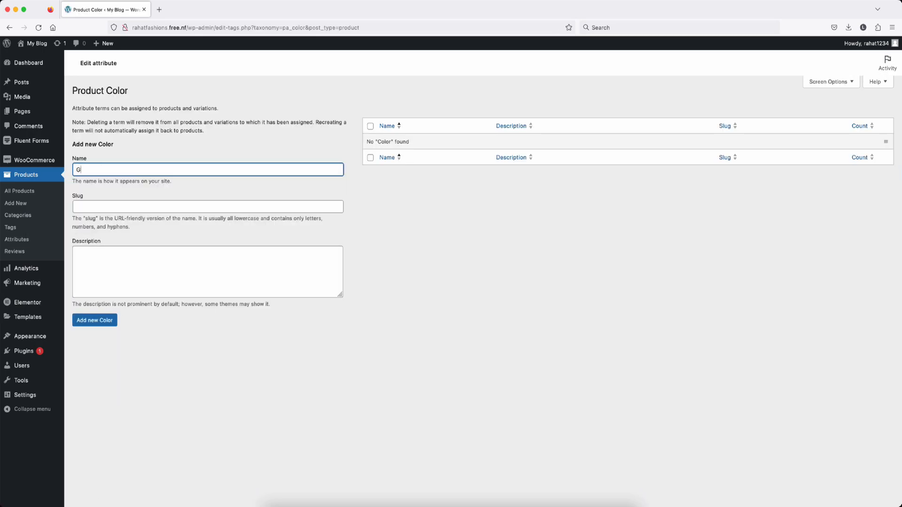
text(reen)
click(94, 320)
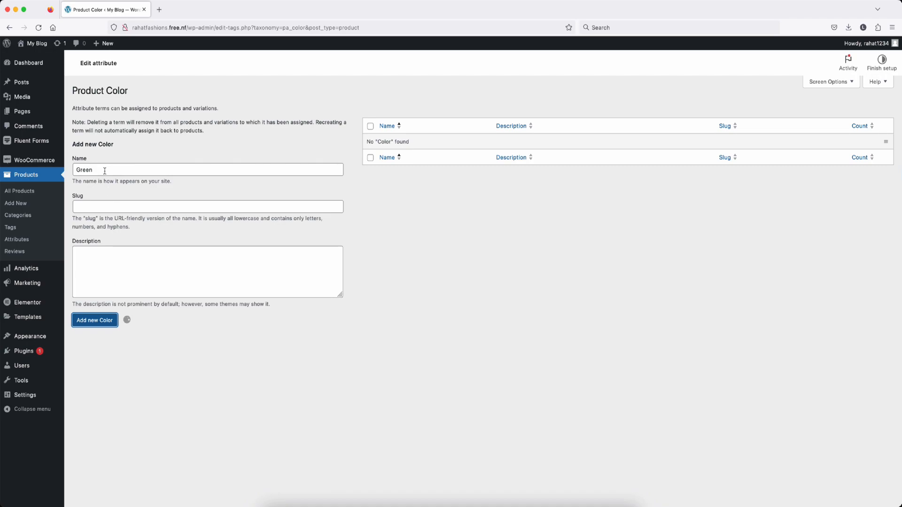
text(Yellow)
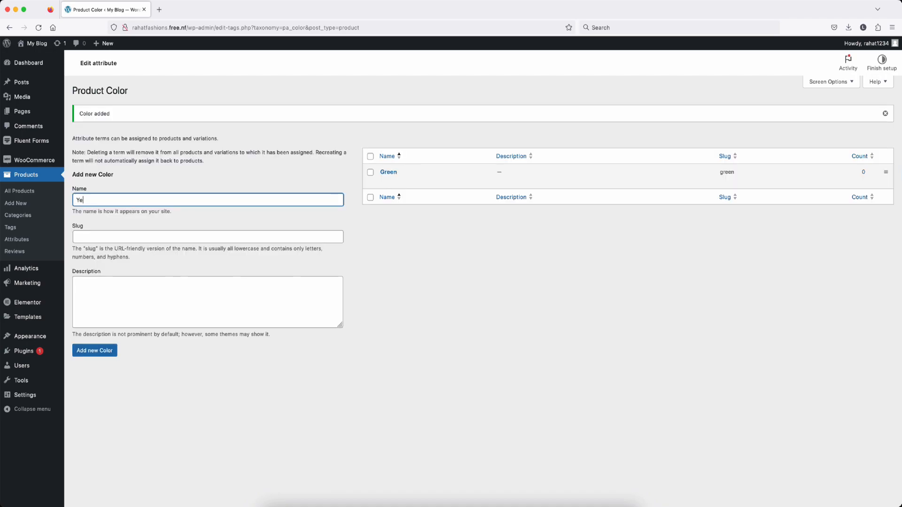
click(91, 352)
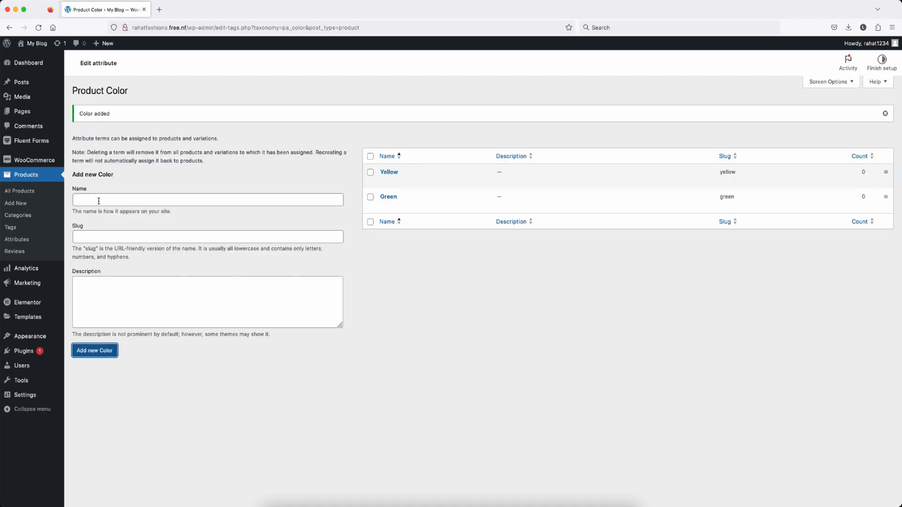
click(98, 200)
text(BLue)
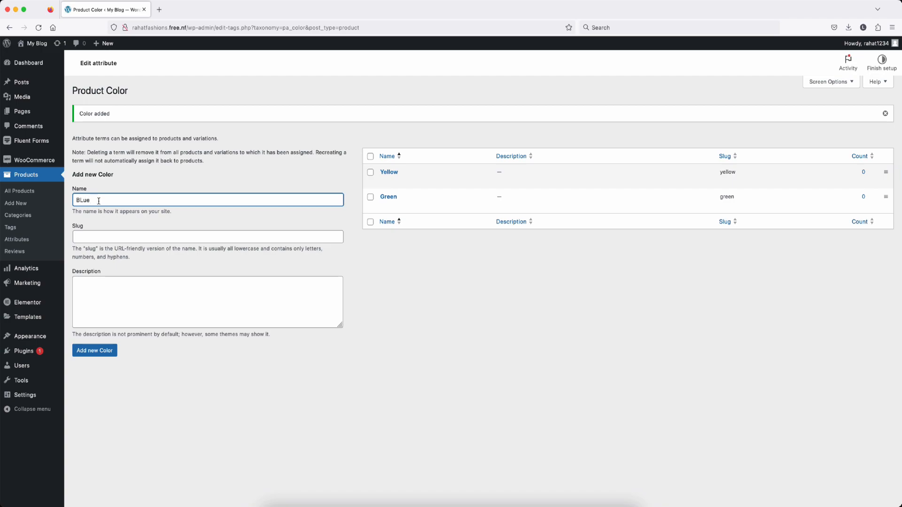
key(BackSpace)
key(BackSpace)
key(BackSpace)
text(lue)
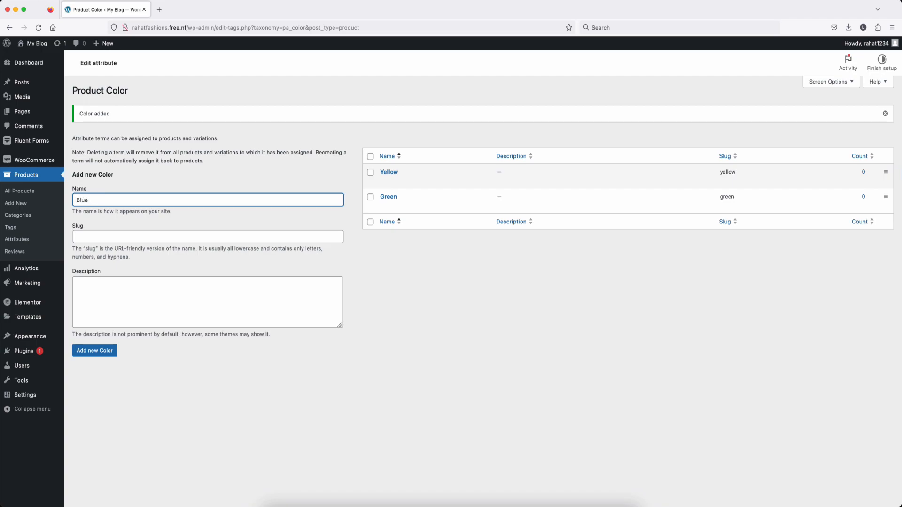
click(93, 351)
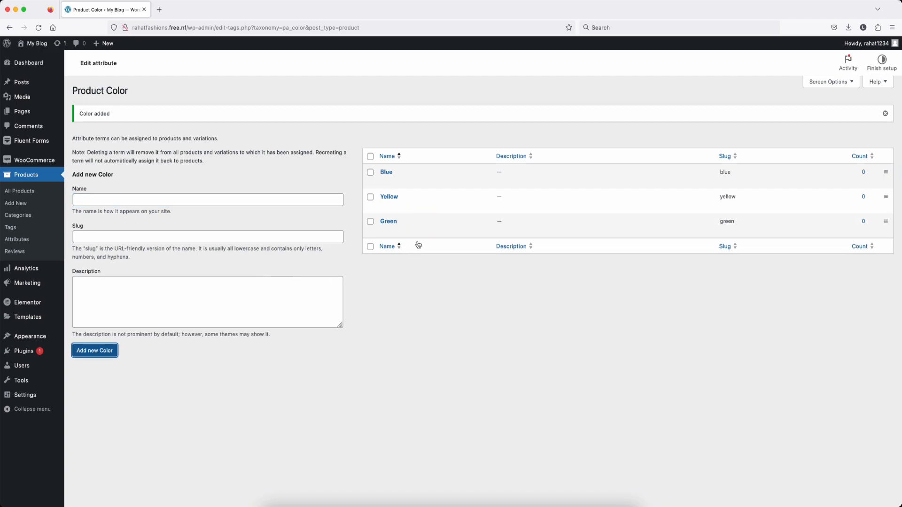
Step: Add the terms S, M and XX to the Size attribute, then return to Attributes
mouse_move(426, 179)
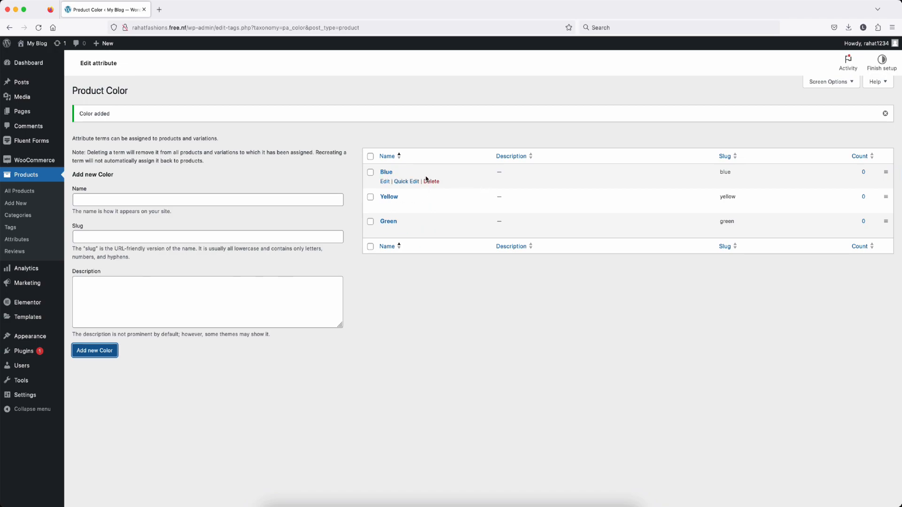
click(13, 242)
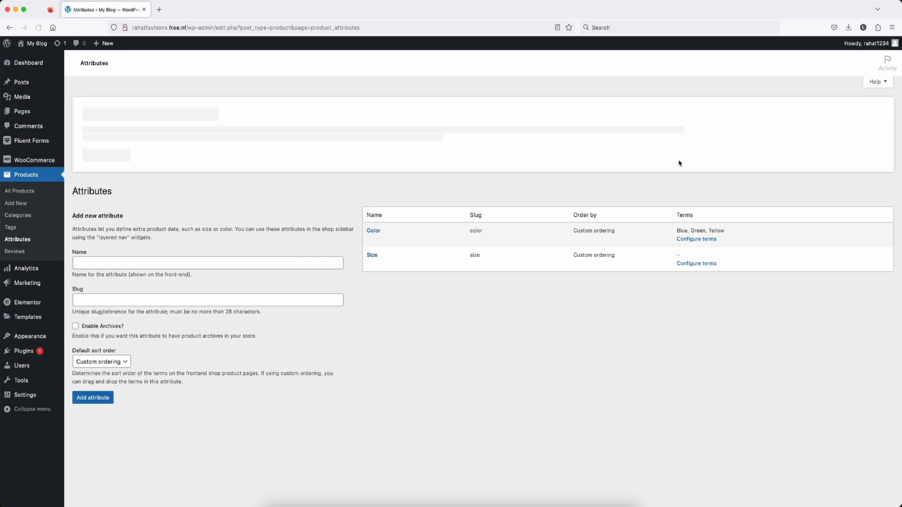
click(696, 163)
click(91, 169)
text(S)
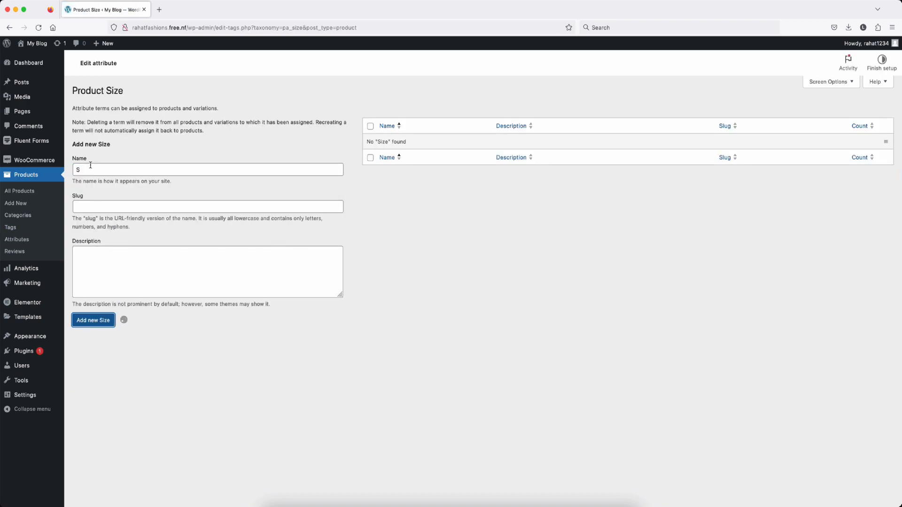
click(90, 201)
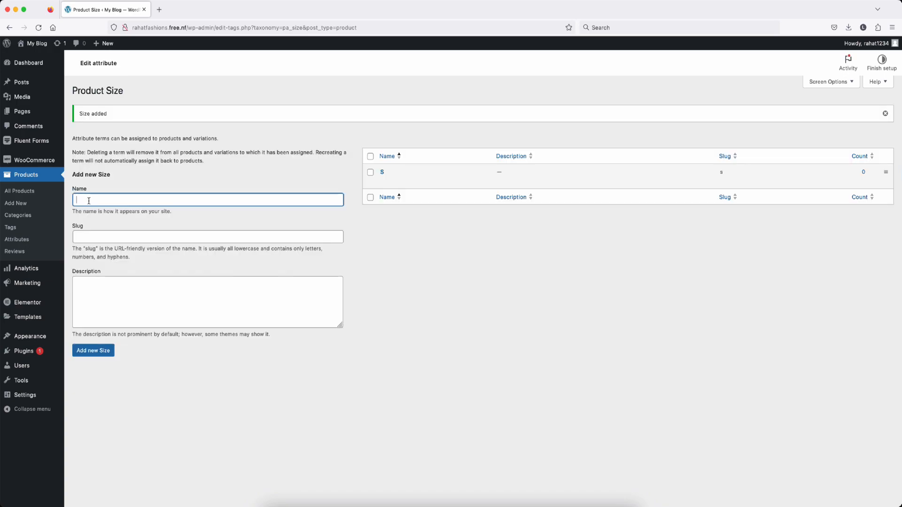
text(M)
click(103, 359)
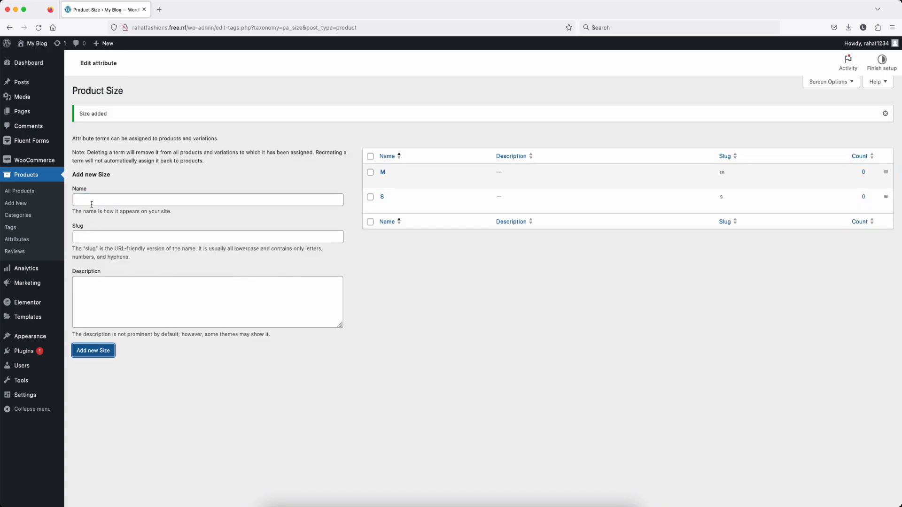
click(95, 201)
text(XX)
click(103, 353)
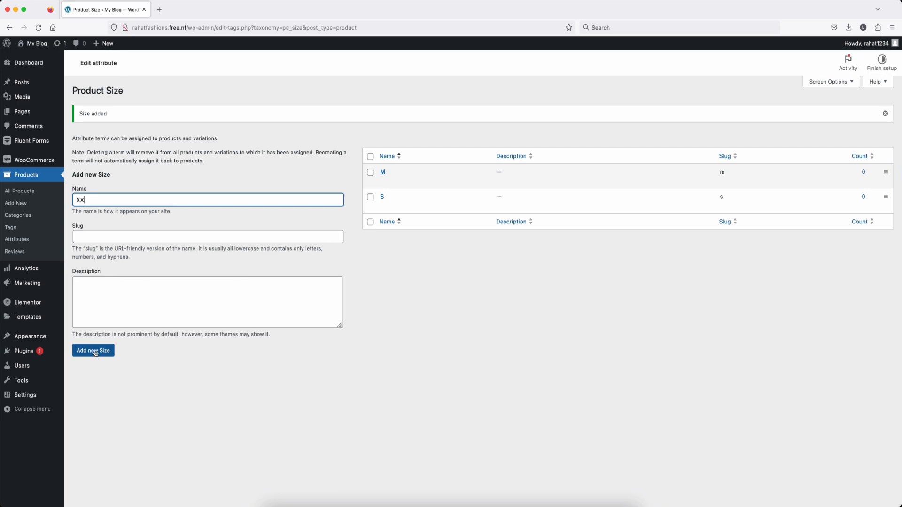
mouse_move(429, 188)
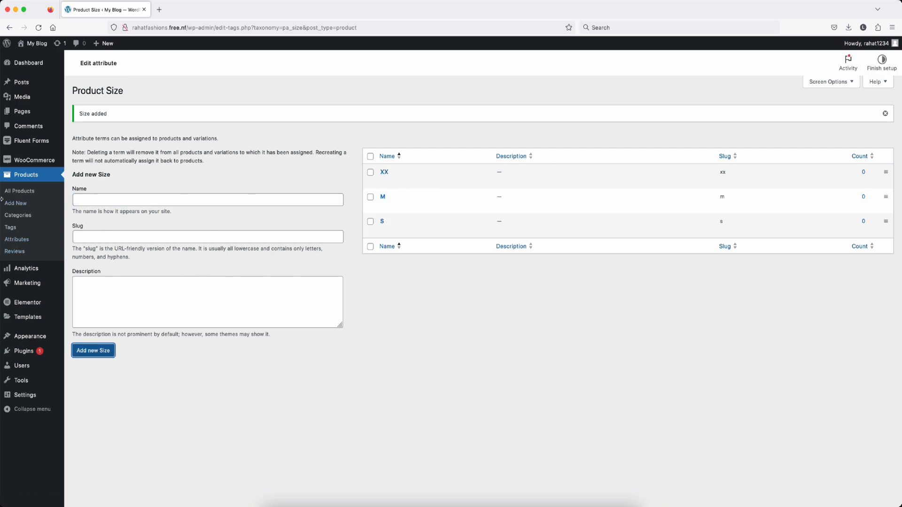
click(17, 239)
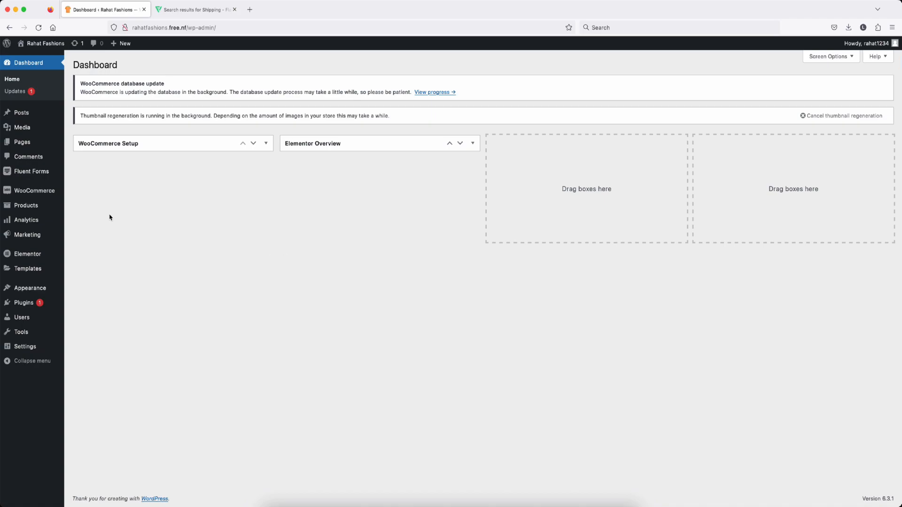
Step: Select all eight products, pick Move to Trash, deselect them, then start a new product
mouse_move(20, 210)
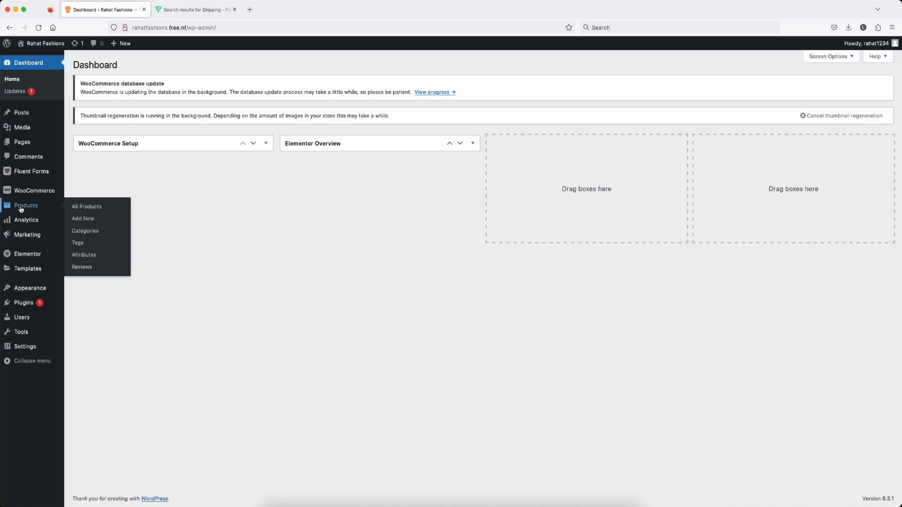
click(83, 208)
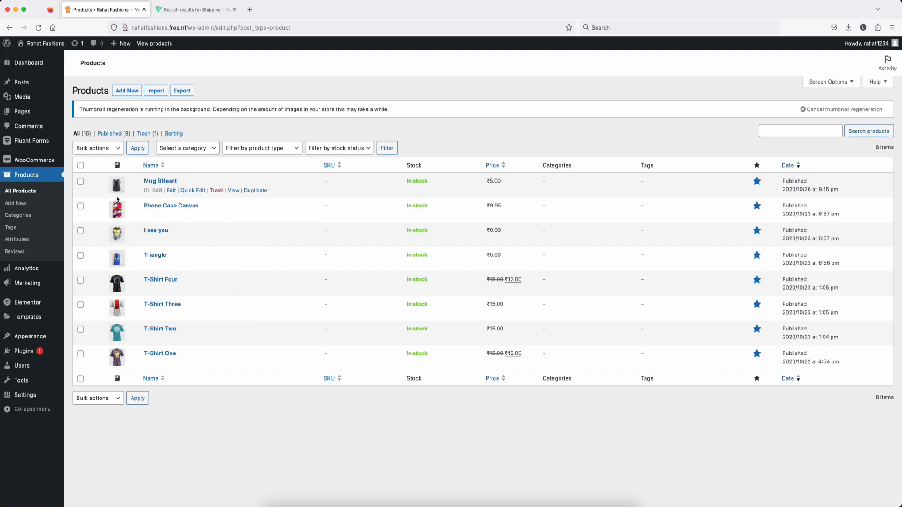
click(80, 166)
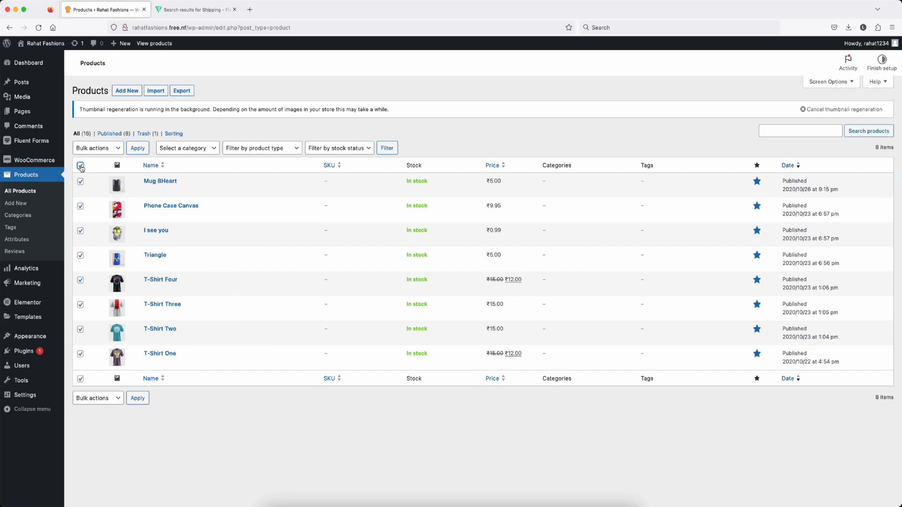
click(111, 148)
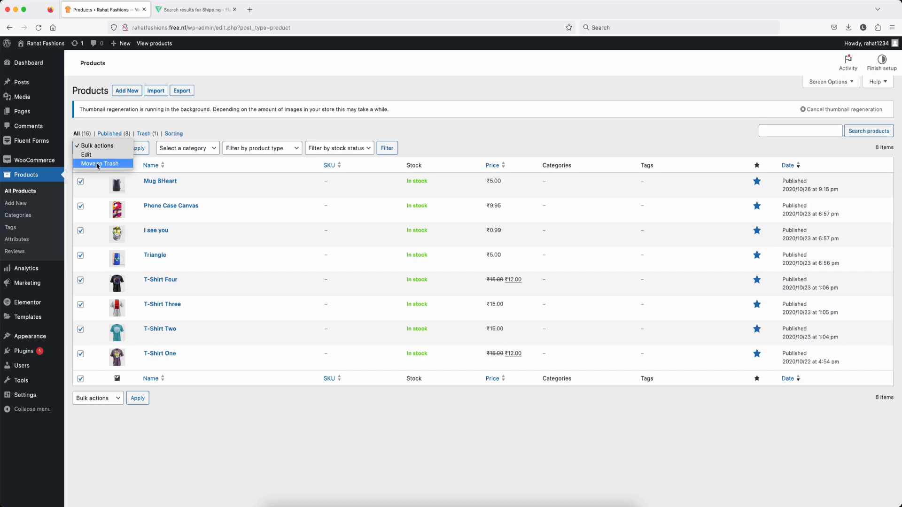
click(98, 164)
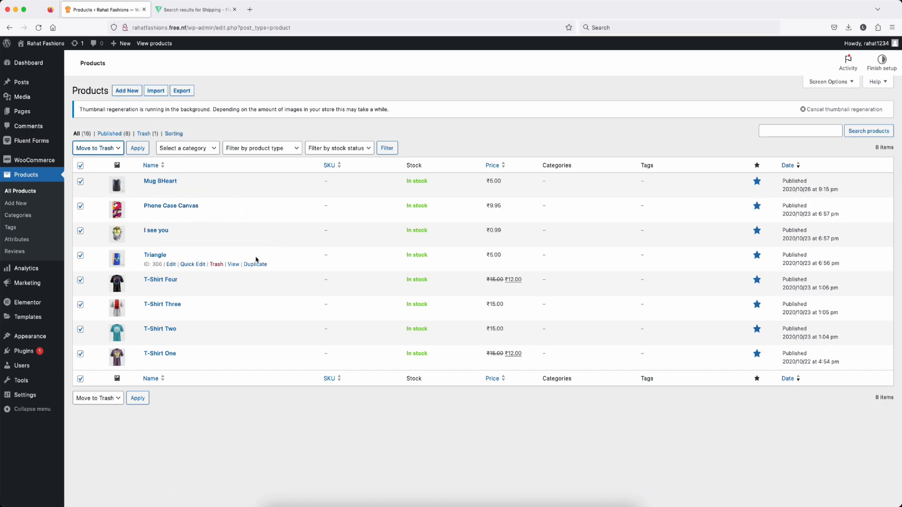
click(81, 165)
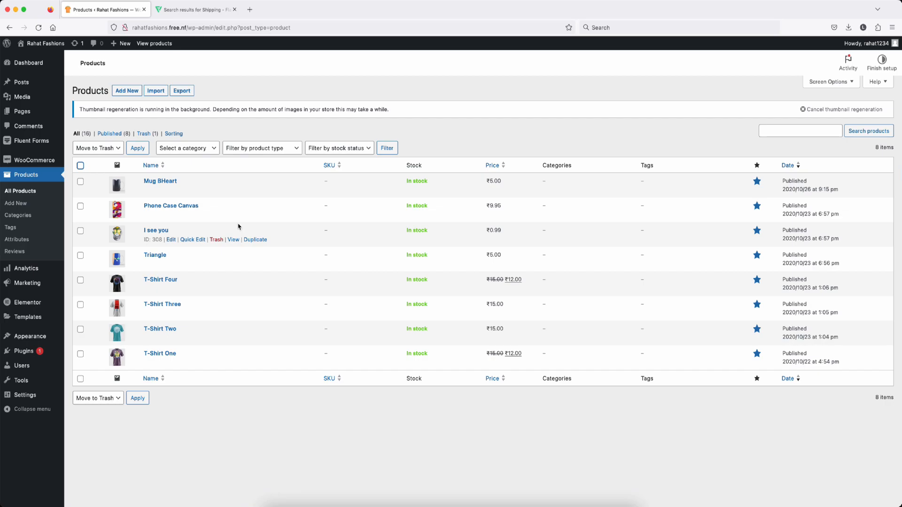
click(121, 92)
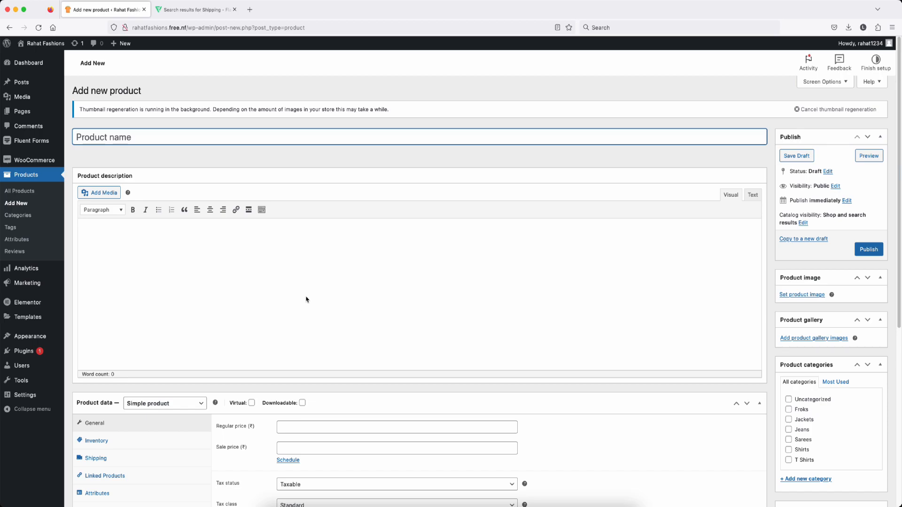
Step: Expand the product type dropdown in the new product's Product data panel
scroll(306, 298, down, 3)
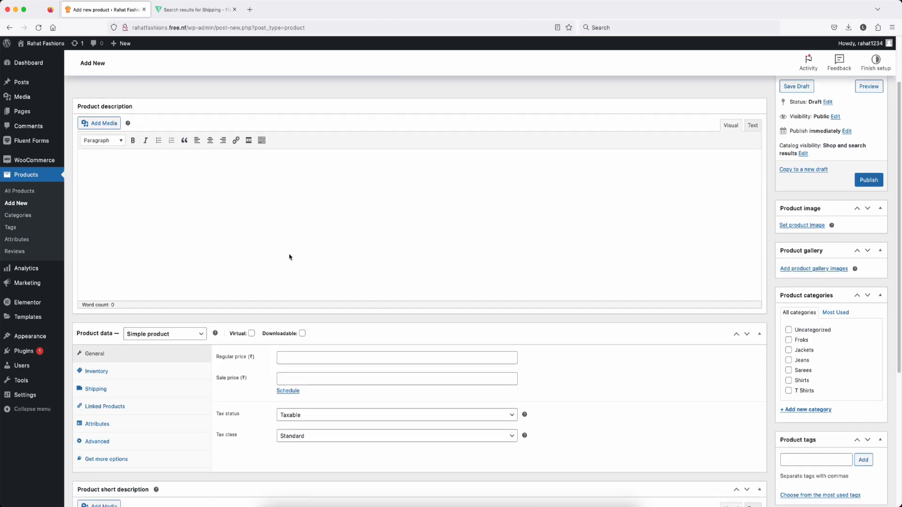
click(174, 337)
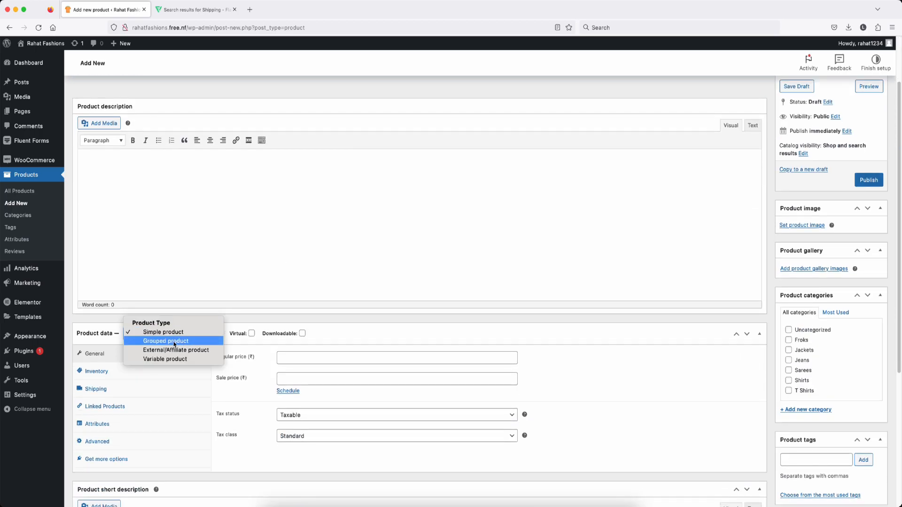
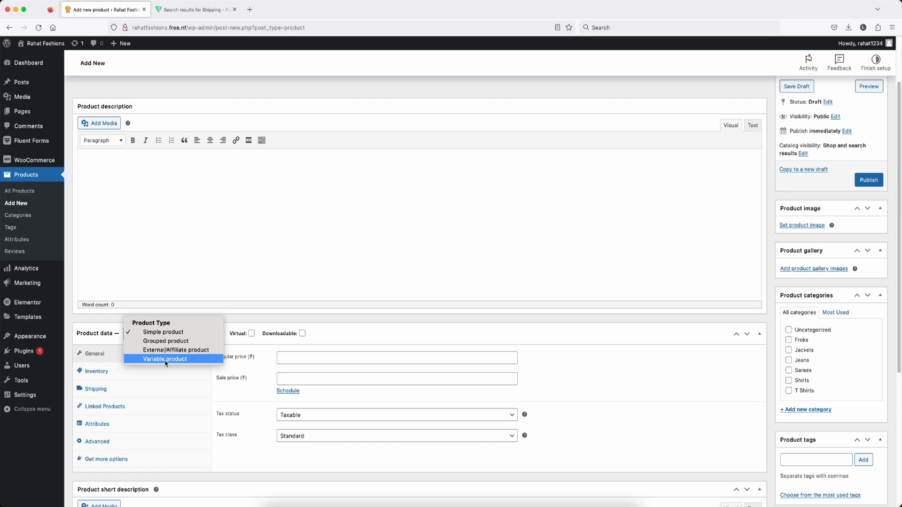
Step: Title the simple product 'Pure Cotton T-shirt For Men', let the draft autosave, then select the title
scroll(165, 363, up, 3)
click(115, 138)
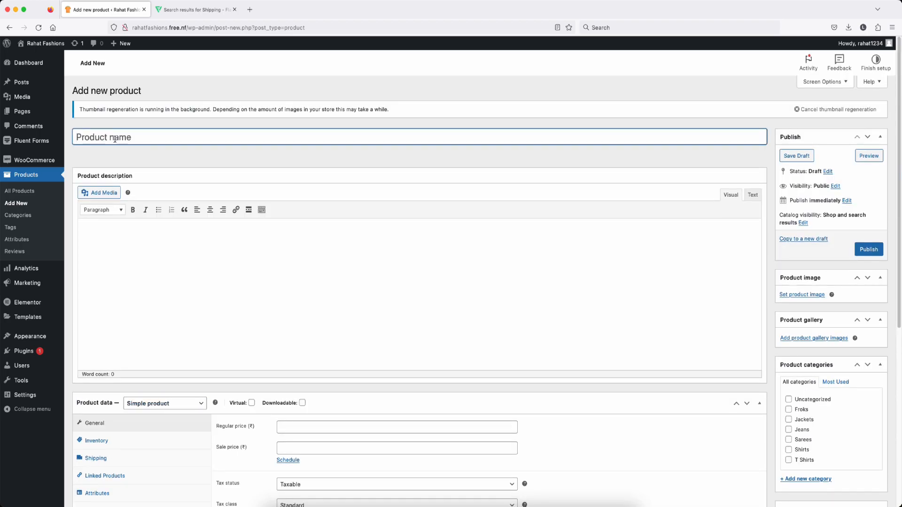
text(Pure Cotton T-shirt For Men)
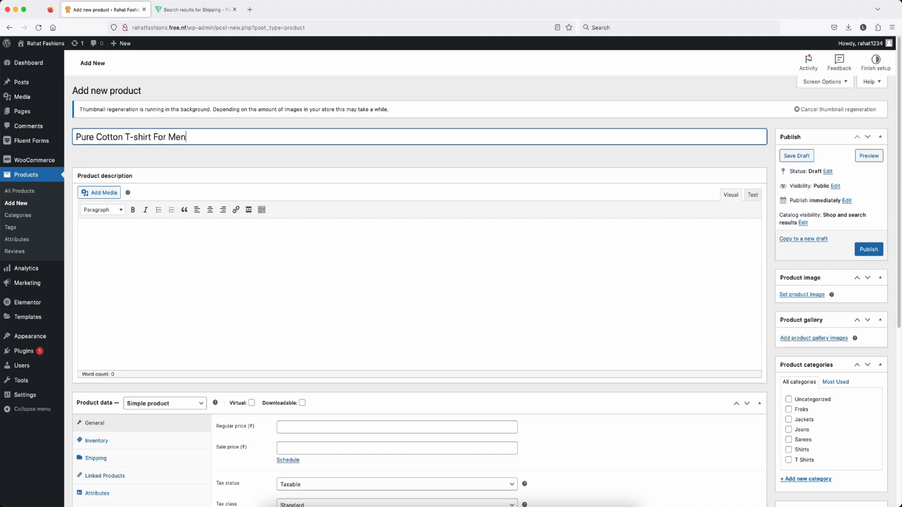
click(122, 235)
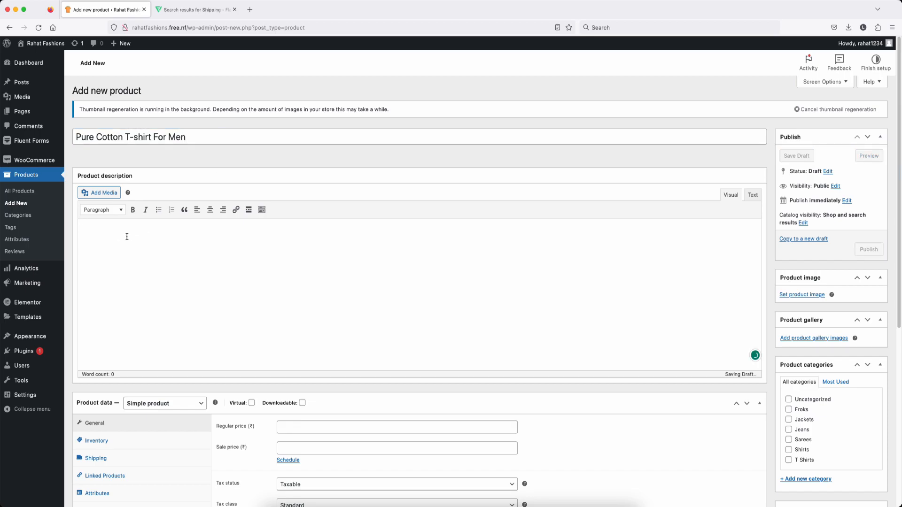
scroll(212, 242, down, 5)
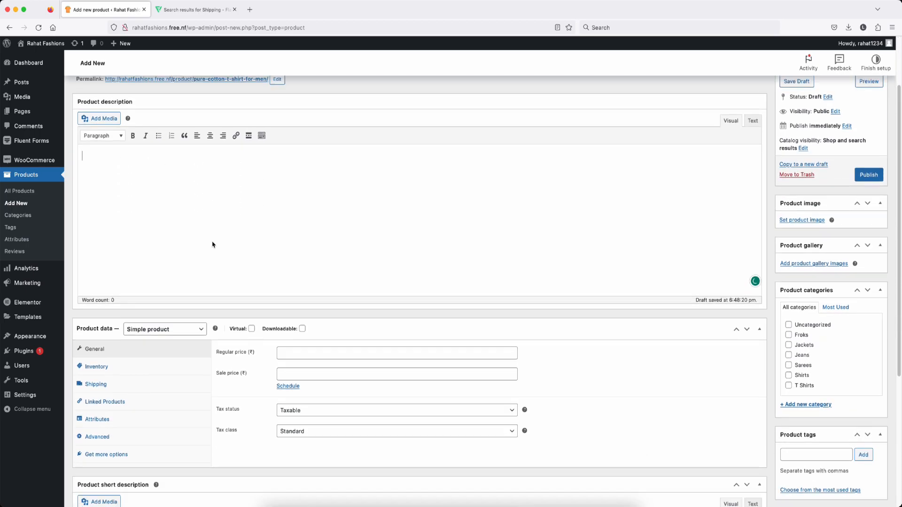
scroll(213, 242, up, 5)
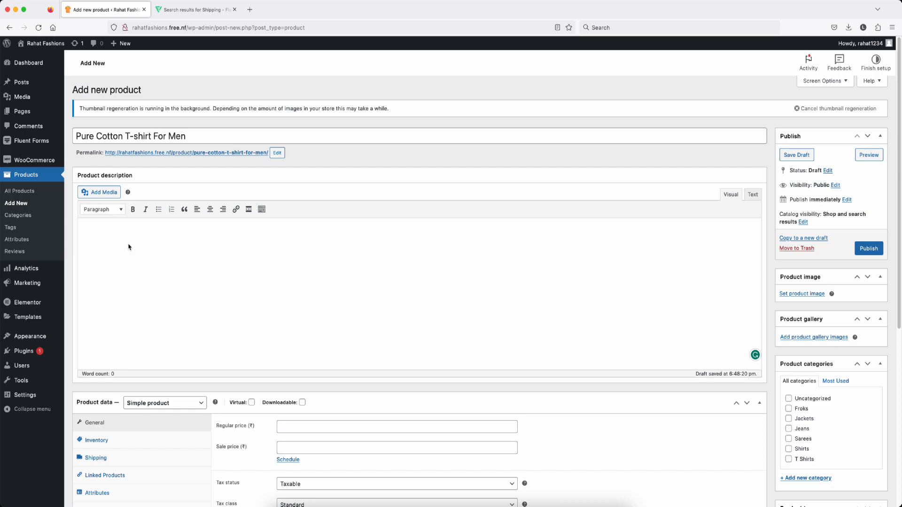
scroll(221, 259, down, 8)
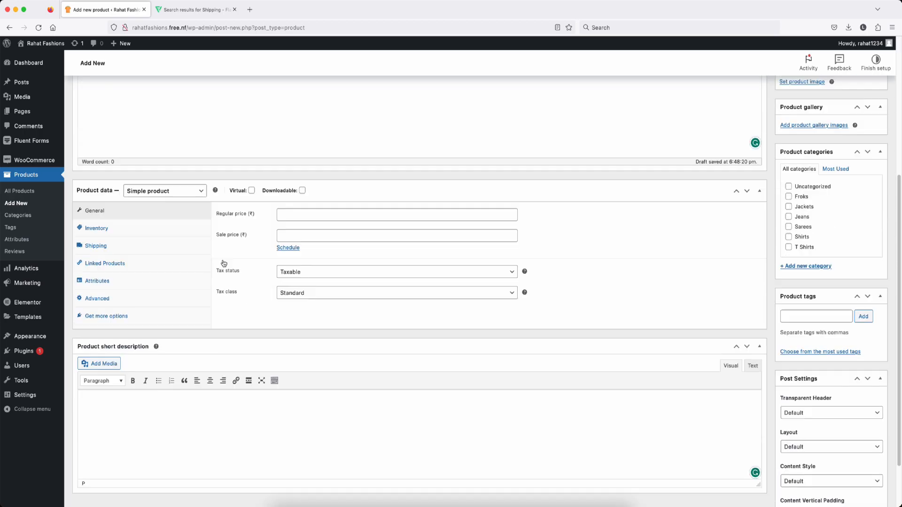
scroll(219, 257, up, 8)
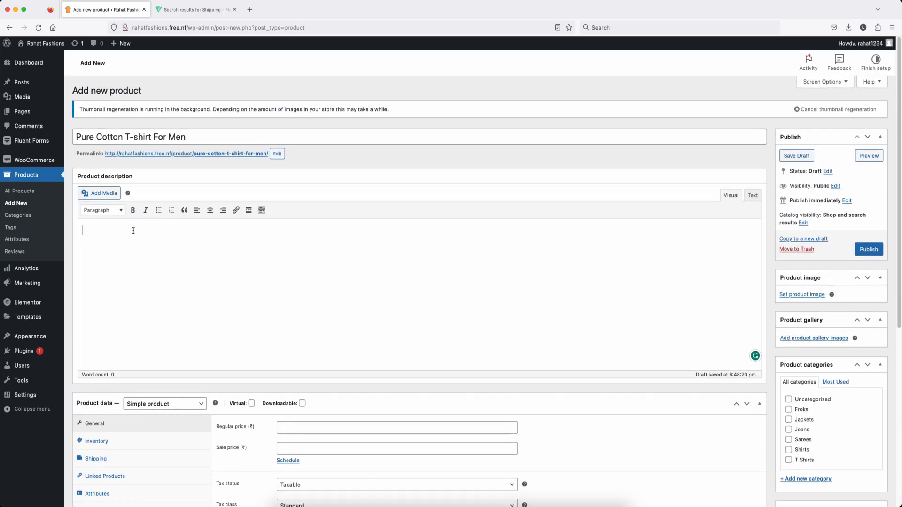
triple_click(191, 140)
key(super+c)
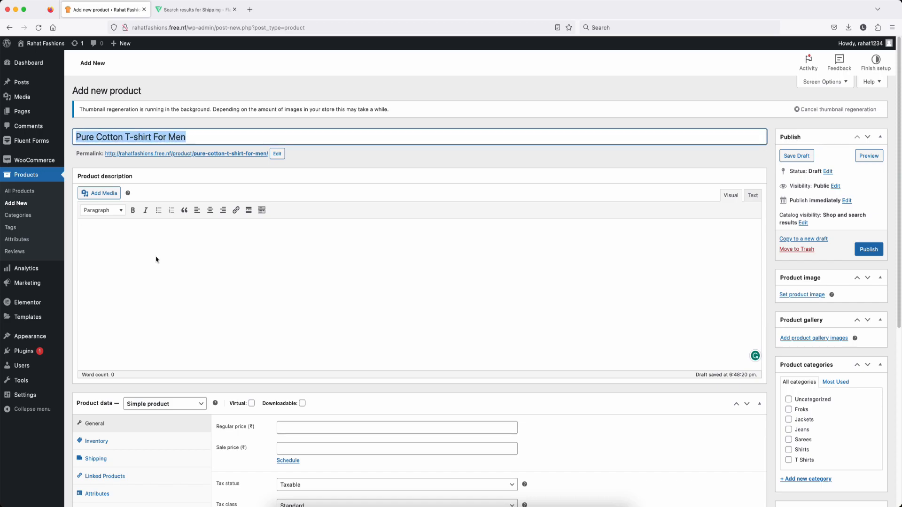
key(ctrl+Up)
Step: Ask ChatGPT to write a short and long description for 'Pure Cotton T-shirt For Men'
click(179, 198)
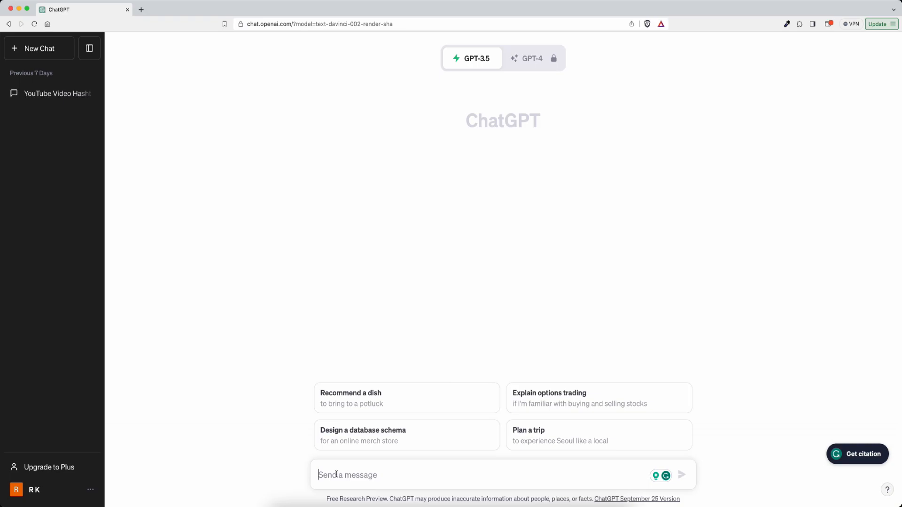
text(write)
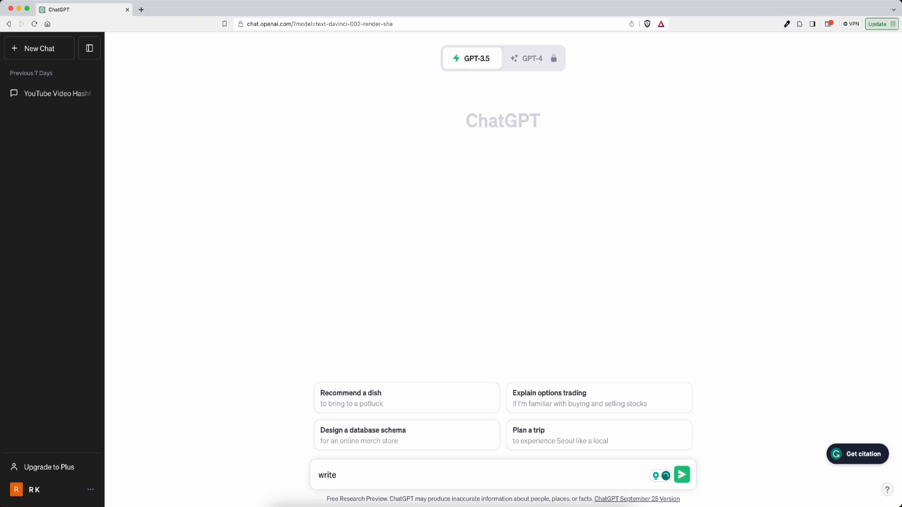
text( a product short and long )
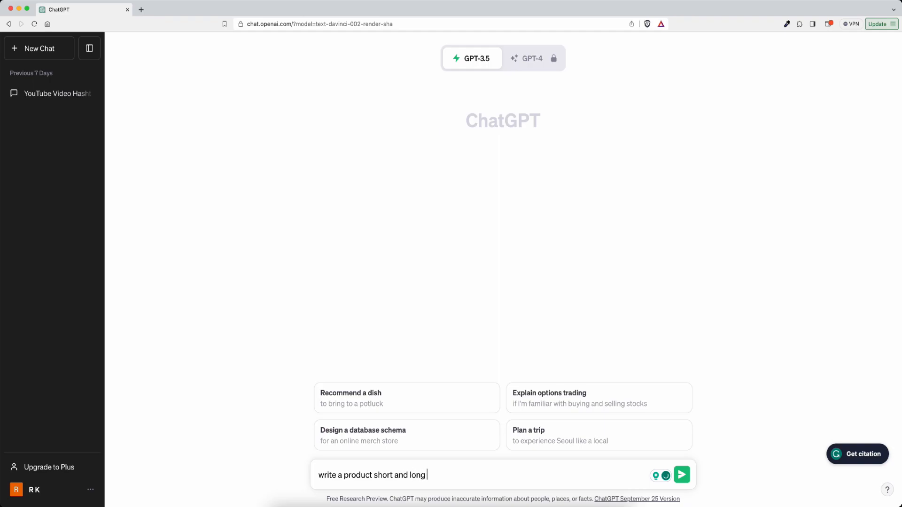
text(description for ")
key(super+v)
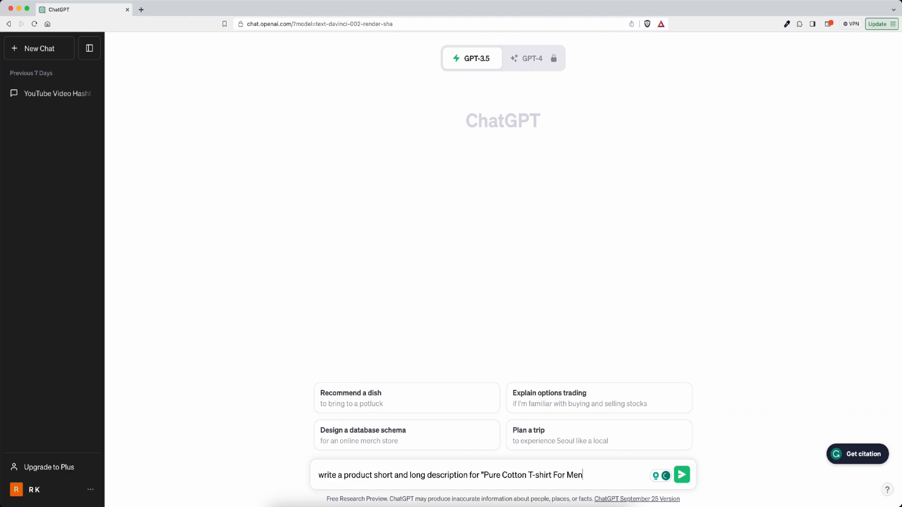
text(")
key(Return)
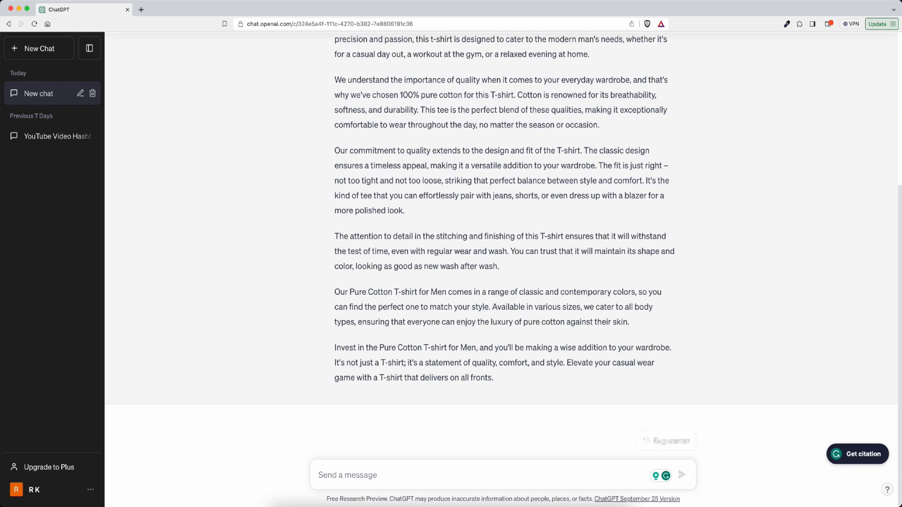
Step: Paste ChatGPT's short and long descriptions into the product's description fields
scroll(499, 318, up, 5)
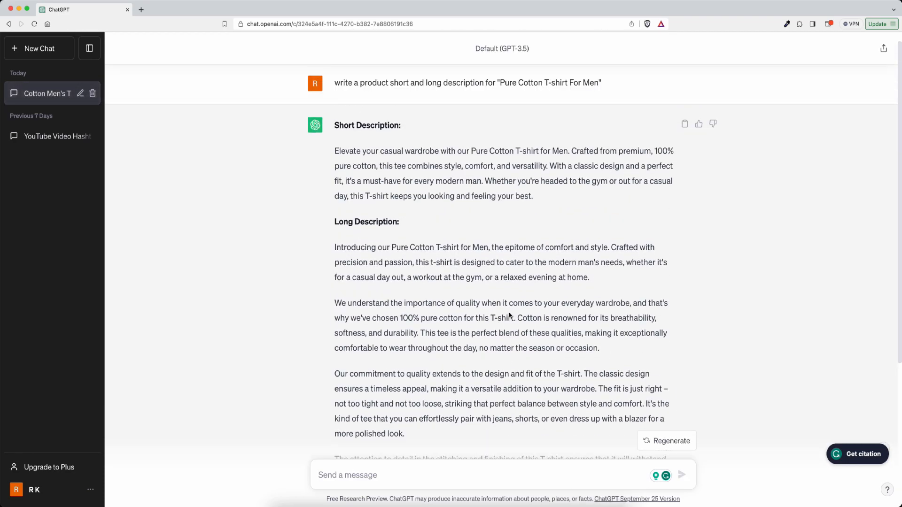
scroll(447, 260, down, 2)
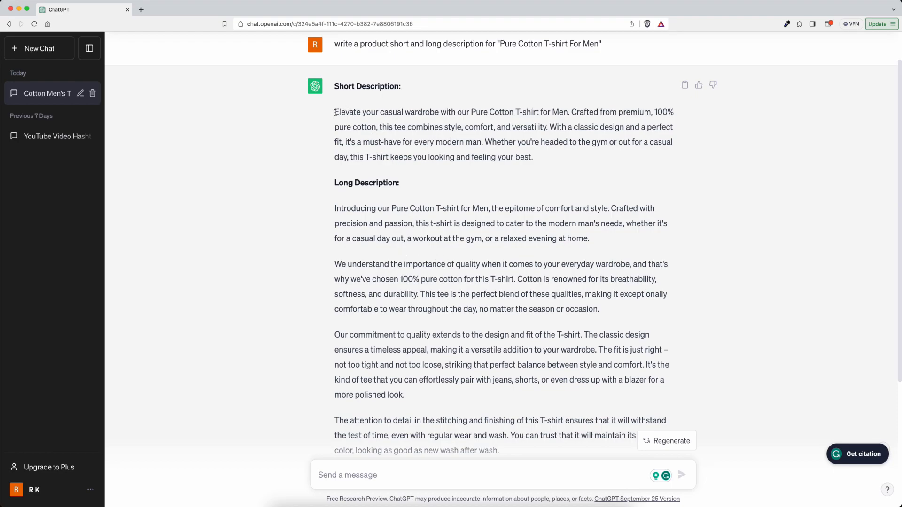
drag(334, 112, 539, 169)
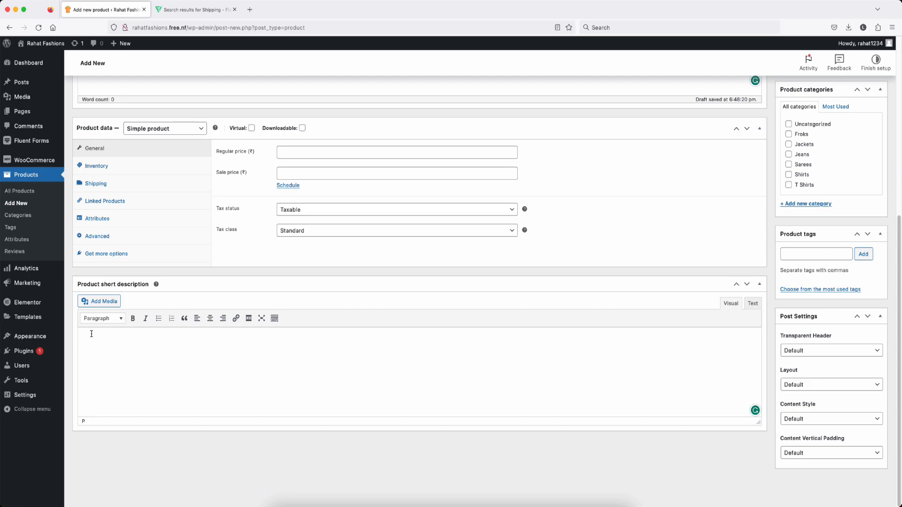
text(Elevate your casual wardrobe with our Pure Cotton T-shirt for Men. Crafted from premium, 100% pure cotton, this tee combines style, comfort, and versatility. With a classic design and a perfect fit, it's a must-have for every modern man. Whether you're headed to the gym or out for a casual day, this T-shirt keeps you looking and feeling your best.)
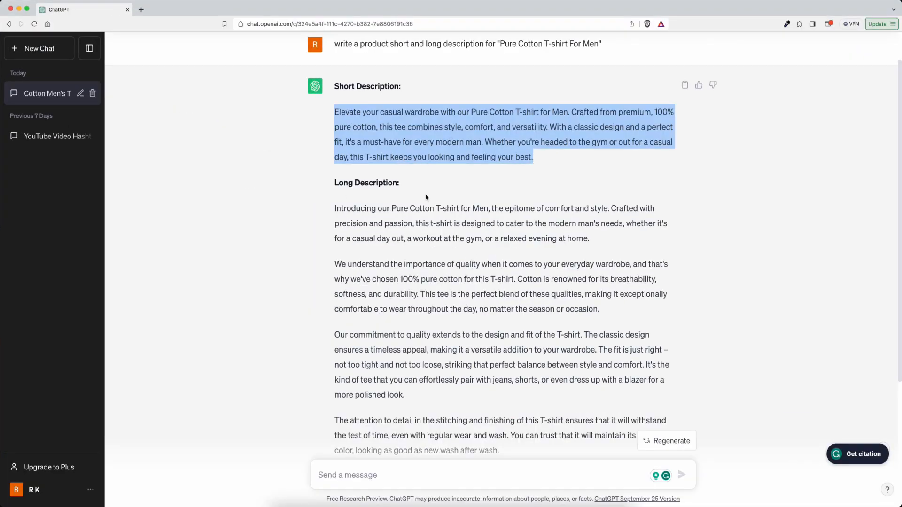
click(446, 205)
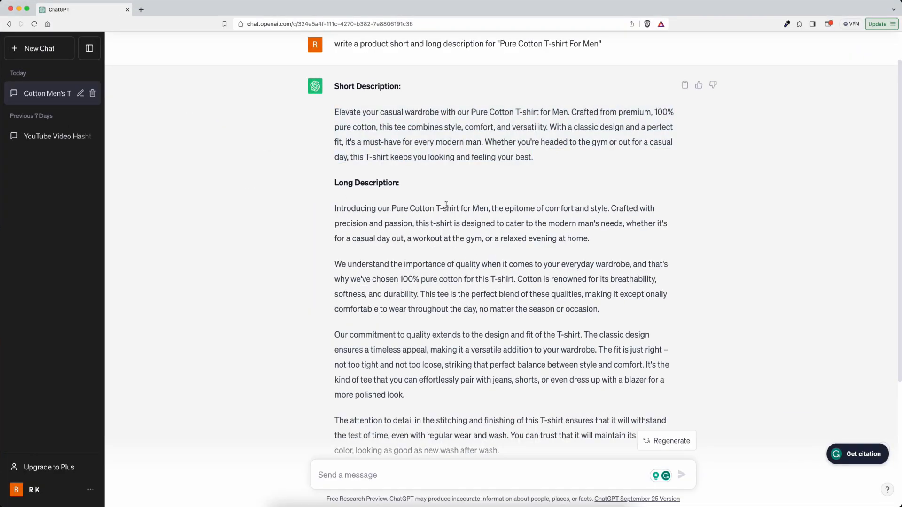
drag(334, 208, 450, 308)
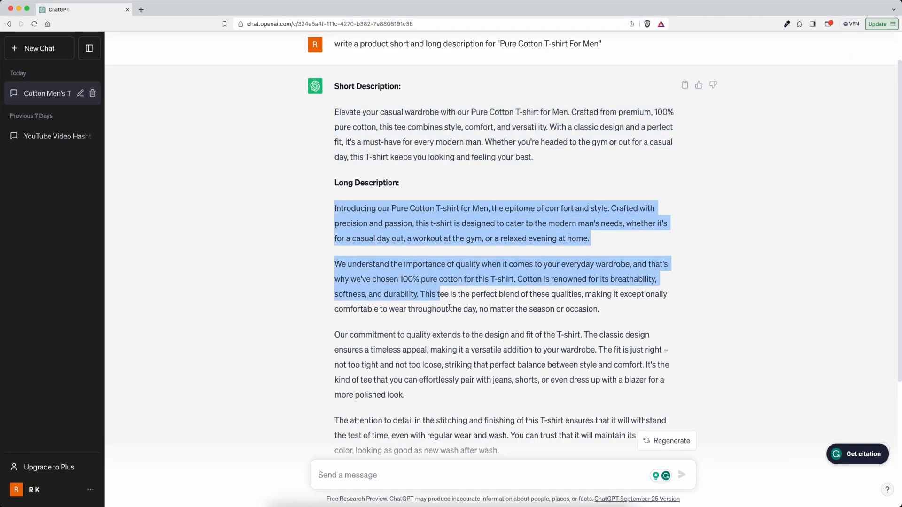
drag(449, 307, 499, 451)
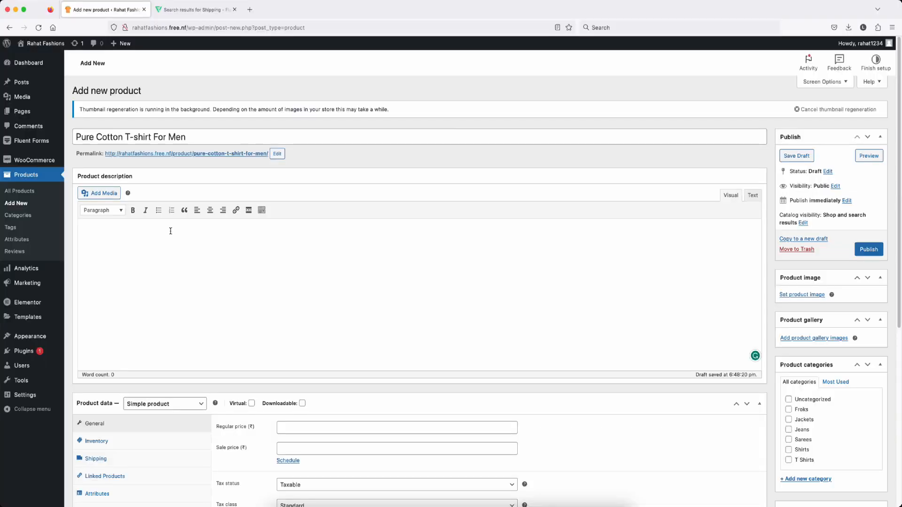
text(Introducing our Pure Cotton T-shirt for Men, the epitome of comfort and style. Crafted with precision and passion, this t-shirt is designed to cater to the modern man's needs, whether it's for a casual day out, a workout at the gym, or a relaxed evening at home.  We understand the importance of quality when it comes to your everyday wardrobe, and that's why we've chosen 100% pure cotton for this T-shirt. Cotton is renowned for its breathability, softness, and durability. This tee is the perfect blend of these qualities, making it exceptionally comfortable to wear throughout the day, no matter the season or occasion.  Our commitment to quality extends to the design and fit of the T-shirt. The classic design ensures a timeless appeal, making it a versatile addition to your wardrobe. The fit is just right – not too tight and not too loose, striking that perfect balance between style and comfort. It's the kind of tee that you can effortlessly pair with jeans, shorts, or even dress up with a blazer for a more polished look.  The attention to detail in the stitching and finishing of this T-shirt ensures that it will withstand the test of time, even with regular wear and wash. You can trust that it will maintain its shape and color, looking as good as new wash after wash.  Our Pure Cotton T-shirt for Men comes in a range of classic and contemporary colors, so you can find the perfect one to match your style. Available in various sizes, we cater to all body types, ensuring that everyone can enjoy the luxury of pure cotton against their skin.  Invest in the Pure Cotton T-shirt for Men, and you'll be making a wise addition to your wardrobe. It's not just a T-shirt; it's a statement of quality, comfort, and style. Elevate your casual wear game with a T-shirt that delivers on all fronts.)
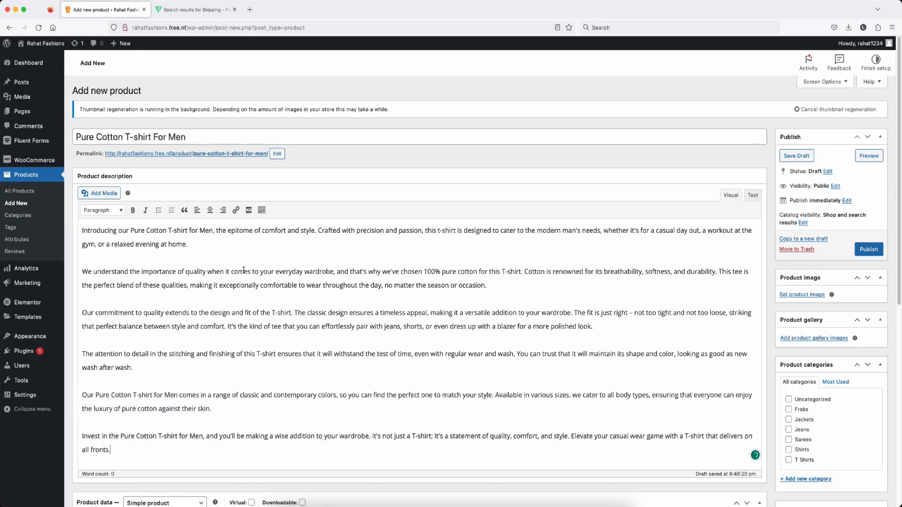
Step: Set the regular price to 300 and the sale price to 250
scroll(368, 293, down, 2)
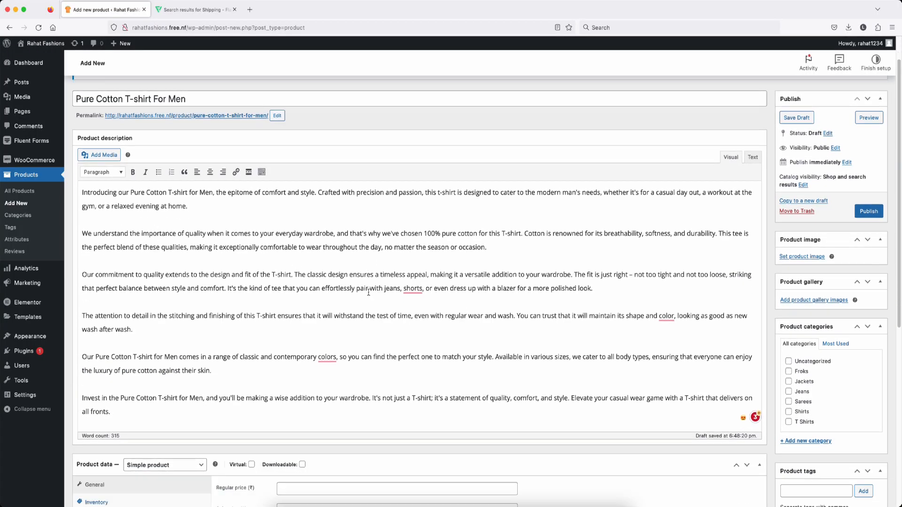
scroll(369, 292, down, 5)
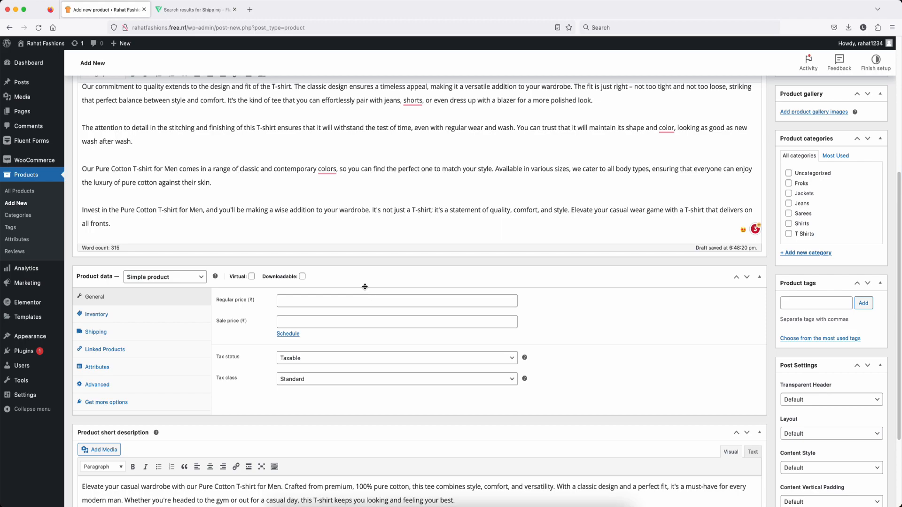
scroll(365, 286, down, 1)
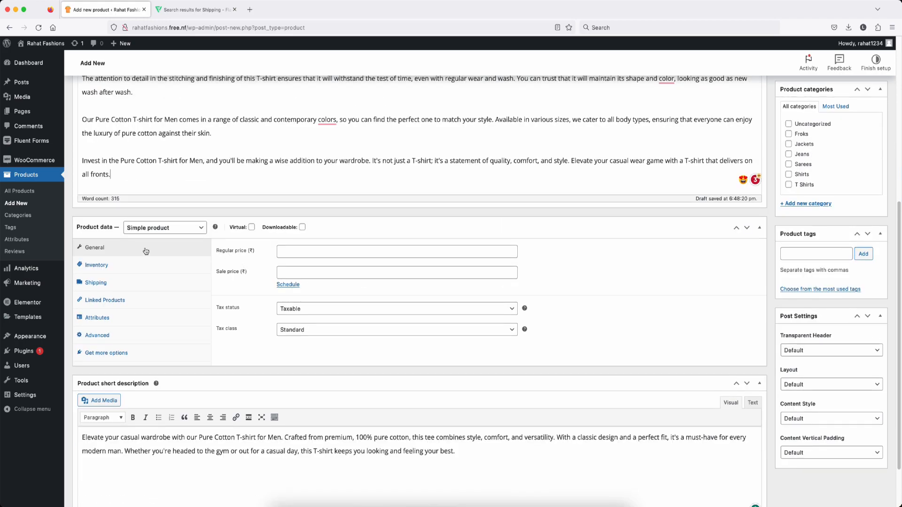
click(299, 251)
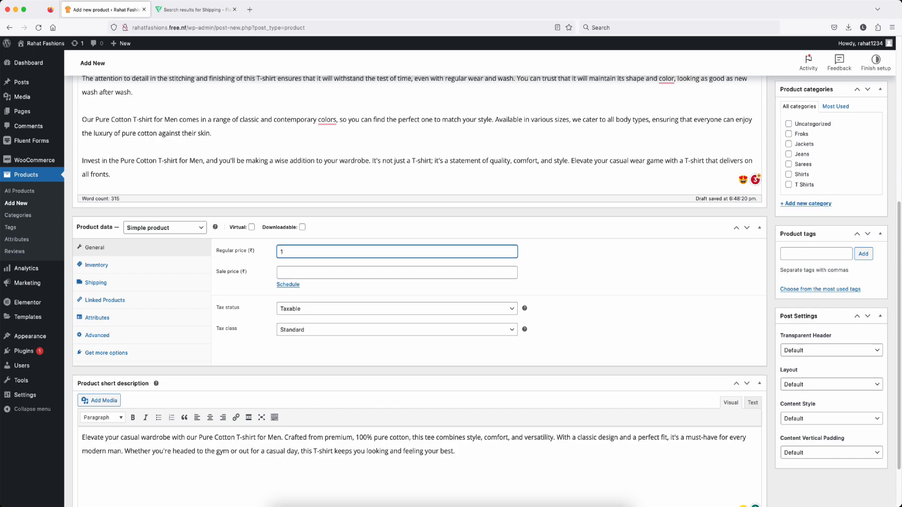
text(300)
click(280, 272)
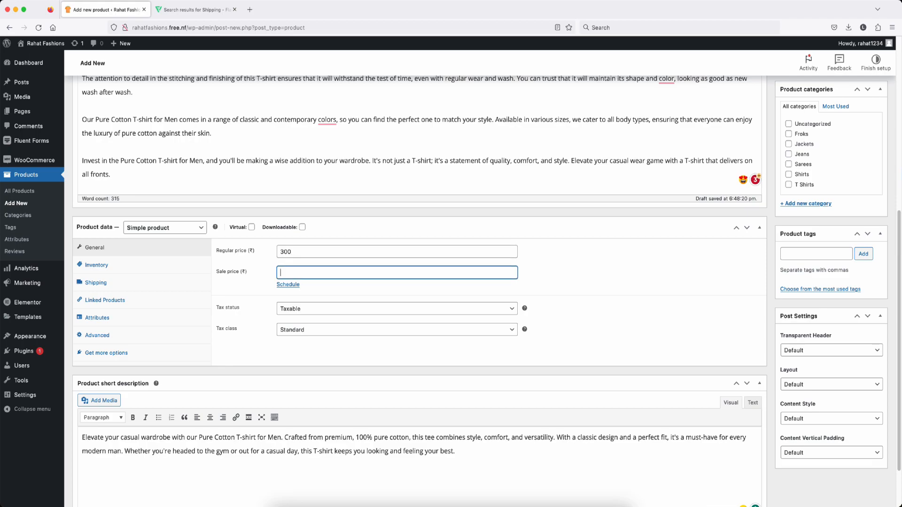
text(250)
click(284, 286)
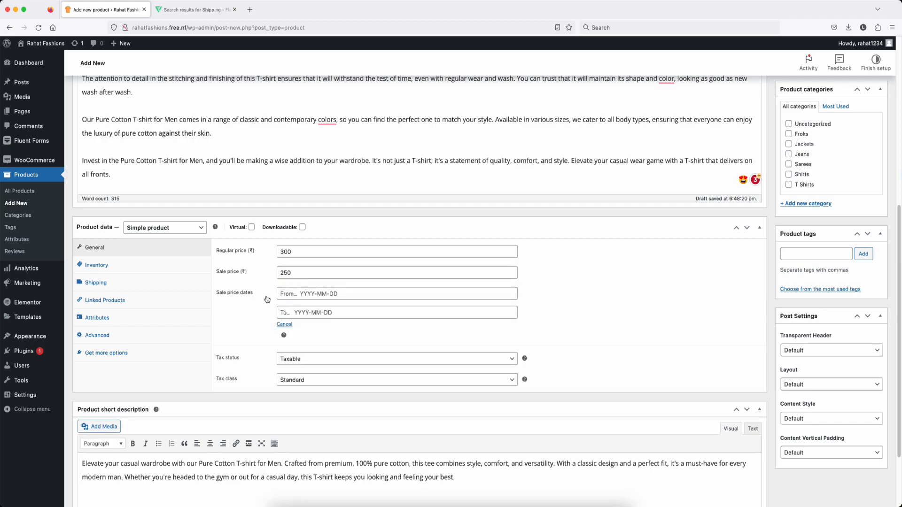
click(285, 326)
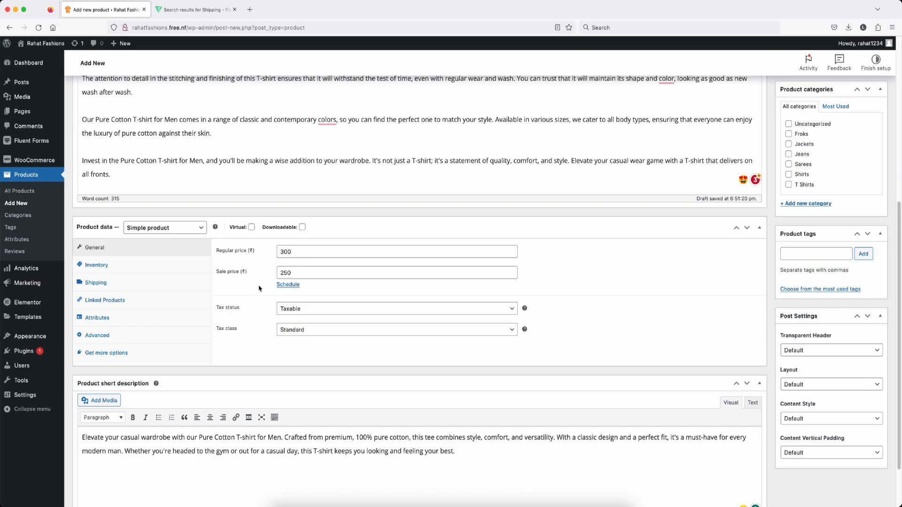
Step: Keep the tax status Taxable and set the tax class to GST 12%
click(327, 312)
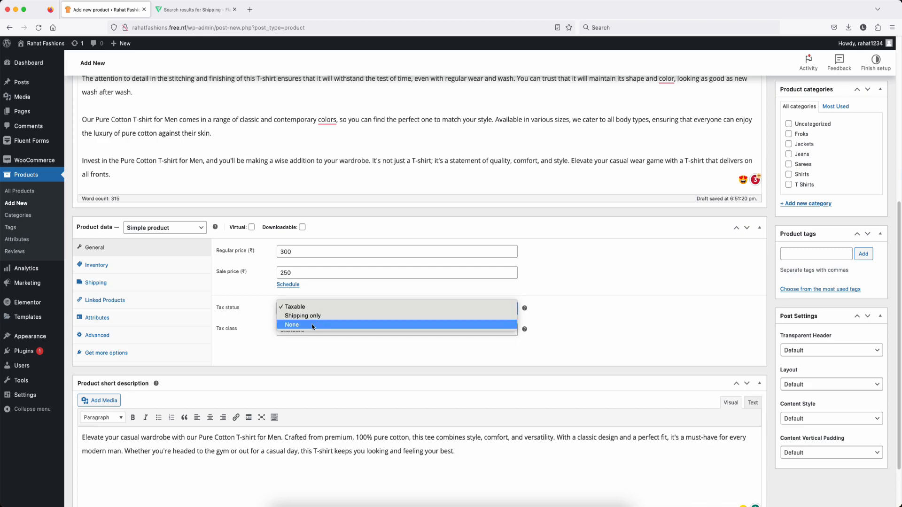
click(313, 308)
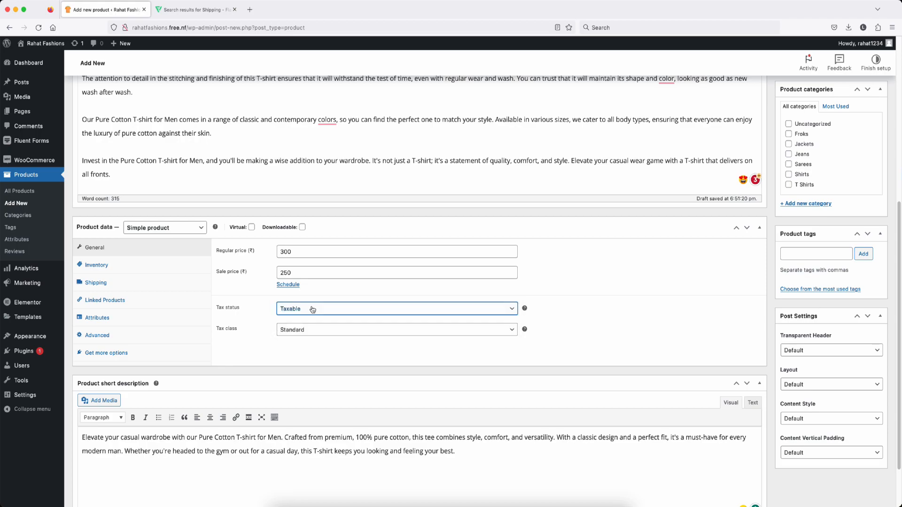
click(321, 330)
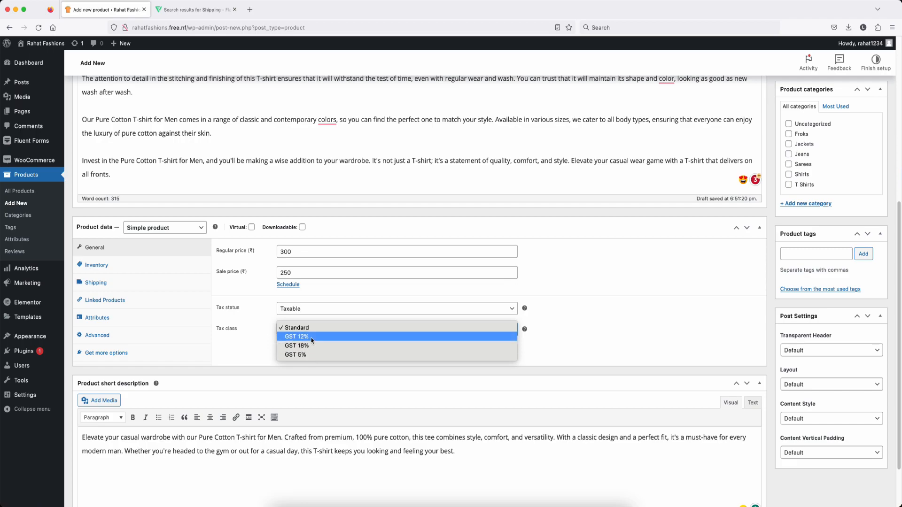
click(312, 339)
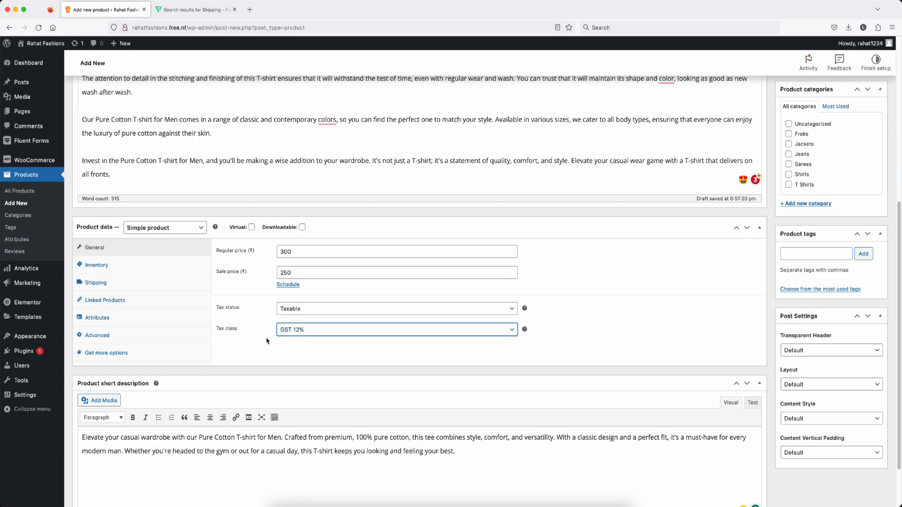
click(98, 269)
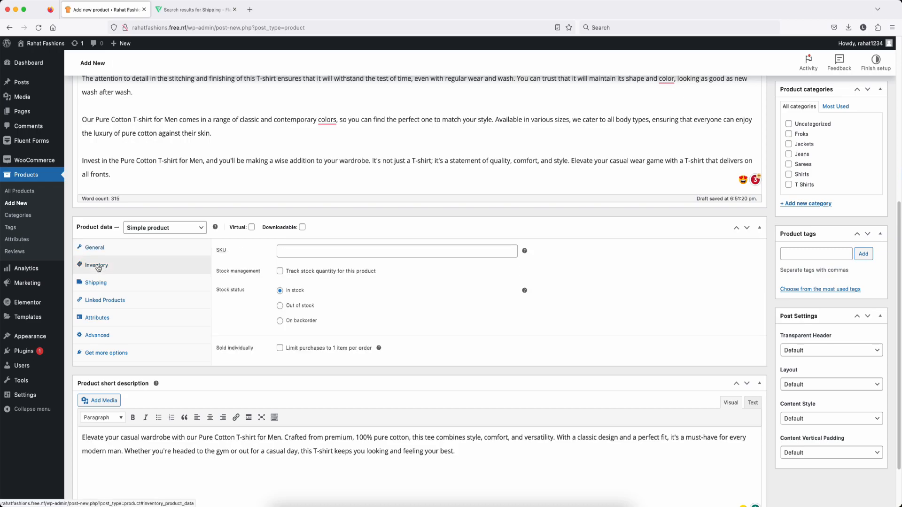
click(297, 253)
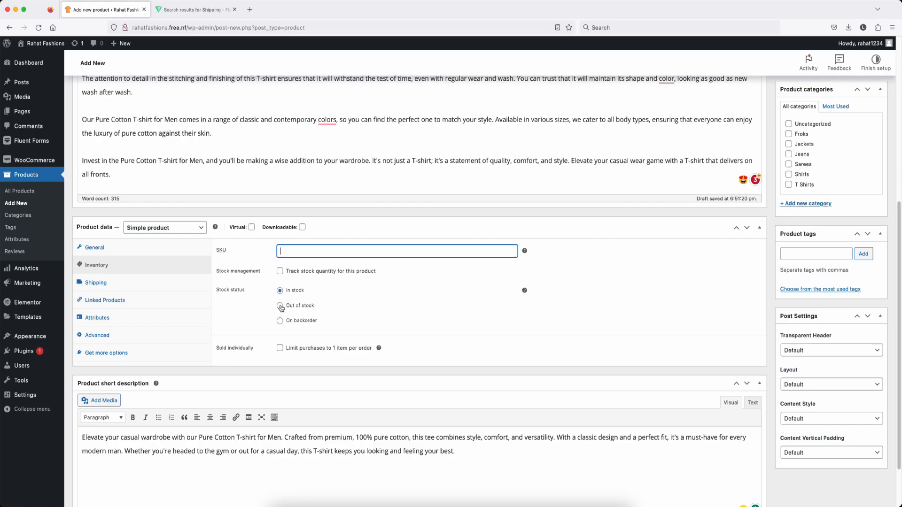
click(280, 271)
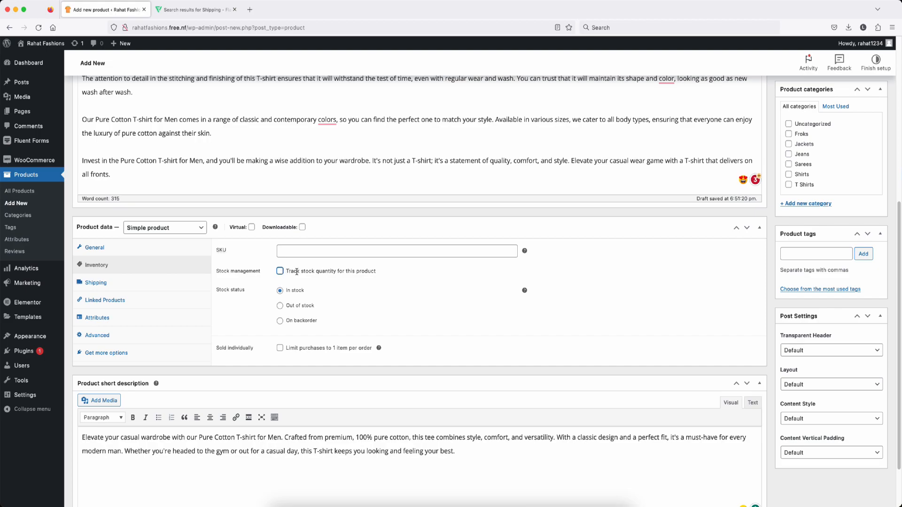
click(280, 271)
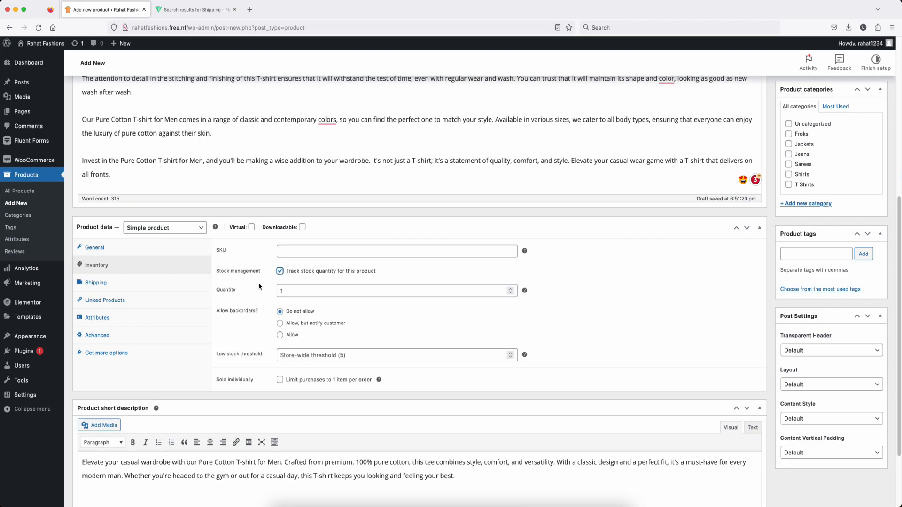
click(300, 291)
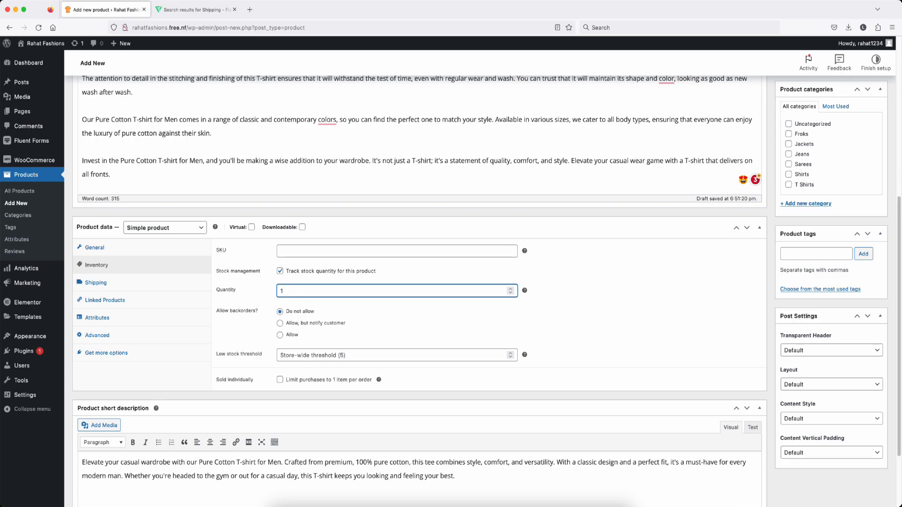
text(00)
key(BackSpace)
key(BackSpace)
click(280, 271)
scroll(252, 306, down, 2)
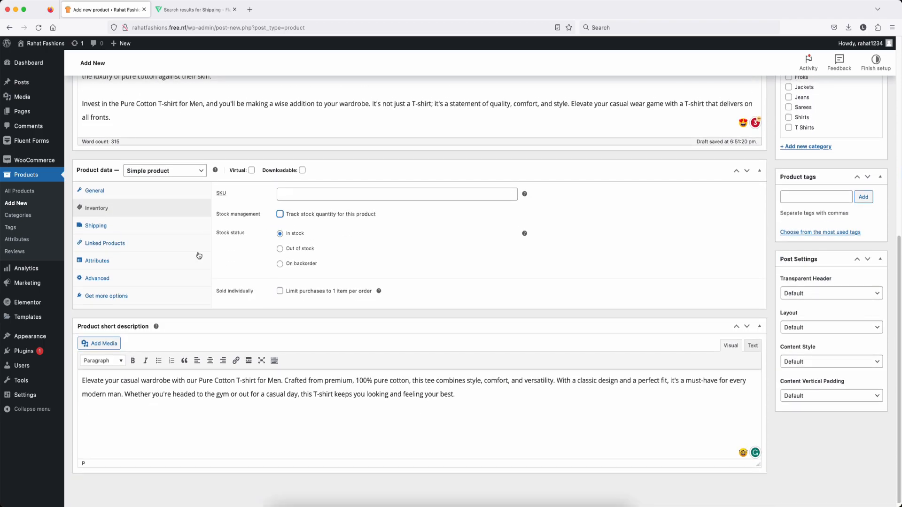
Step: Enter a 0.10 kg weight and 120×50×80 cm dimensions in the Shipping settings
click(98, 229)
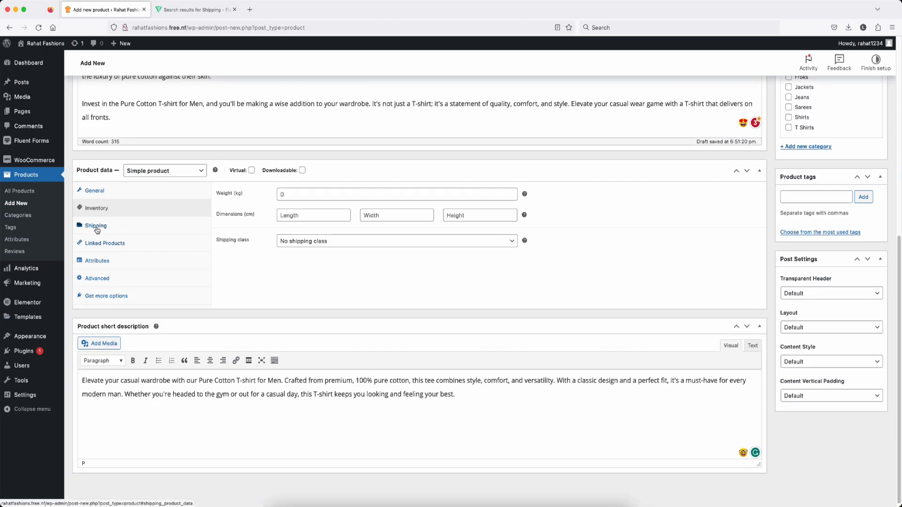
click(293, 194)
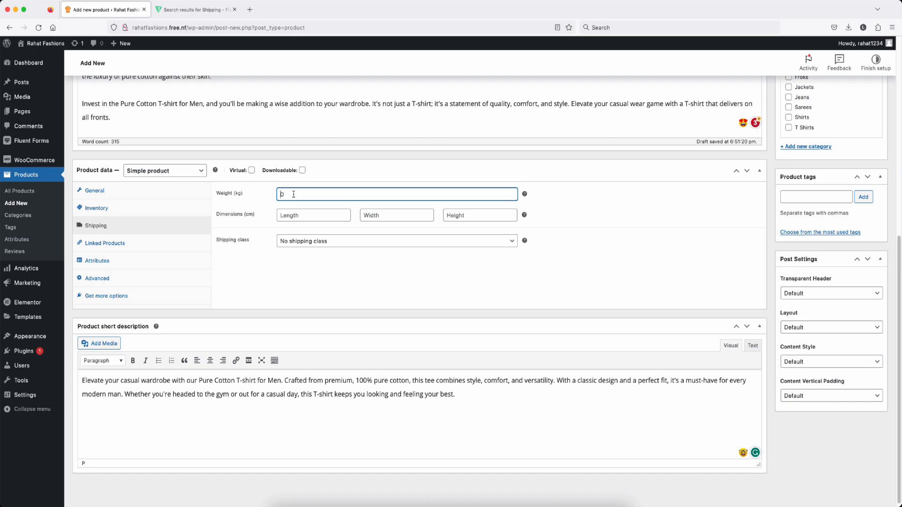
text(0.10)
click(300, 216)
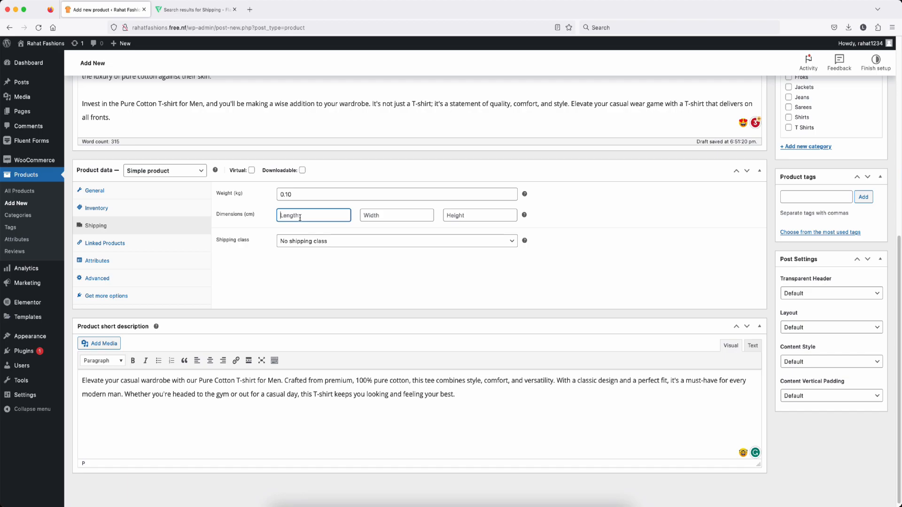
text(120)
key(Tab)
text(50)
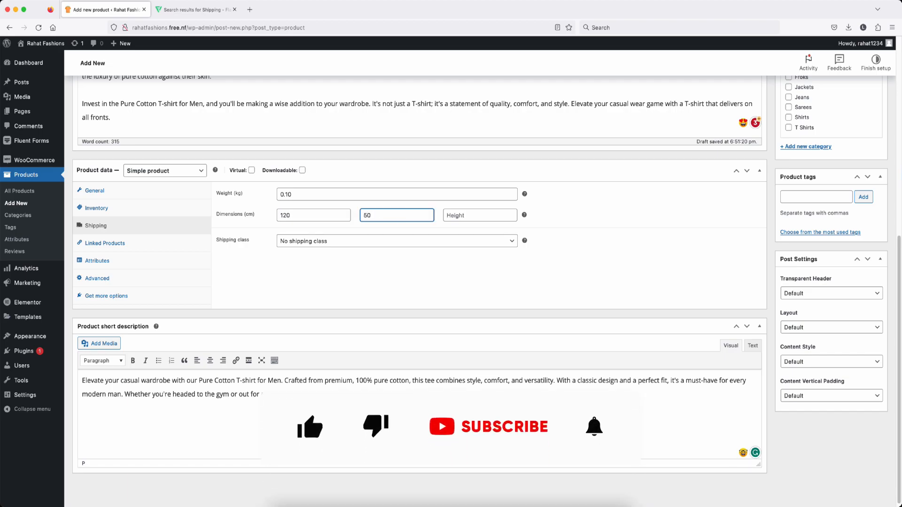
key(Tab)
text(80)
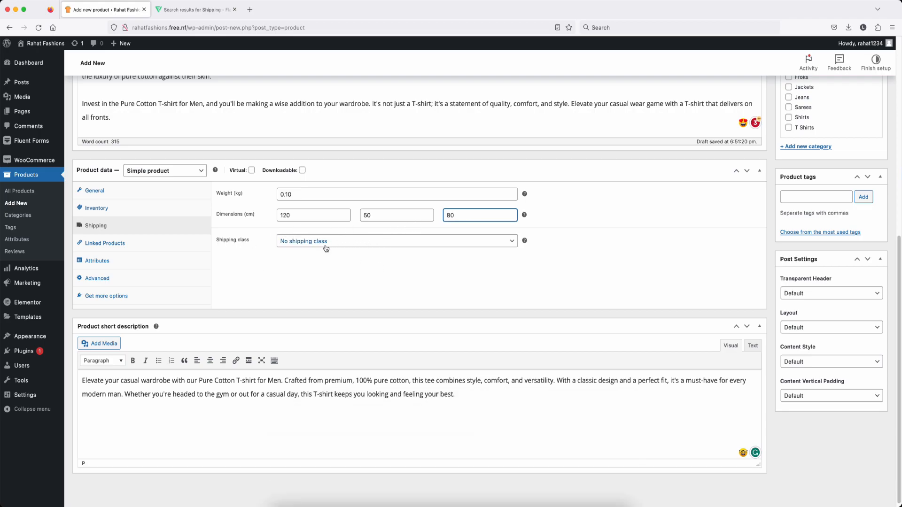
Step: Assign the clothes shipping class, then start an upsell search in Linked Products
click(358, 243)
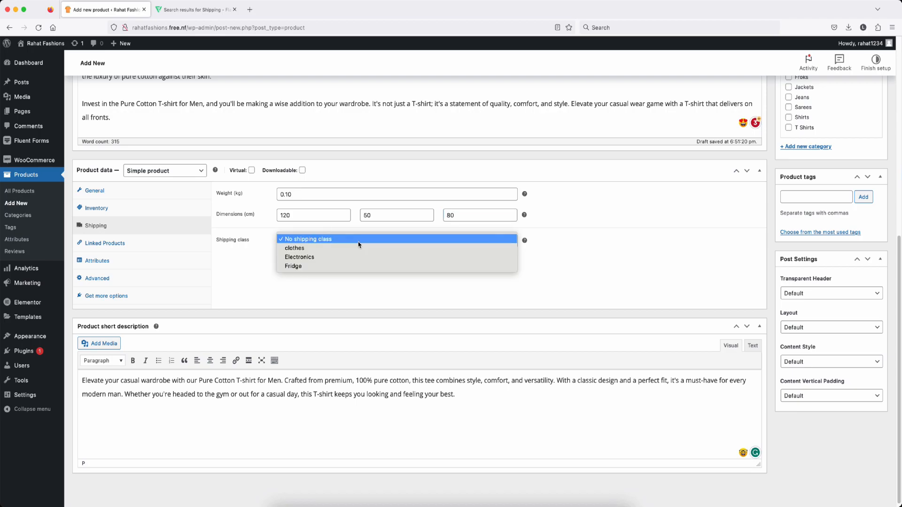
click(323, 254)
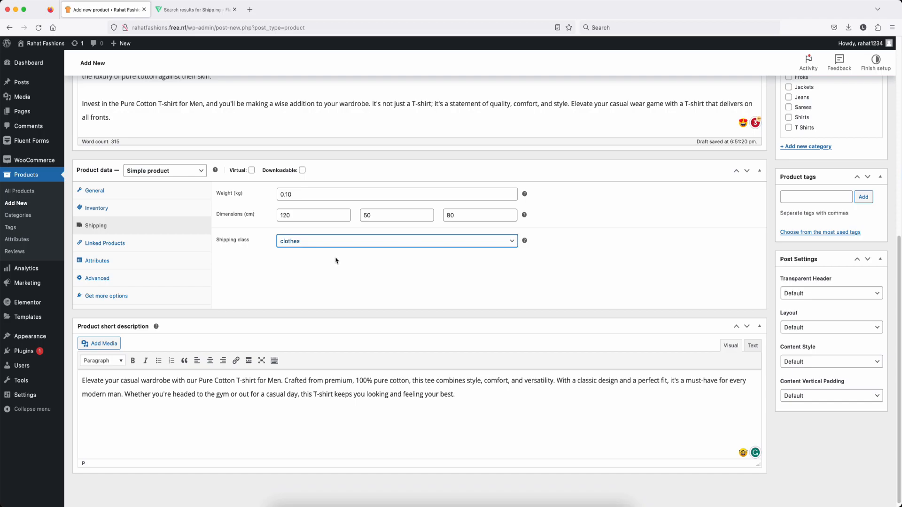
click(104, 245)
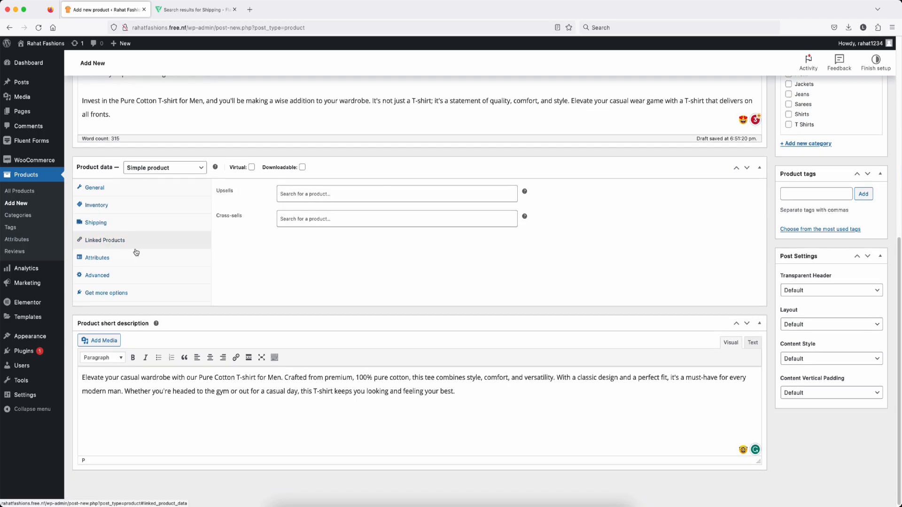
click(300, 197)
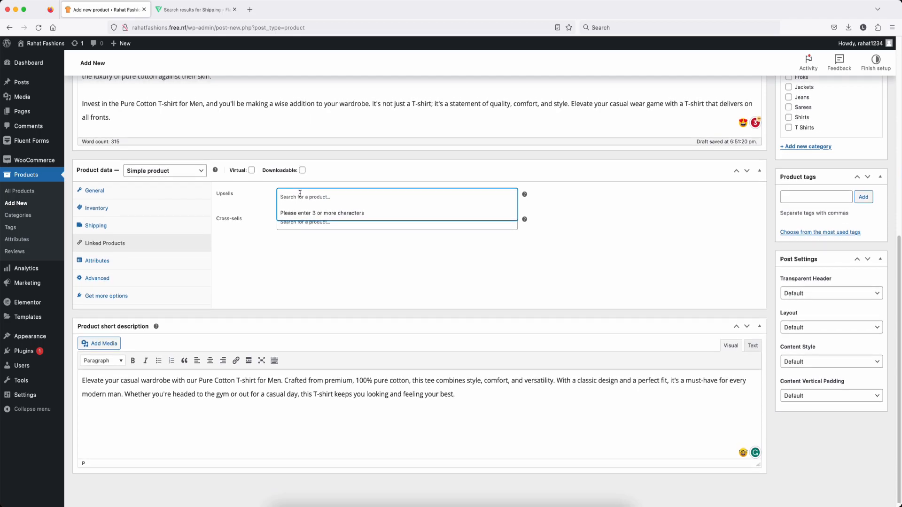
Step: Choose the teal T-shirt picture as the product image through the image pickers
scroll(448, 239, up, 6)
scroll(448, 239, up, 2)
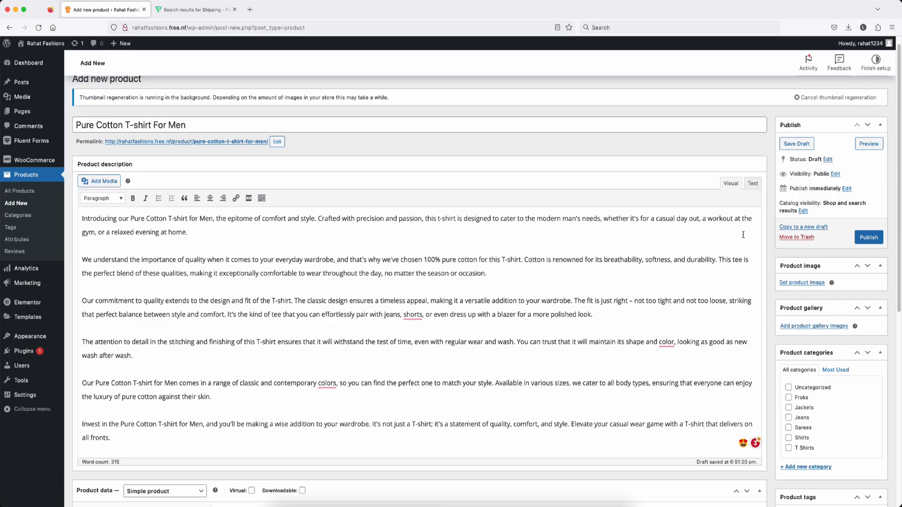
click(797, 284)
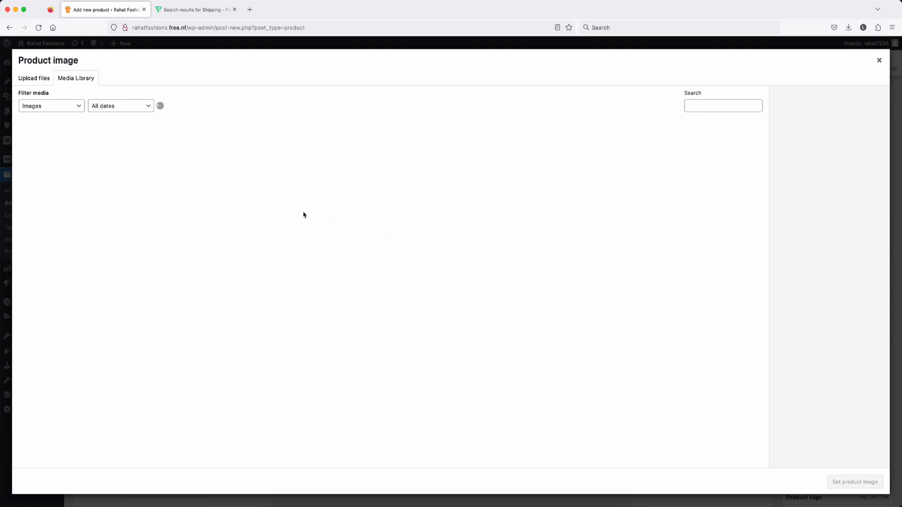
key(Escape)
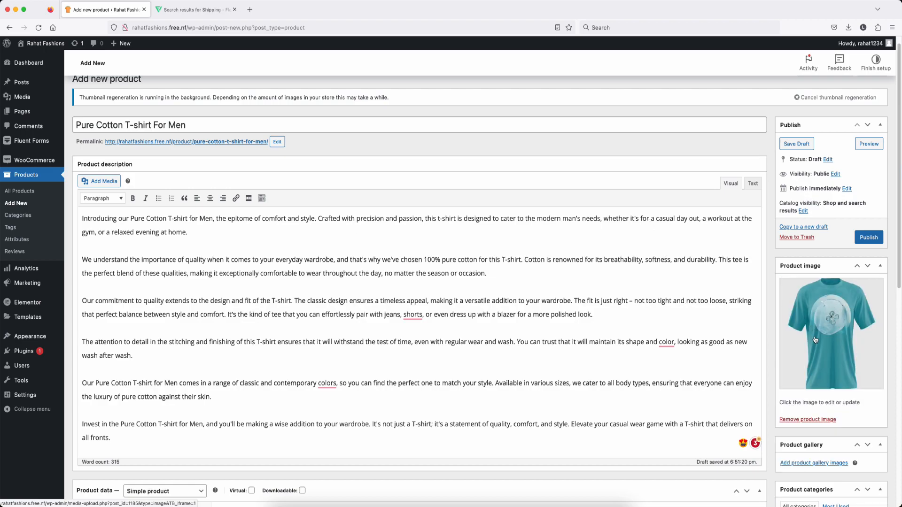
scroll(815, 340, down, 3)
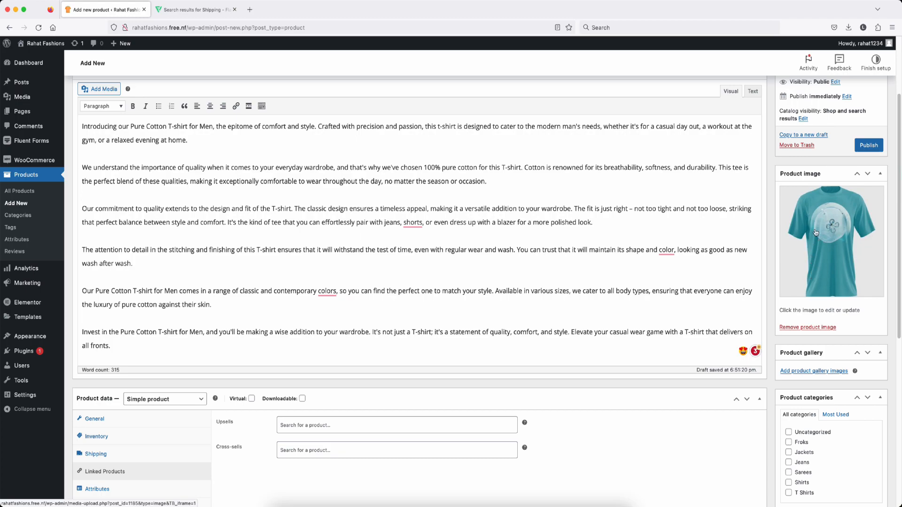
click(798, 372)
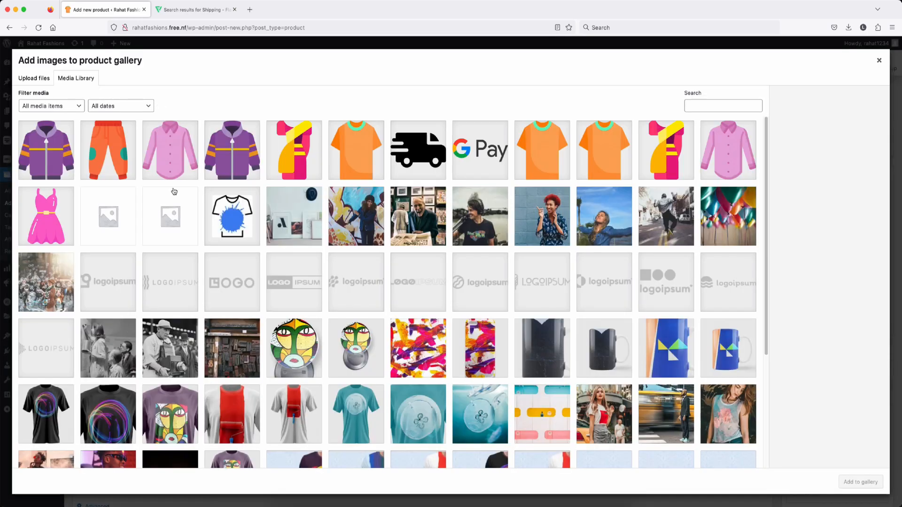
click(356, 149)
click(417, 150)
click(488, 150)
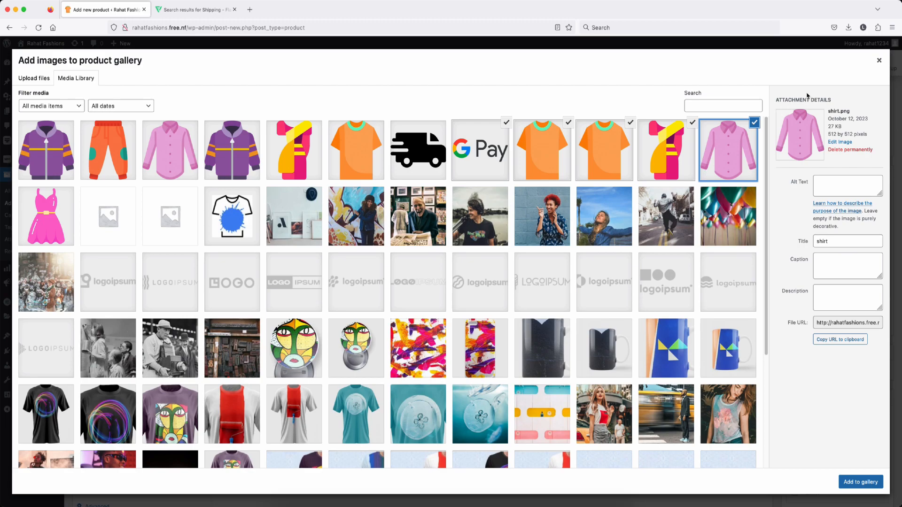
click(879, 60)
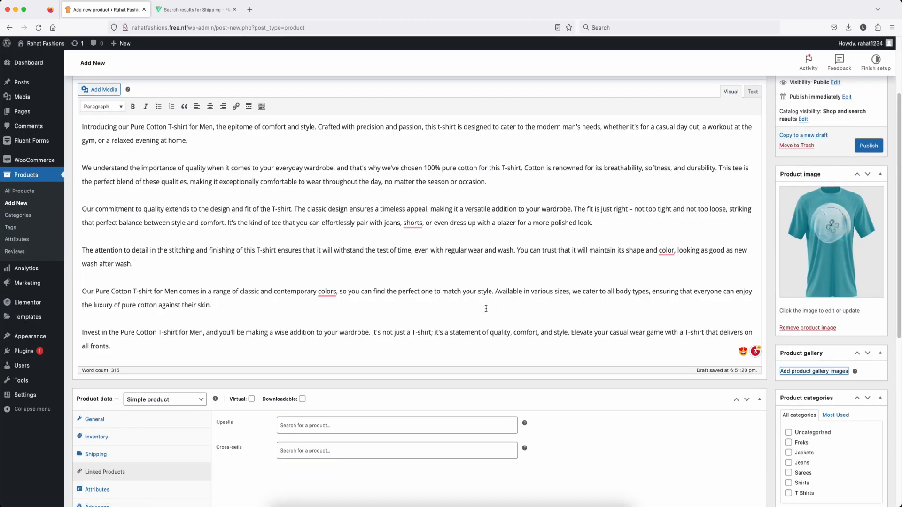
Step: Put the product in the T Shirts category
scroll(794, 329, down, 4)
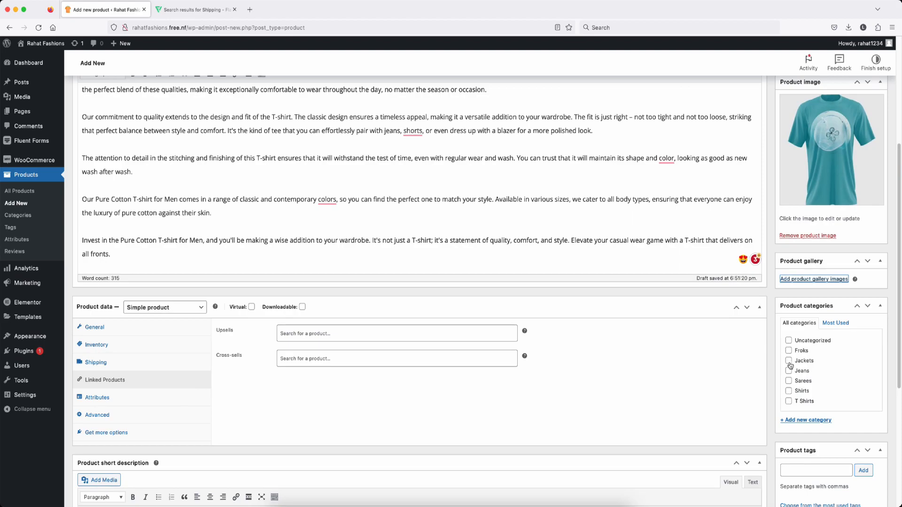
scroll(792, 403, up, 1)
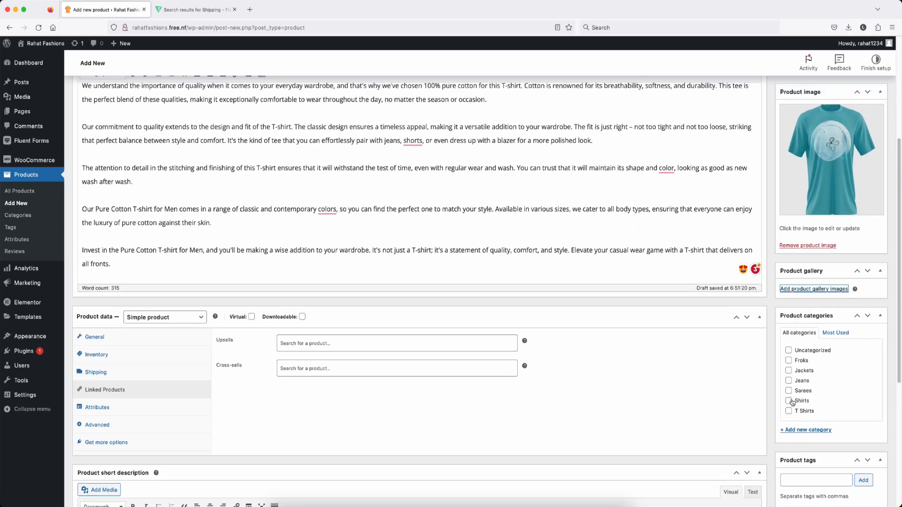
scroll(792, 403, up, 1)
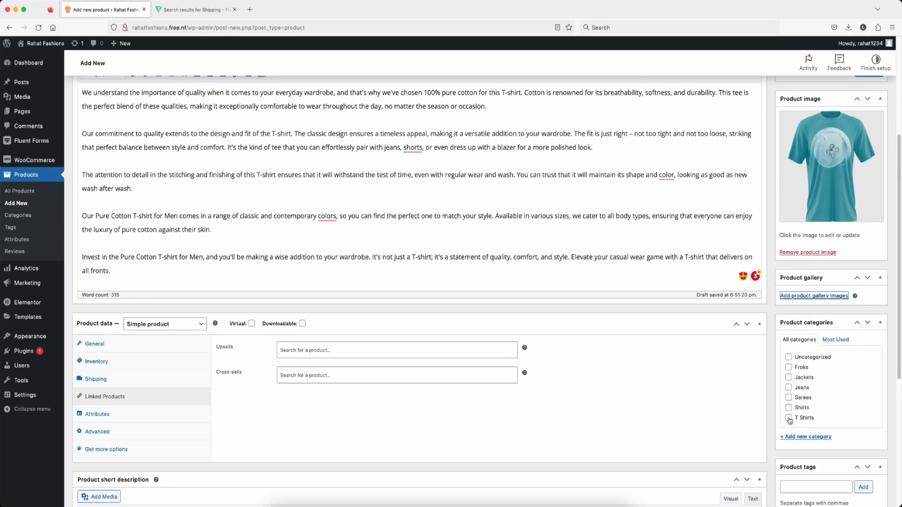
click(789, 418)
Step: Add the product tags 't shirts' and 'new t shirts'
scroll(791, 414, down, 4)
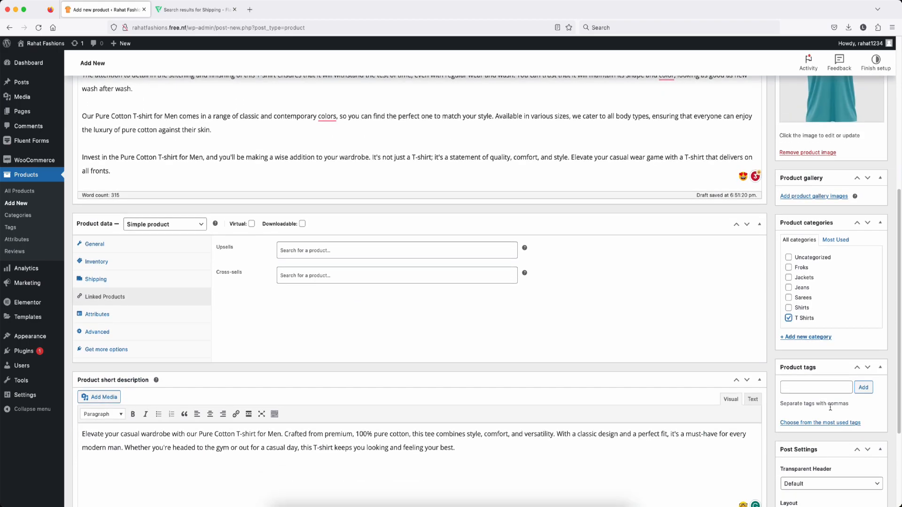
click(795, 390)
scroll(794, 389, down, 2)
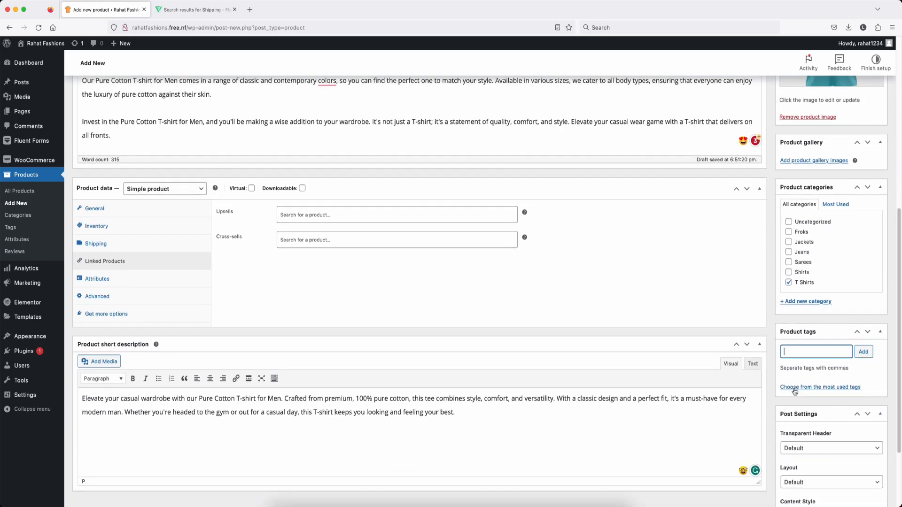
text(t shirts)
click(864, 352)
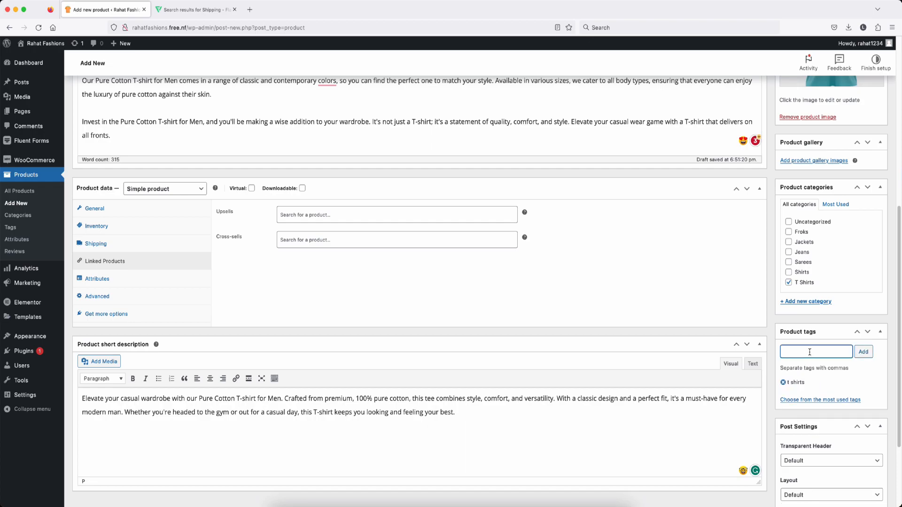
text(new t shirts)
click(863, 352)
scroll(846, 291, up, 7)
Step: Publish the product, preview its storefront page in a new tab, then return to the editor
click(862, 256)
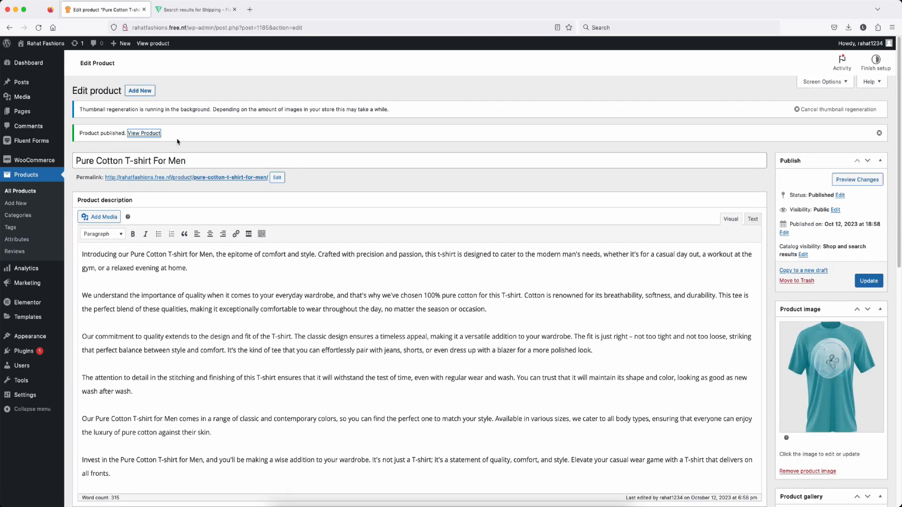
right_click(141, 136)
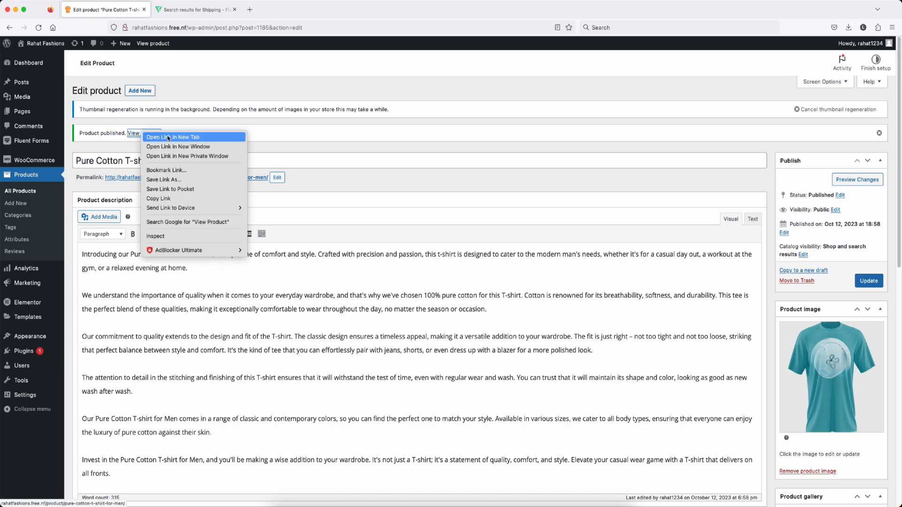
click(169, 137)
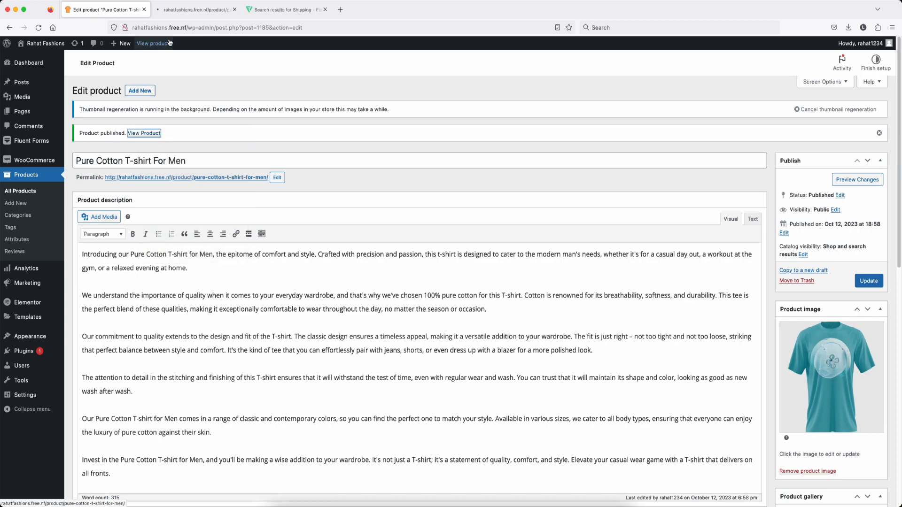
click(192, 10)
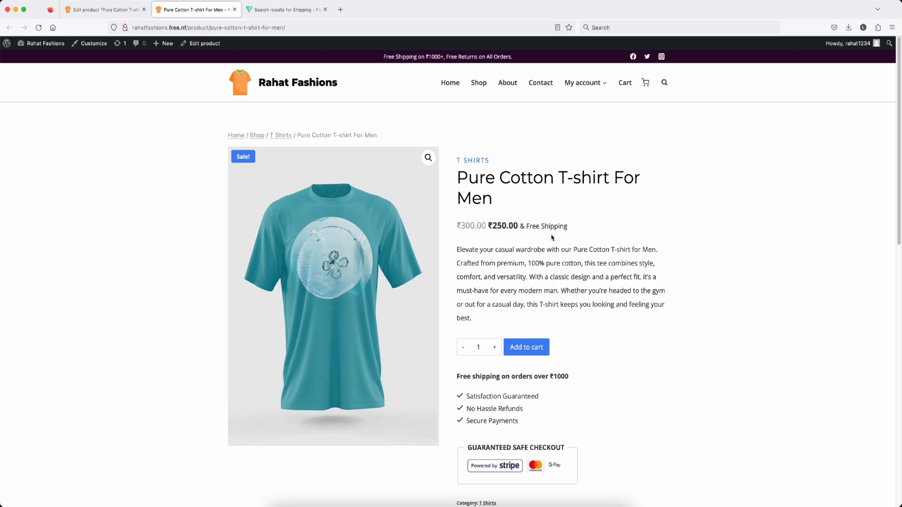
scroll(542, 228, down, 1)
scroll(539, 221, up, 1)
key(ctrl+shift+Tab)
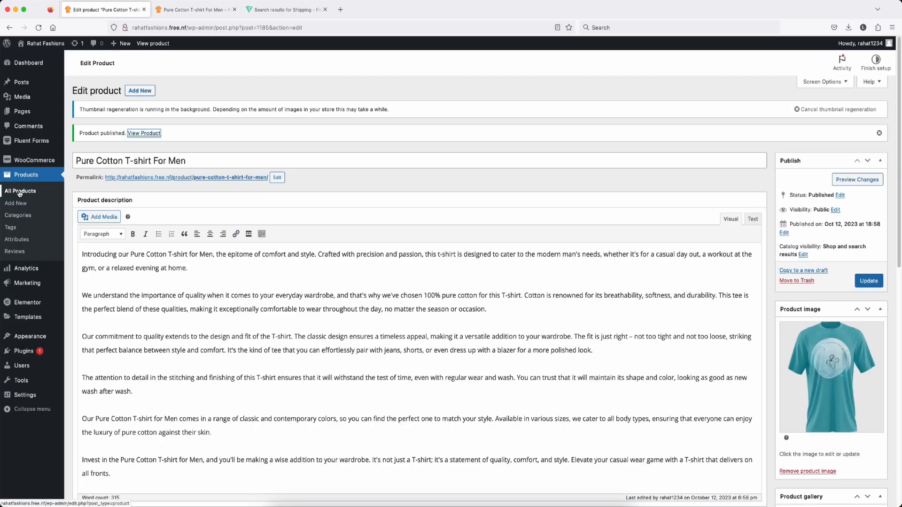
Step: Start a new product titled 'All new T shirts' and clear the stray 'Leather Jacket for Women' description text
click(16, 203)
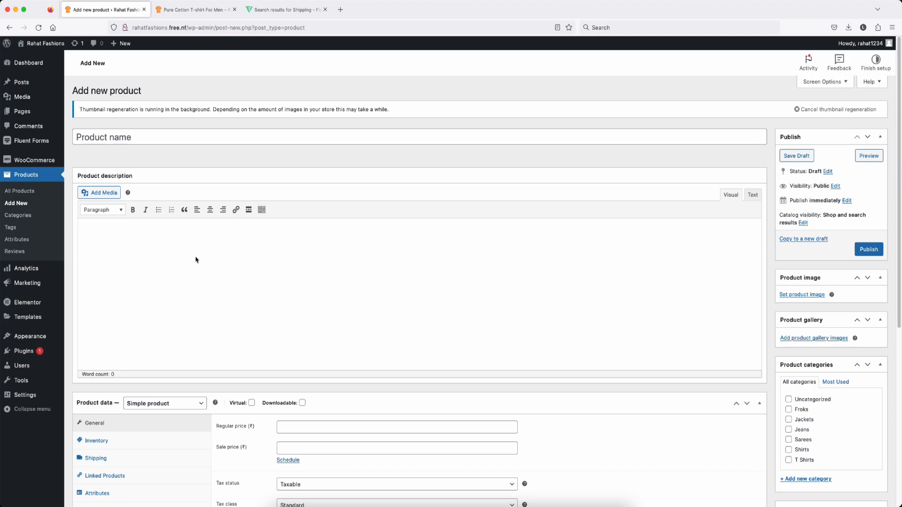
click(190, 404)
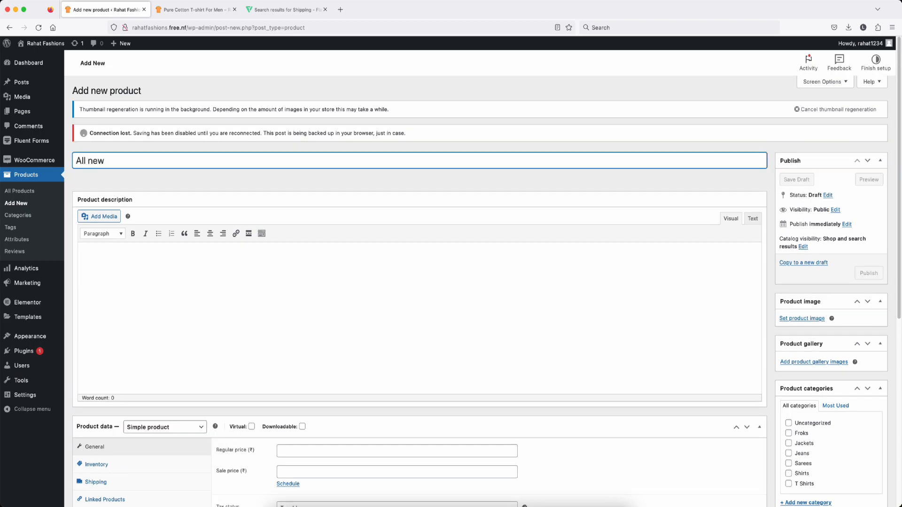
text(T shirts)
click(128, 253)
text(Leather Jacket for Women)
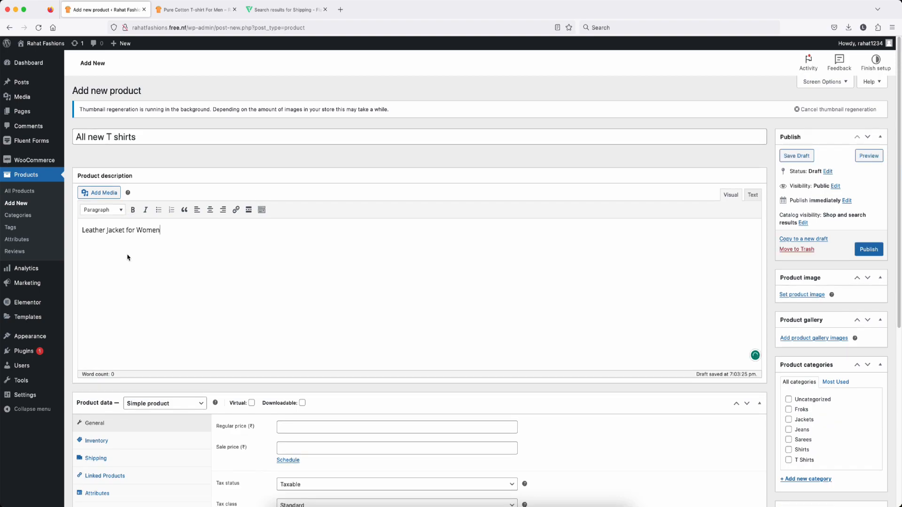
triple_click(130, 231)
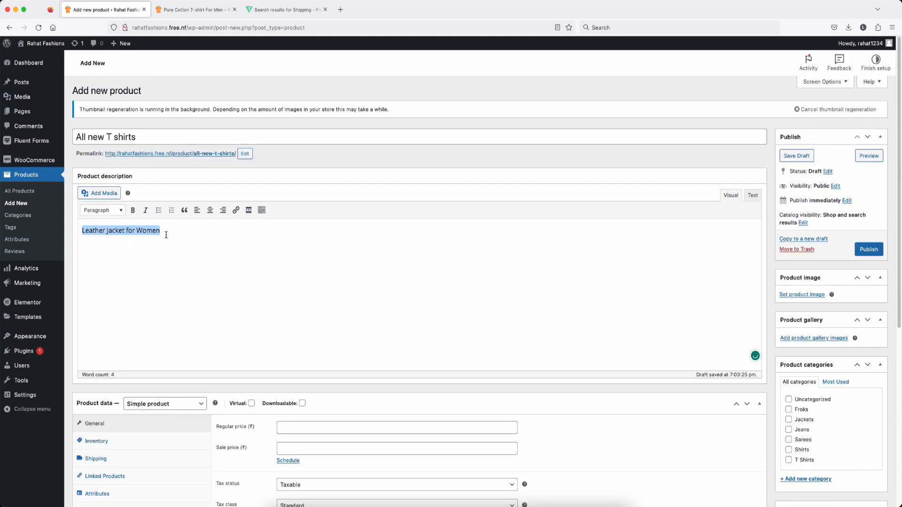
key(BackSpace)
key(ctrl+Up)
Step: Copy ChatGPT's short description into the new product's short description field
click(307, 258)
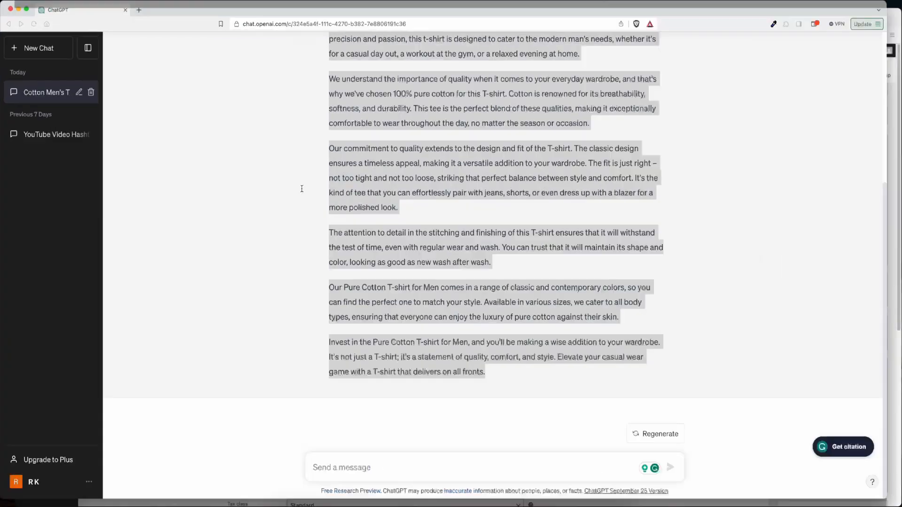
click(367, 126)
scroll(353, 113, up, 5)
drag(335, 98, 561, 164)
key(super+c)
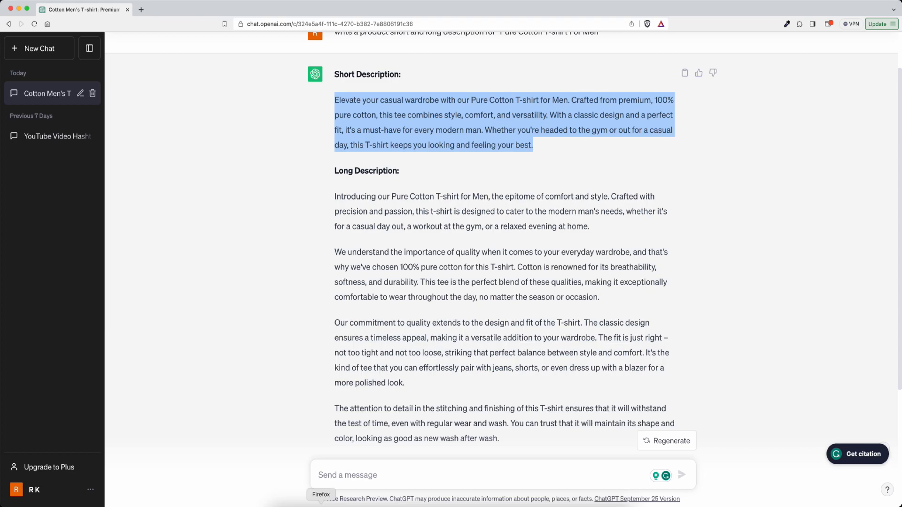
key(ctrl+Up)
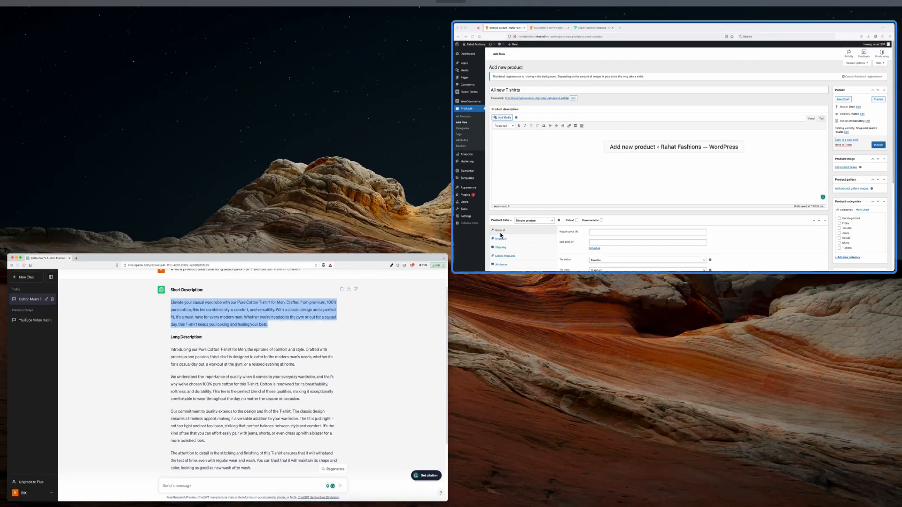
click(542, 182)
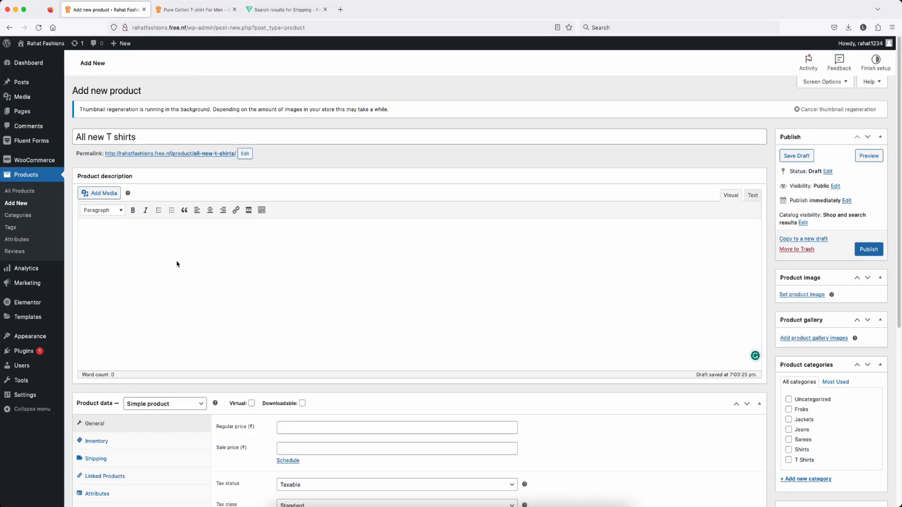
scroll(177, 264, down, 10)
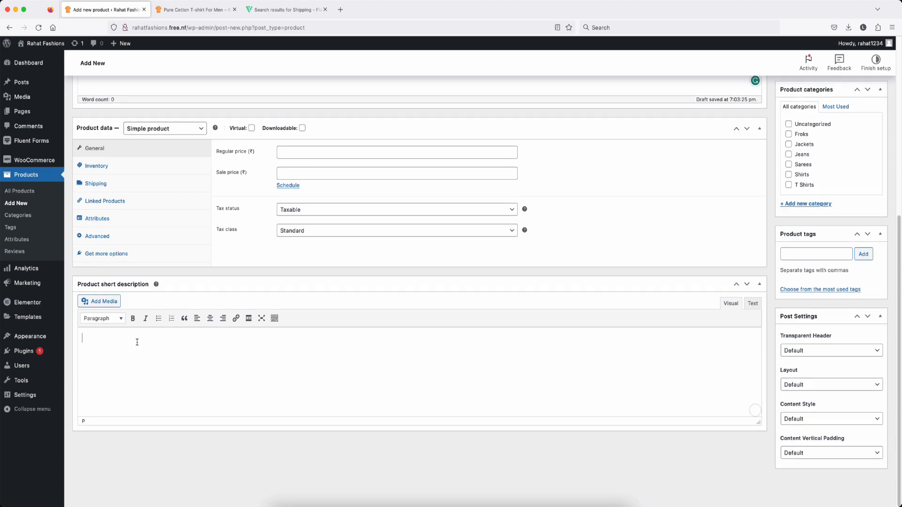
key(super+v)
Step: Copy ChatGPT's full long description for the new product's main description
scroll(376, 269, up, 5)
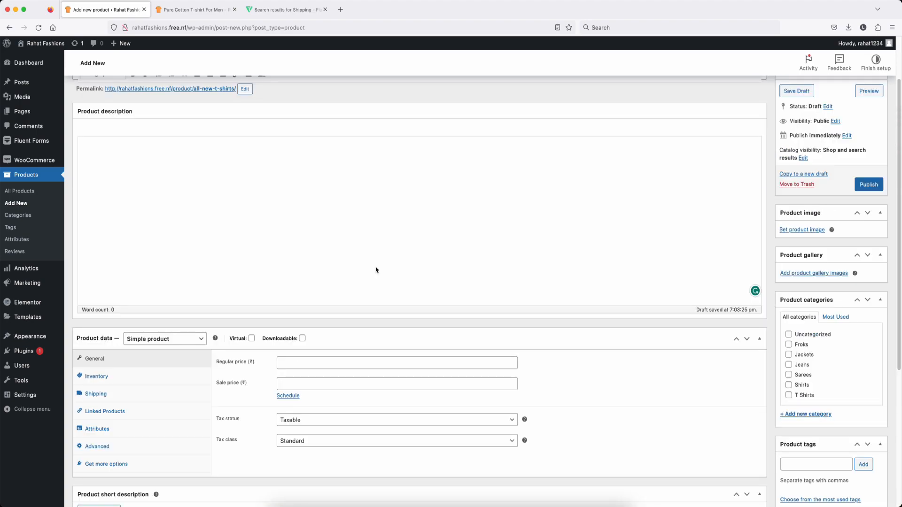
scroll(376, 269, up, 3)
click(136, 237)
key(ctrl+Up)
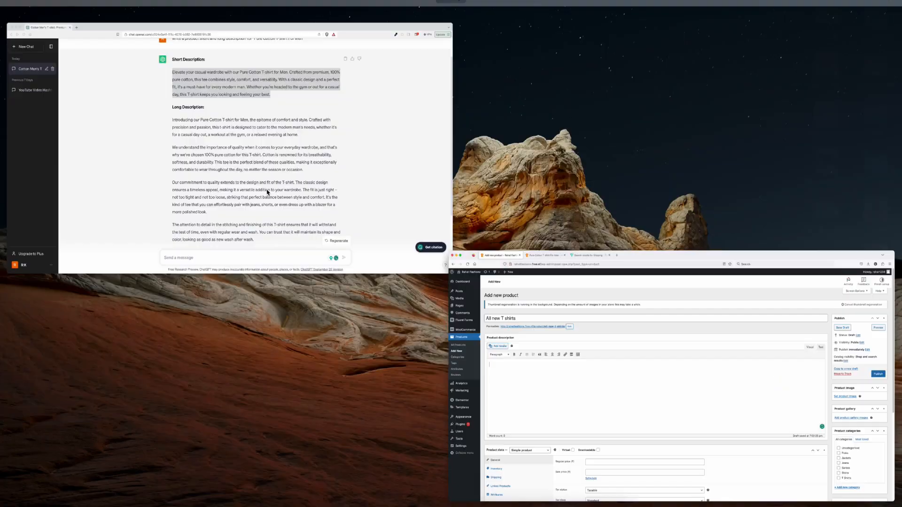
click(198, 144)
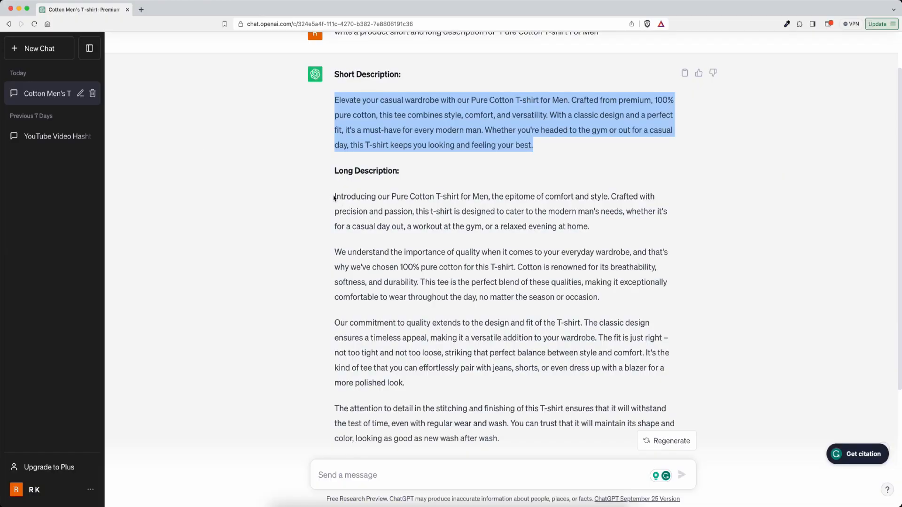
drag(336, 196, 531, 434)
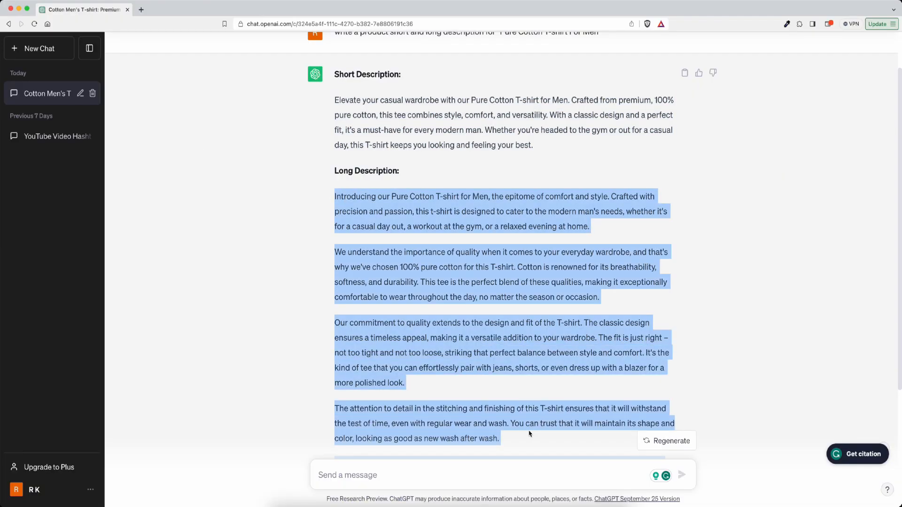
key(ctrl+Up)
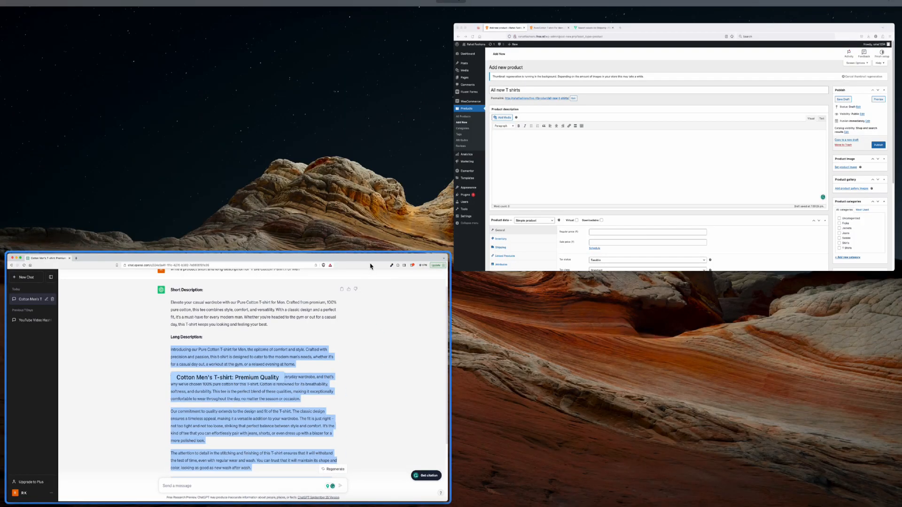
click(627, 195)
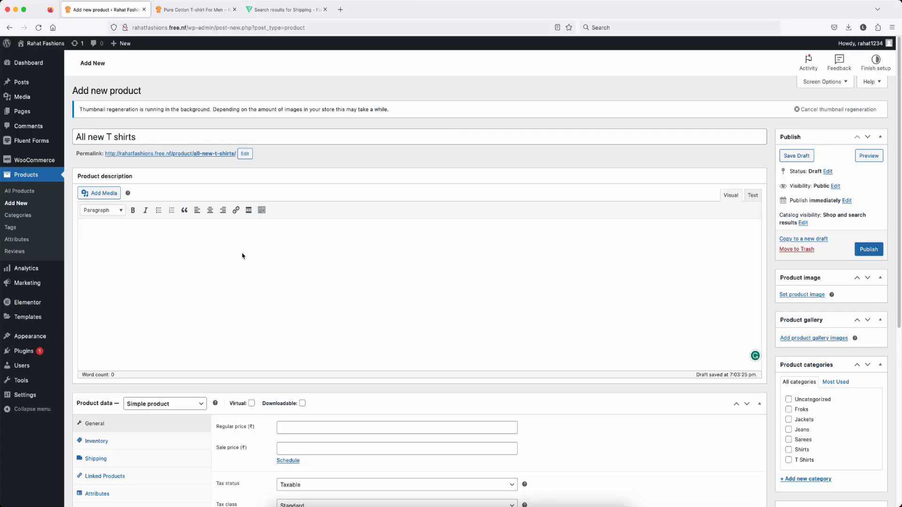
Step: Paste the long description and make the new product a Grouped product
key(super+v)
scroll(242, 253, down, 5)
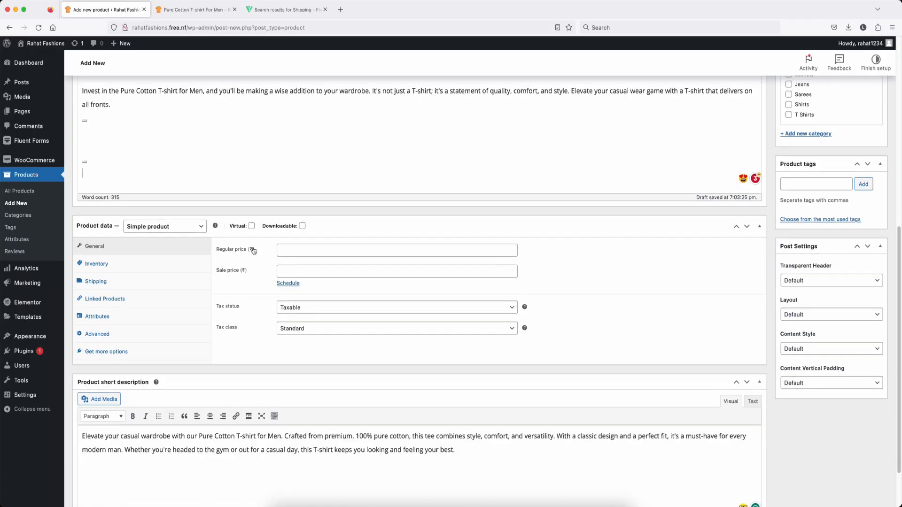
click(164, 176)
click(165, 183)
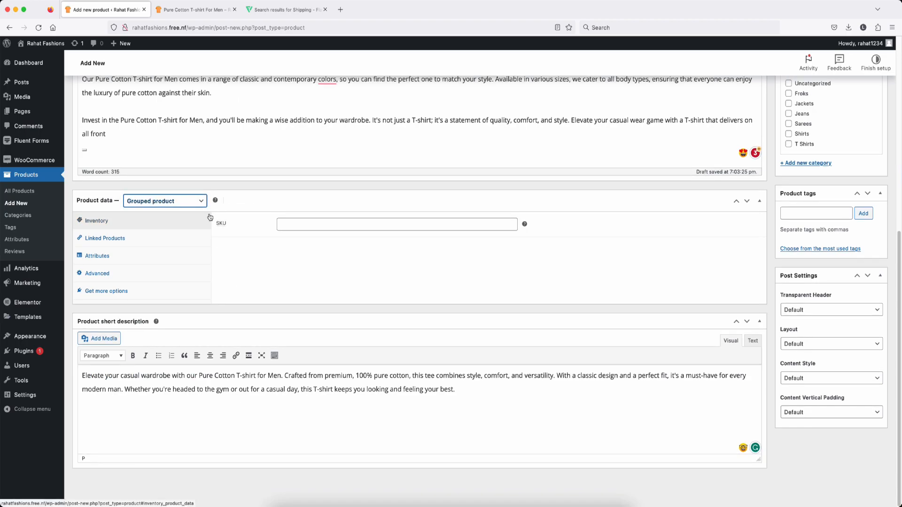
click(250, 246)
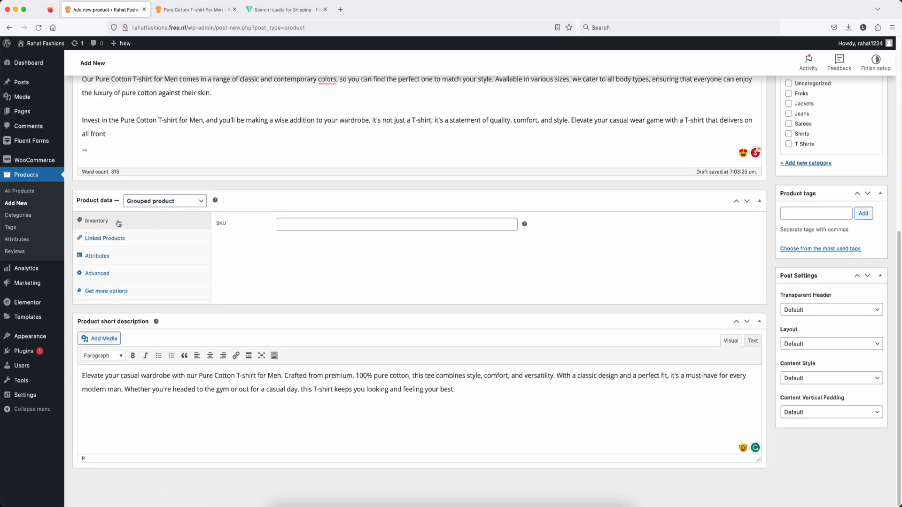
click(302, 226)
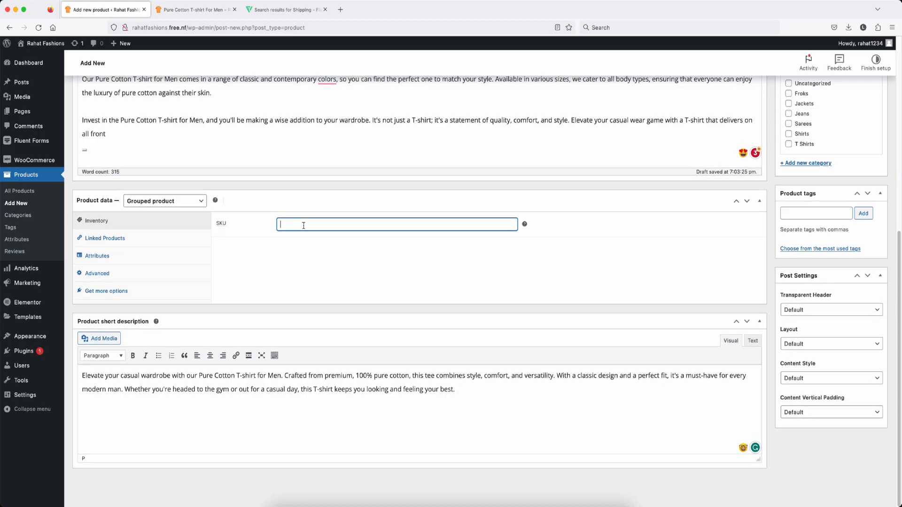
Step: Add T-Shirt Four to the grouped products in Linked Products
click(105, 239)
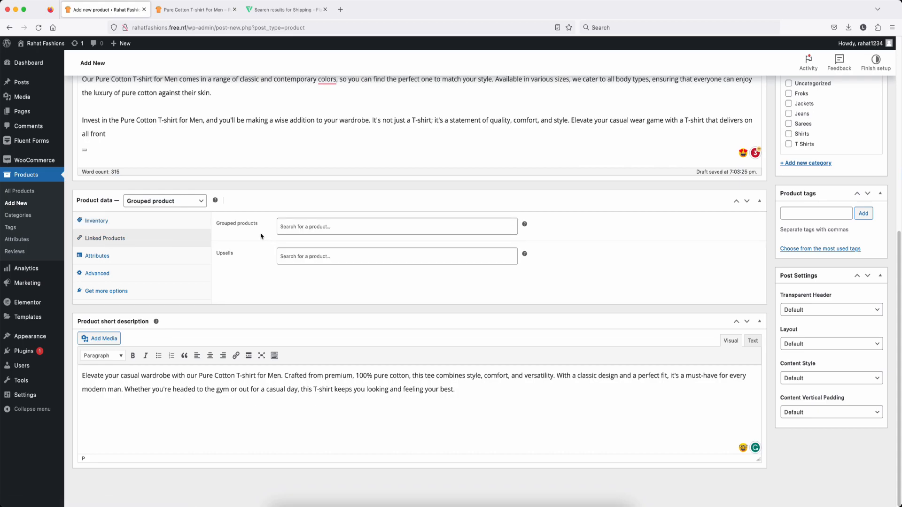
click(299, 228)
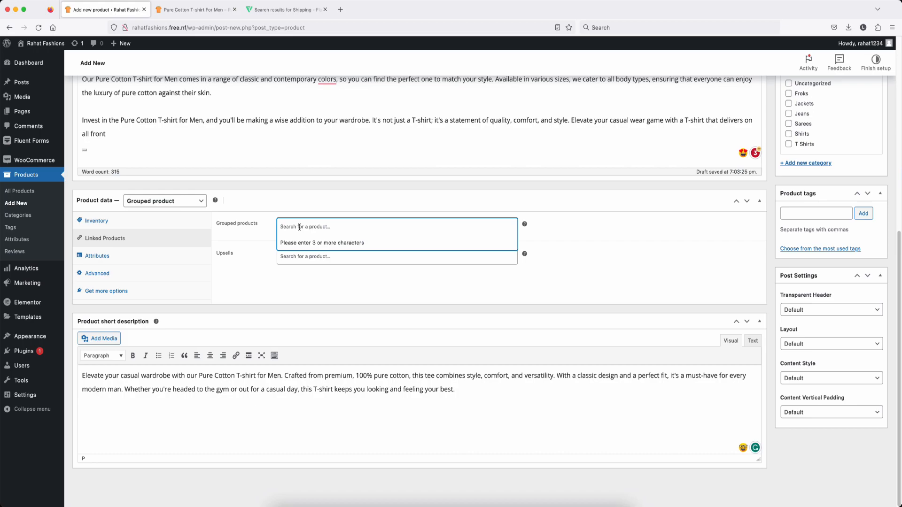
key(ctrl+Tab)
drag(238, 284, 294, 288)
key(super+c)
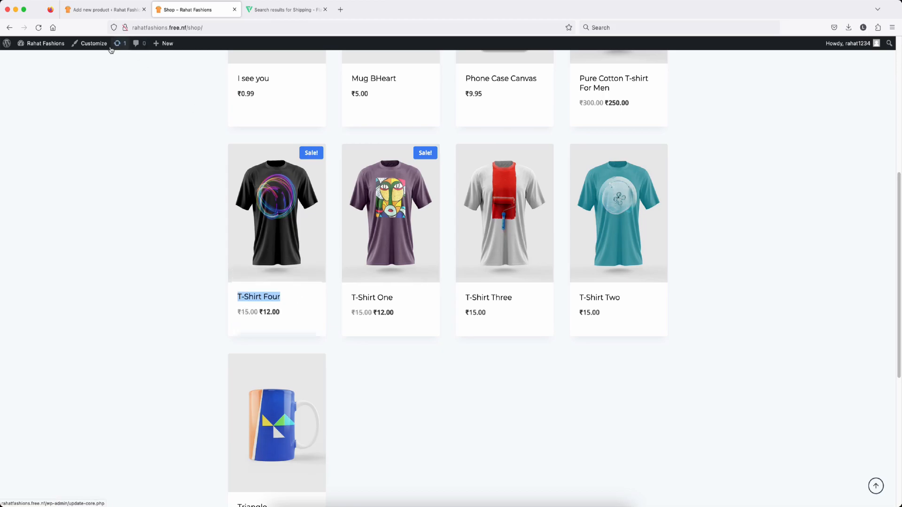
key(ctrl+shift+Tab)
key(super+v)
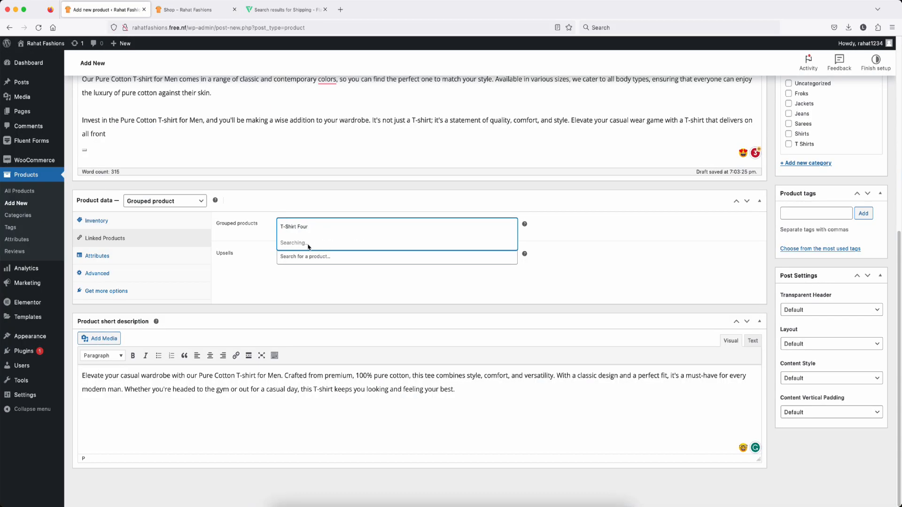
click(304, 244)
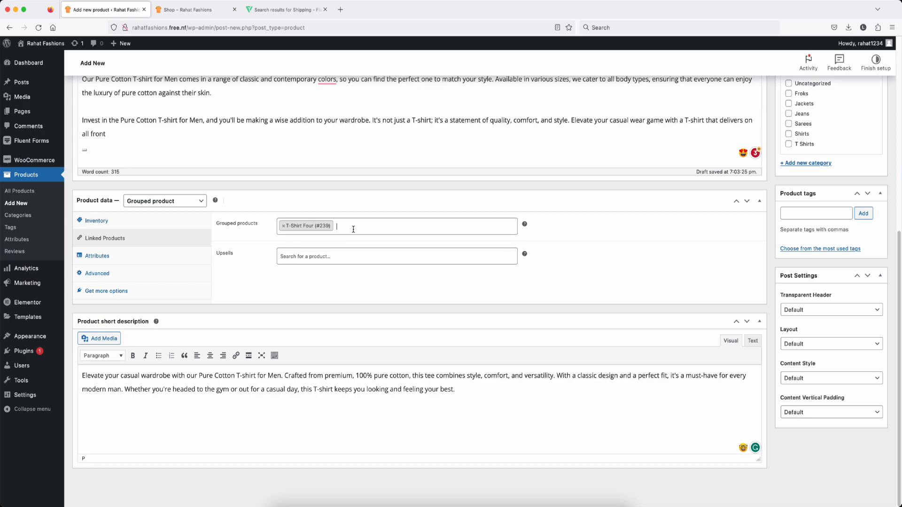
key(super+v)
click(371, 229)
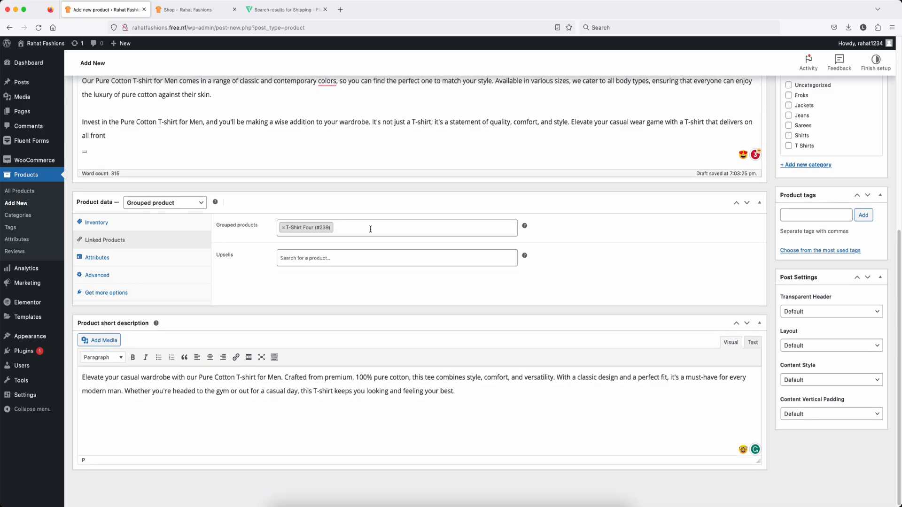
Step: Add T-Shirt One and Pure Cotton T-shirt For Men to the grouped products
click(218, 2)
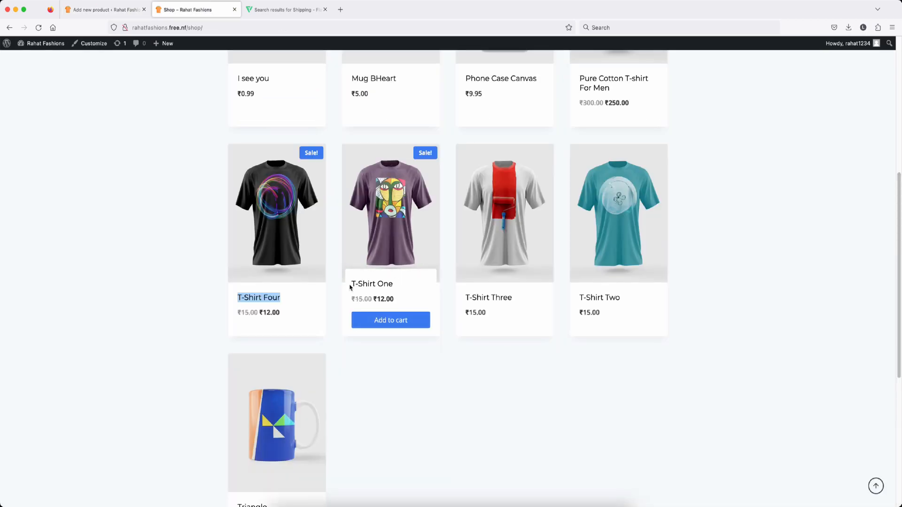
drag(350, 287, 404, 292)
key(super+c)
click(106, 9)
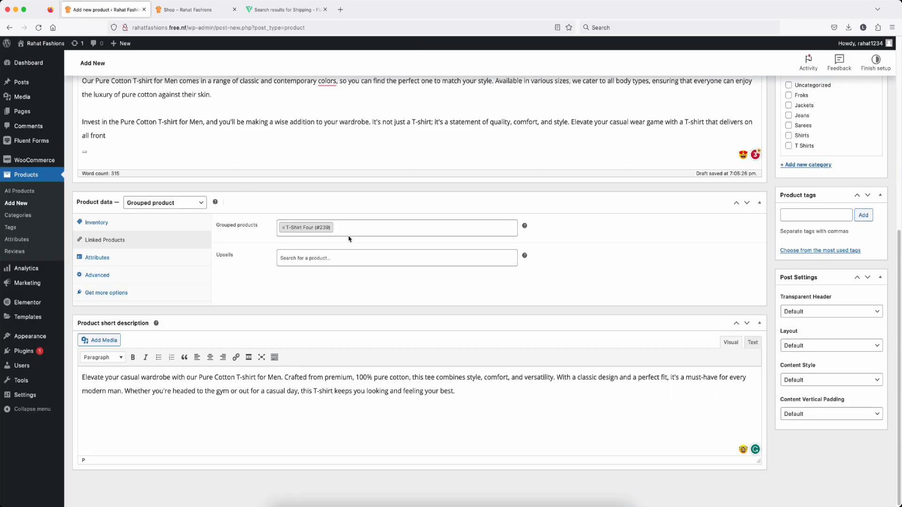
click(349, 236)
key(super+v)
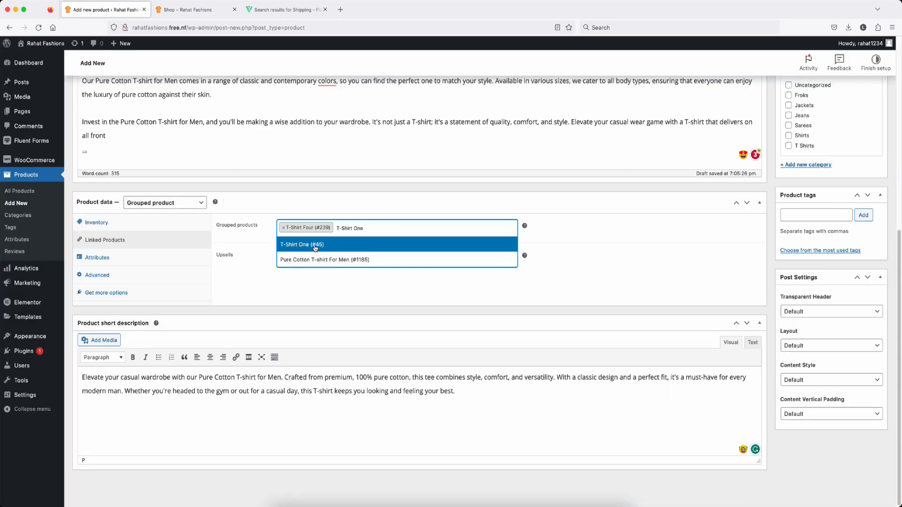
click(314, 244)
click(407, 228)
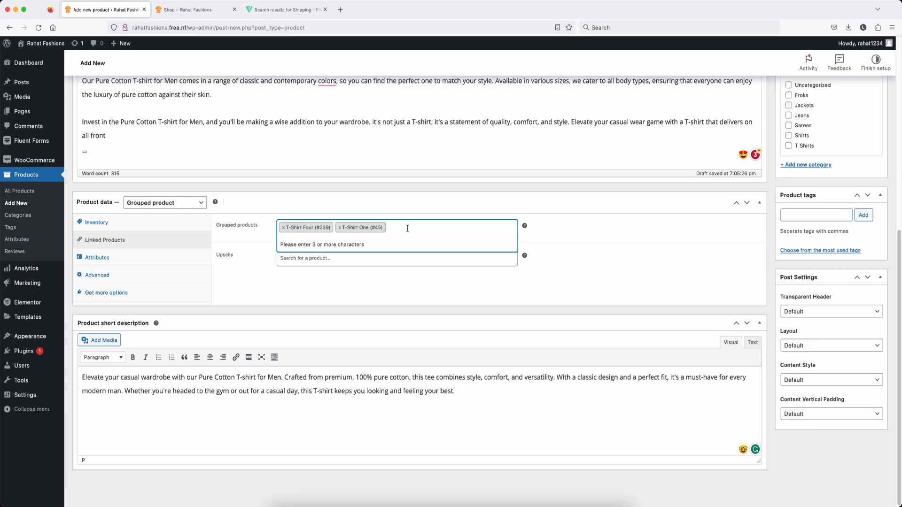
key(super+v)
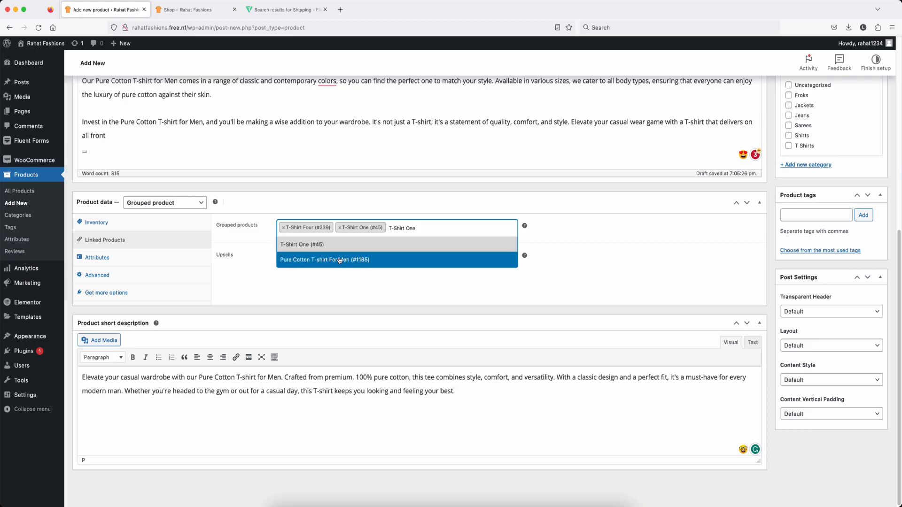
click(335, 260)
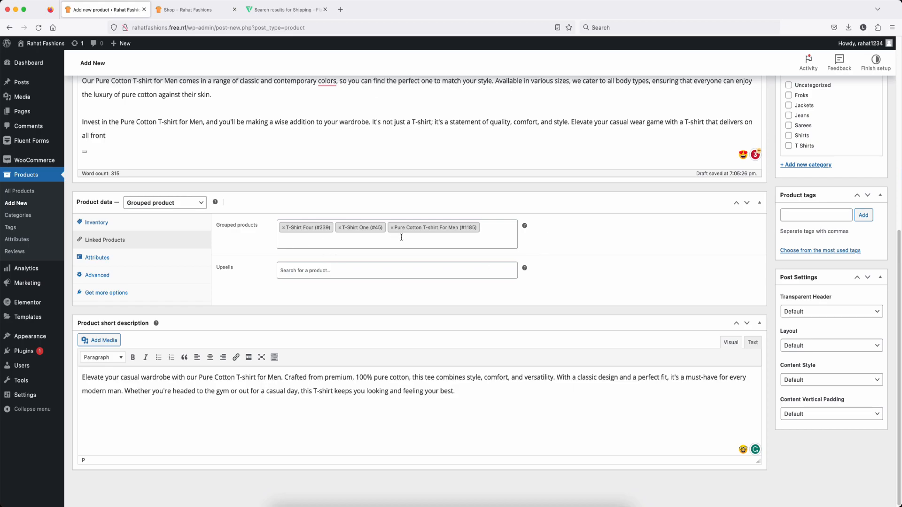
Step: Look through the Attributes, Advanced and Get more options settings
click(97, 258)
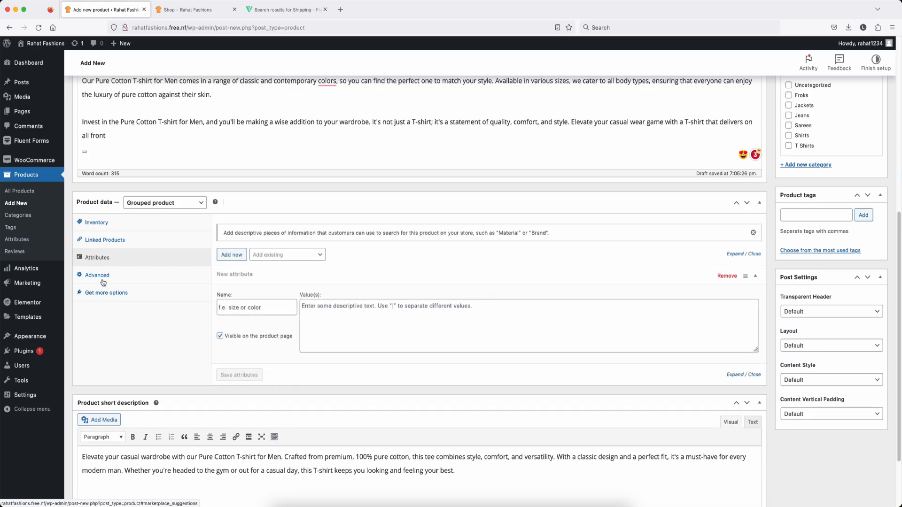
click(98, 276)
click(102, 293)
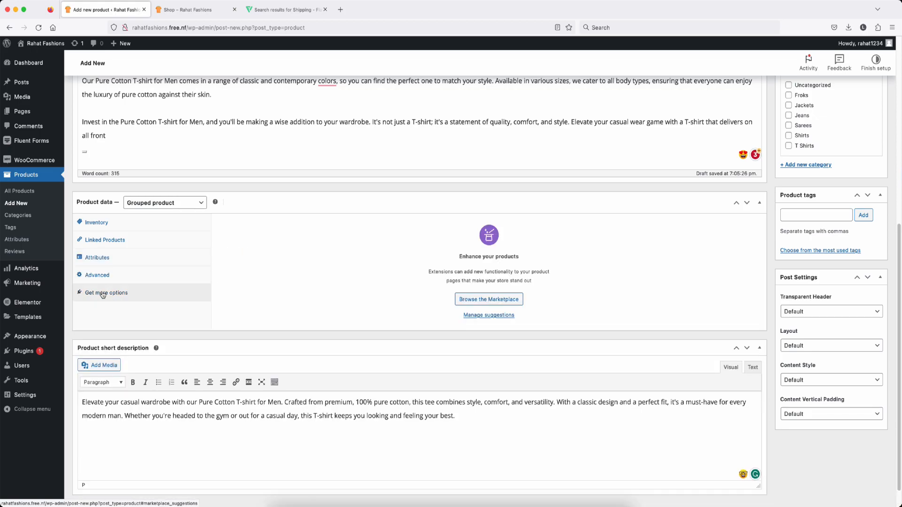
scroll(280, 295, down, 1)
scroll(280, 295, up, 10)
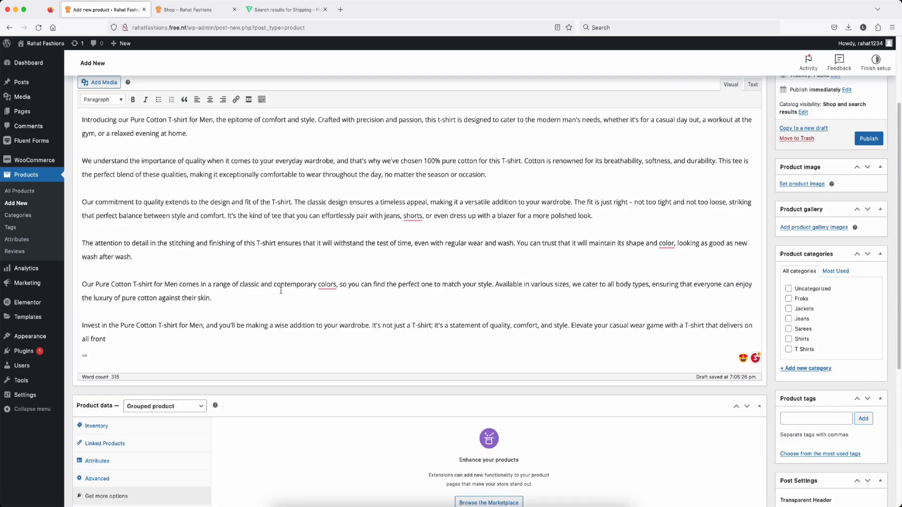
scroll(823, 294, down, 2)
scroll(822, 294, down, 1)
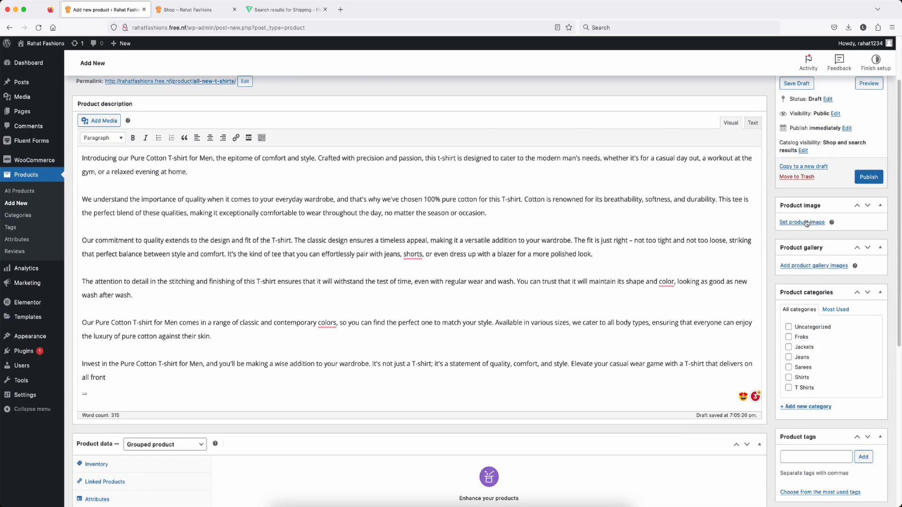
Step: Set the pink shirt as the product image and publish All new T shirts
click(802, 221)
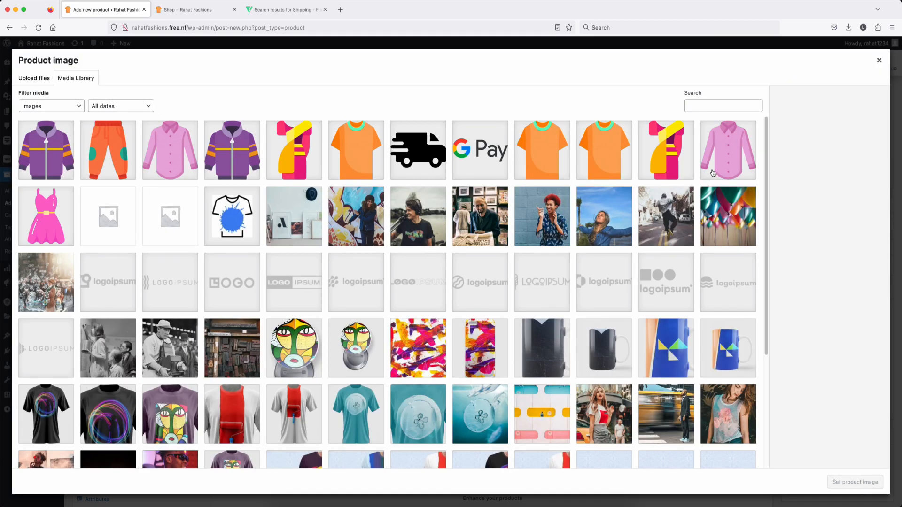
click(724, 164)
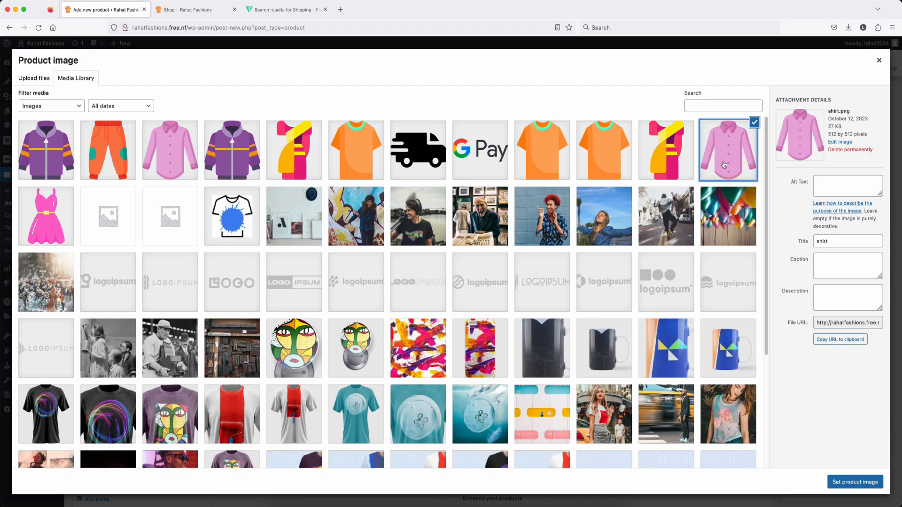
click(852, 483)
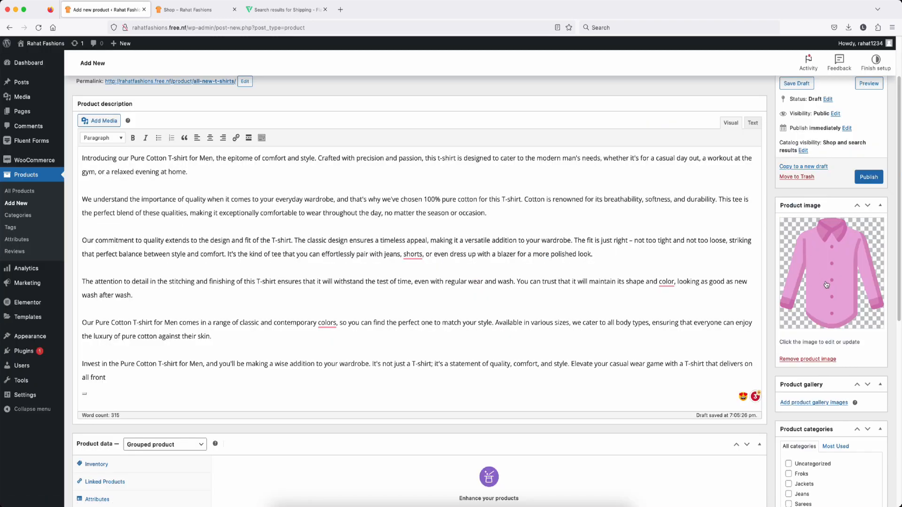
click(868, 178)
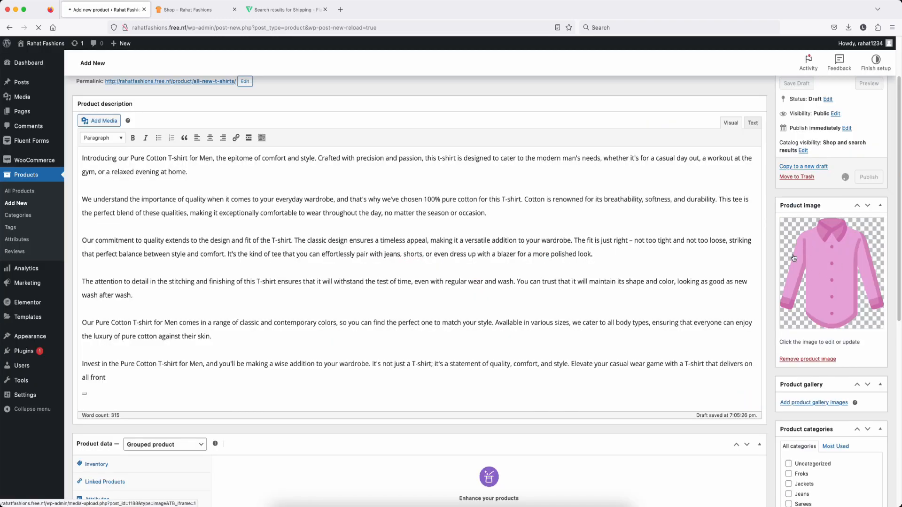
Step: Add the T Shirts category and 'new t shirts' tag, update, and open the live product page in a new tab
scroll(793, 258, down, 5)
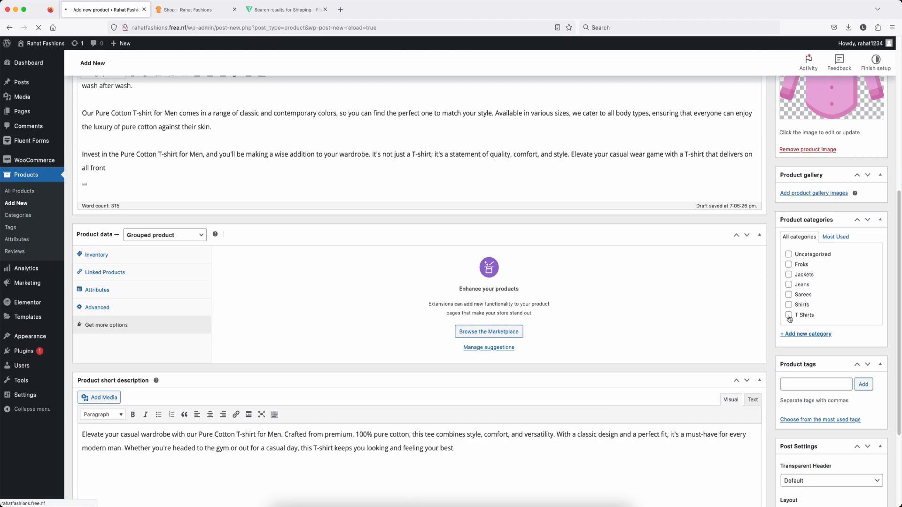
click(789, 315)
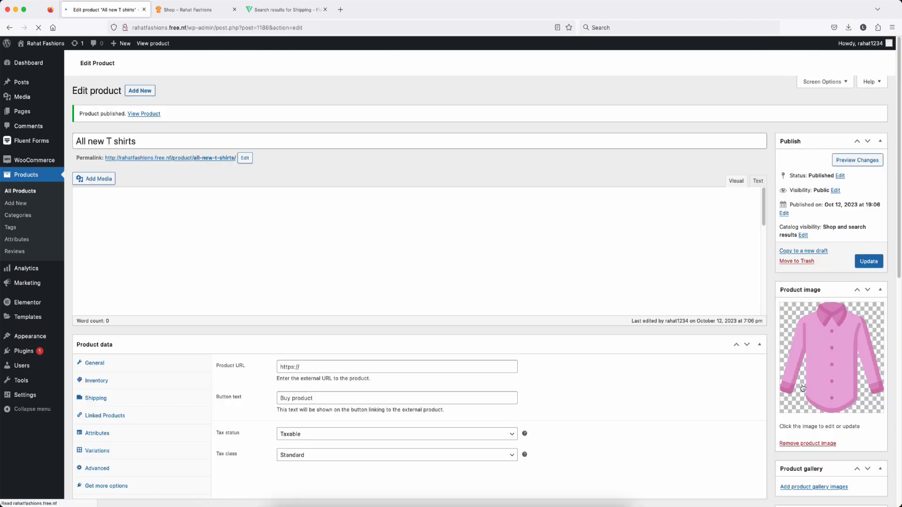
scroll(806, 371, down, 8)
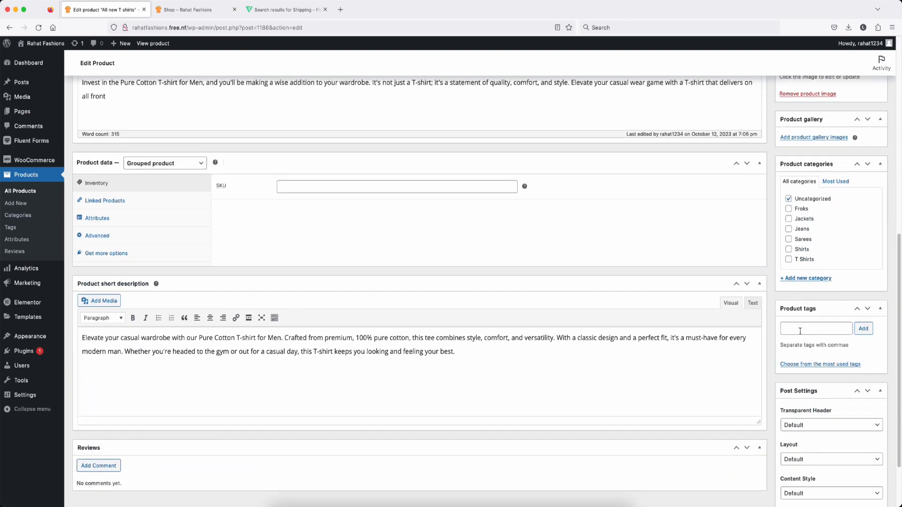
click(801, 329)
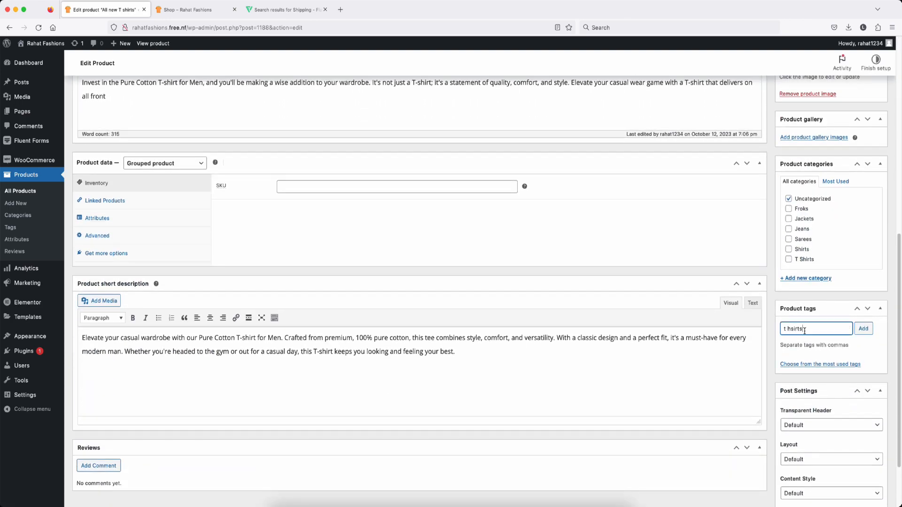
triple_click(805, 330)
text(t shirts)
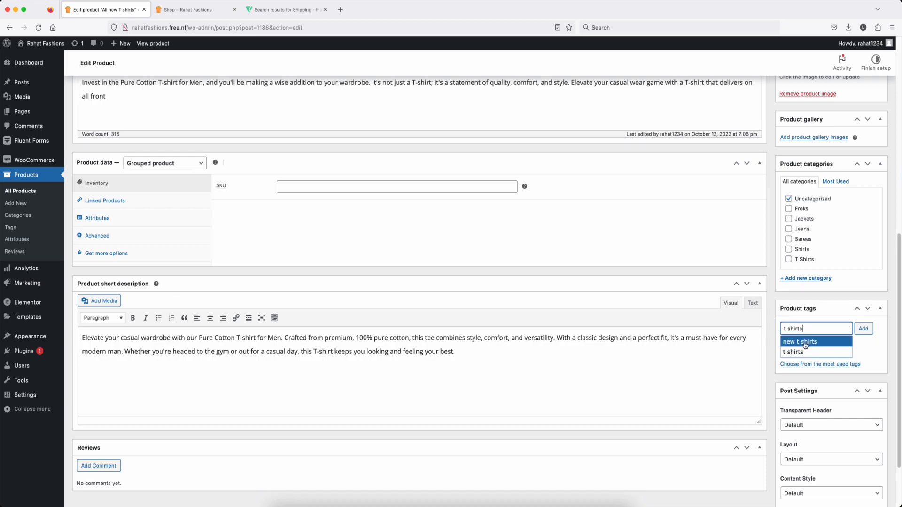
click(808, 339)
scroll(846, 319, up, 10)
click(869, 280)
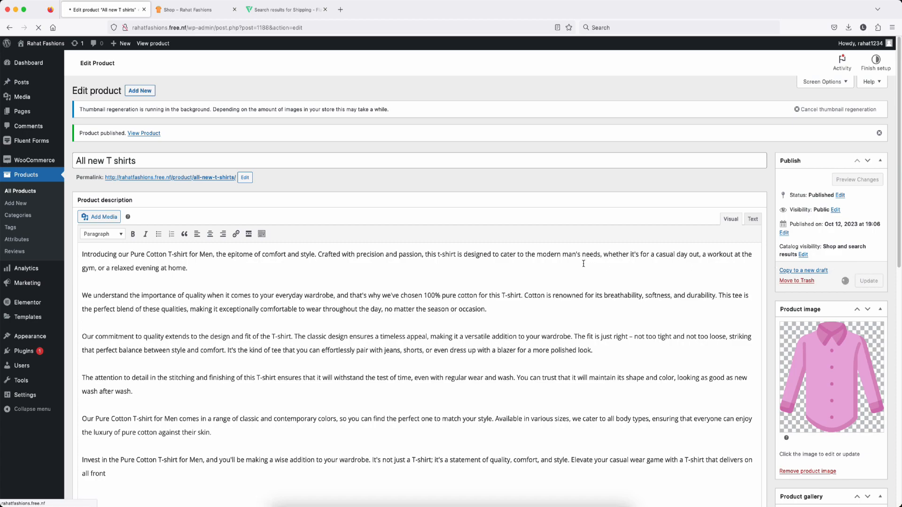
right_click(141, 134)
click(179, 138)
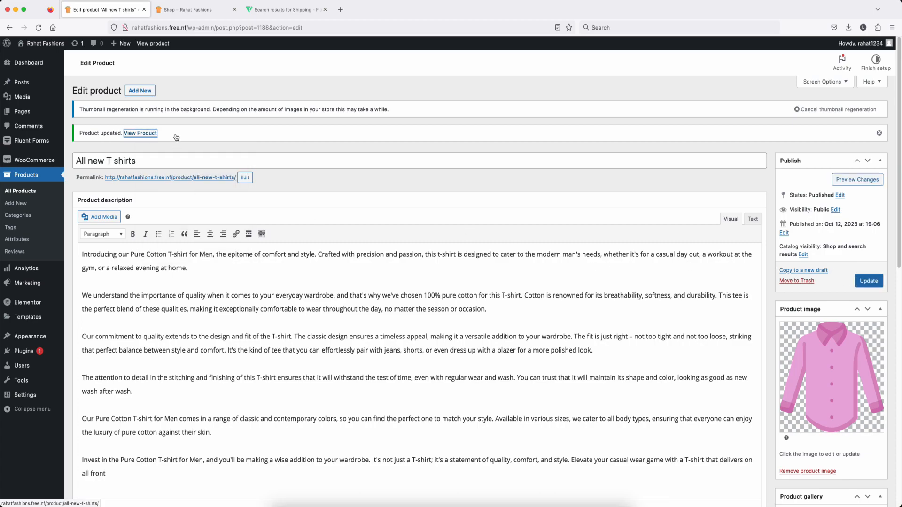
Step: On the live All new T shirts page, raise T-Shirt Four to 4 and increase Pure Cotton T-shirt For Men
click(183, 9)
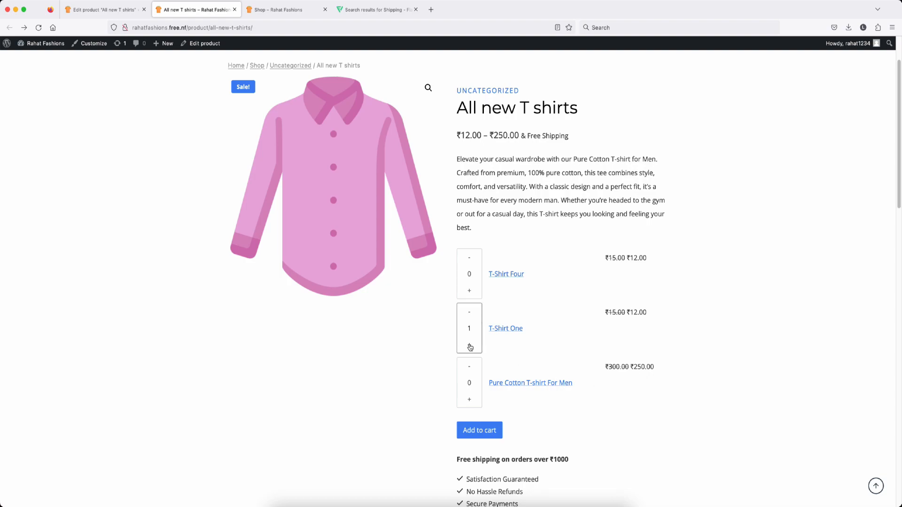
click(470, 292)
click(469, 401)
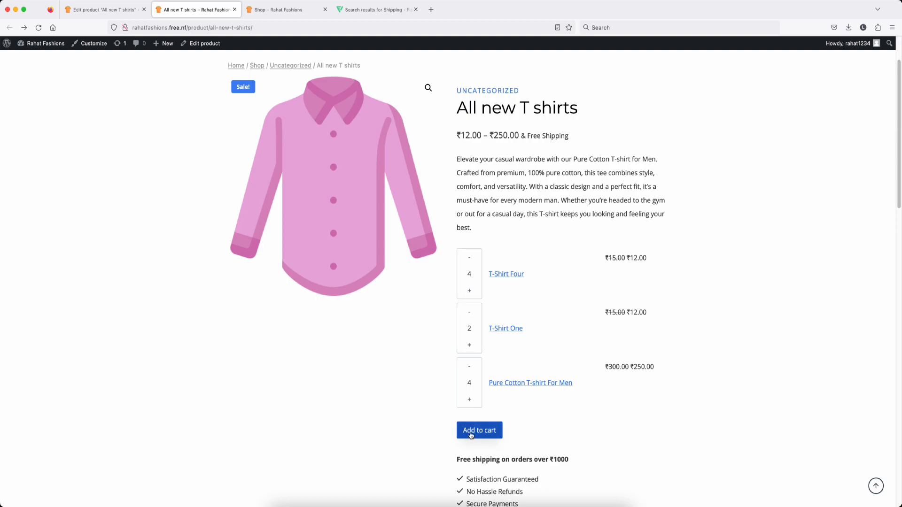
scroll(566, 433, down, 4)
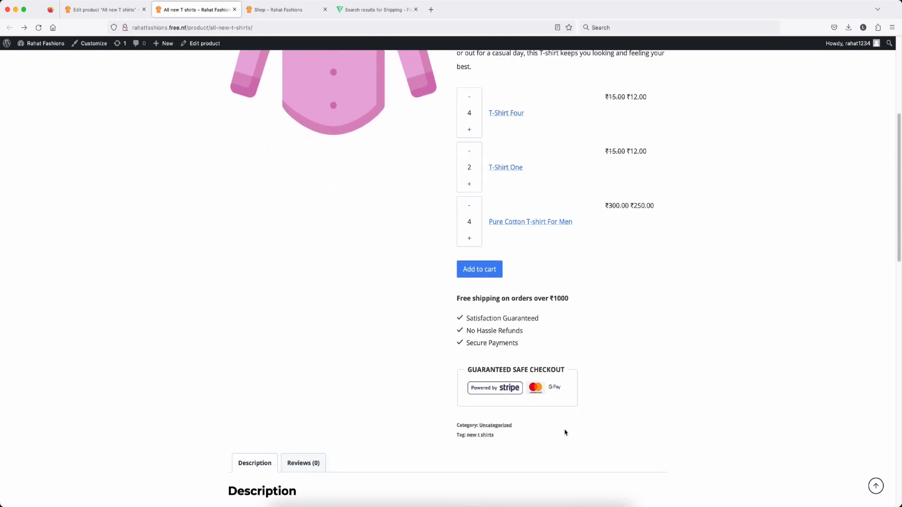
scroll(566, 432, up, 6)
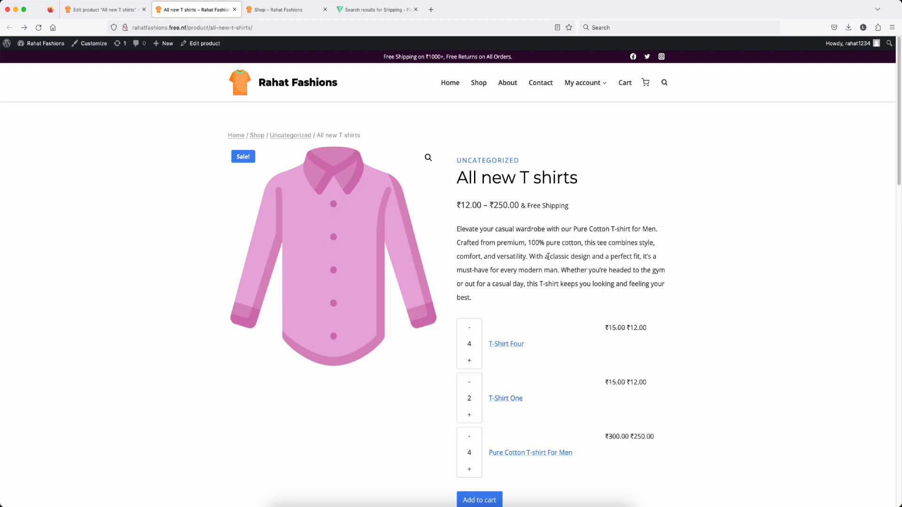
click(103, 10)
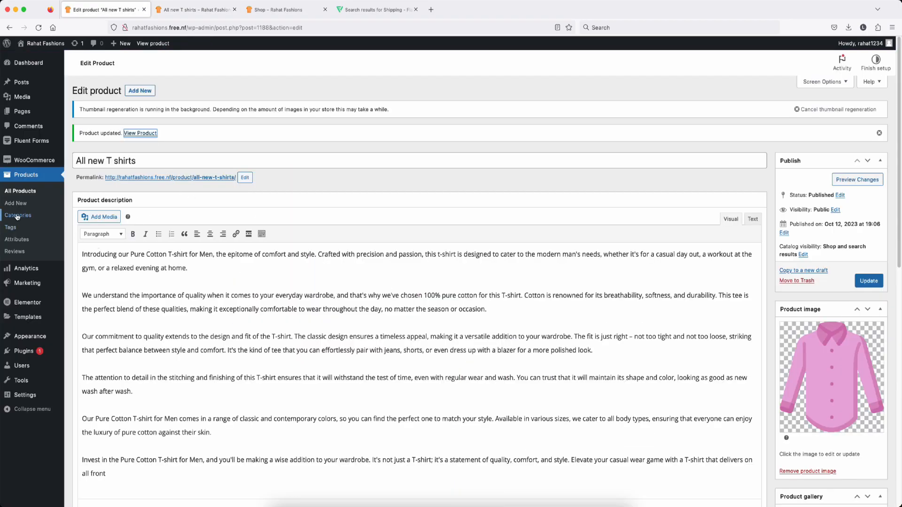
Step: Start a new product with the External/Affiliate product type
click(19, 193)
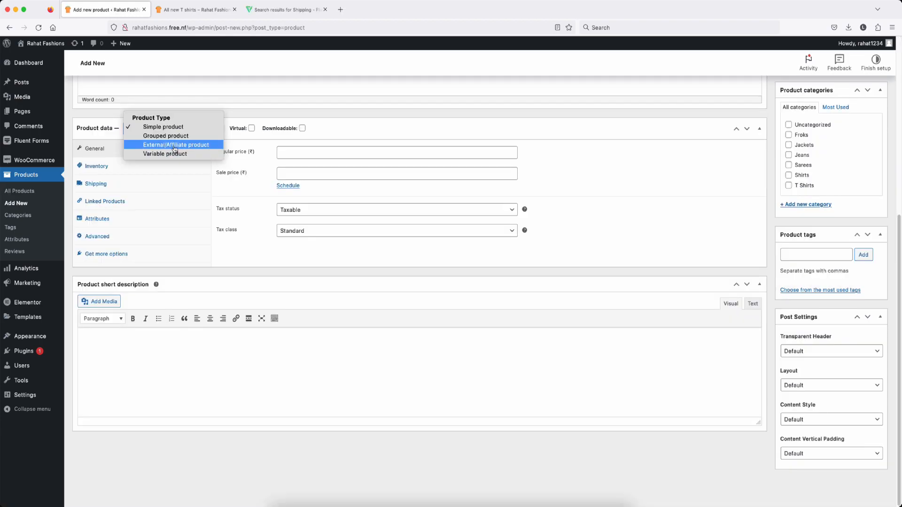
click(175, 150)
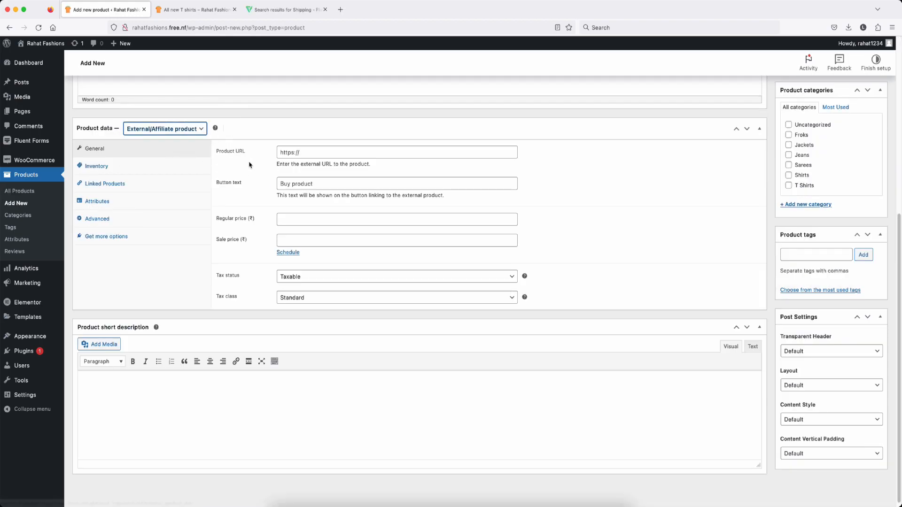
scroll(252, 163, up, 10)
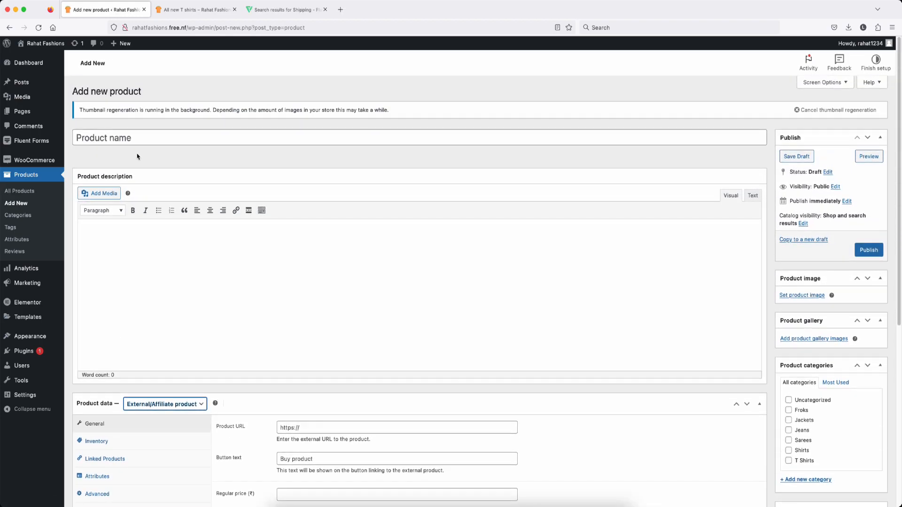
click(121, 138)
click(178, 249)
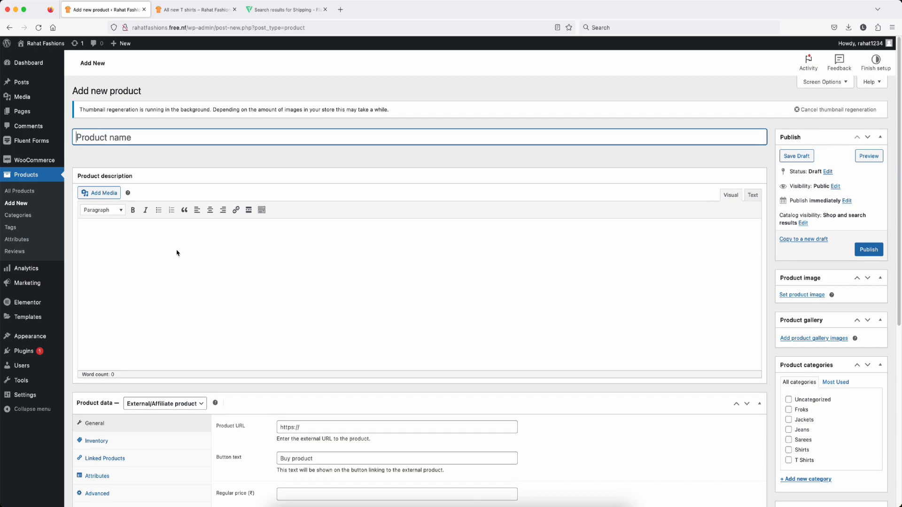
scroll(221, 277, down, 6)
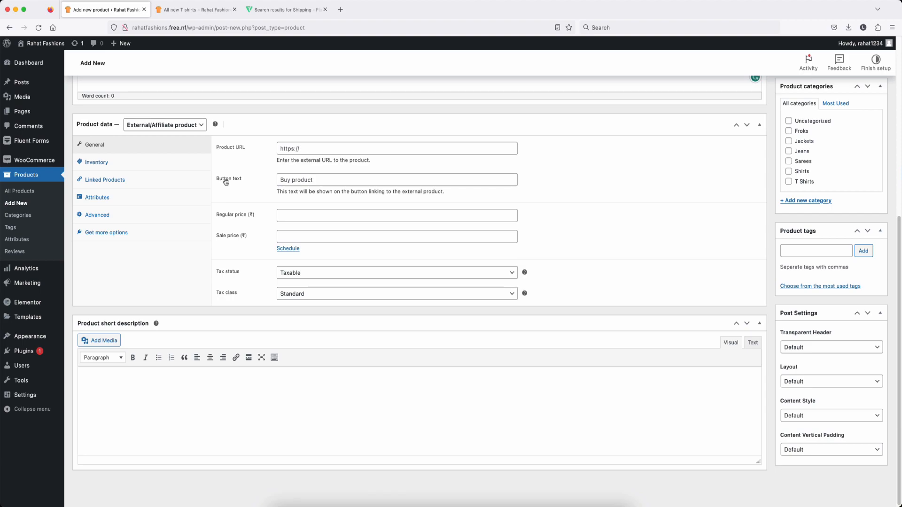
Step: Check the button text and product name fields, then open a blank browser tab
click(323, 181)
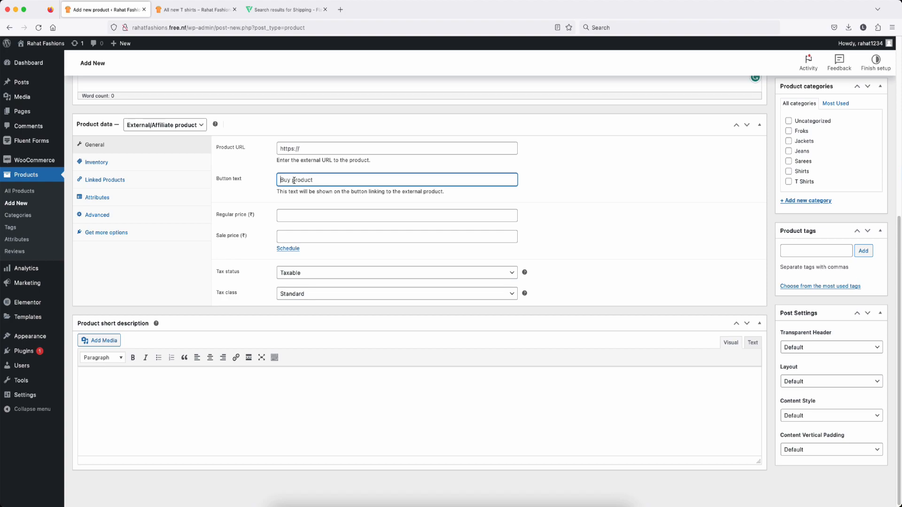
scroll(244, 168, up, 6)
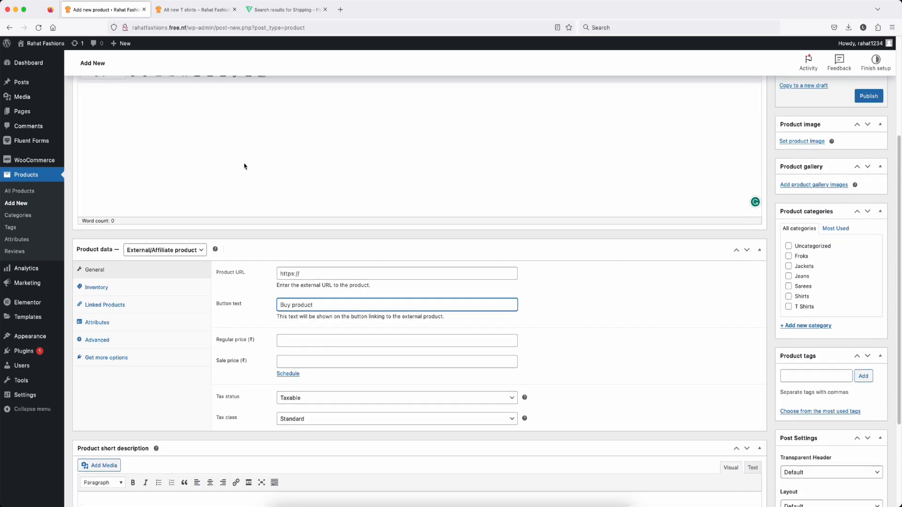
click(105, 120)
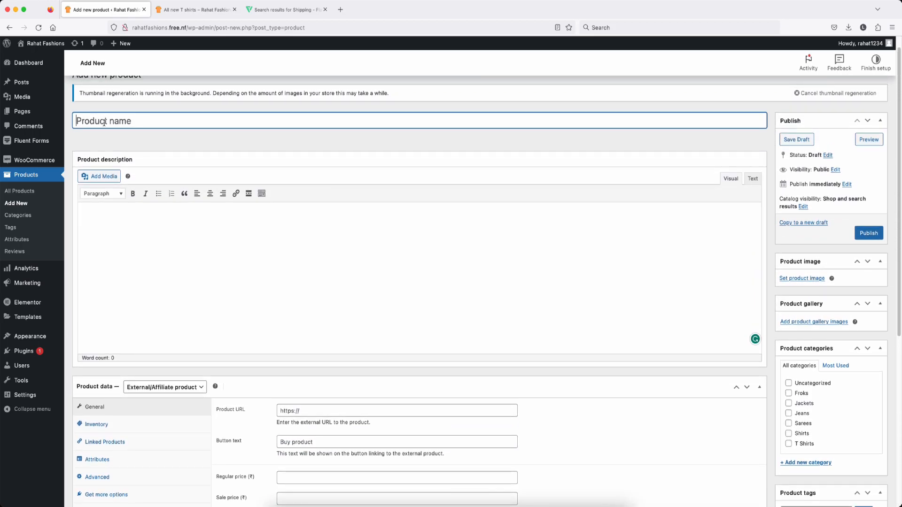
click(339, 10)
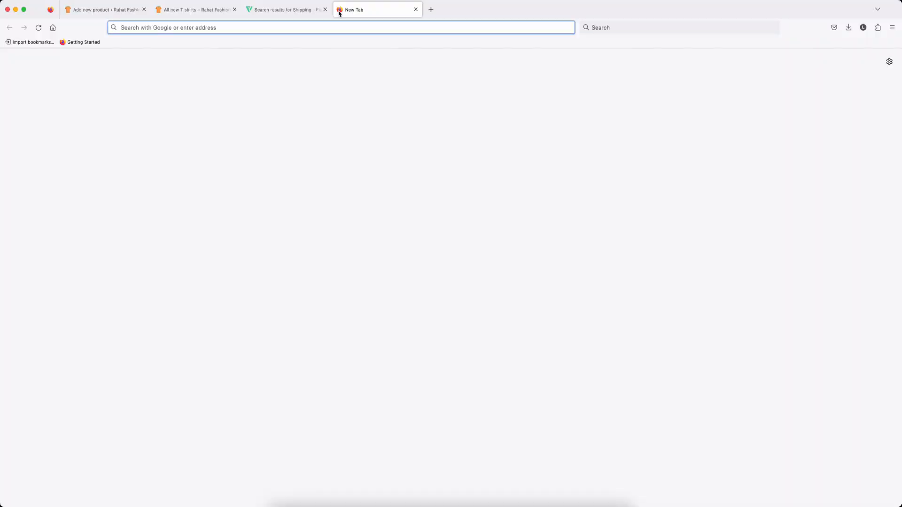
Step: Find the blue MIMOSA Art Silk Kanjivaram saree on amazon.in via Women's Clothing > Saree
text(amazon.in)
key(Return)
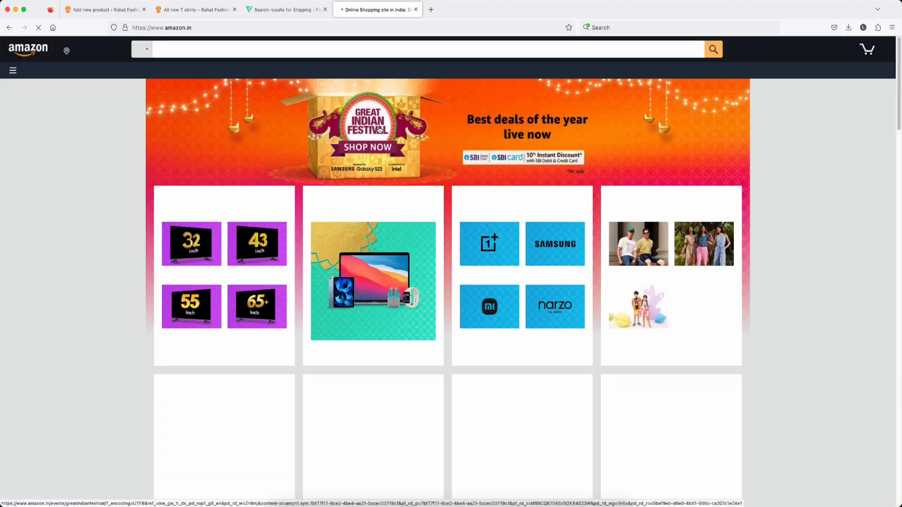
scroll(630, 193, down, 4)
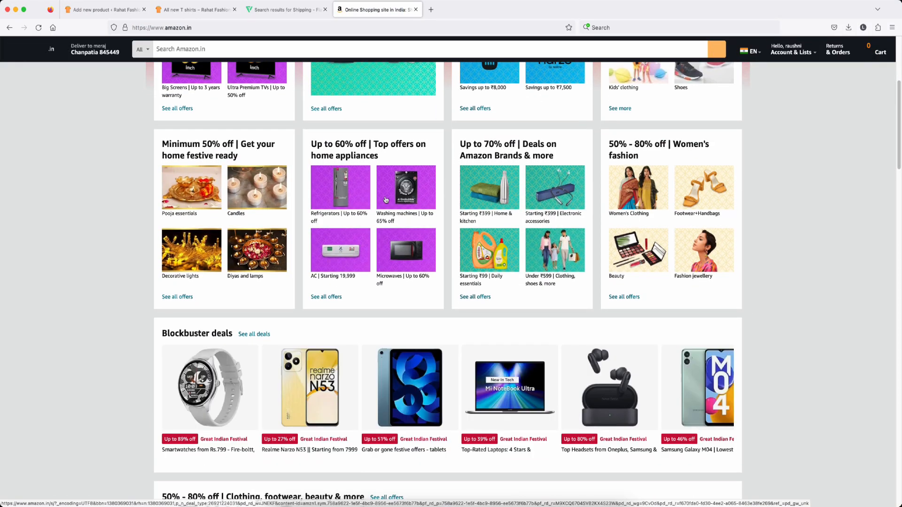
click(630, 193)
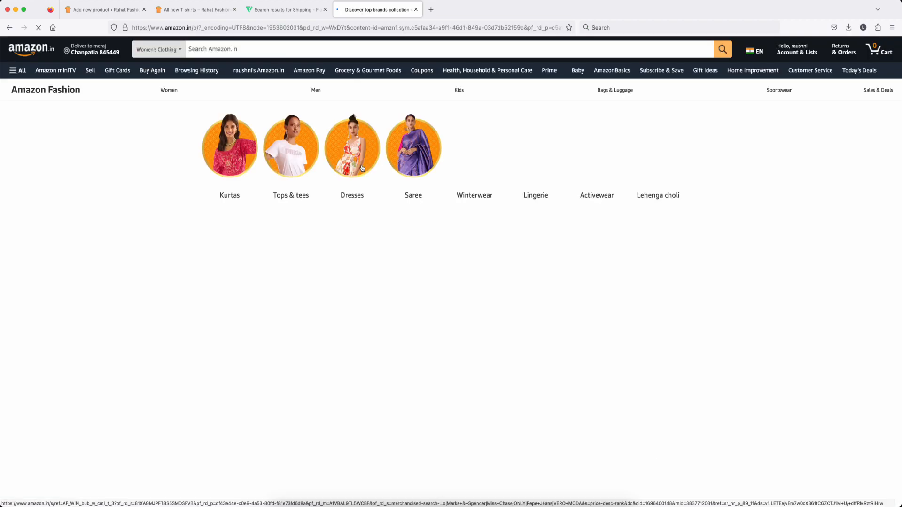
scroll(404, 204, down, 2)
click(405, 130)
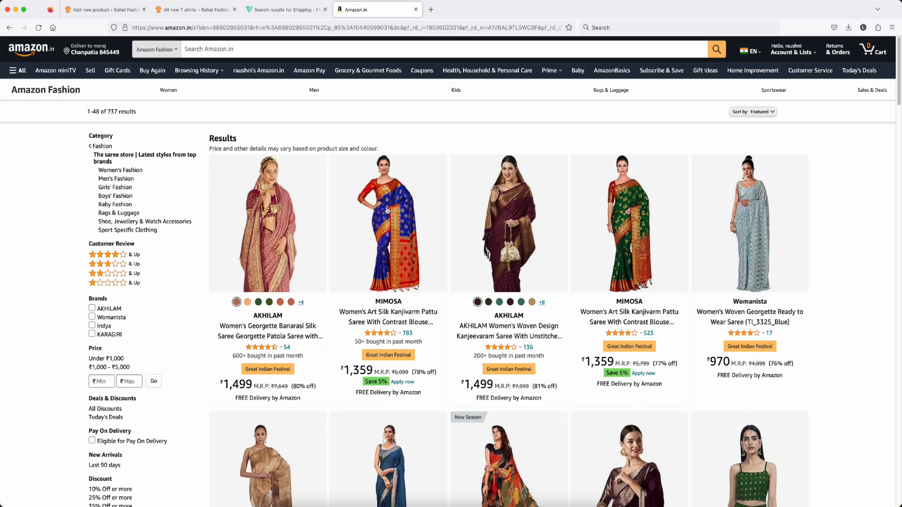
click(386, 210)
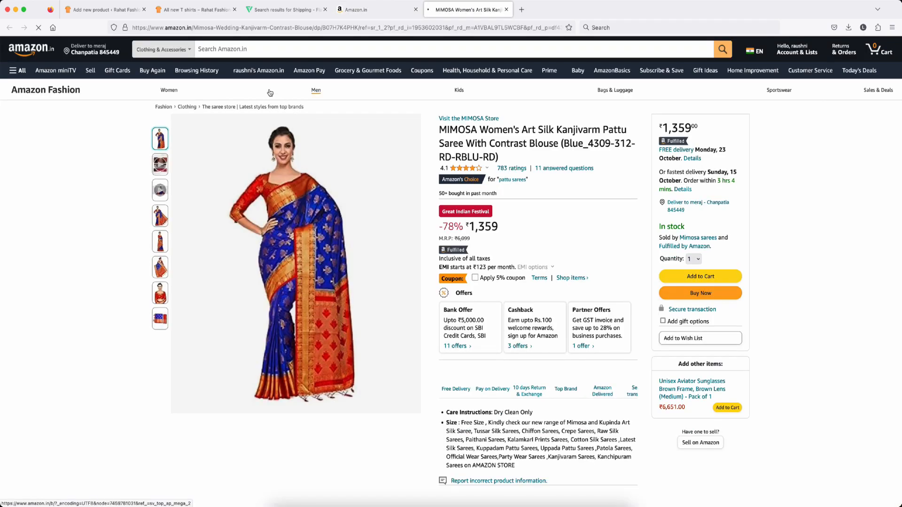
Step: Paste the saree's Amazon link into Product URL and copy its full product title
click(231, 27)
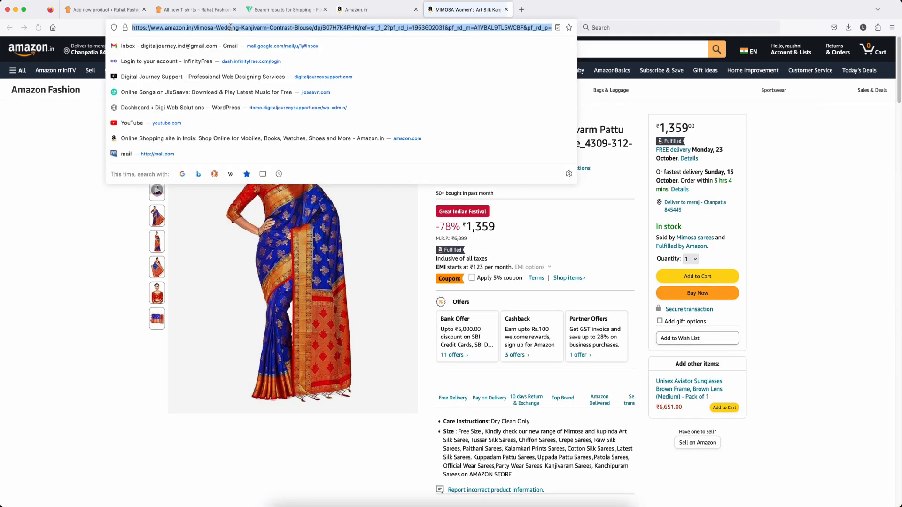
click(104, 9)
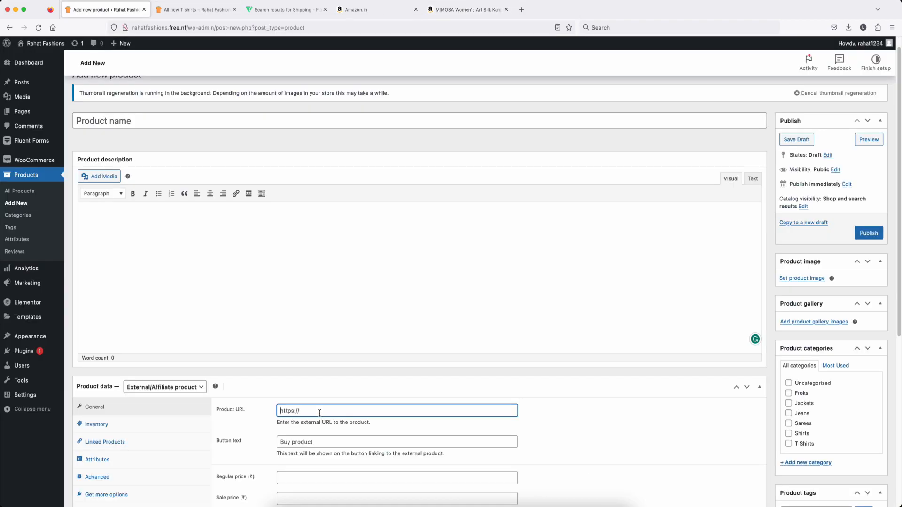
key(super+v)
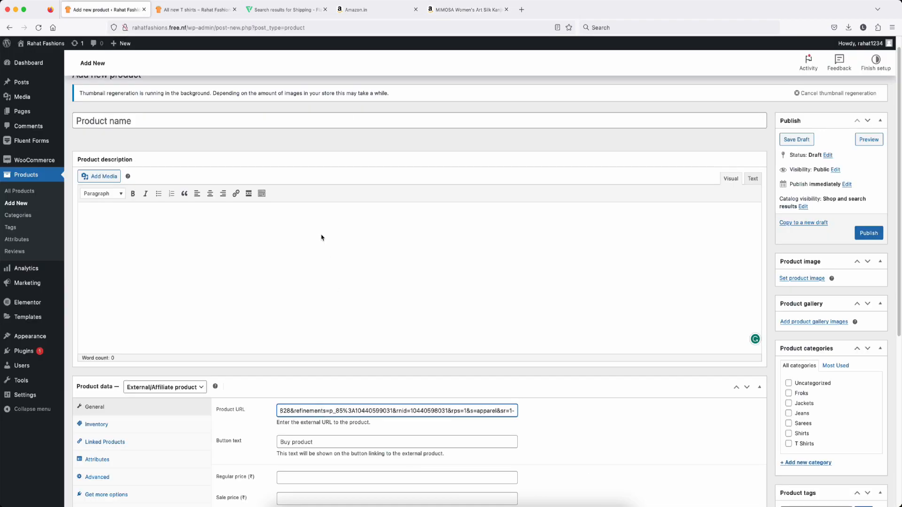
click(465, 9)
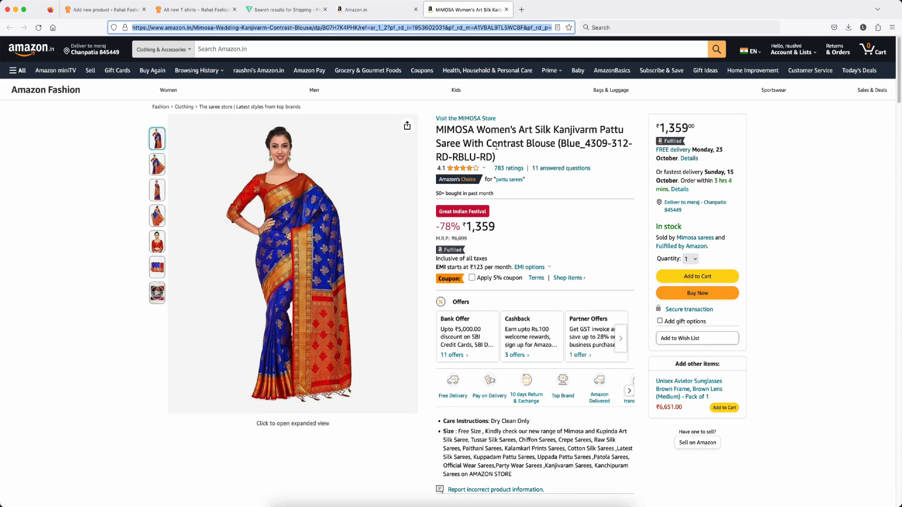
drag(441, 129, 507, 155)
key(super+c)
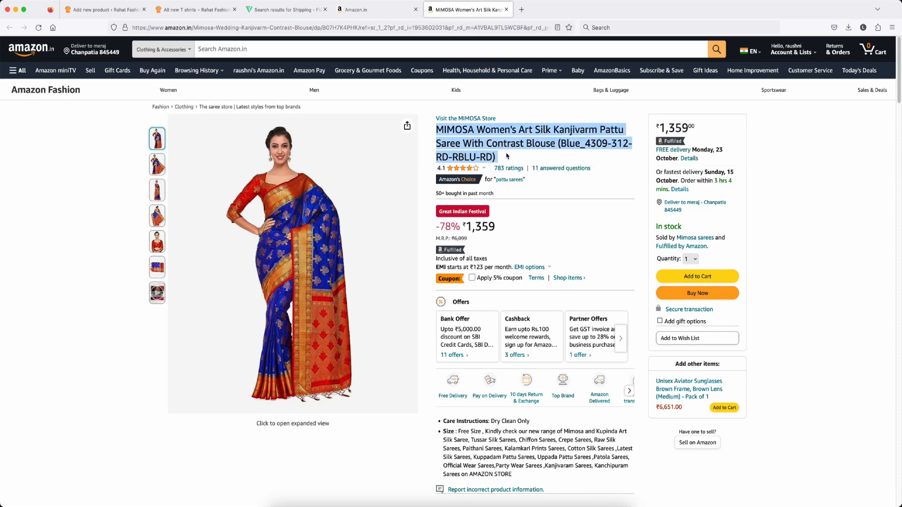
click(117, 10)
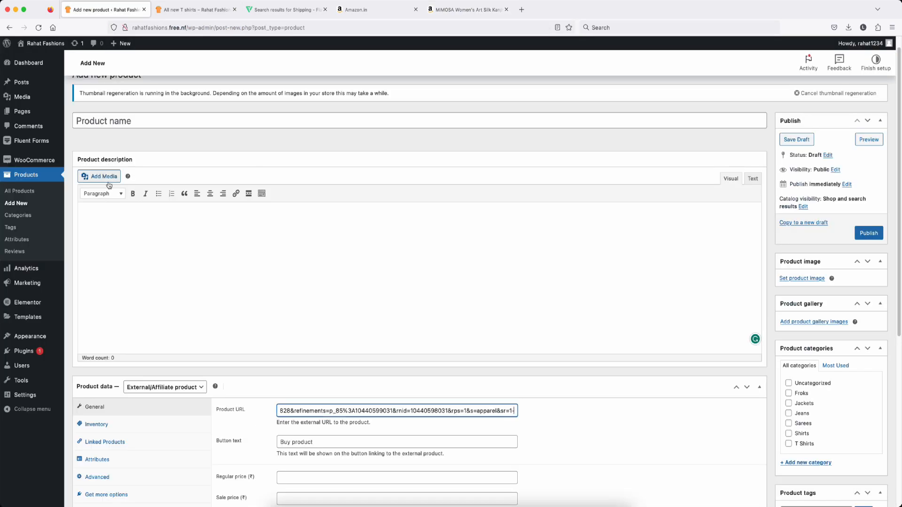
click(128, 121)
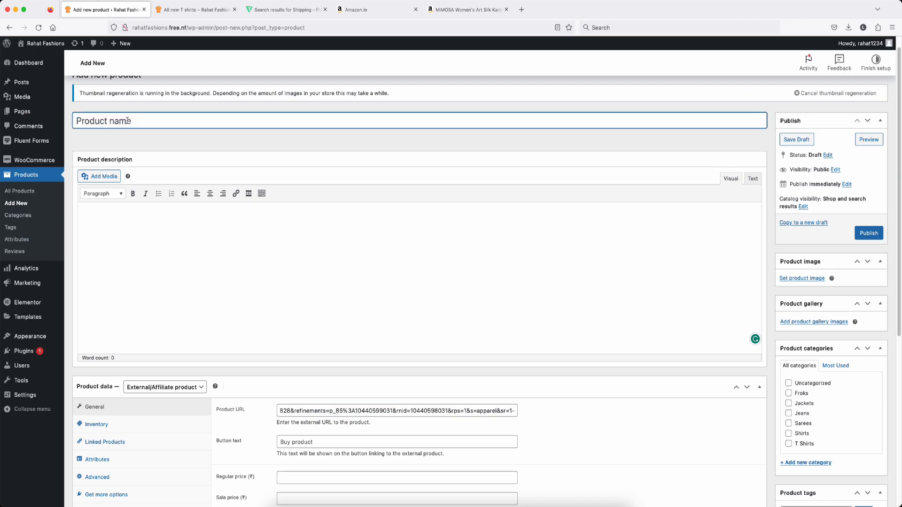
Step: Paste the MIMOSA saree title as Product name and its size details as short description
key(super+v)
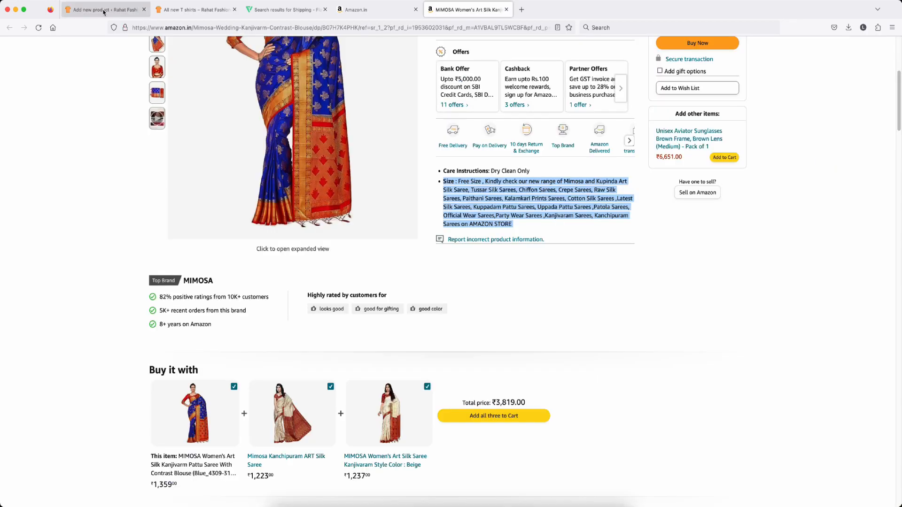
click(105, 10)
click(199, 263)
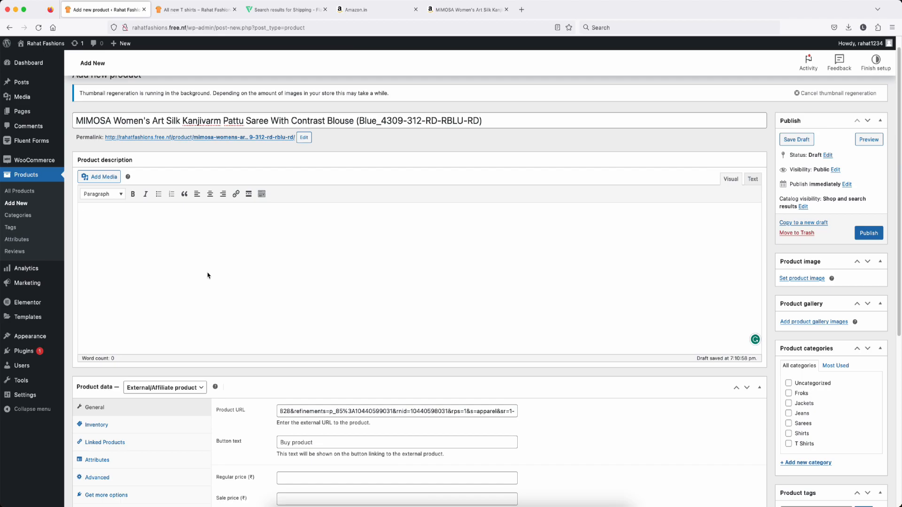
scroll(208, 276, down, 6)
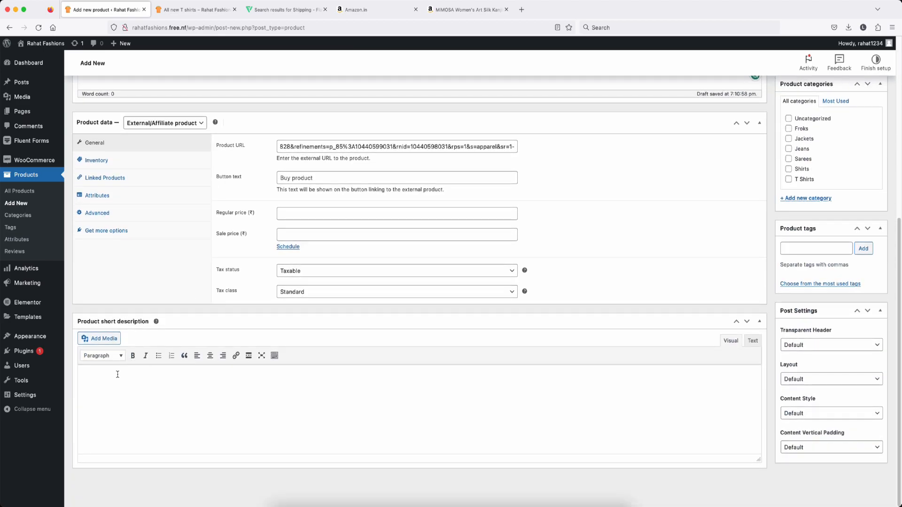
click(117, 374)
key(super+v)
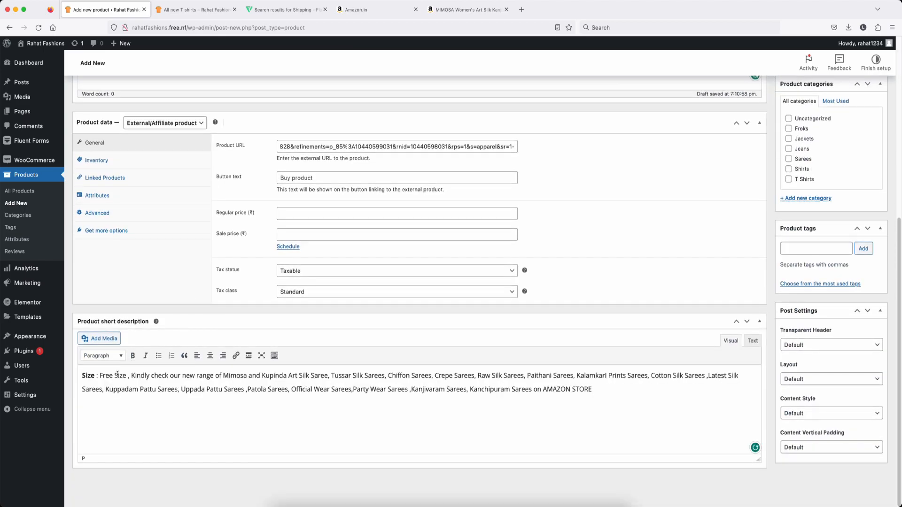
Step: Save a copy of the saree photo from the Amazon page
click(489, 14)
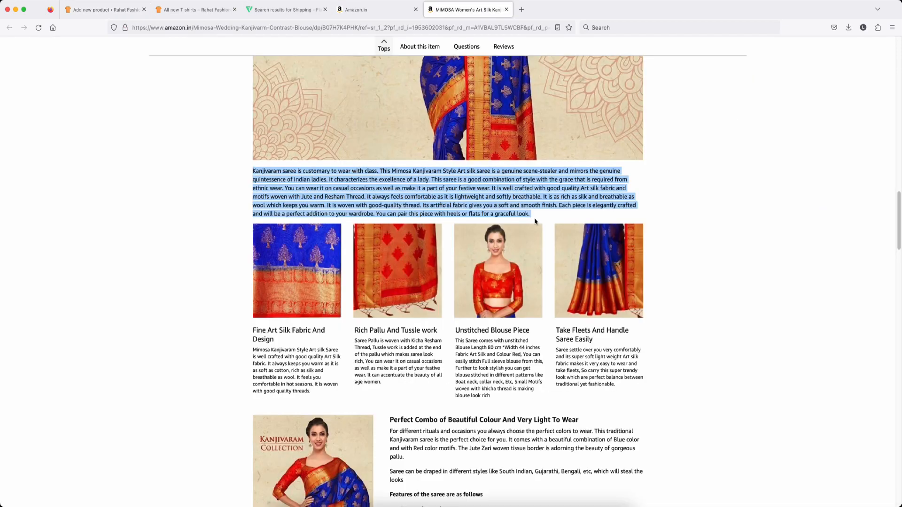
click(89, 12)
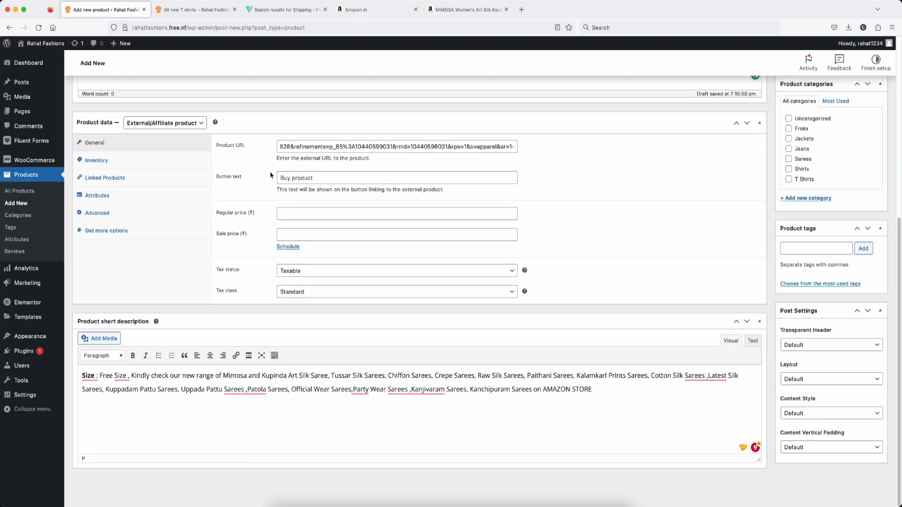
scroll(267, 184, up, 5)
scroll(267, 184, up, 3)
click(467, 9)
right_click(298, 195)
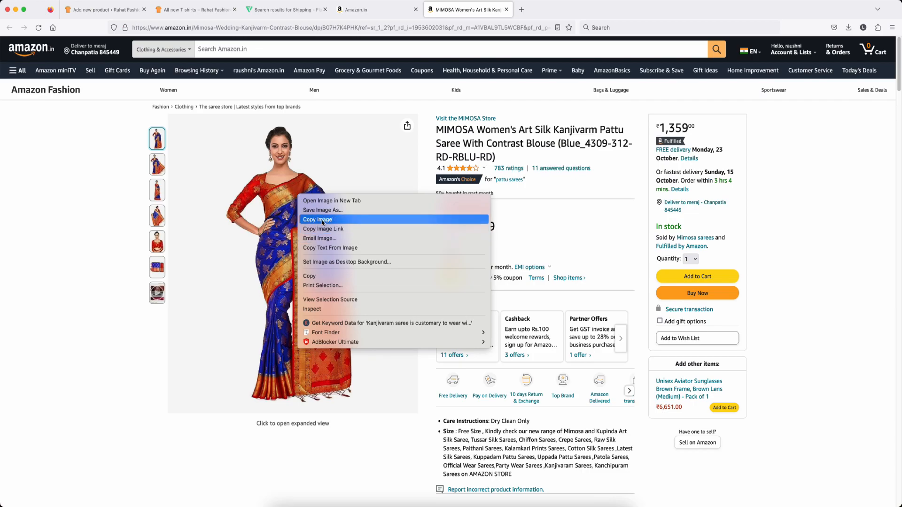
click(300, 344)
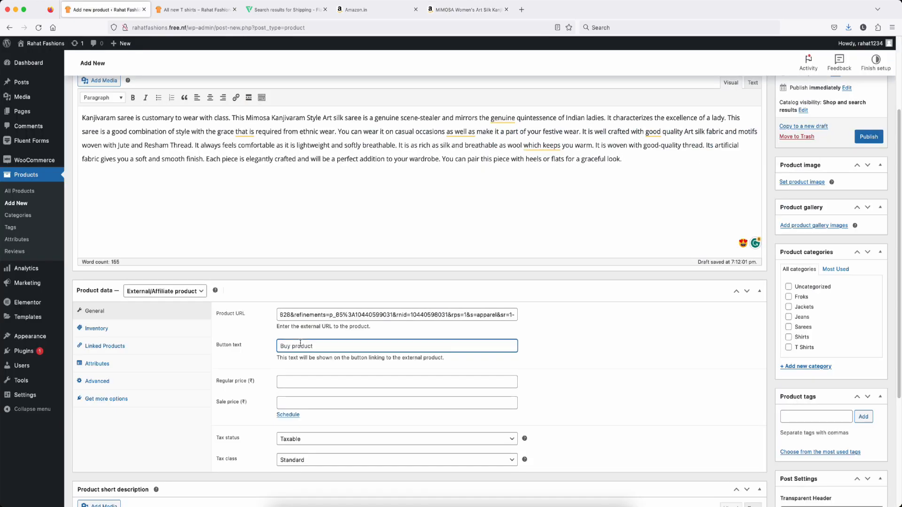
Step: Set the external product's button text to 'Buy from Amazon'
text(Buy from Amazon)
scroll(418, 282, down, 2)
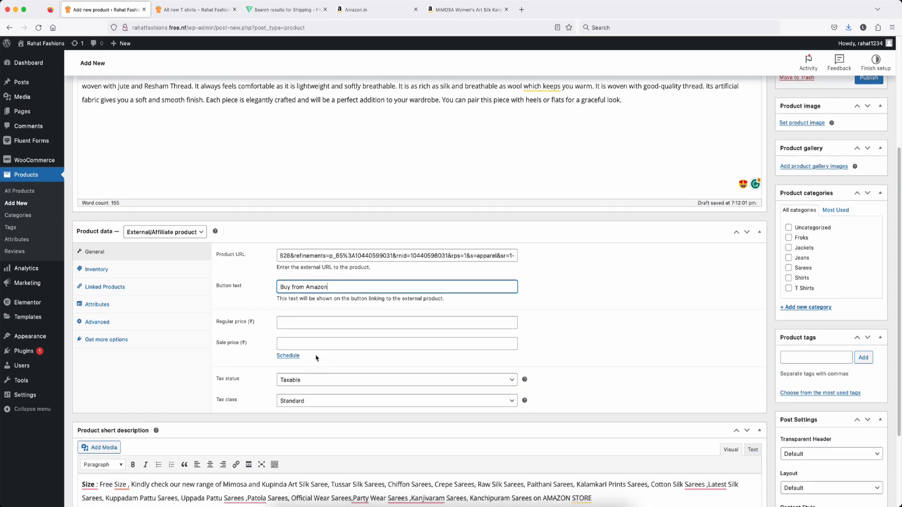
key(Tab)
click(467, 10)
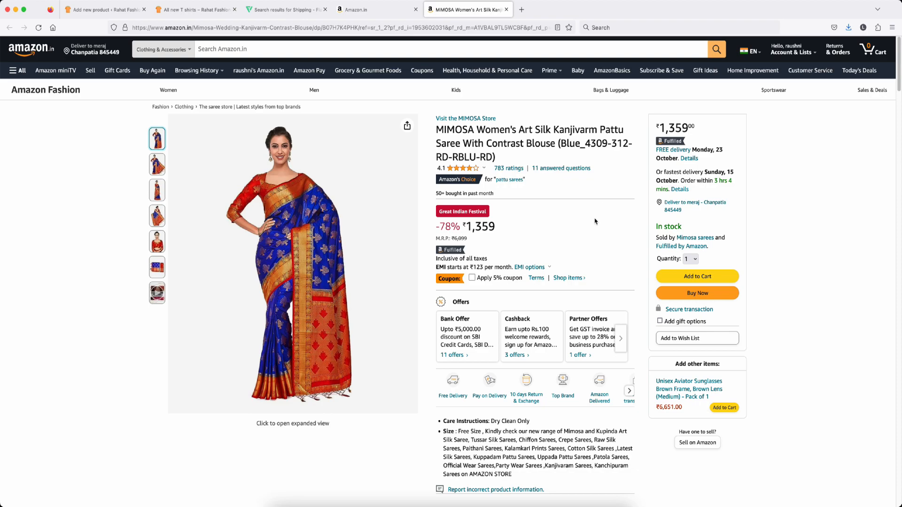
Step: Copy the Amazon price into the product and fix it to 1359 without the comma
drag(467, 226, 519, 232)
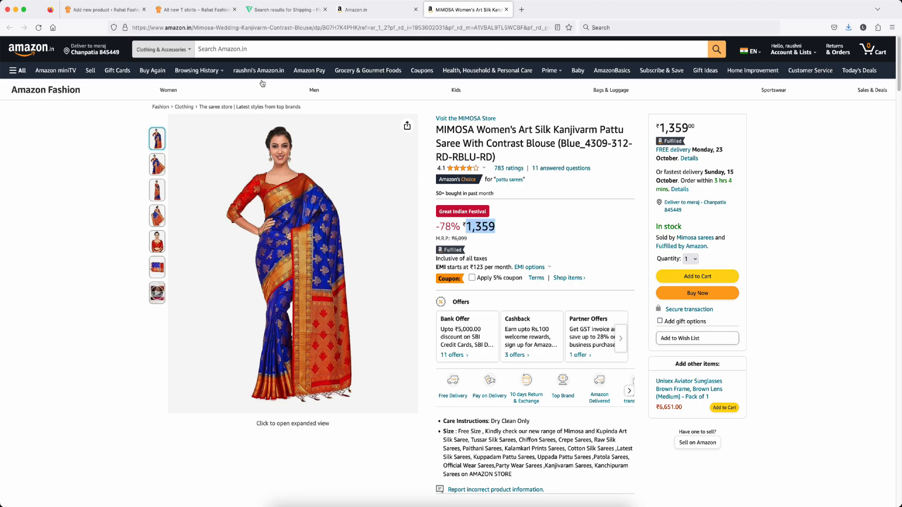
click(99, 9)
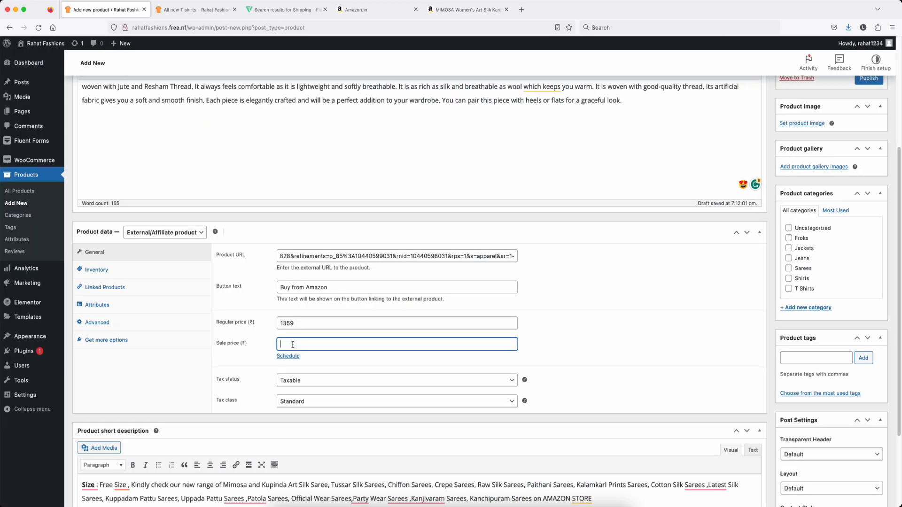
key(super+v)
click(285, 346)
key(BackSpace)
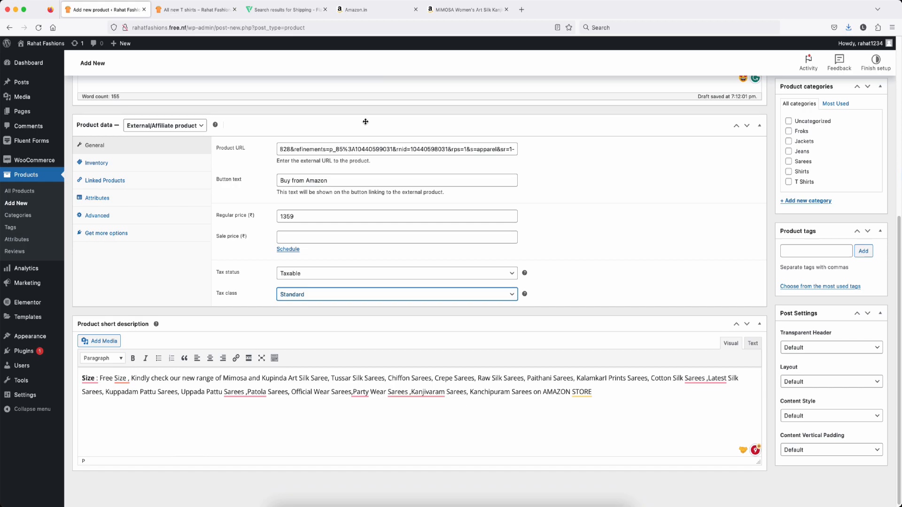
Step: Put the saree in the Sarees category and publish it
scroll(618, 233, up, 10)
scroll(619, 233, down, 2)
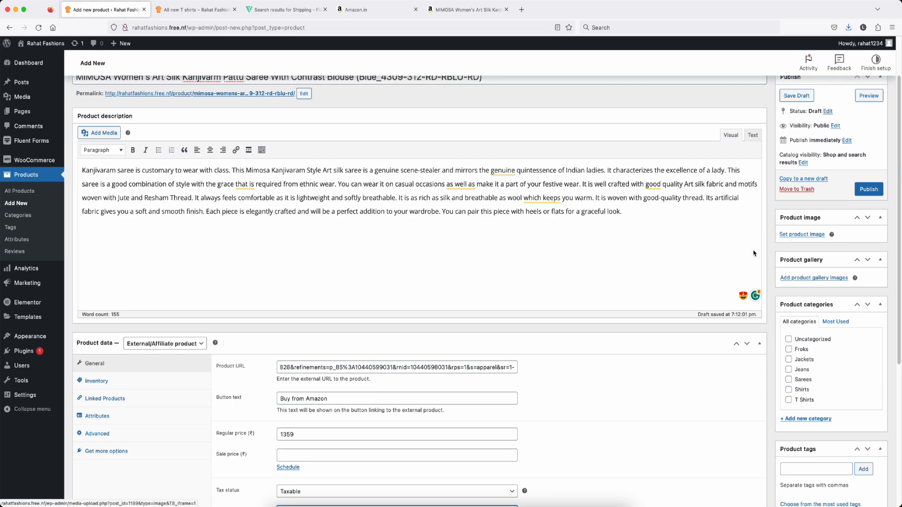
scroll(794, 254, down, 5)
click(790, 278)
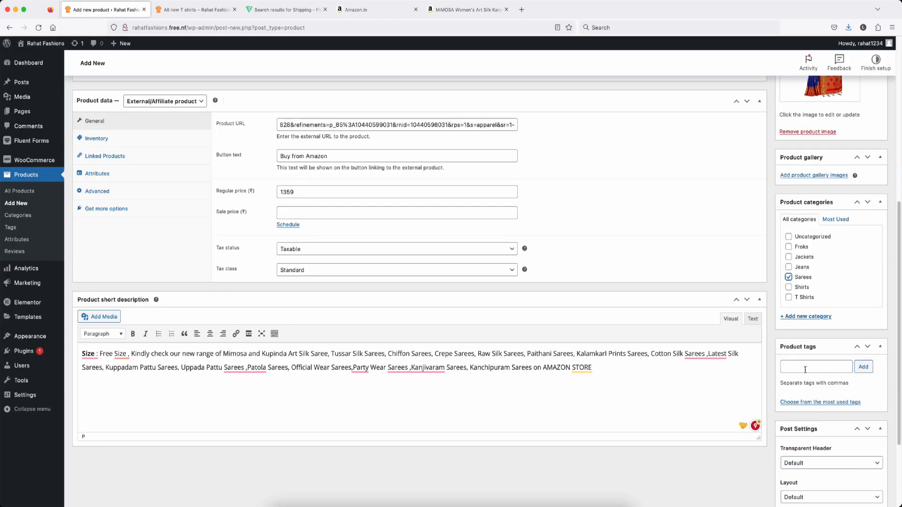
scroll(856, 165, up, 6)
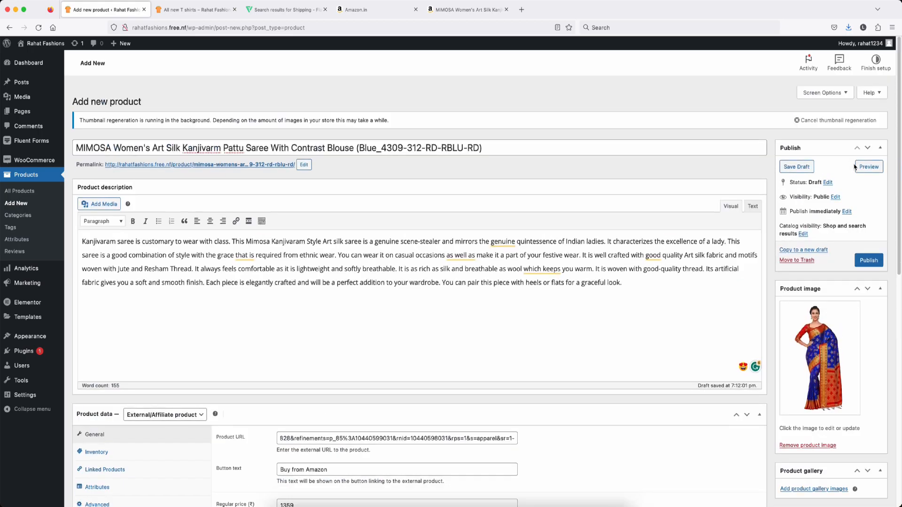
click(869, 250)
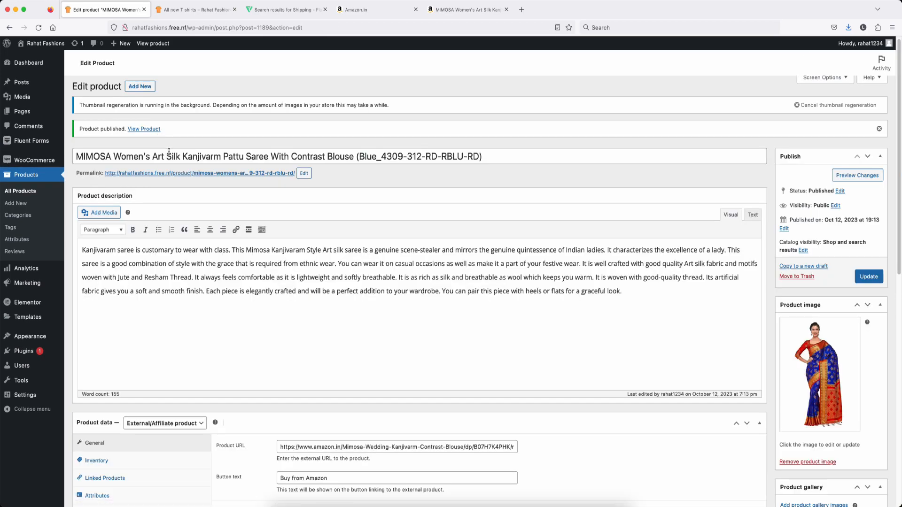
Step: Open the saree's live page in a new tab and follow Buy from Amazon to its Amazon.in listing
right_click(146, 132)
click(179, 136)
click(196, 9)
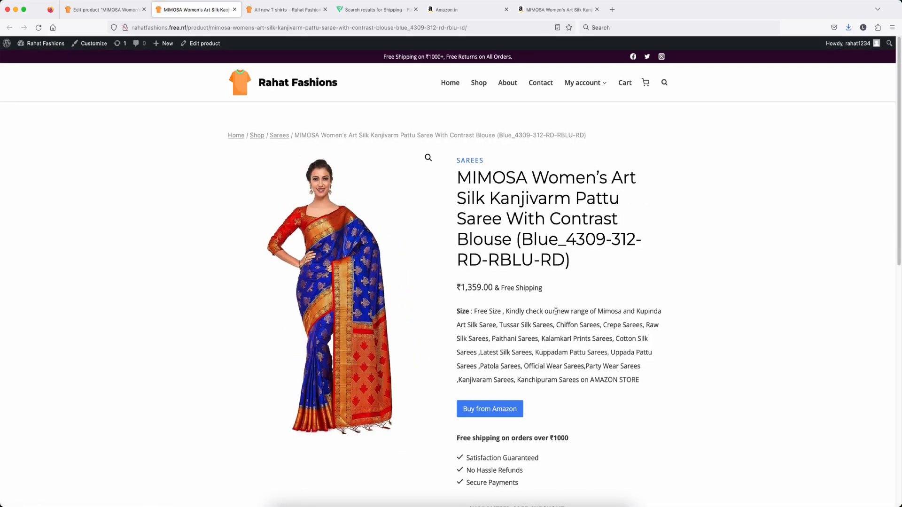
scroll(480, 211, down, 1)
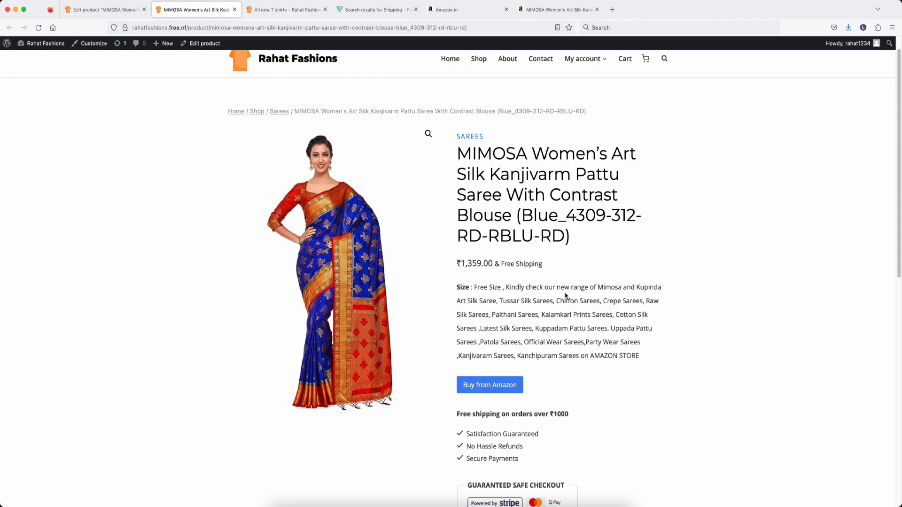
scroll(565, 289, down, 3)
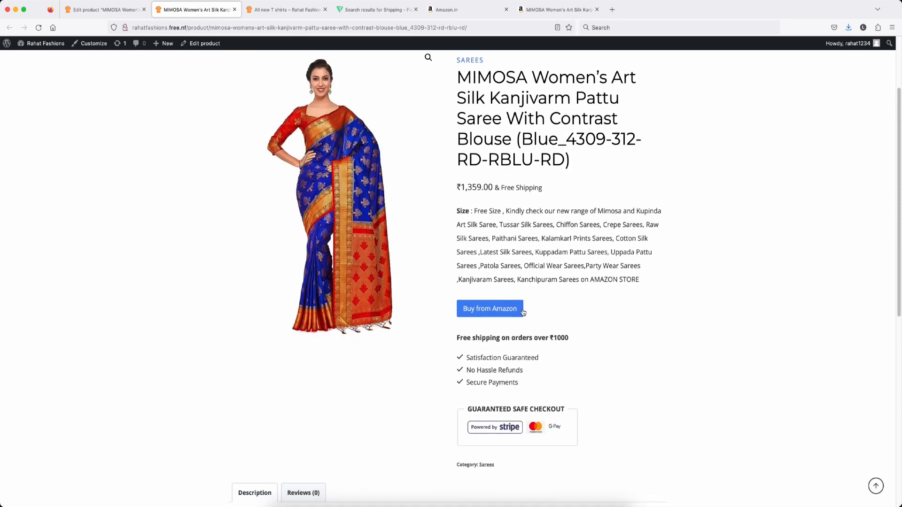
click(486, 314)
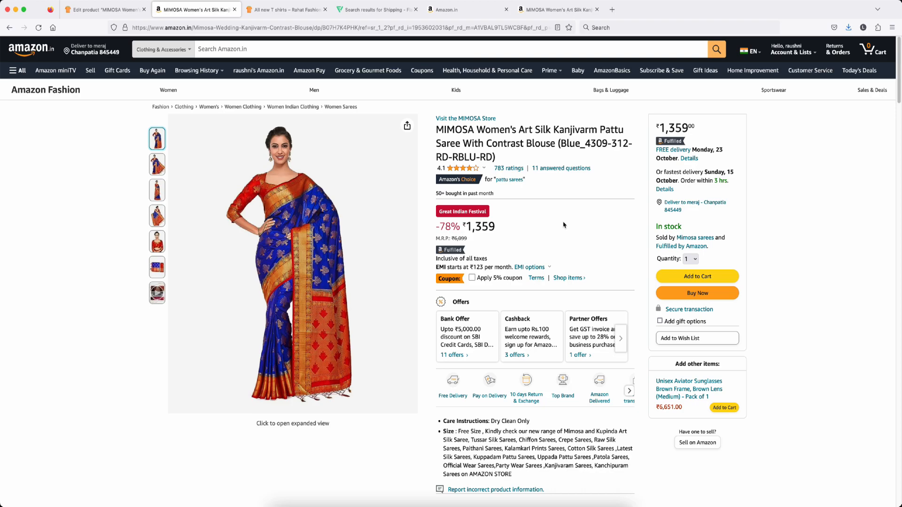
scroll(563, 225, down, 1)
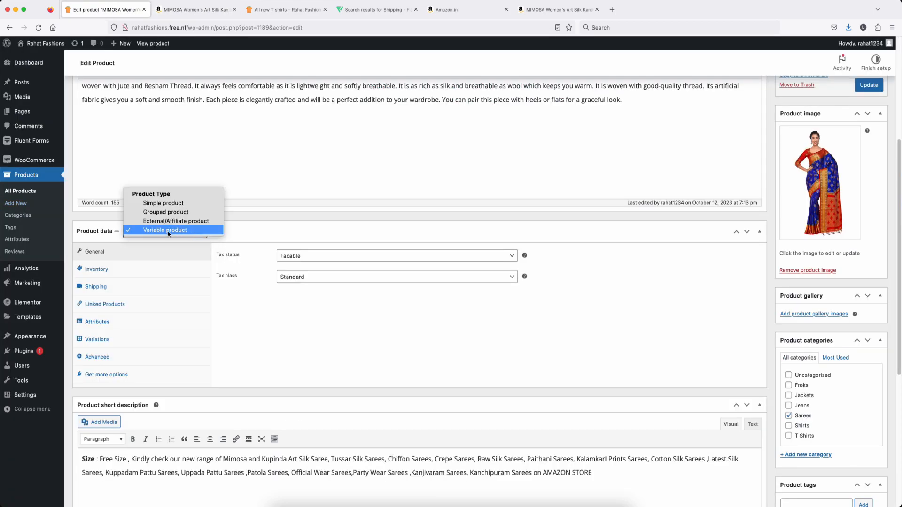
Step: Create a new product named 'Formal Trouser for men', correcting the Trousor misspelling
click(168, 230)
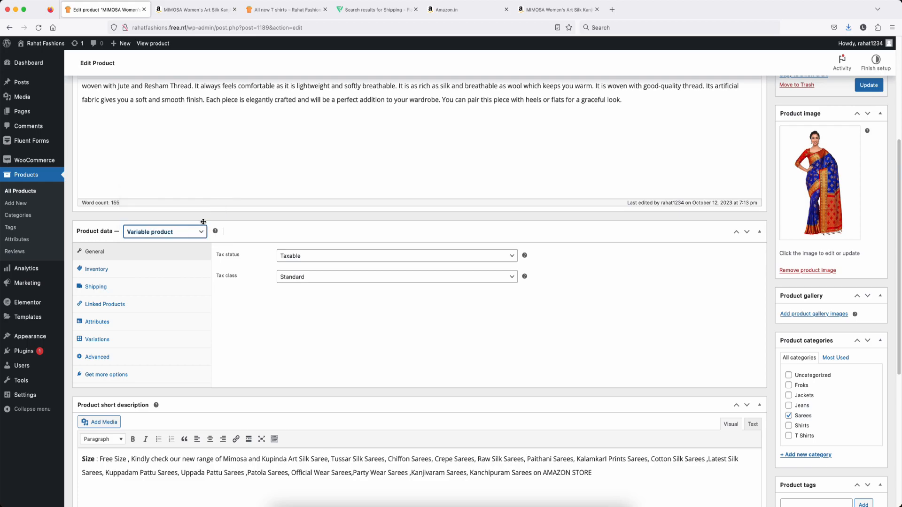
scroll(169, 221, up, 8)
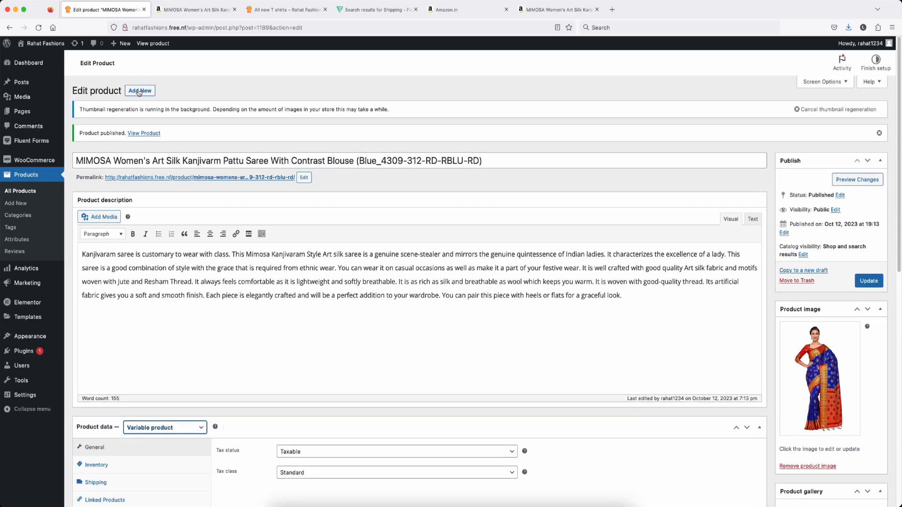
click(140, 91)
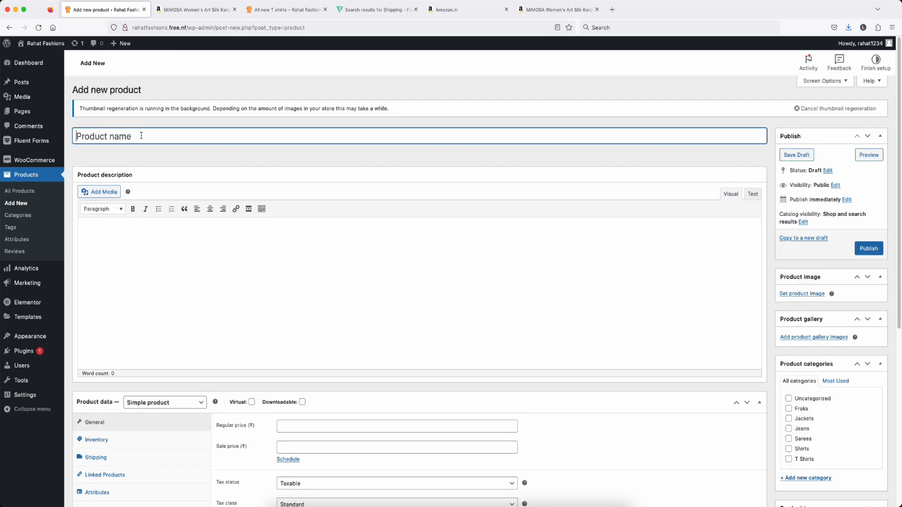
text(Formal Trousor for men)
right_click(119, 135)
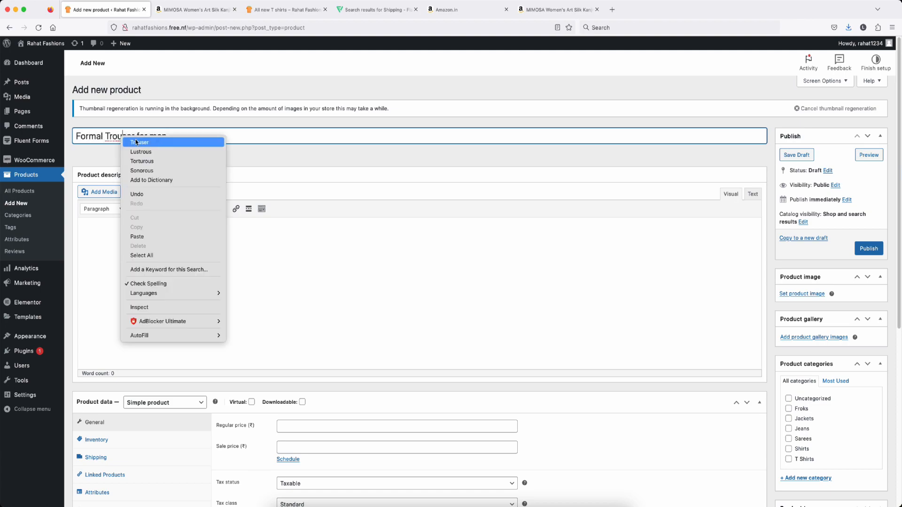
click(136, 140)
Step: Copy the All new T shirts short description into the trouser's short description
click(287, 9)
drag(576, 463, 483, 297)
click(106, 9)
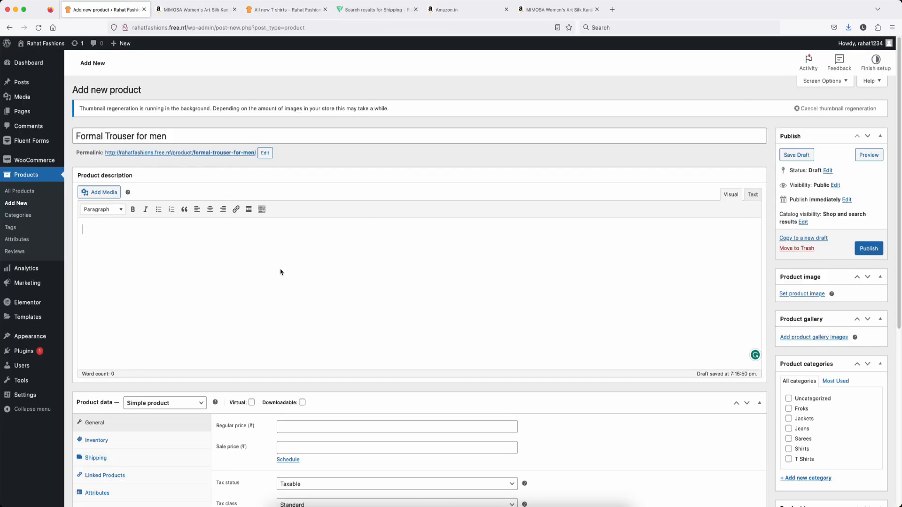
scroll(167, 348, down, 5)
click(168, 347)
key(super+v)
scroll(308, 146, up, 5)
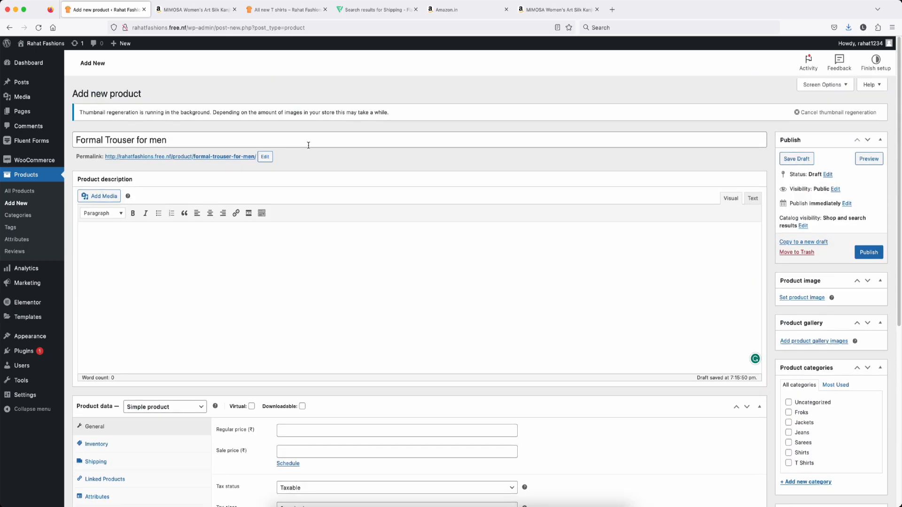
Step: Close the Amazon tab and paste the T shirts full description into the trouser's description
click(212, 11)
click(234, 9)
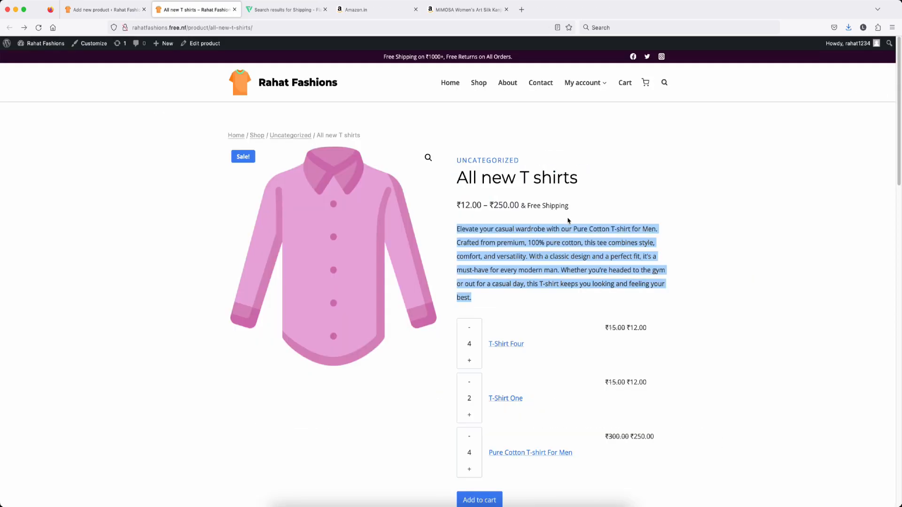
scroll(443, 285, down, 10)
scroll(443, 285, down, 4)
triple_click(365, 273)
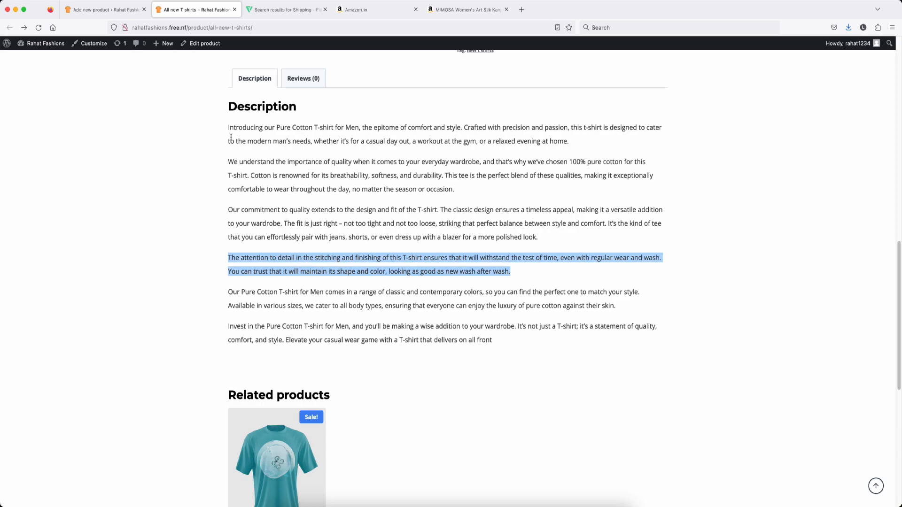
drag(229, 127, 519, 338)
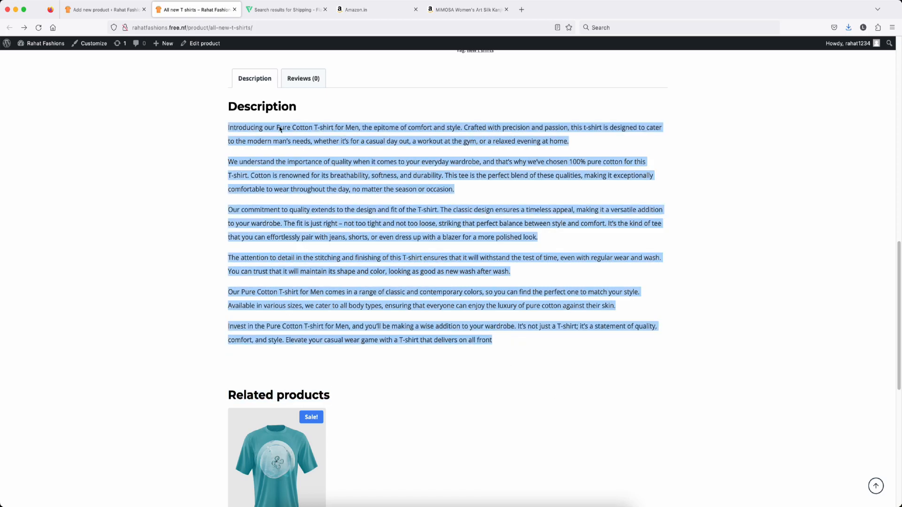
click(106, 10)
key(ctrl+v)
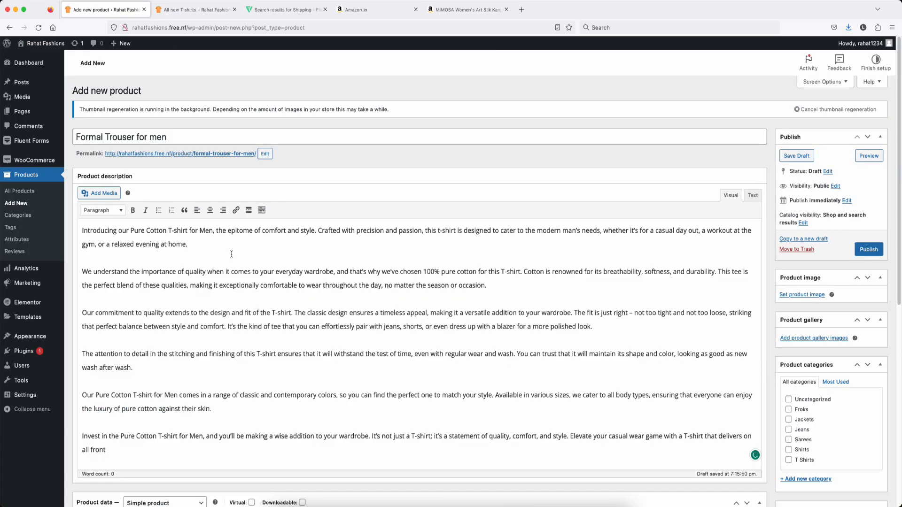
scroll(155, 230, down, 8)
Step: Make the trouser a taxable Variable product with the GST 18% tax class
click(188, 227)
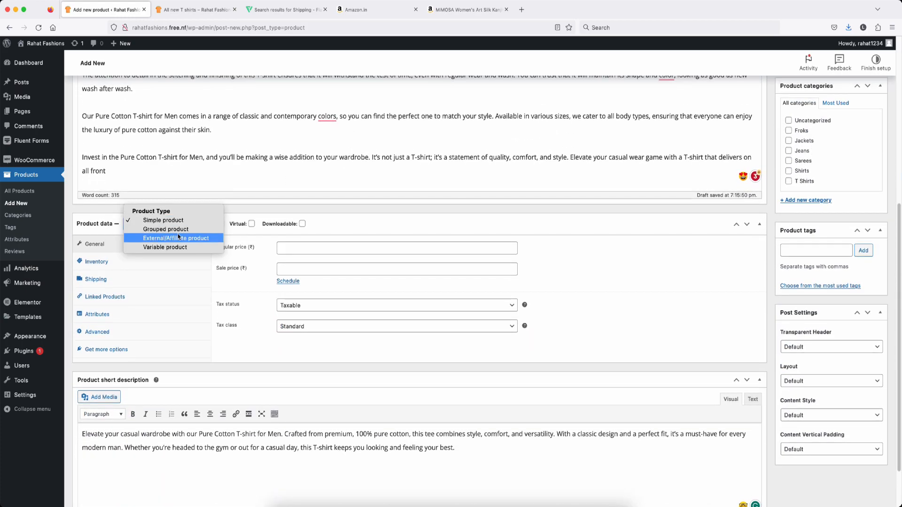
click(179, 245)
click(178, 248)
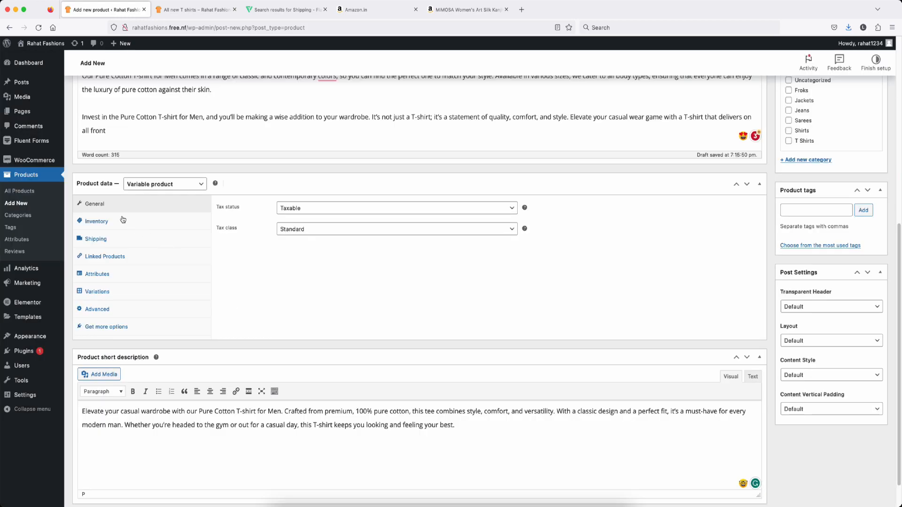
click(342, 207)
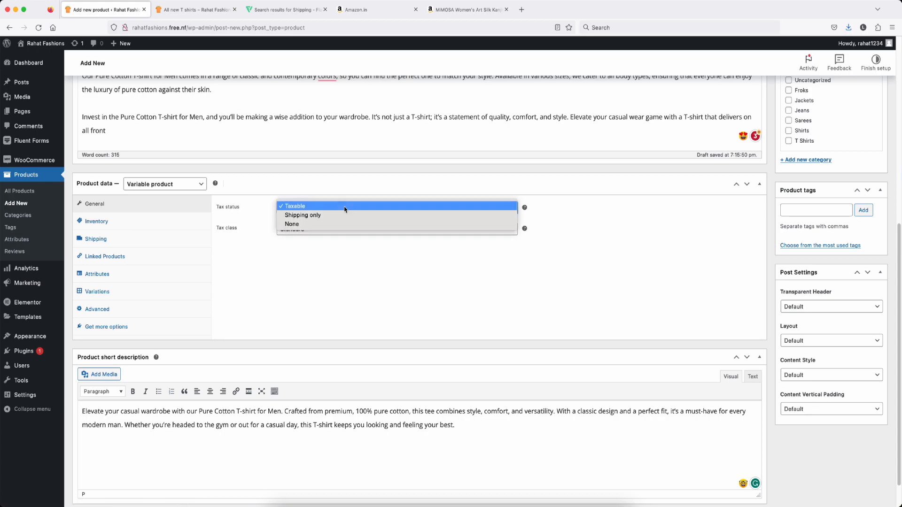
click(344, 207)
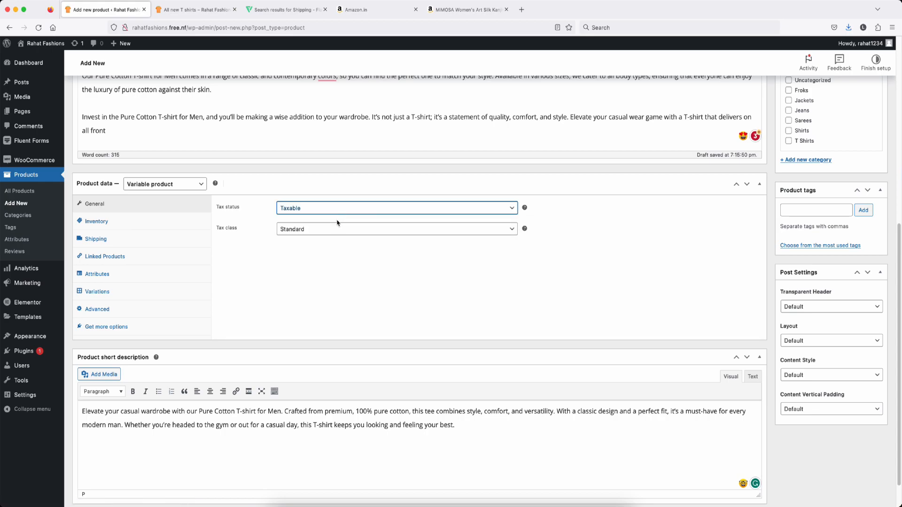
click(328, 230)
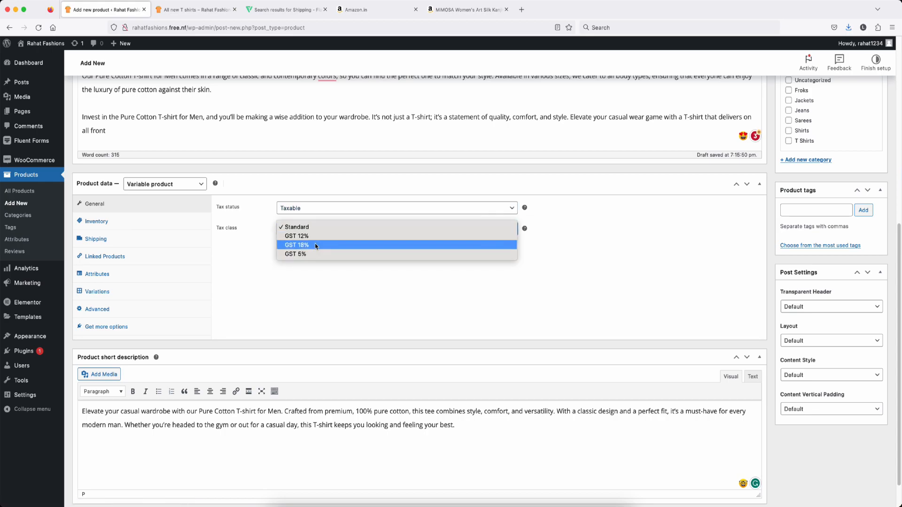
click(320, 244)
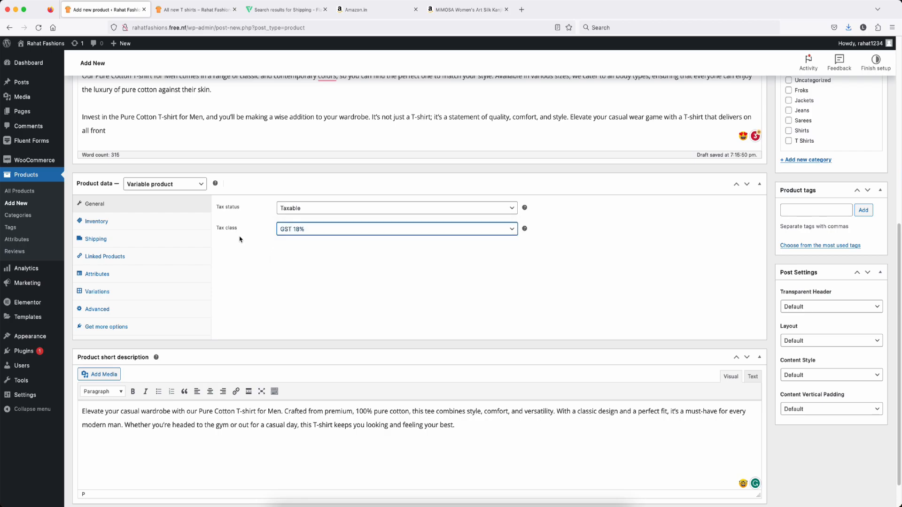
Step: Give the trouser the clothes shipping class and check the upsells field
click(105, 222)
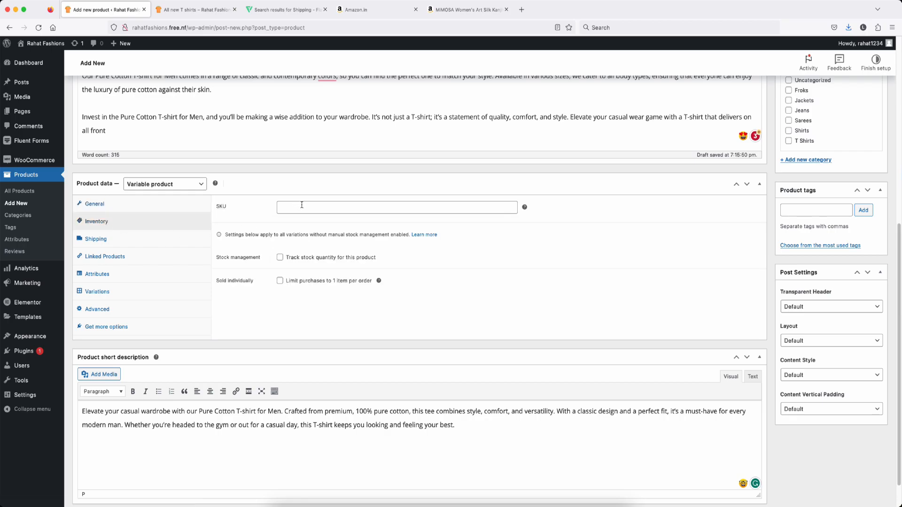
click(103, 241)
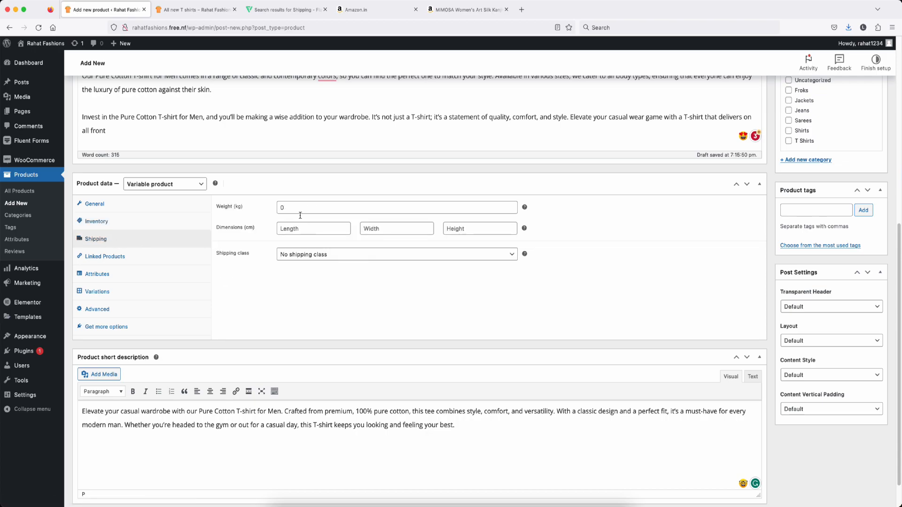
click(348, 257)
click(326, 266)
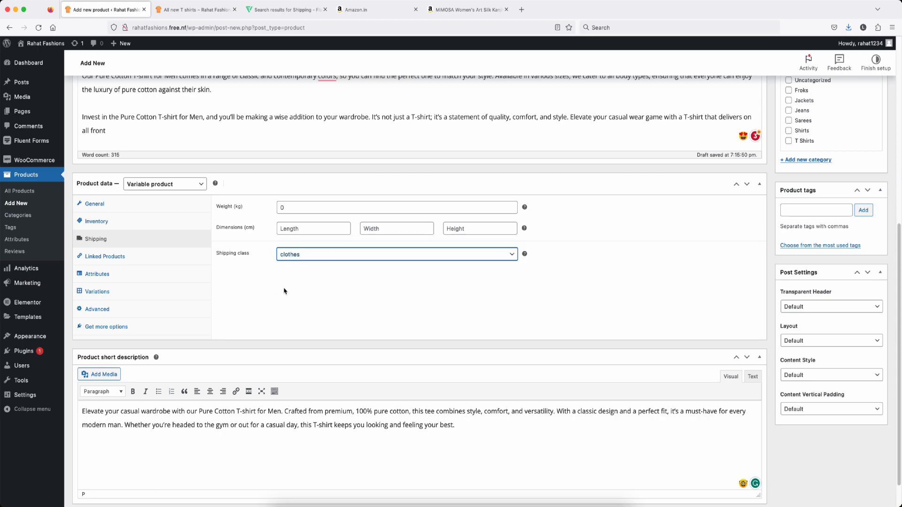
scroll(258, 287, down, 2)
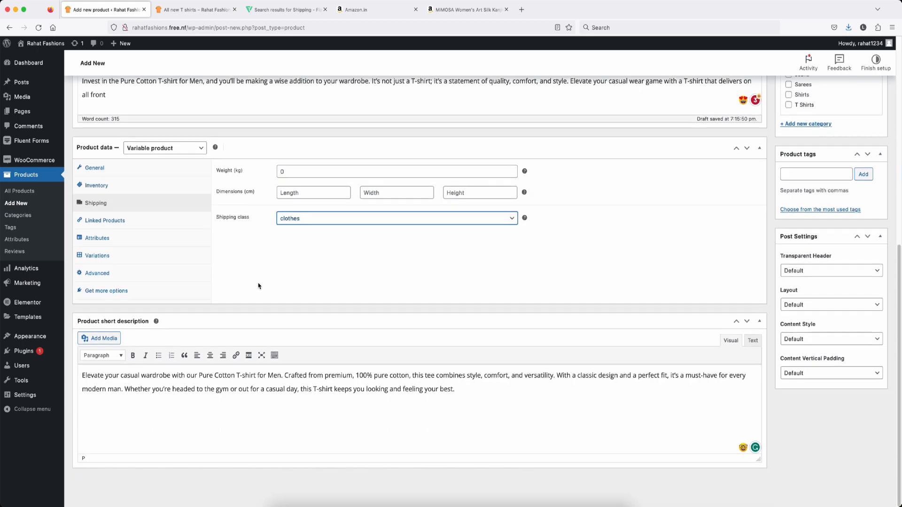
click(103, 223)
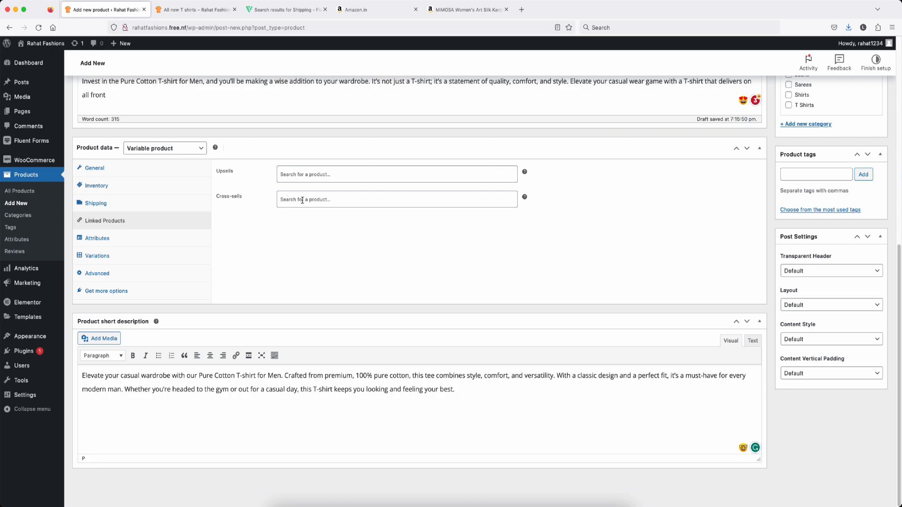
click(302, 172)
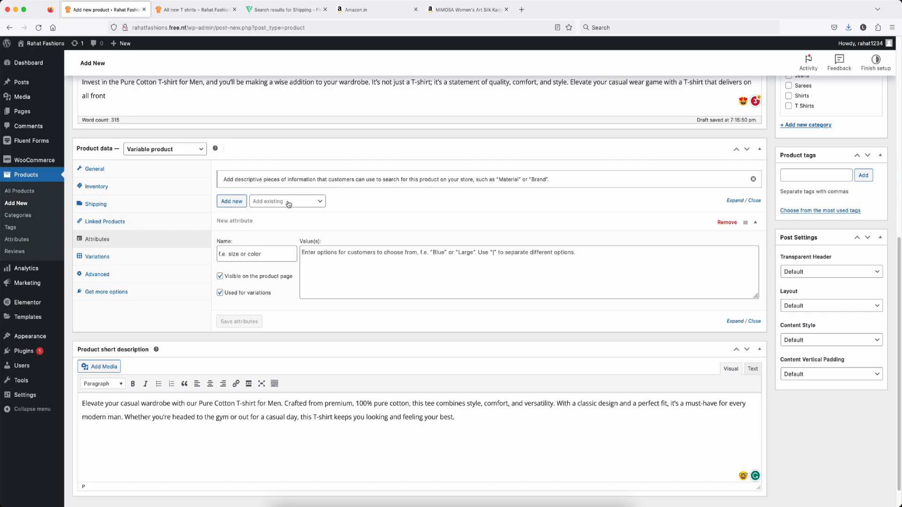
click(289, 202)
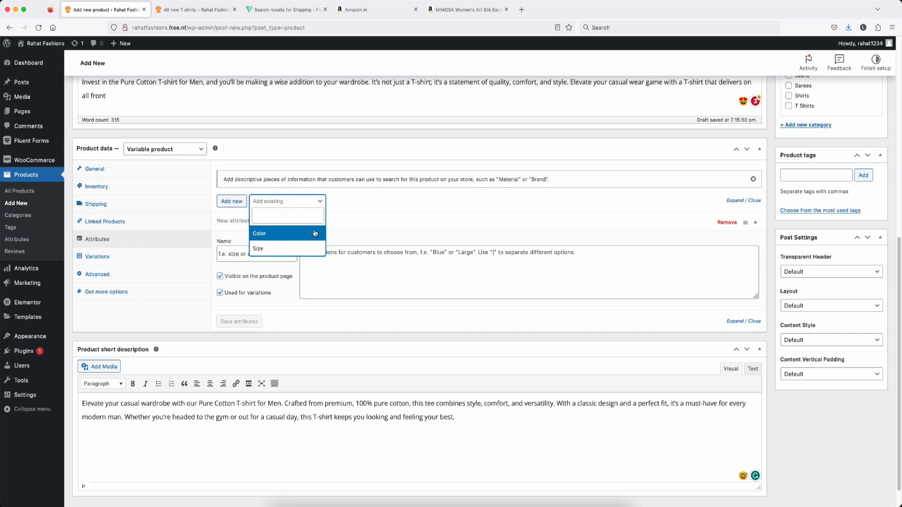
Step: Add the Color attribute with a newly created 'Balck' value and save the attributes
click(273, 237)
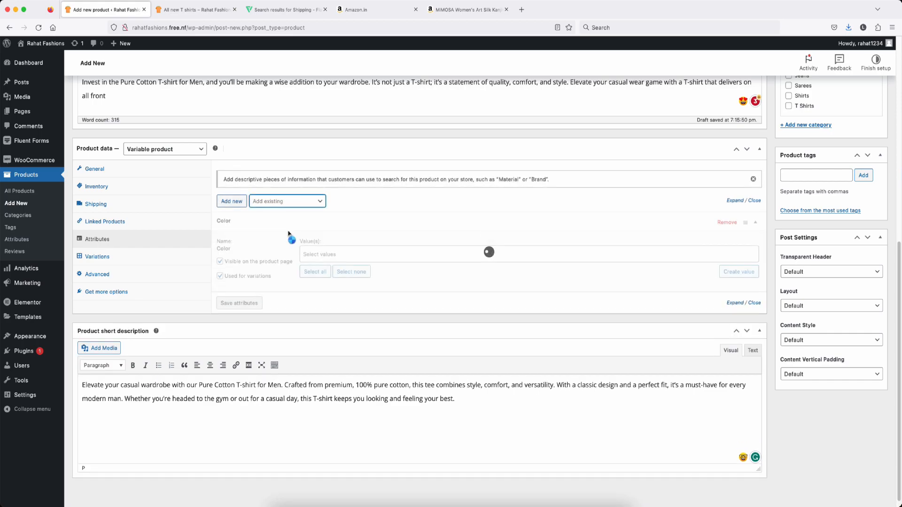
scroll(270, 229, down, 1)
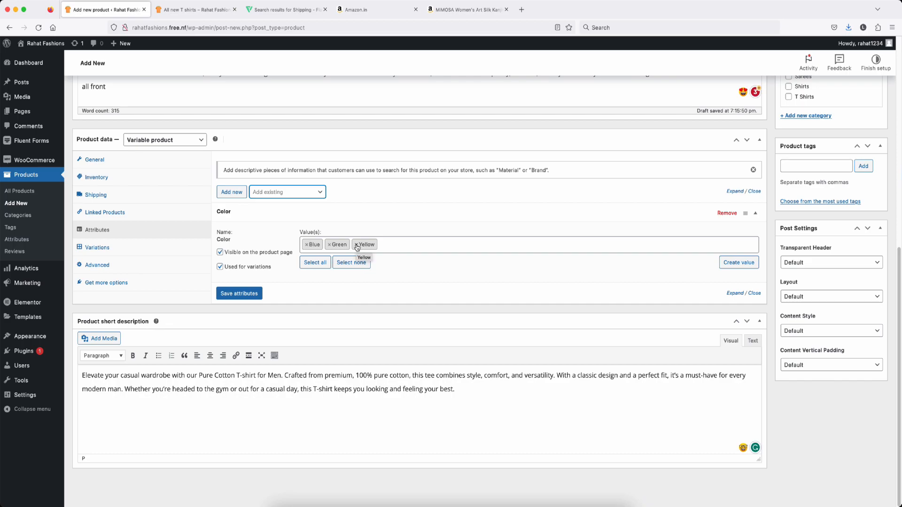
click(735, 266)
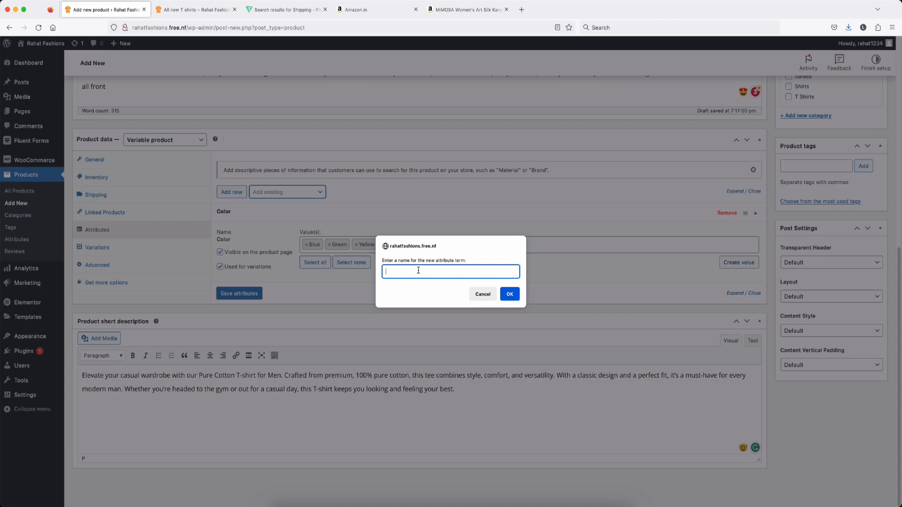
text(Balck)
click(510, 294)
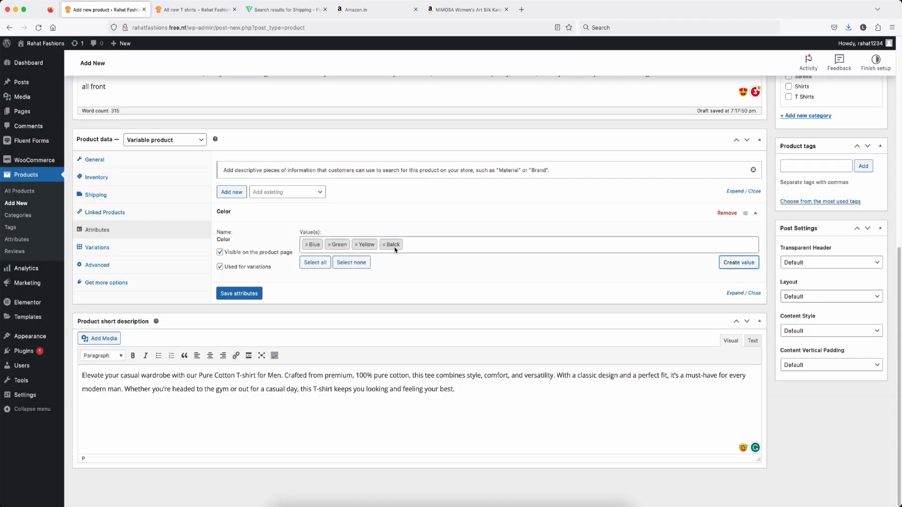
click(238, 293)
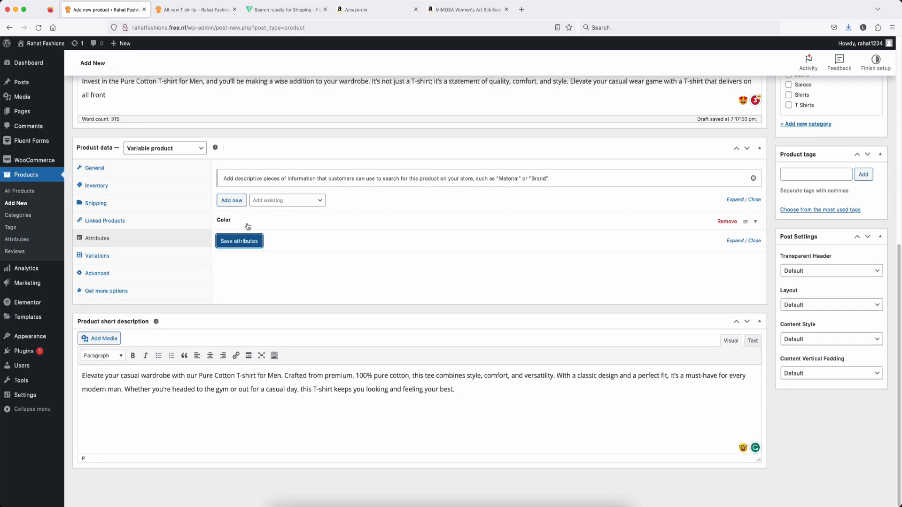
click(239, 236)
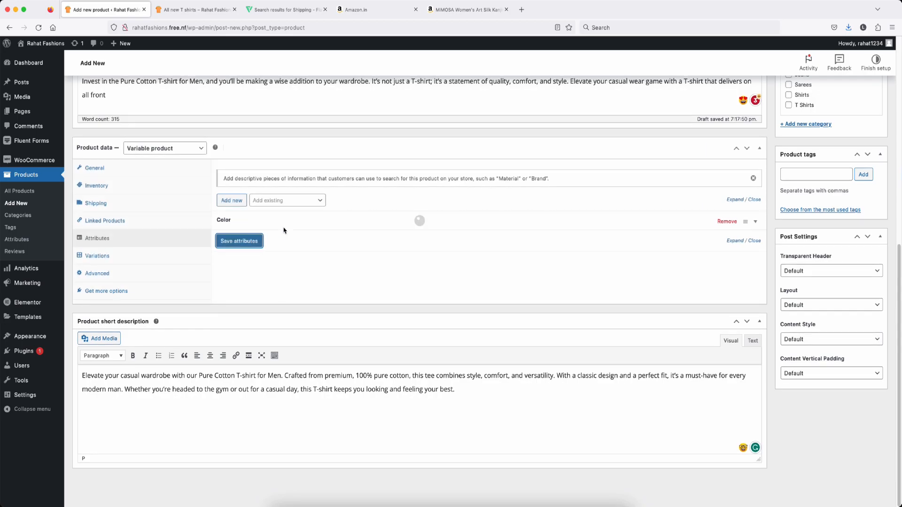
Step: Add the Size attribute (M, S, XX) and save both attributes
click(304, 203)
click(314, 242)
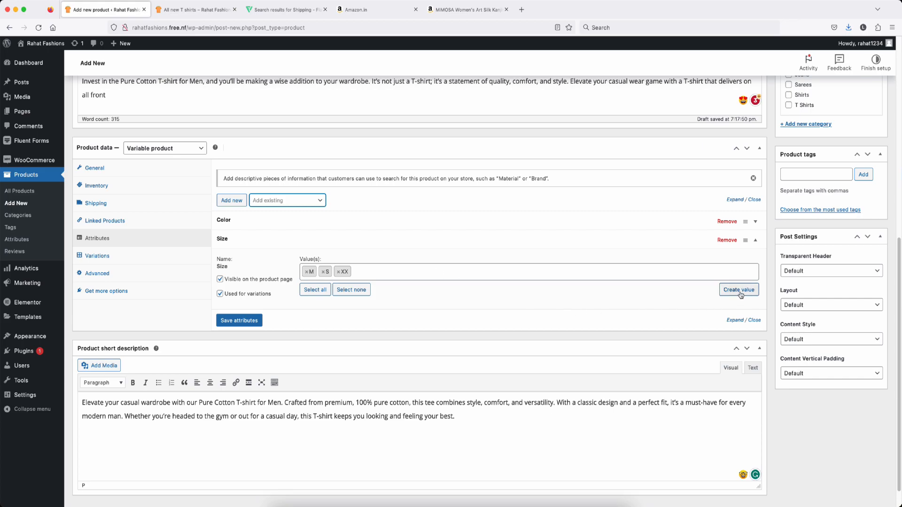
click(233, 322)
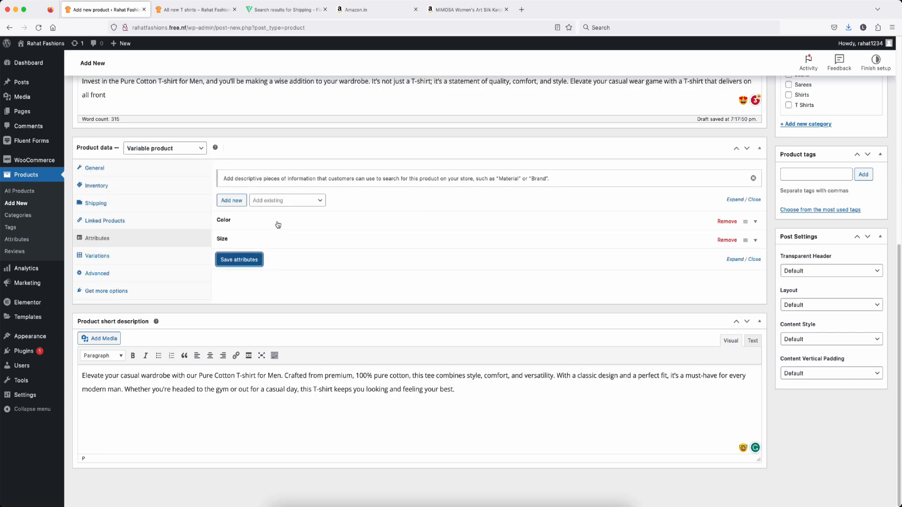
click(96, 258)
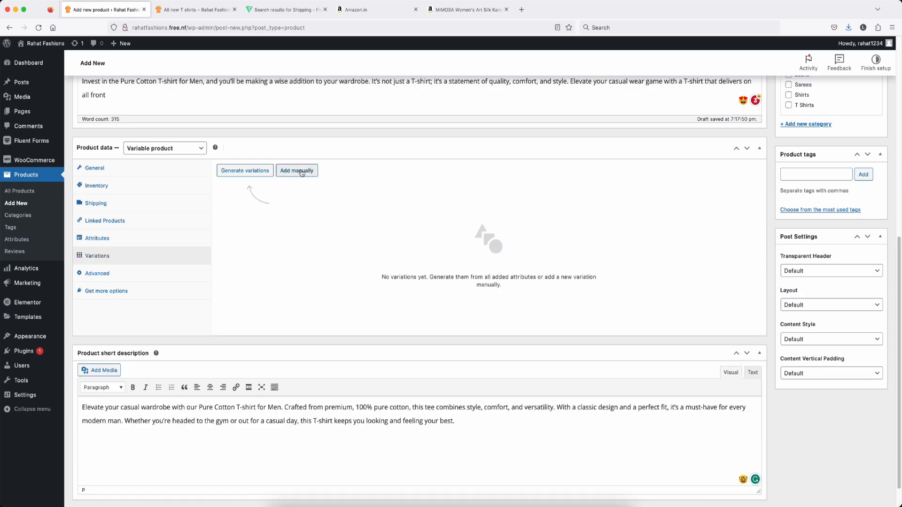
Step: Generate all 12 colour-and-size variations of the Formal Trouser, starting with Balck/M
click(239, 172)
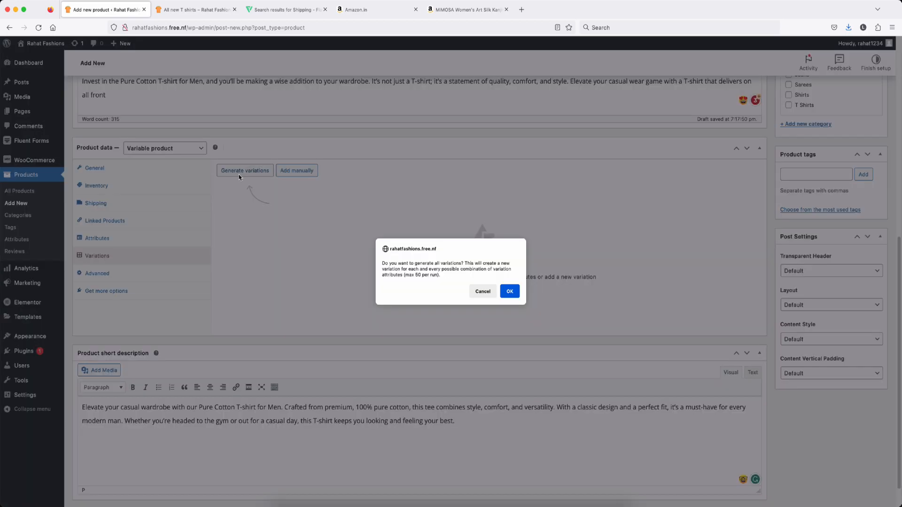
click(510, 293)
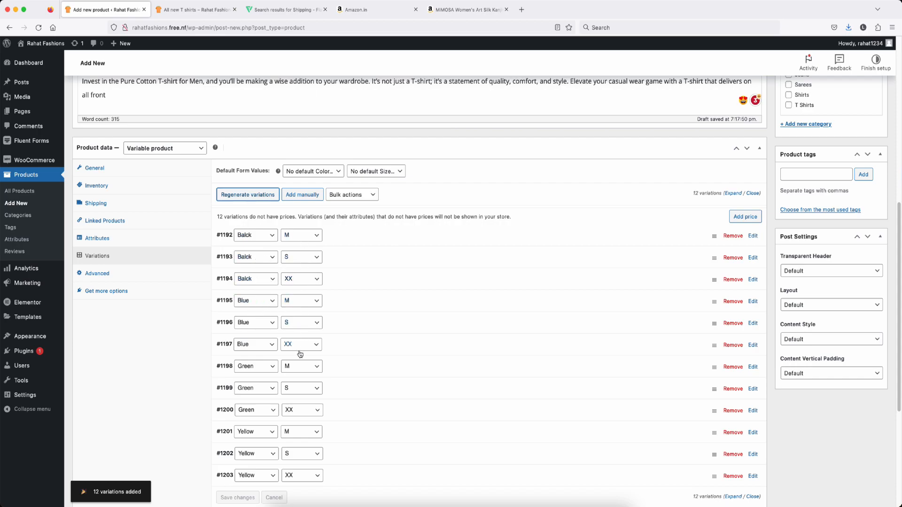
scroll(300, 354, up, 1)
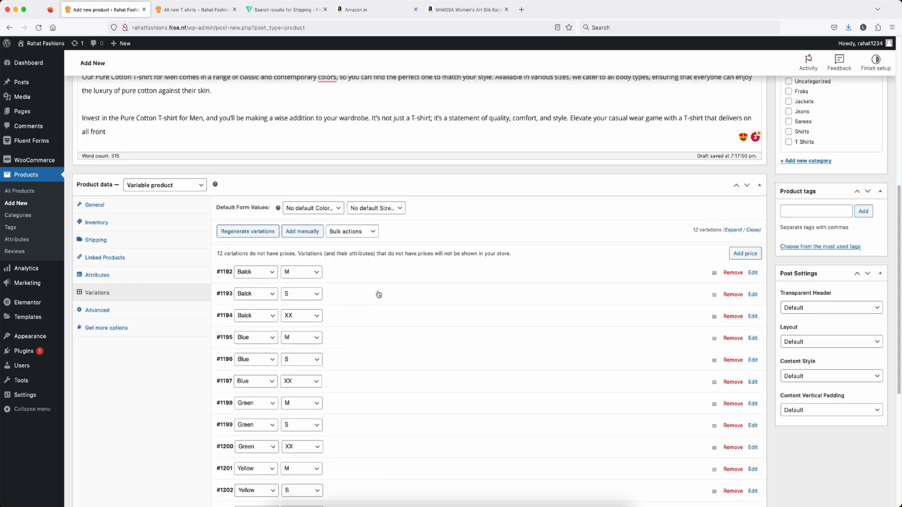
scroll(420, 289, up, 1)
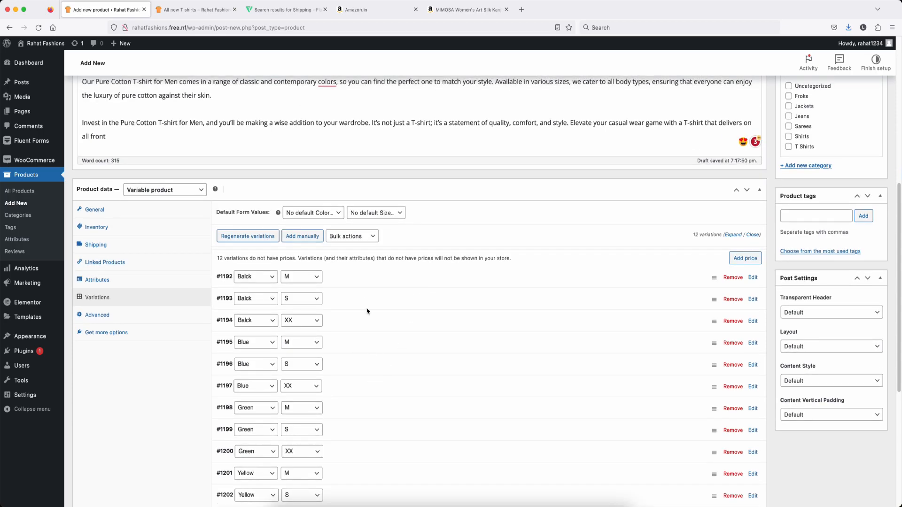
click(372, 281)
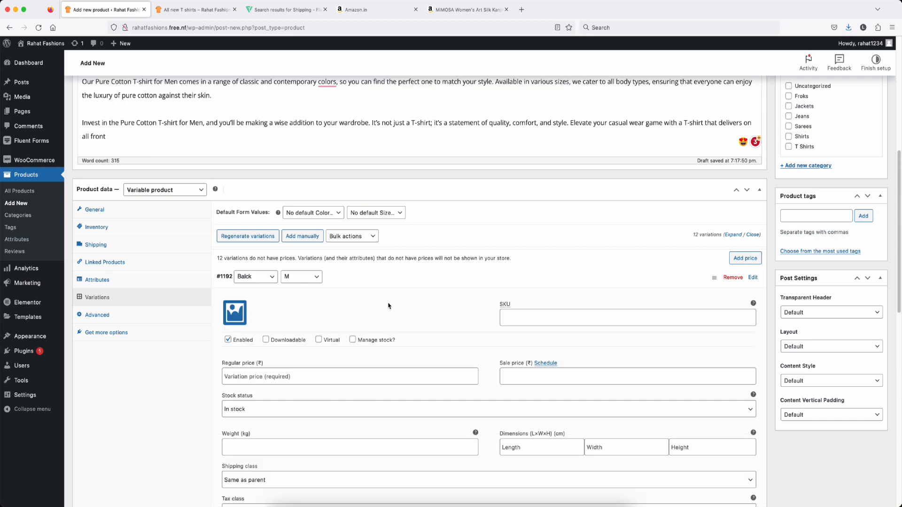
Step: Set the truck picture from the media library as variation #1192's image
scroll(397, 351, down, 3)
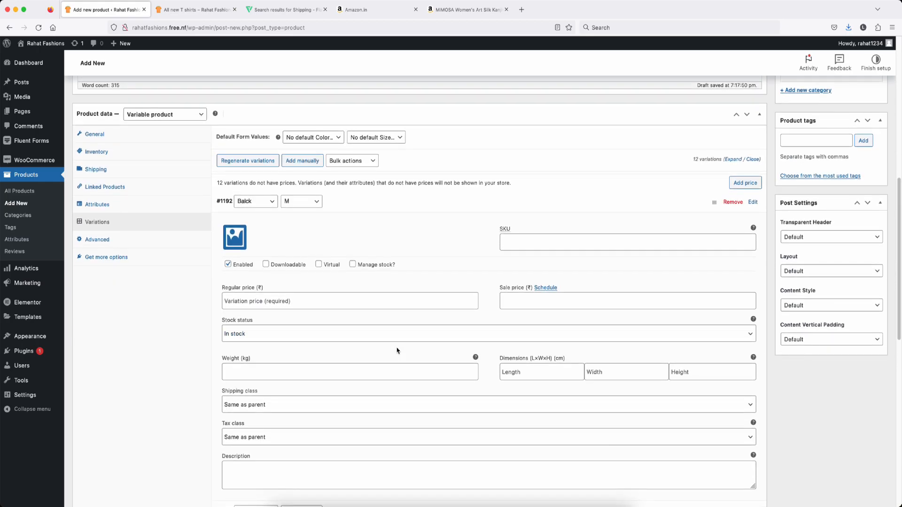
scroll(308, 301, down, 1)
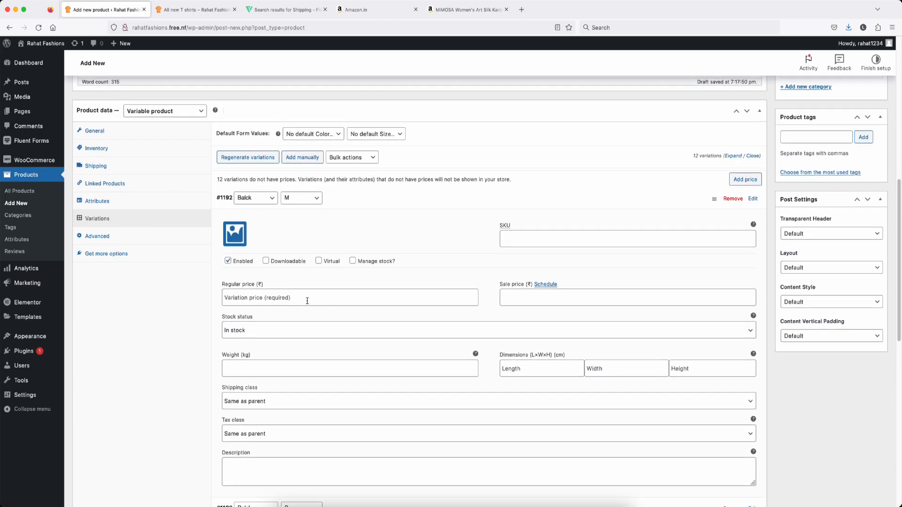
click(234, 234)
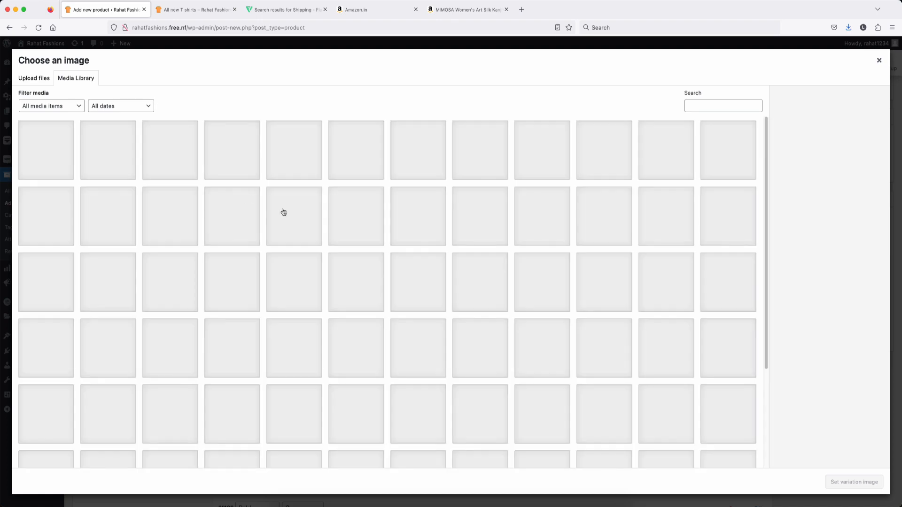
click(480, 150)
click(854, 482)
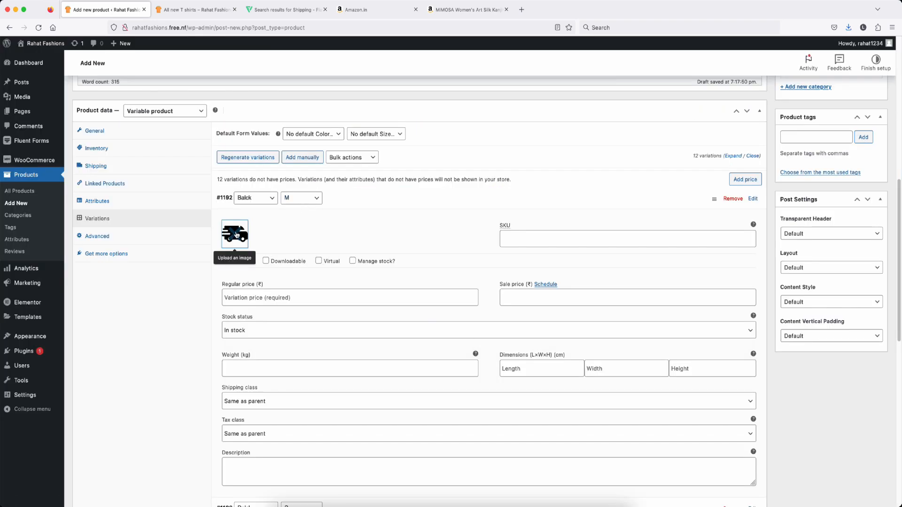
Step: Give the Balck/M variation regular price 120 and sale price 110, and save the variations
scroll(288, 291, down, 1)
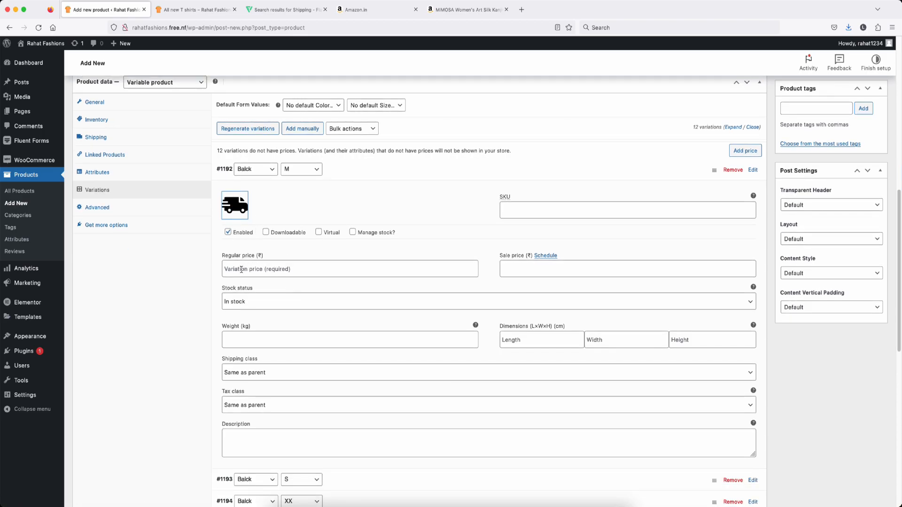
click(298, 270)
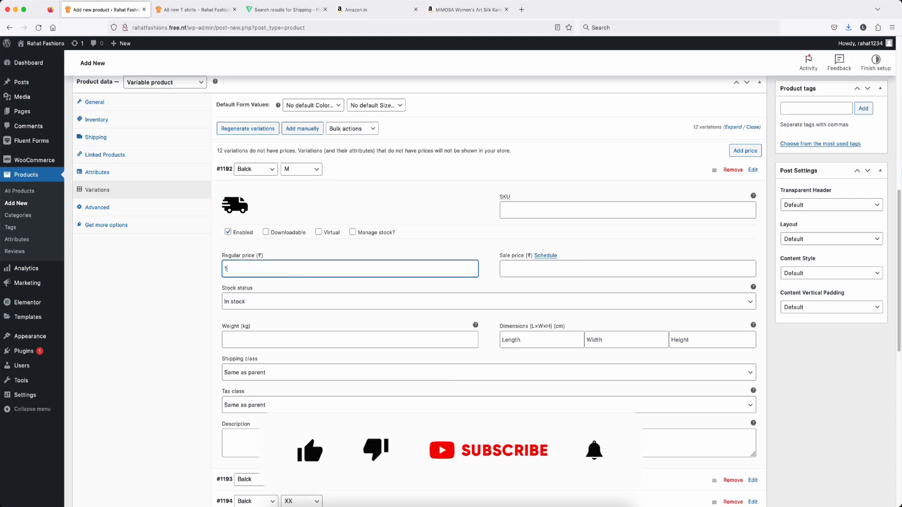
text(120)
click(503, 269)
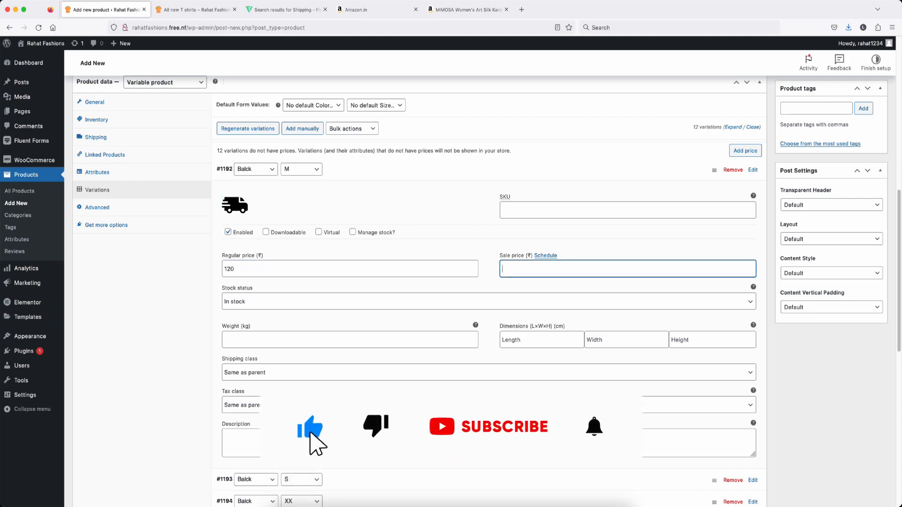
text(110)
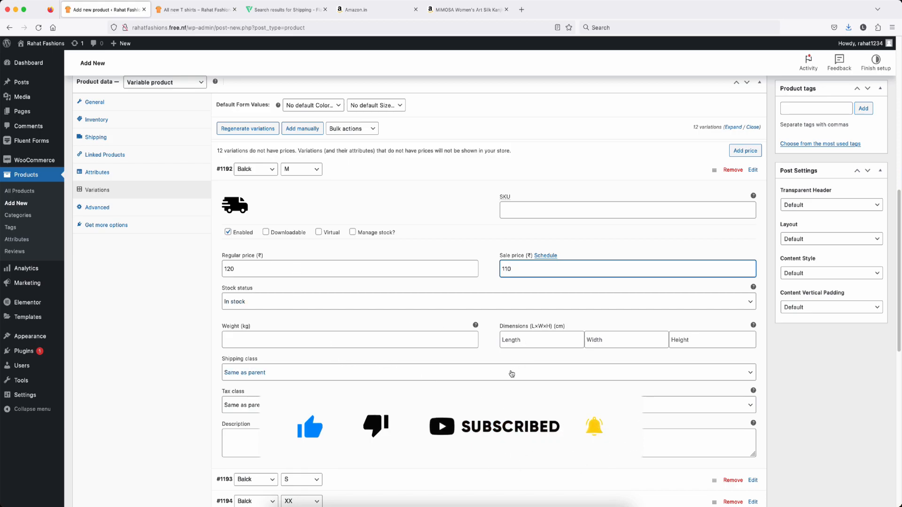
scroll(350, 435, down, 3)
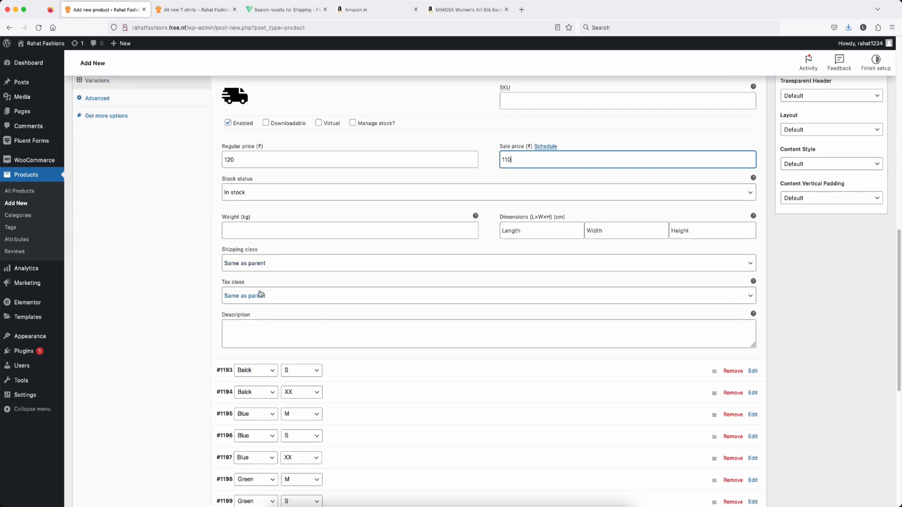
scroll(288, 299, down, 1)
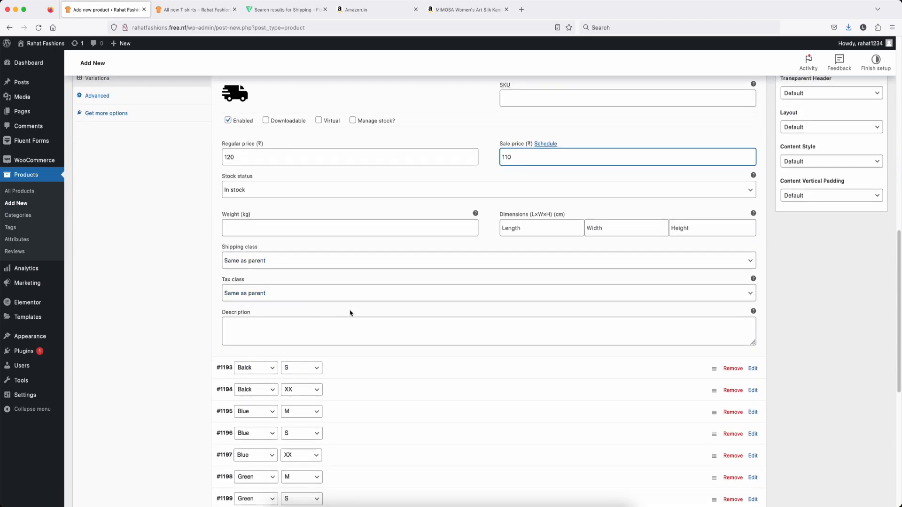
scroll(353, 312, down, 2)
scroll(383, 317, down, 2)
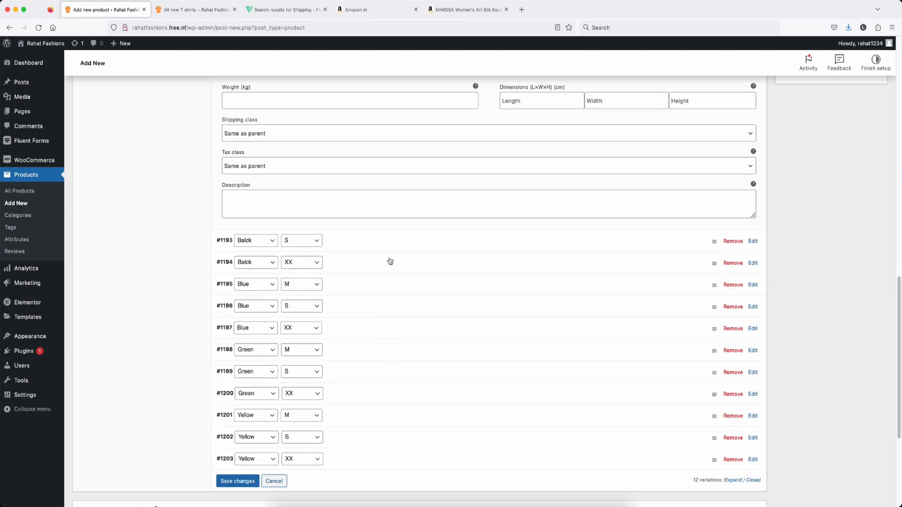
click(243, 481)
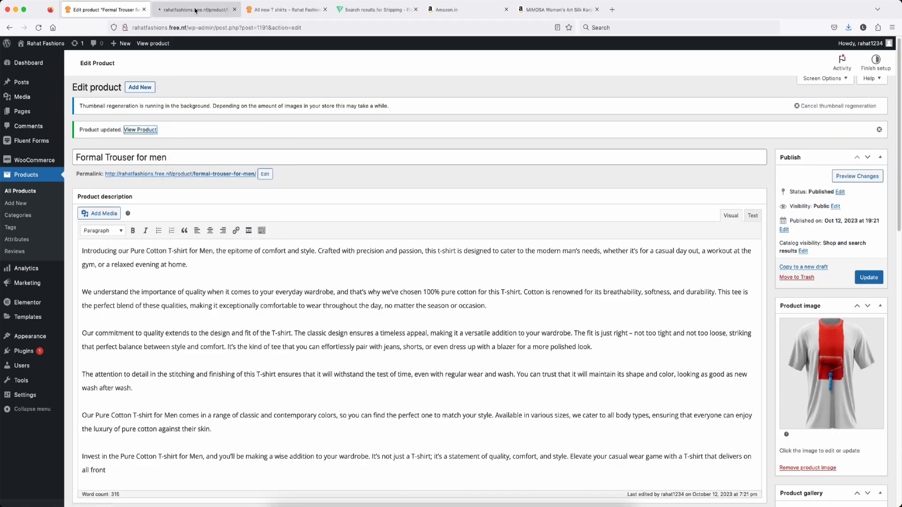
click(196, 10)
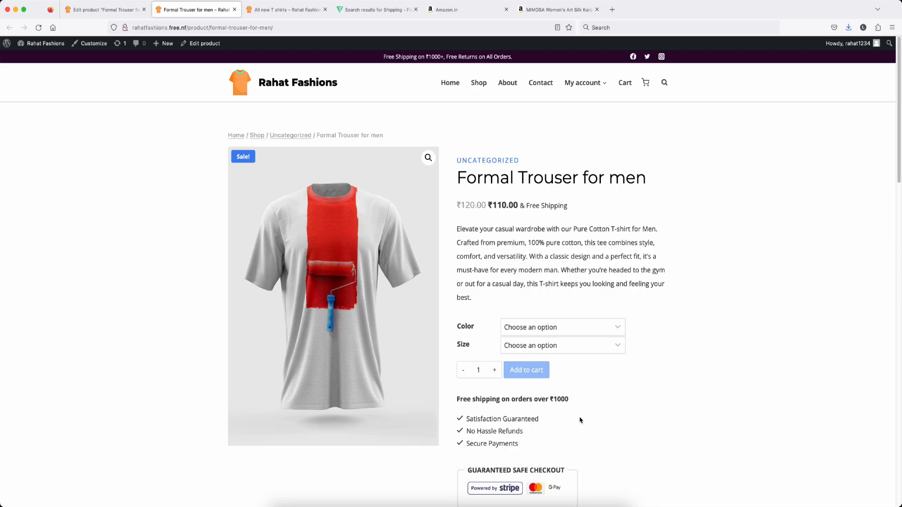
click(79, 10)
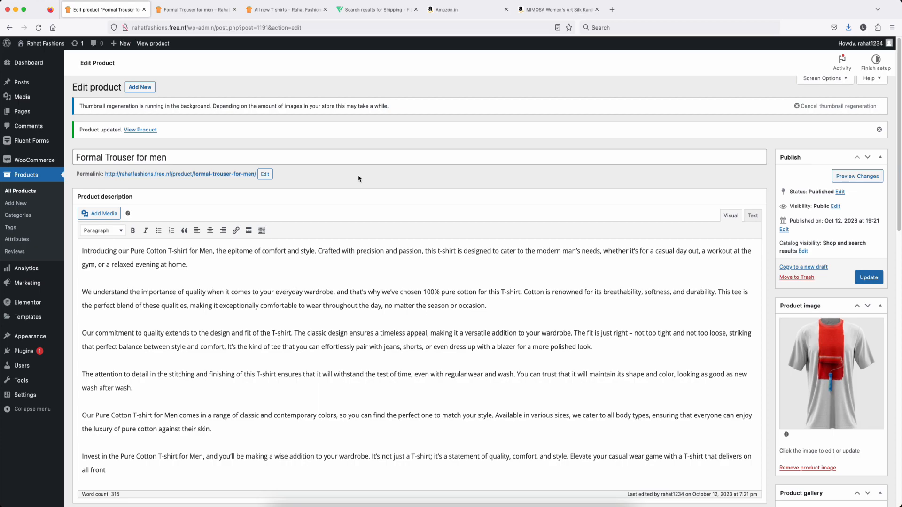
mouse_move(32, 161)
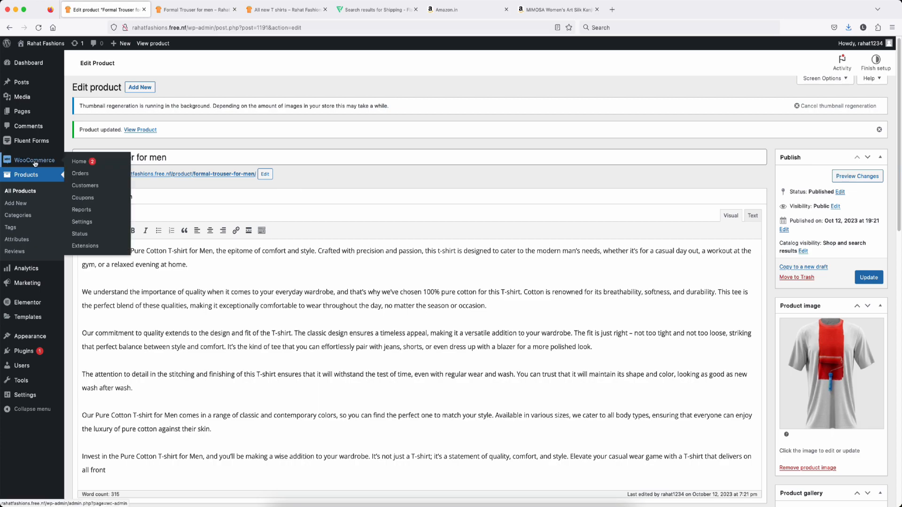
click(80, 174)
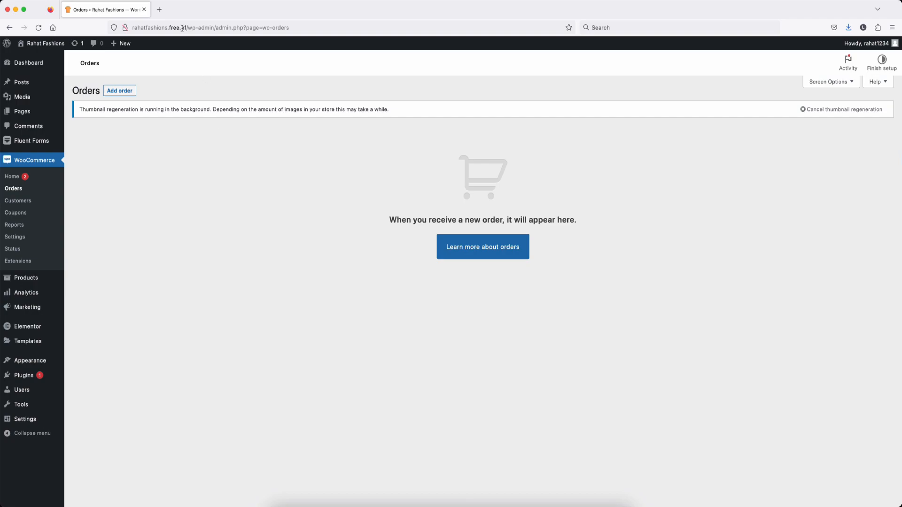
Step: Open the Pure Cotton T-shirt For Men product page on the Rahat Fashions storefront
drag(186, 27, 133, 27)
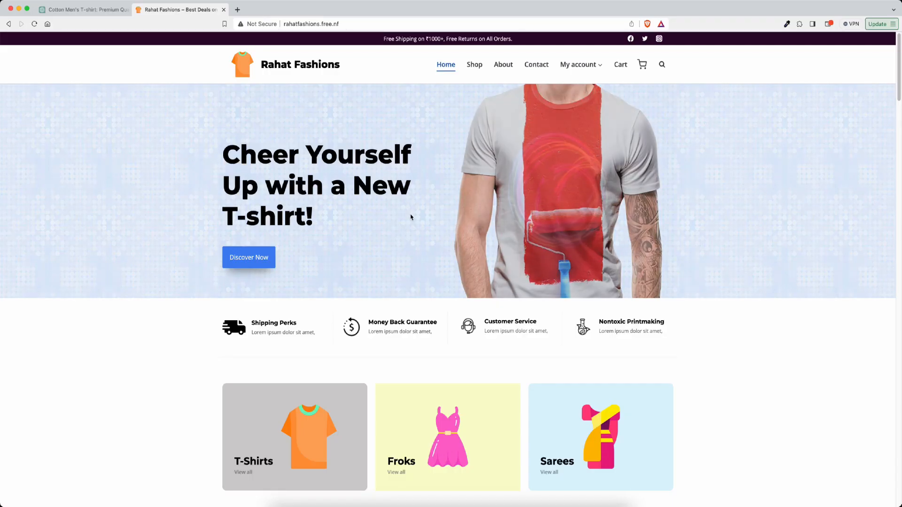
scroll(412, 207, down, 5)
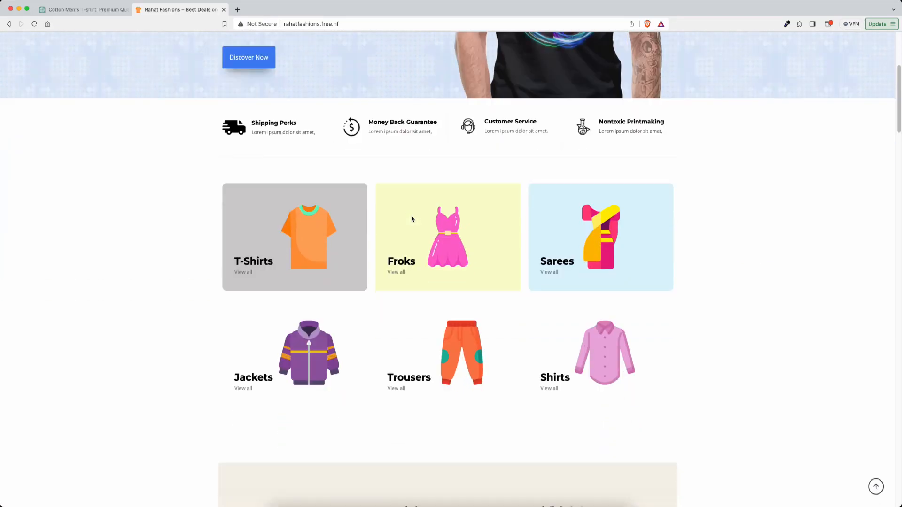
scroll(412, 219, down, 20)
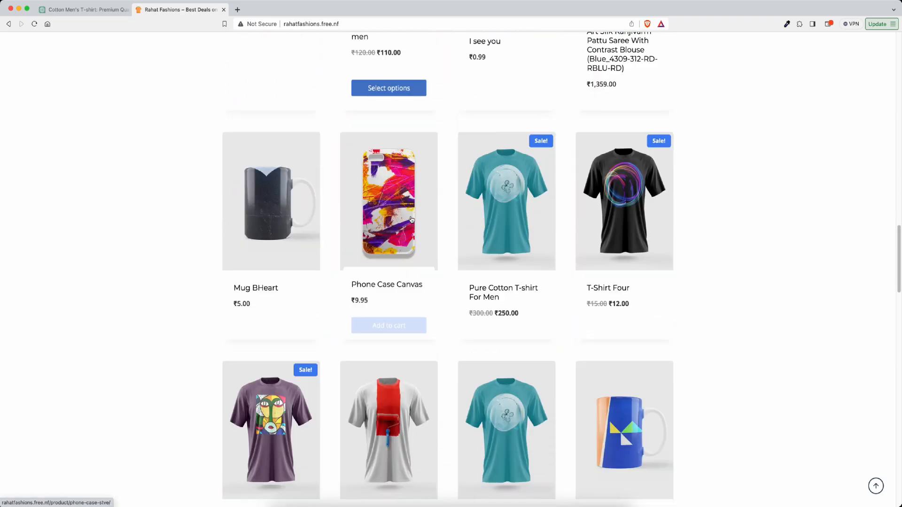
scroll(412, 219, up, 1)
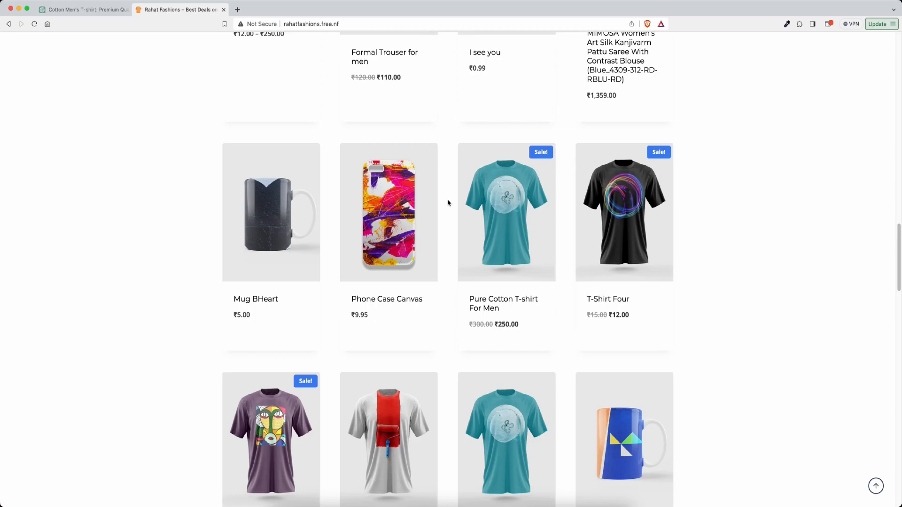
mouse_move(503, 200)
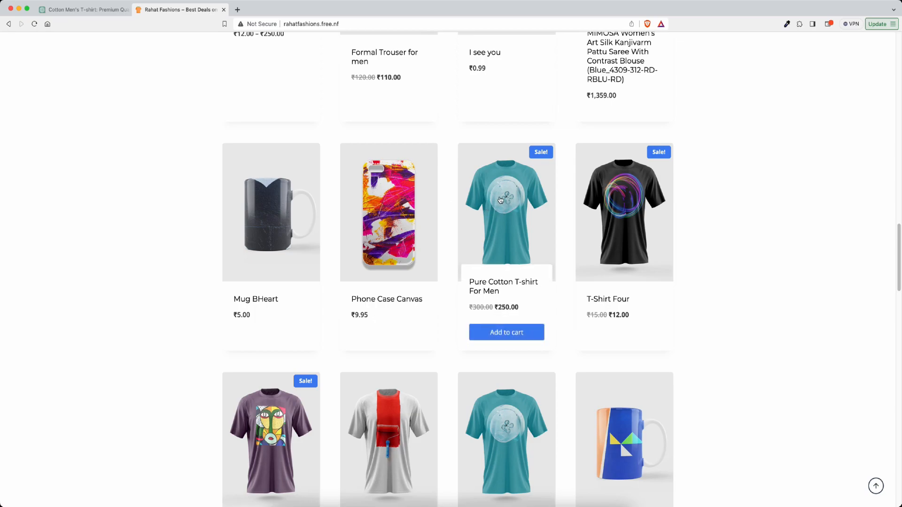
click(504, 198)
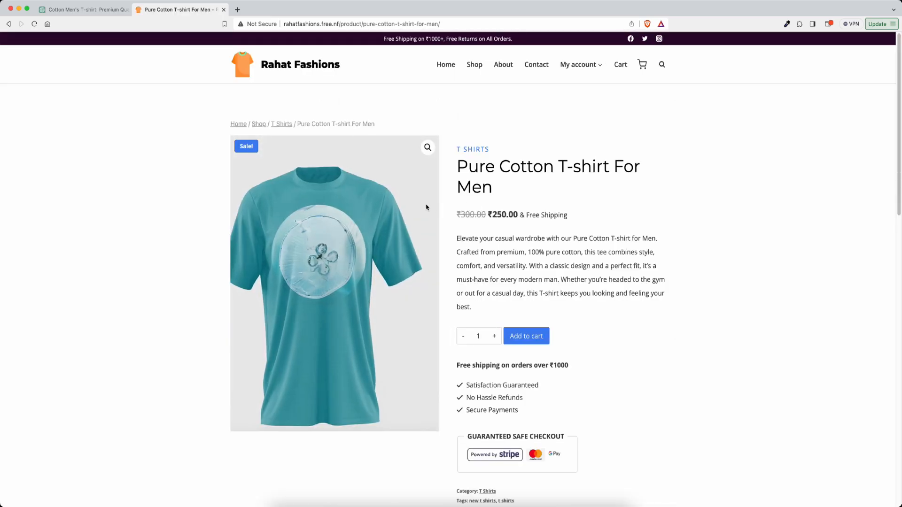
Step: Add two of the shirts to the cart and view the ₹500.00 cart
click(495, 338)
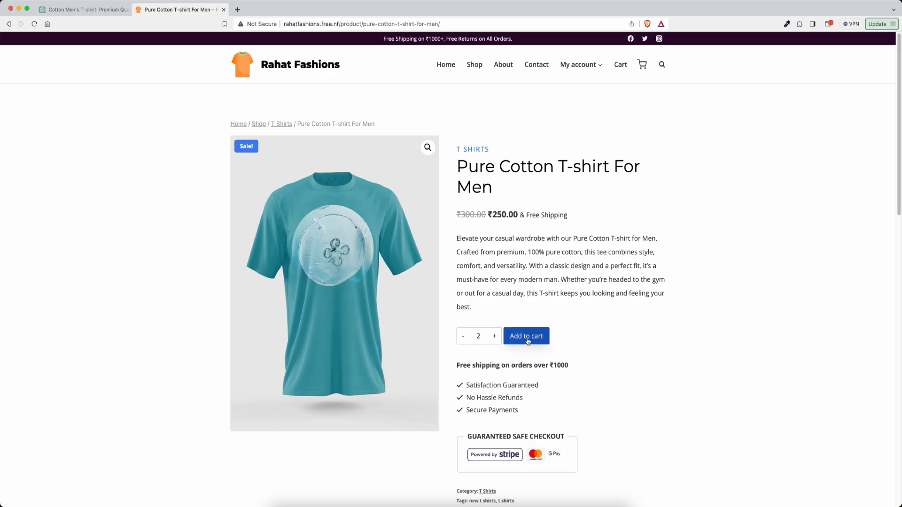
click(528, 341)
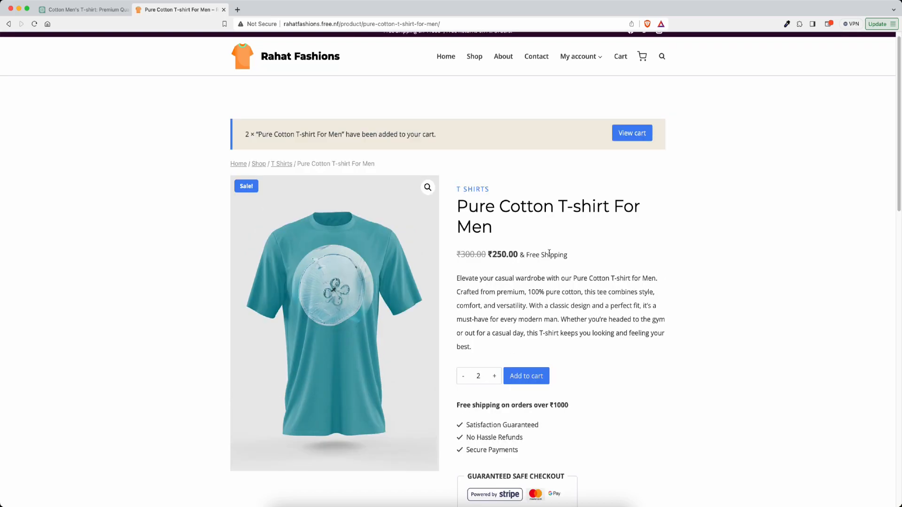
click(631, 138)
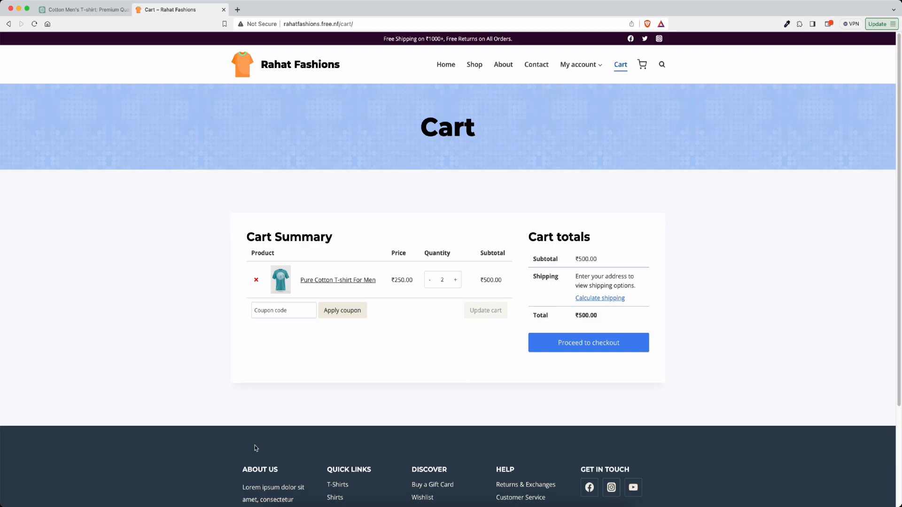
key(ctrl+Up)
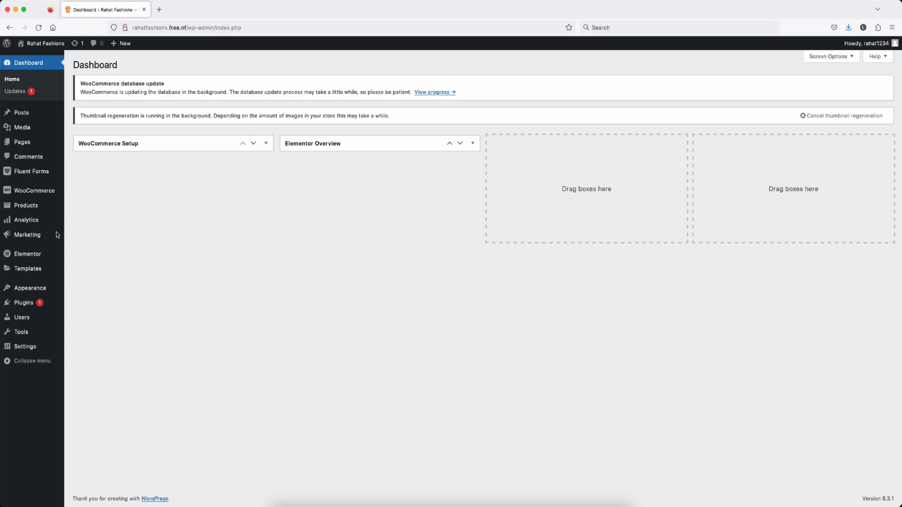
Step: Start a new coupon under Marketing > Coupons with a generated coupon code
mouse_move(24, 238)
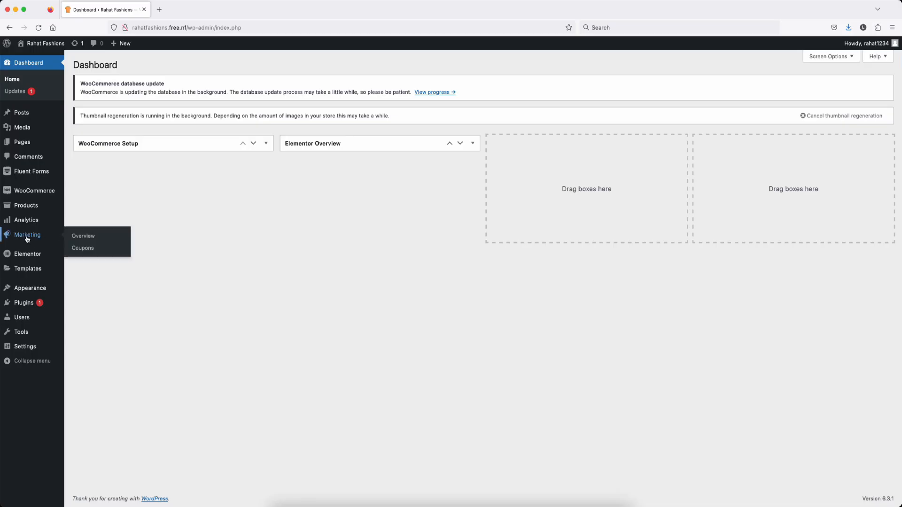
click(84, 249)
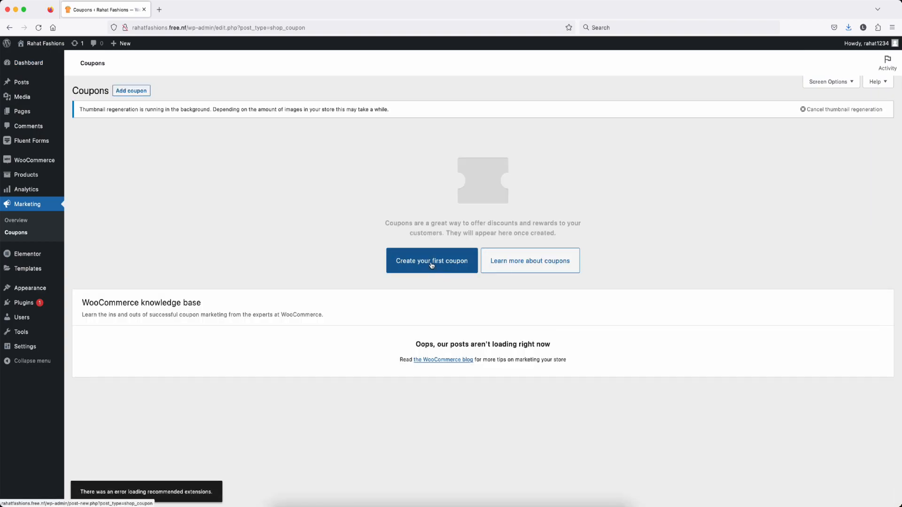
click(431, 265)
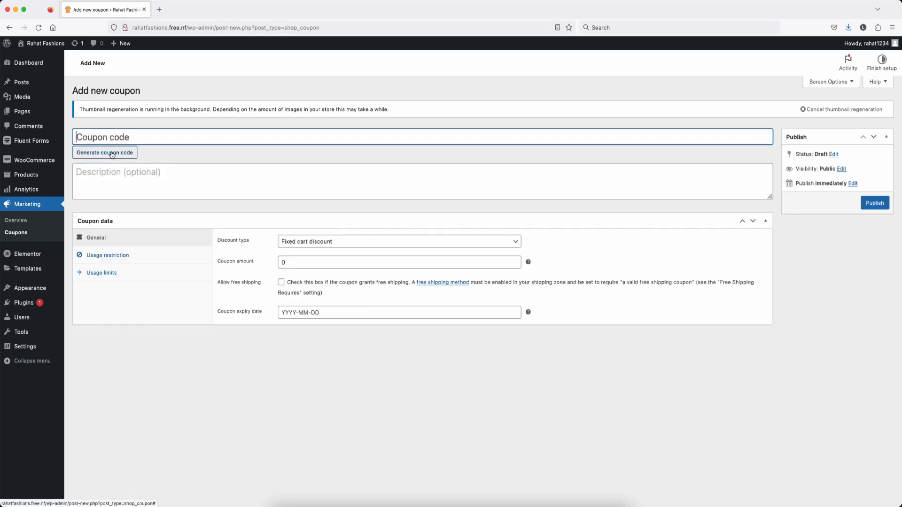
click(112, 153)
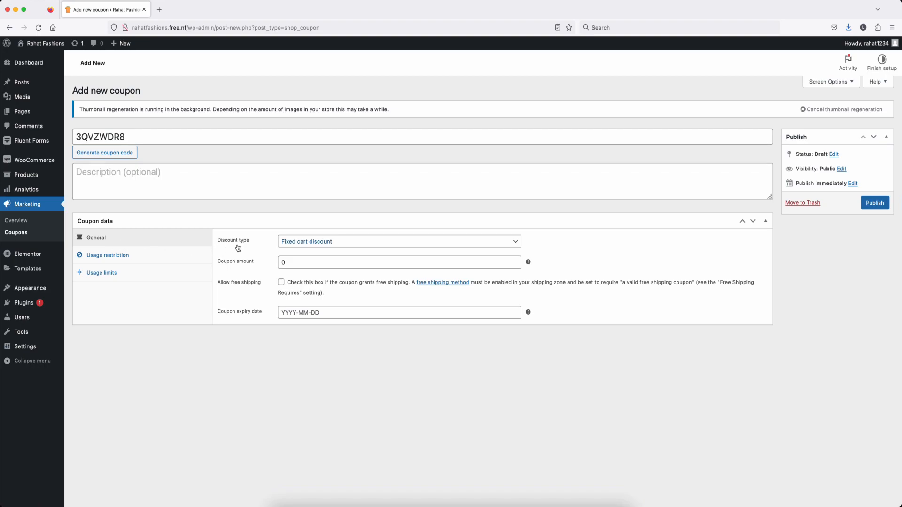
Step: Keep Fixed cart discount as the type and enter 500 as the coupon amount
click(347, 246)
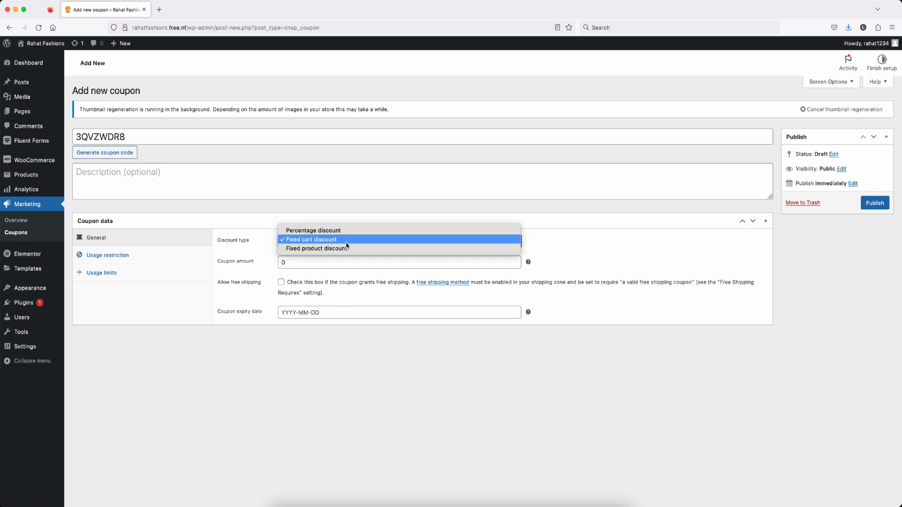
click(322, 240)
double_click(295, 263)
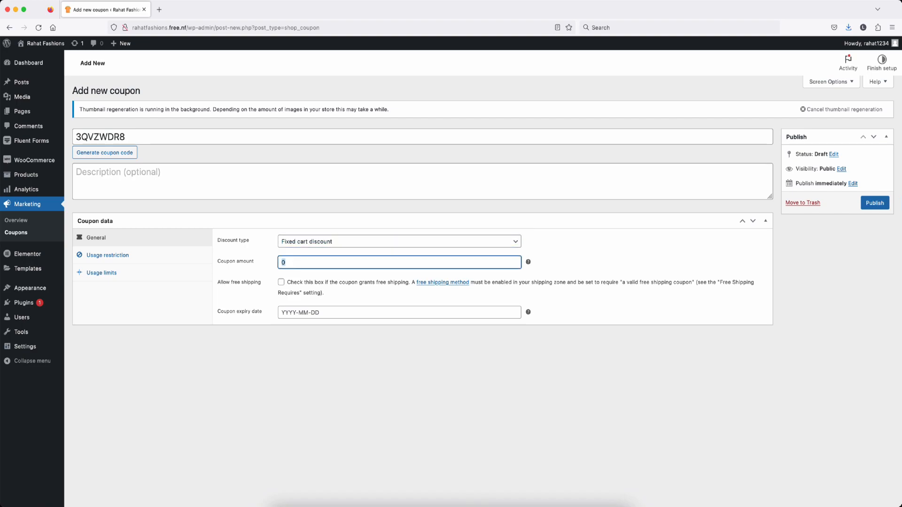
text(500)
Step: Review the coupon's spend, sale-item and excluded-category restrictions, leaving all of them unchanged
click(115, 259)
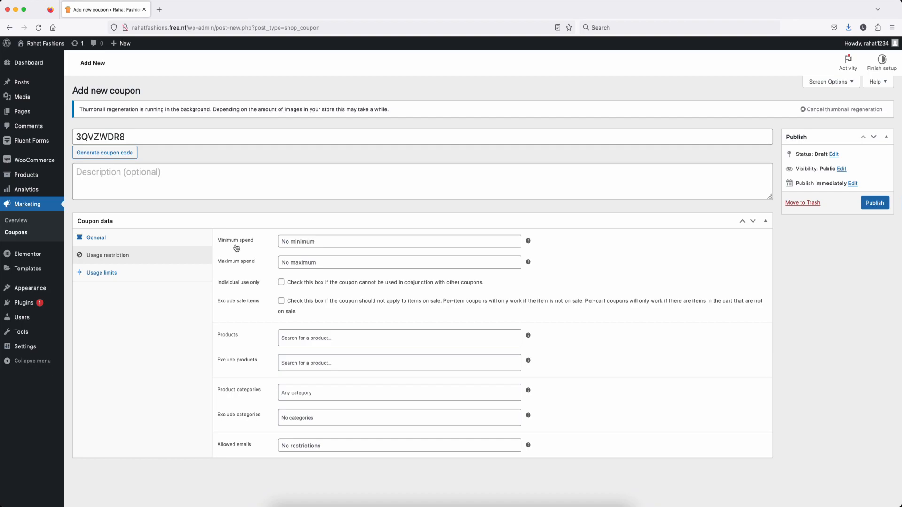
click(301, 242)
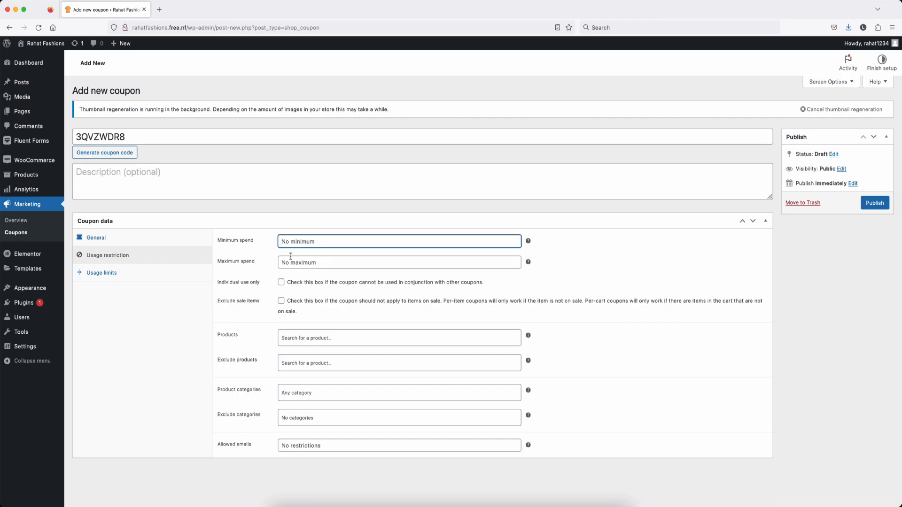
click(302, 264)
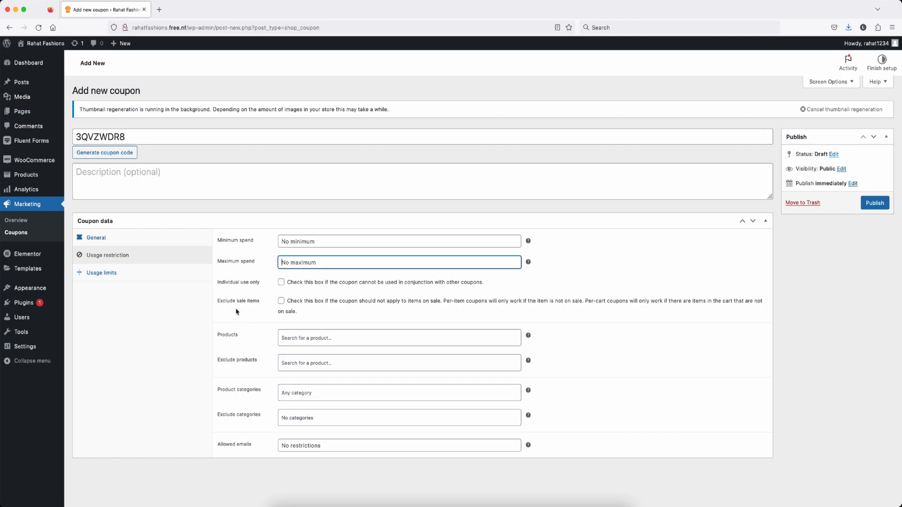
click(281, 301)
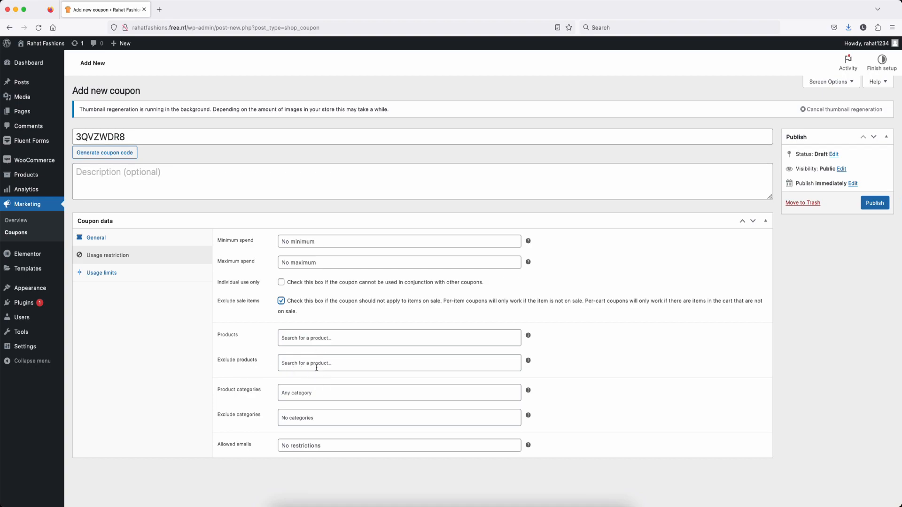
click(281, 302)
click(314, 418)
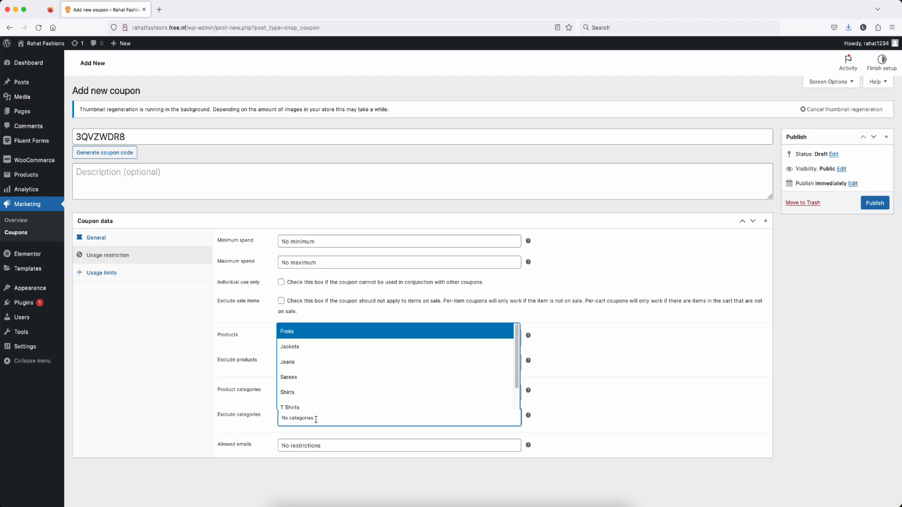
click(262, 424)
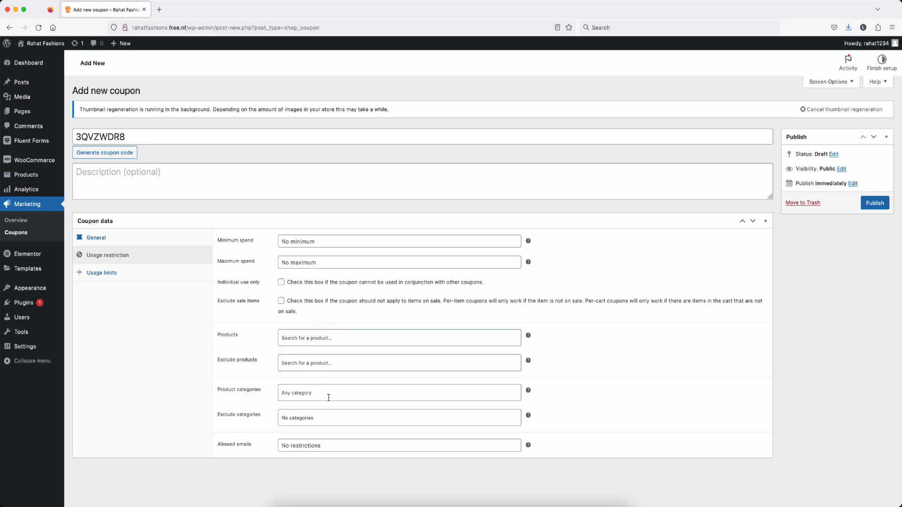
click(98, 274)
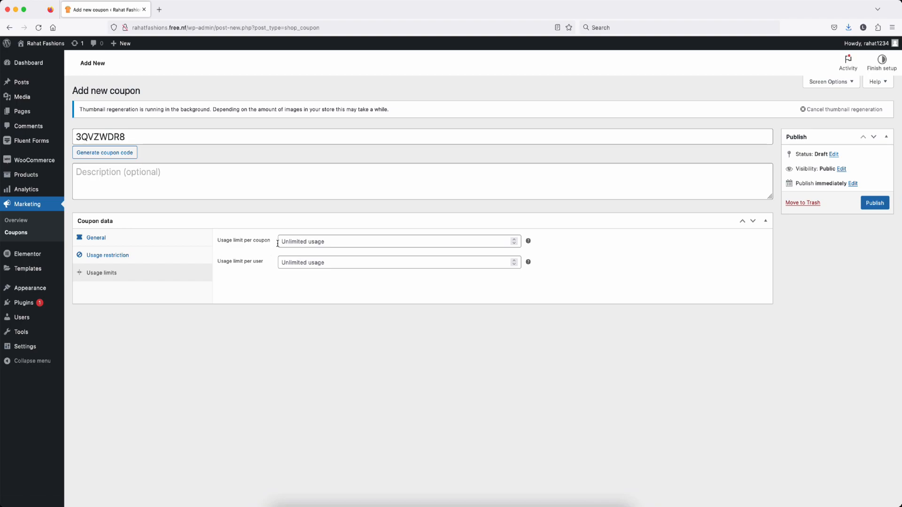
Step: Set usage limits of 100 per coupon and 1 per user, then publish the coupon
click(308, 243)
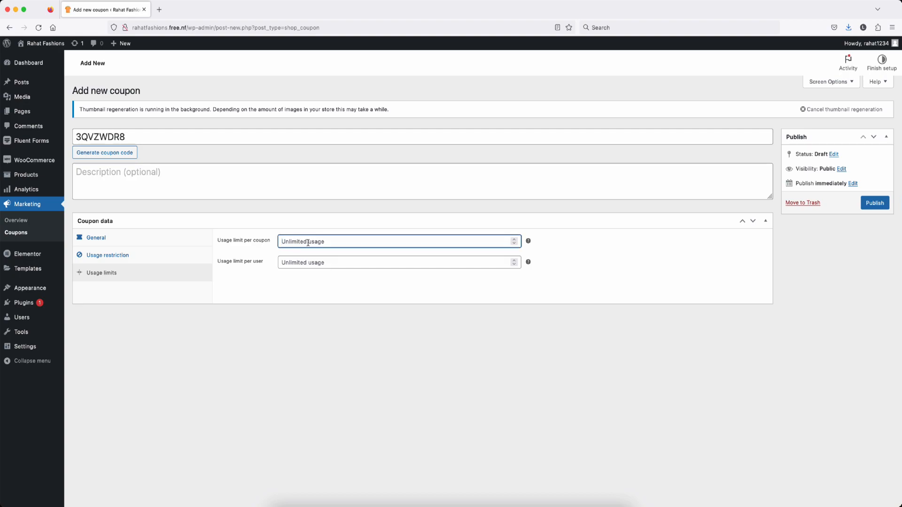
text(100)
click(298, 264)
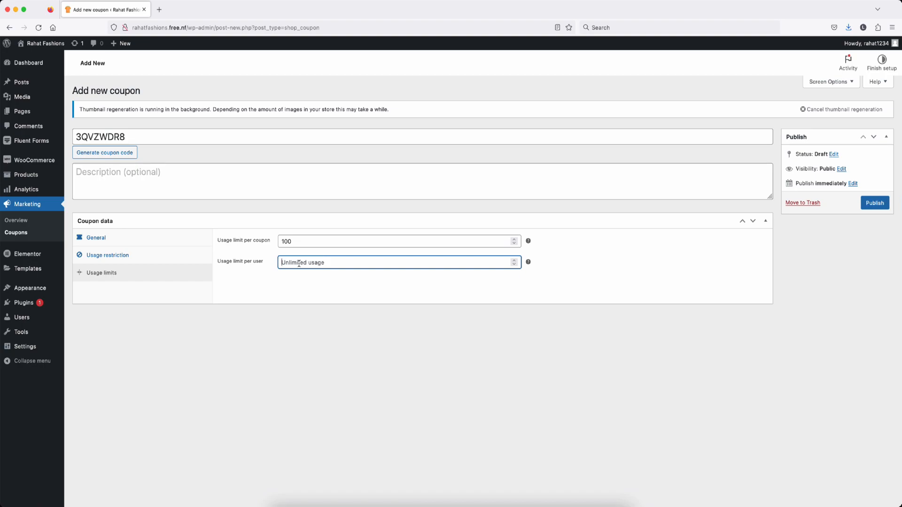
text(1)
click(314, 286)
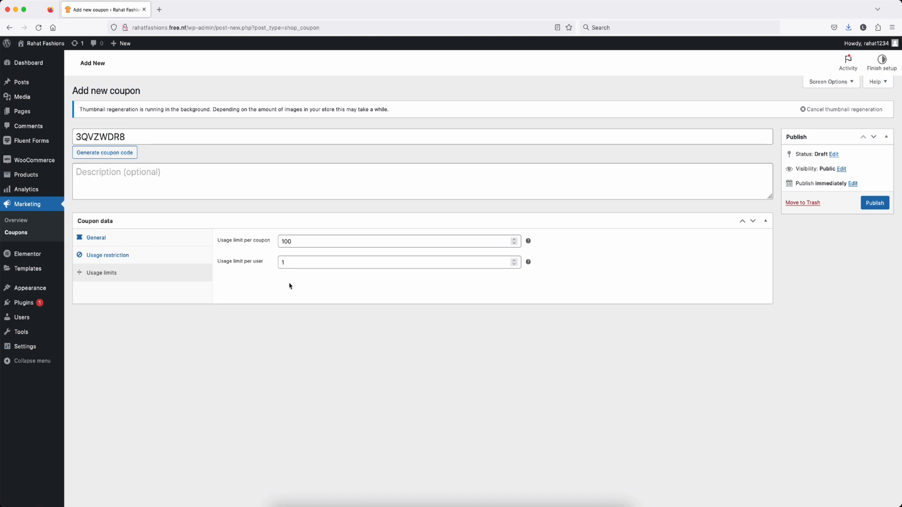
click(877, 205)
double_click(131, 162)
key(super+c)
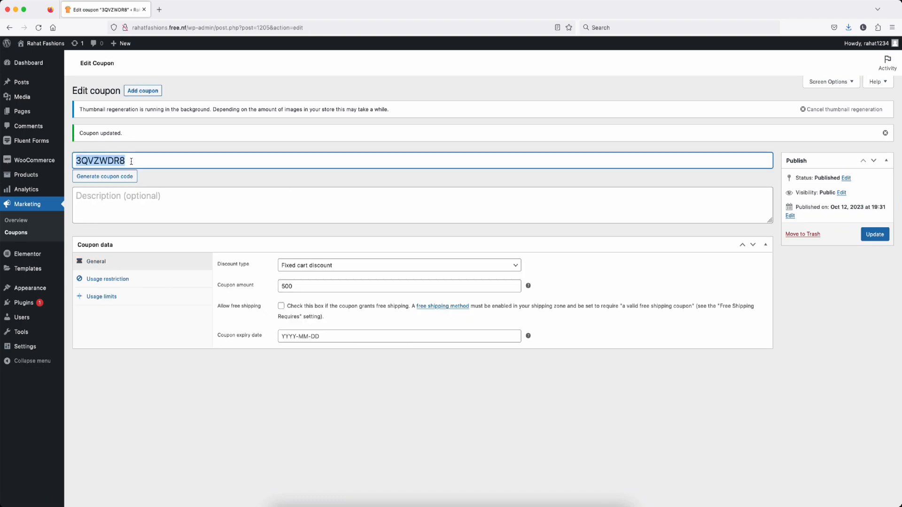
key(ctrl+Up)
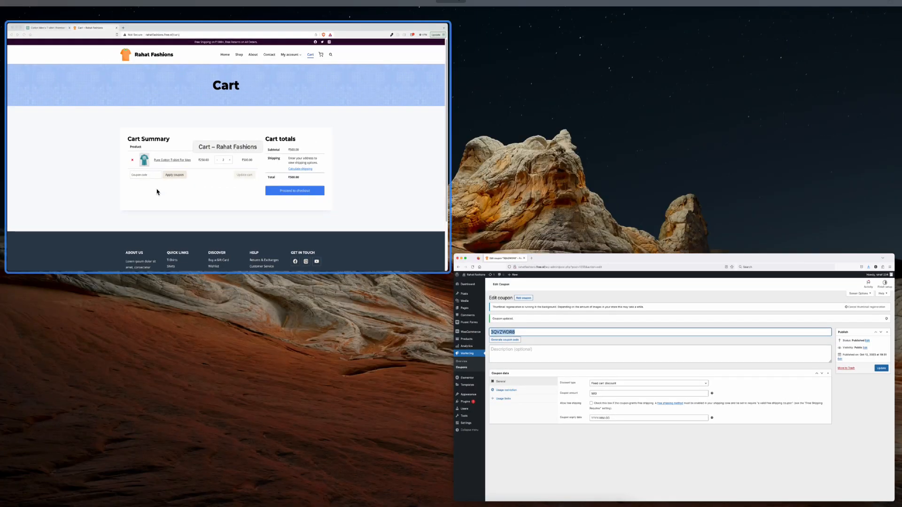
click(193, 191)
click(269, 311)
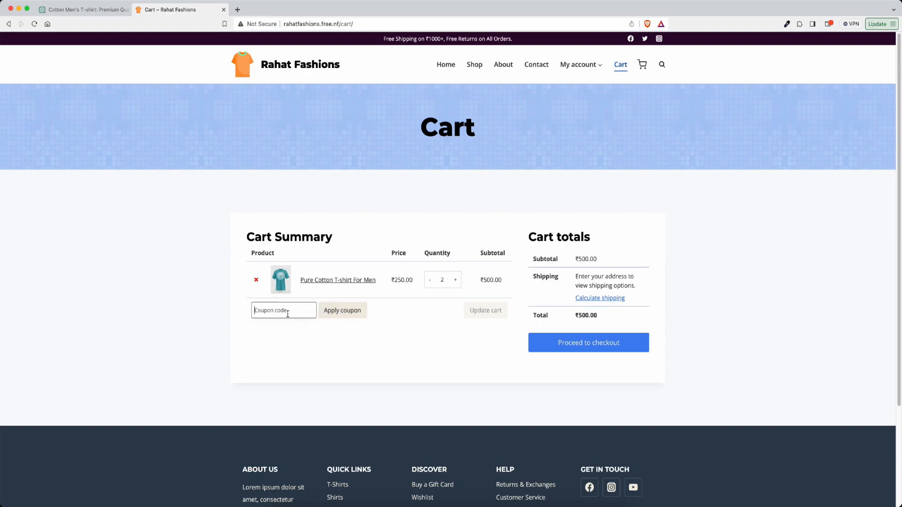
key(super+v)
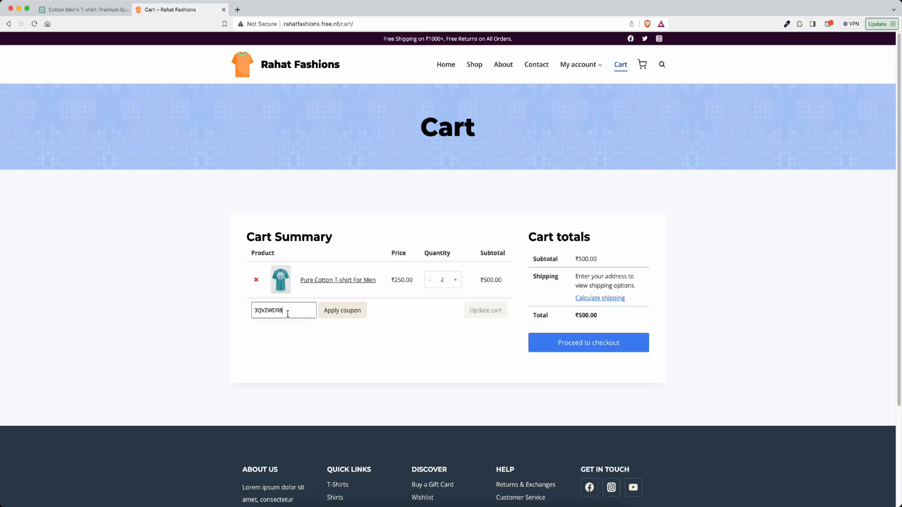
click(346, 311)
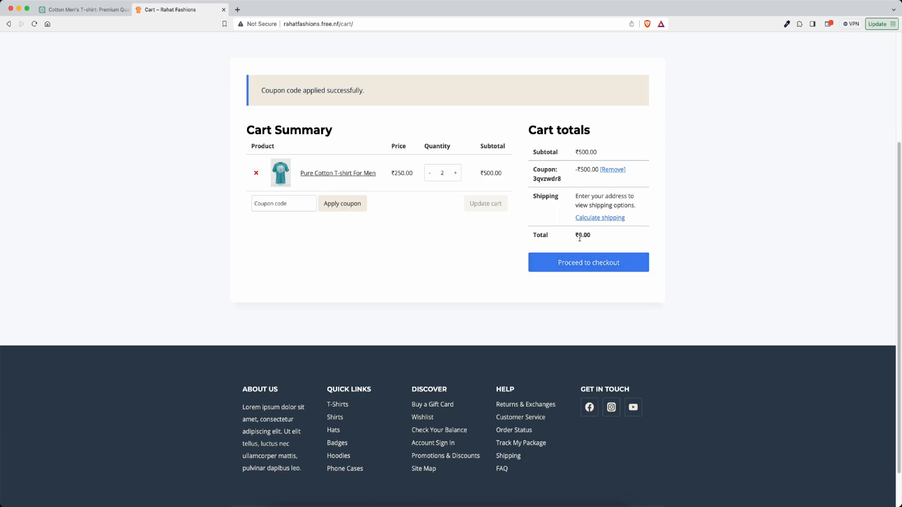
click(580, 265)
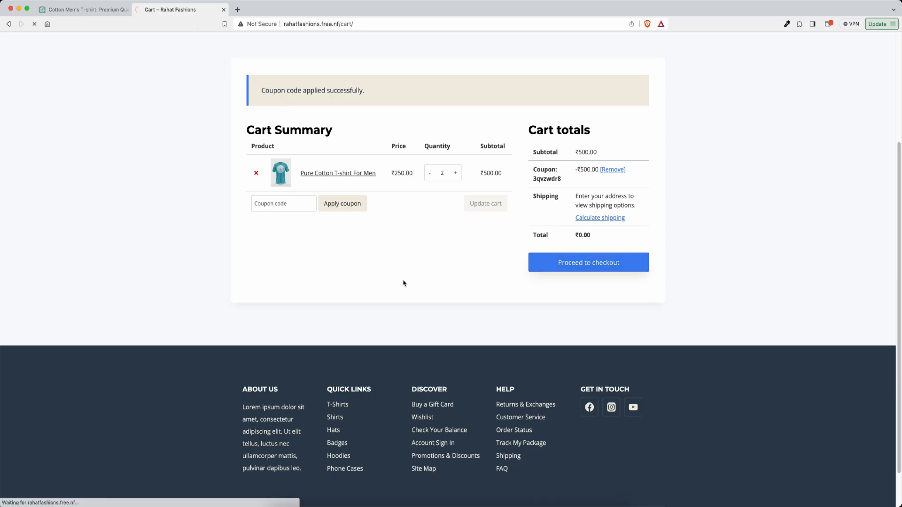
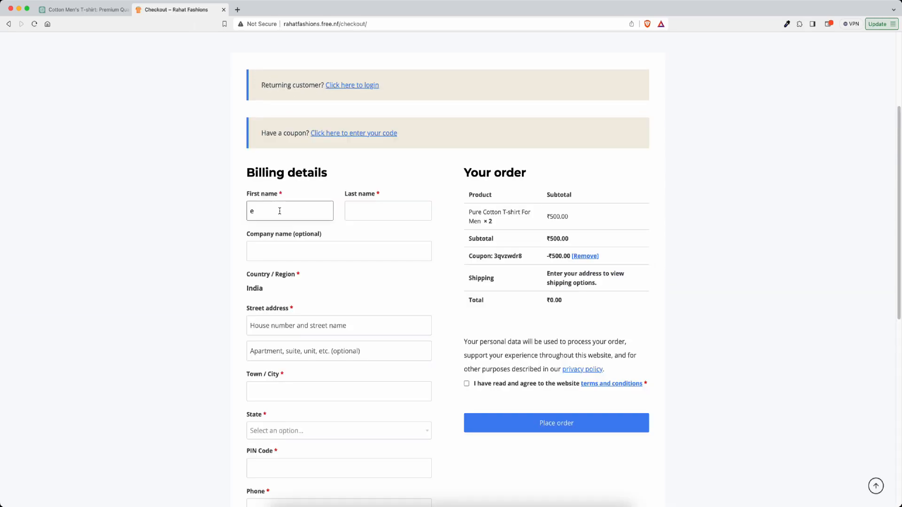
Step: Fill in the customer's name, address, phone and e-mail, and accept the terms
key(Tab)
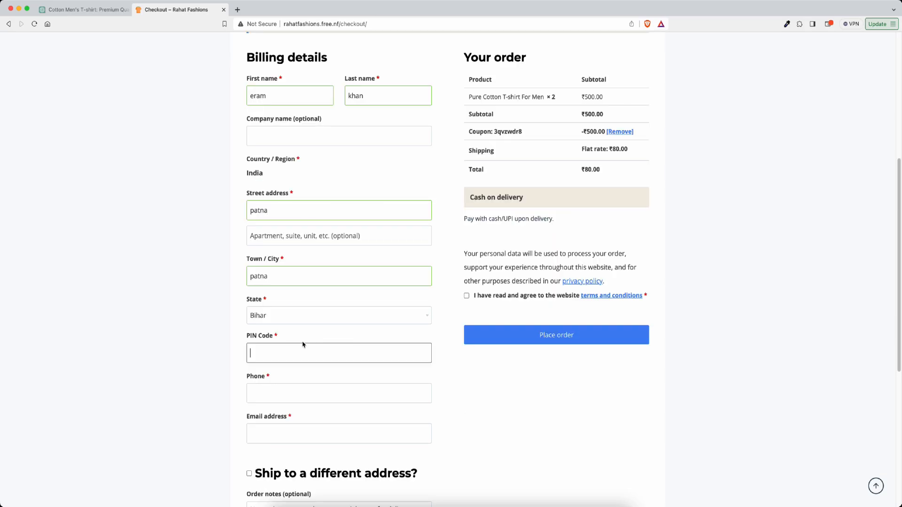
scroll(294, 347, down, 1)
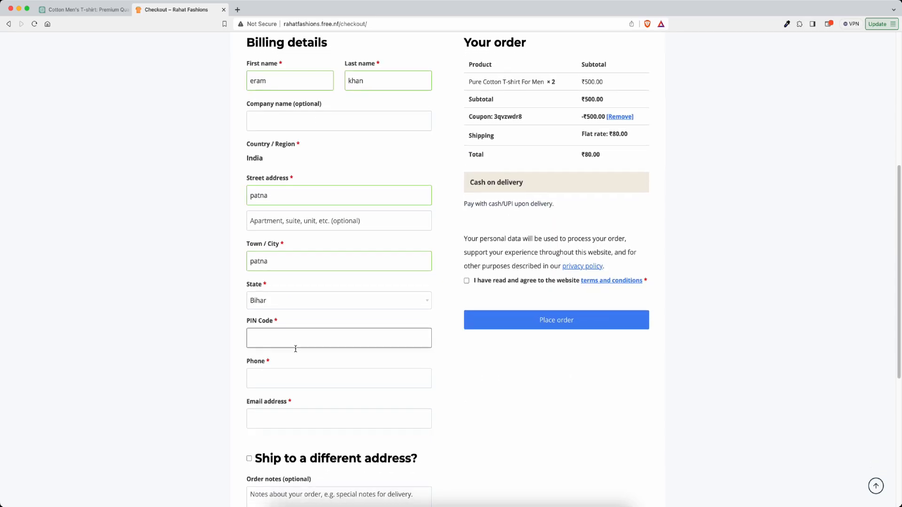
text(@gmail.com)
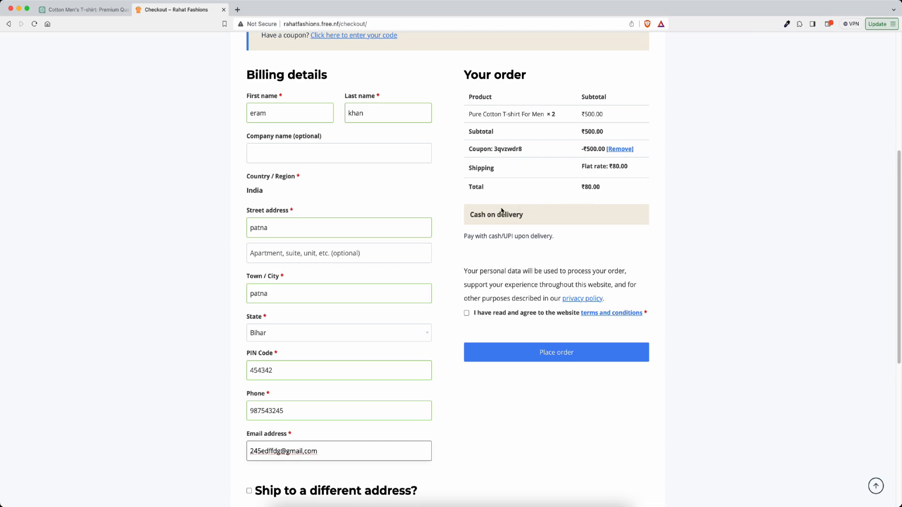
click(467, 313)
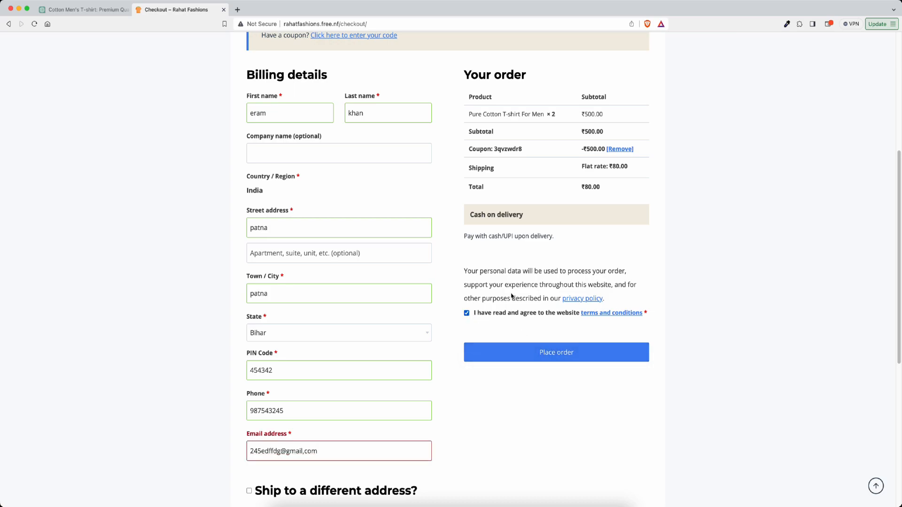
Step: Place the cash-on-delivery order, leaving ₹80.00 shipping after the ₹500.00 discount
scroll(498, 221, down, 1)
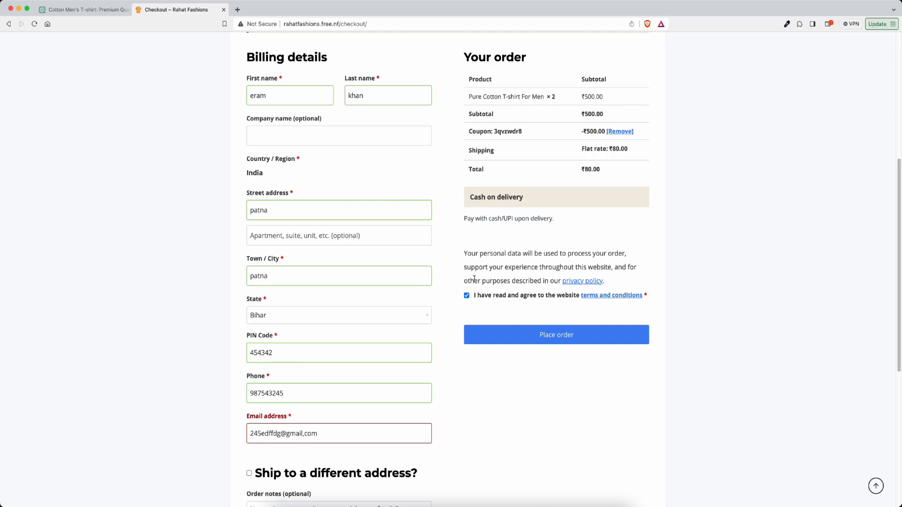
scroll(474, 279, down, 10)
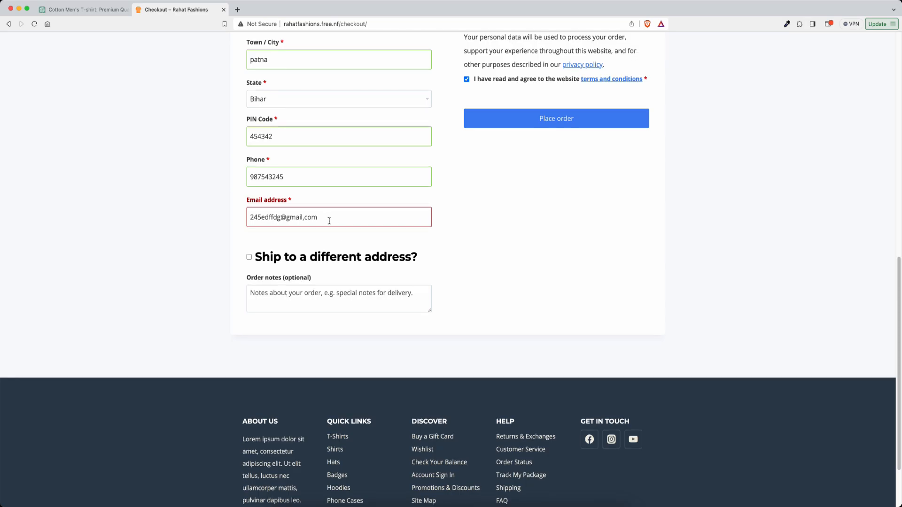
scroll(329, 221, up, 5)
click(560, 247)
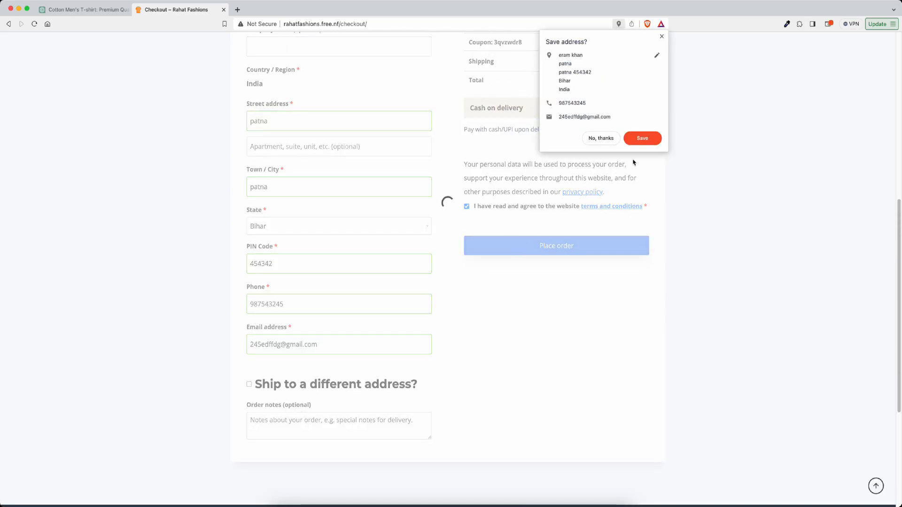
scroll(452, 274, down, 3)
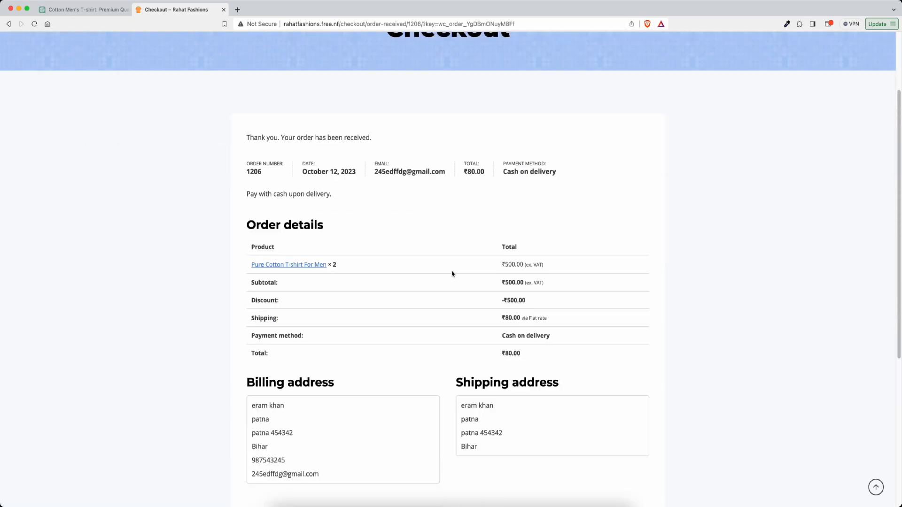
scroll(452, 274, down, 5)
scroll(455, 275, up, 10)
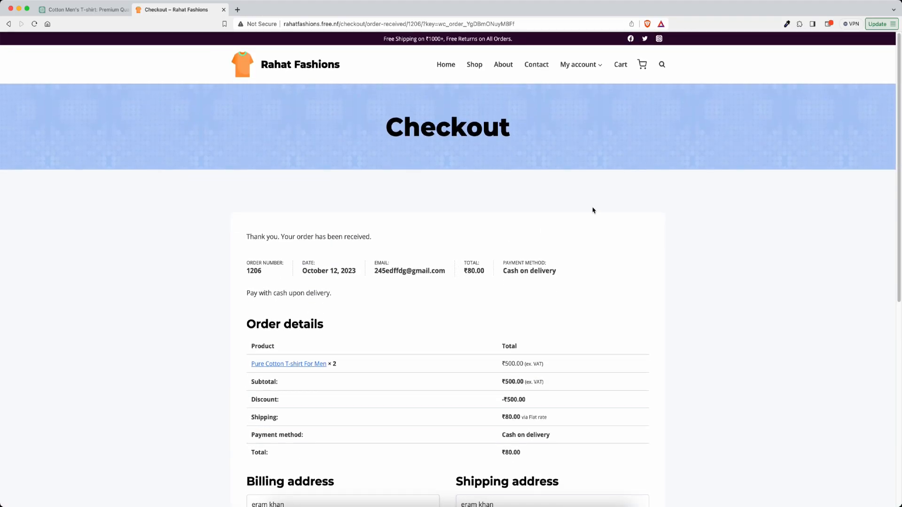
Step: View the new order under My account > Orders, showing Processing and the -₹500.00 discount
click(579, 67)
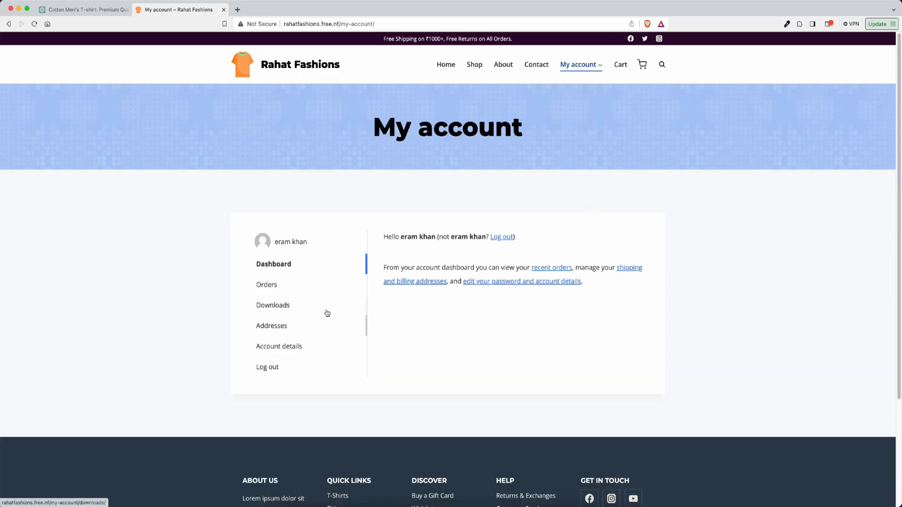
click(267, 286)
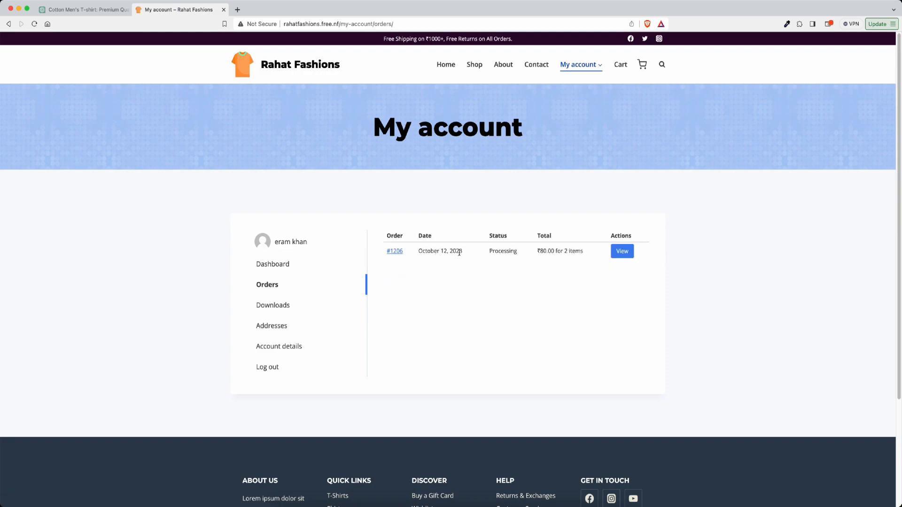
click(623, 253)
scroll(523, 301, down, 3)
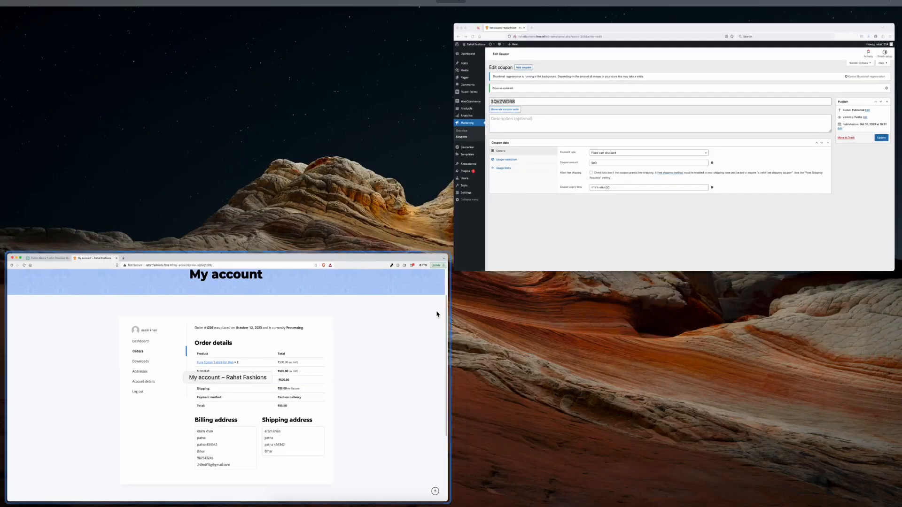
Step: Open order #1206 from WooCommerce Orders and change its status to Completed
mouse_move(85, 174)
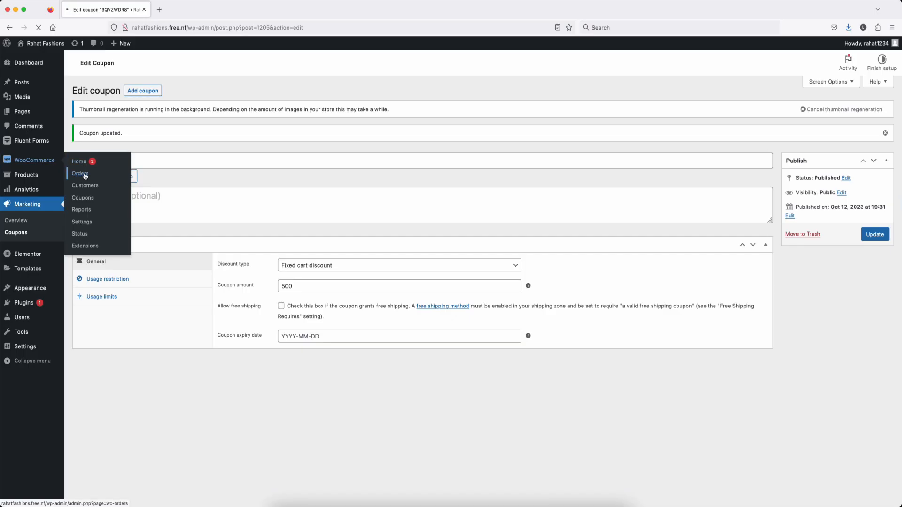
click(80, 174)
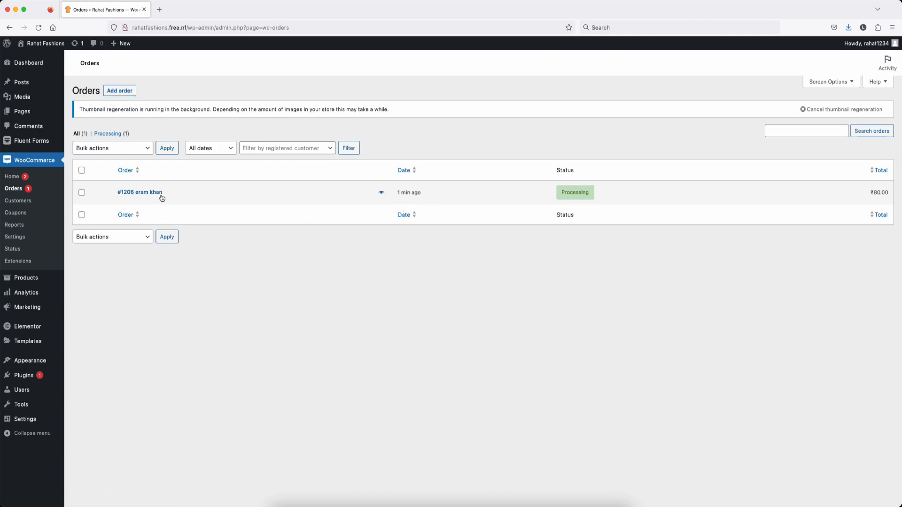
click(144, 194)
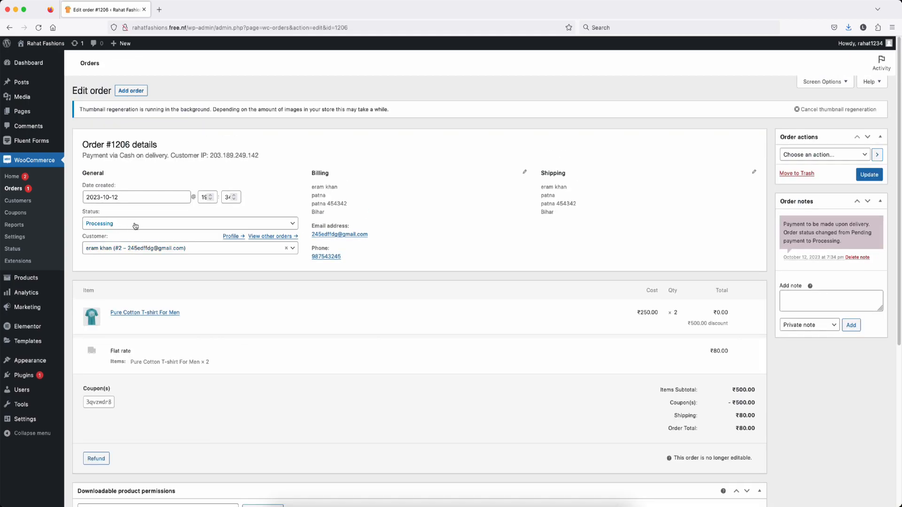
click(135, 225)
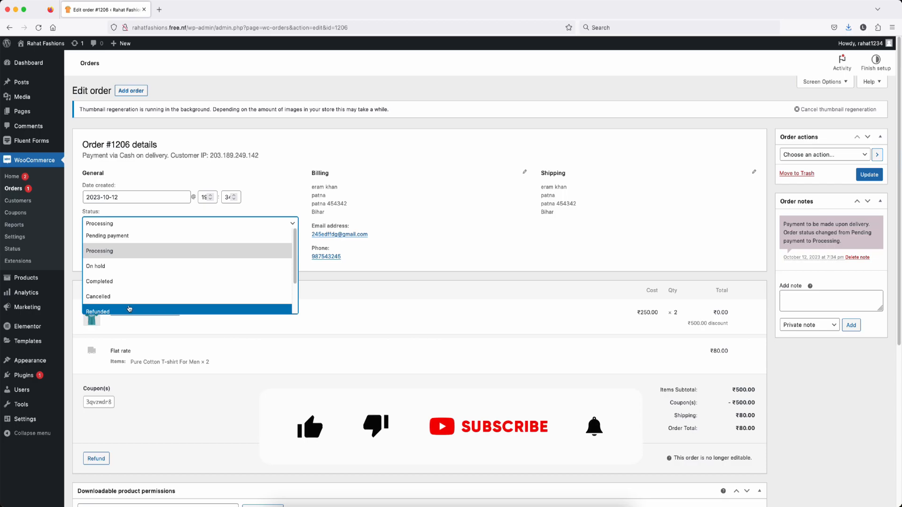
scroll(143, 298, down, 2)
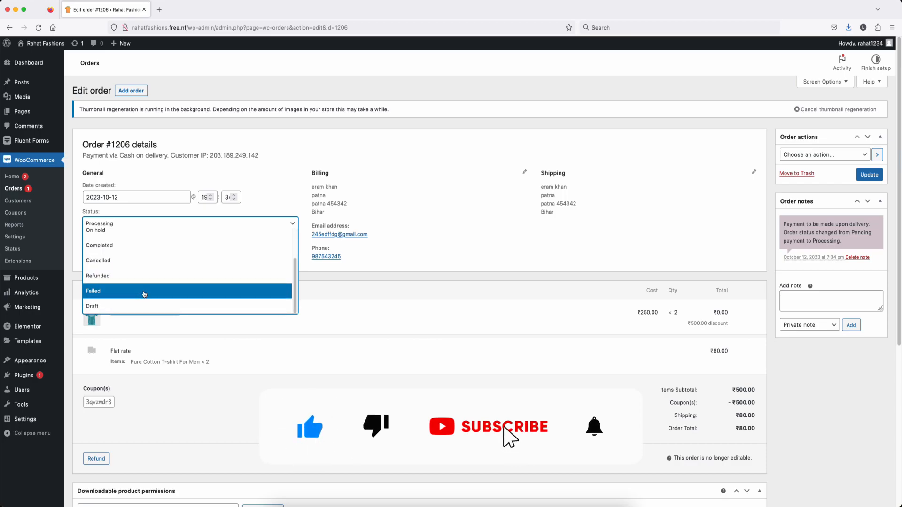
scroll(162, 279, up, 2)
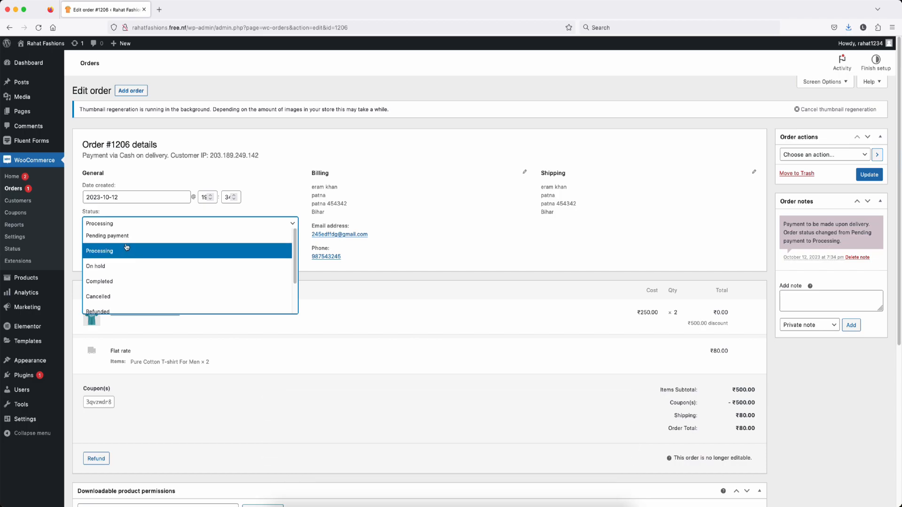
click(119, 285)
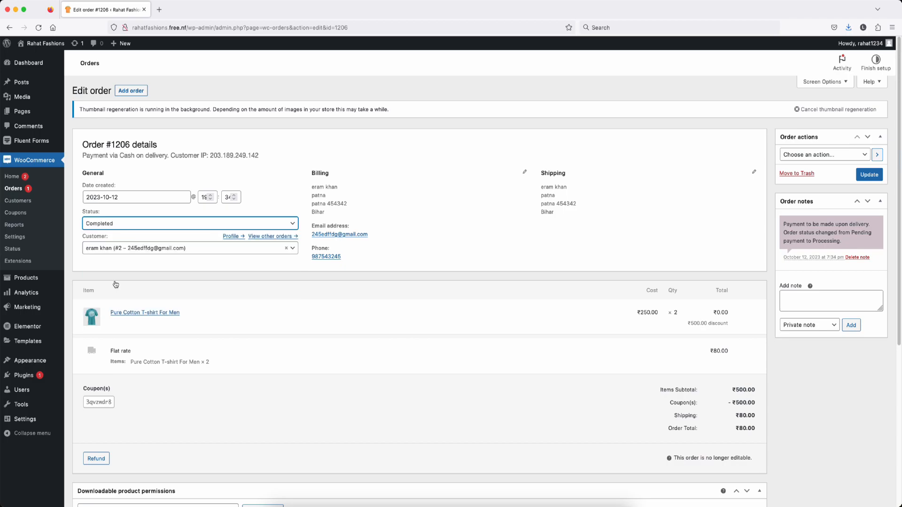
click(794, 297)
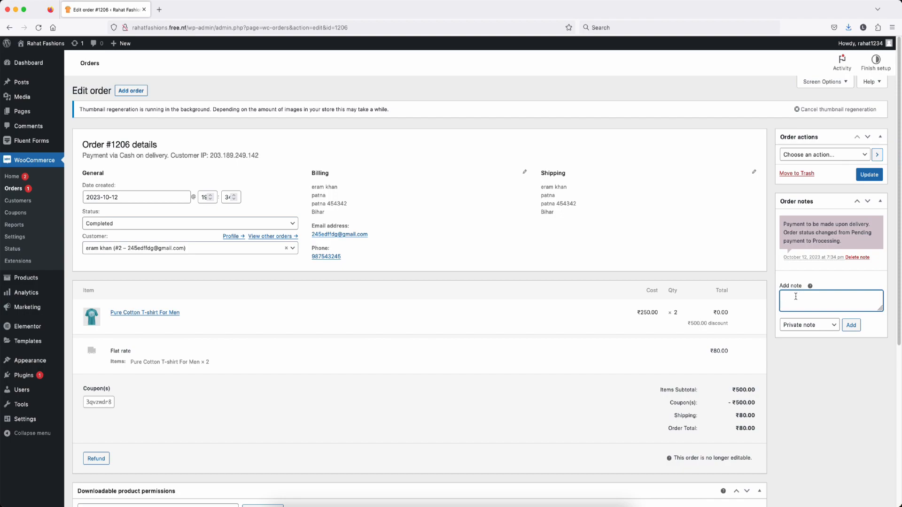
Step: Add a 'Note to customer' on the order giving the shipment's tracking number
click(809, 325)
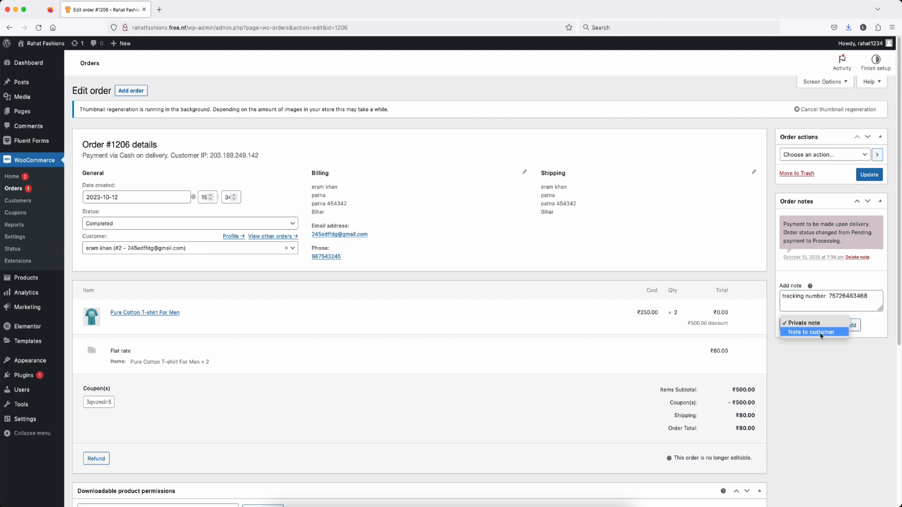
click(806, 329)
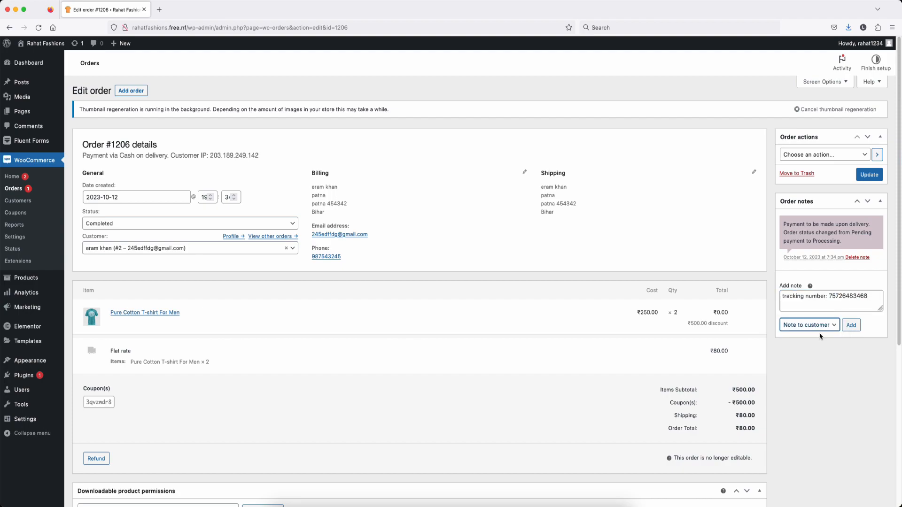
click(851, 326)
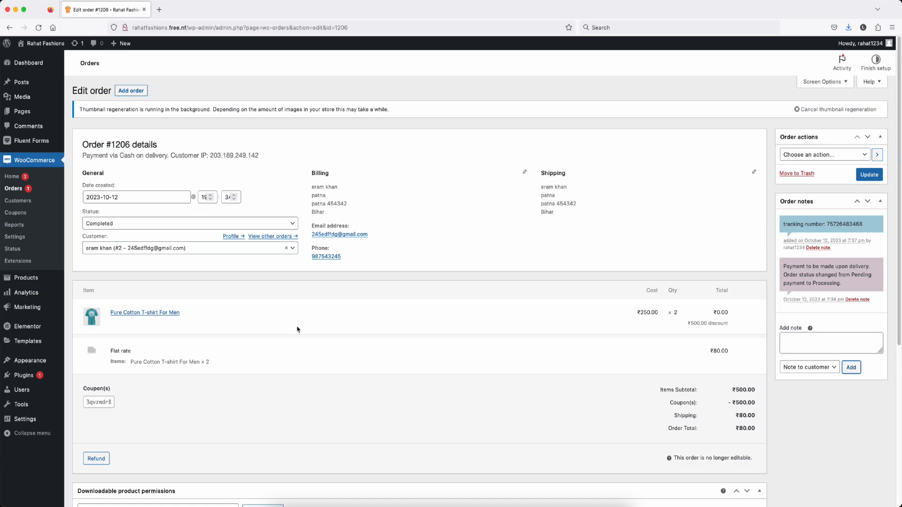
key(ctrl+Up)
Step: Reload the storefront order page in Brave and highlight the tracking number under Order updates
click(241, 198)
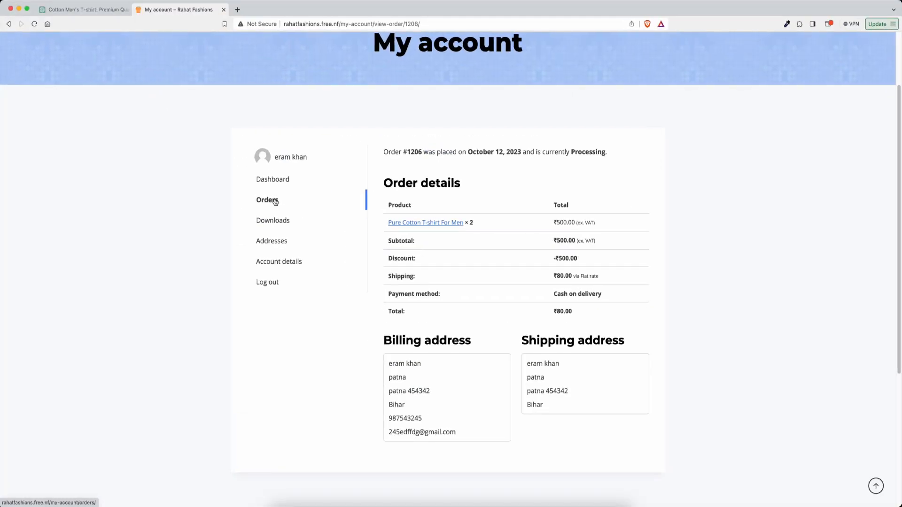
key(super+r)
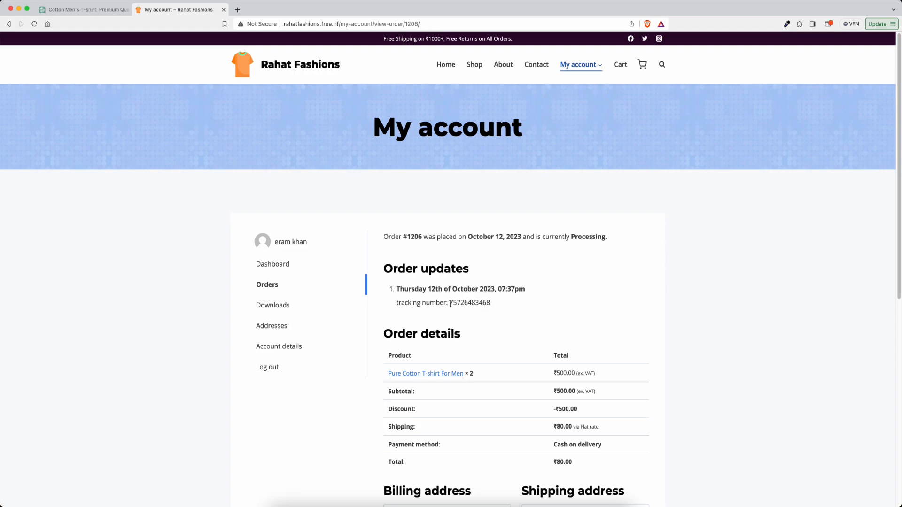
drag(451, 304, 501, 307)
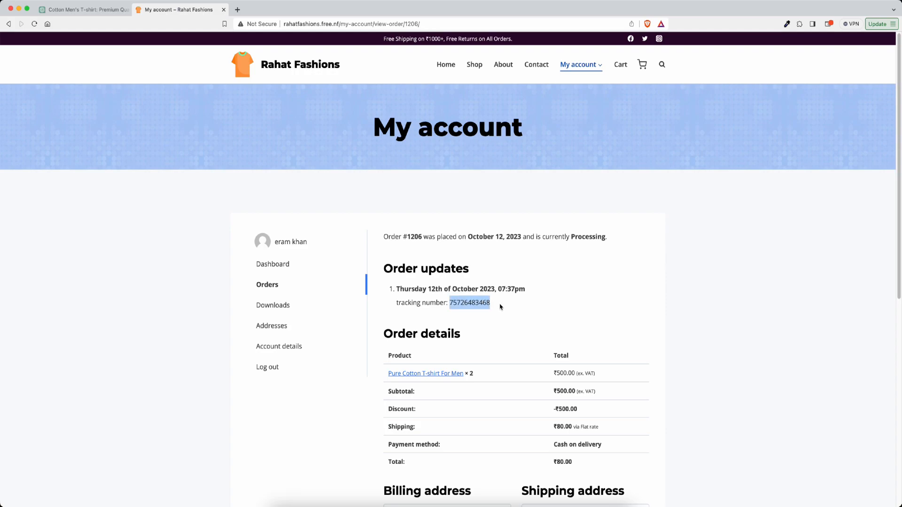